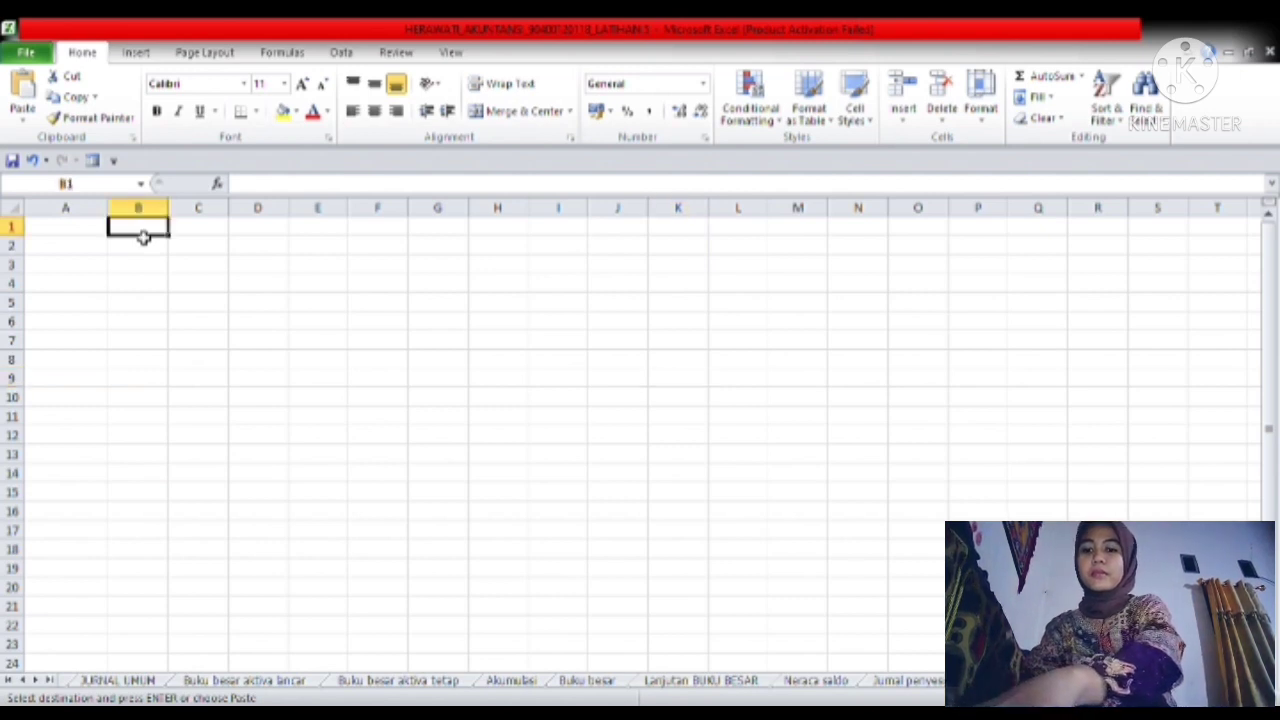
# - Paste the copied three-line JAYA BAYA PERCETAKAN heading at B1 and change its second line to NERACA LAJUR
pyautogui.write('JAYA BAYA PERCETAKAN JURNLA PENYESUAIAN PERIODE 31 JANUARI 2011')
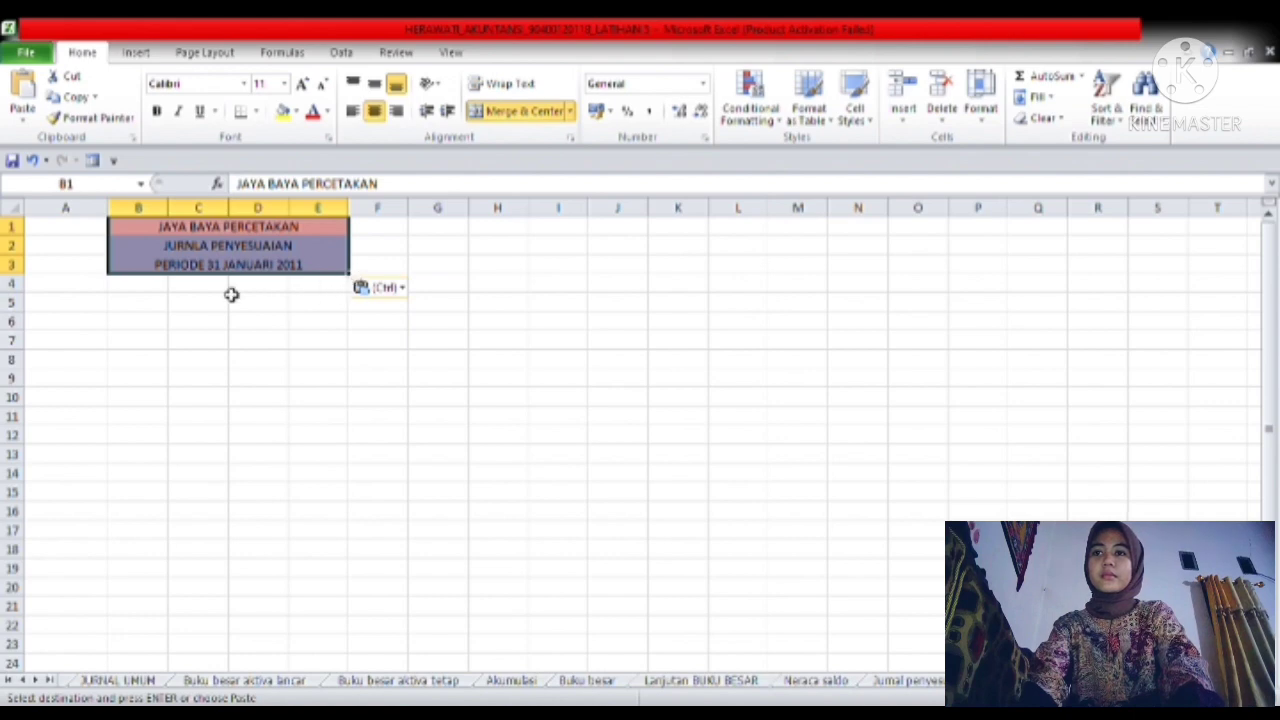
pyautogui.click(120, 290)
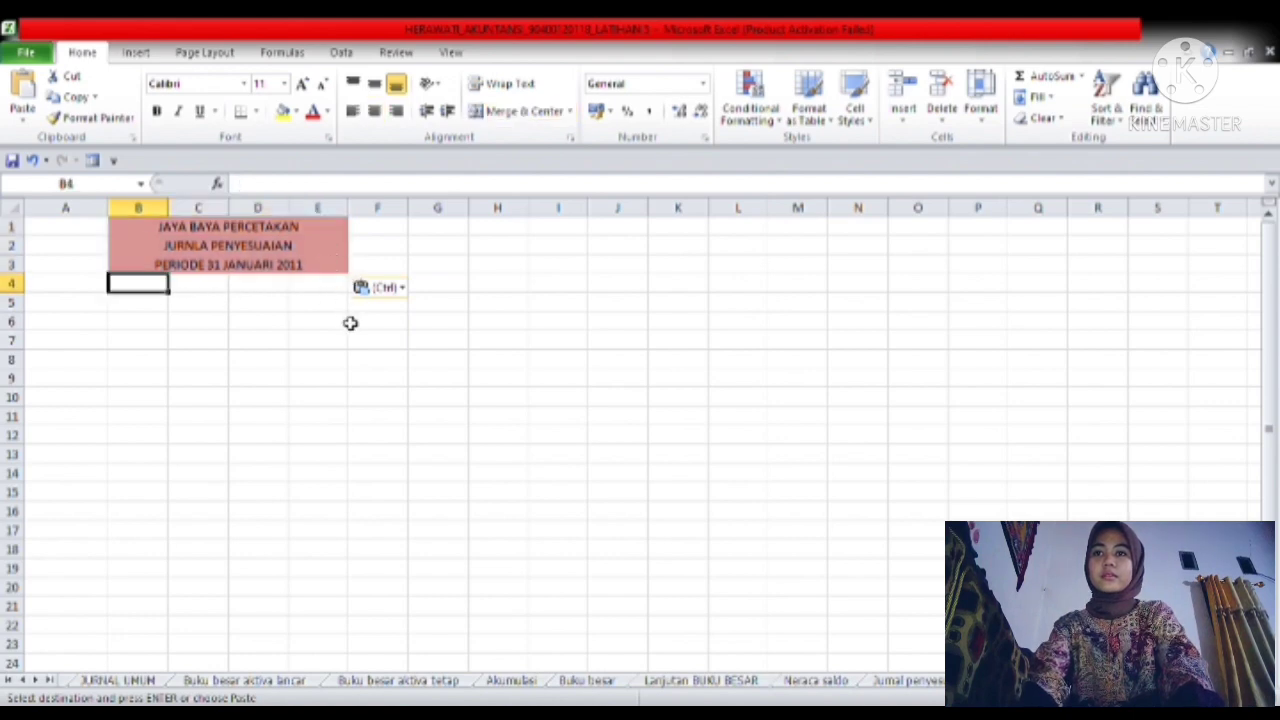
pyautogui.click(258, 252)
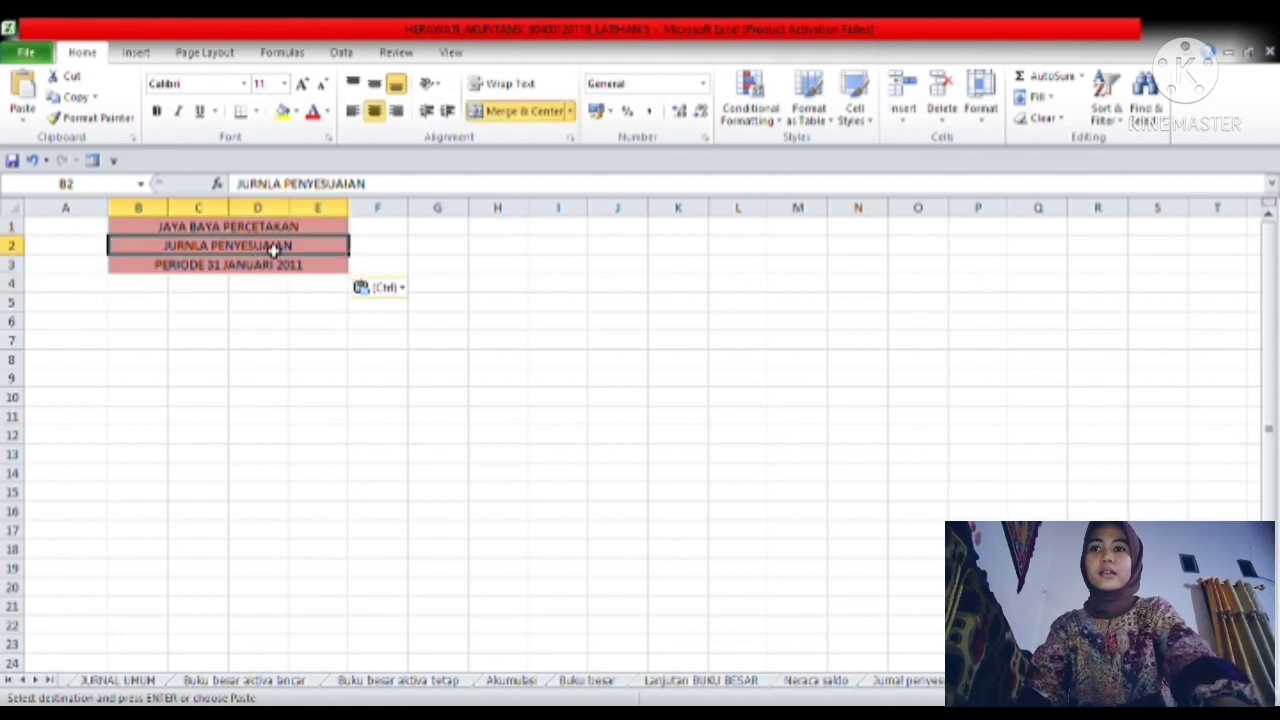
pyautogui.press('BackSpace')
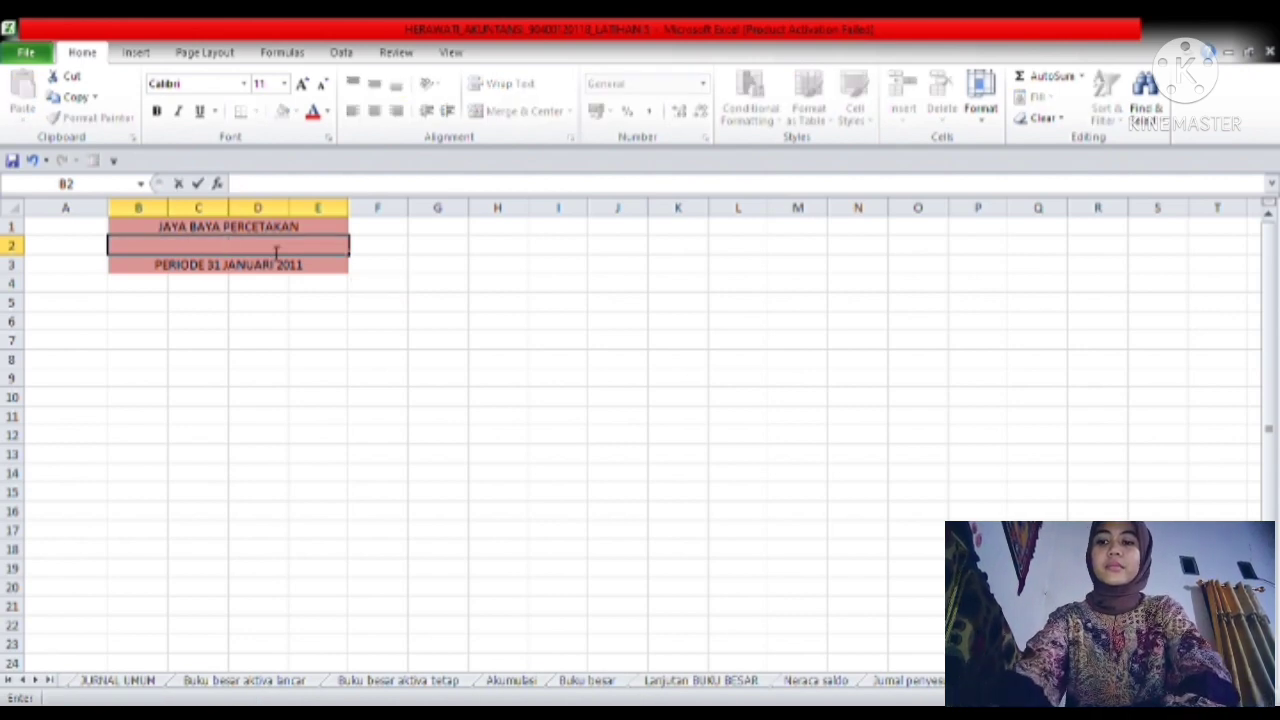
pyautogui.write('NER')
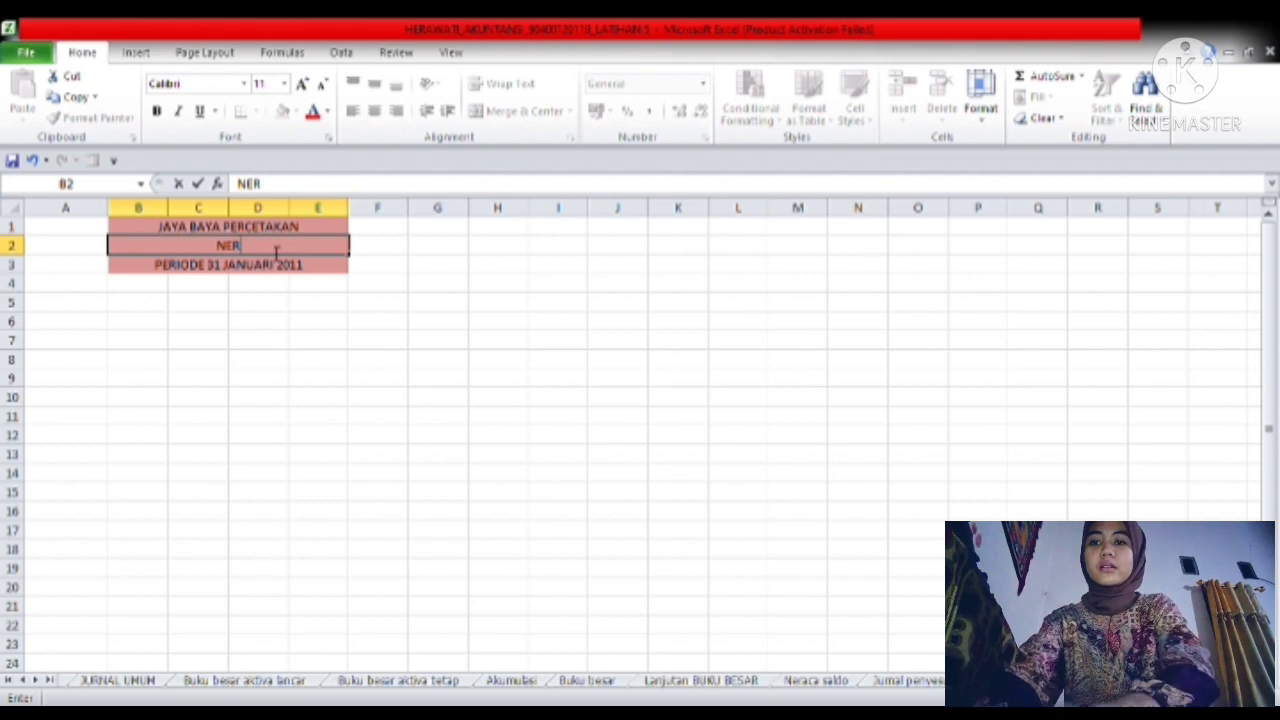
pyautogui.write('ACA LAJUR')
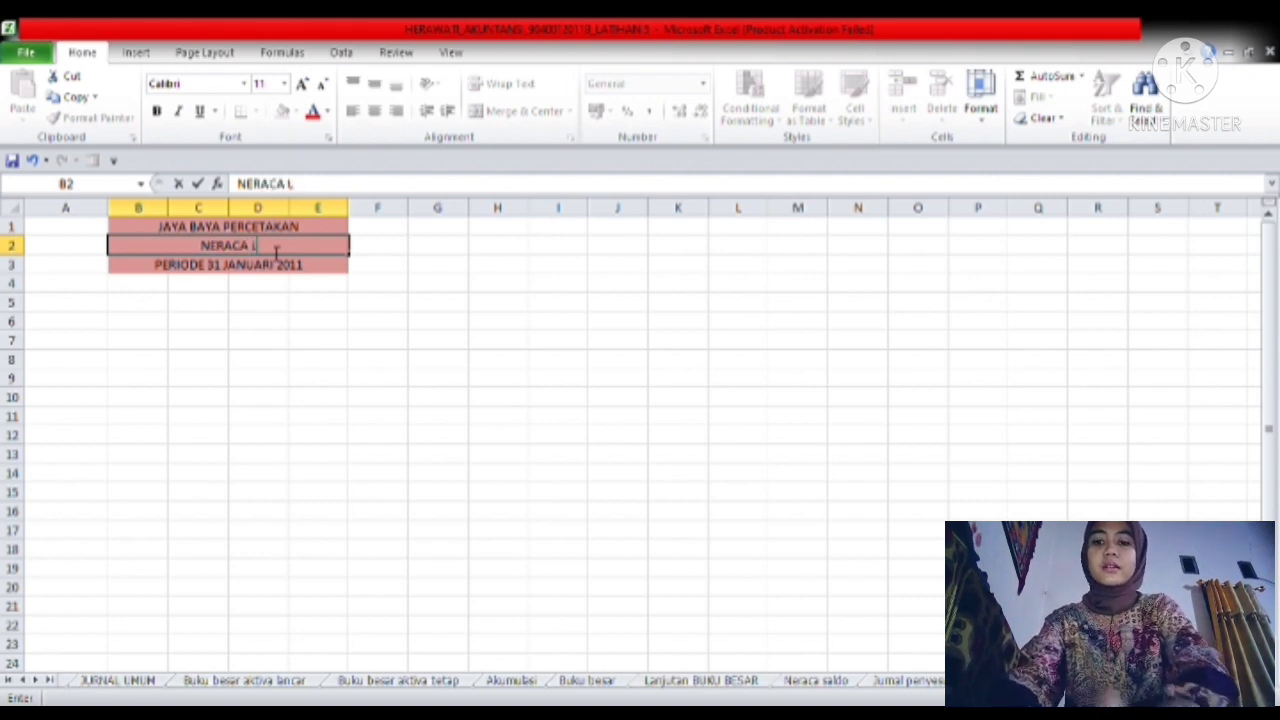
pyautogui.click(372, 345)
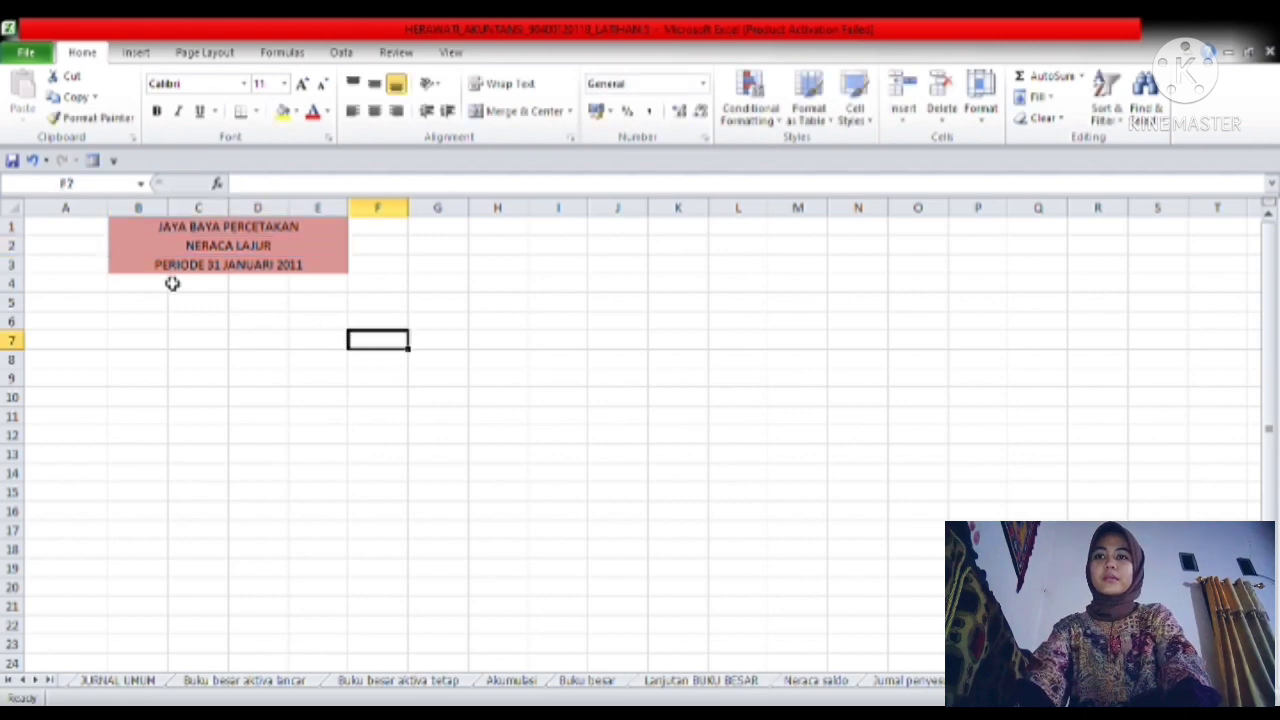
# - Copy the NO REK and NAMA REKENING columns through account 517 from the Neraca saldo sheet to A5 of the NERACA LAJUR sheet
pyautogui.click(836, 681)
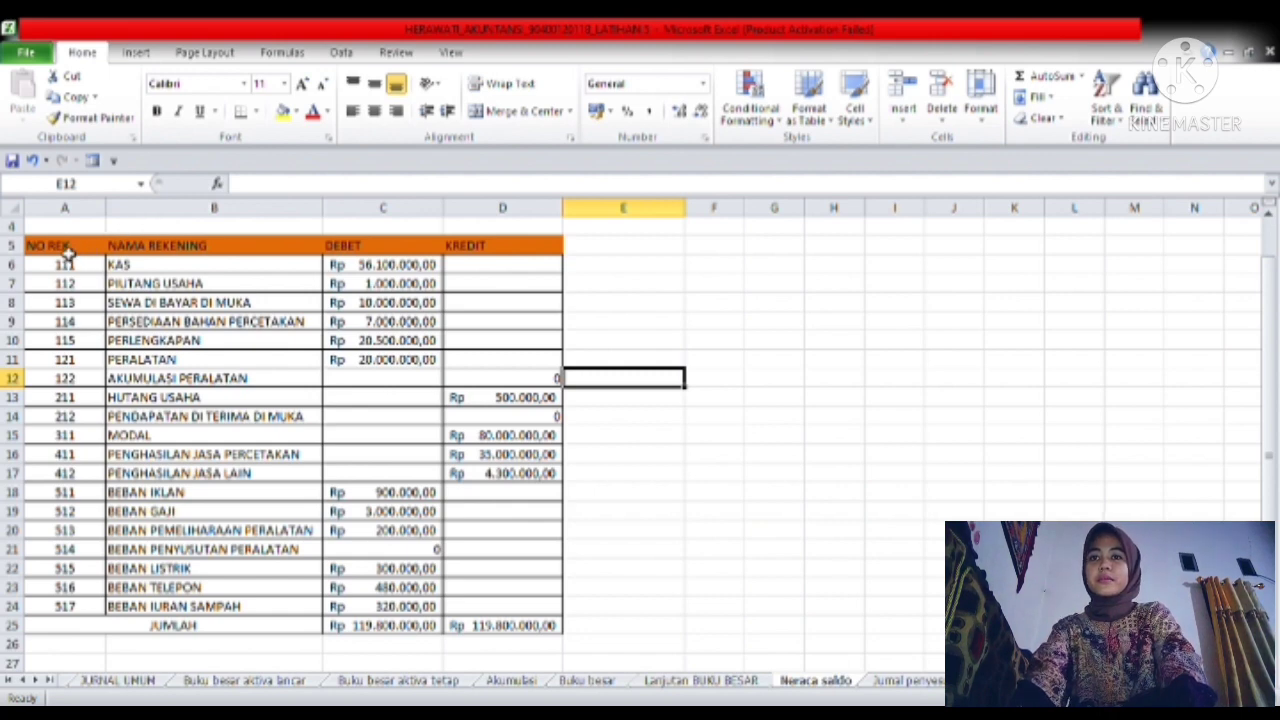
pyautogui.click(62, 252)
pyautogui.moveTo(60, 252); pyautogui.dragTo(316, 236)
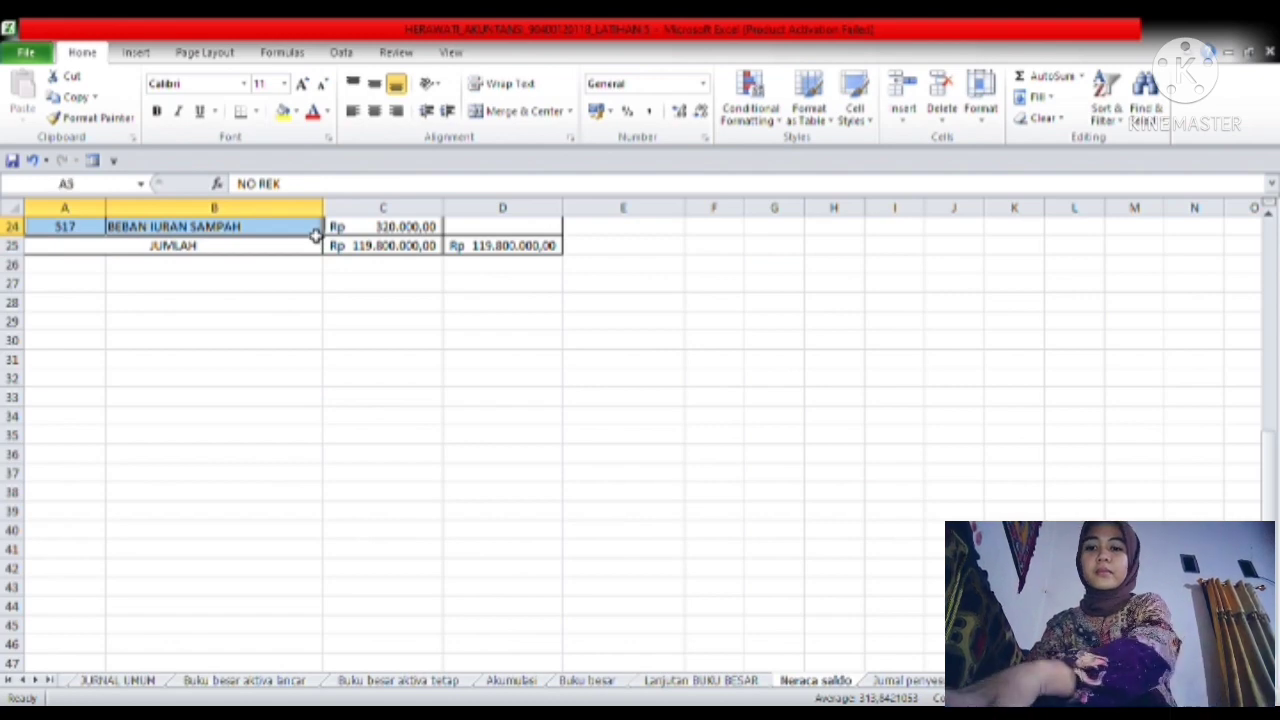
pyautogui.hotkey('ctrl', 'c')
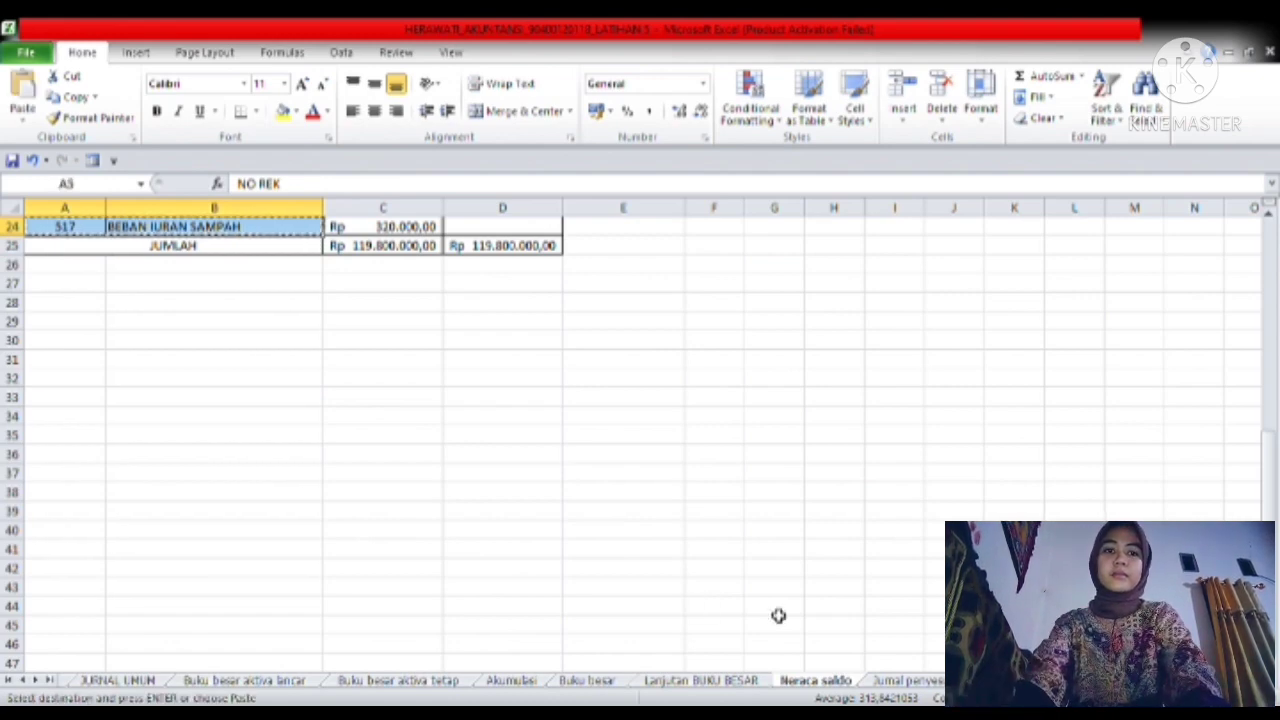
pyautogui.click(1010, 680)
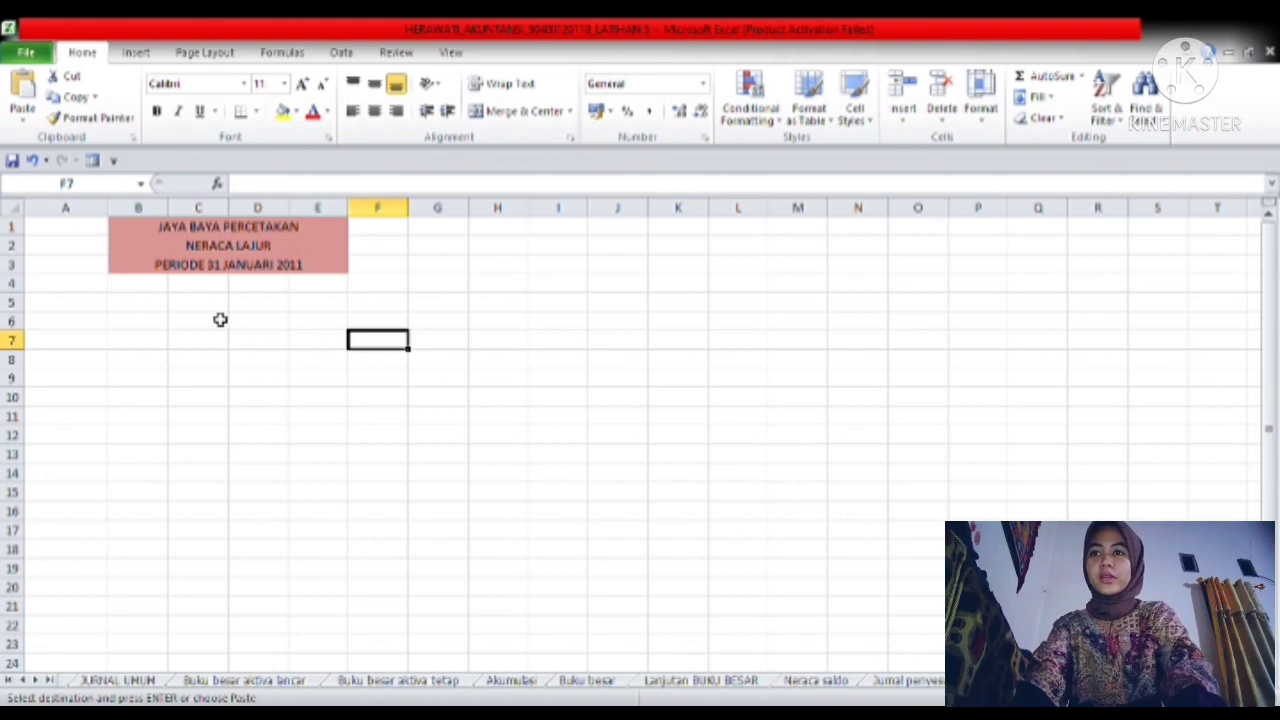
pyautogui.click(85, 303)
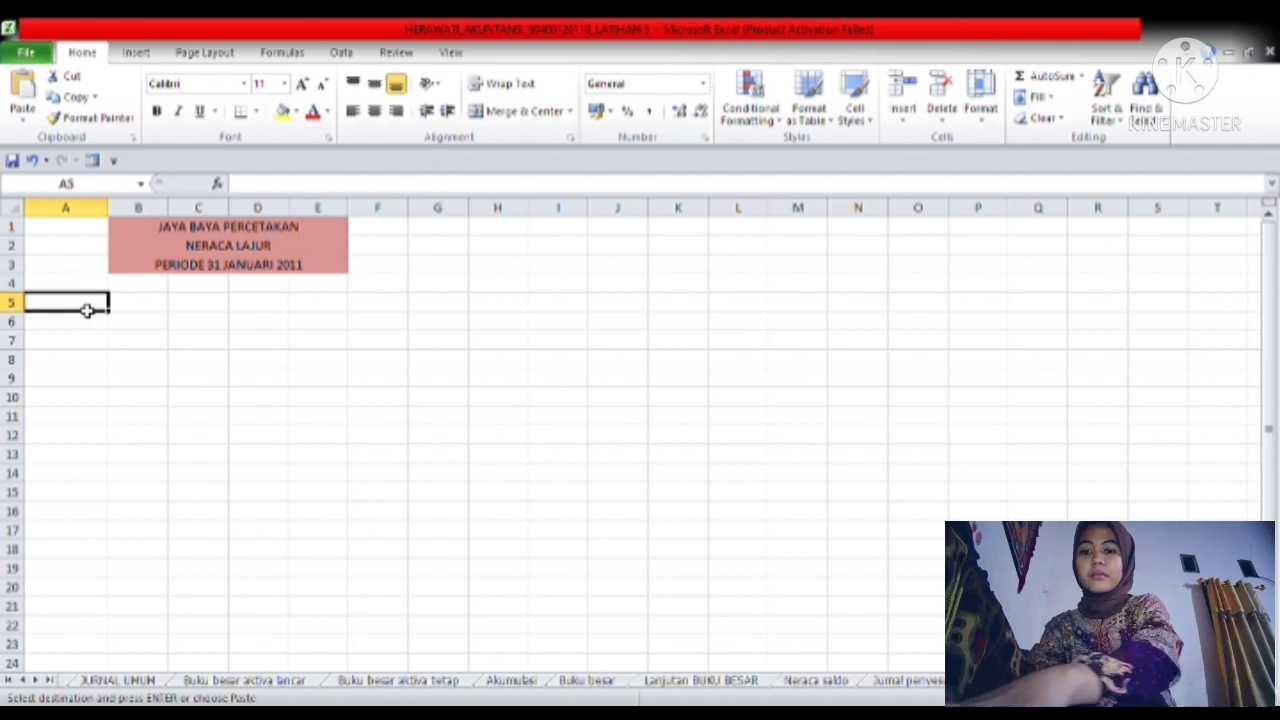
pyautogui.hotkey('ctrl', 'v')
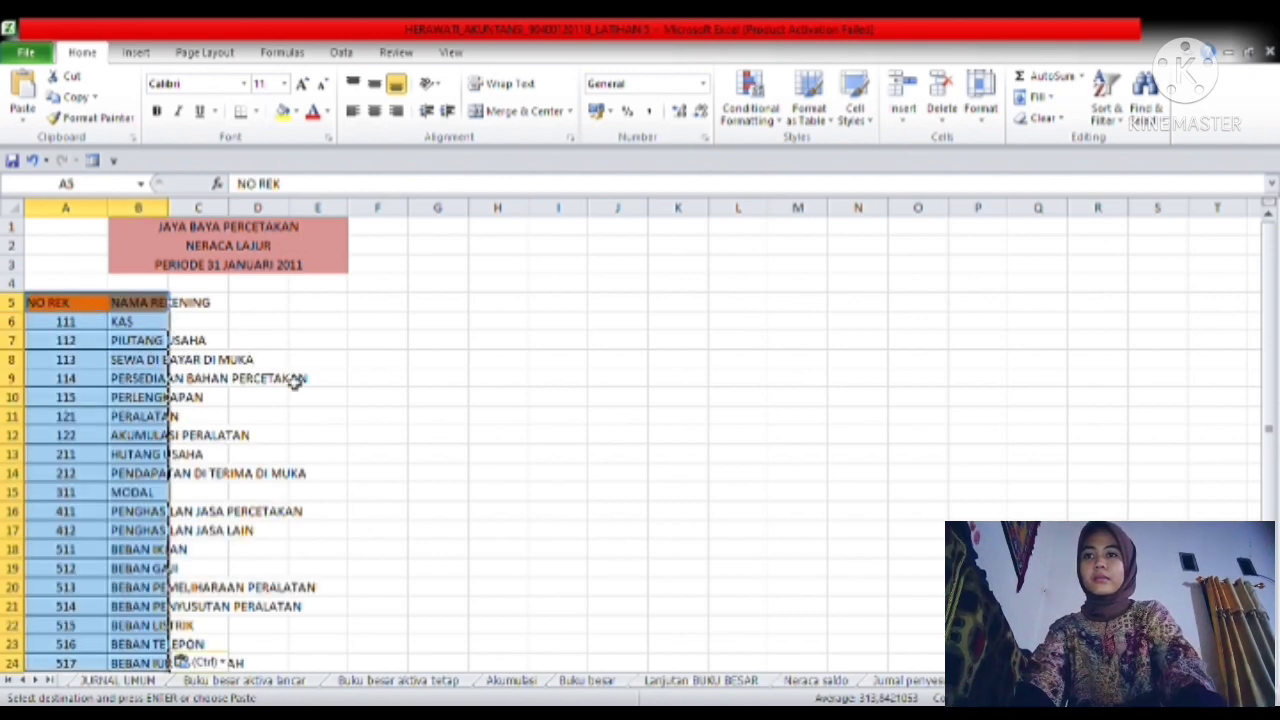
pyautogui.click(401, 459)
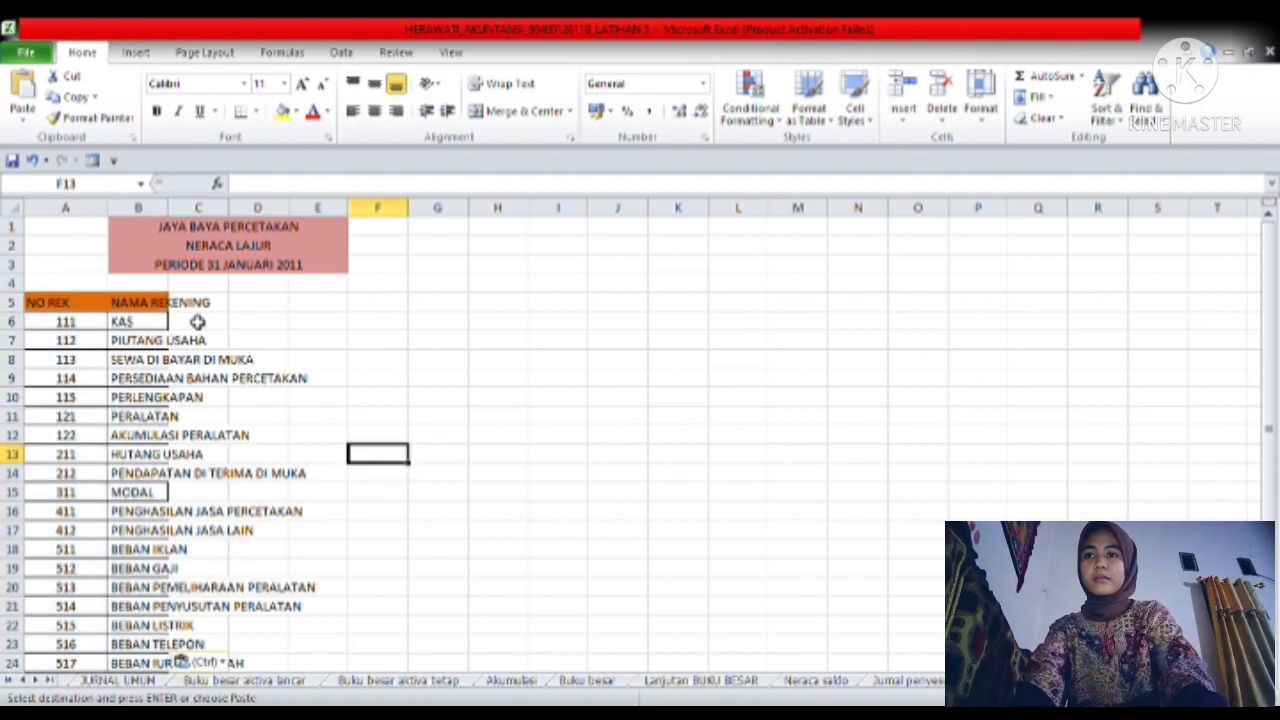
# - Widen column B so the full account names fit inside it
pyautogui.click(160, 310)
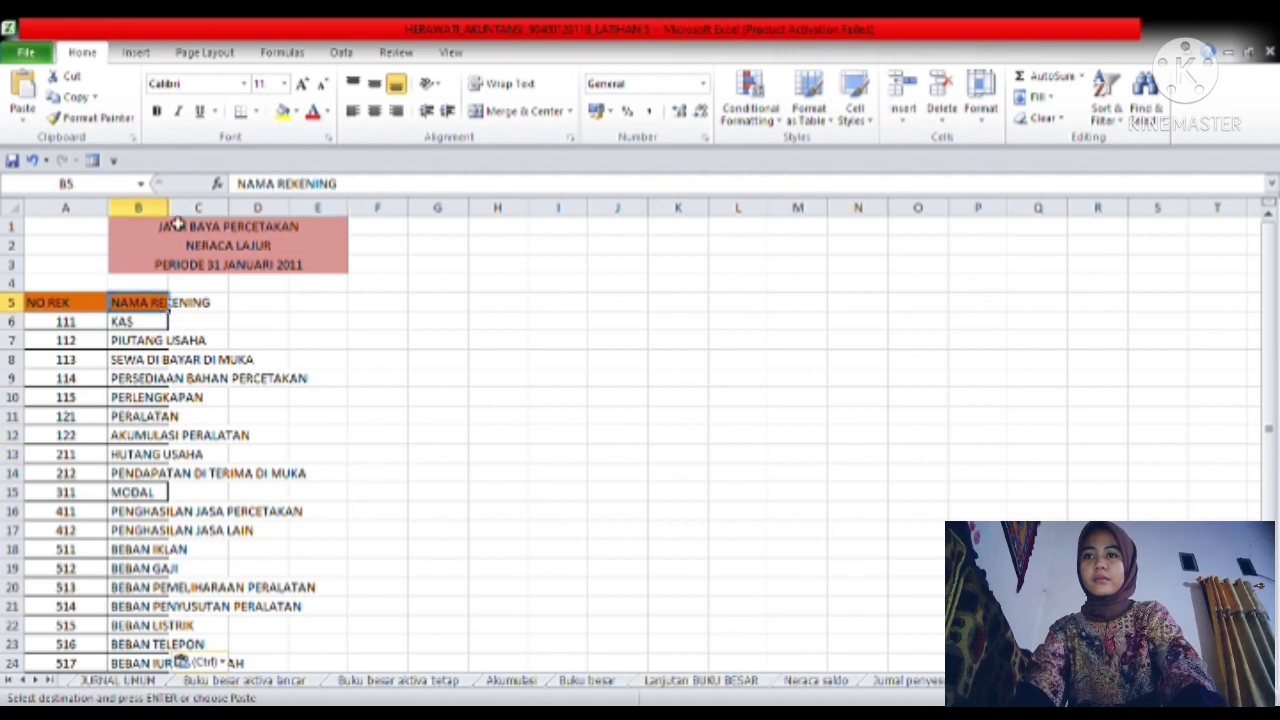
pyautogui.moveTo(168, 207); pyautogui.dragTo(363, 248)
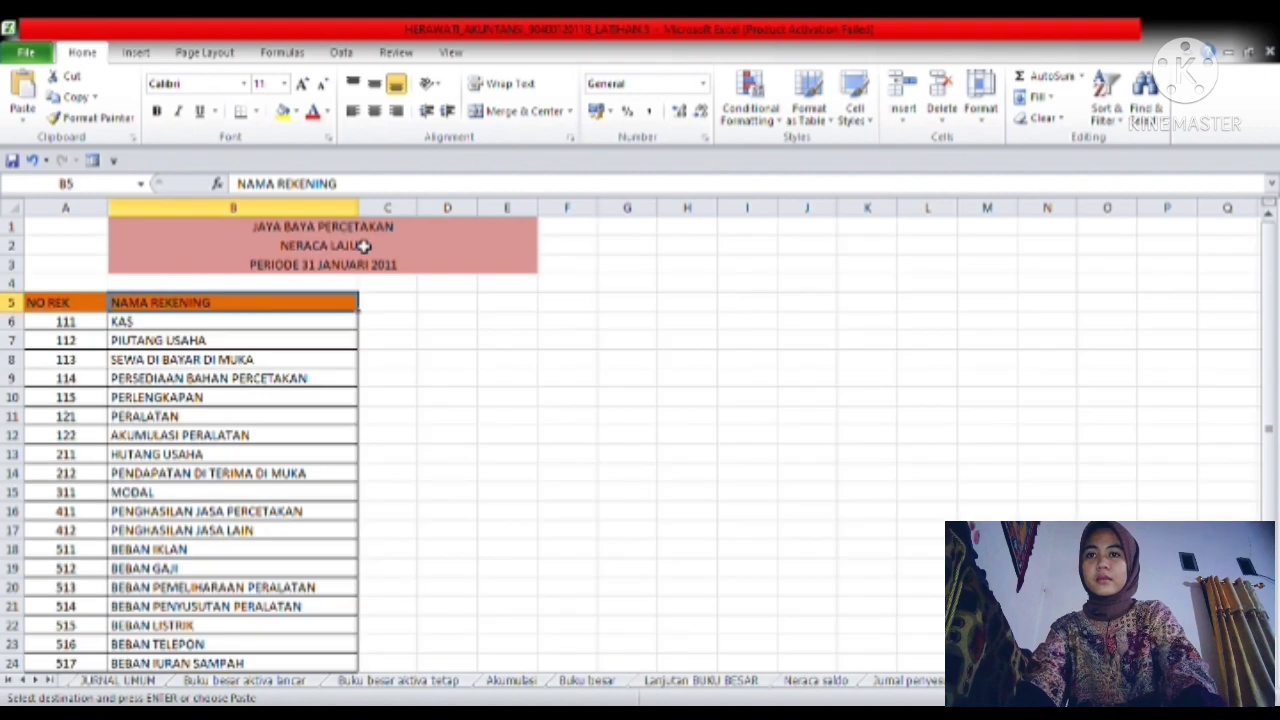
pyautogui.click(415, 437)
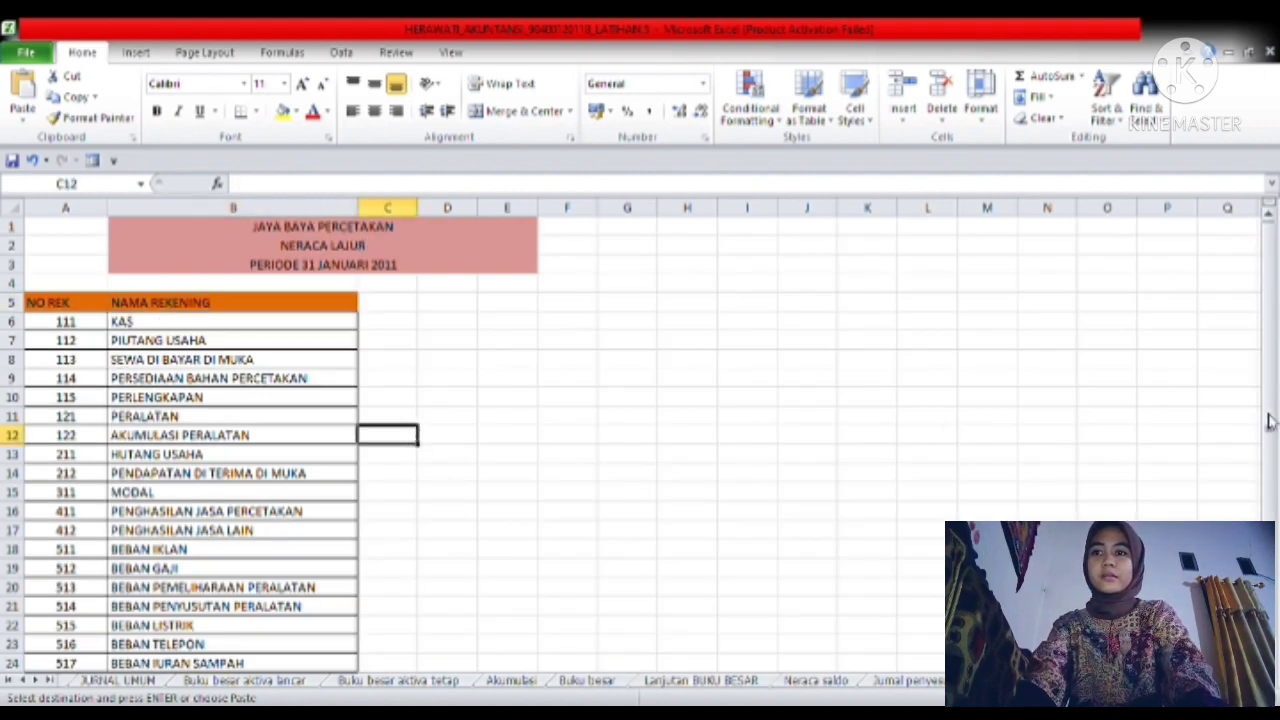
pyautogui.scroll(-1, 1272, 414)
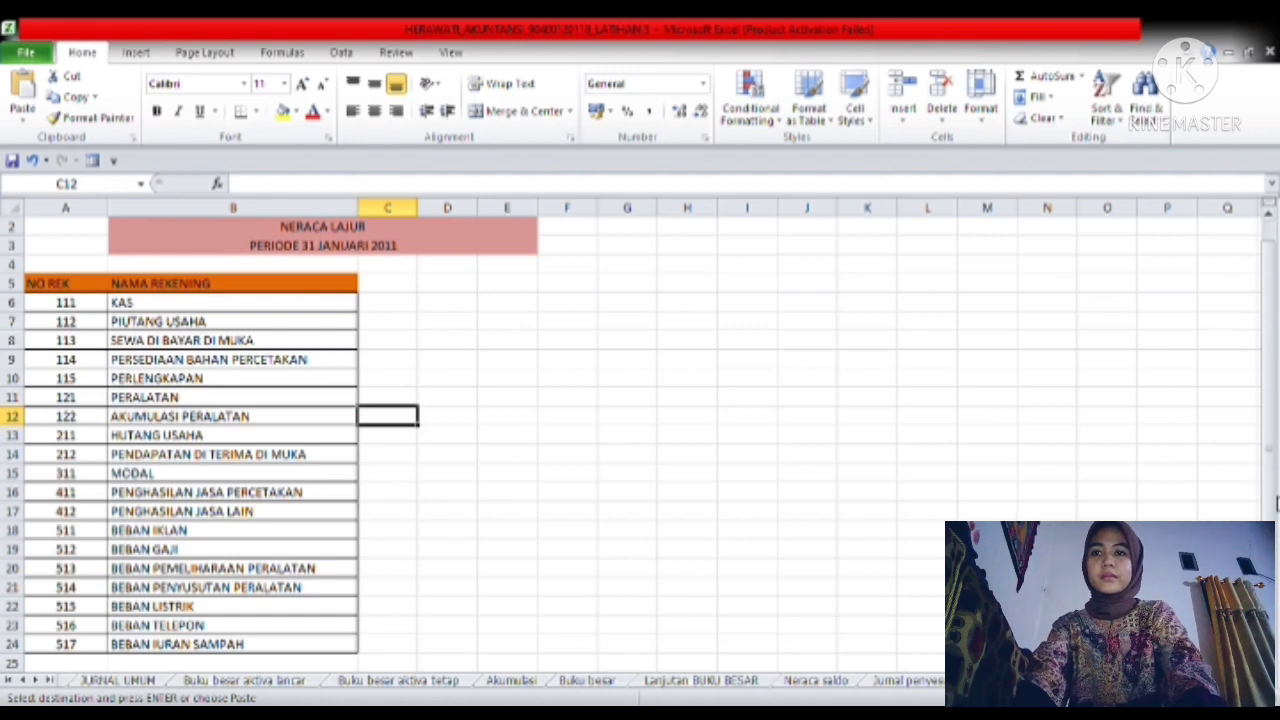
pyautogui.scroll(1, 1276, 454)
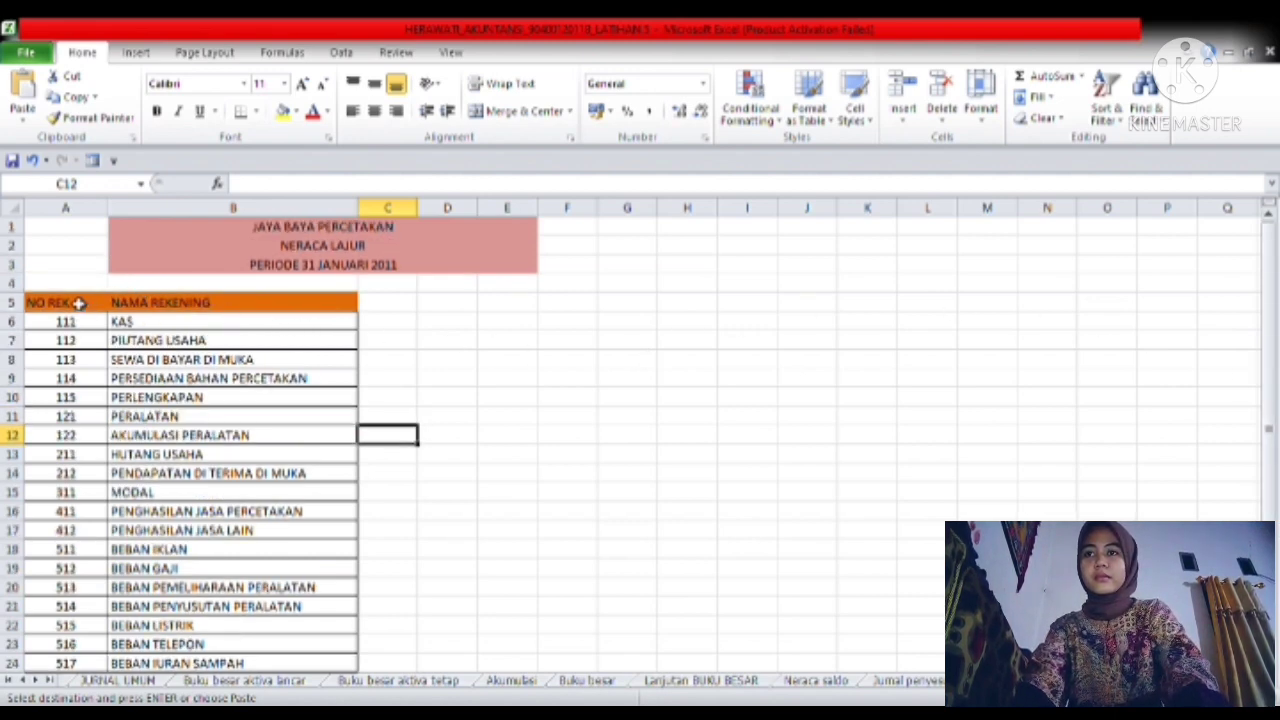
# - Merge and center the NO REK header across A4:A5 and the NAMA REKENING header across B4:B5
pyautogui.moveTo(78, 302); pyautogui.dragTo(76, 285)
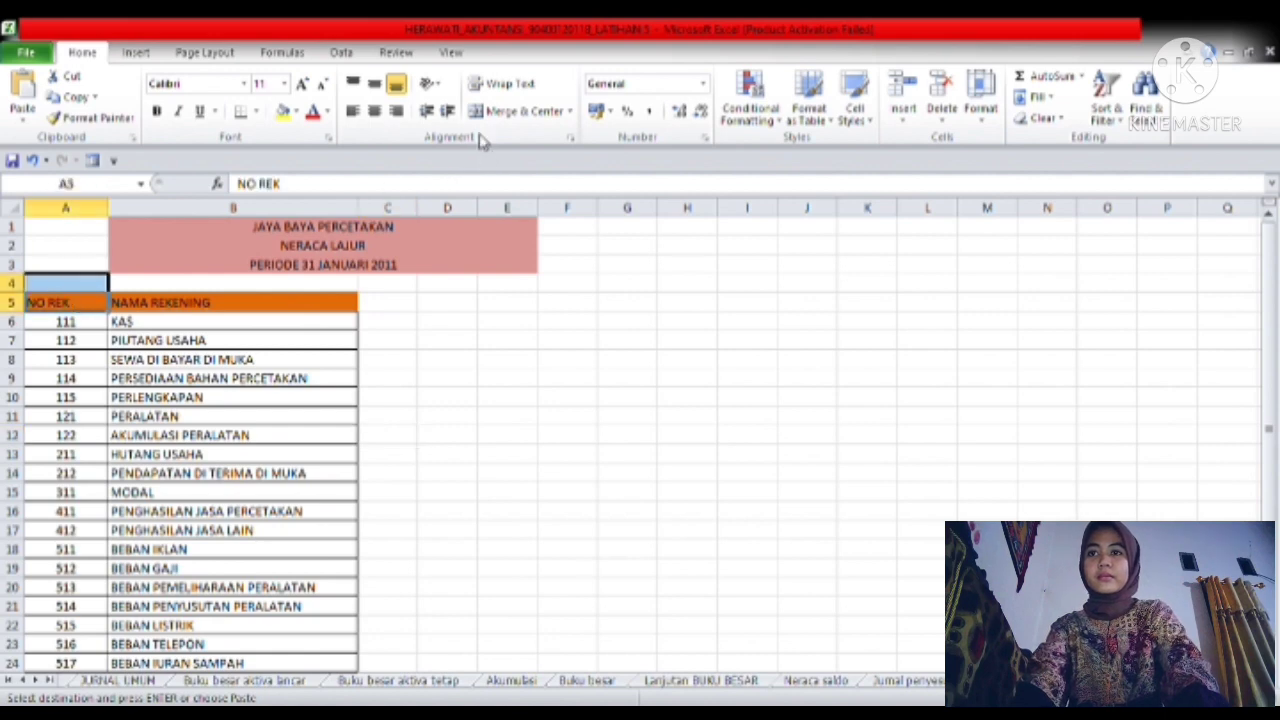
pyautogui.click(500, 111)
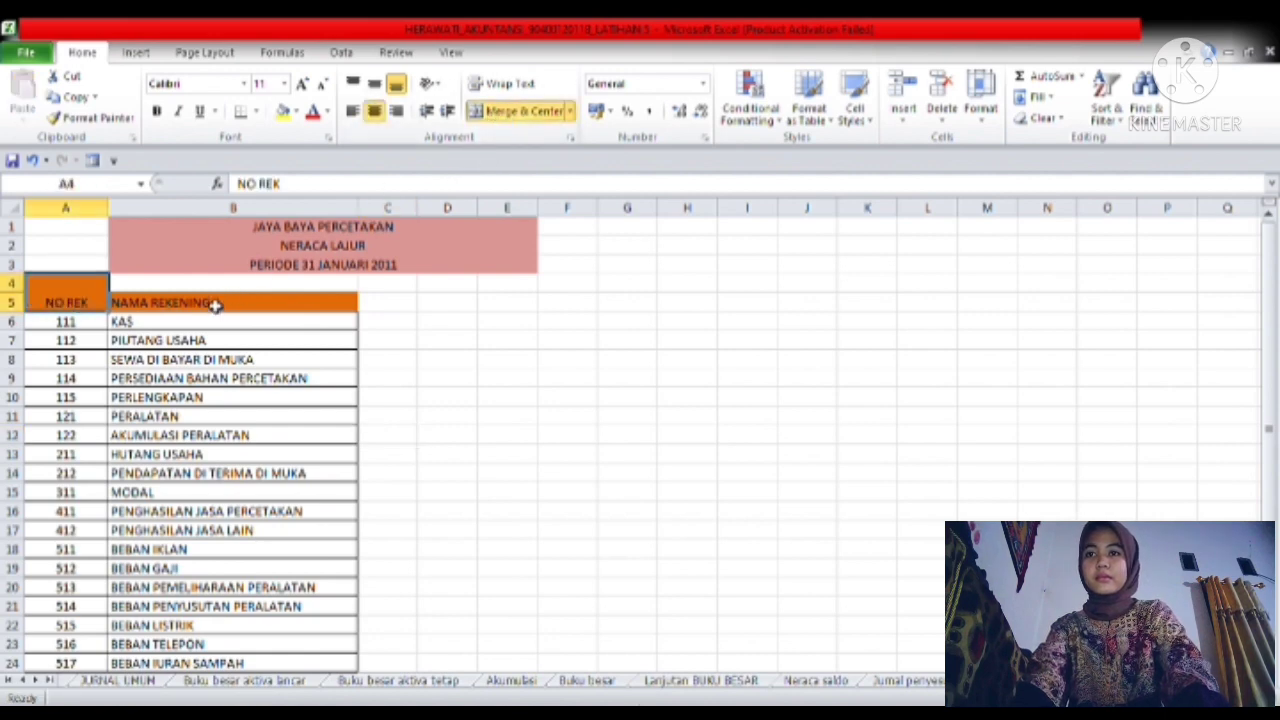
pyautogui.moveTo(215, 305); pyautogui.dragTo(214, 289)
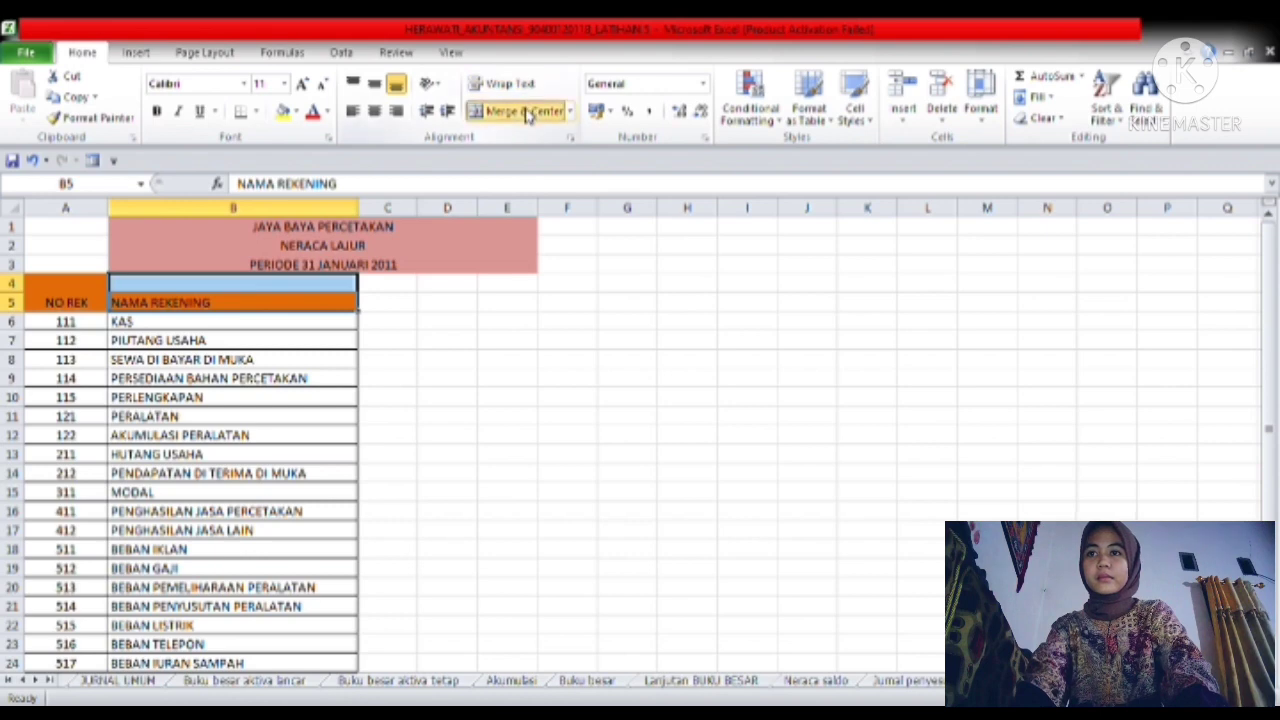
pyautogui.click(528, 111)
# - Align the NO REK and NAMA REKENING headers vertically to the middle of their merged cells
pyautogui.click(101, 301)
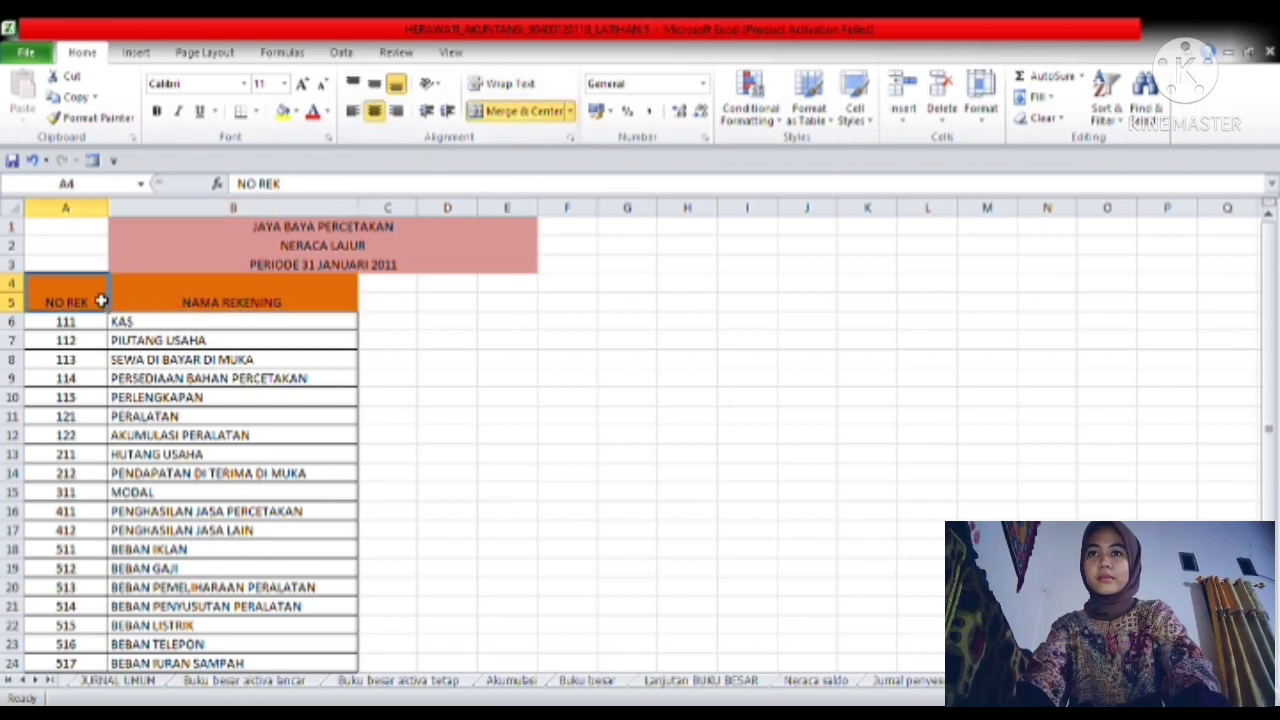
pyautogui.click(374, 83)
pyautogui.click(300, 305)
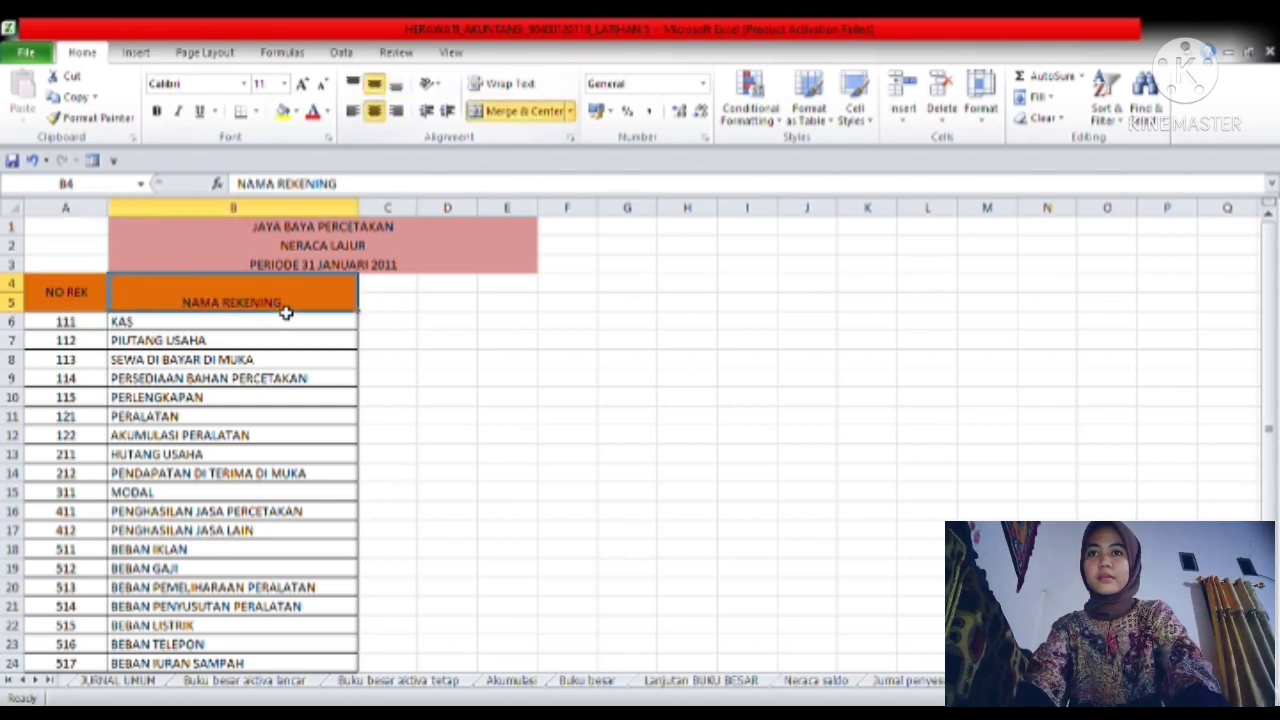
pyautogui.click(374, 83)
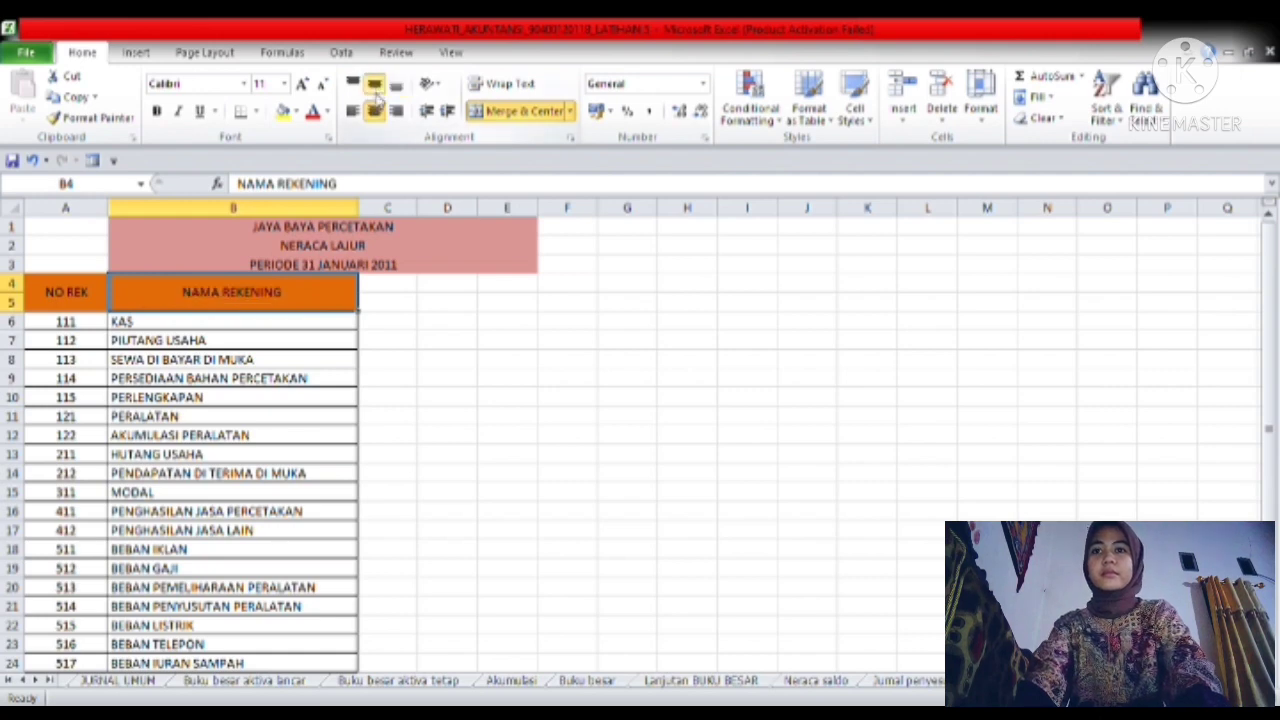
# - Copy the DEBET and KREDIT headers from the Neraca saldo sheet to C5:D5 of the NERACA LAJUR sheet
pyautogui.click(381, 301)
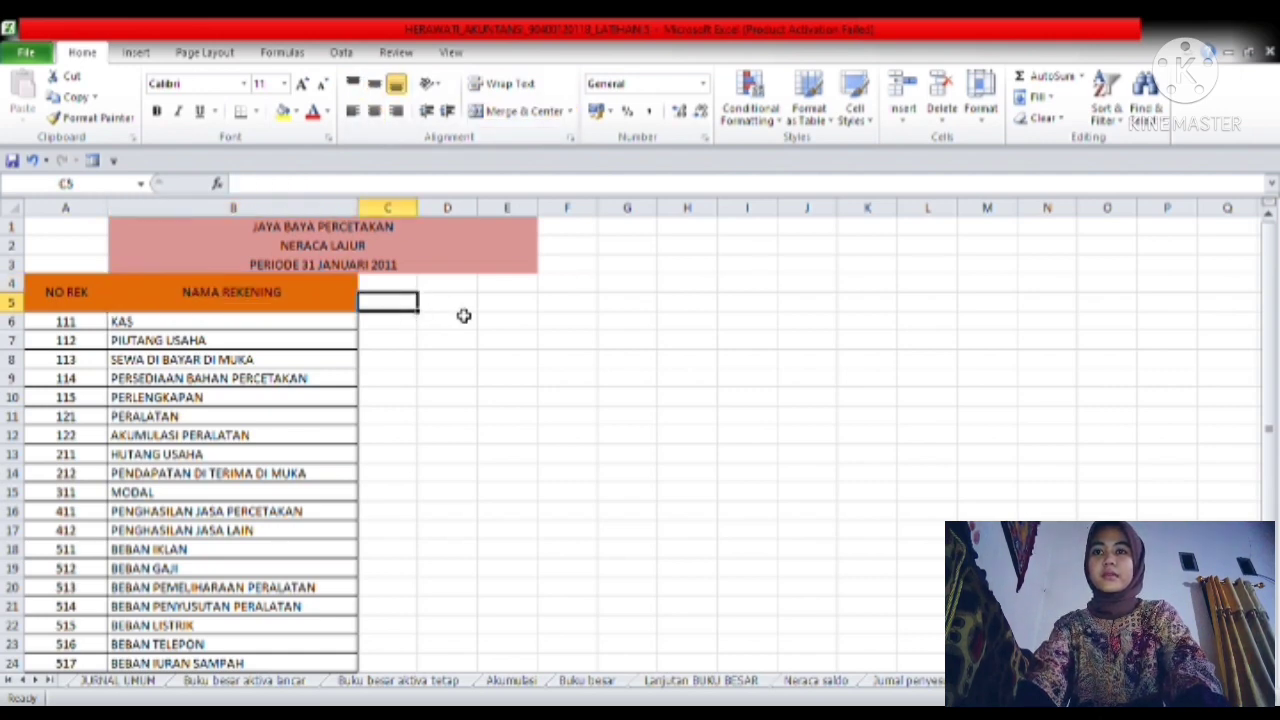
pyautogui.click(818, 681)
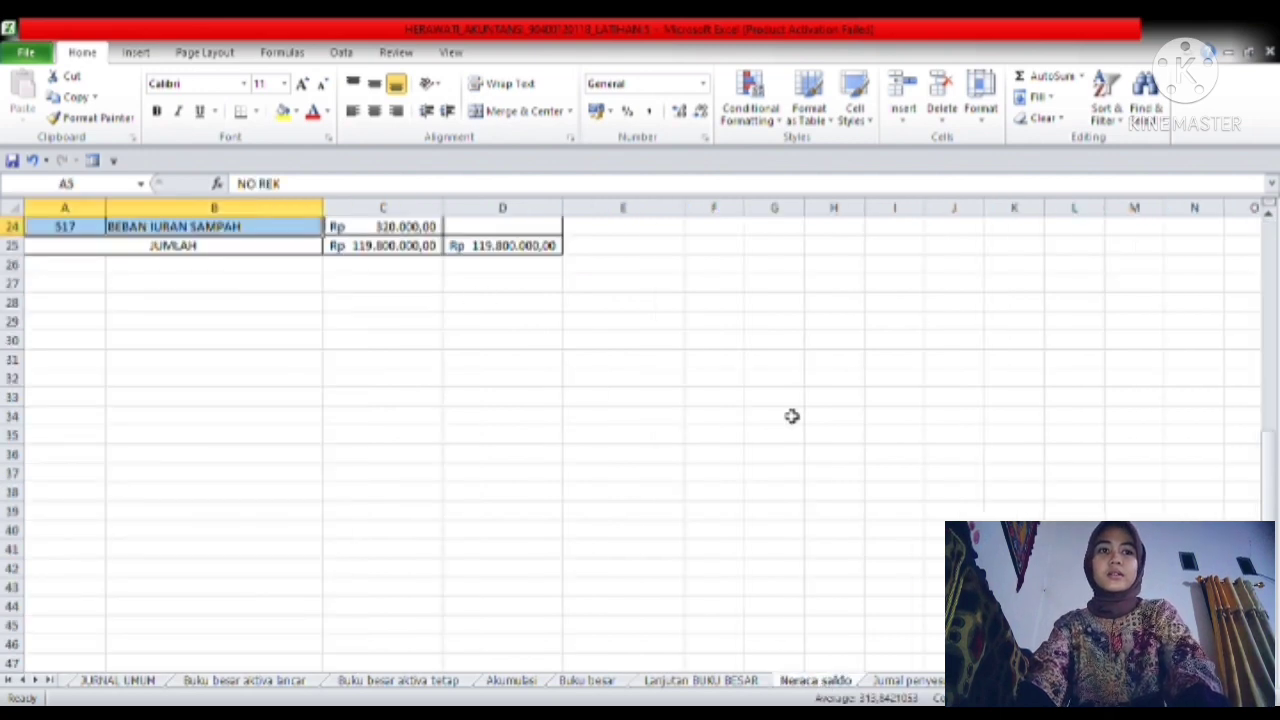
pyautogui.moveTo(1273, 521); pyautogui.dragTo(1277, 465)
pyautogui.scroll(5, 1275, 465)
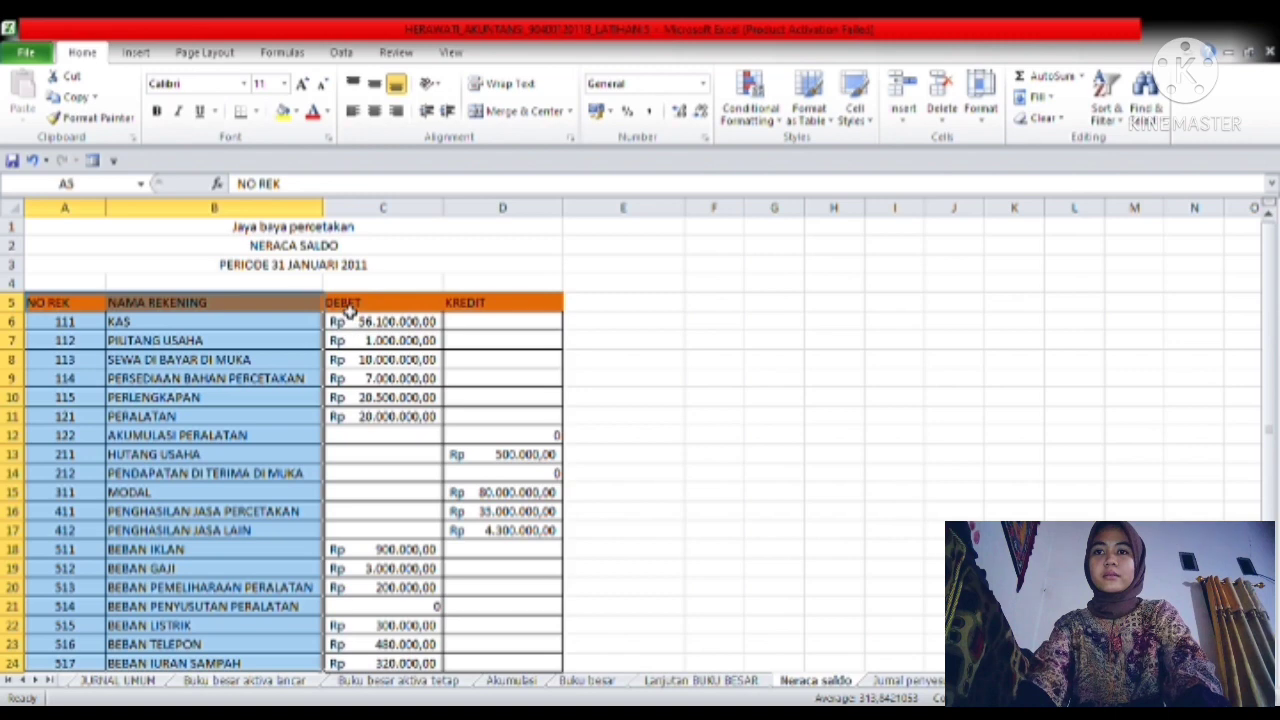
pyautogui.moveTo(355, 310); pyautogui.dragTo(520, 310)
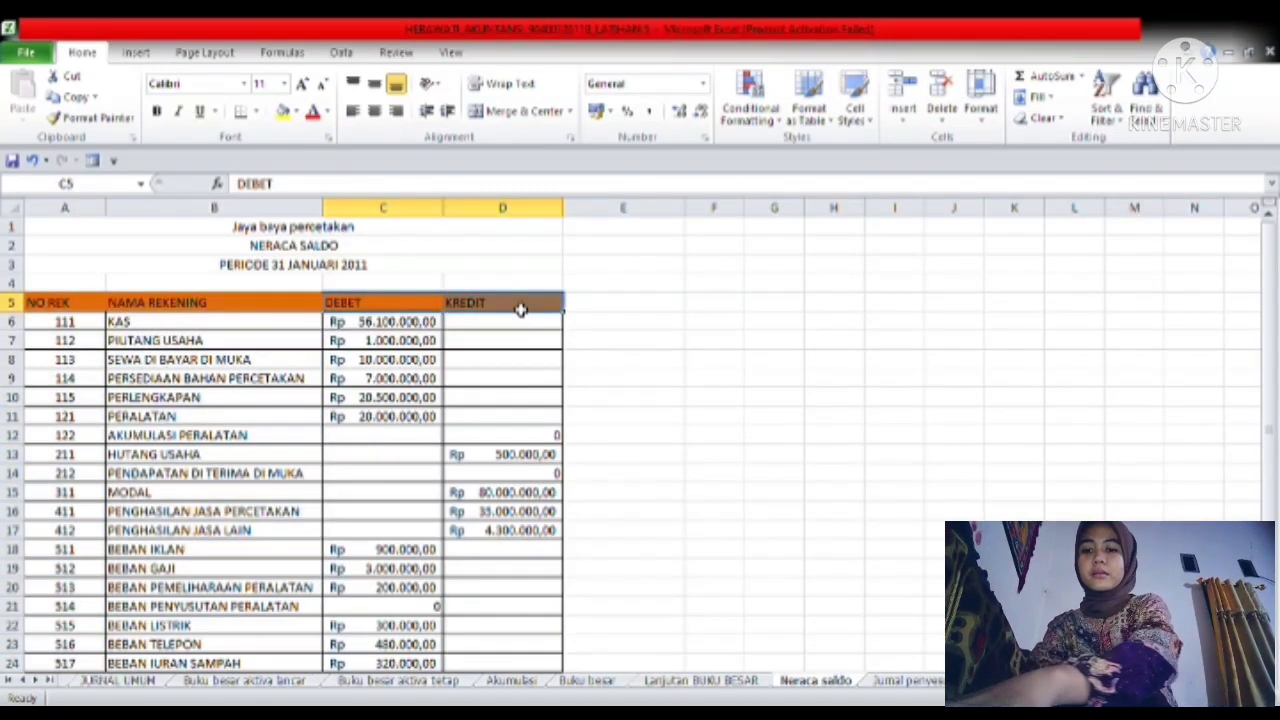
pyautogui.hotkey('ctrl', 'c')
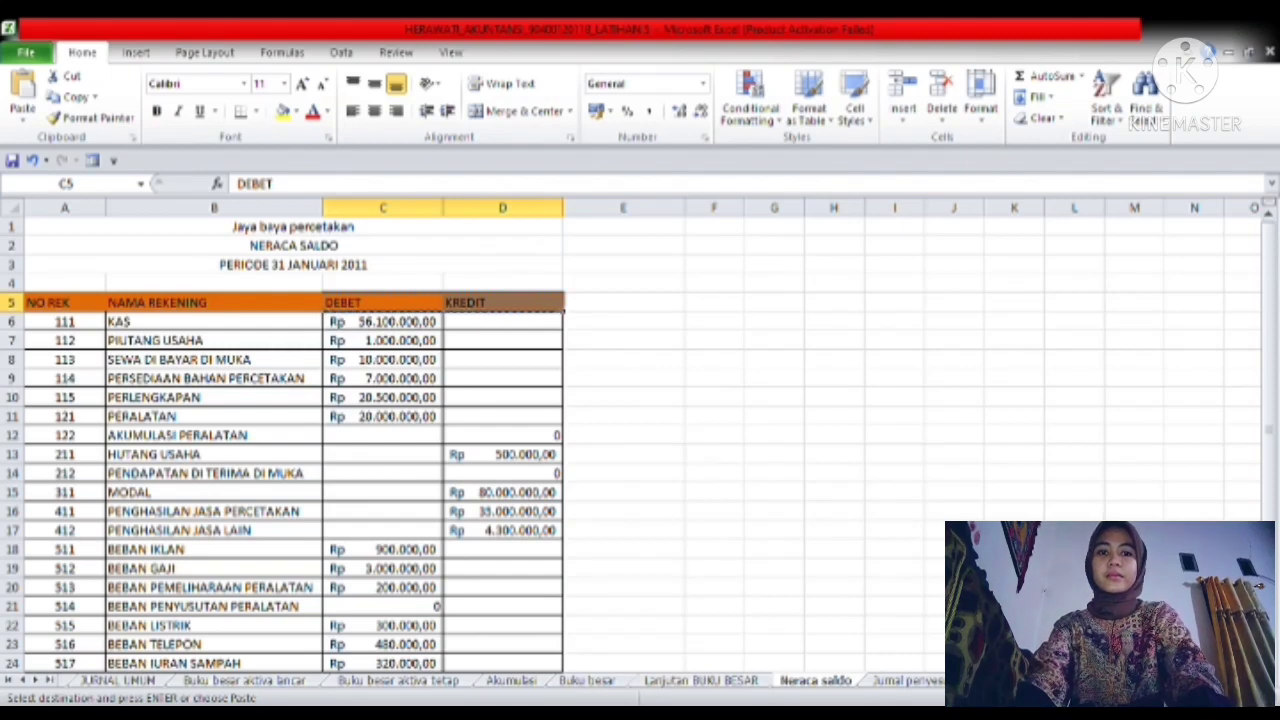
pyautogui.click(1012, 681)
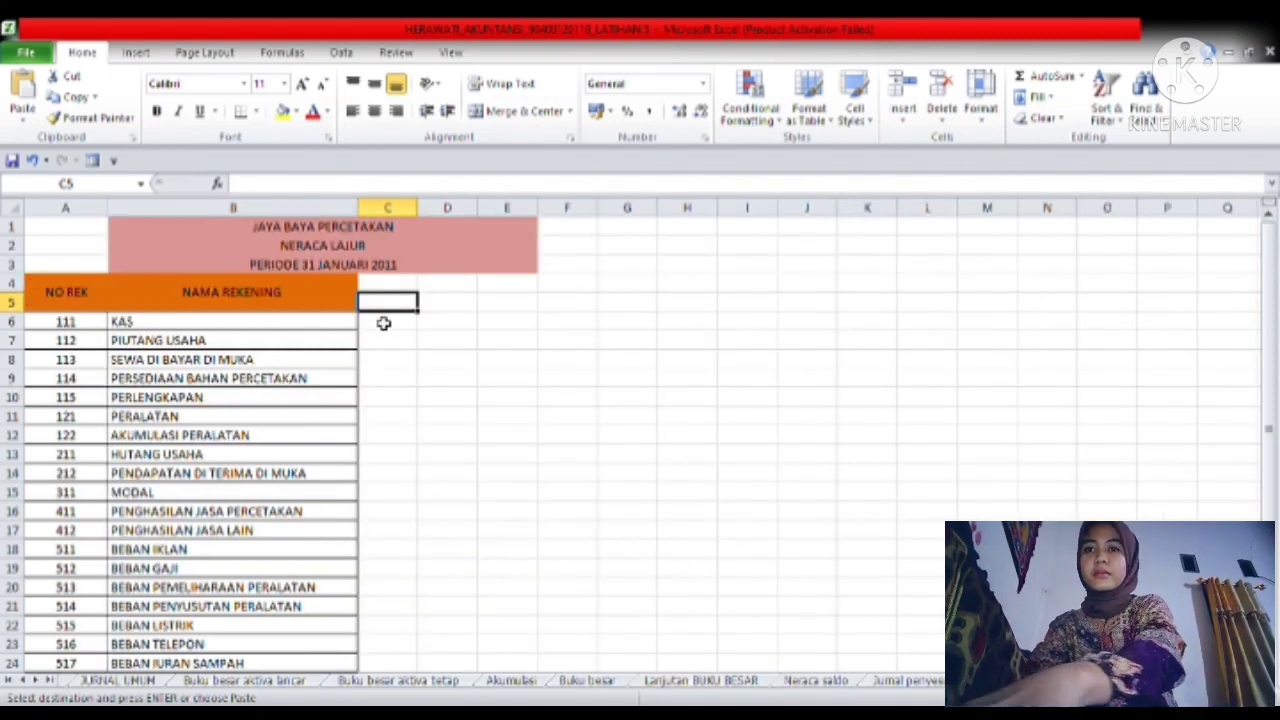
pyautogui.hotkey('ctrl', 'v')
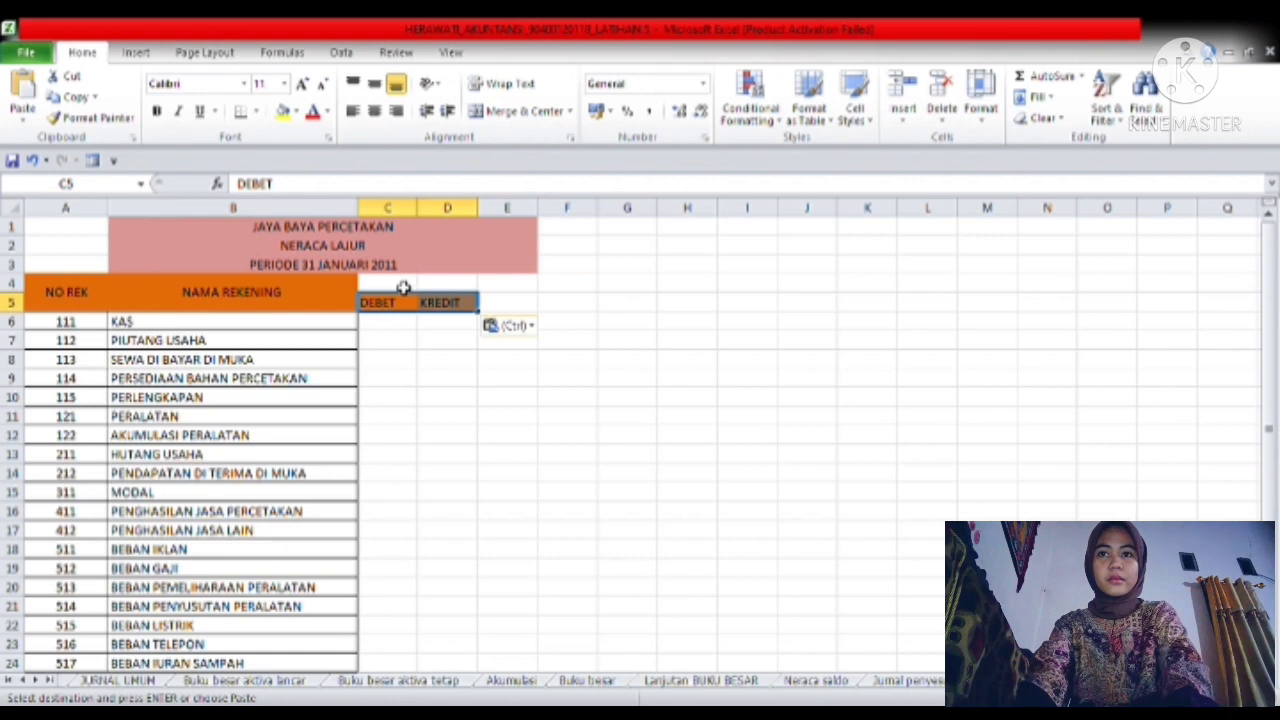
# - Merge and center C4:D4 above the DEBET and KREDIT headers and enter "Neraca saldo" in it
pyautogui.moveTo(403, 288); pyautogui.dragTo(454, 283)
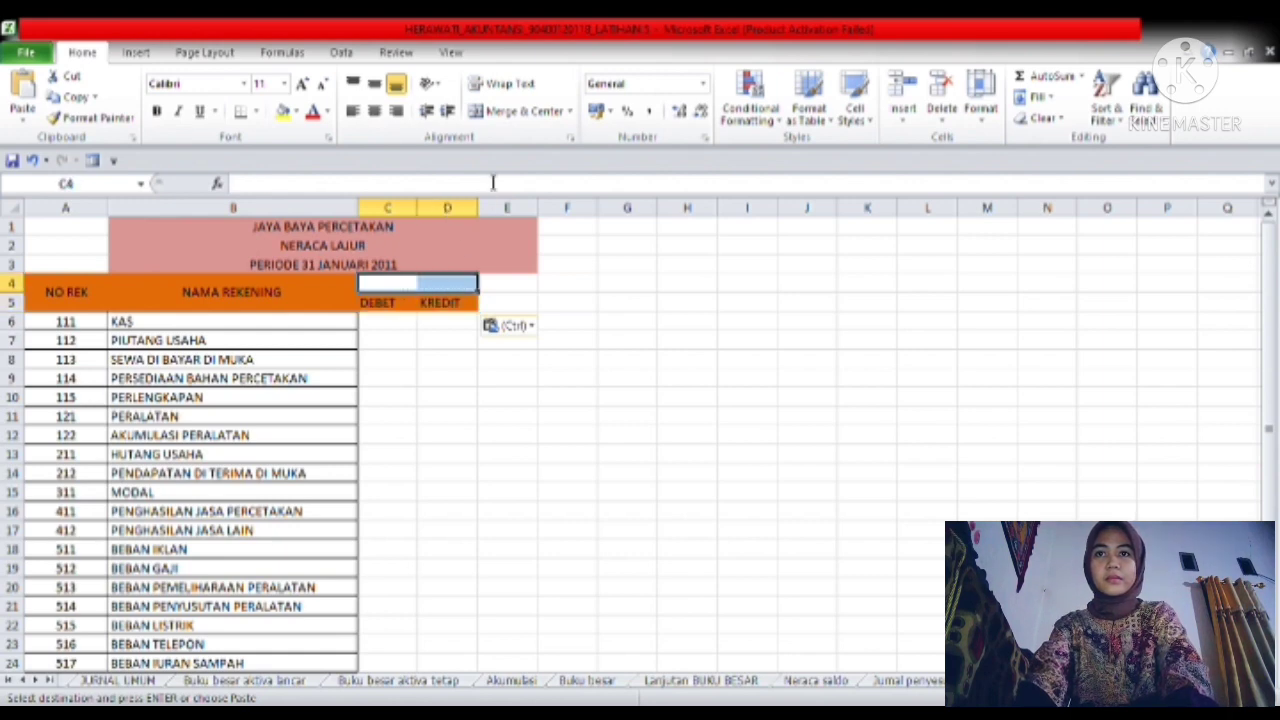
pyautogui.click(519, 115)
pyautogui.doubleClick(427, 287)
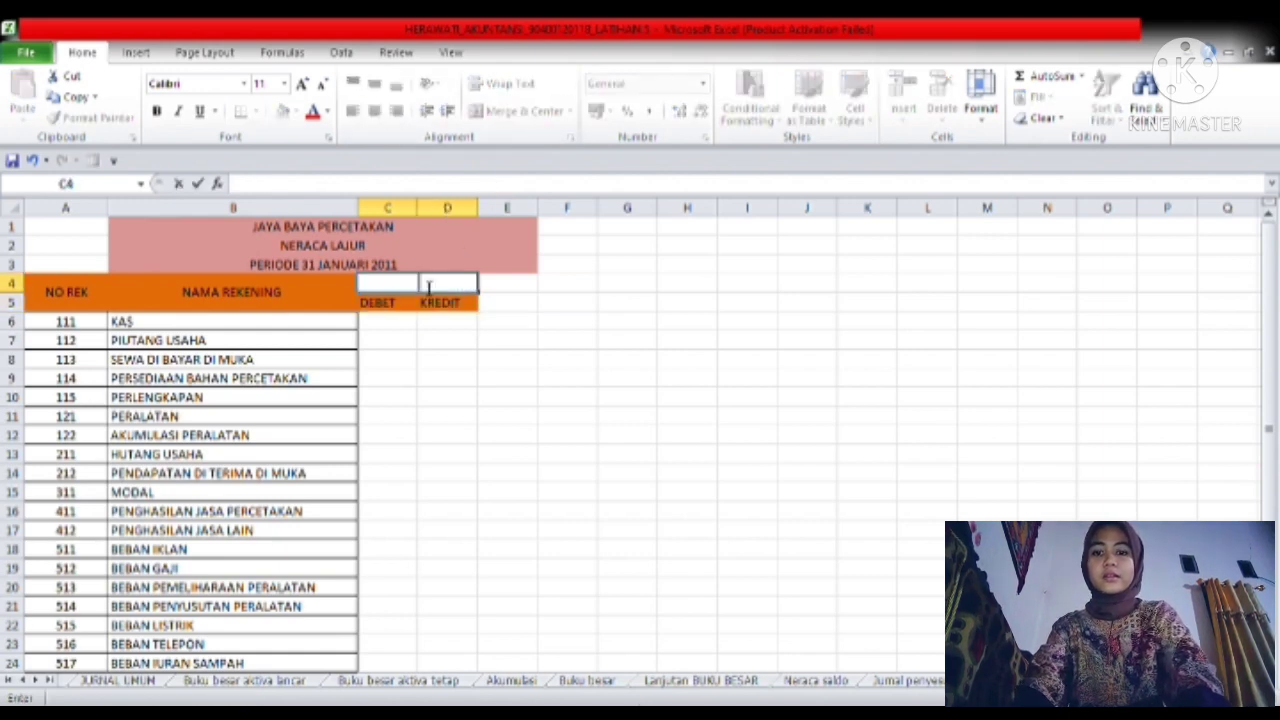
pyautogui.write('N')
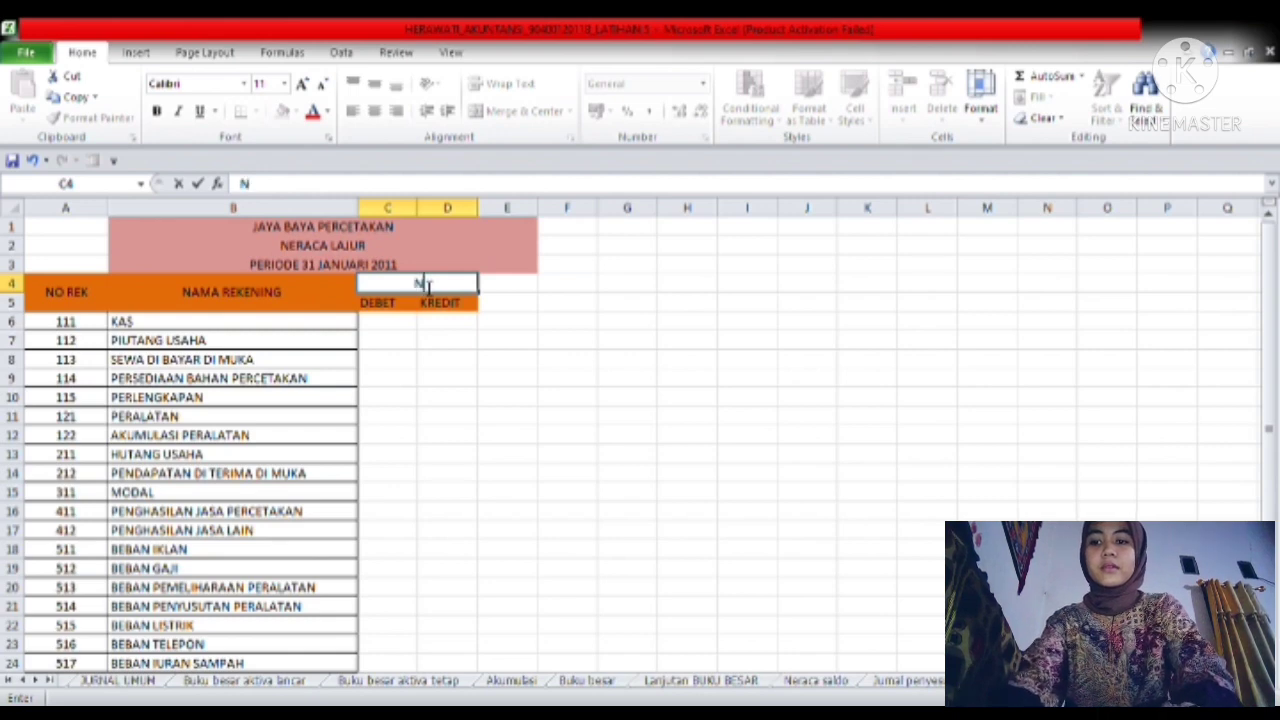
pyautogui.write('eraca')
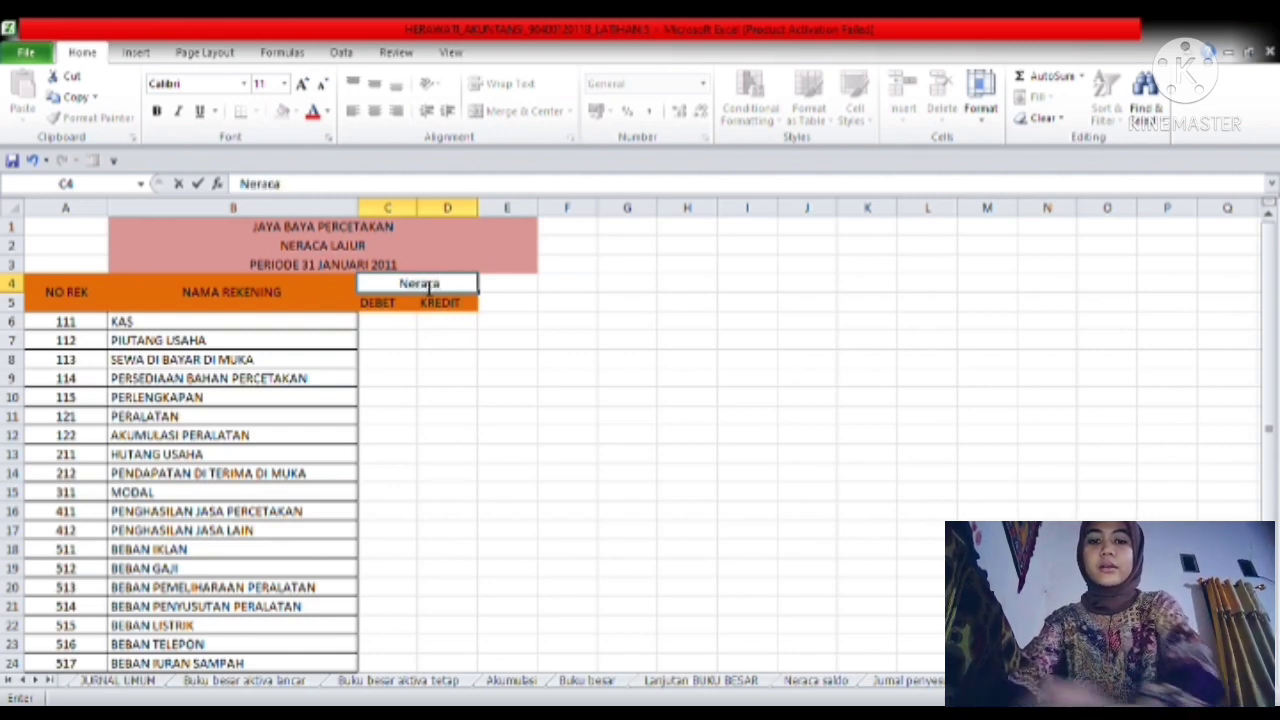
pyautogui.write(' saldo')
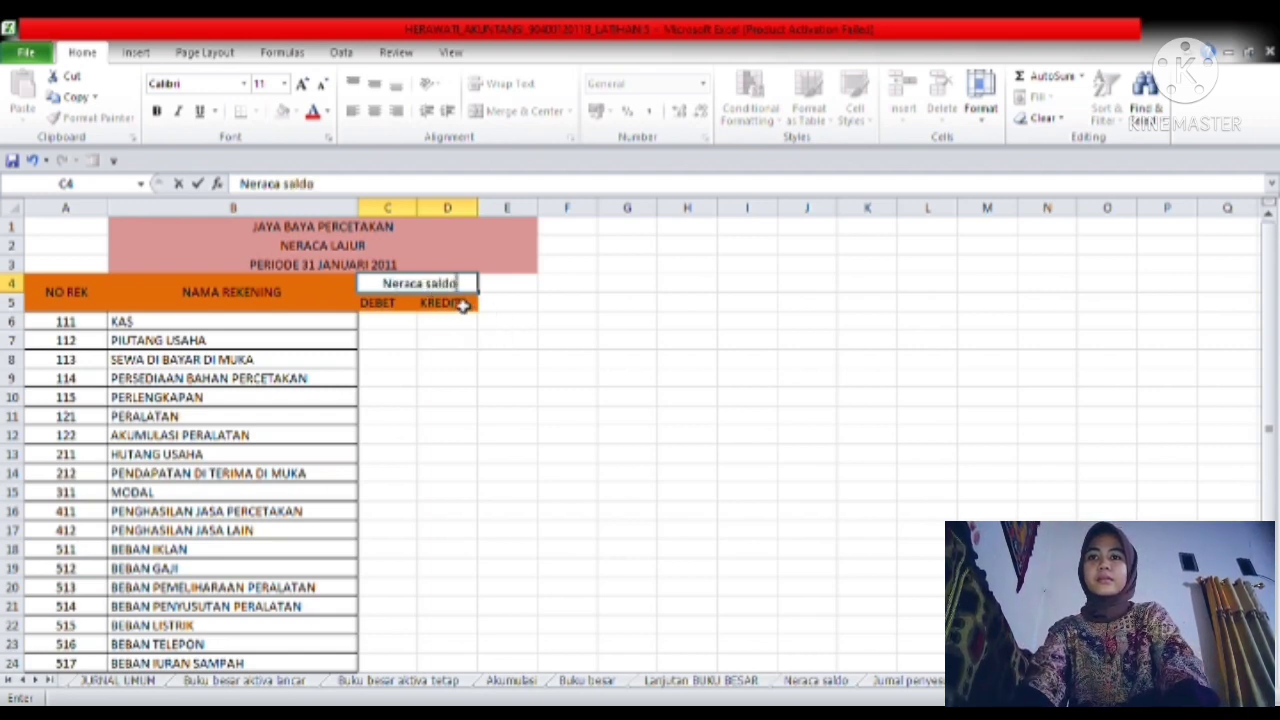
pyautogui.click(463, 306)
# - Fill the Neraca saldo header cell with the same dark orange as the other column headers
pyautogui.click(449, 285)
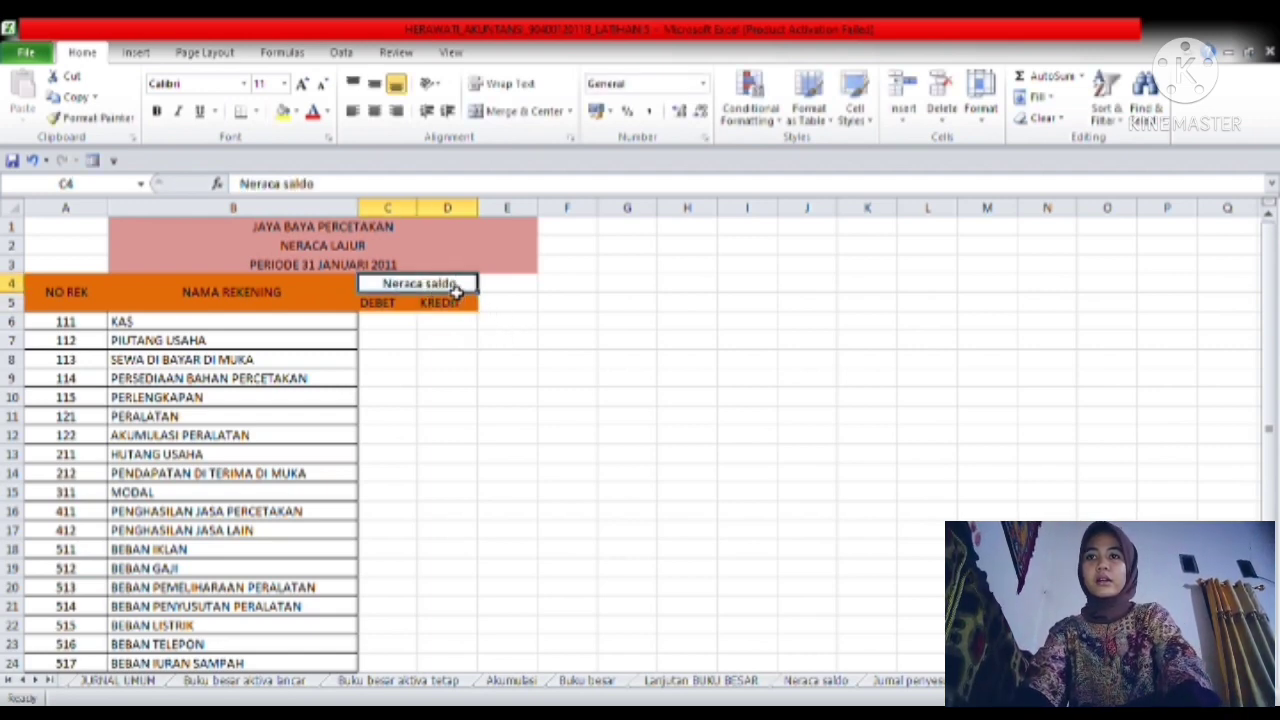
pyautogui.click(283, 113)
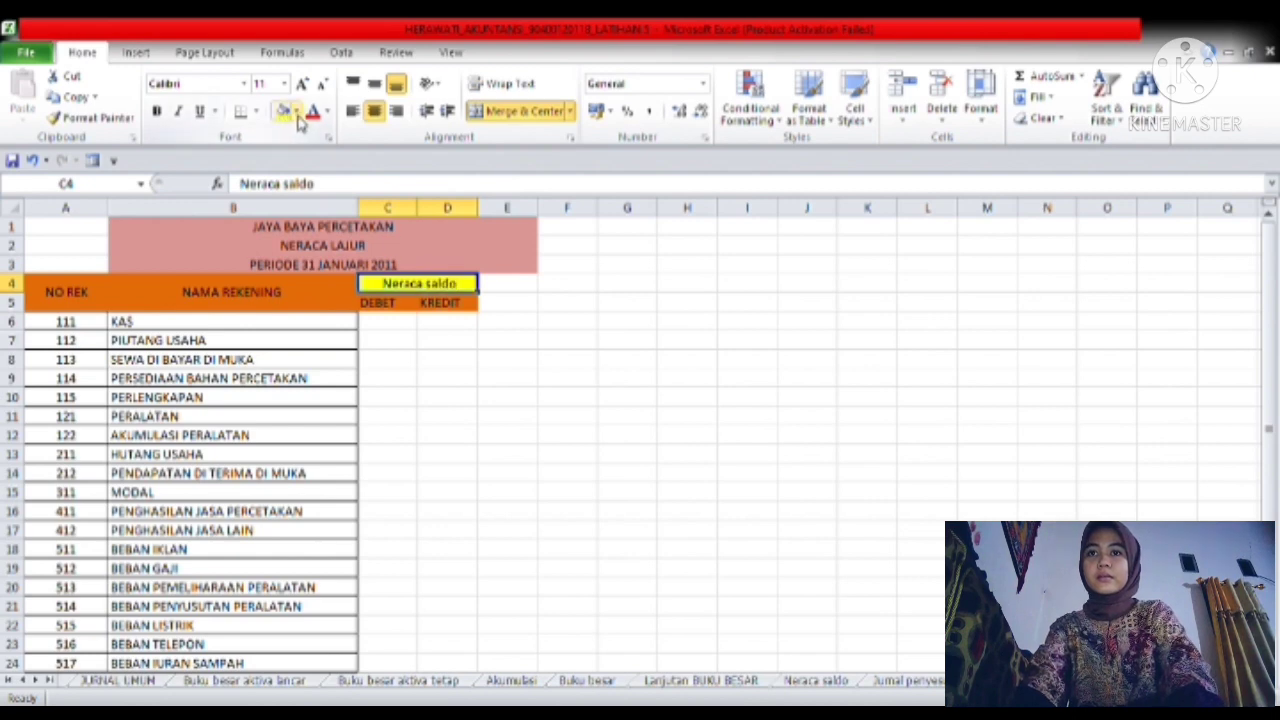
pyautogui.click(296, 111)
pyautogui.click(415, 192)
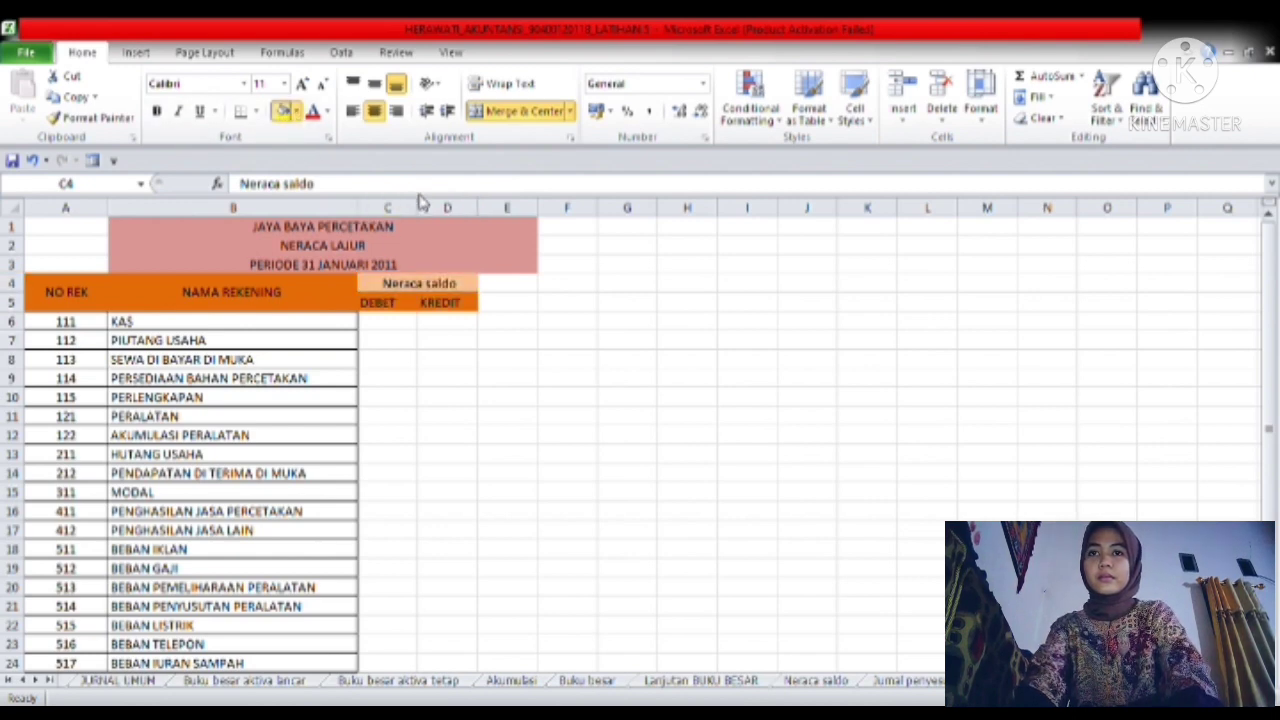
pyautogui.click(428, 208)
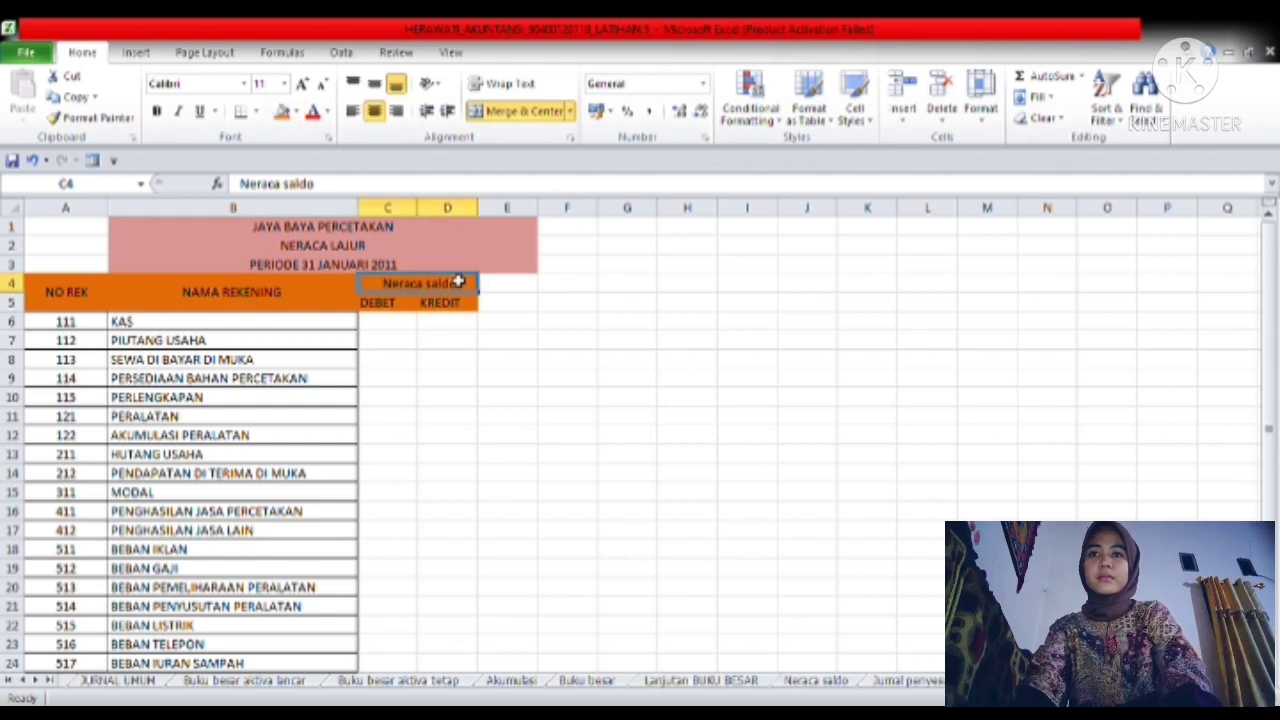
# - Widen columns C and D under the Neraca saldo header to make room for the amounts
pyautogui.moveTo(414, 294); pyautogui.dragTo(429, 308)
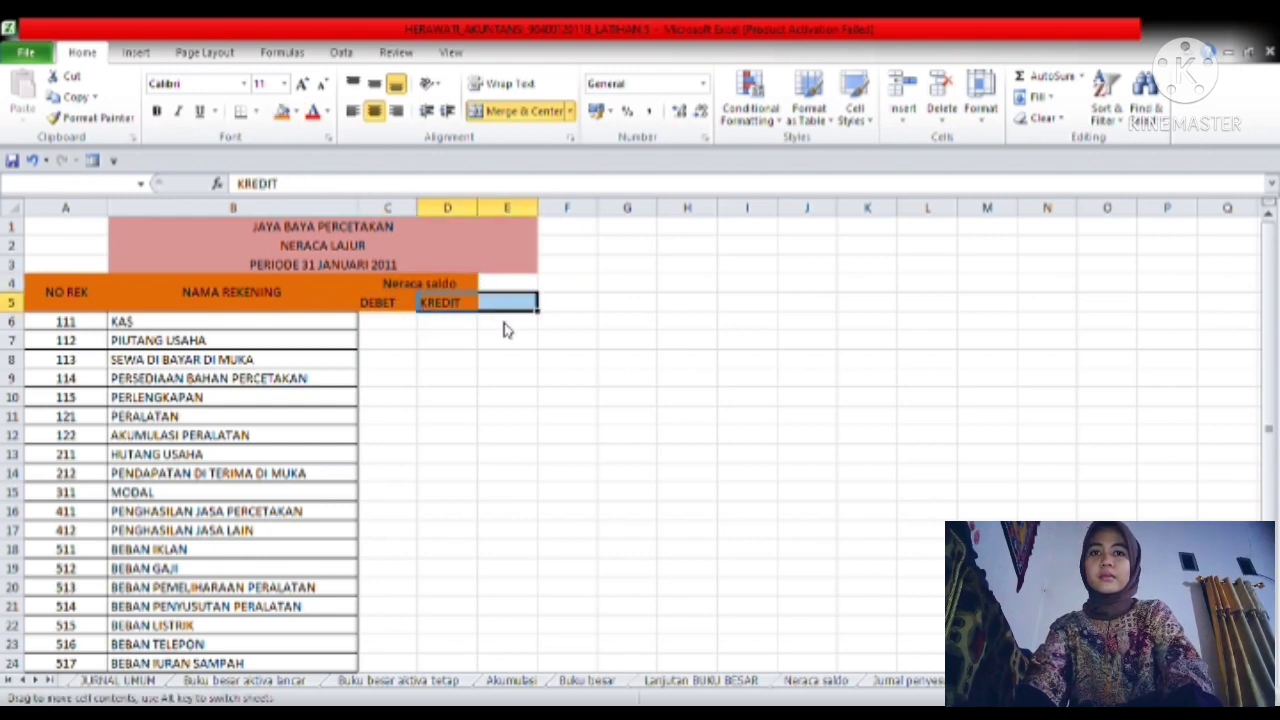
pyautogui.hotkey('ctrl', 'z')
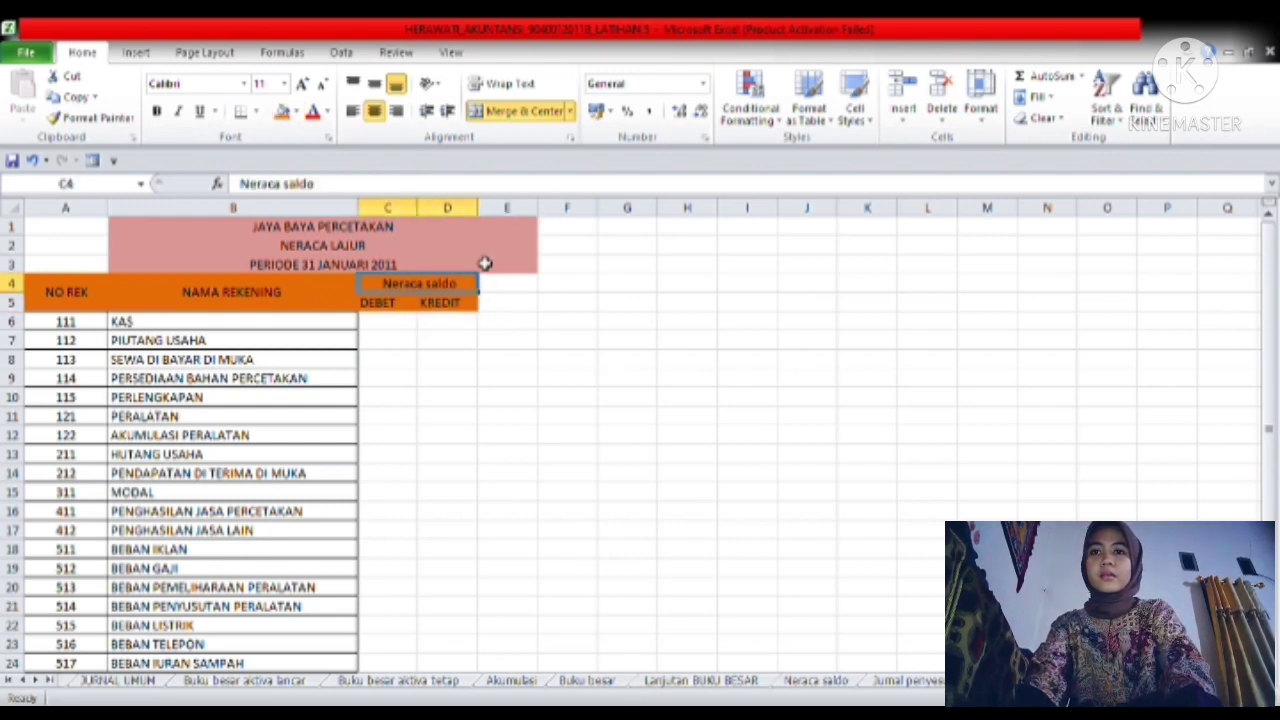
pyautogui.click(416, 320)
pyautogui.click(414, 304)
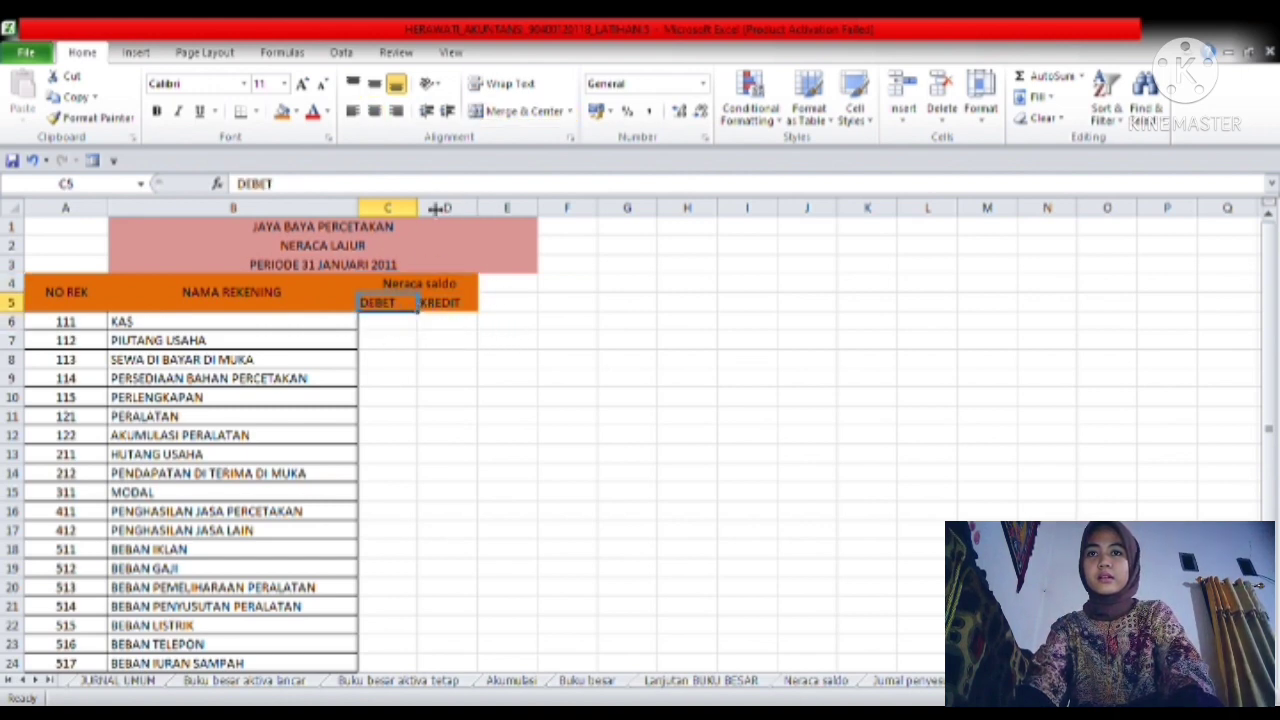
pyautogui.moveTo(428, 216); pyautogui.dragTo(568, 220)
pyautogui.click(503, 305)
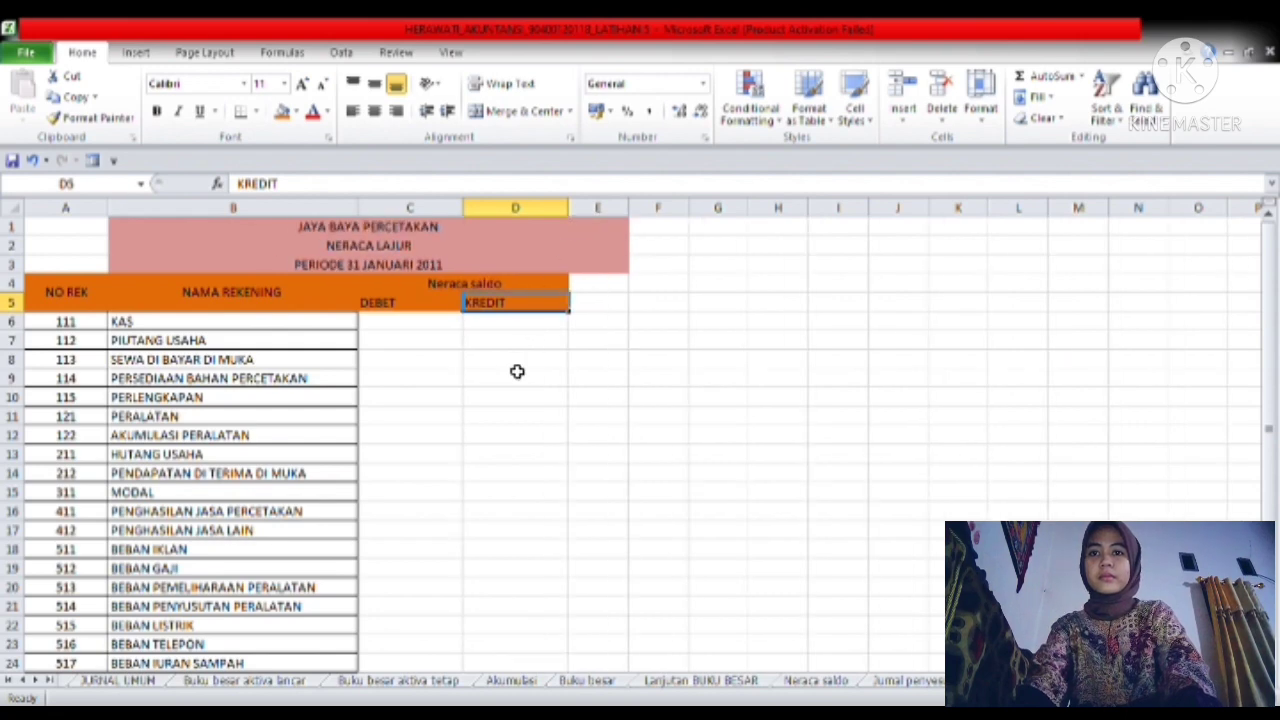
pyautogui.click(517, 367)
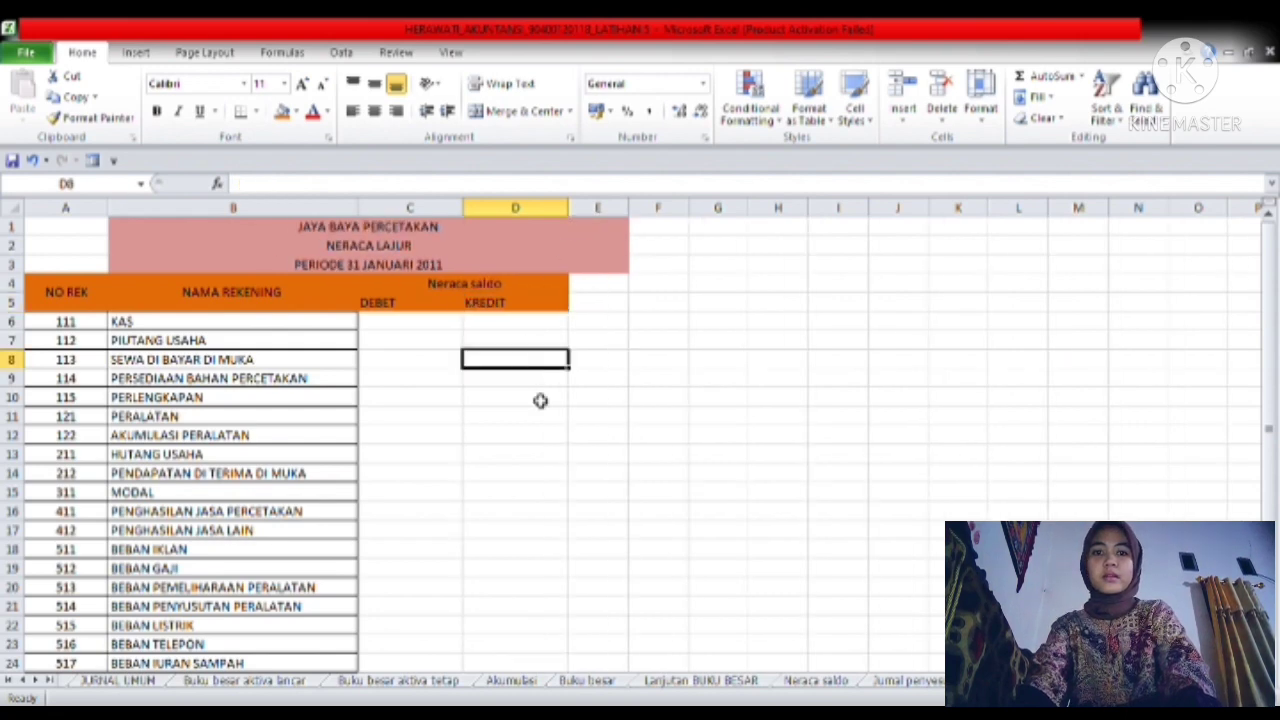
# - Copy the debit and credit amounts in C6:D24 of the Neraca saldo sheet to the NERACA LAJUR sheet, starting at C6
pyautogui.click(822, 680)
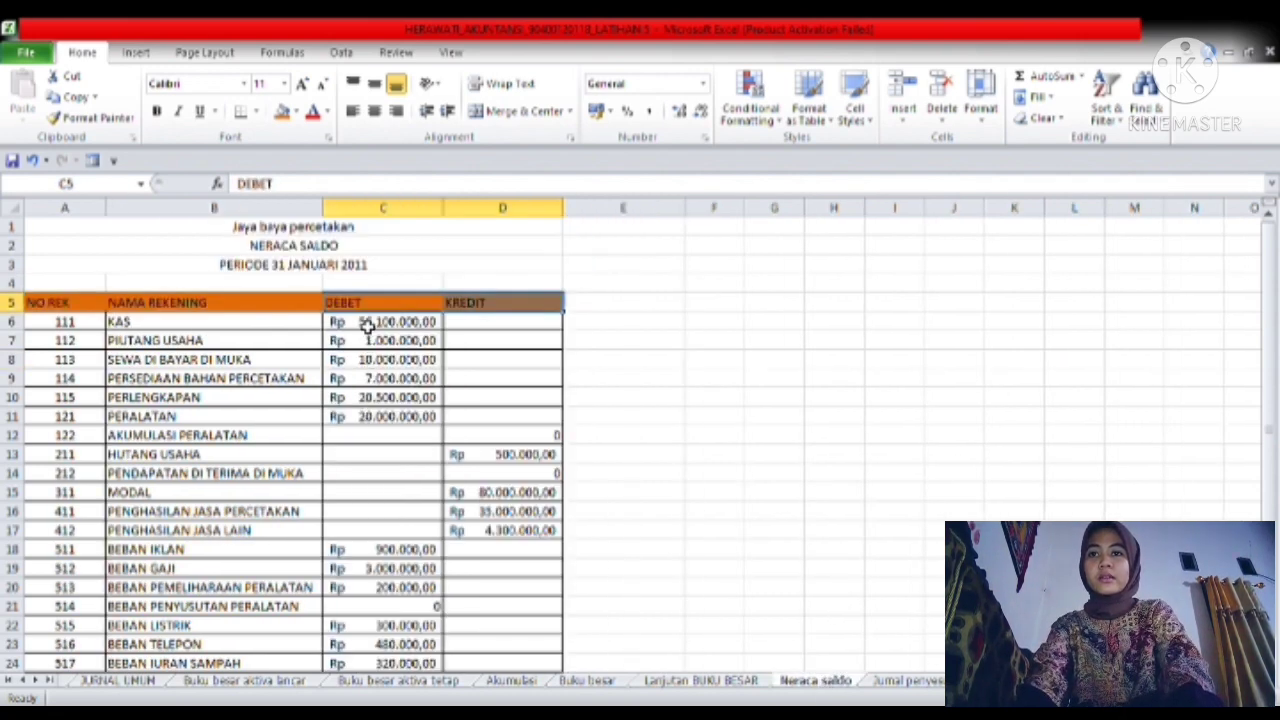
pyautogui.moveTo(367, 325); pyautogui.dragTo(449, 266)
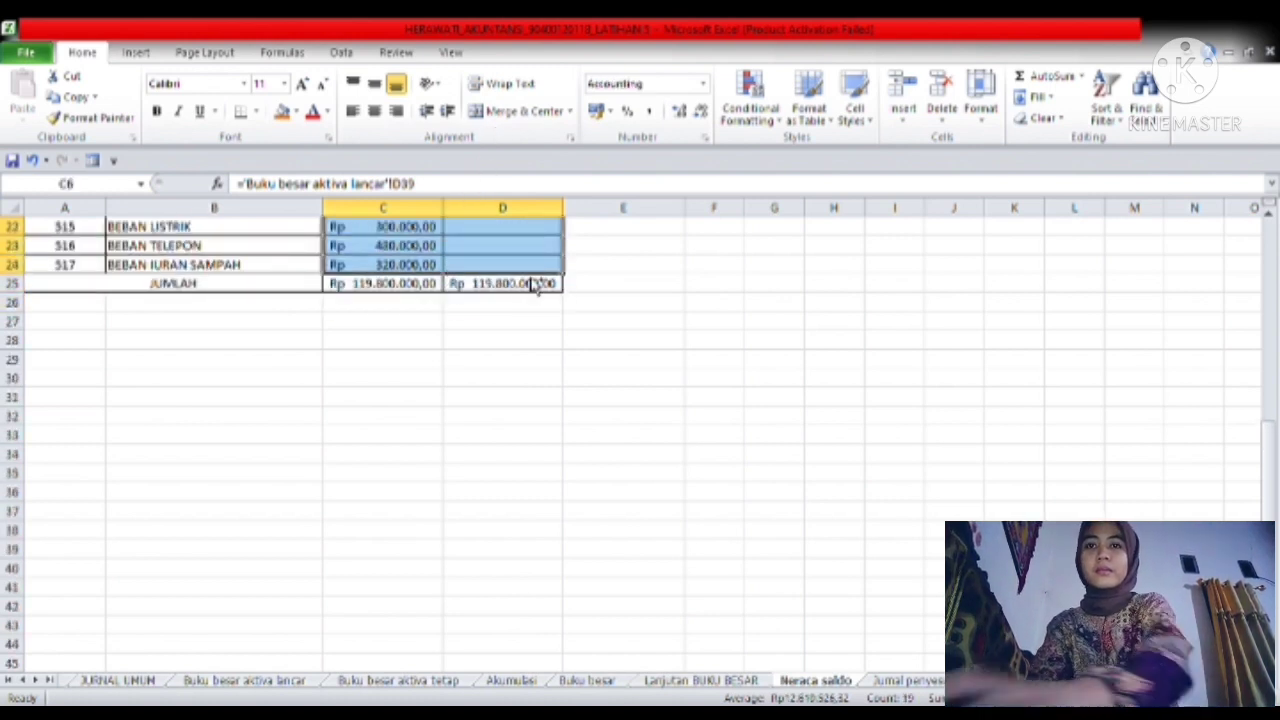
pyautogui.hotkey('ctrl', 'c')
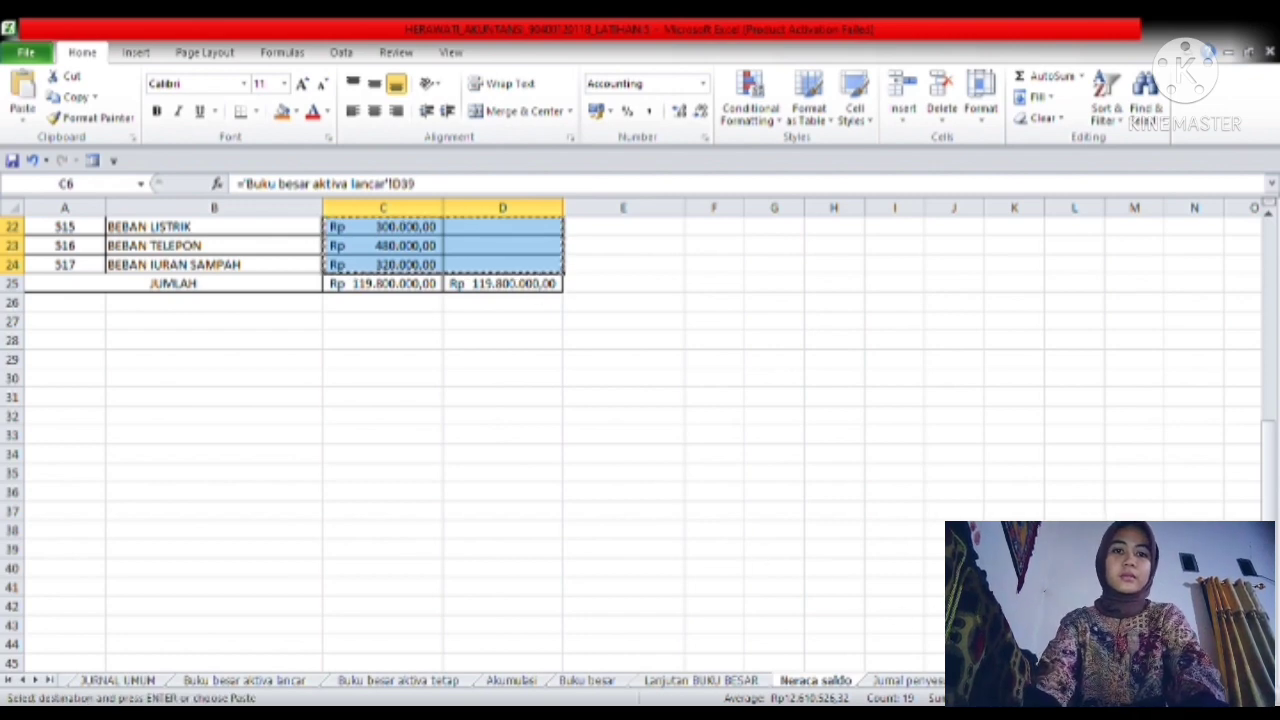
pyautogui.click(1012, 681)
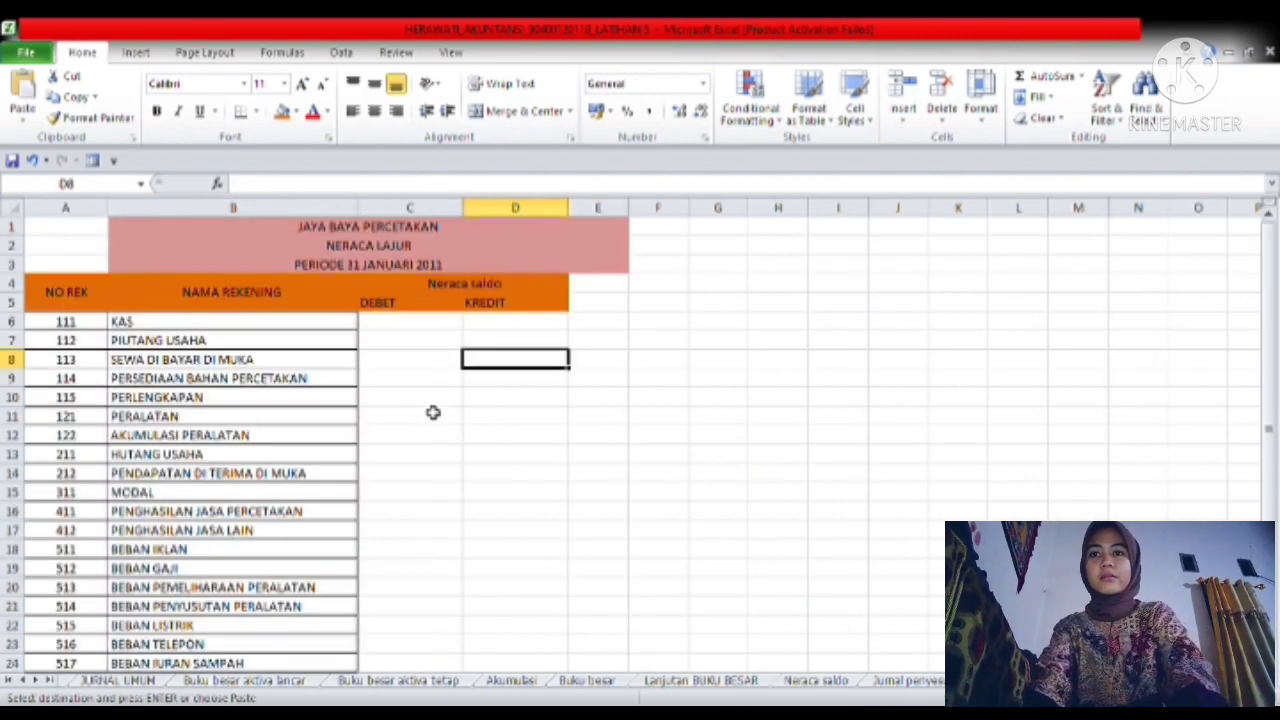
pyautogui.click(403, 326)
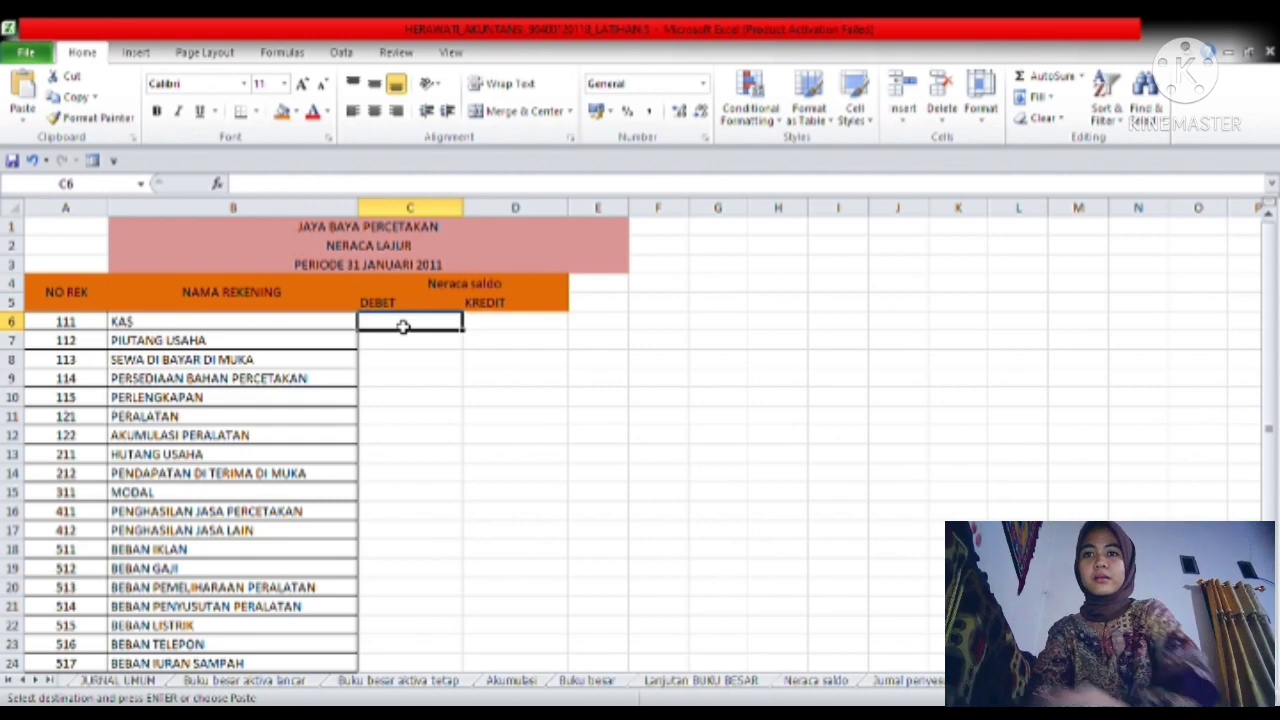
pyautogui.hotkey('ctrl', 'v')
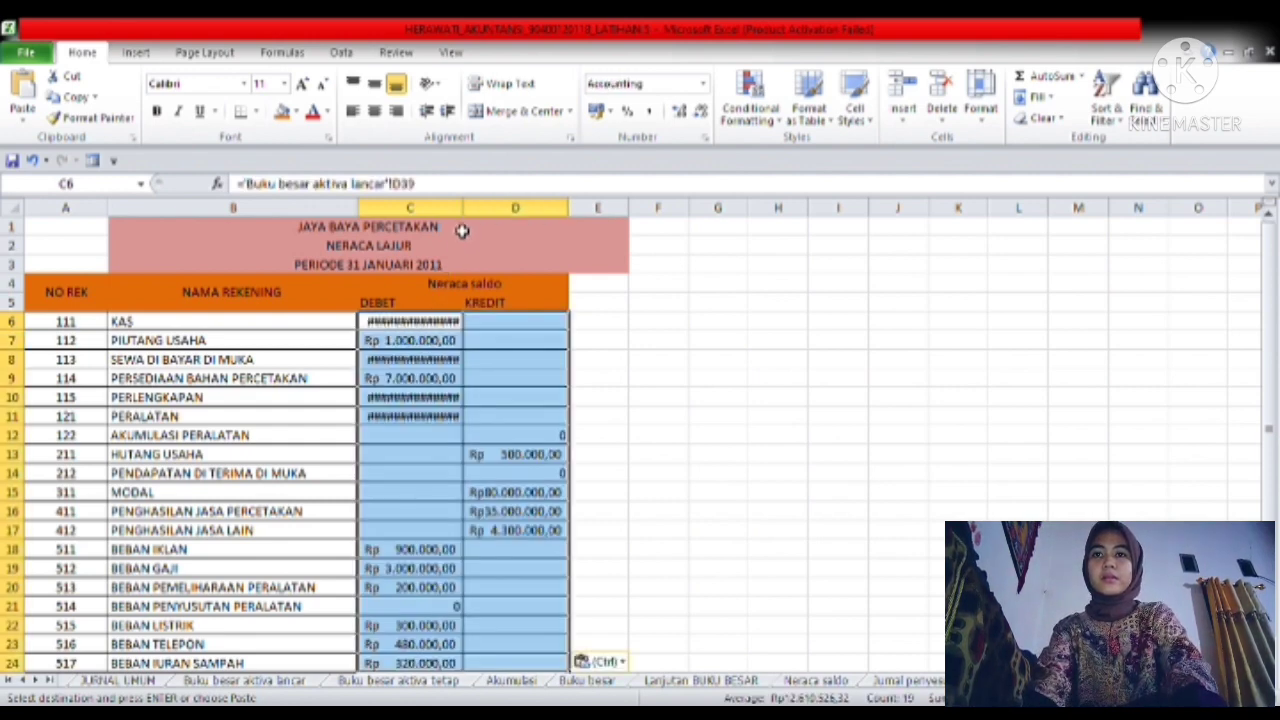
# - Widen columns C and D further so the pasted rupiah amounts fit in full
pyautogui.moveTo(469, 224); pyautogui.dragTo(489, 224)
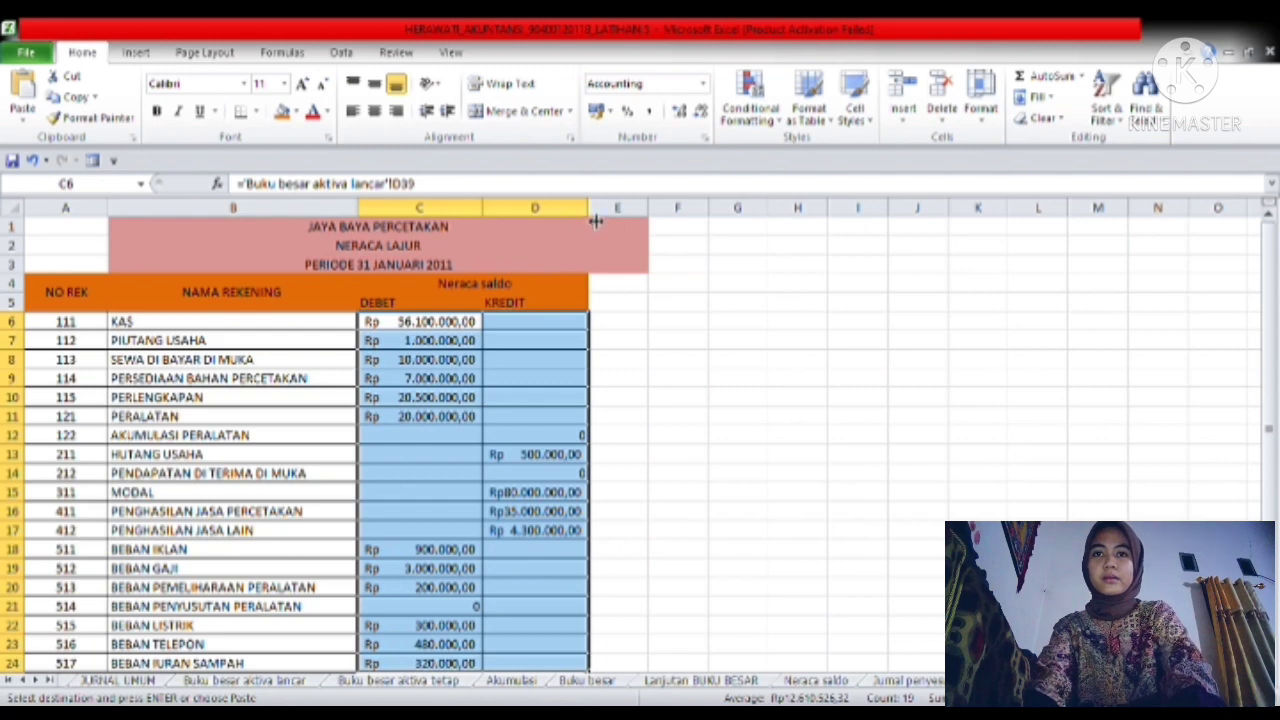
pyautogui.moveTo(595, 221); pyautogui.dragTo(612, 224)
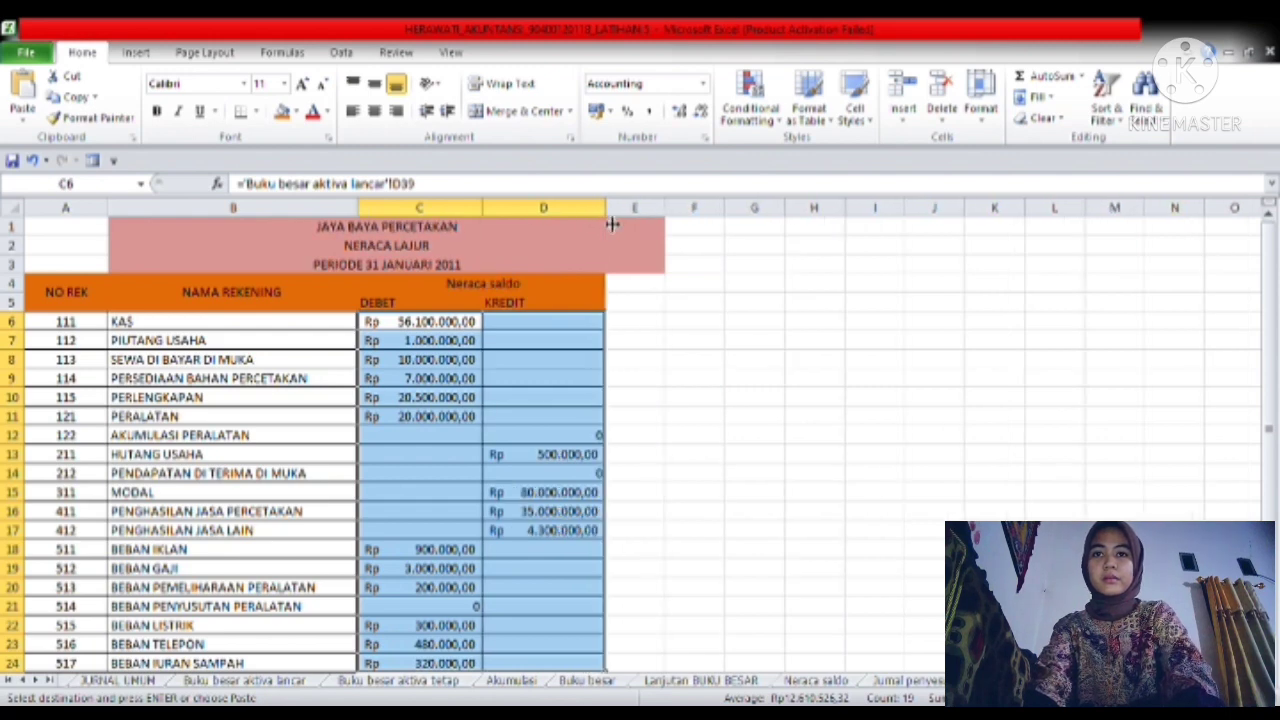
pyautogui.click(706, 377)
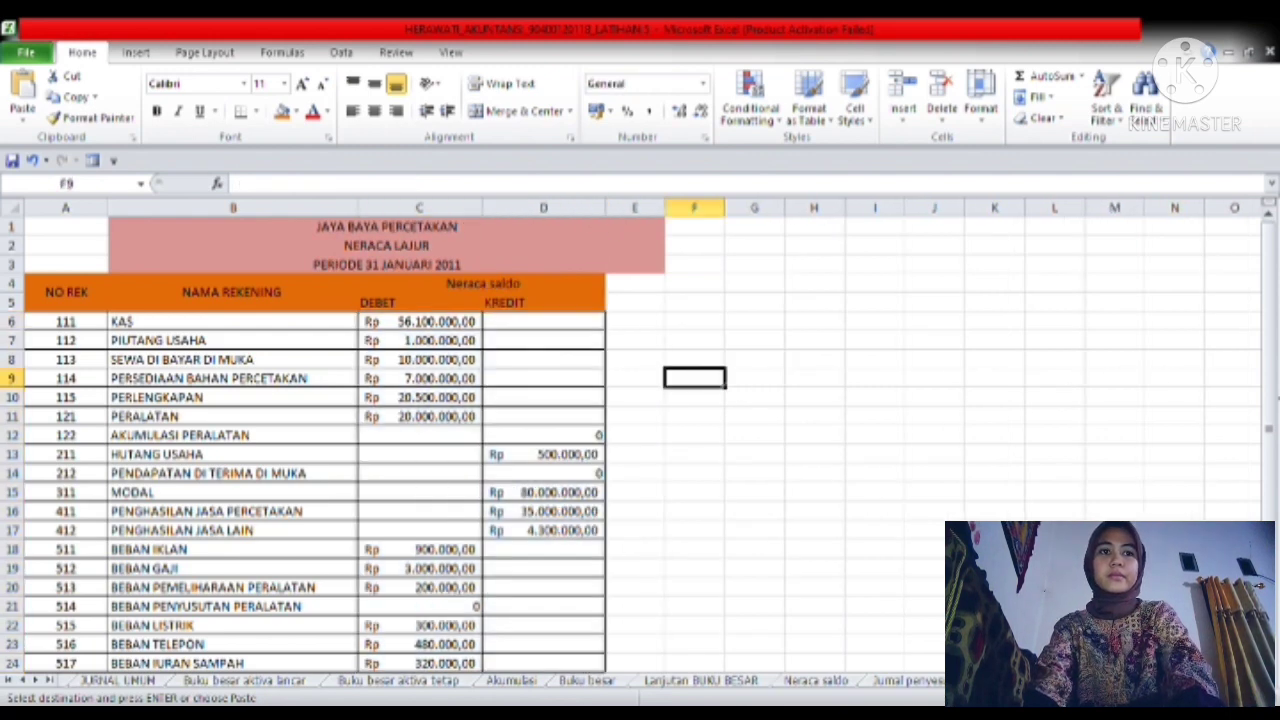
# - Apply all borders to the header cells B4:D5, from NAMA REKENING to KREDIT
pyautogui.scroll(-1, 1272, 480)
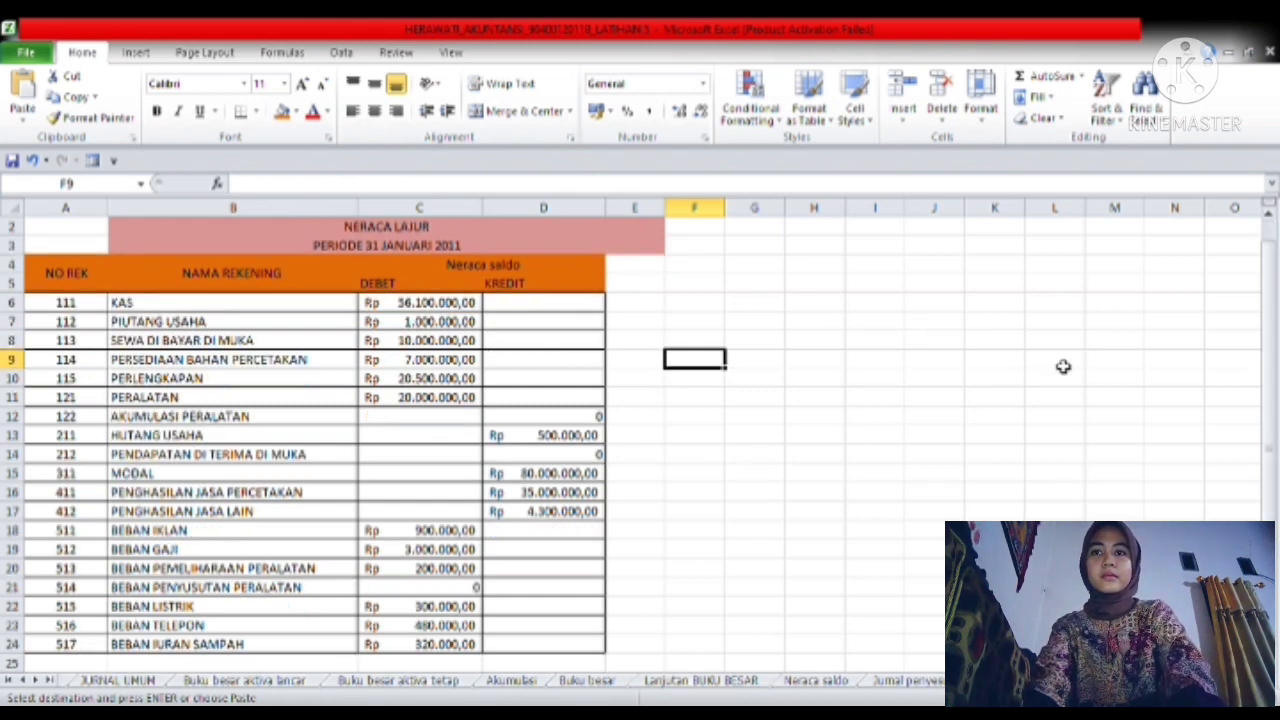
pyautogui.click(340, 274)
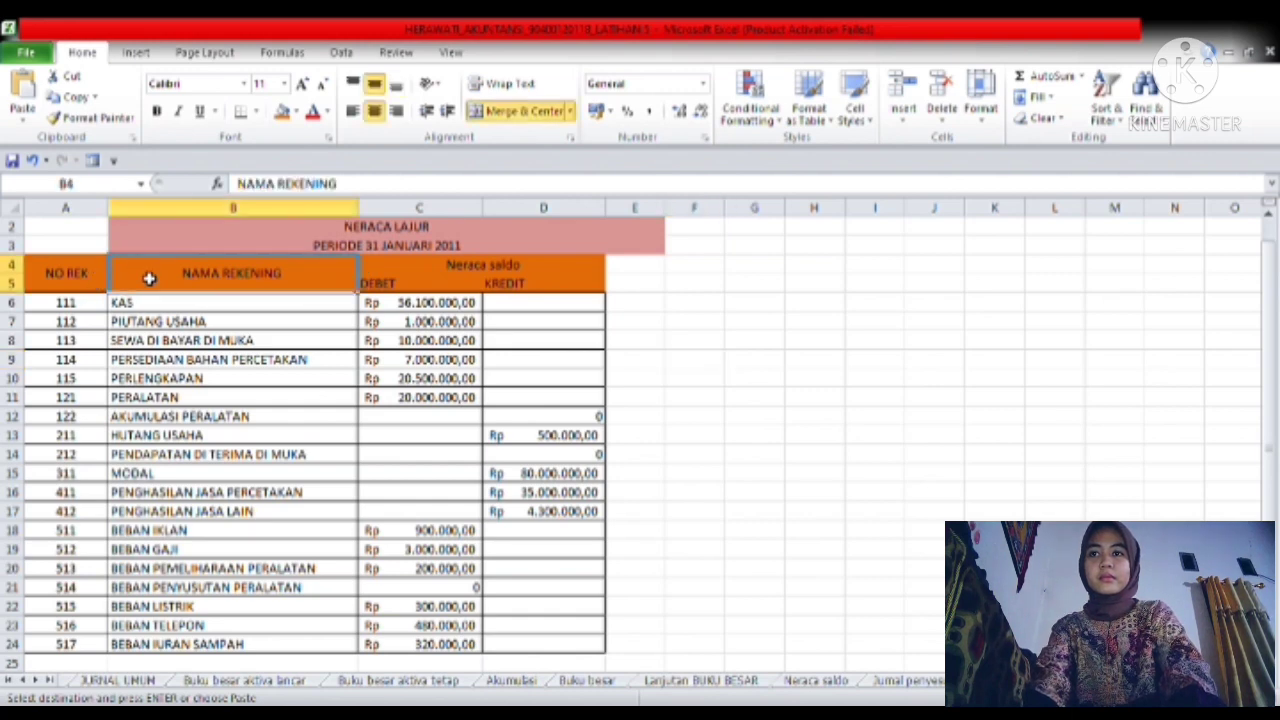
pyautogui.moveTo(210, 281); pyautogui.dragTo(443, 266)
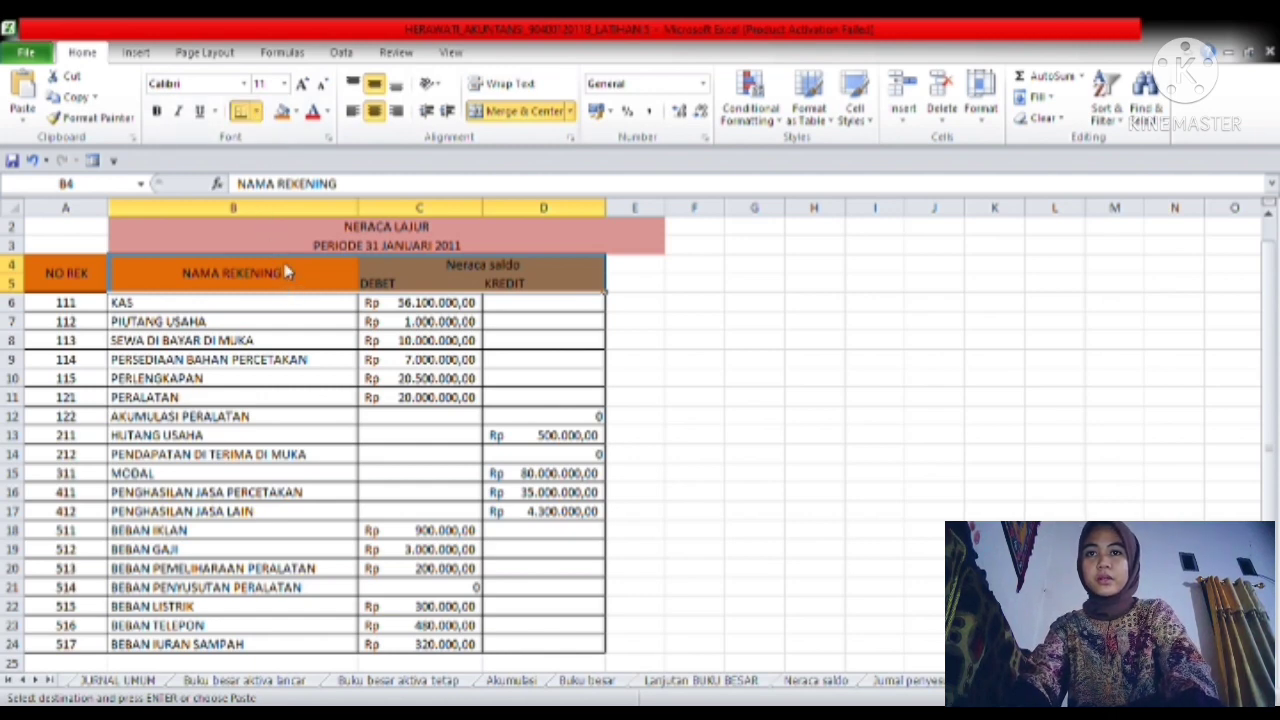
pyautogui.press('Escape')
pyautogui.click(705, 322)
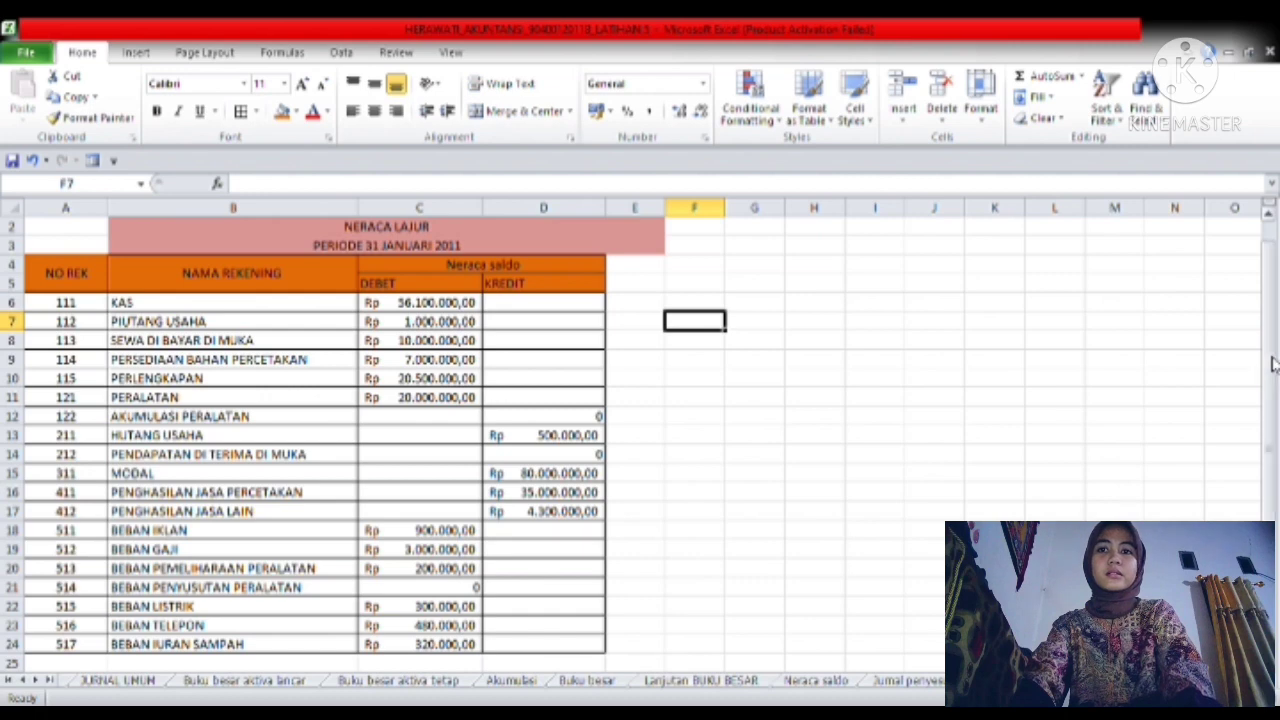
# - Copy the JUMLAH debit and credit totals from C25:D25 of the Neraca saldo sheet to C25:D25 of the NERACA LAJUR sheet
pyautogui.click(678, 580)
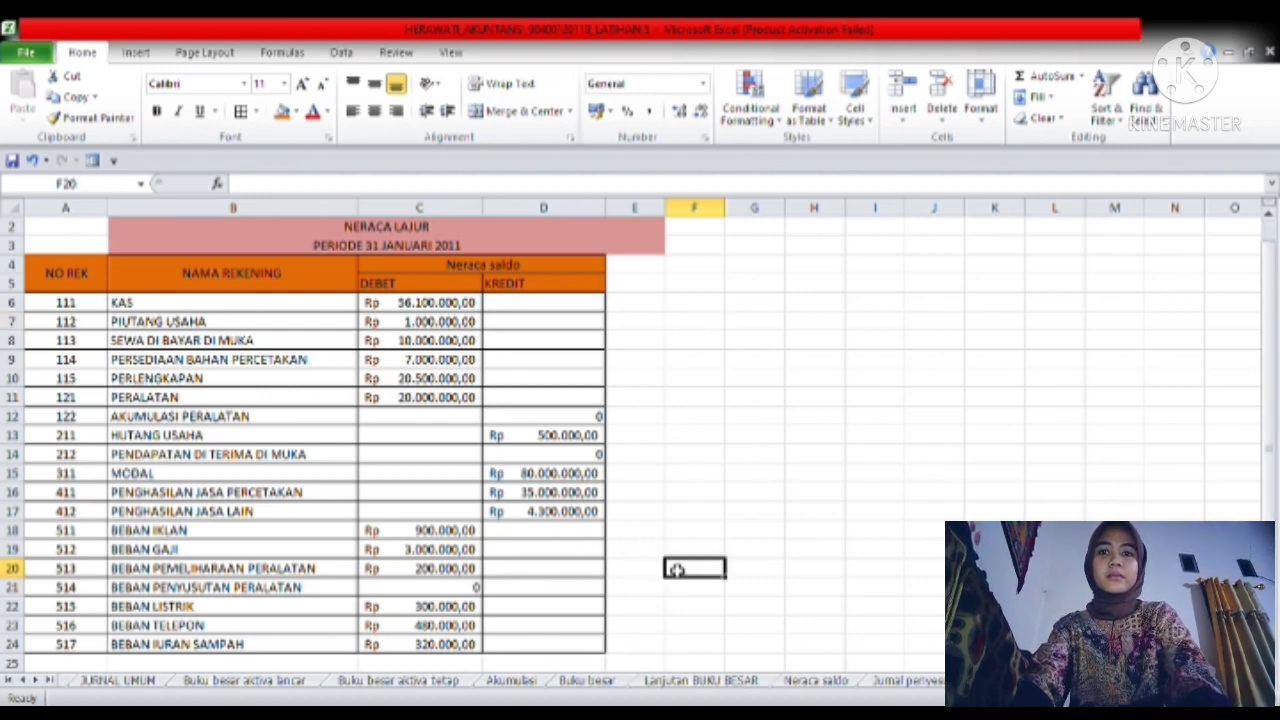
pyautogui.press('Down')
pyautogui.press('Down')
pyautogui.press('Down')
pyautogui.press('Down')
pyautogui.press('Down')
pyautogui.press('Down')
pyautogui.press('Down')
pyautogui.press('Down')
pyautogui.press('Down')
pyautogui.press('Down')
pyautogui.press('Down')
pyautogui.press('Down')
pyautogui.press('Down')
pyautogui.press('Down')
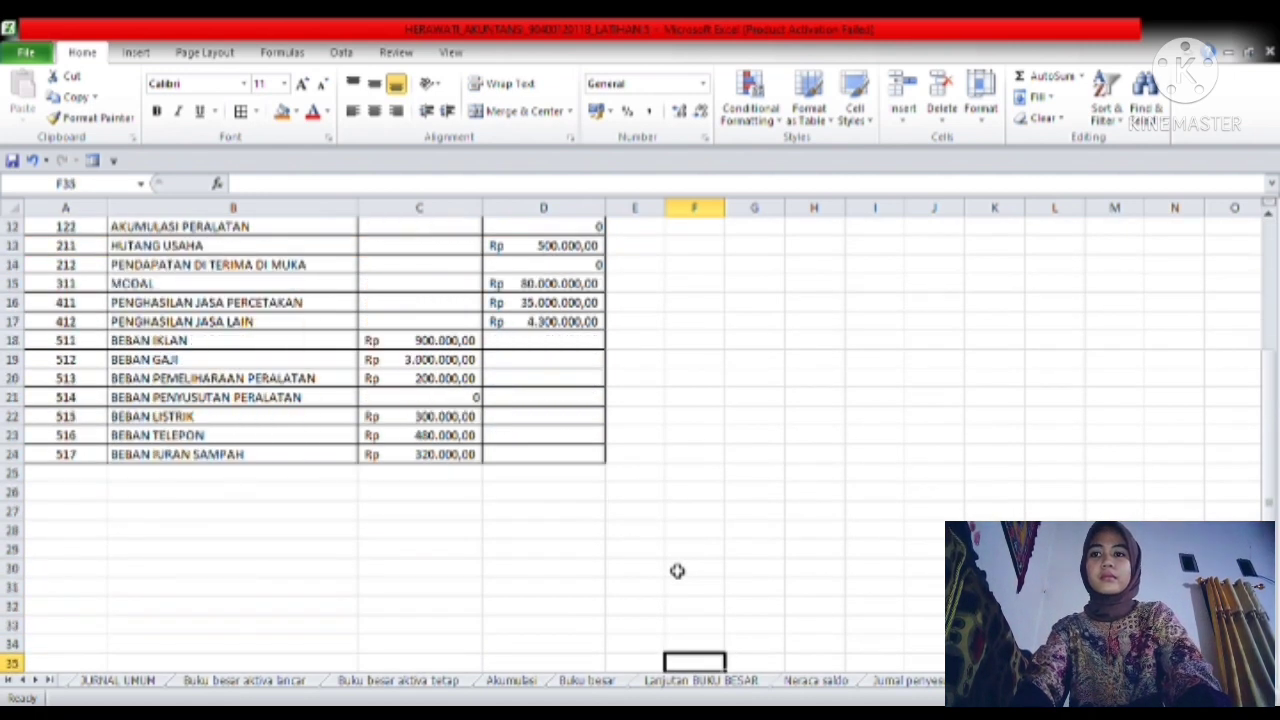
pyautogui.press('Down')
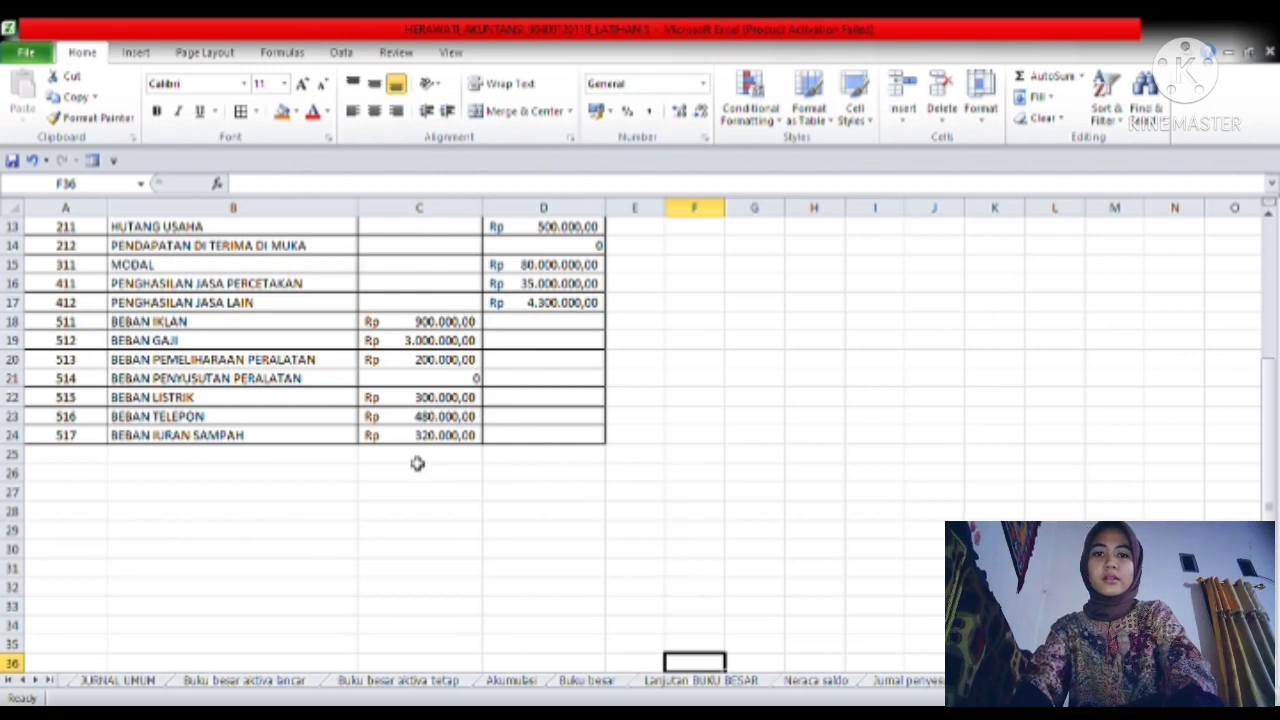
pyautogui.click(816, 681)
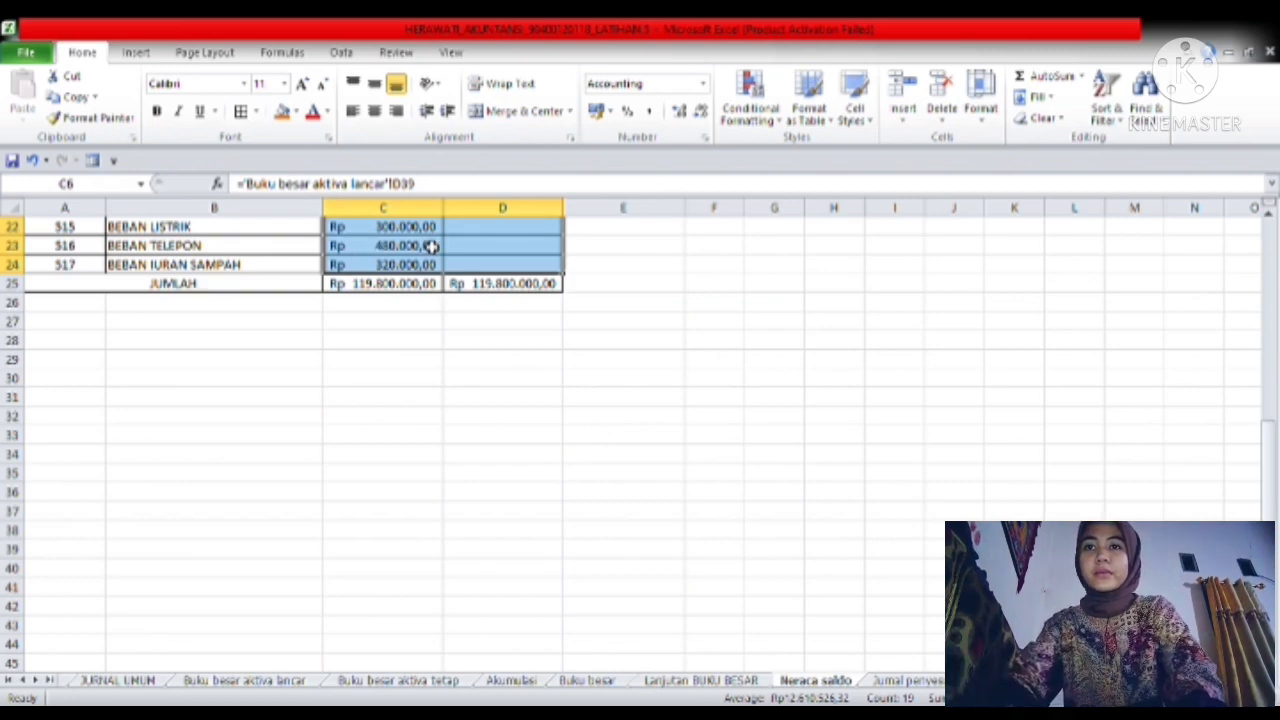
pyautogui.moveTo(415, 287); pyautogui.dragTo(497, 289)
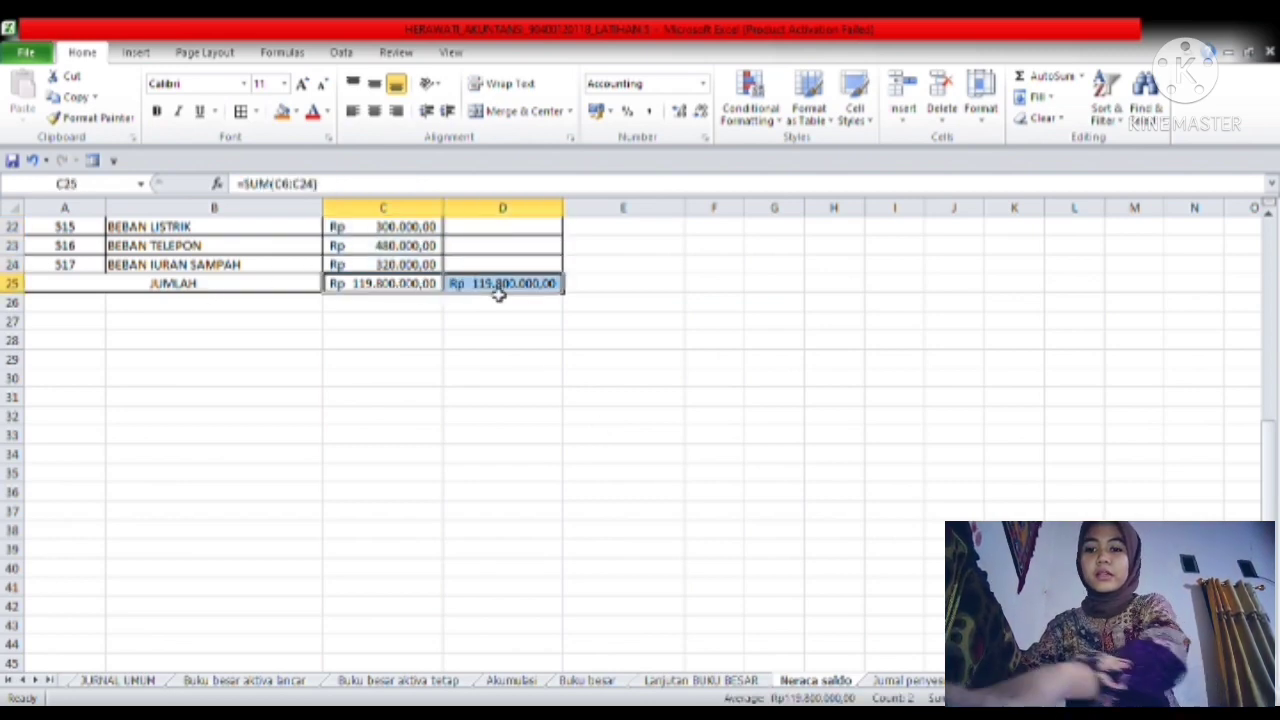
pyautogui.hotkey('ctrl', 'c')
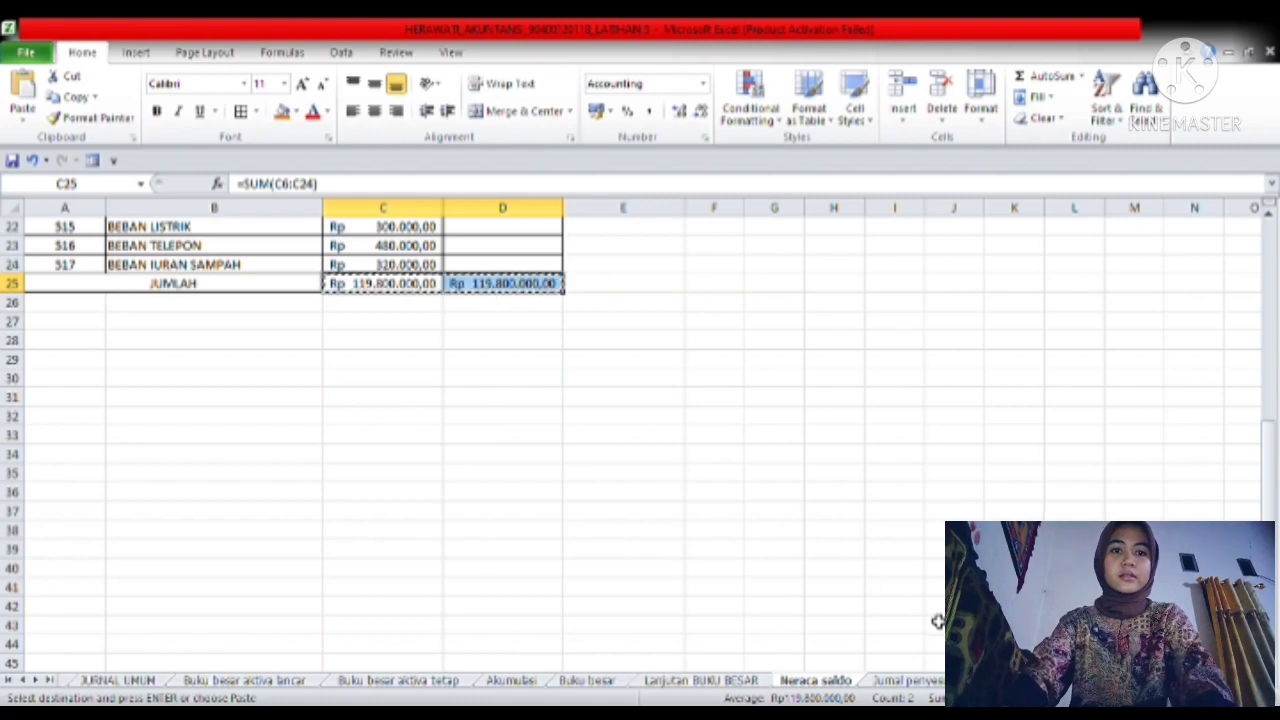
pyautogui.click(1040, 681)
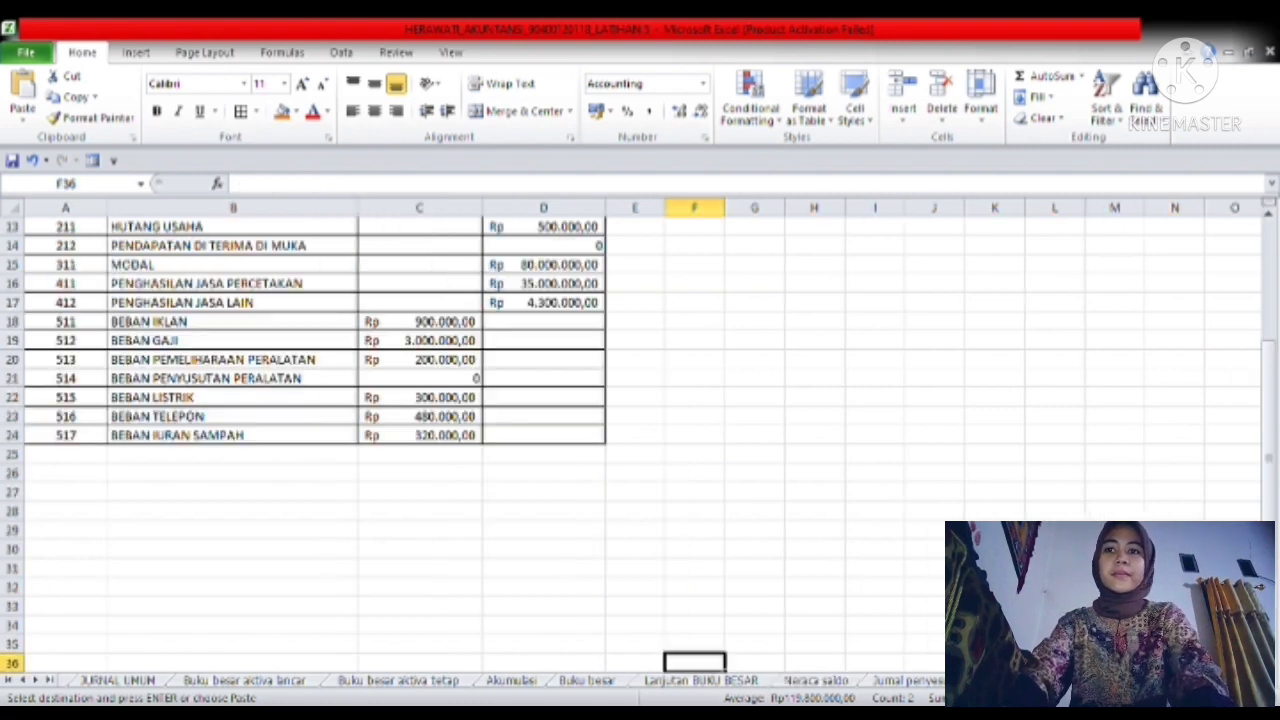
pyautogui.click(433, 463)
pyautogui.hotkey('ctrl', 'v')
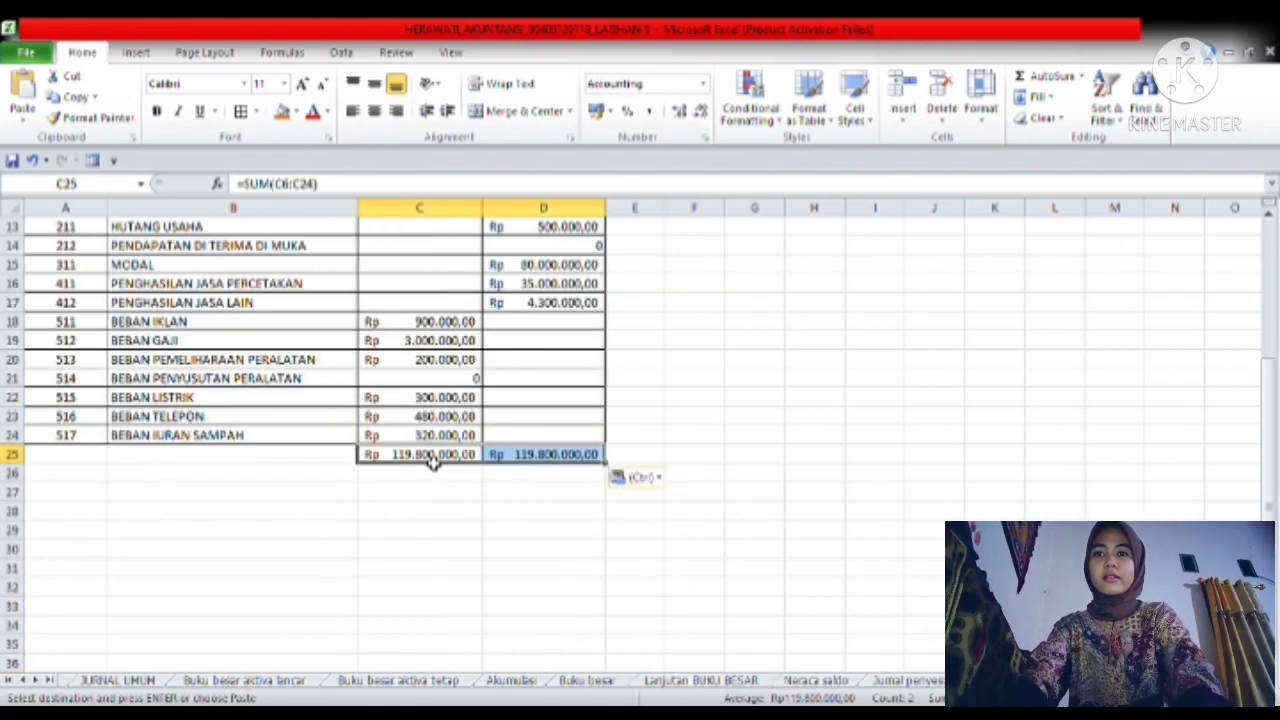
# - Make the debit and credit totals in C25:D25 bold
pyautogui.click(712, 497)
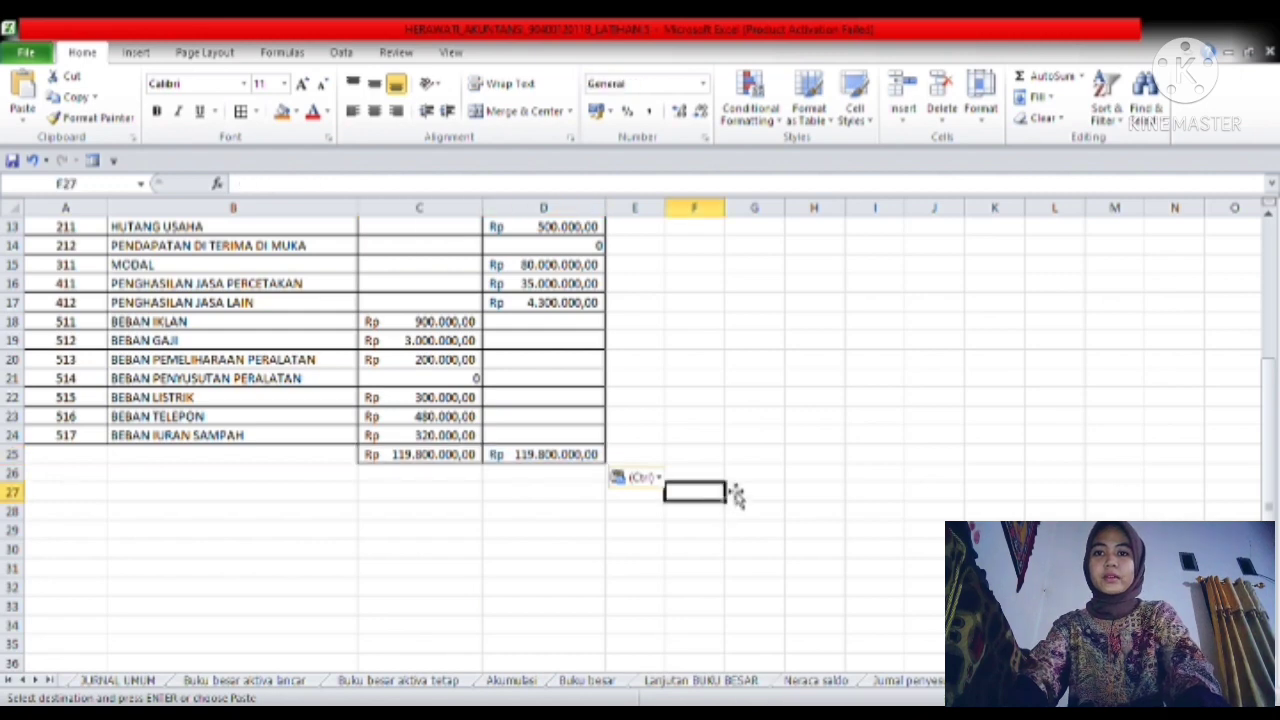
pyautogui.moveTo(455, 455); pyautogui.dragTo(514, 457)
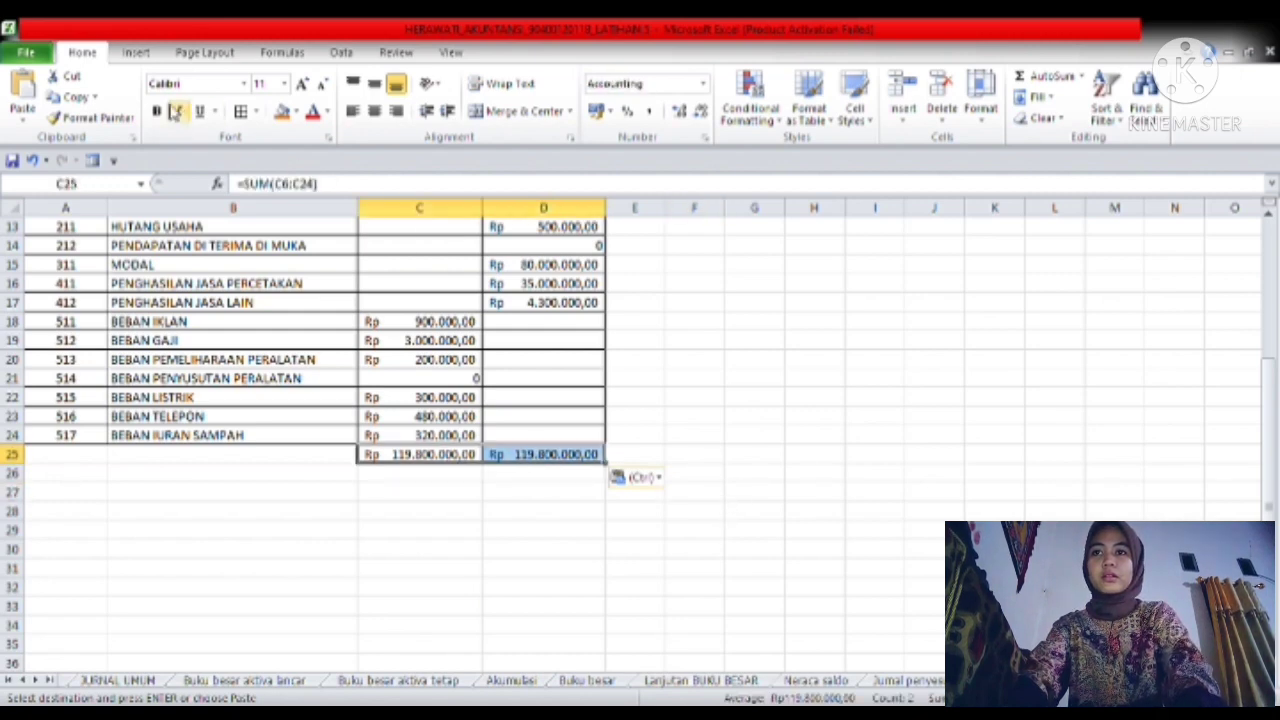
pyautogui.click(158, 110)
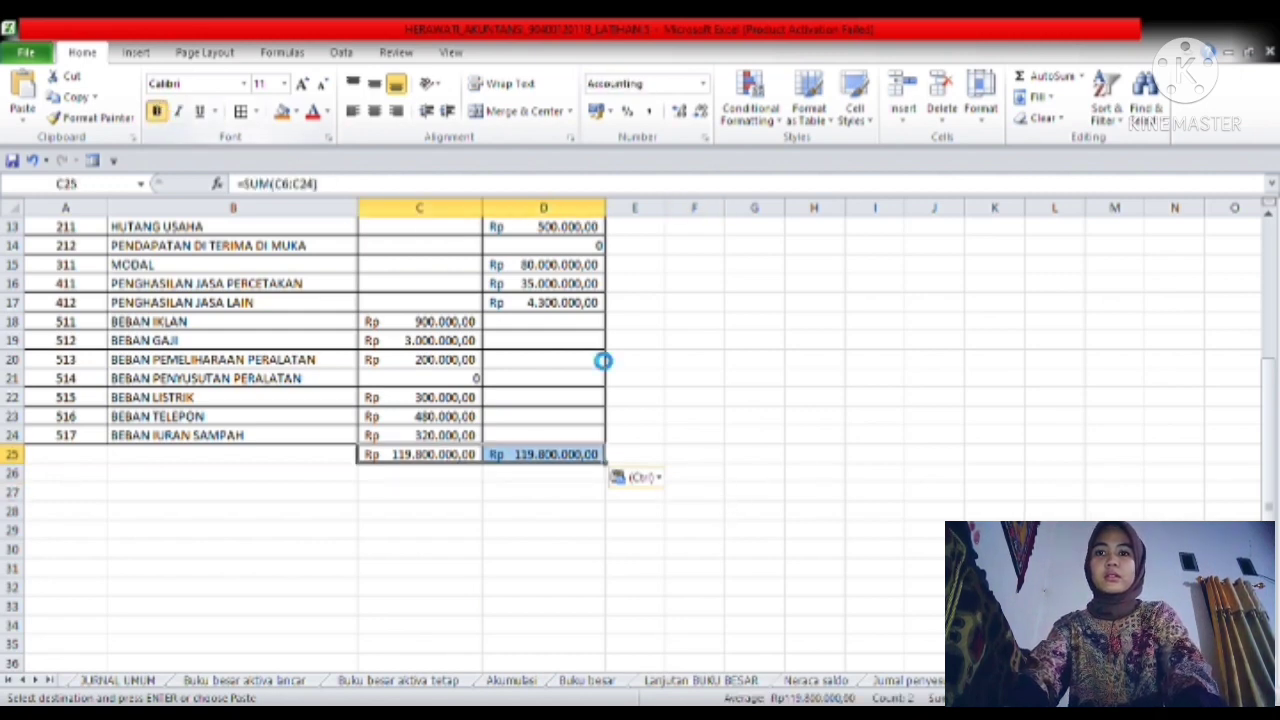
pyautogui.press('Escape')
pyautogui.click(763, 401)
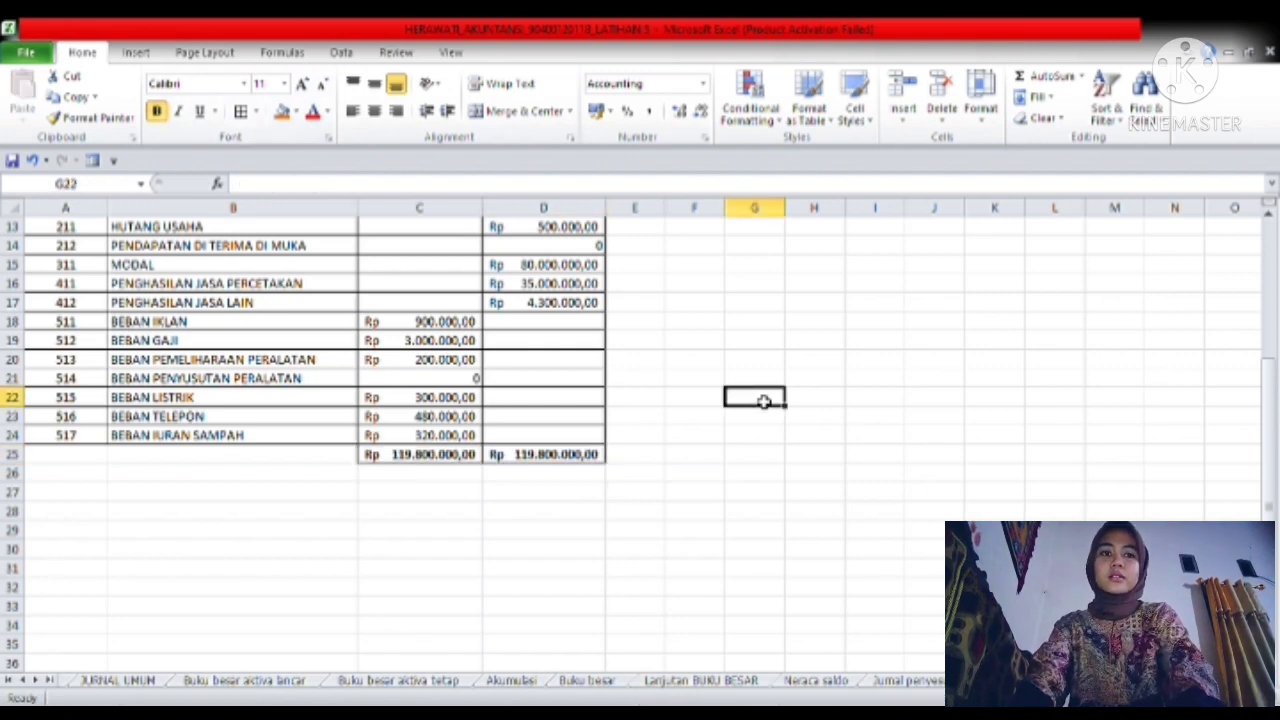
pyautogui.moveTo(1269, 504); pyautogui.dragTo(1269, 368)
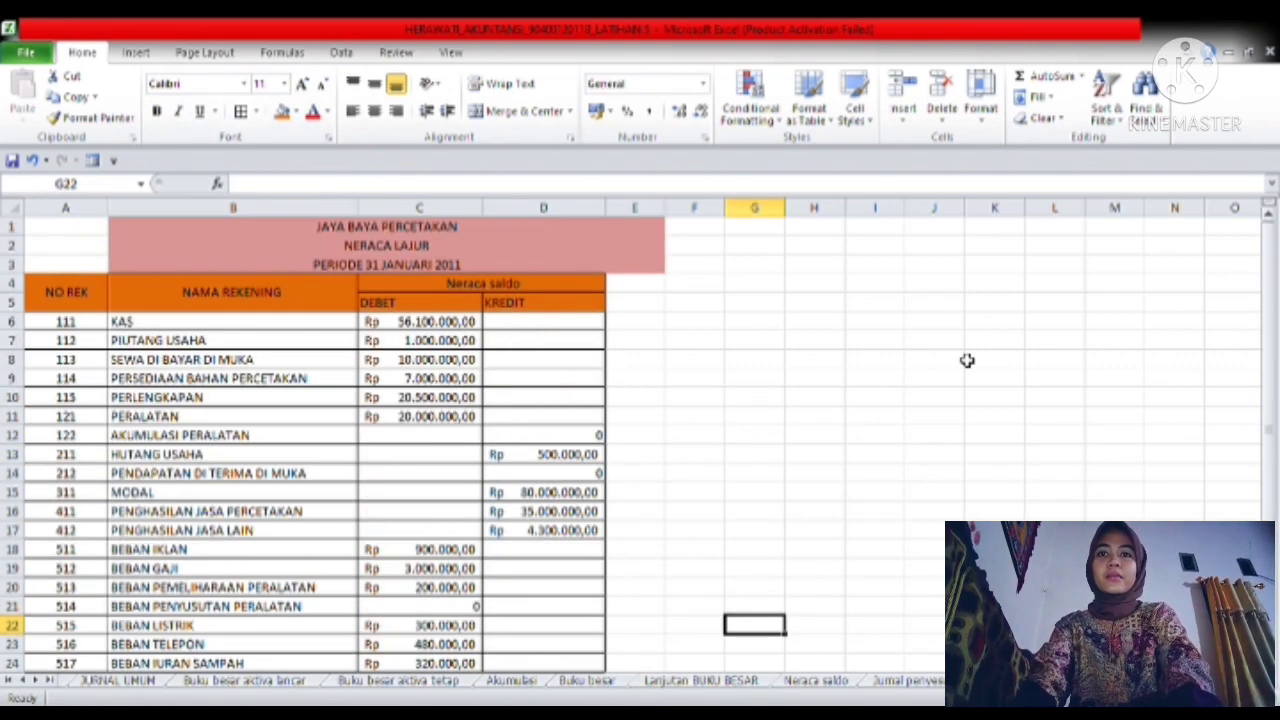
# - Enter the heading Penyesuaian in E4, beside the Neraca saldo heading
pyautogui.click(641, 288)
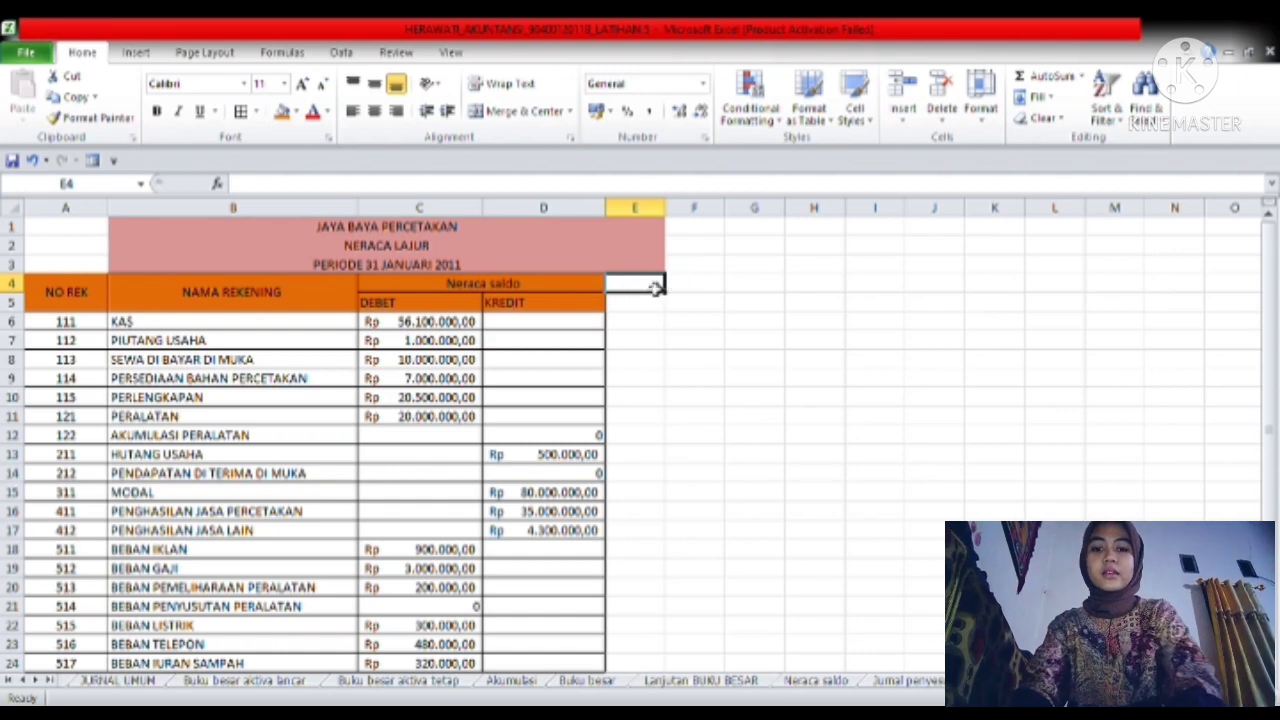
pyautogui.write('p')
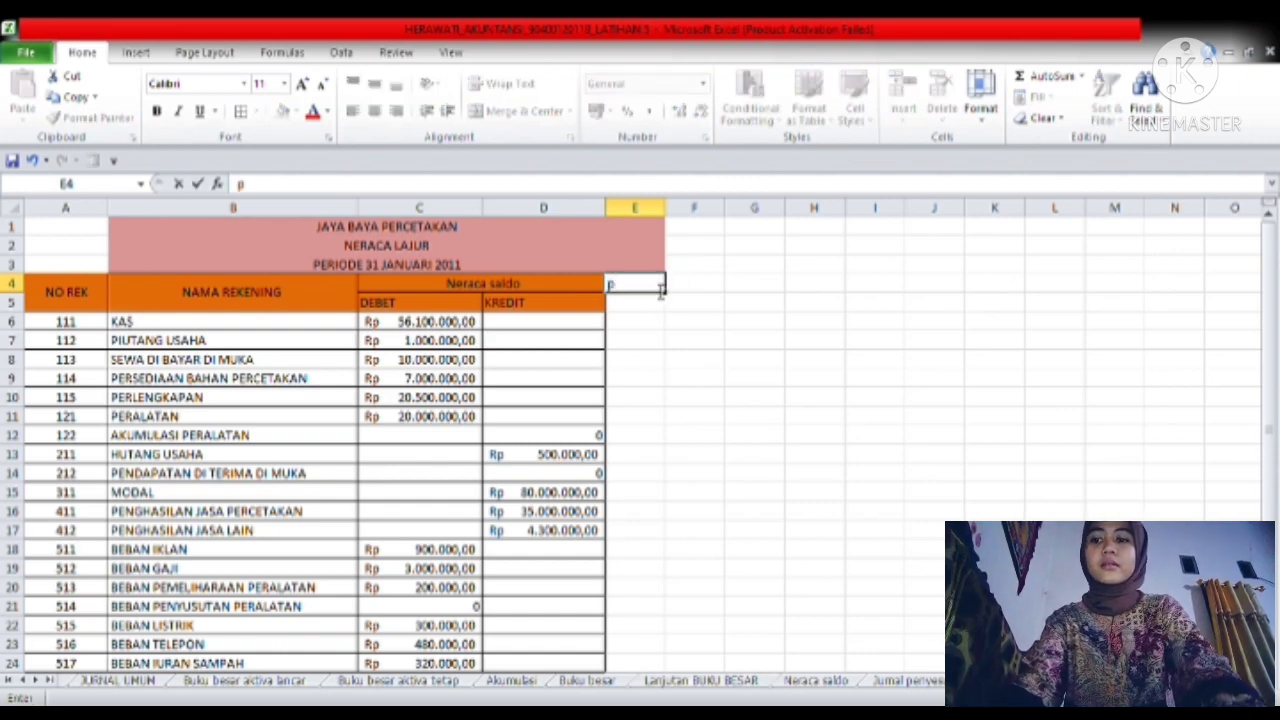
pyautogui.write('Pe')
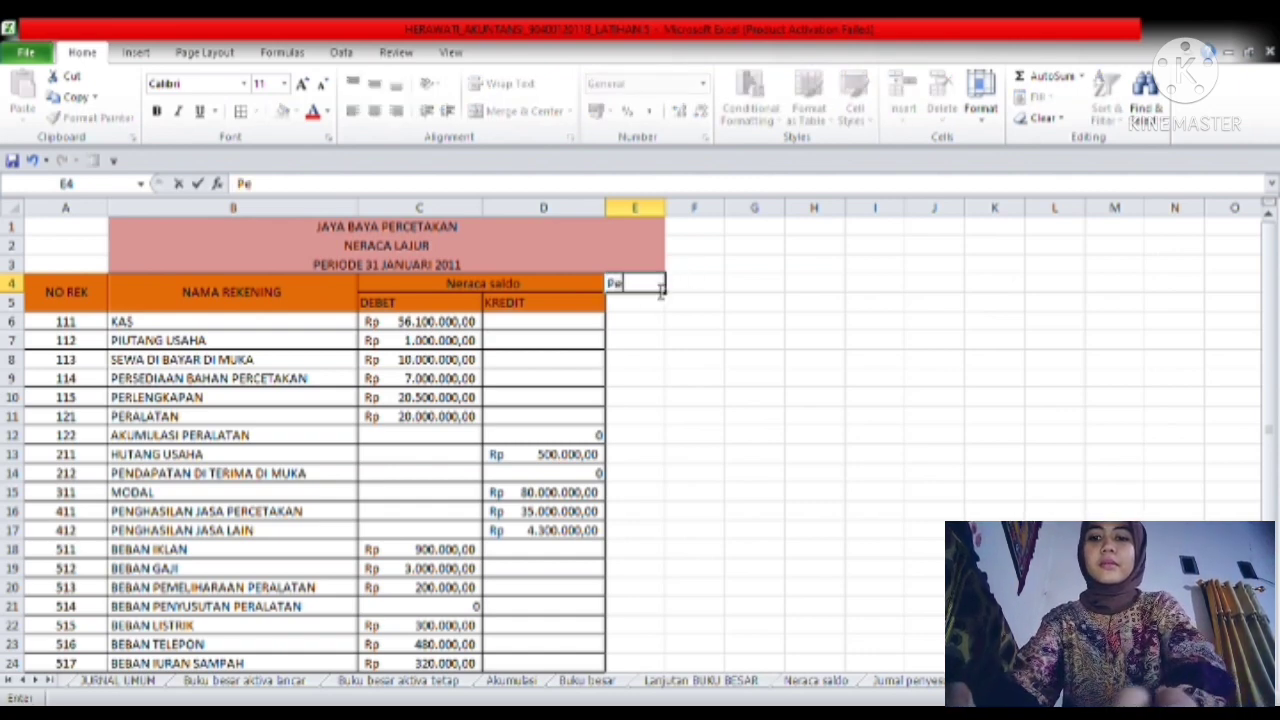
pyautogui.write('nye')
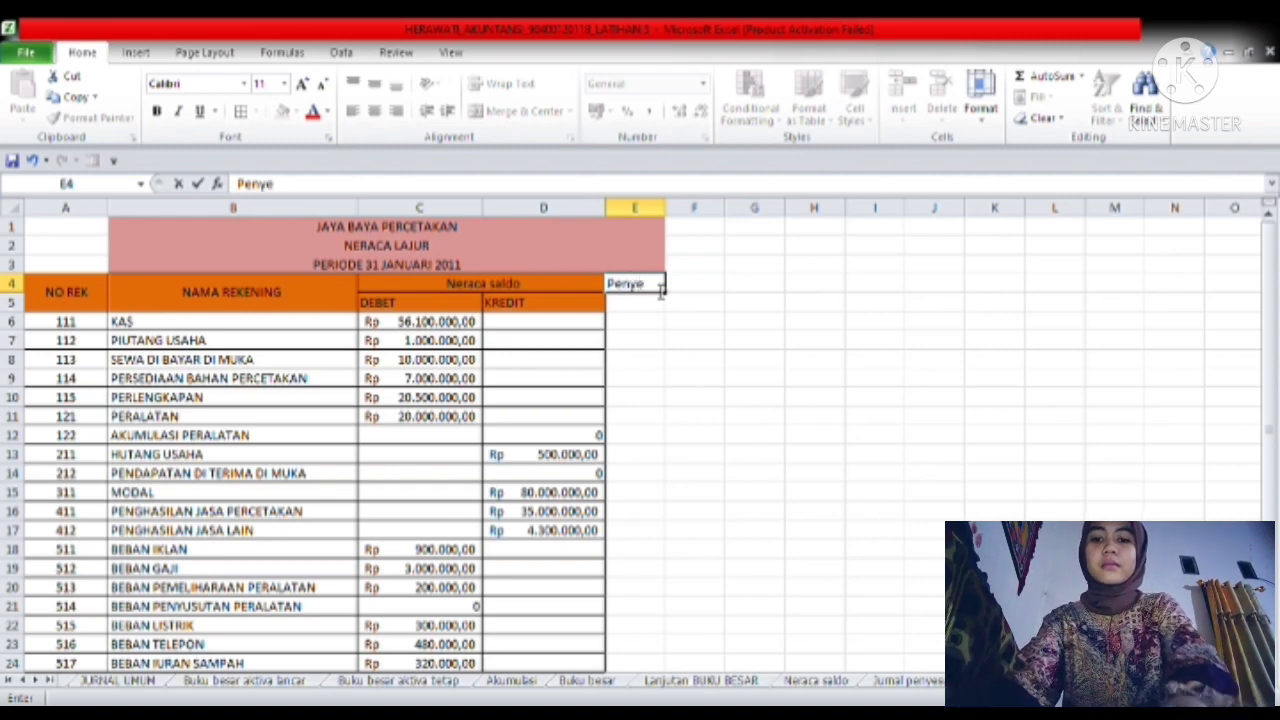
pyautogui.write('suaian')
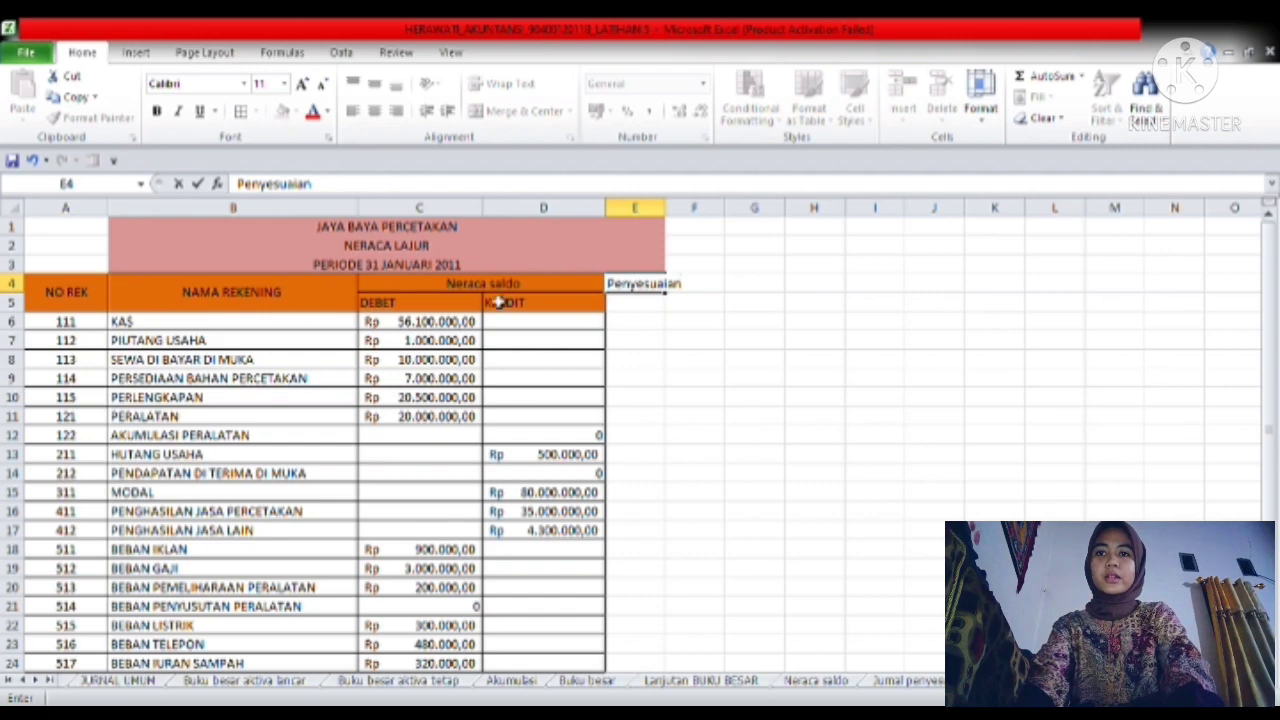
# - Copy the DEBET and KREDIT headers from C5:D5 to E5:F5
pyautogui.moveTo(462, 303); pyautogui.dragTo(528, 314)
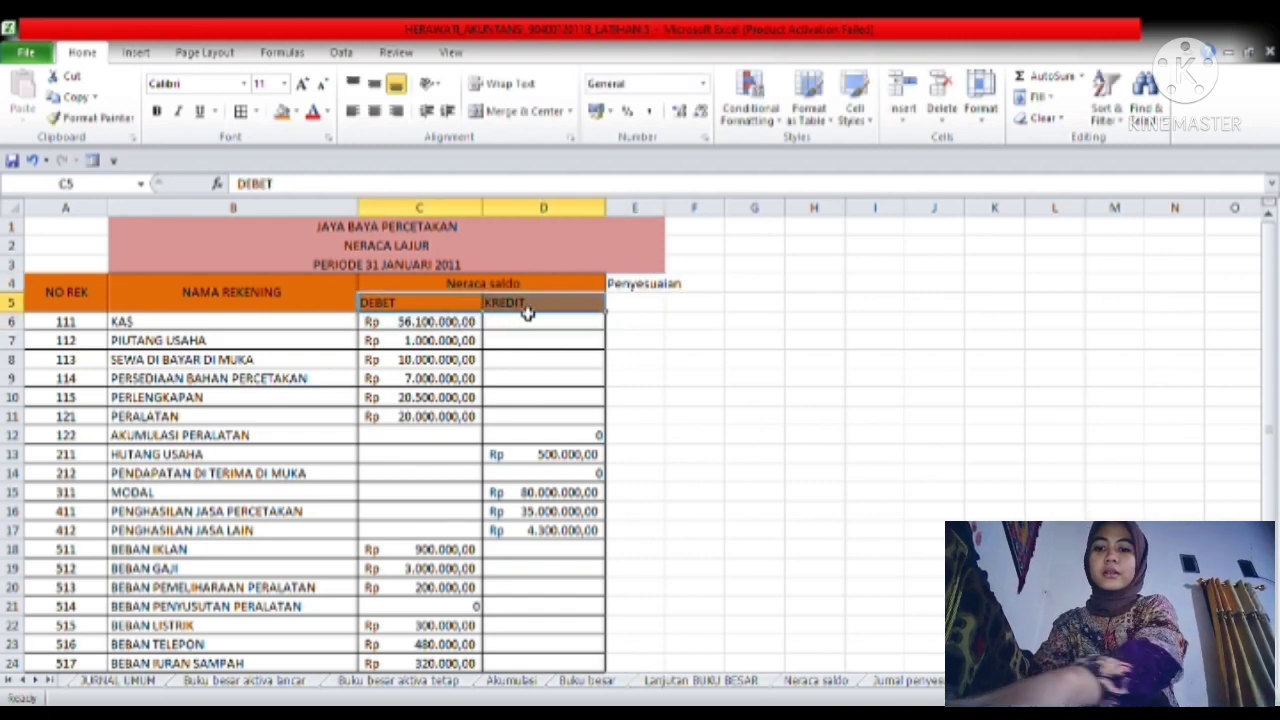
pyautogui.hotkey('ctrl', 'c')
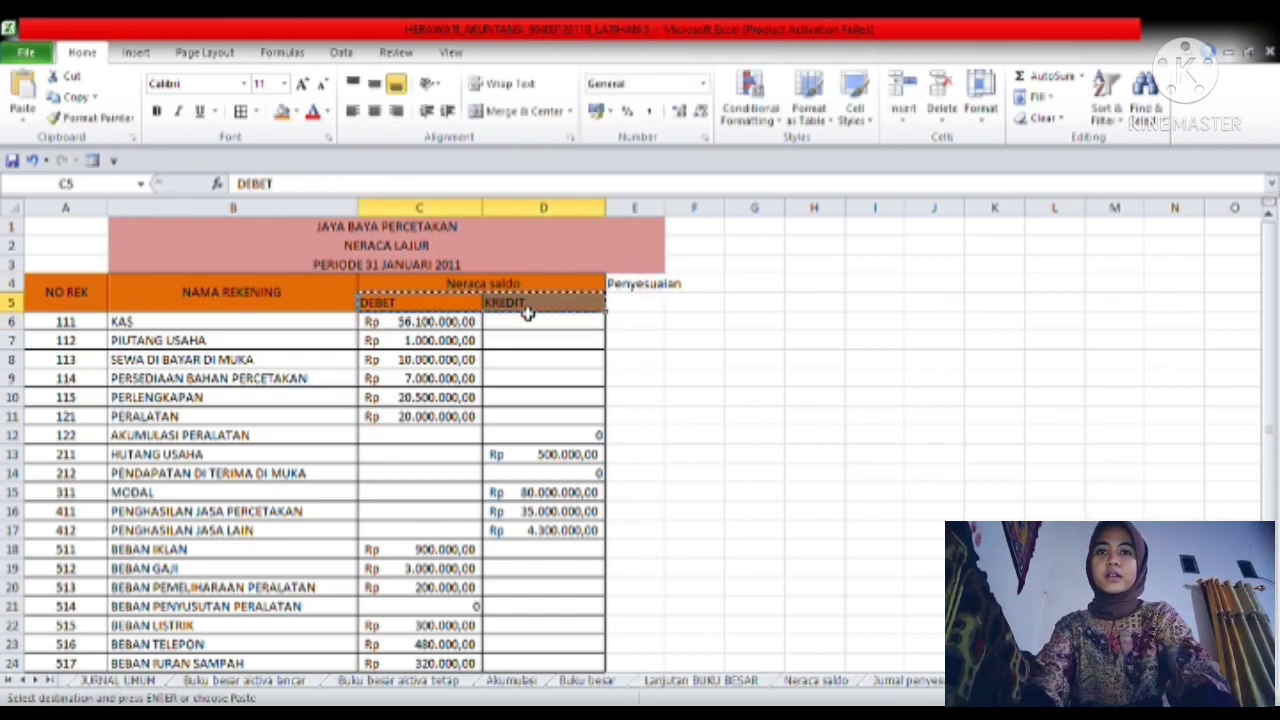
pyautogui.click(634, 312)
pyautogui.hotkey('ctrl', 'v')
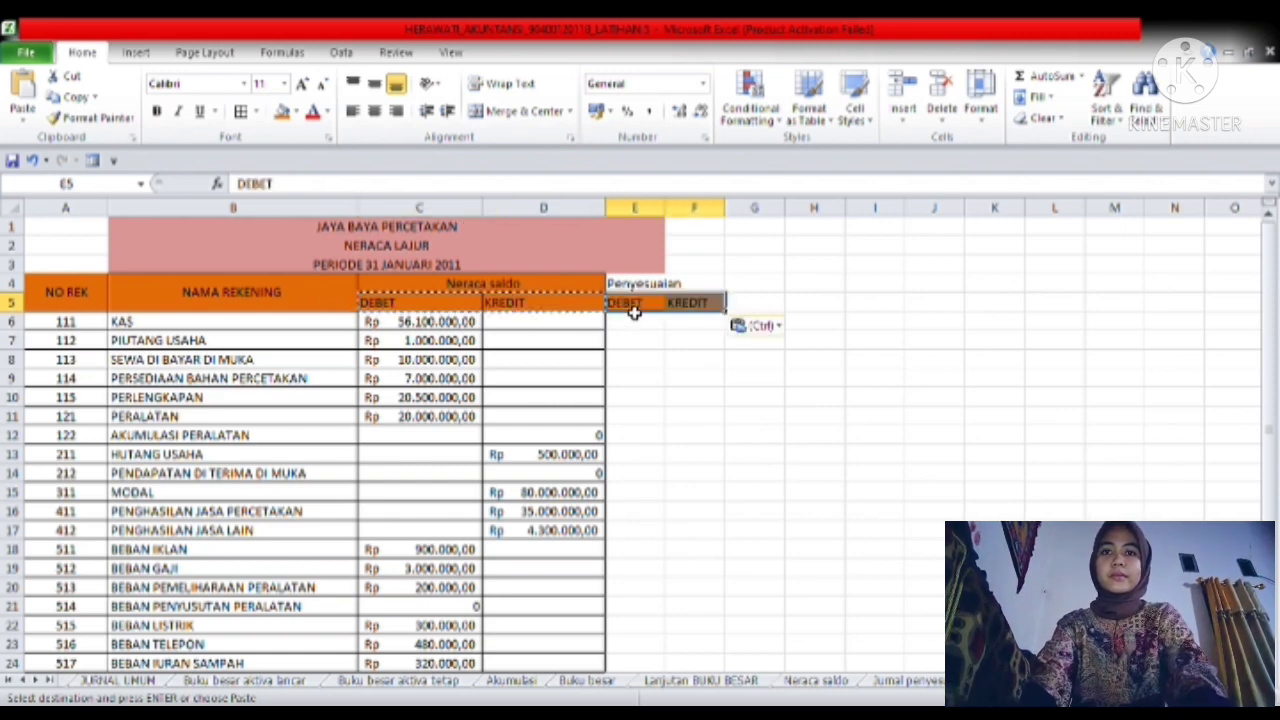
# - Merge and center the Penyesuaian heading across E4:F4 and fill it with the orange header color
pyautogui.click(676, 284)
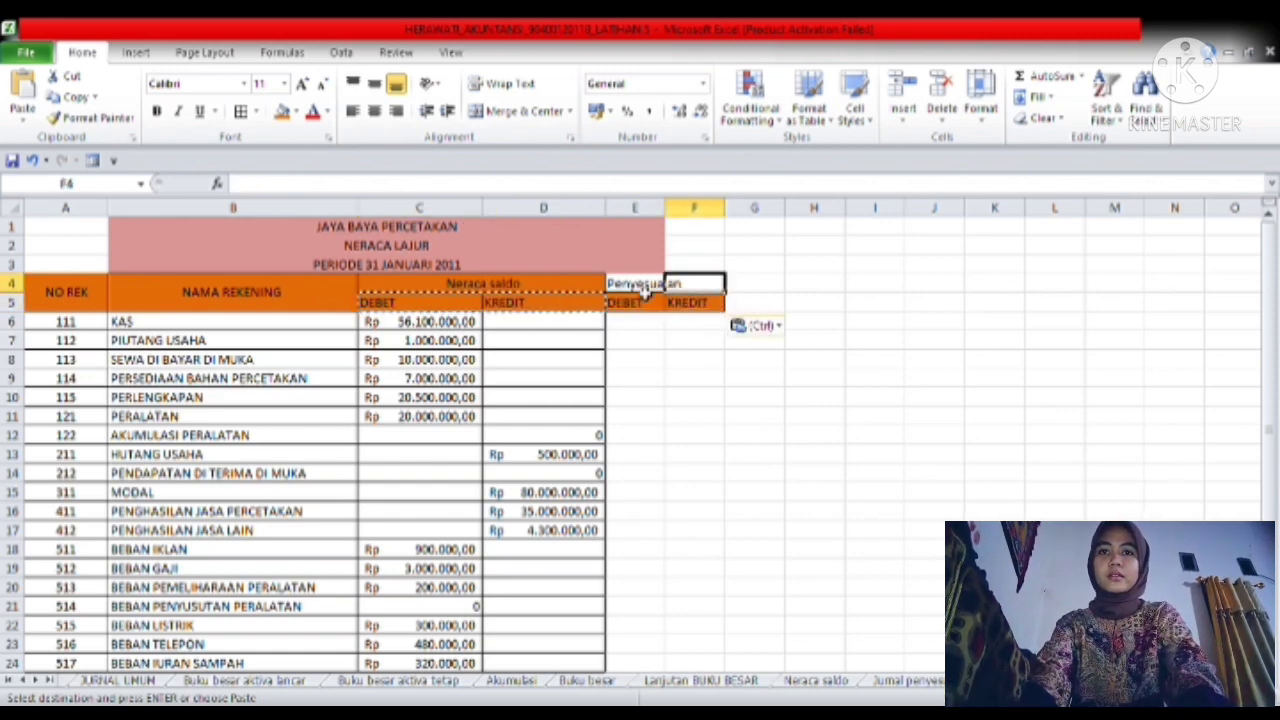
pyautogui.click(644, 287)
pyautogui.moveTo(644, 287); pyautogui.dragTo(692, 286)
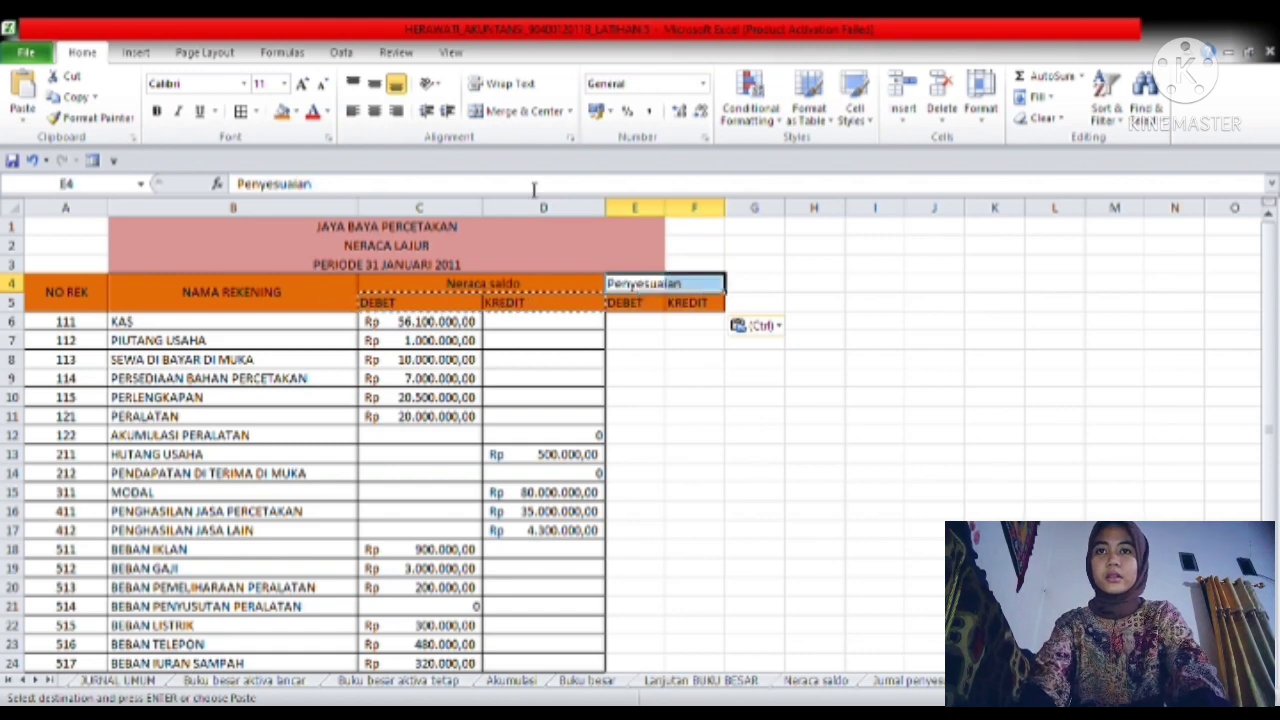
pyautogui.click(508, 112)
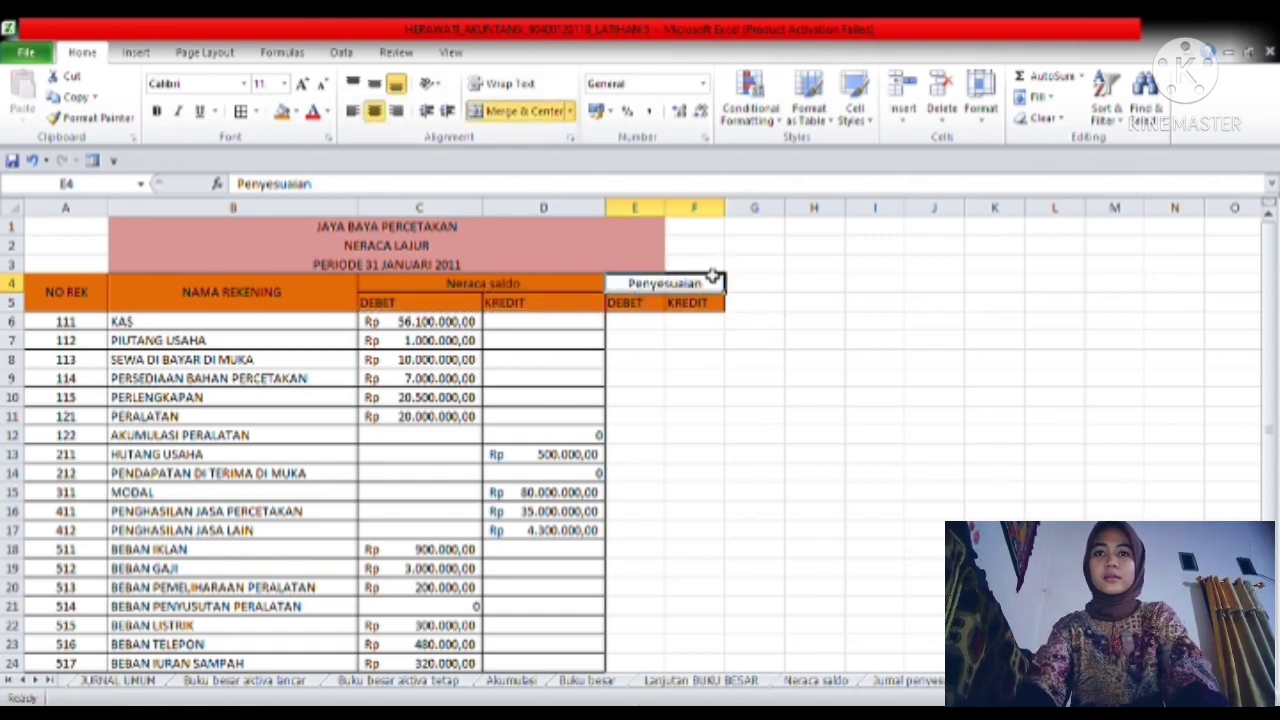
pyautogui.click(283, 112)
pyautogui.click(695, 345)
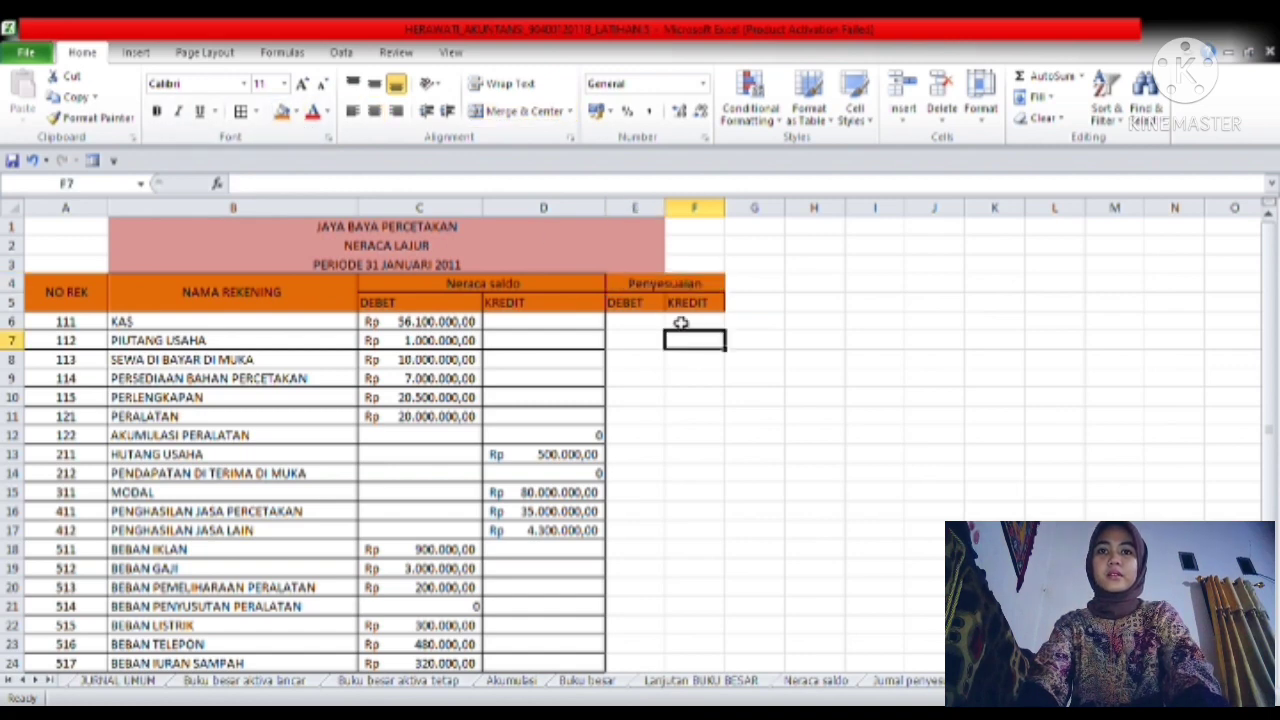
# - Apply all borders to the merged Penyesuaian heading in E4:F4
pyautogui.click(650, 323)
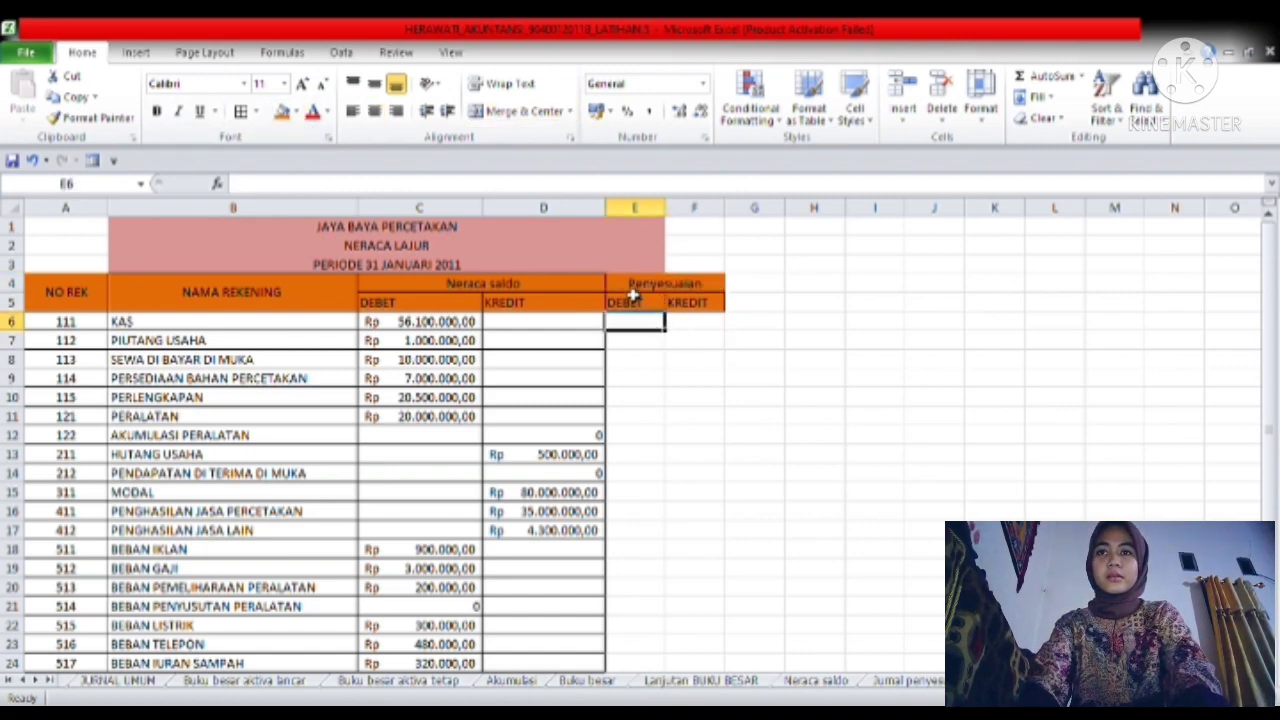
pyautogui.click(632, 290)
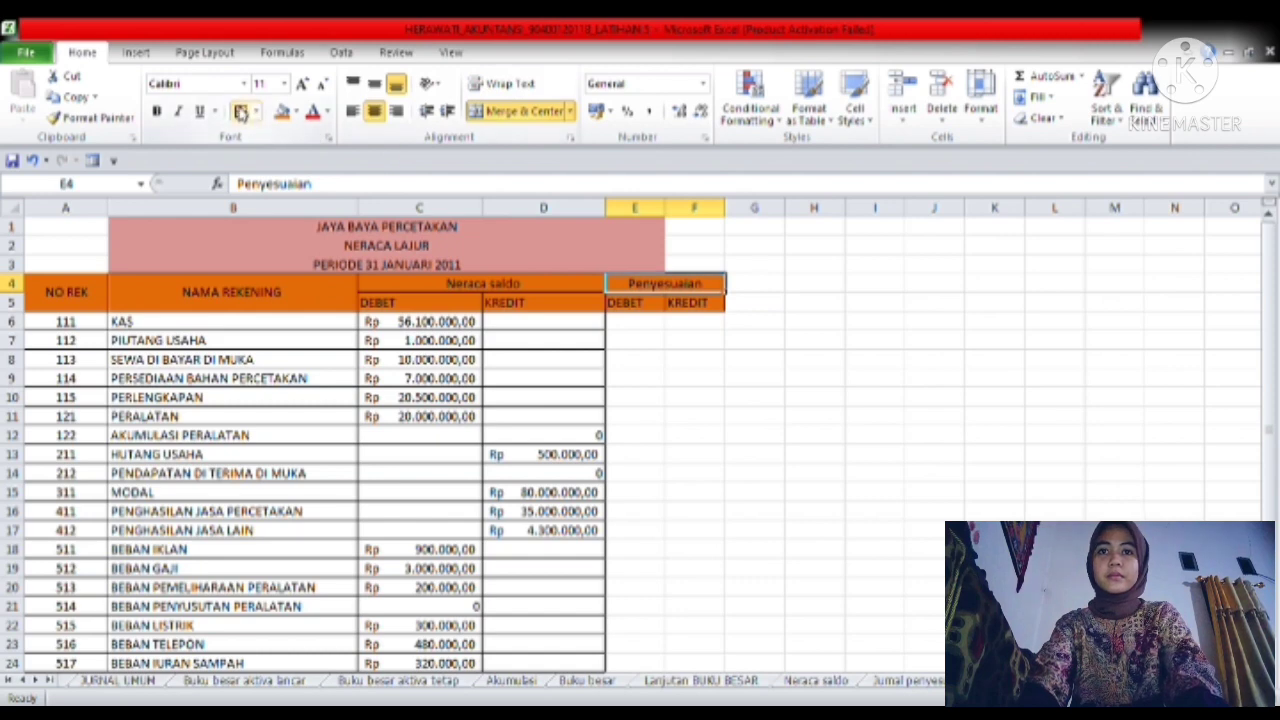
pyautogui.click(654, 306)
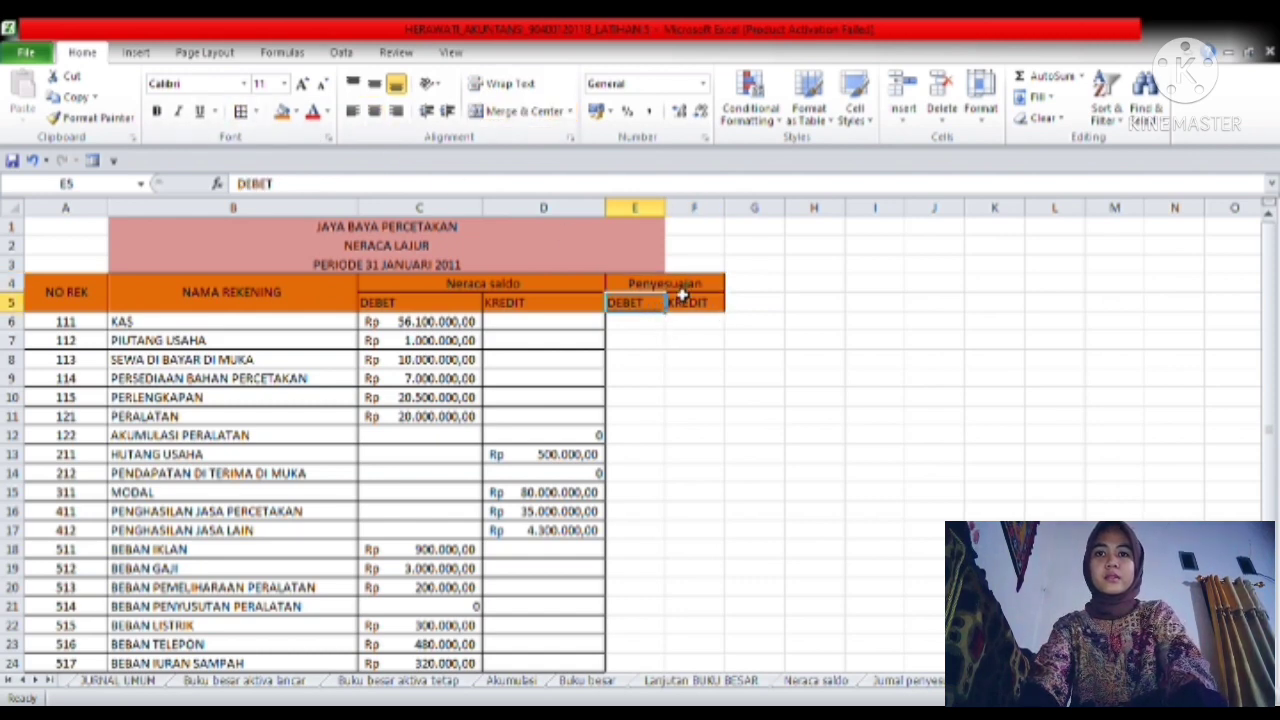
pyautogui.click(638, 326)
pyautogui.moveTo(638, 326); pyautogui.dragTo(694, 417)
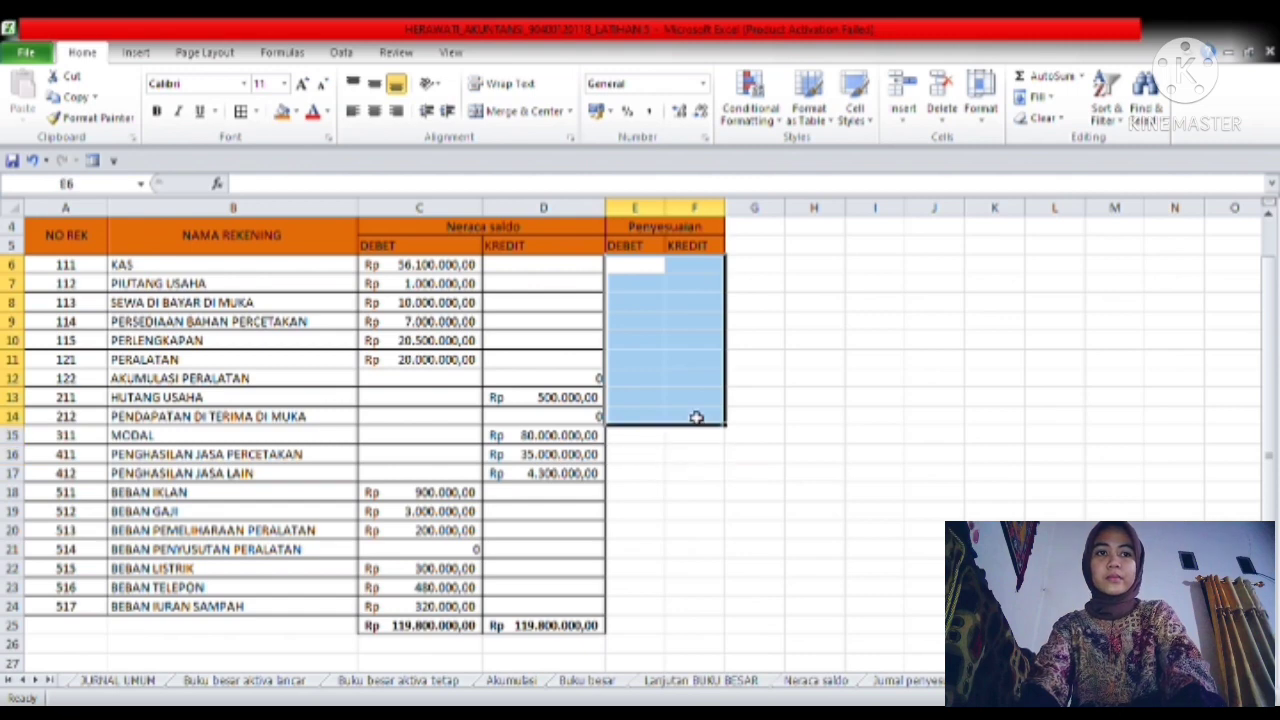
pyautogui.scroll(1, 1268, 484)
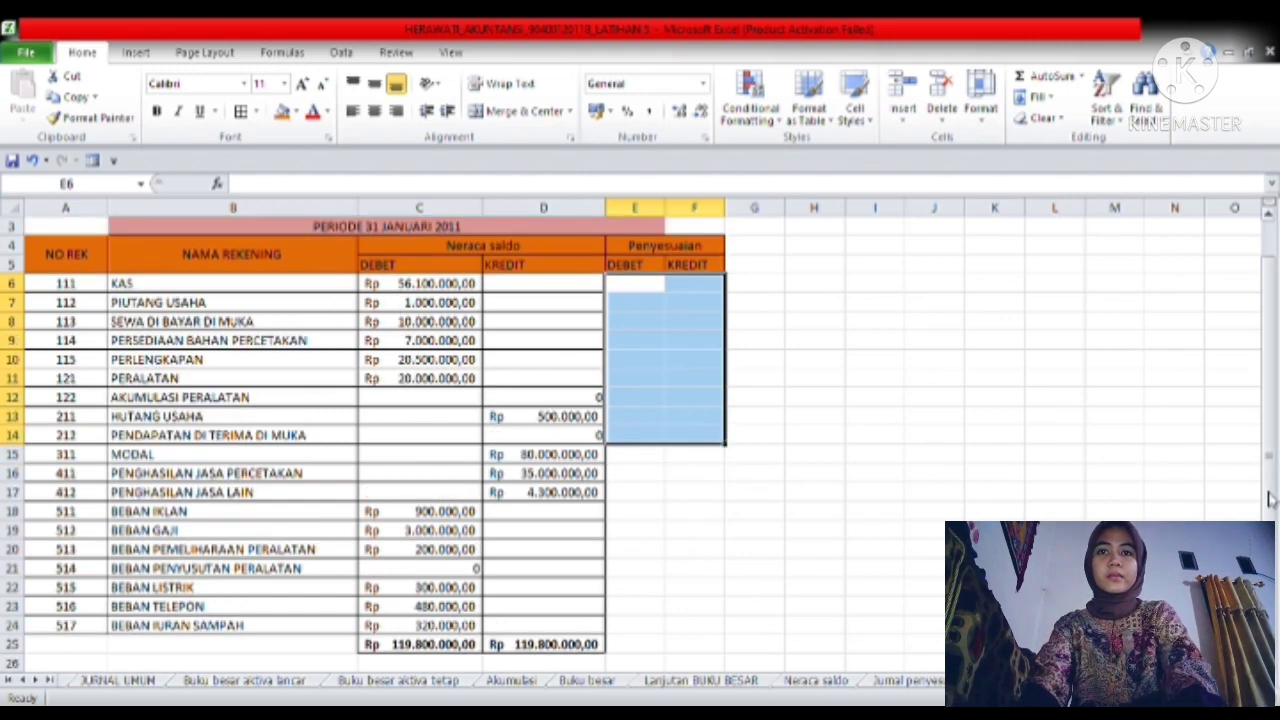
pyautogui.click(818, 378)
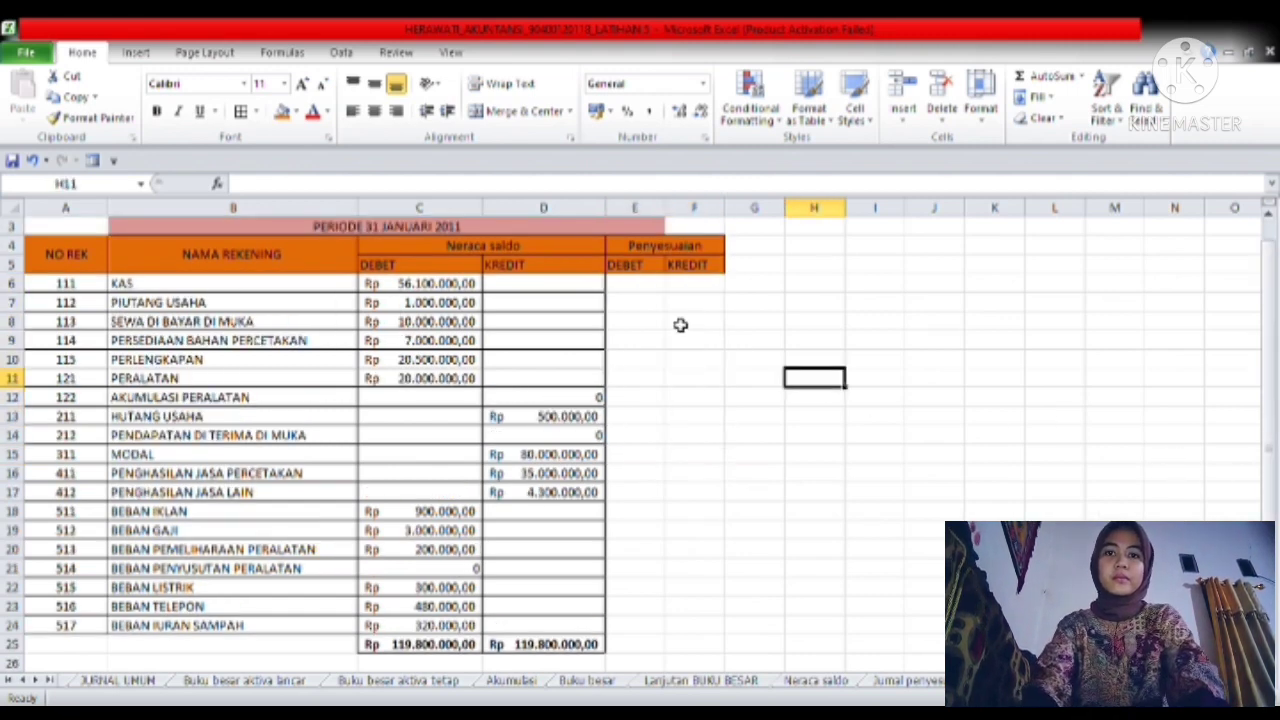
# - Apply all borders to the empty Penyesuaian cells E6:F25, from the KAS row to the totals row
pyautogui.click(681, 548)
pyautogui.press('Down')
pyautogui.press('Down')
pyautogui.press('Down')
pyautogui.press('Down')
pyautogui.press('Down')
pyautogui.press('Down')
pyautogui.press('Down')
pyautogui.press('Down')
pyautogui.press('Down')
pyautogui.press('Down')
pyautogui.press('Down')
pyautogui.press('Down')
pyautogui.press('Down')
pyautogui.press('Down')
pyautogui.press('Down')
pyautogui.press('Down')
pyautogui.press('Down')
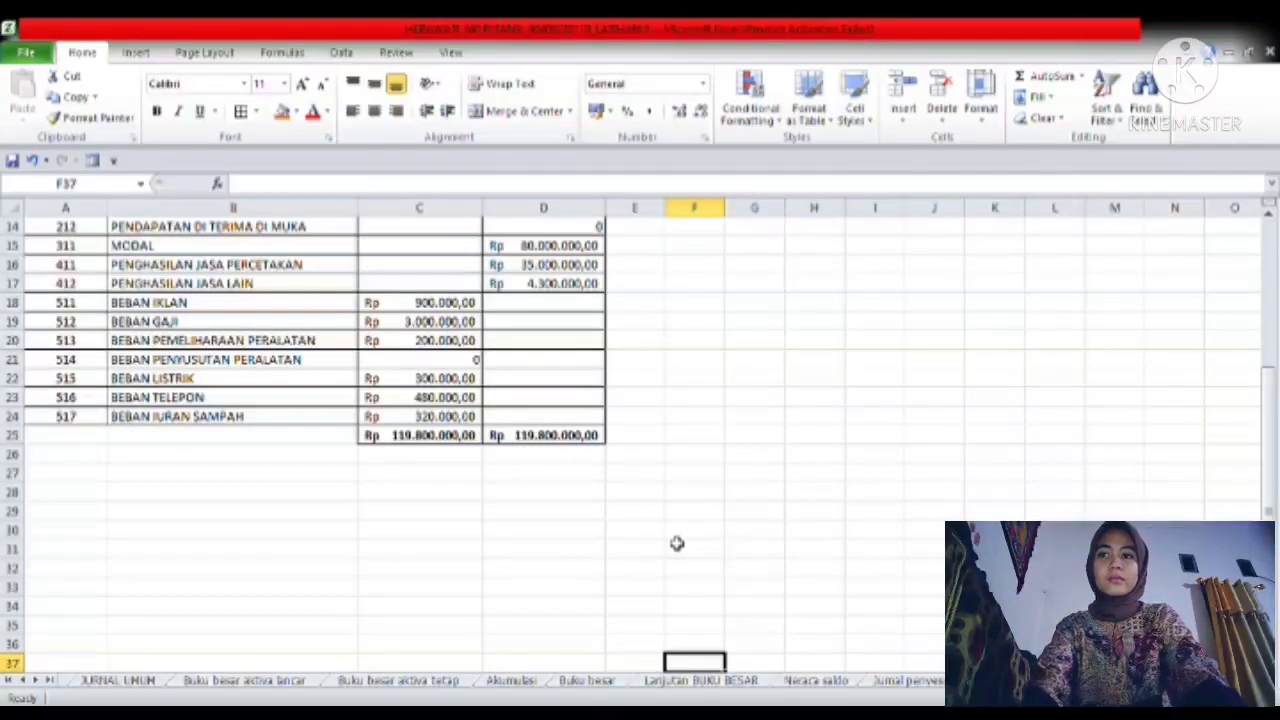
pyautogui.press('Up')
pyautogui.press('Up')
pyautogui.press('Up')
pyautogui.press('Up')
pyautogui.press('Up')
pyautogui.press('Up')
pyautogui.press('Up')
pyautogui.press('Up')
pyautogui.press('Up')
pyautogui.press('Up')
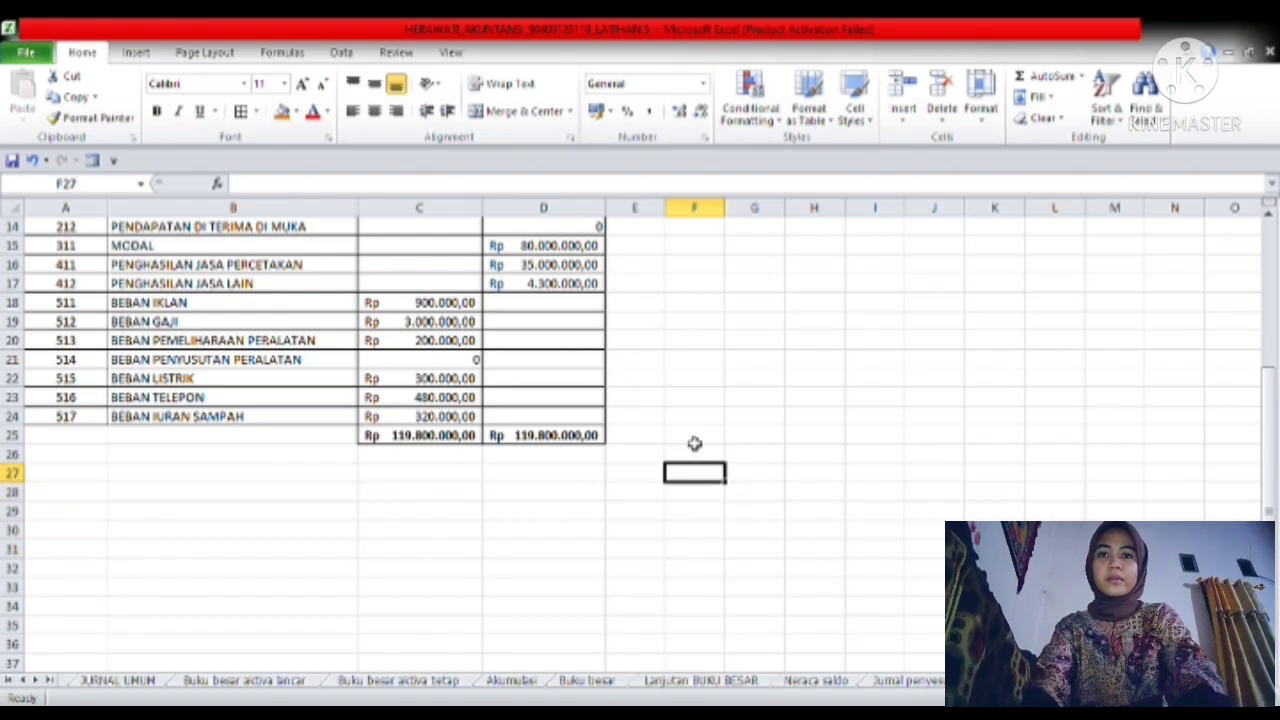
pyautogui.moveTo(690, 437); pyautogui.dragTo(640, 320)
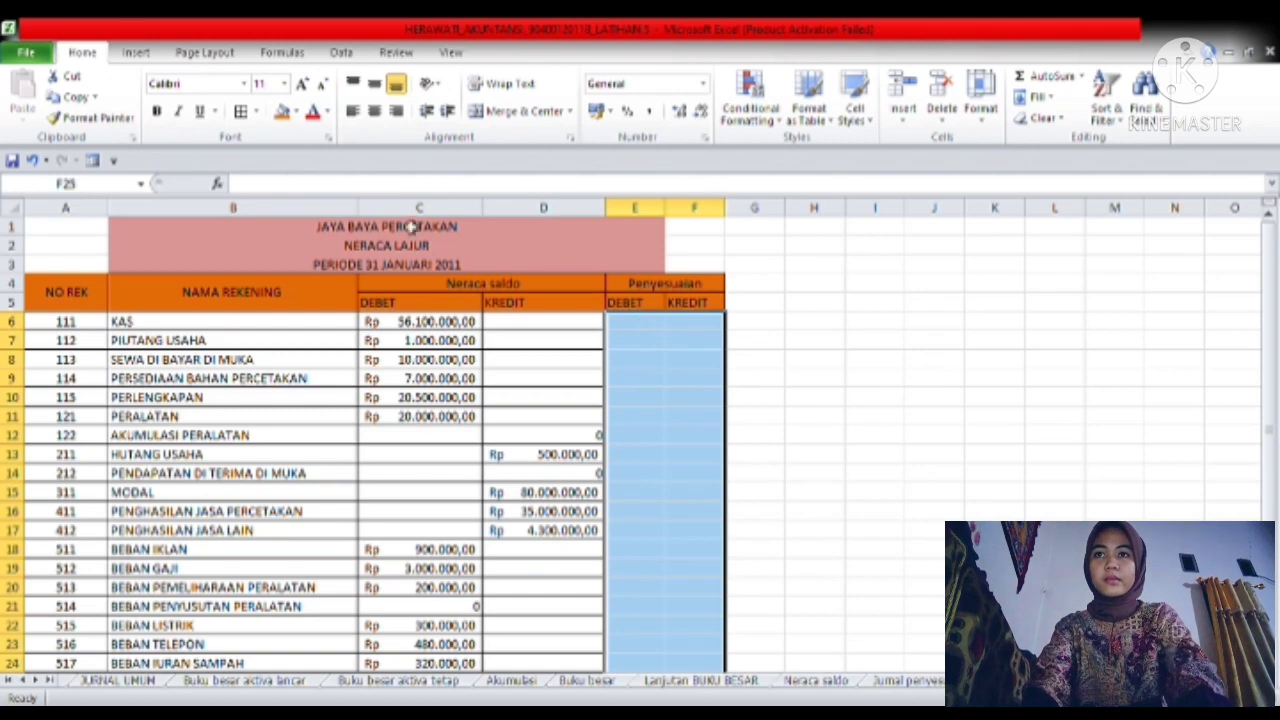
pyautogui.scroll(-4, 446, 300)
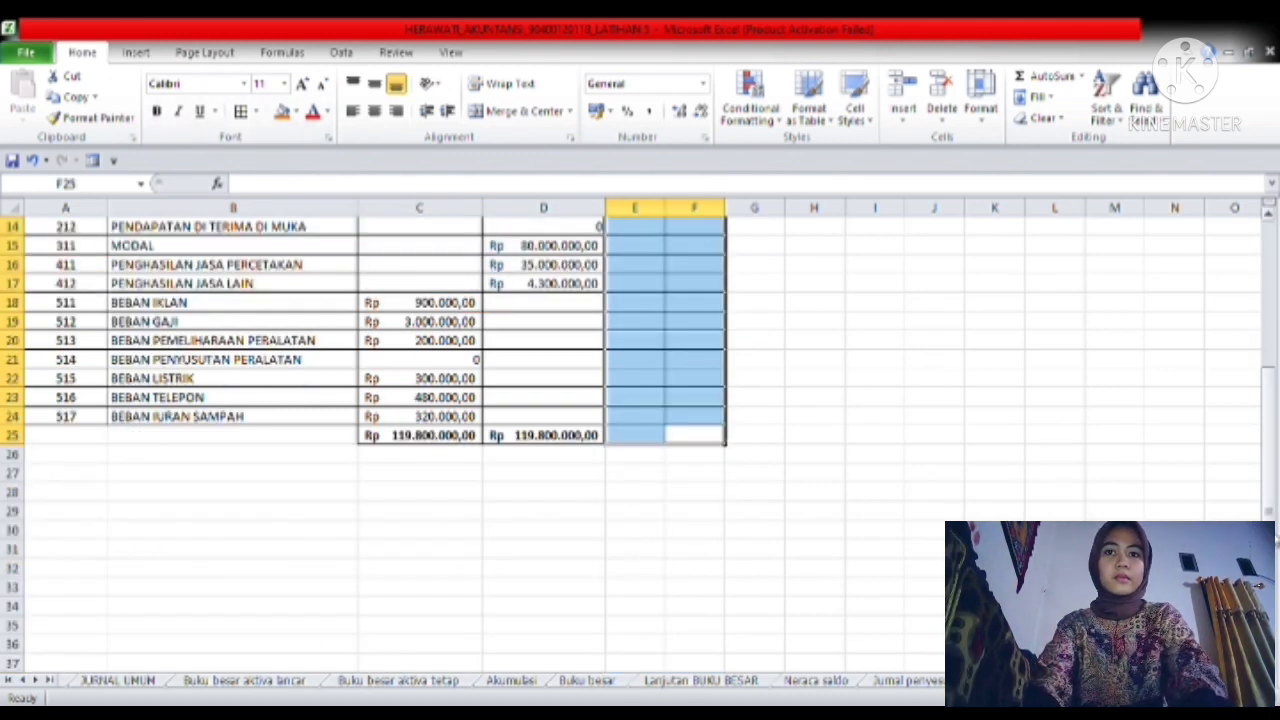
# - Widen columns E and F to make room for the Penyesuaian amounts
pyautogui.scroll(5, 1266, 380)
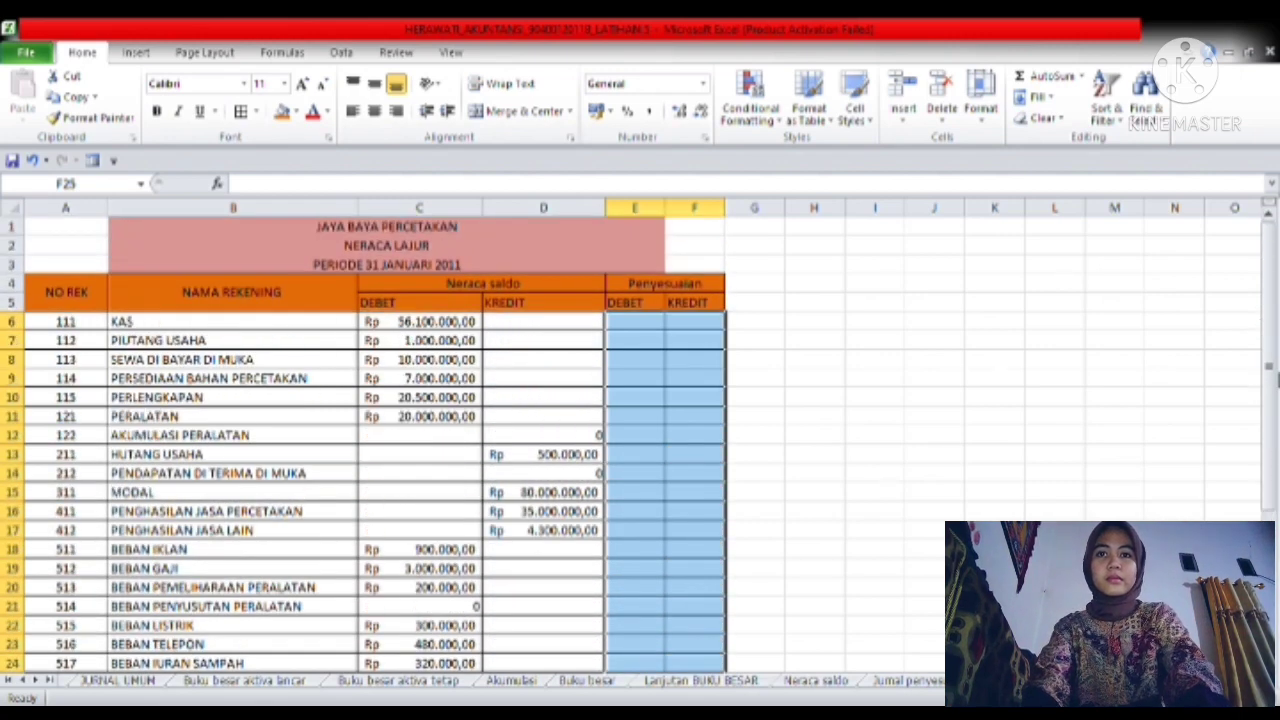
pyautogui.moveTo(677, 224); pyautogui.dragTo(847, 234)
pyautogui.click(660, 338)
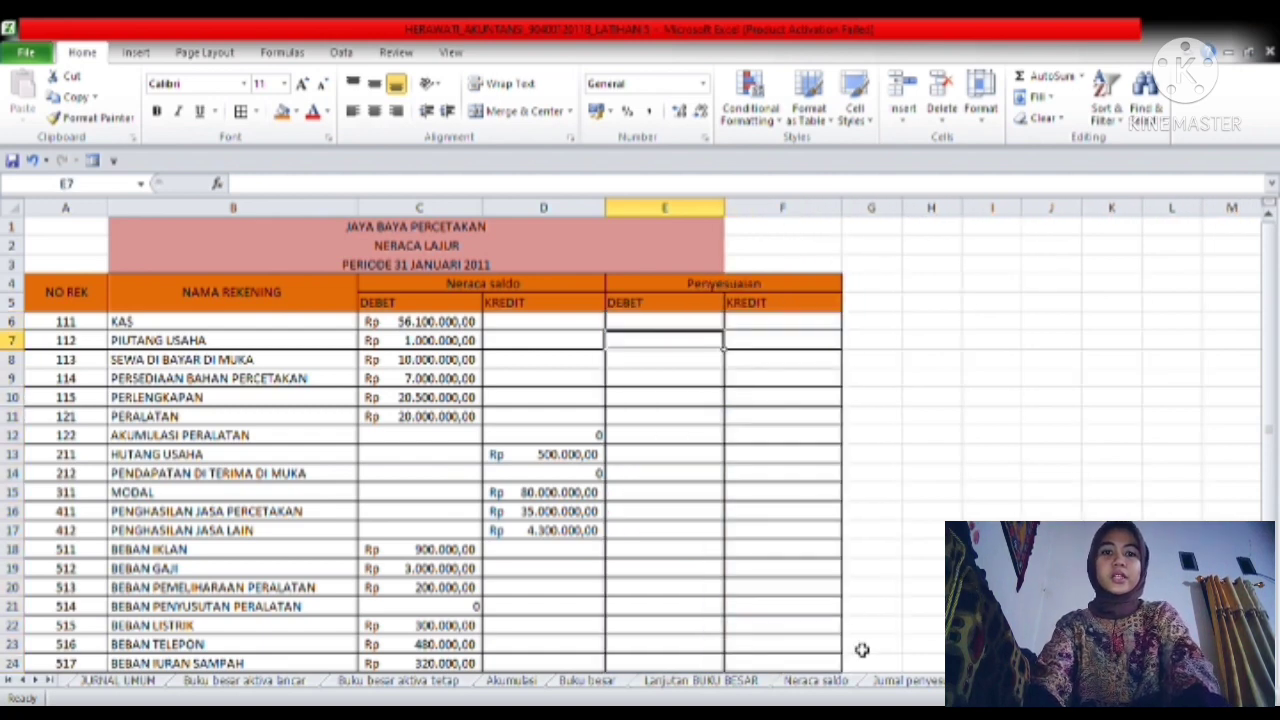
# - Examine the adjusting entries on the Jurnal penyesuaian sheet and compare them with the NERACA LAJUR account list down to the rows below the totals
pyautogui.click(905, 680)
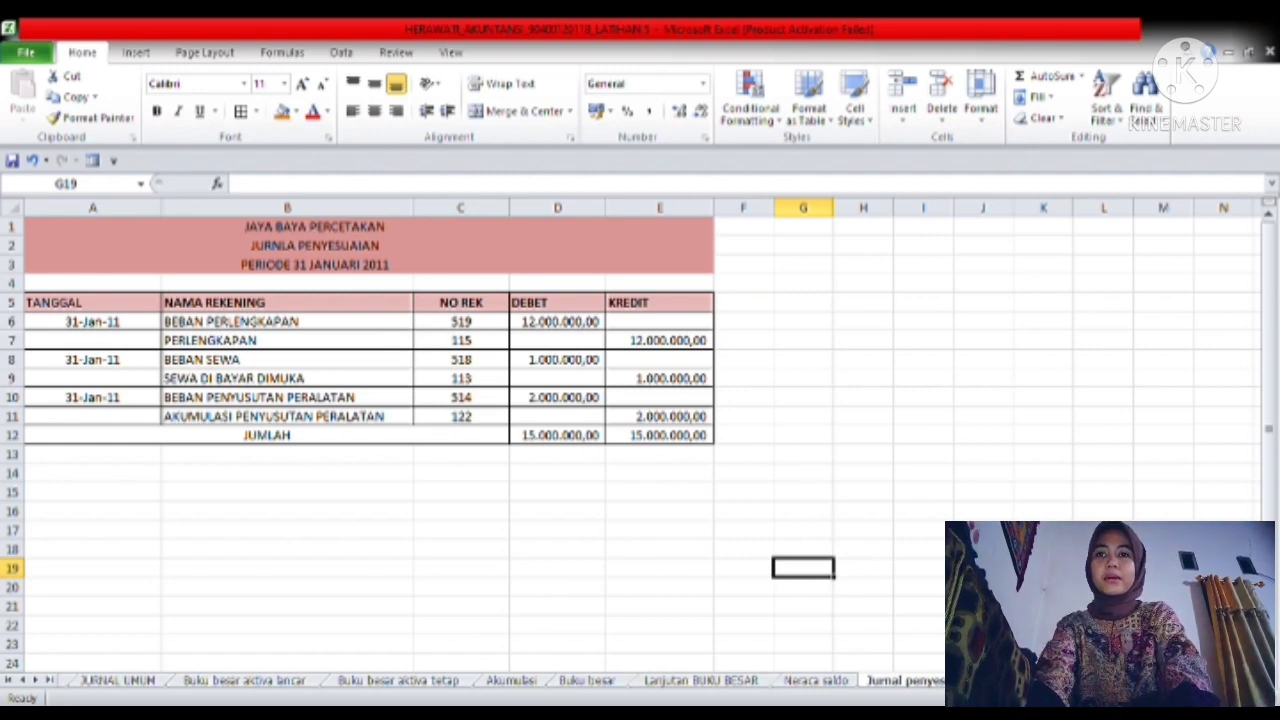
pyautogui.click(998, 681)
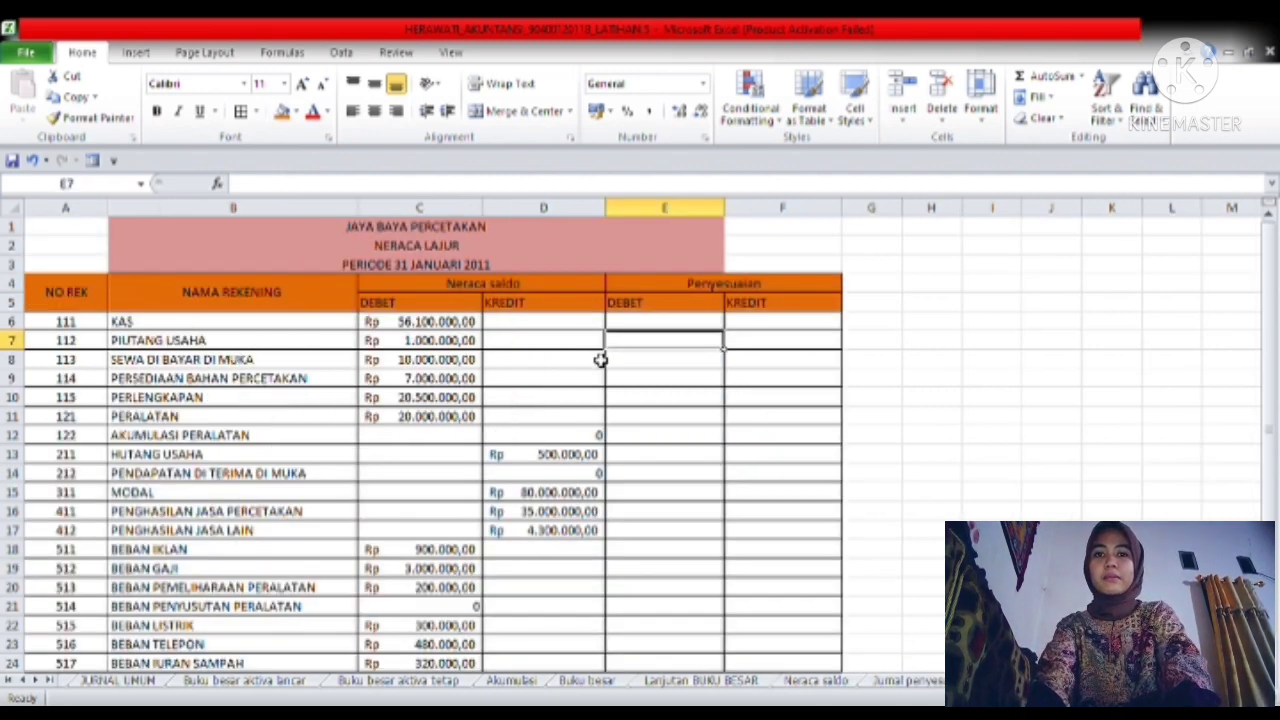
pyautogui.click(715, 555)
pyautogui.press('Down')
pyautogui.press('Down')
pyautogui.press('Down')
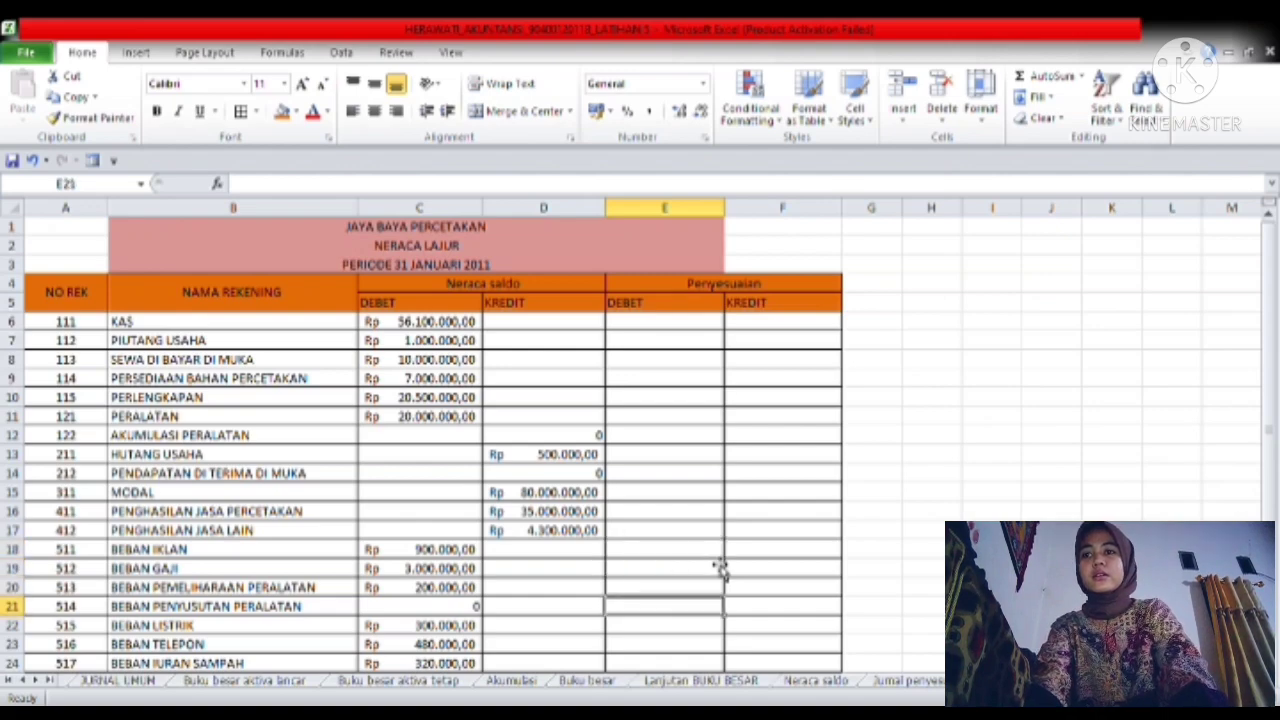
pyautogui.press('Down')
pyautogui.press('Down')
pyautogui.press('Down')
pyautogui.press('Down')
pyautogui.press('Down')
pyautogui.press('Down')
pyautogui.press('Down')
pyautogui.press('Down')
pyautogui.press('Down')
pyautogui.press('Down')
pyautogui.press('Down')
pyautogui.press('Down')
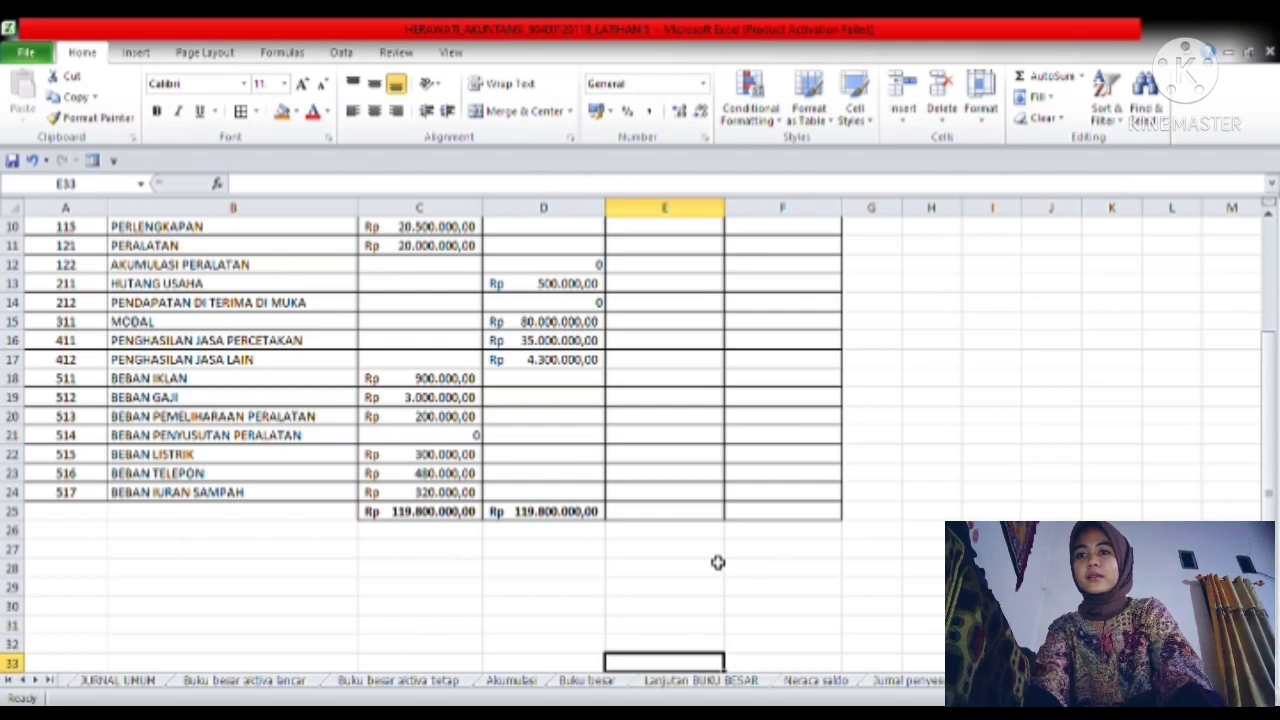
pyautogui.press('Down')
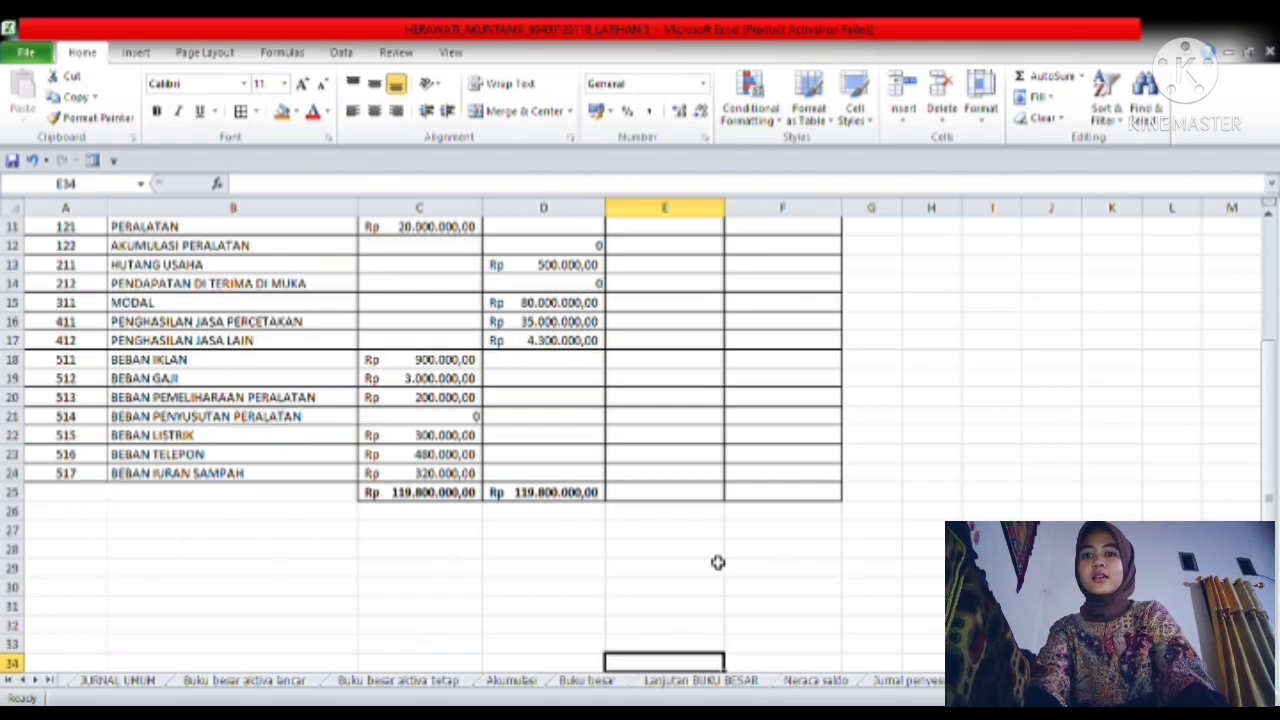
pyautogui.press('Down')
pyautogui.press('Down')
pyautogui.press('Down')
pyautogui.press('Down')
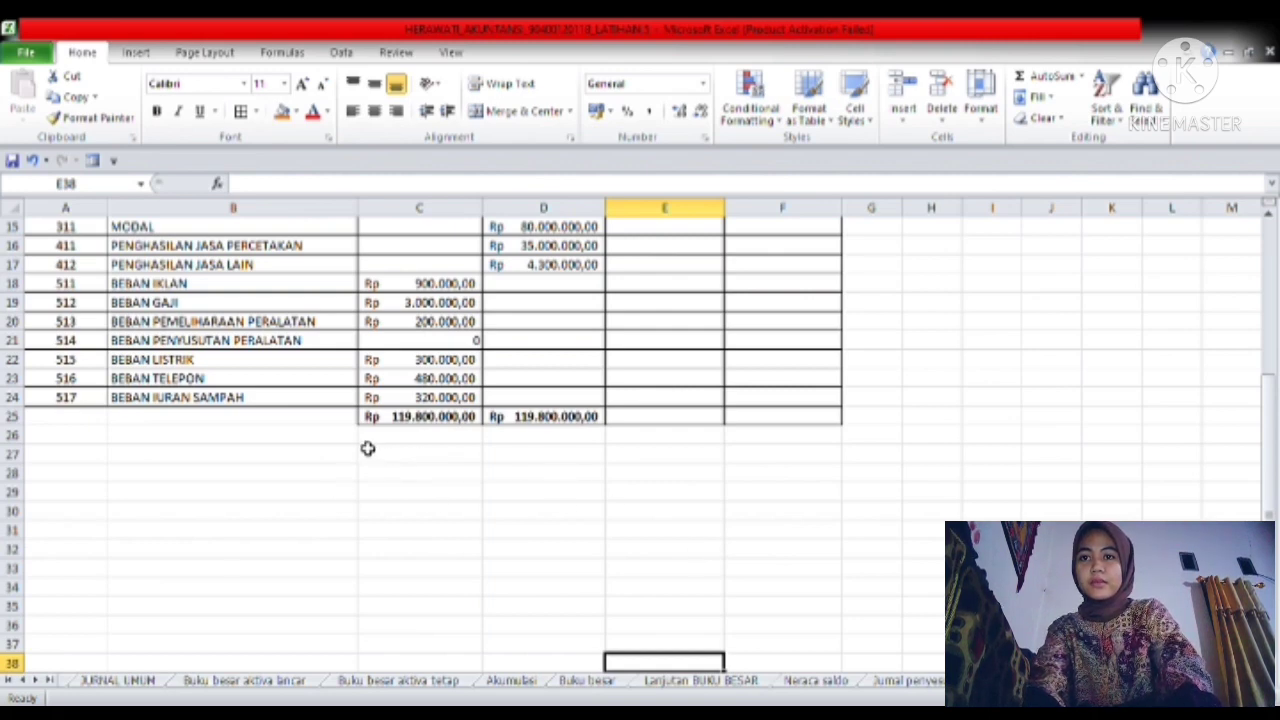
# - Enter the account name "Beban perlengkapan" in B27, below the totals row of the NERACA LAJUR sheet
pyautogui.click(139, 458)
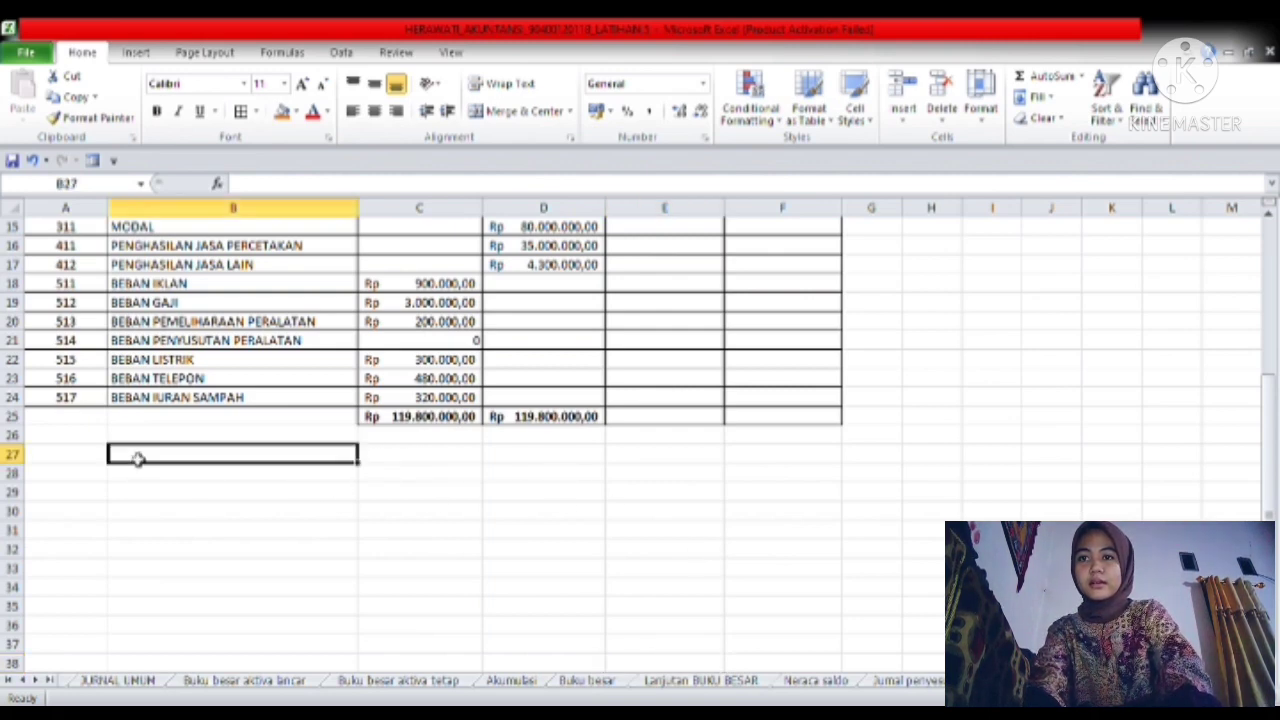
pyautogui.write('b')
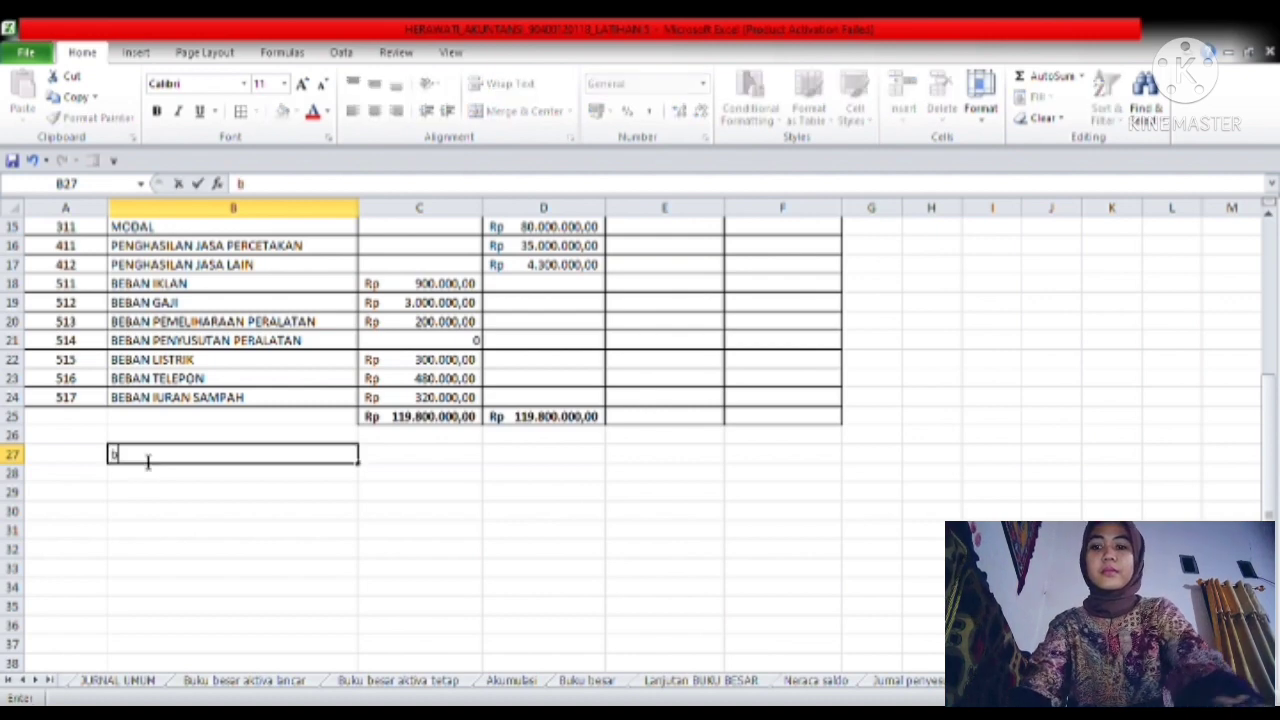
pyautogui.press('BackSpace')
pyautogui.write('B')
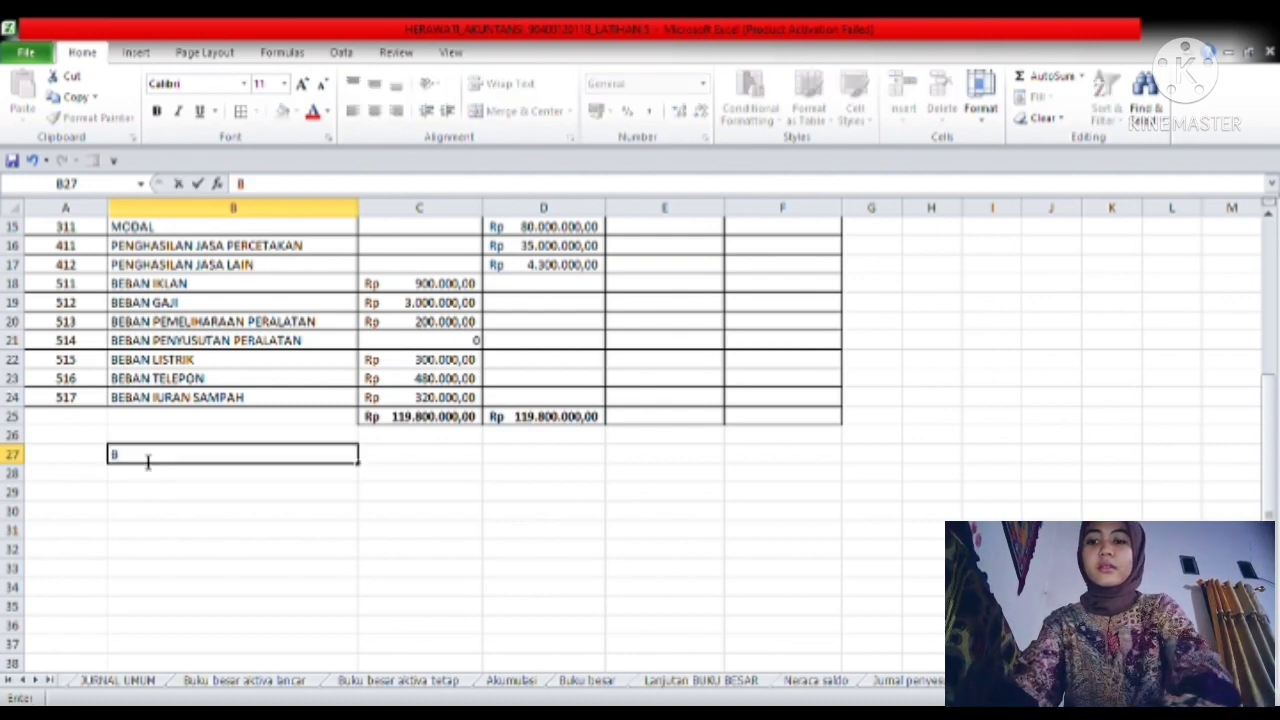
pyautogui.write('eban')
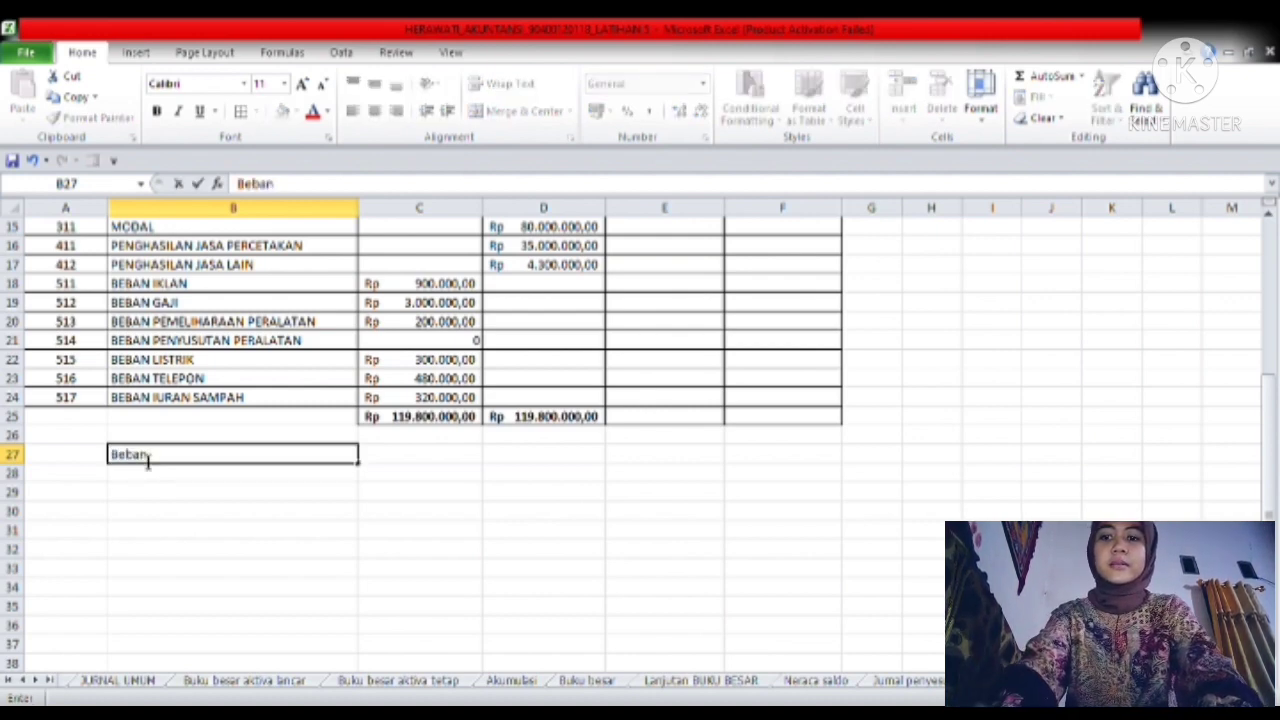
pyautogui.write(' perle')
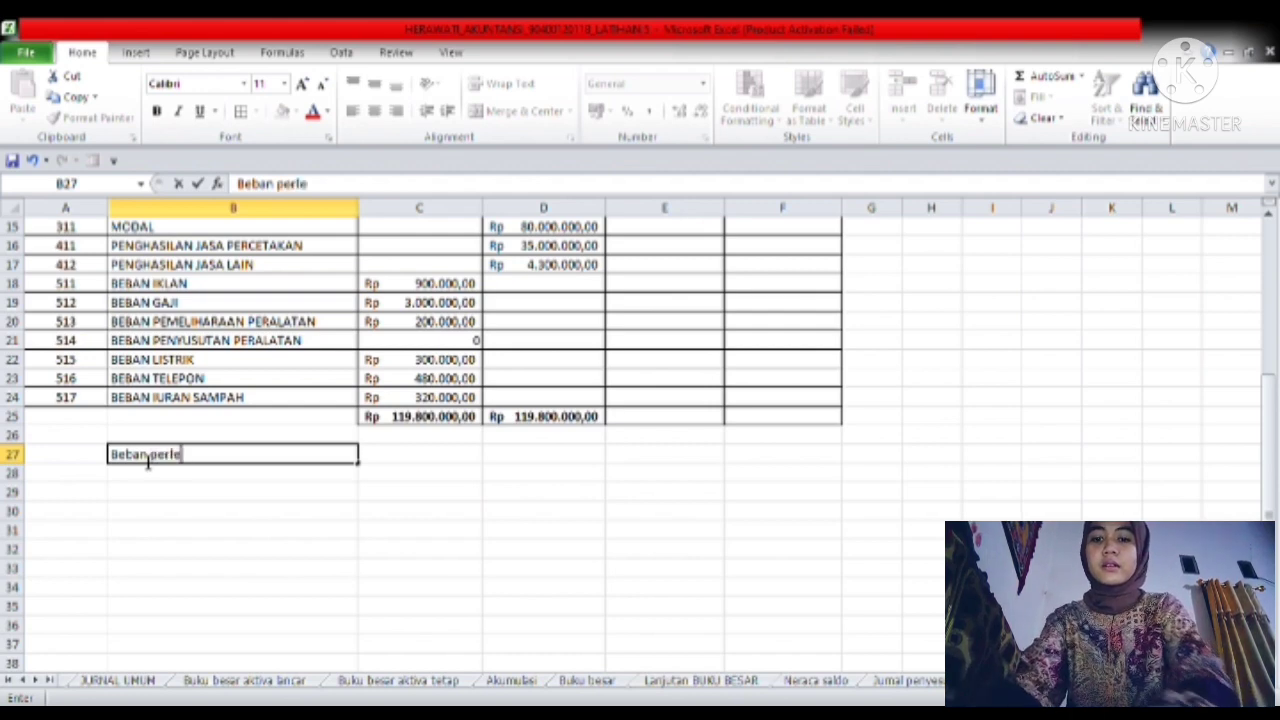
pyautogui.write('ngkapan')
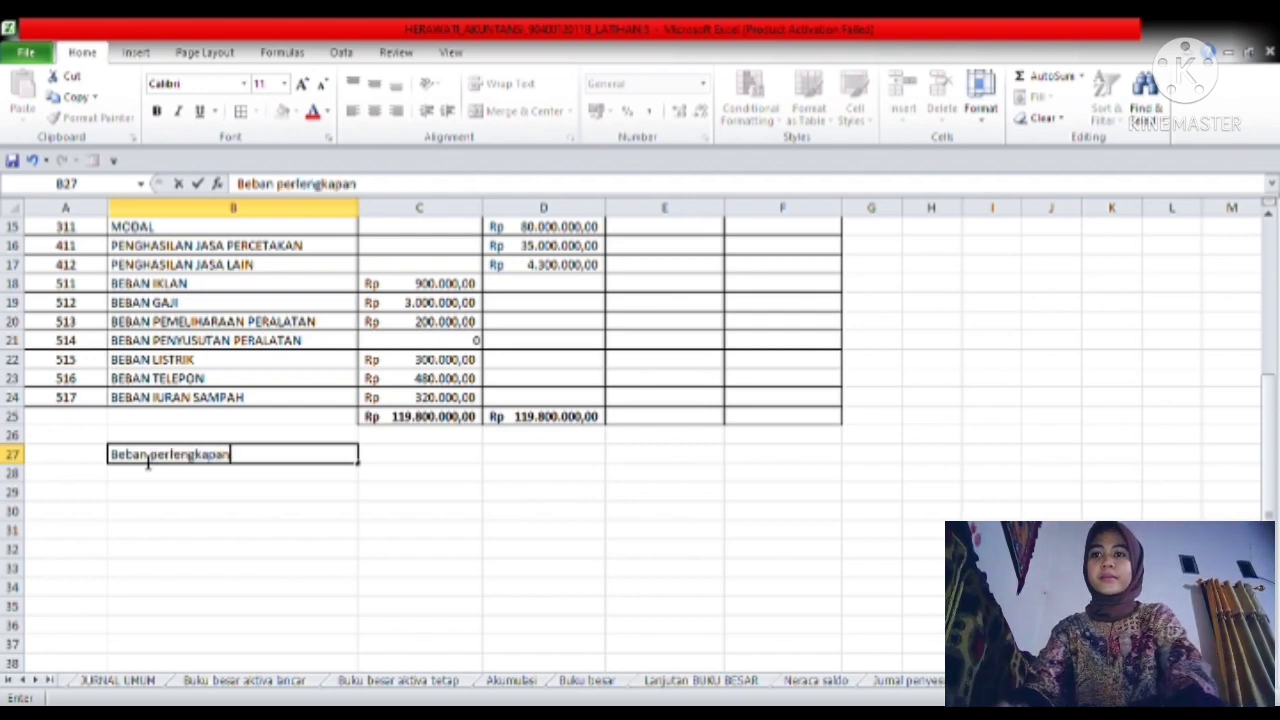
pyautogui.click(280, 491)
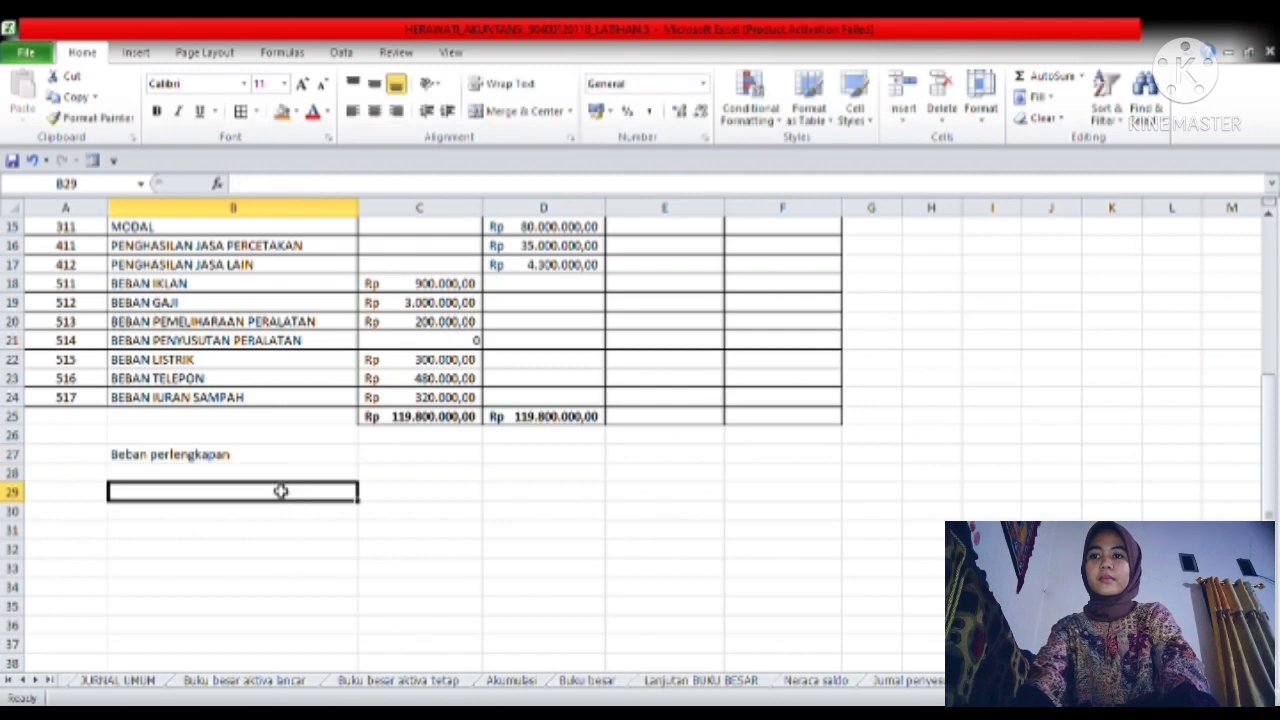
# - Look up the Beban perlengkapan adjustment on the Jurnal penyesuaian sheet and enter 12000000 as its debit in E27, in Rp accounting format
pyautogui.click(822, 682)
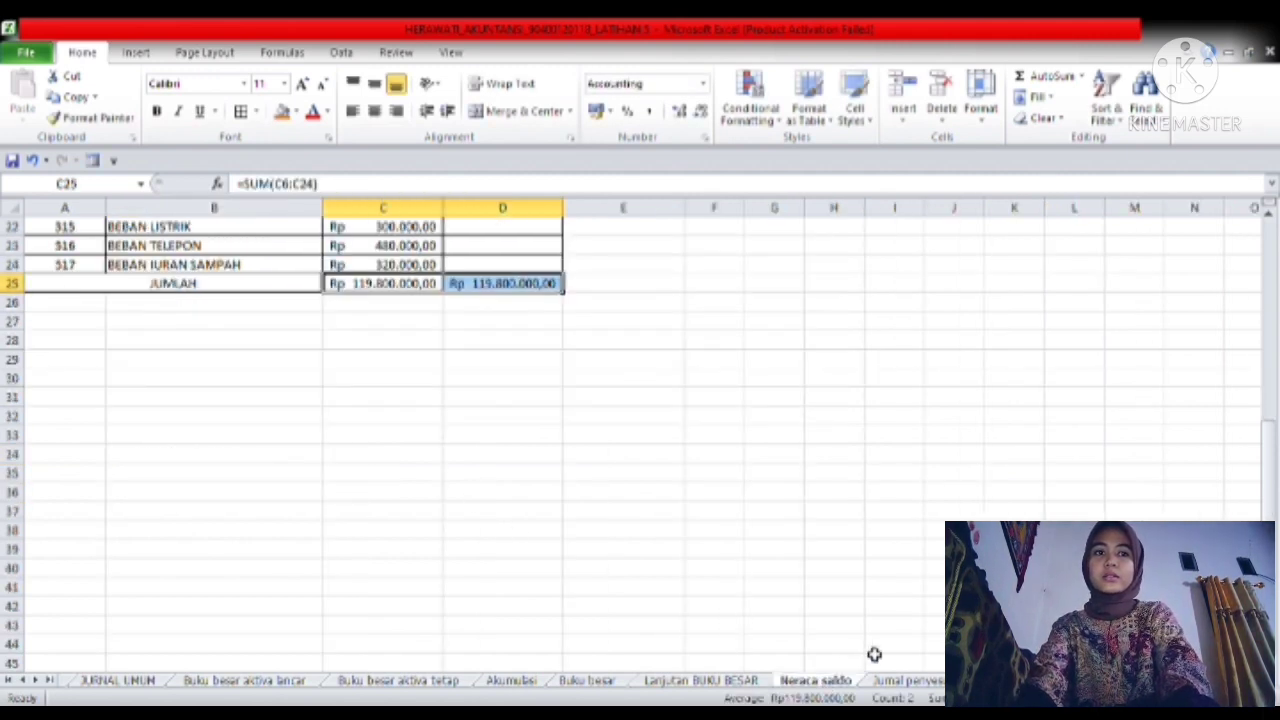
pyautogui.click(905, 682)
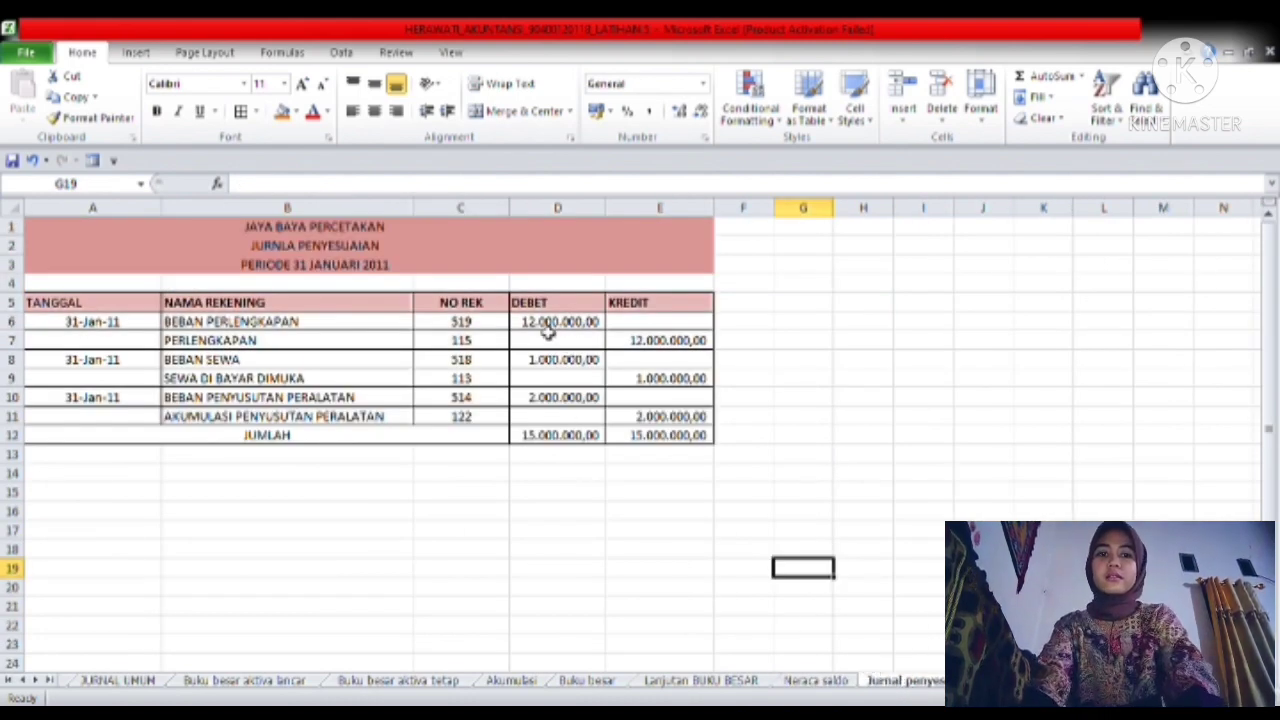
pyautogui.click(998, 681)
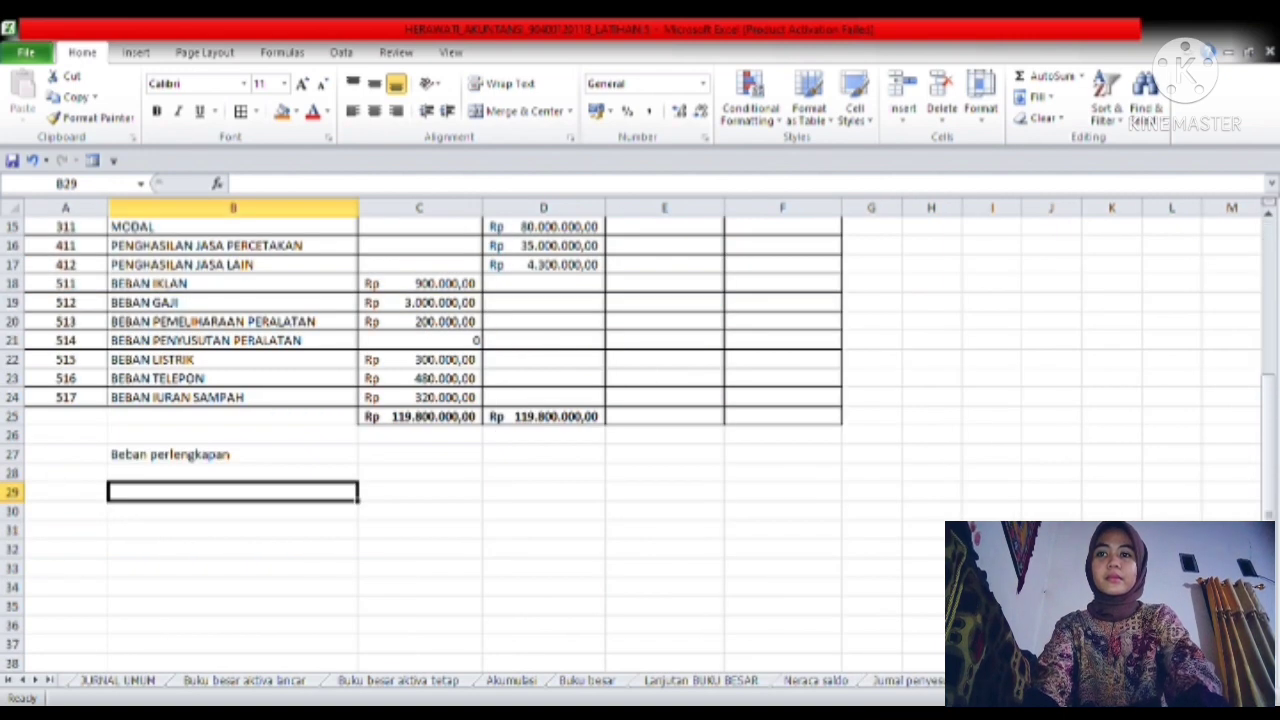
pyautogui.click(626, 468)
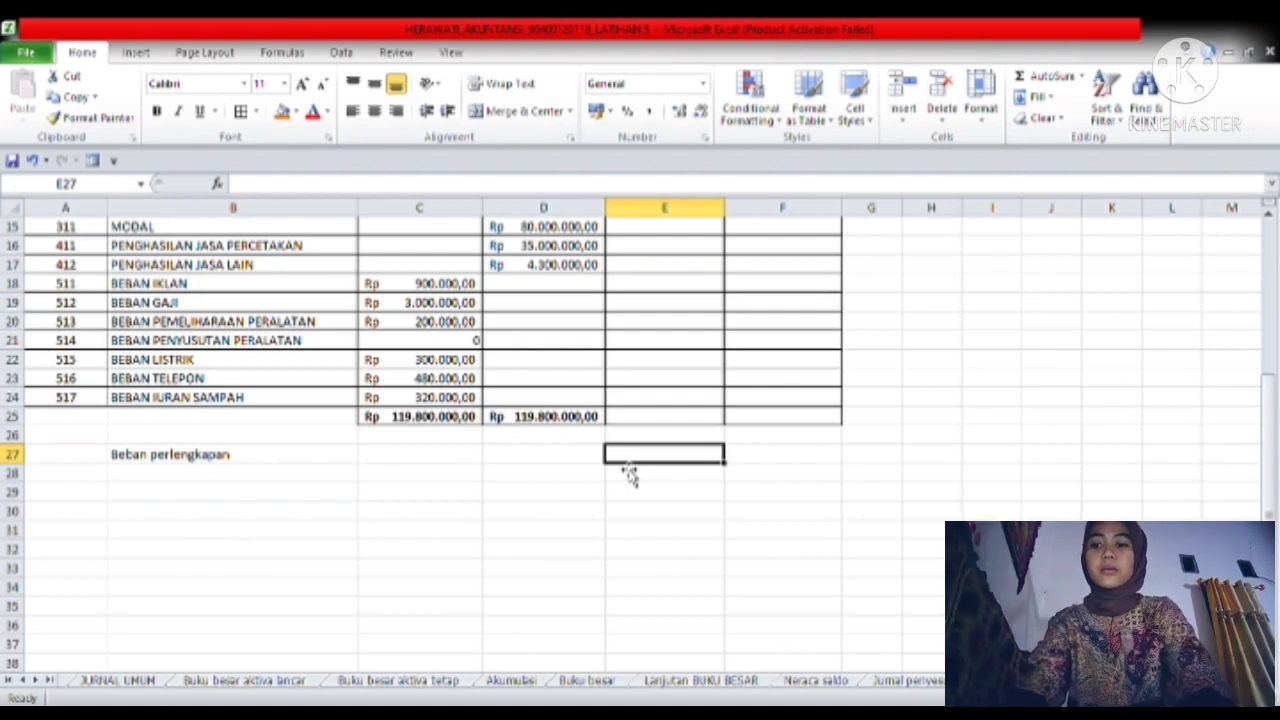
pyautogui.write('12')
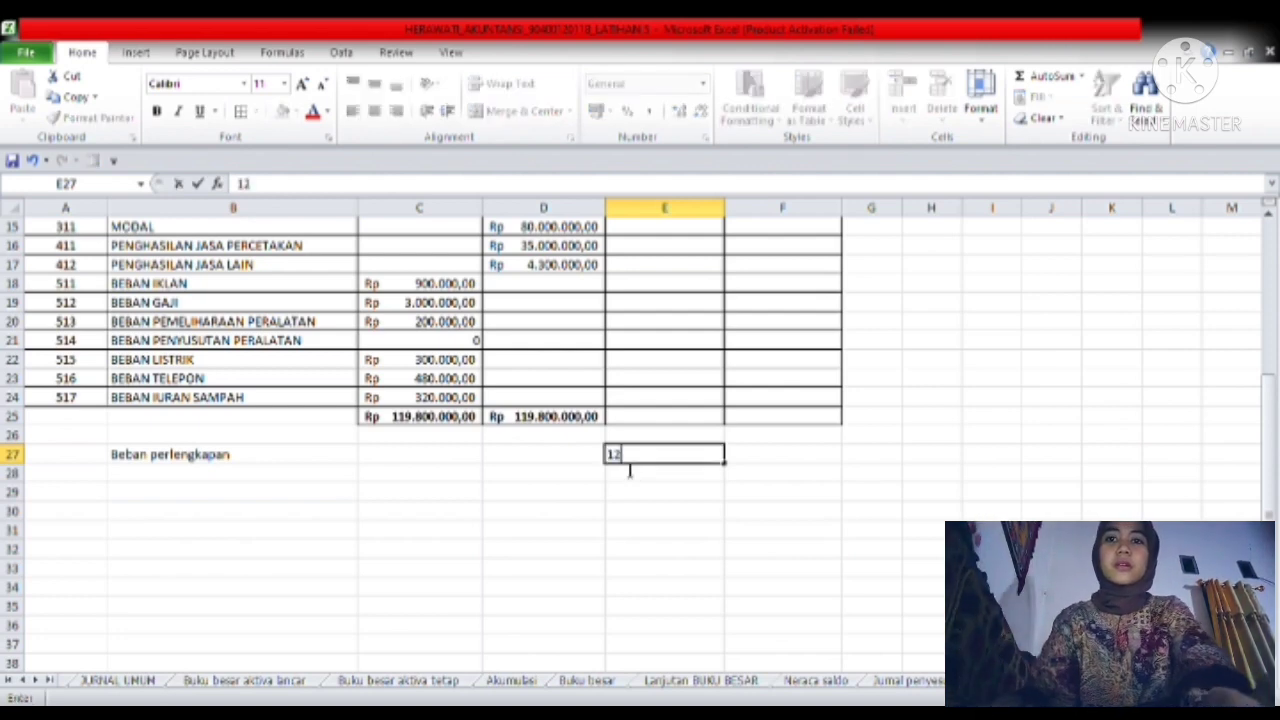
pyautogui.write('000000')
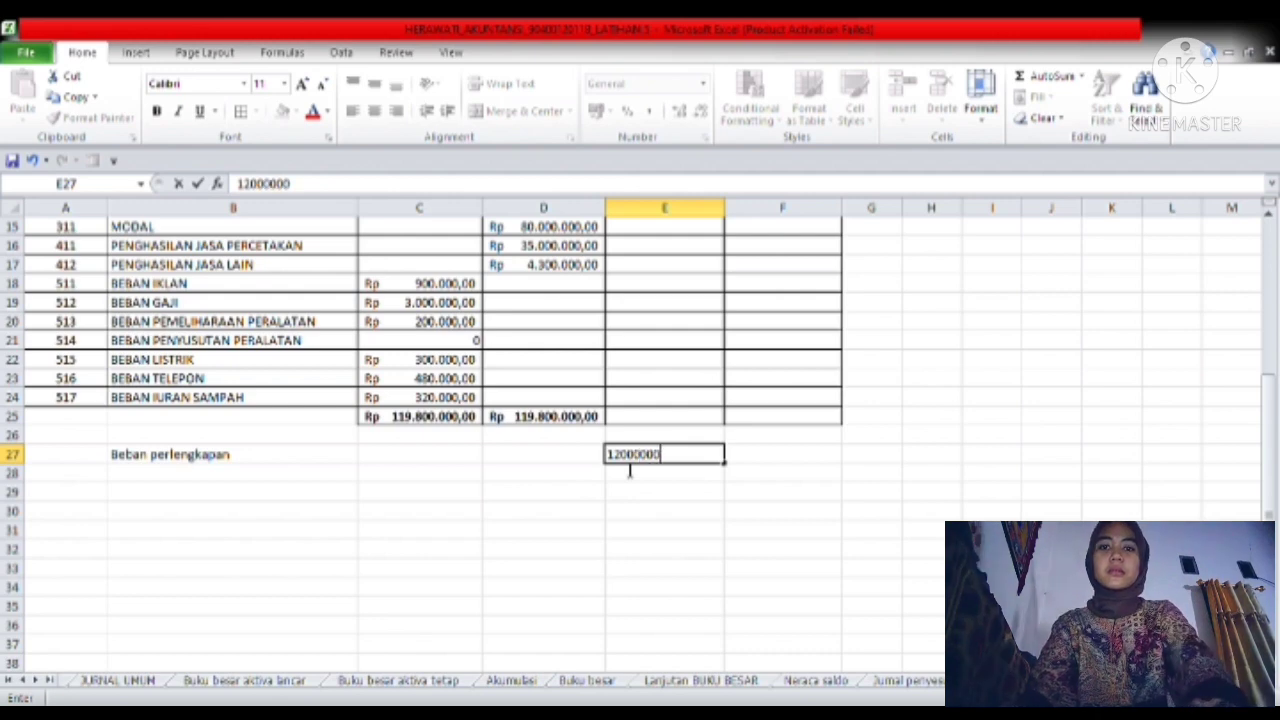
pyautogui.press('Return')
pyautogui.click(646, 455)
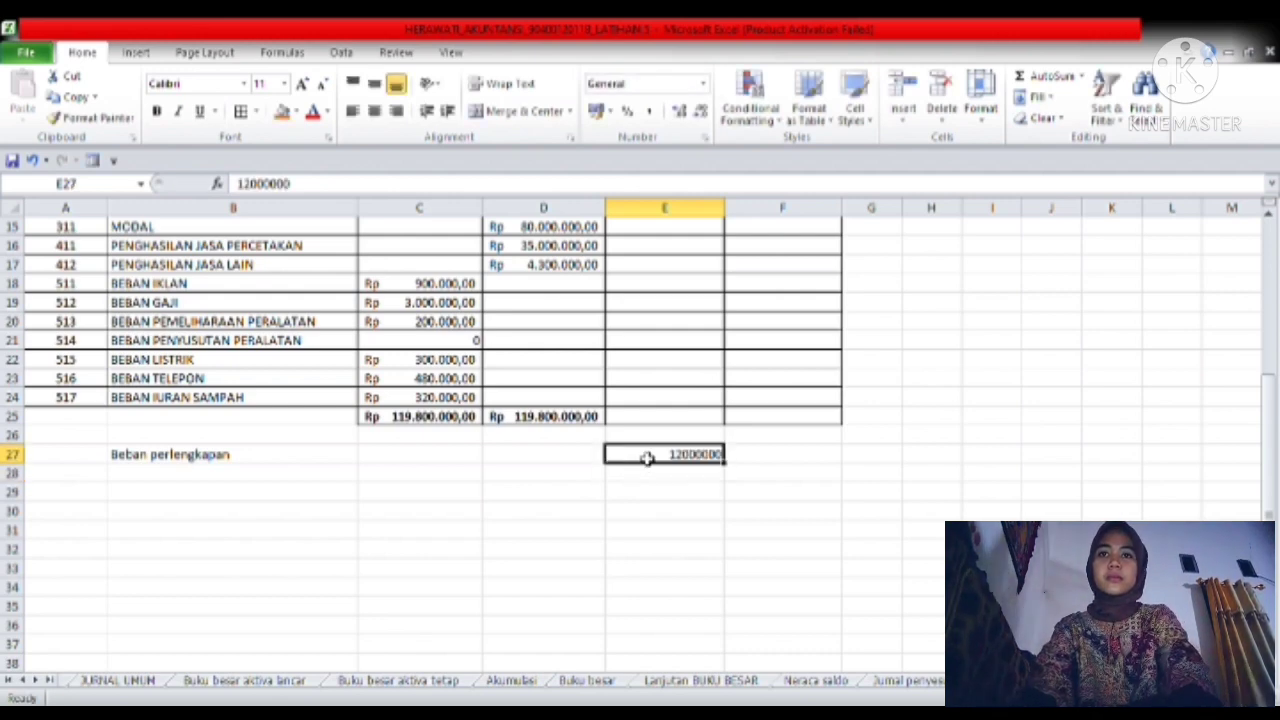
pyautogui.click(596, 111)
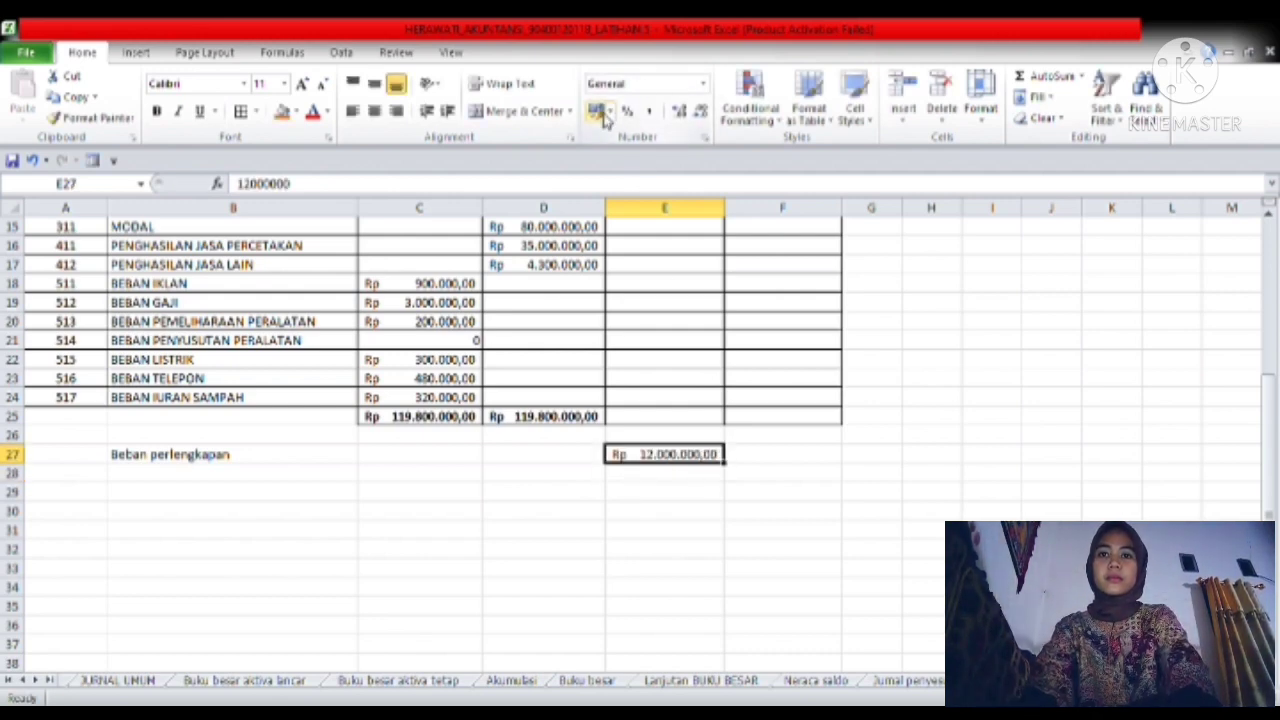
pyautogui.click(722, 512)
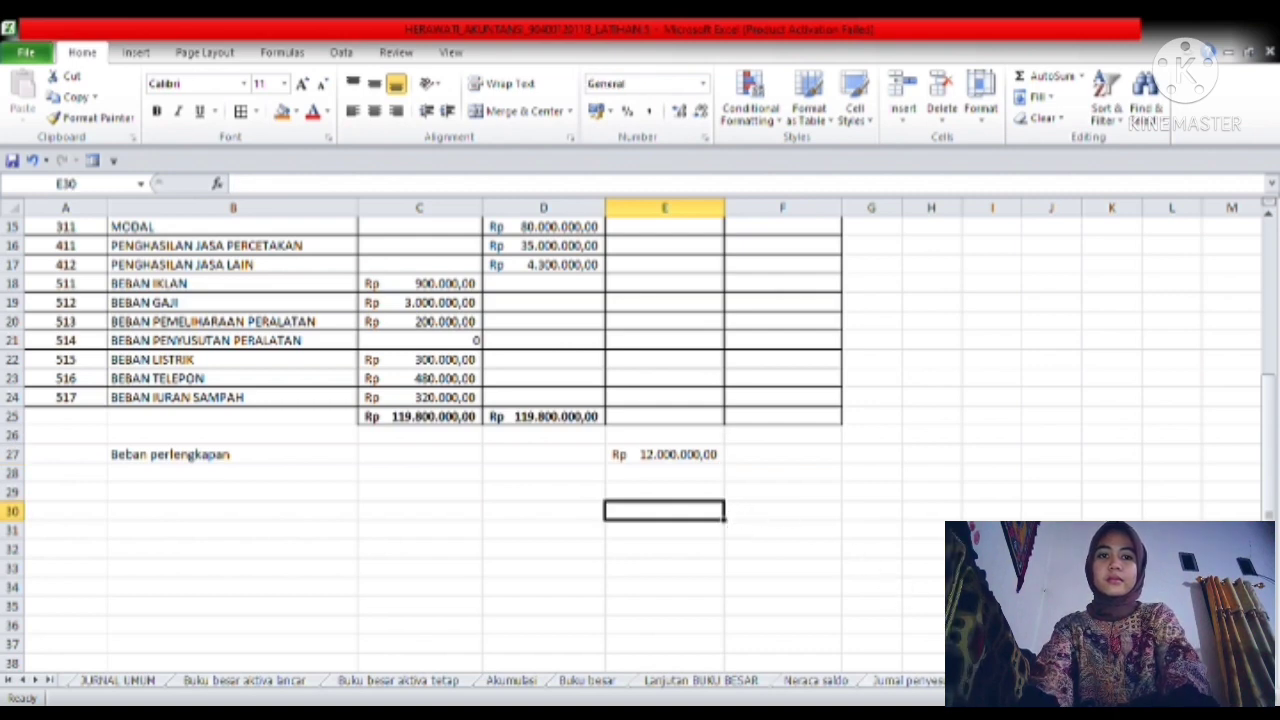
# - Copy account number 519 for Beban perlengkapan from the Jurnal penyesuaian sheet into A27 of NERACA LAJUR
pyautogui.click(938, 681)
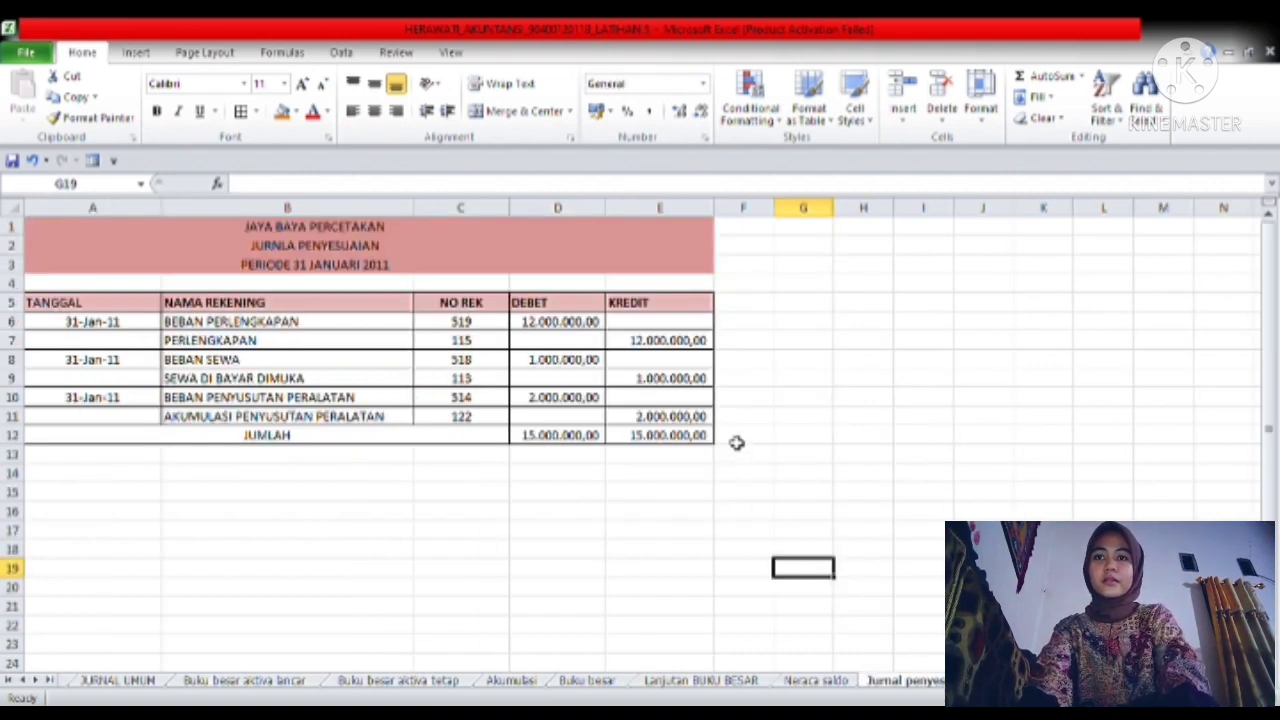
pyautogui.click(468, 325)
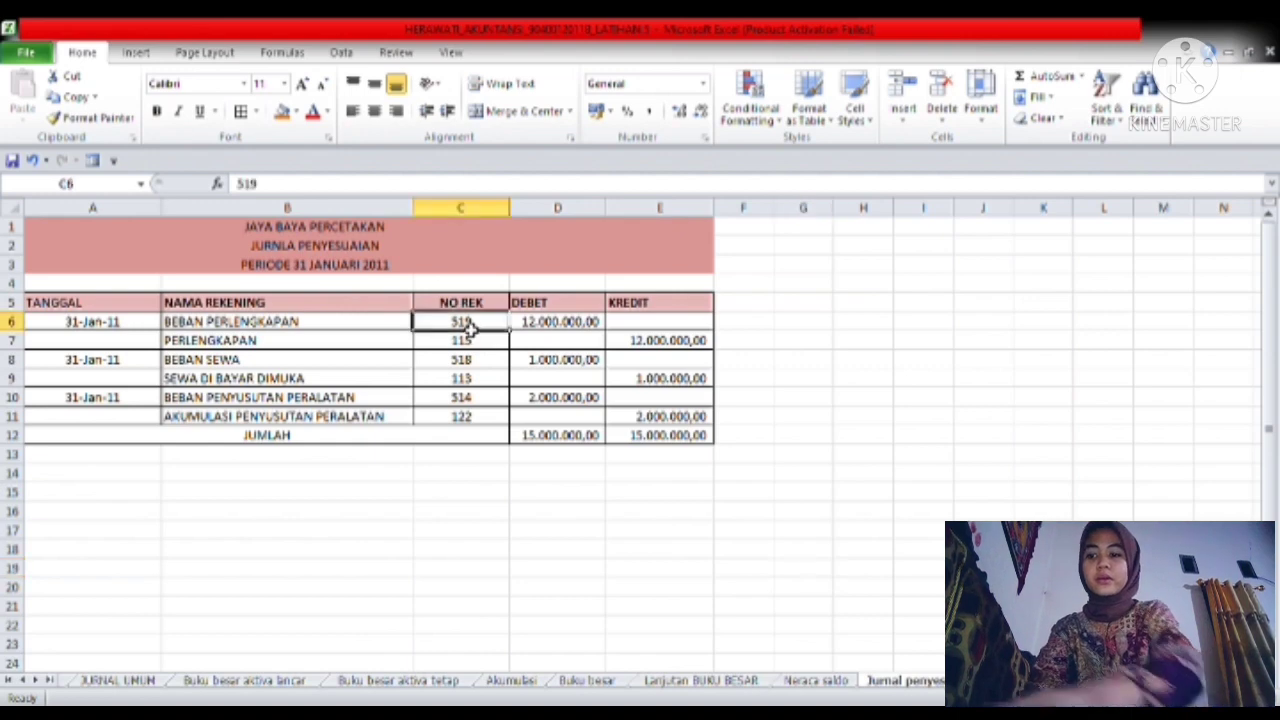
pyautogui.hotkey('ctrl', 'c')
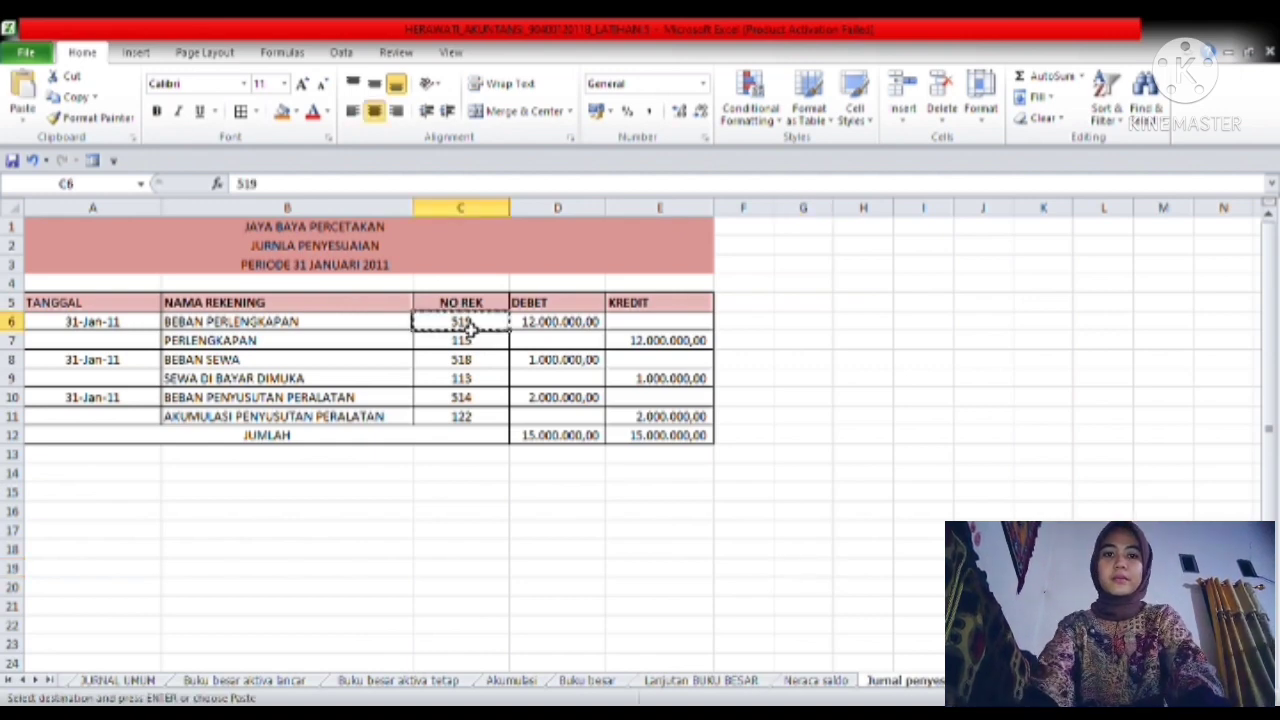
pyautogui.hotkey('ctrl', 'pagedown')
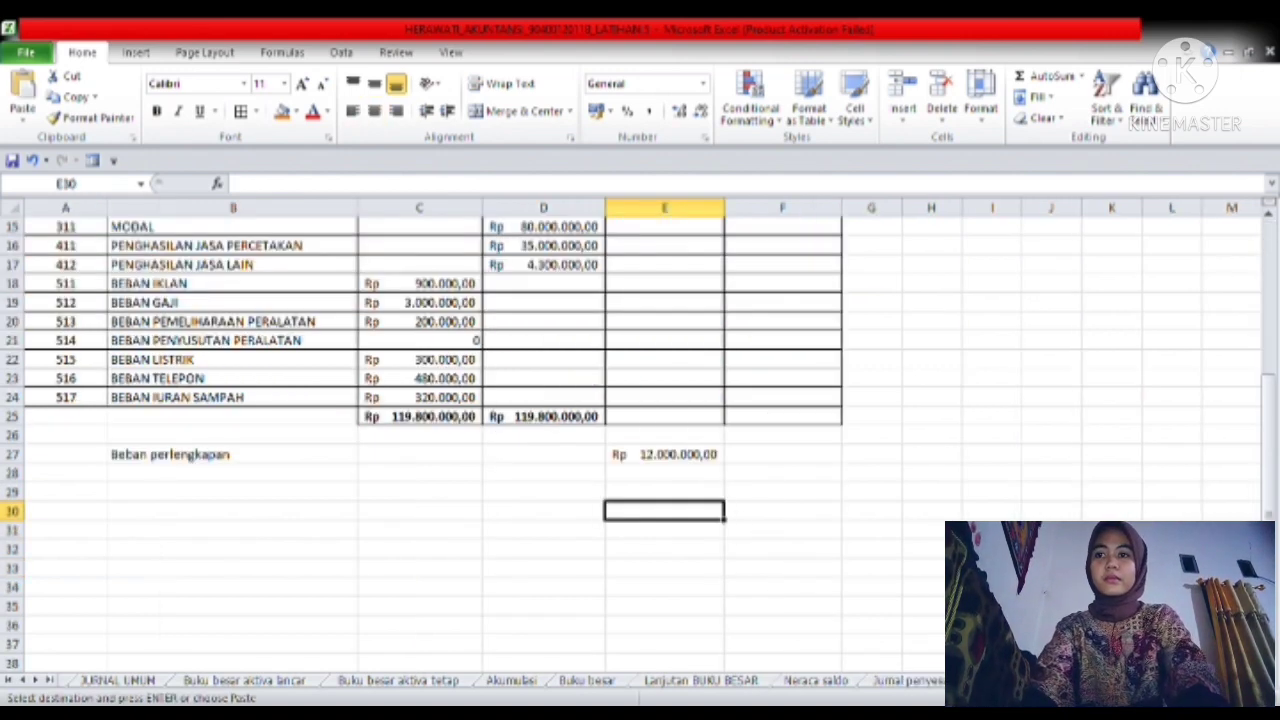
pyautogui.click(74, 460)
pyautogui.hotkey('ctrl', 'v')
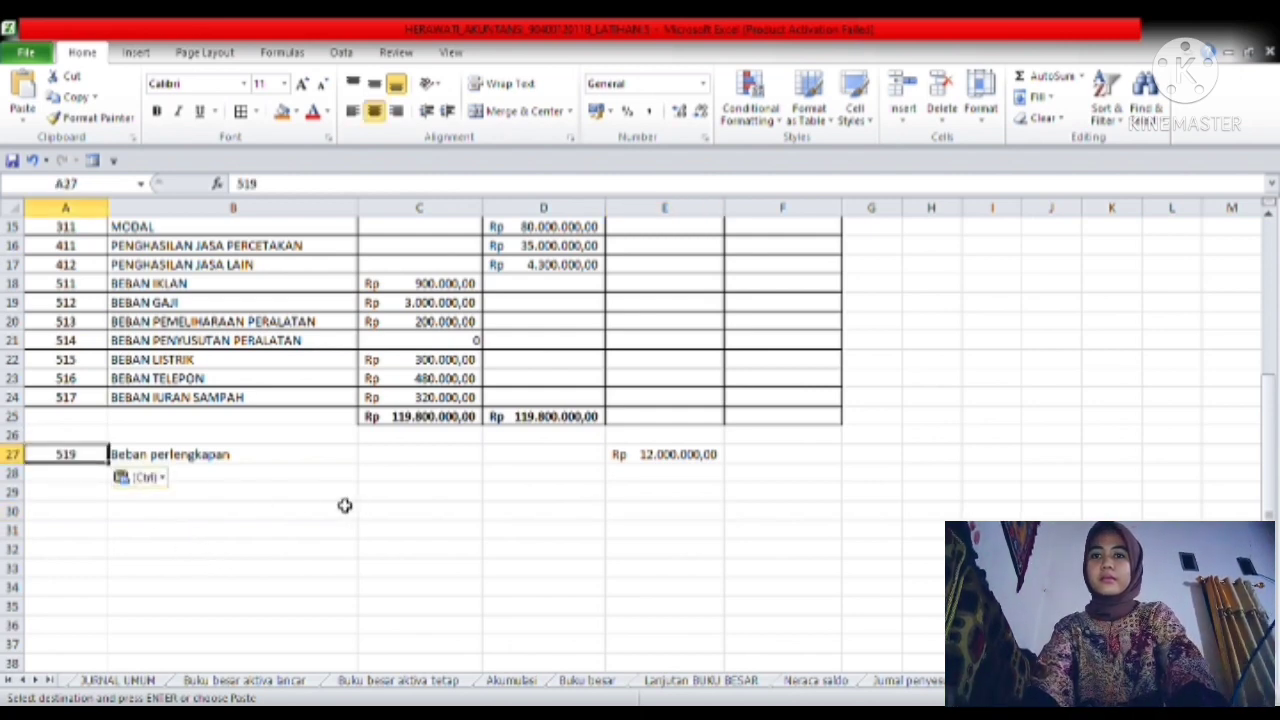
pyautogui.click(627, 440)
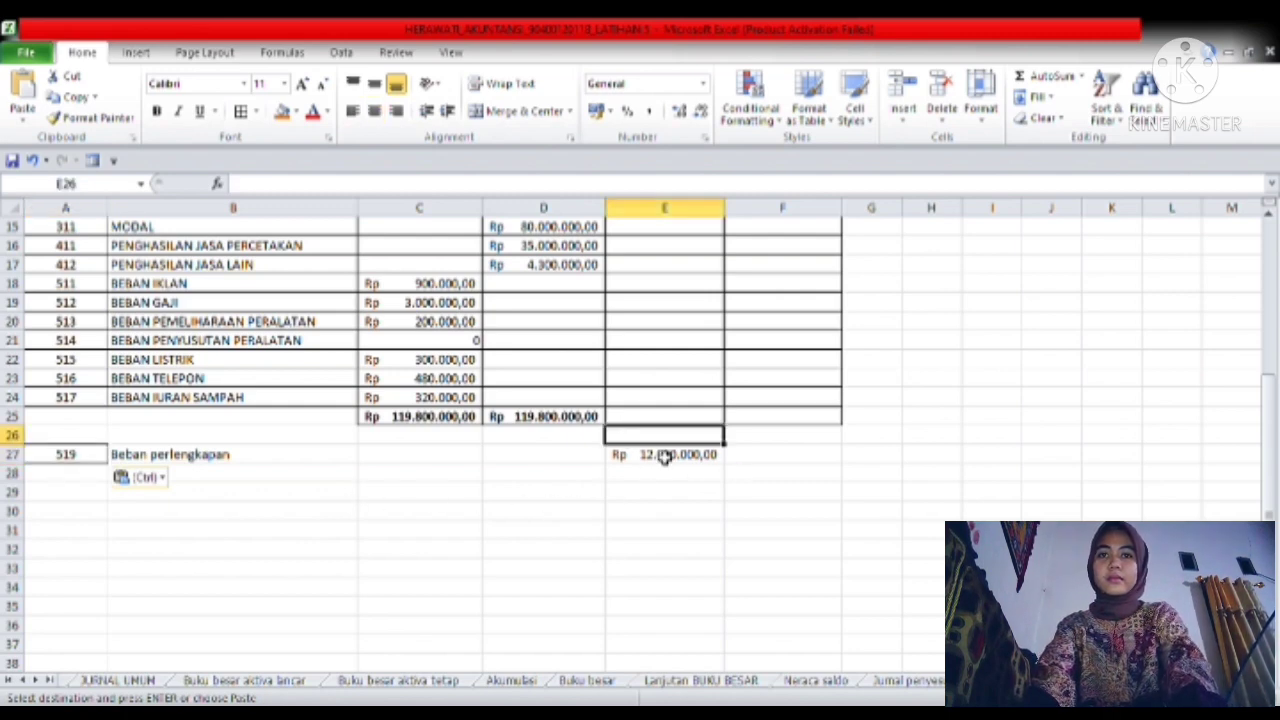
# - Review the Jurnal penyesuaian entries, then locate the PERLENGKAPAN row in NERACA LAJUR and inspect the formula behind its debit balance in C10
pyautogui.click(884, 682)
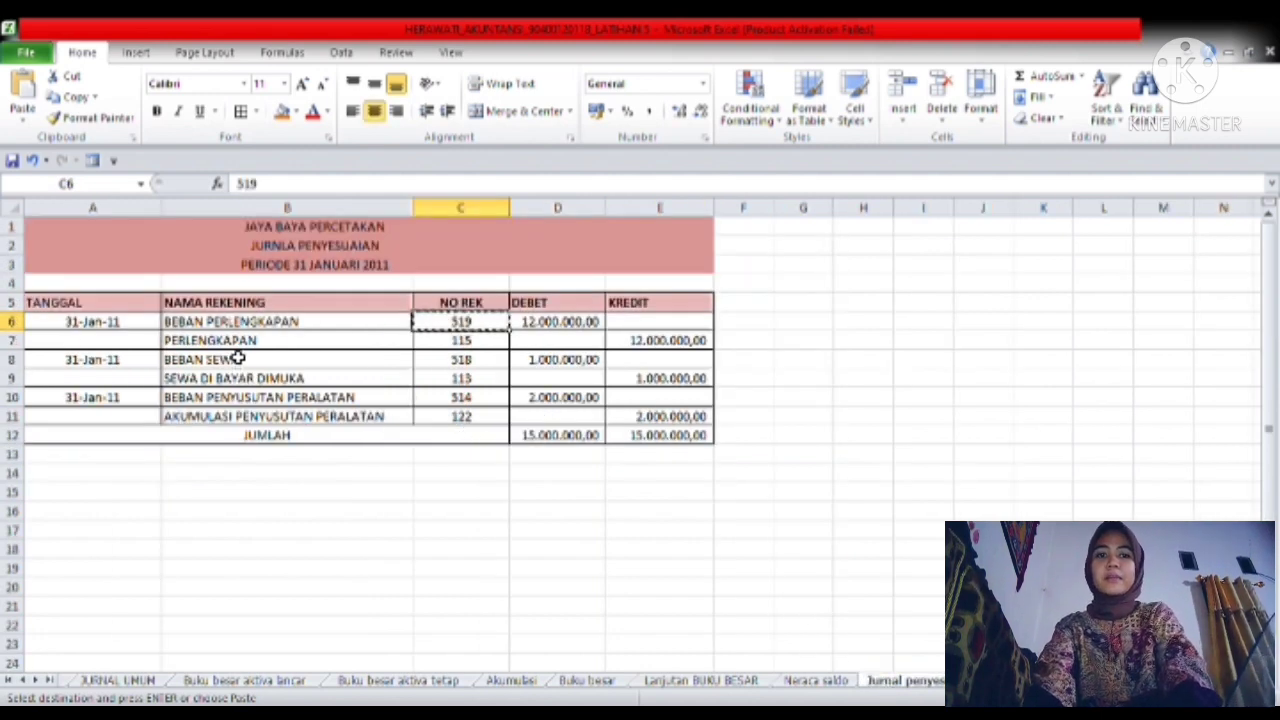
pyautogui.hotkey('ctrl', 'pageup')
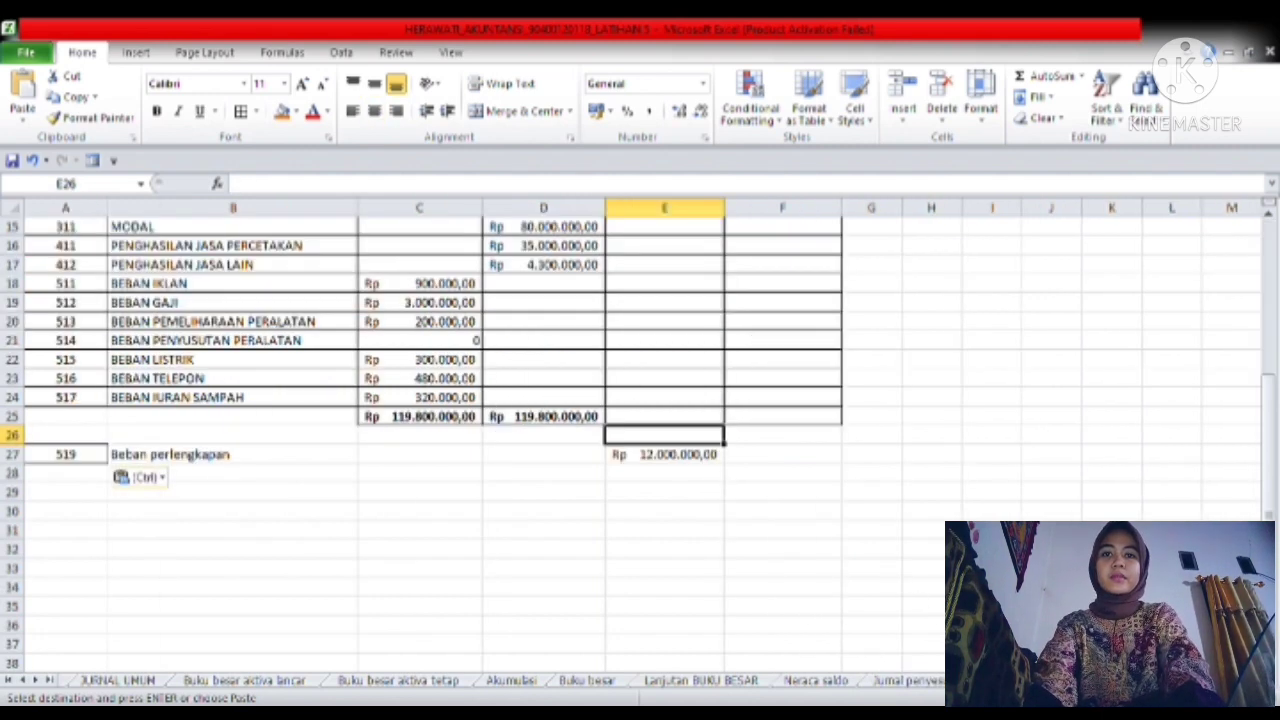
pyautogui.click(853, 510)
pyautogui.press('Up')
pyautogui.press('Up')
pyautogui.press('Up')
pyautogui.press('Up')
pyautogui.press('Up')
pyautogui.press('Up')
pyautogui.press('Up')
pyautogui.press('Up')
pyautogui.press('Up')
pyautogui.press('Up')
pyautogui.press('Up')
pyautogui.press('Up')
pyautogui.press('Up')
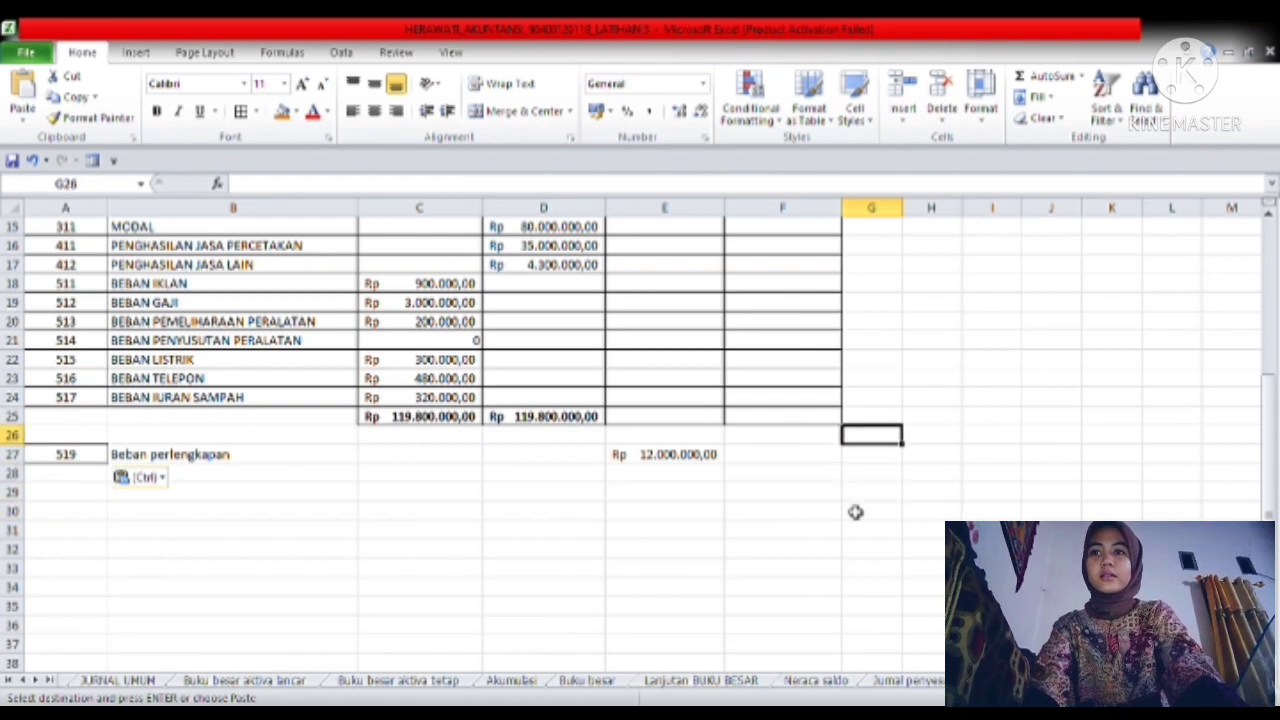
pyautogui.press('Up')
pyautogui.press('Up')
pyautogui.press('Up')
pyautogui.press('Up')
pyautogui.press('Up')
pyautogui.press('Up')
pyautogui.press('Up')
pyautogui.press('Up')
pyautogui.press('Up')
pyautogui.press('Up')
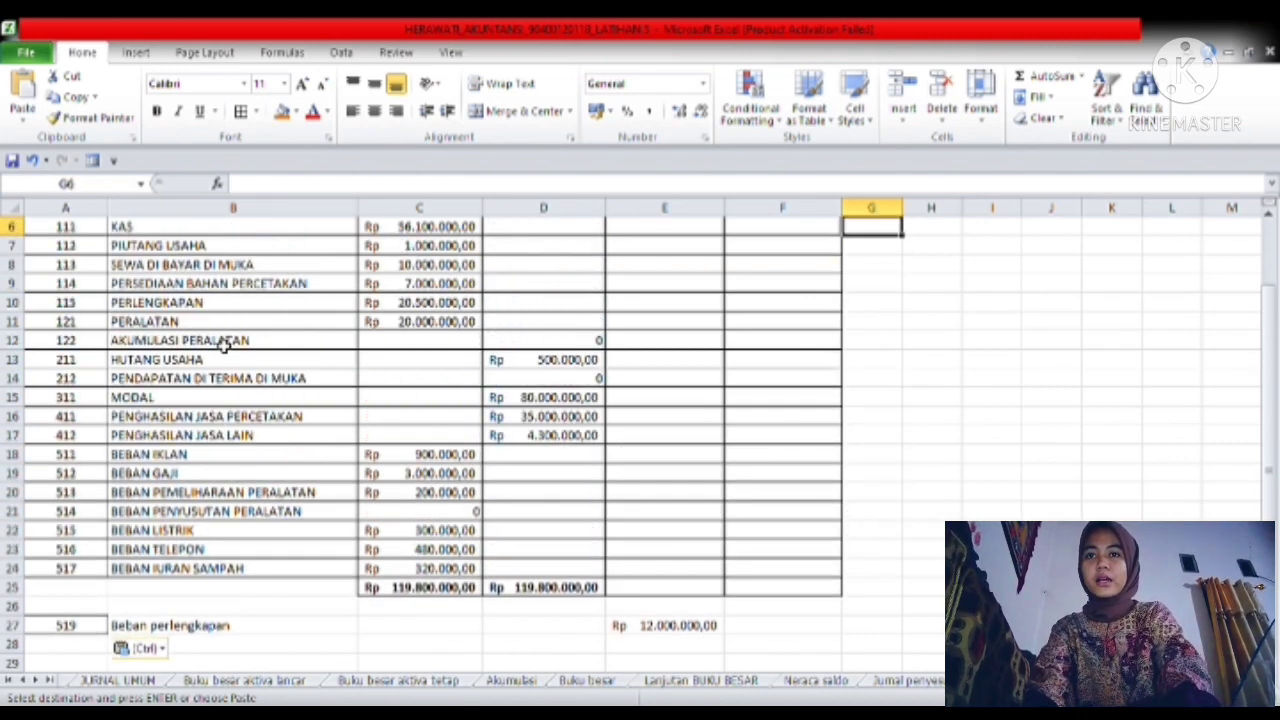
pyautogui.doubleClick(428, 305)
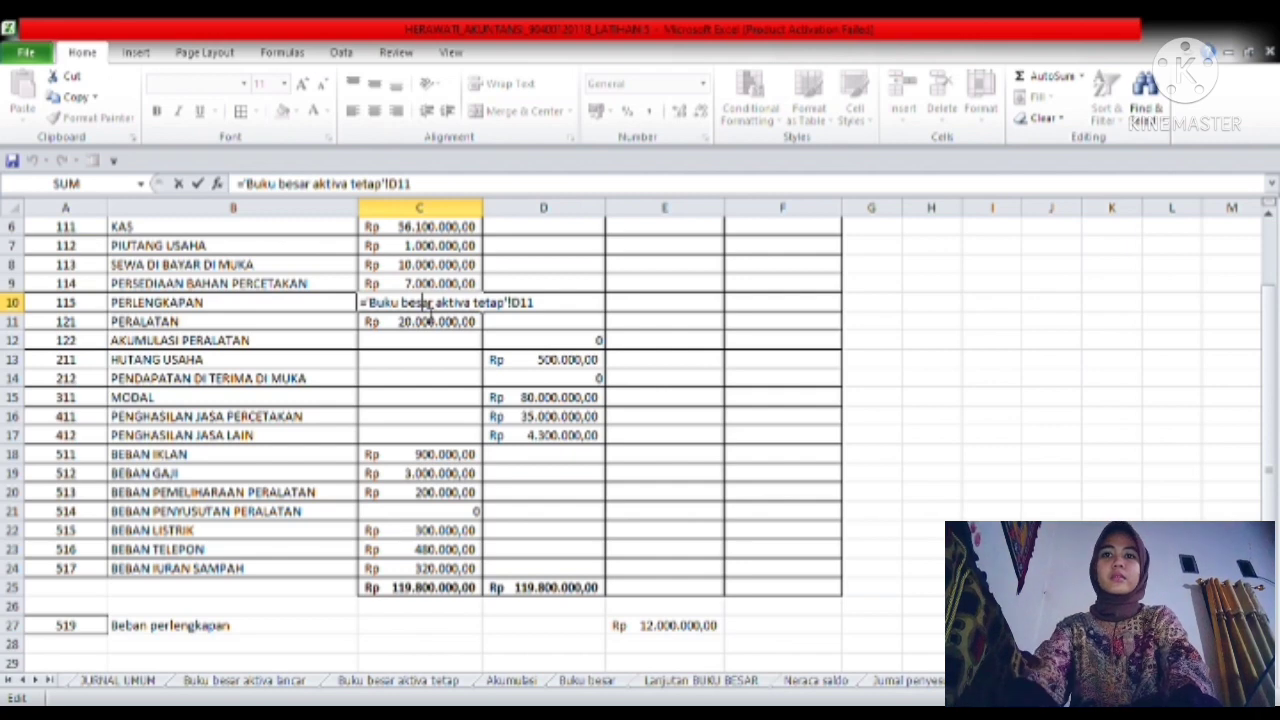
pyautogui.click(869, 398)
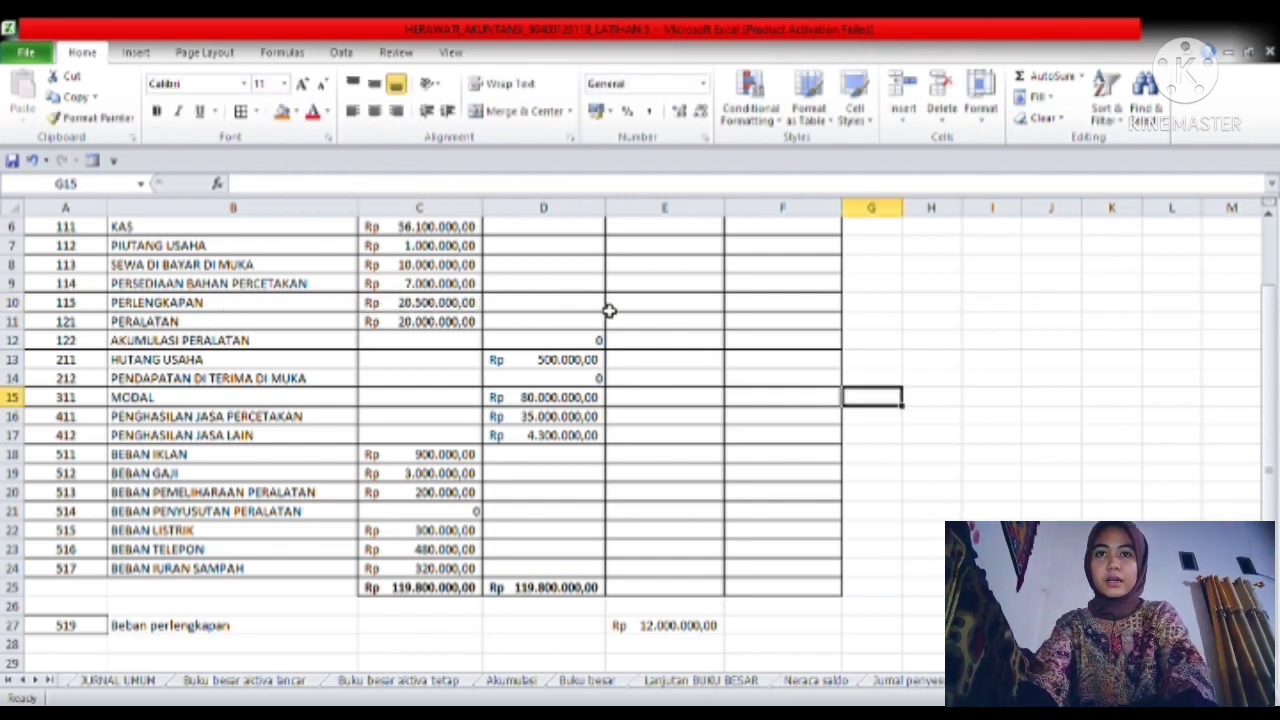
# - Enter 12000000 as the PERLENGKAPAN credit adjustment in F10 and apply the Rp accounting format
pyautogui.click(758, 312)
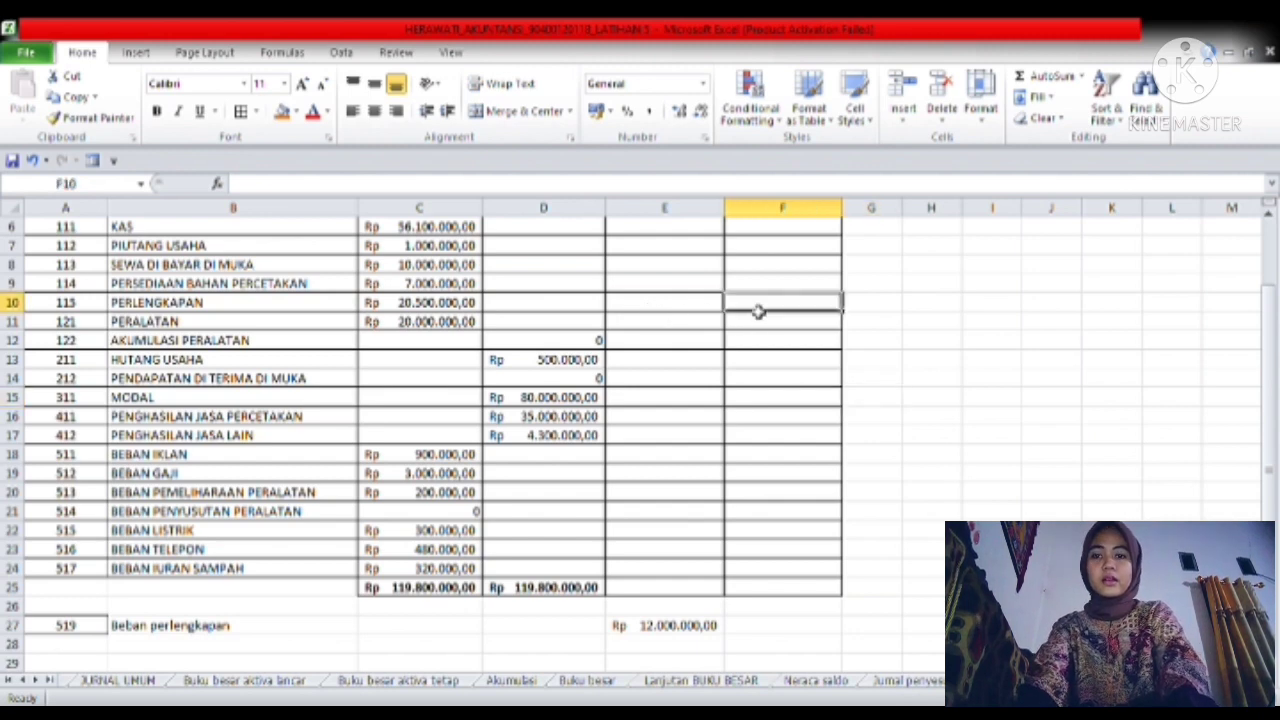
pyautogui.write('12000000')
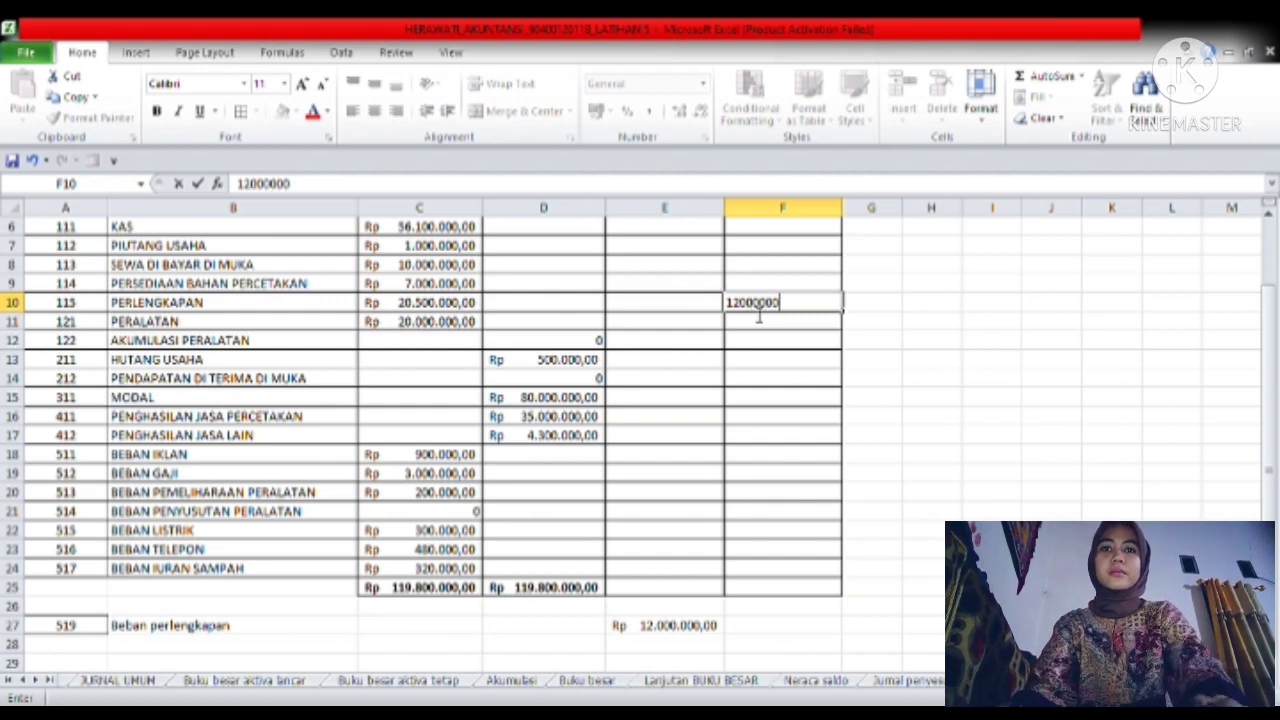
pyautogui.press('Return')
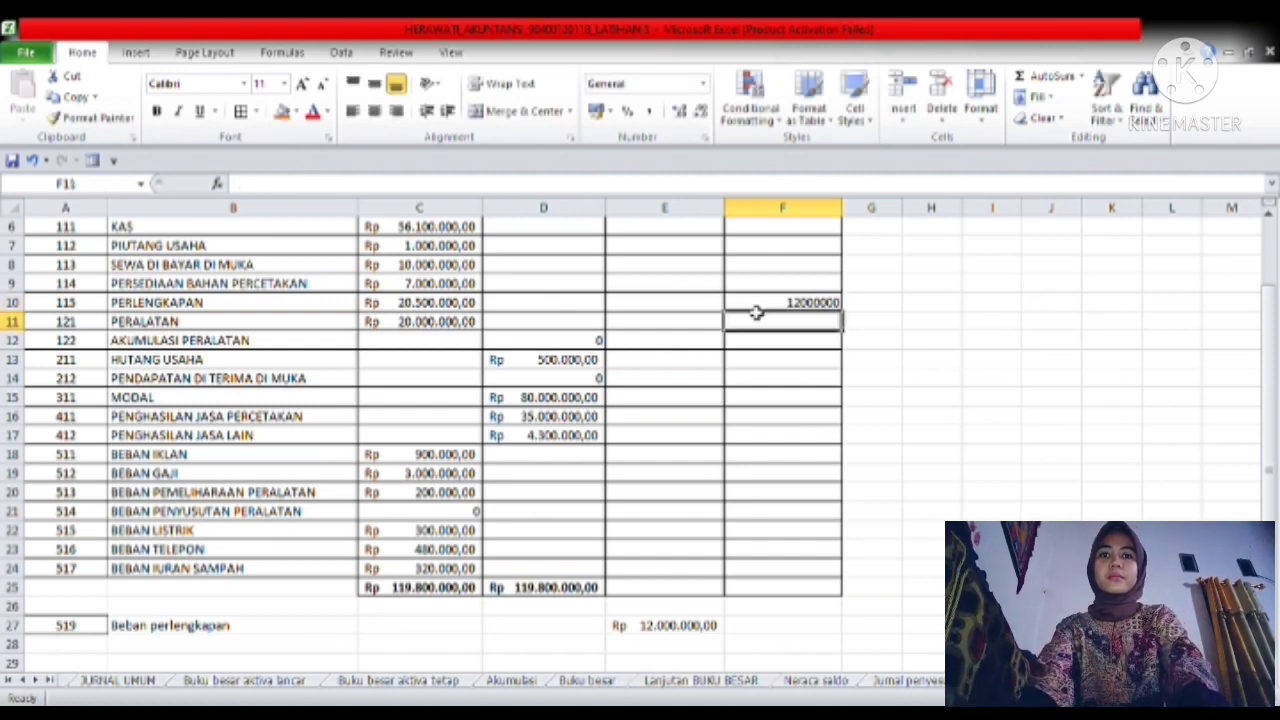
pyautogui.click(755, 305)
pyautogui.click(597, 112)
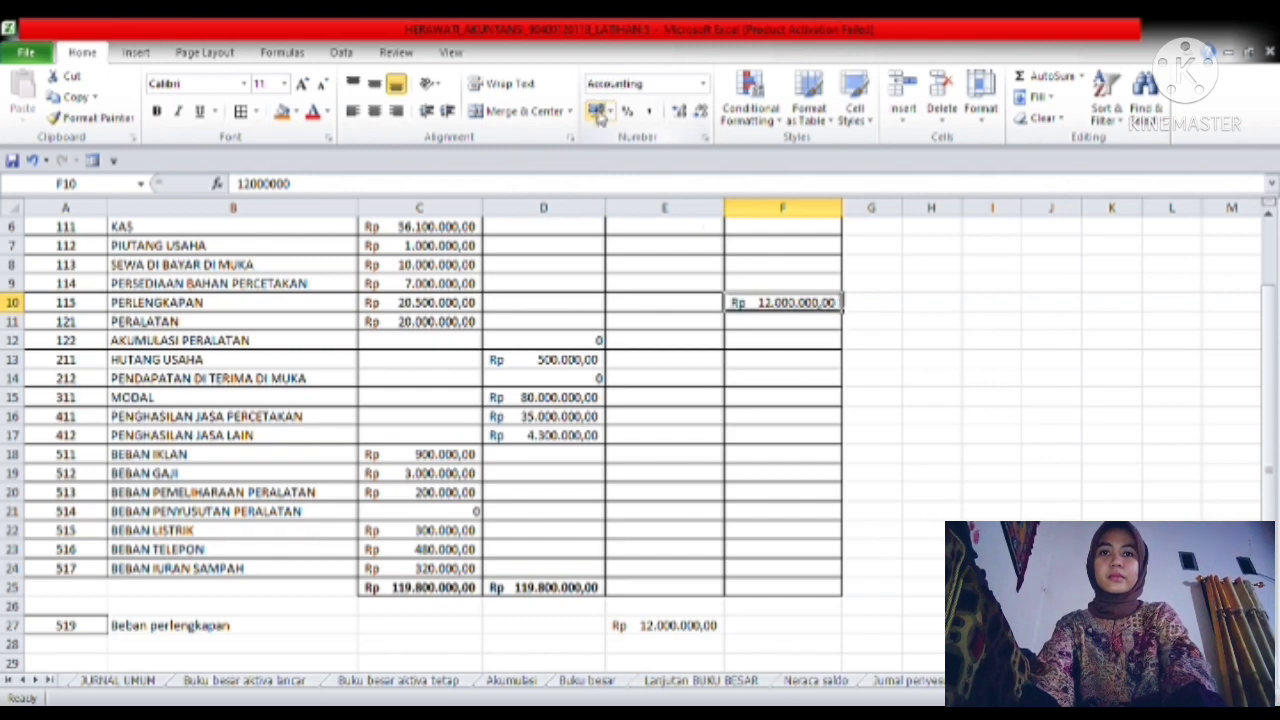
pyautogui.click(895, 325)
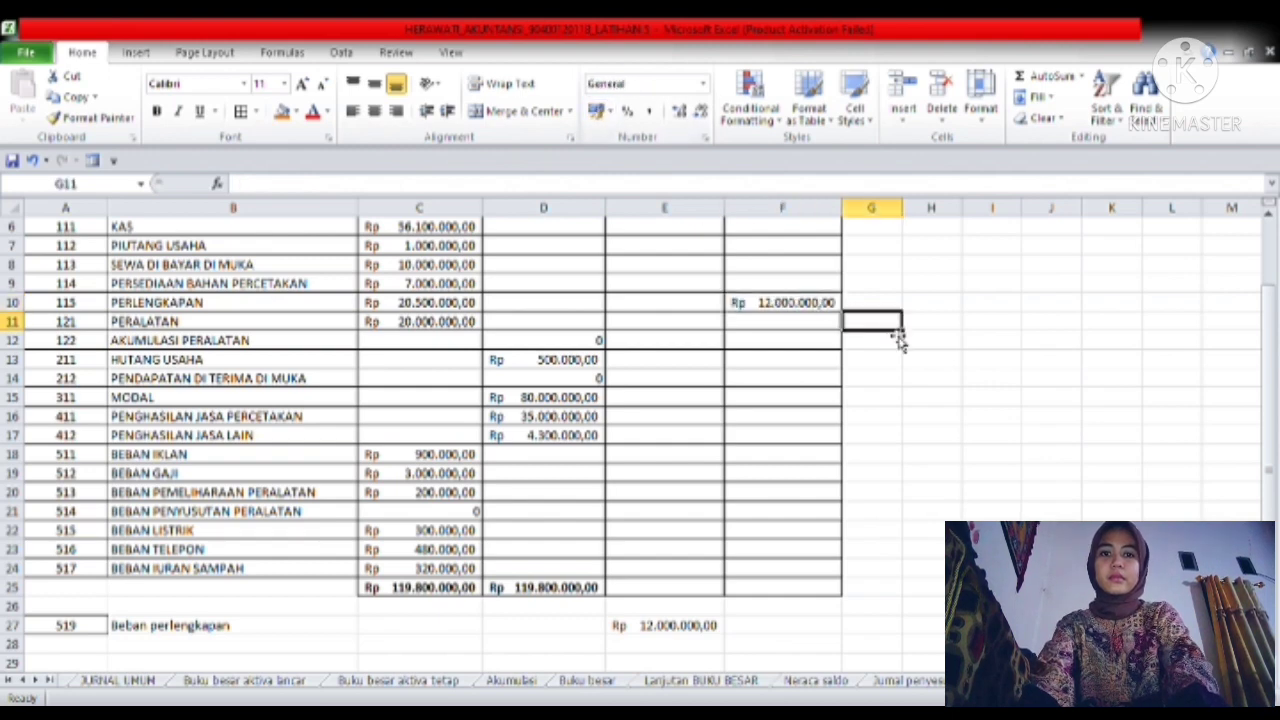
# - Check the next entry on the Jurnal penyesuaian sheet and add the account name Beban sewa in B28 of NERACA LAJUR
pyautogui.click(907, 681)
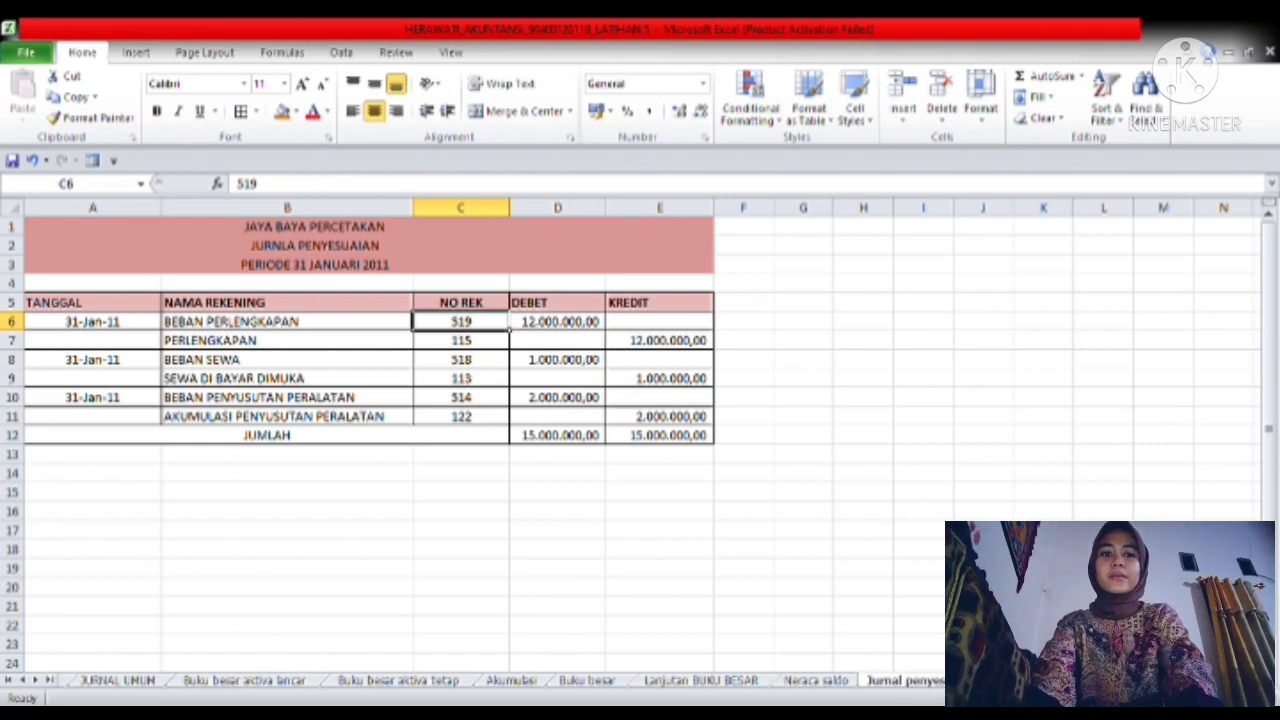
pyautogui.click(1014, 681)
pyautogui.press('Down')
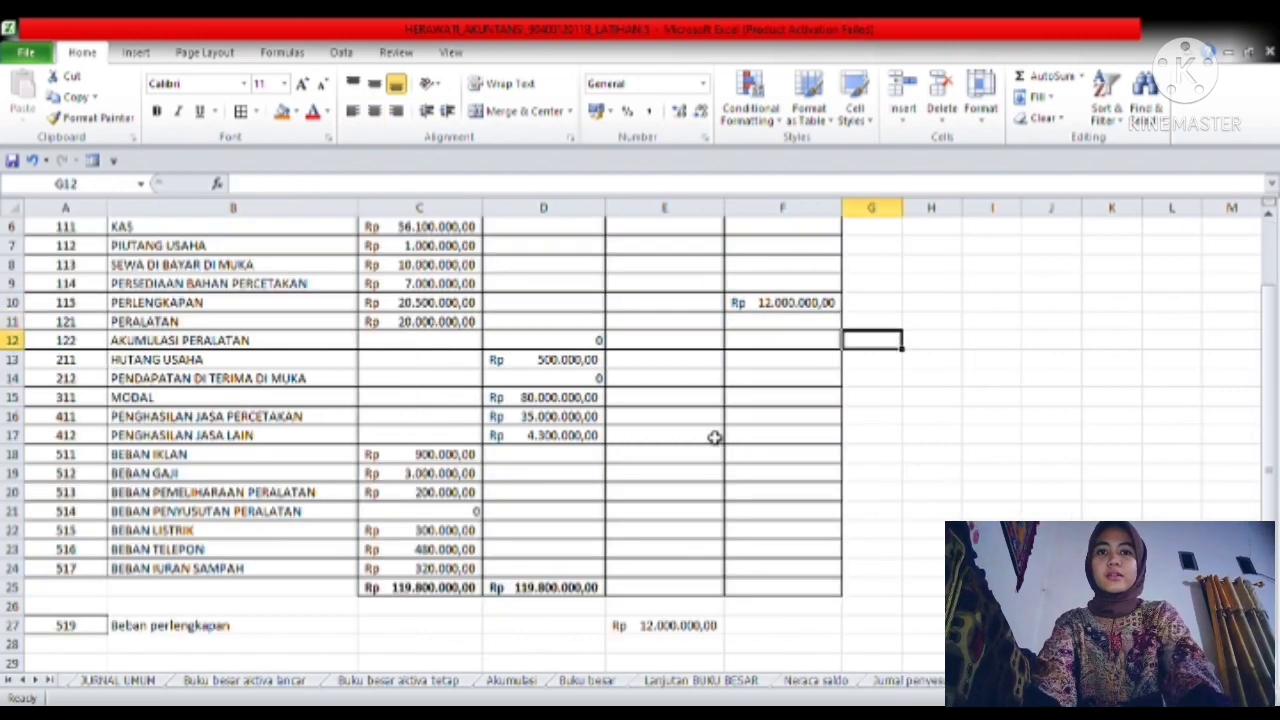
pyautogui.press('Down')
pyautogui.press('Down')
pyautogui.press('Down')
pyautogui.press('Down')
pyautogui.press('Down')
pyautogui.press('Down')
pyautogui.press('Down')
pyautogui.press('Down')
pyautogui.press('Down')
pyautogui.press('Down')
pyautogui.press('Down')
pyautogui.press('Down')
pyautogui.press('Down')
pyautogui.press('Down')
pyautogui.press('Down')
pyautogui.press('Down')
pyautogui.press('Down')
pyautogui.press('Down')
pyautogui.press('Down')
pyautogui.press('Down')
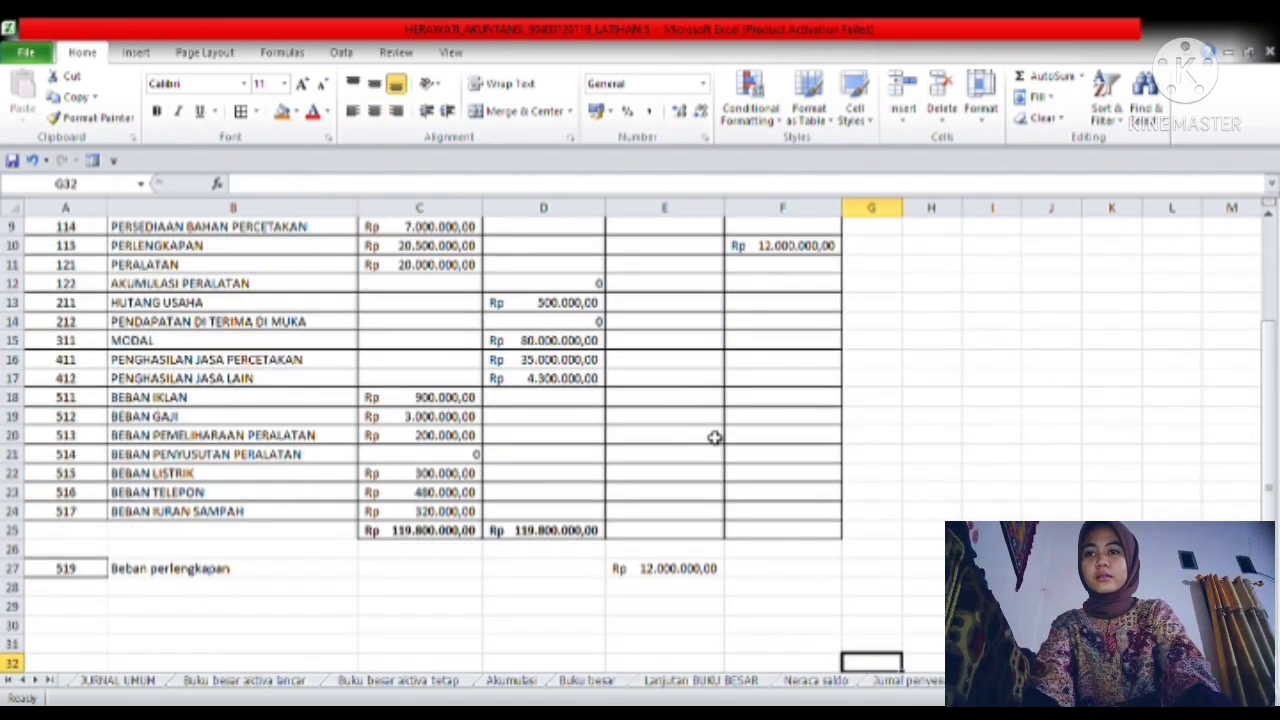
pyautogui.press('Down')
pyautogui.press('Down')
pyautogui.press('Down')
pyautogui.press('Down')
pyautogui.press('Down')
pyautogui.press('Down')
pyautogui.press('Down')
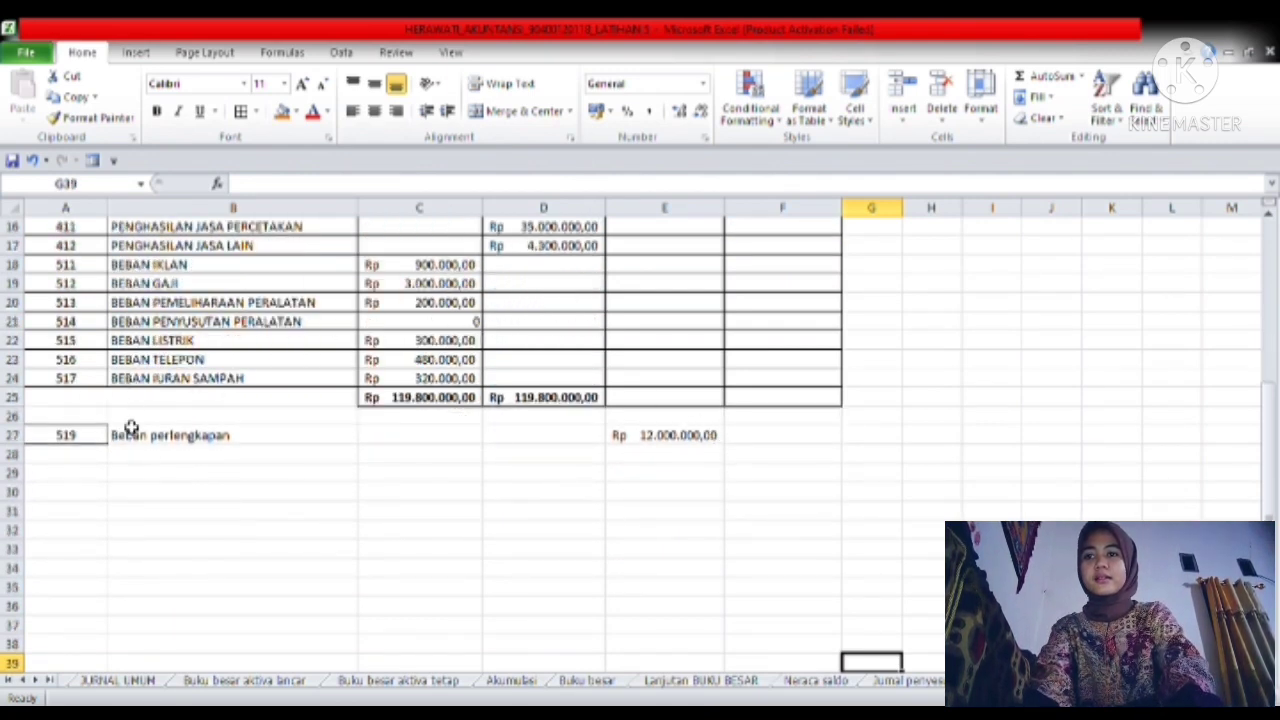
pyautogui.click(160, 459)
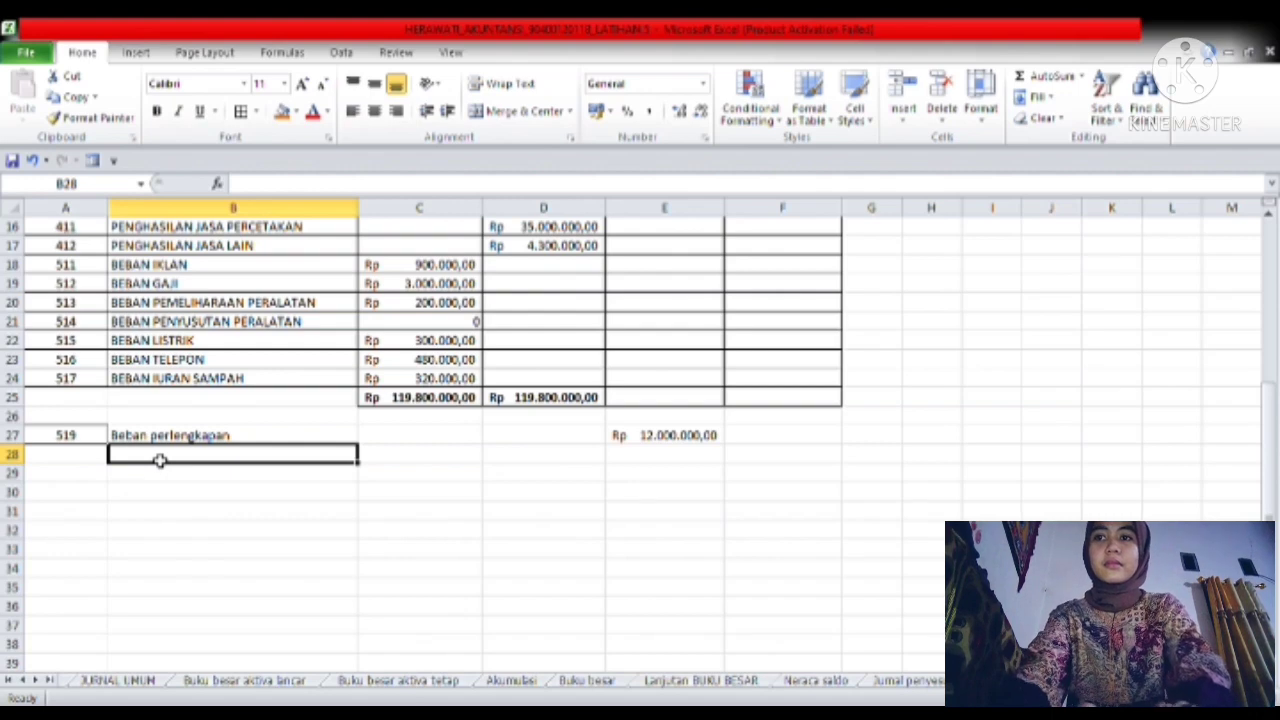
pyautogui.write('B')
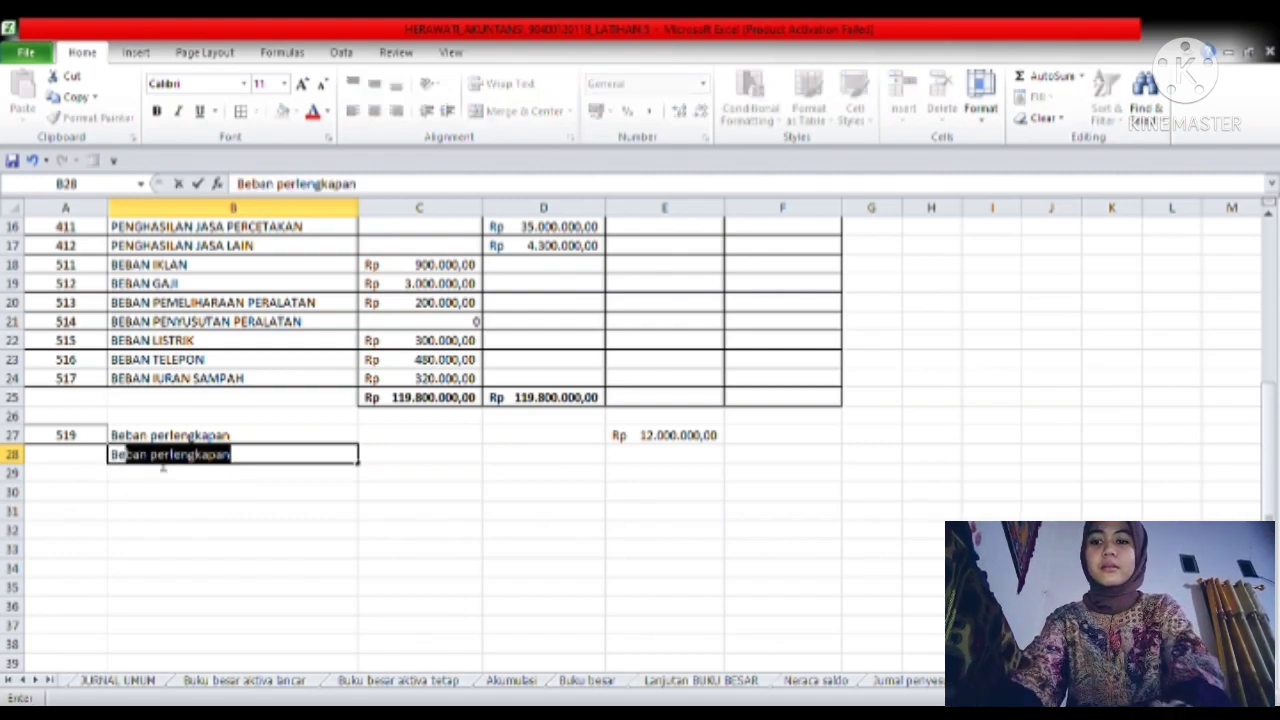
pyautogui.write('eban sew')
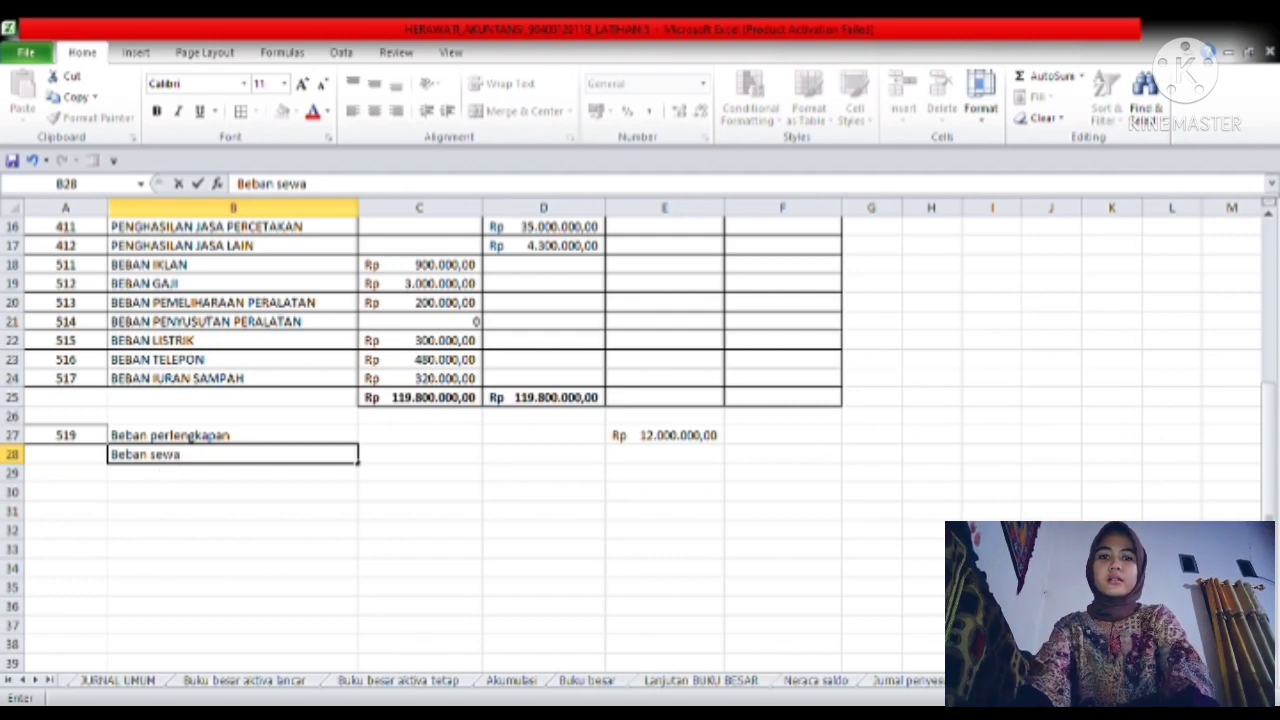
pyautogui.write('a')
# - Copy account number 518 for Beban sewa from the Jurnal penyesuaian sheet into A28 of NERACA LAJUR
pyautogui.click(908, 680)
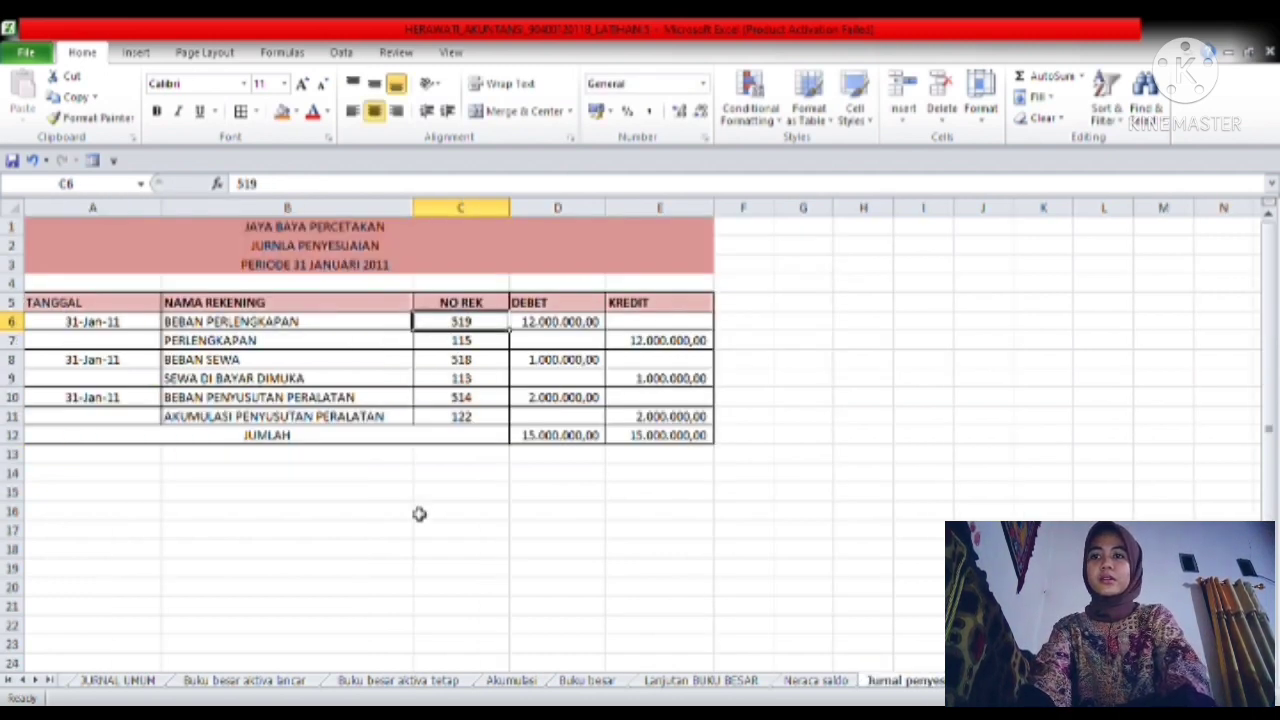
pyautogui.click(448, 366)
pyautogui.hotkey('ctrl', 'c')
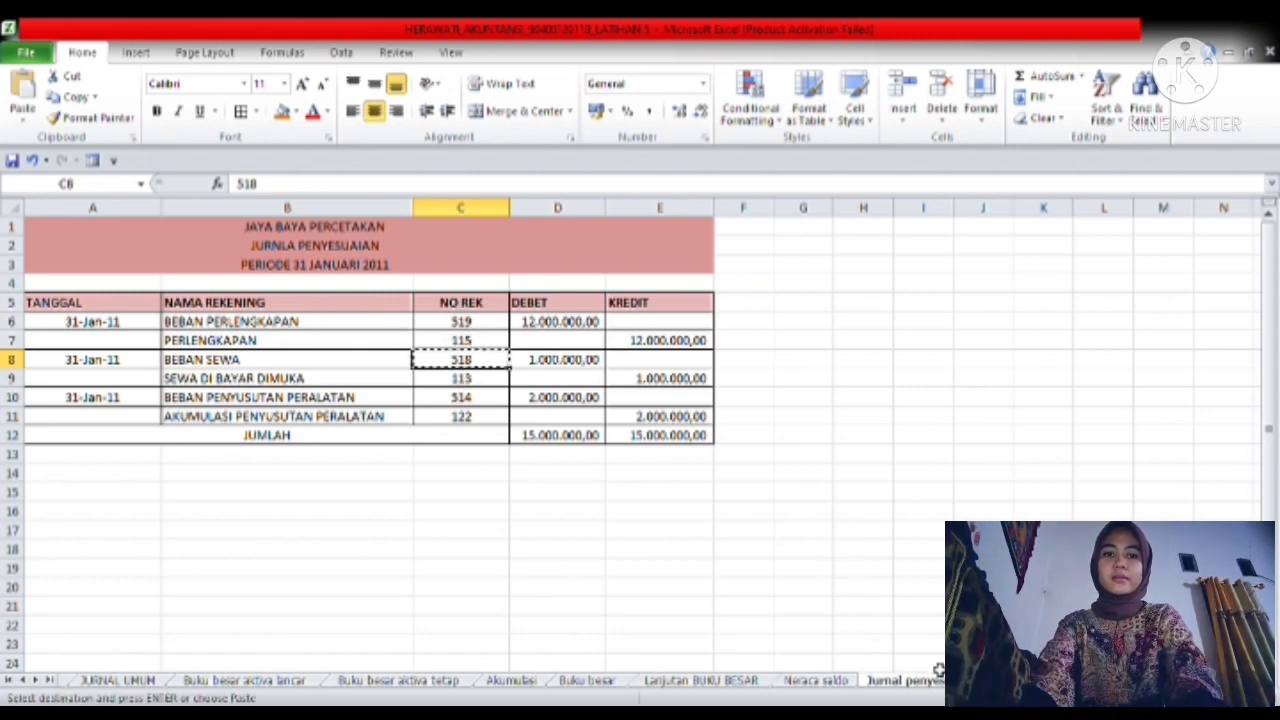
pyautogui.click(1008, 681)
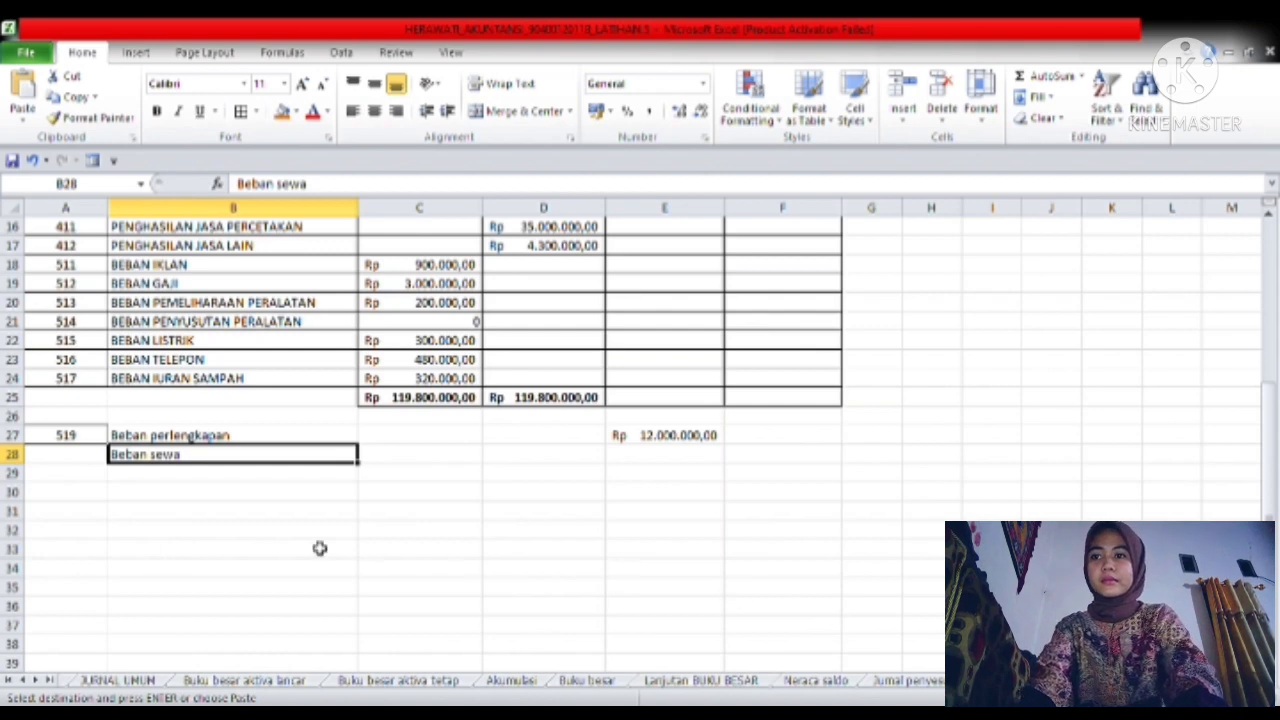
pyautogui.click(55, 461)
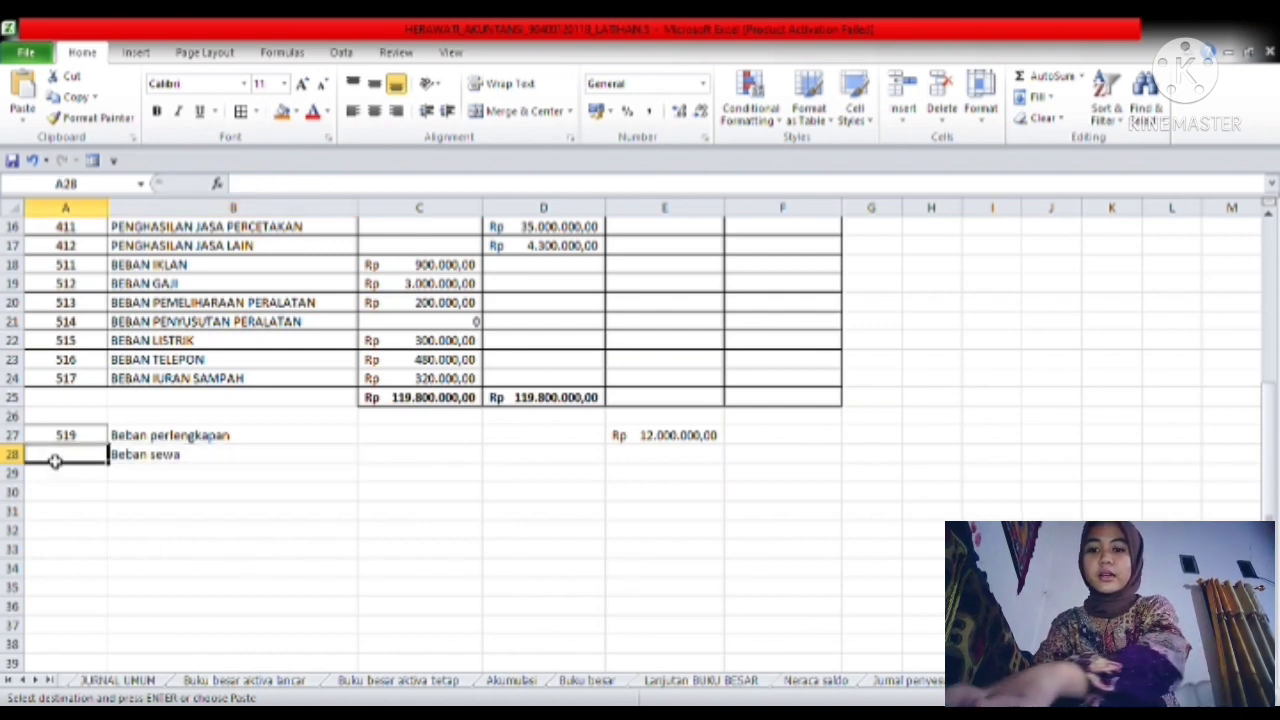
pyautogui.hotkey('ctrl', 'v')
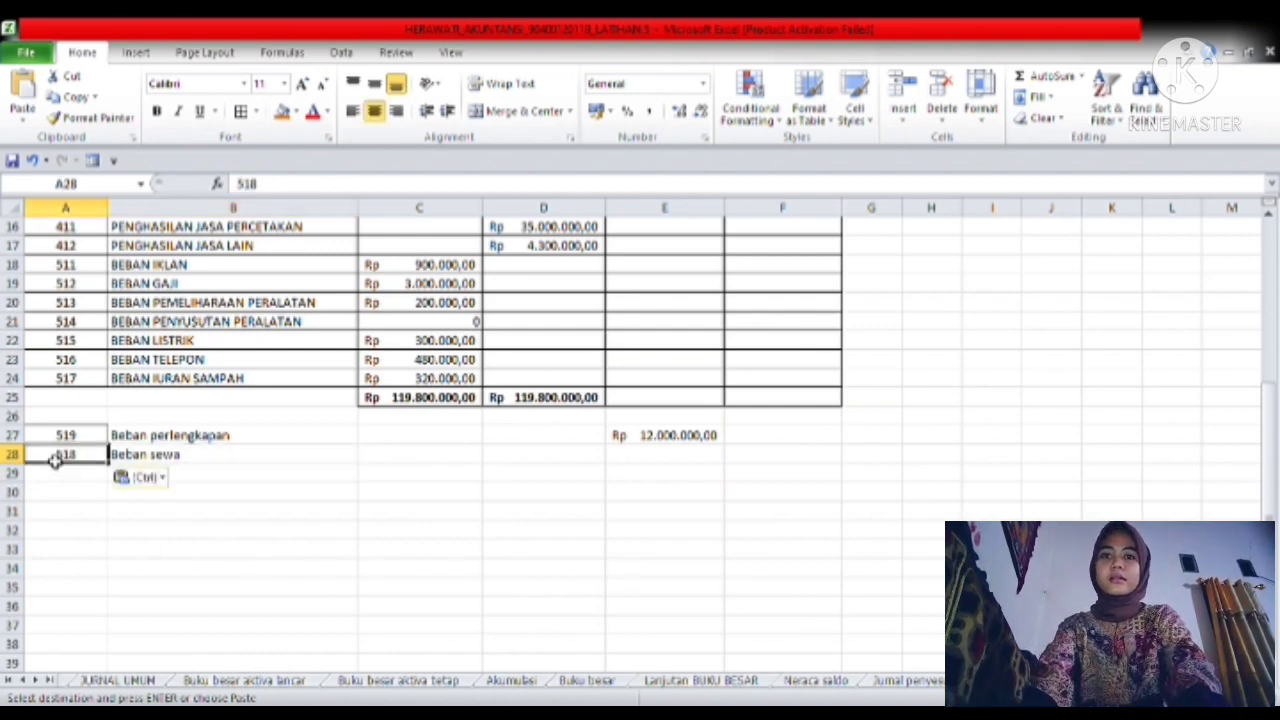
# - Copy the Beban sewa debit of 1000000 from the Jurnal penyesuaian sheet into E28 of NERACA LAJUR and apply the Rp accounting format
pyautogui.click(890, 682)
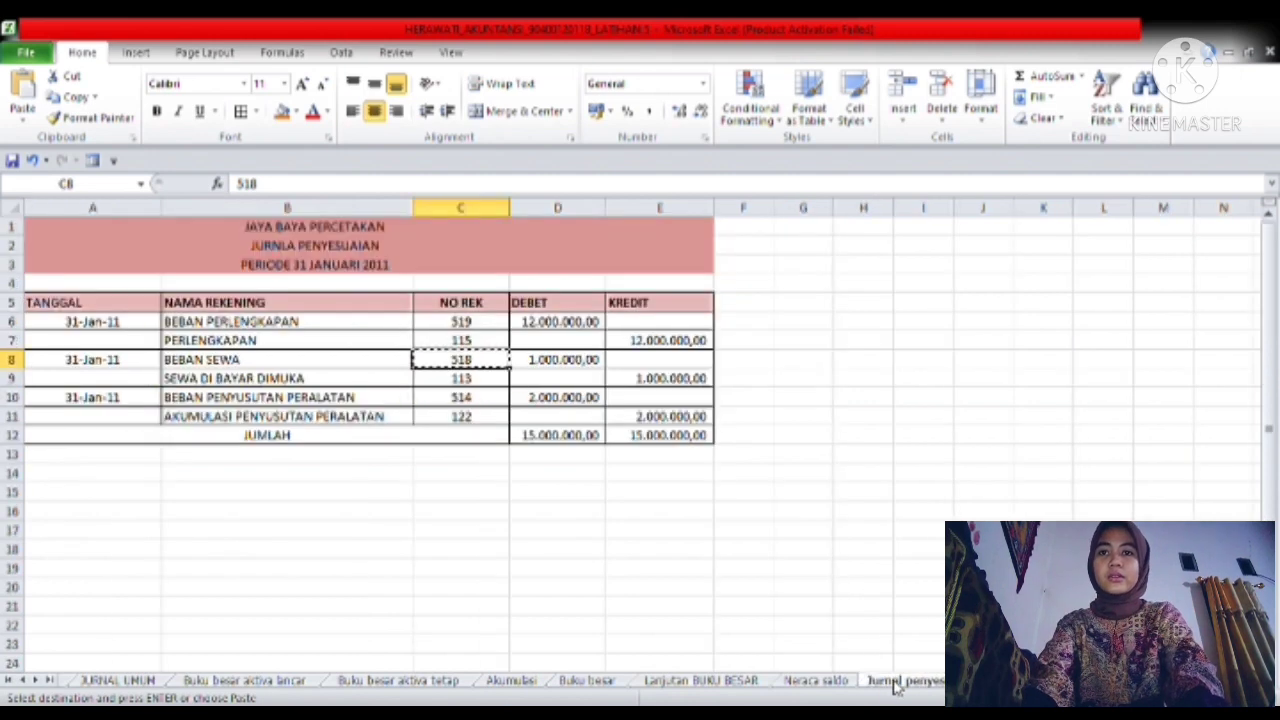
pyautogui.click(565, 372)
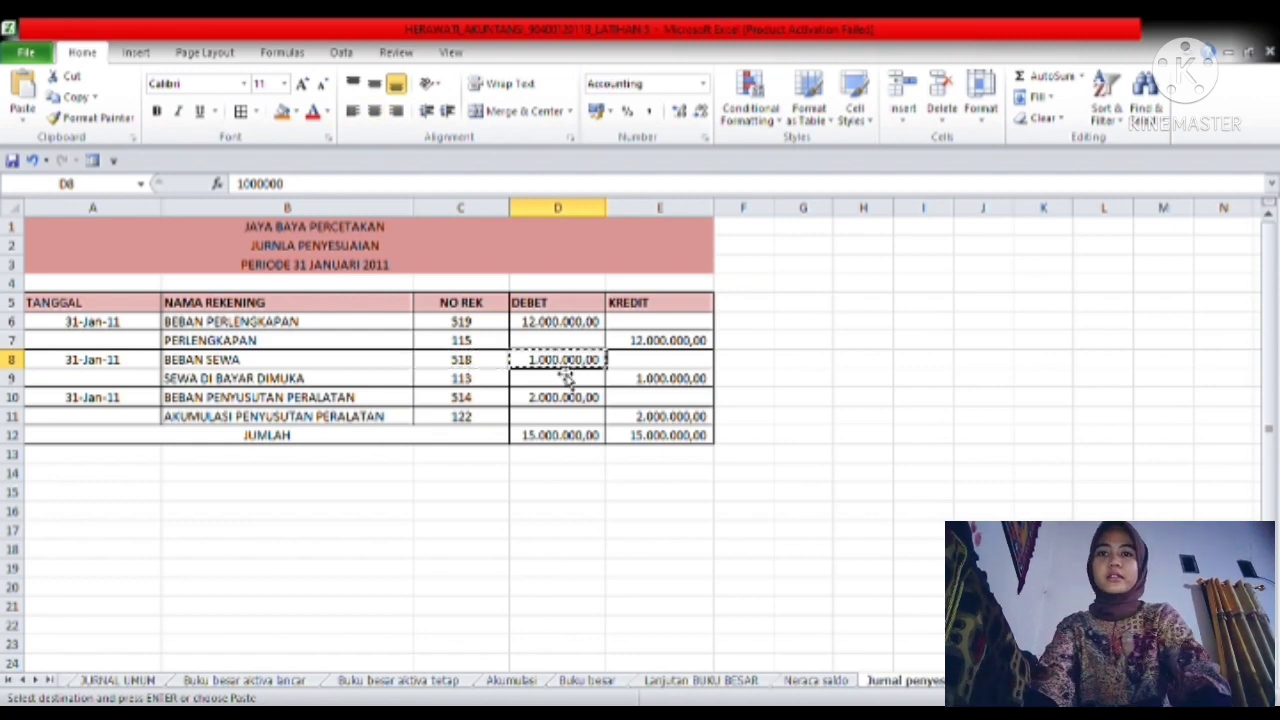
pyautogui.hotkey('ctrl', 'c')
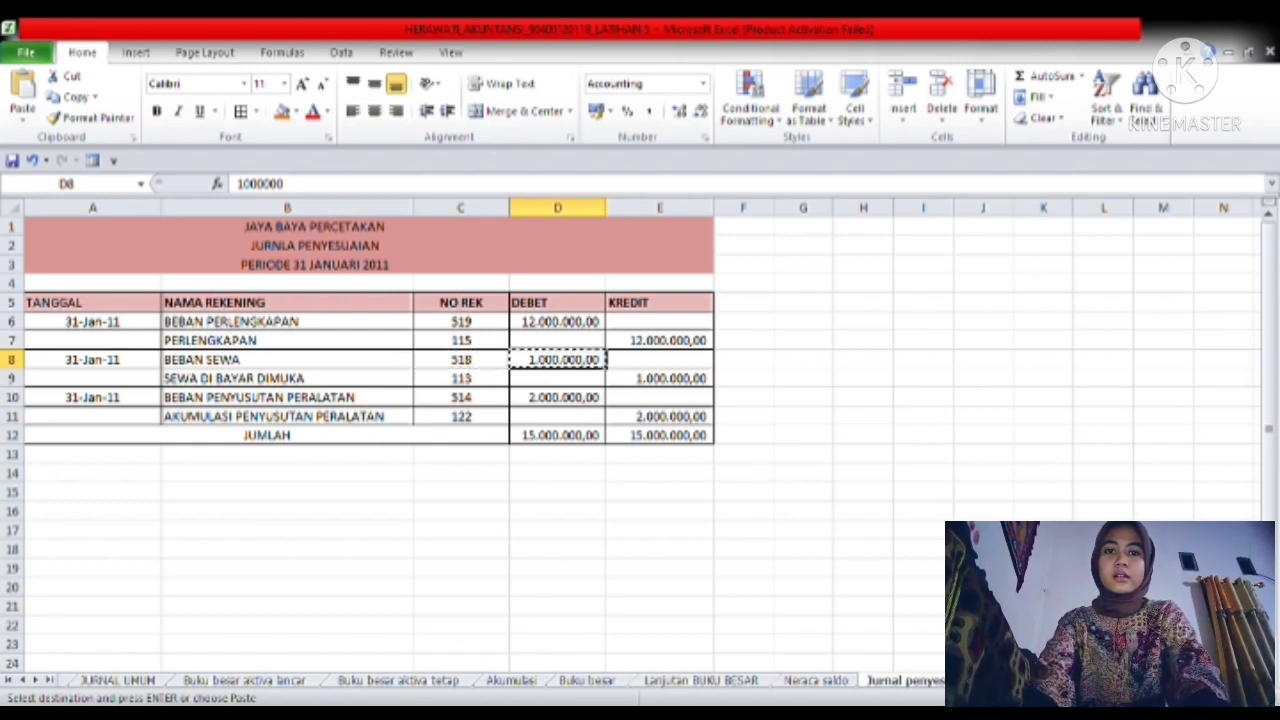
pyautogui.hotkey('ctrl', 'pagedown')
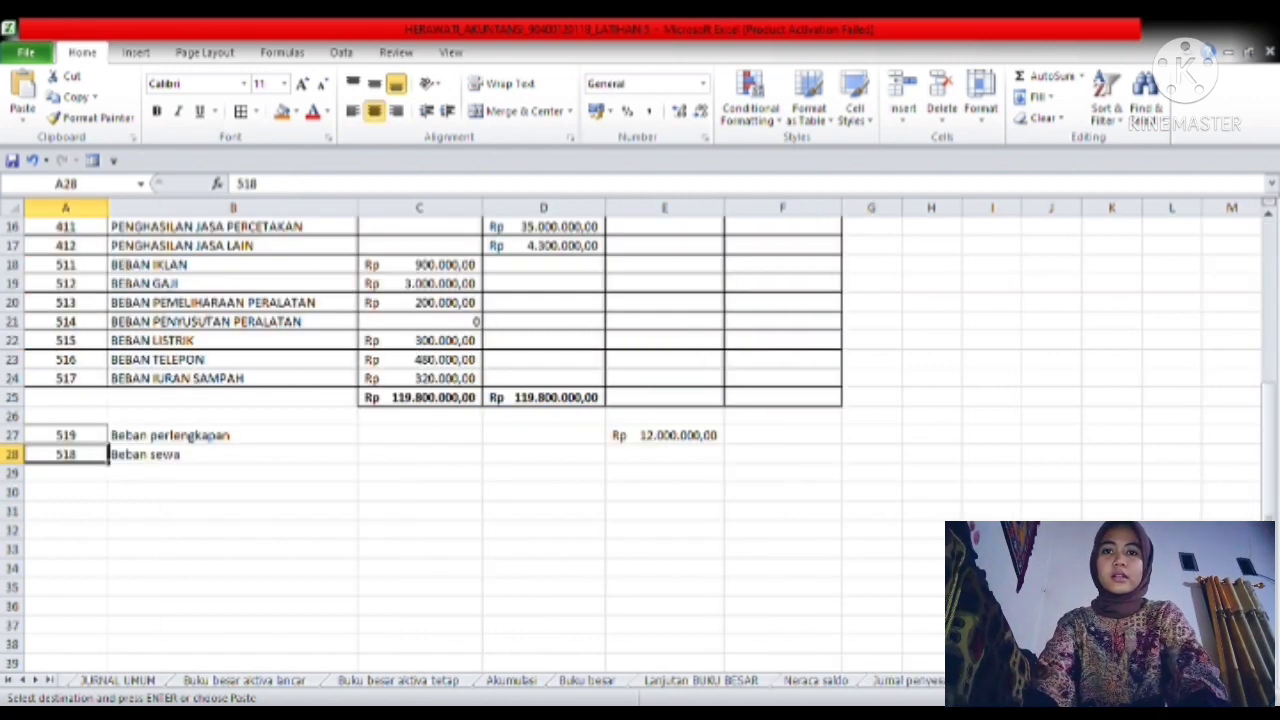
pyautogui.click(670, 456)
pyautogui.hotkey('ctrl', 'v')
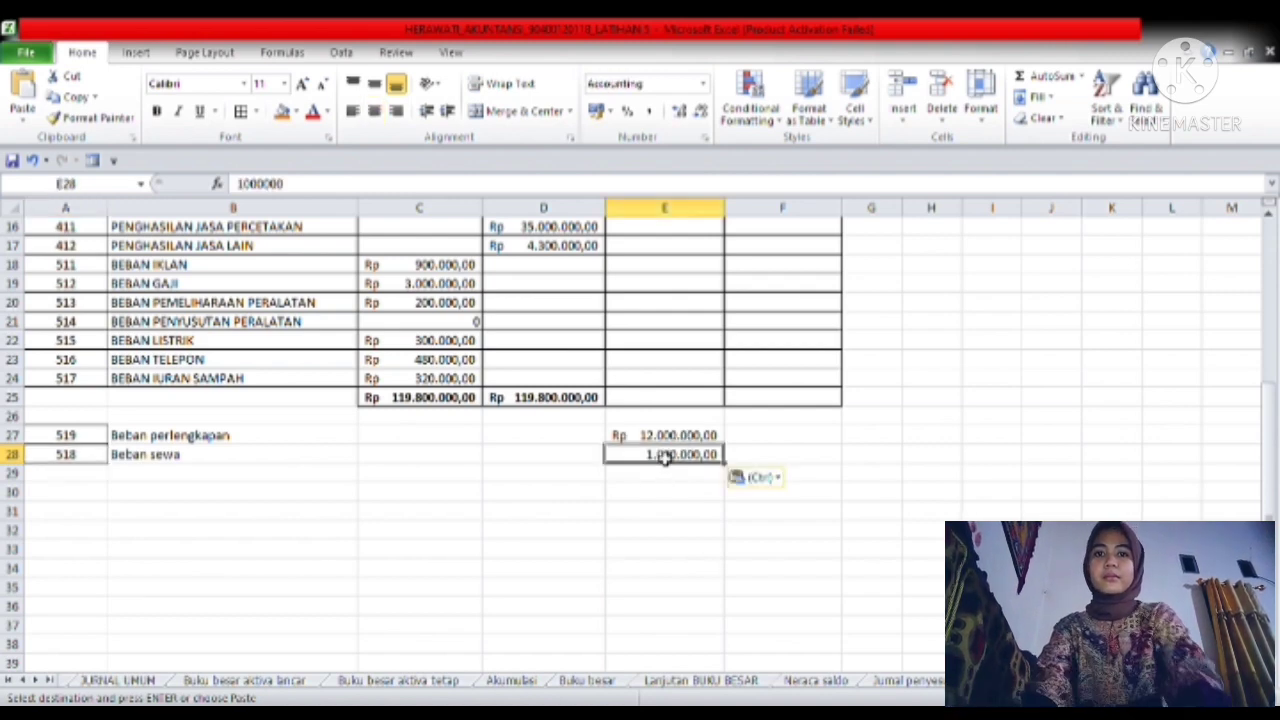
pyautogui.click(597, 112)
pyautogui.click(767, 495)
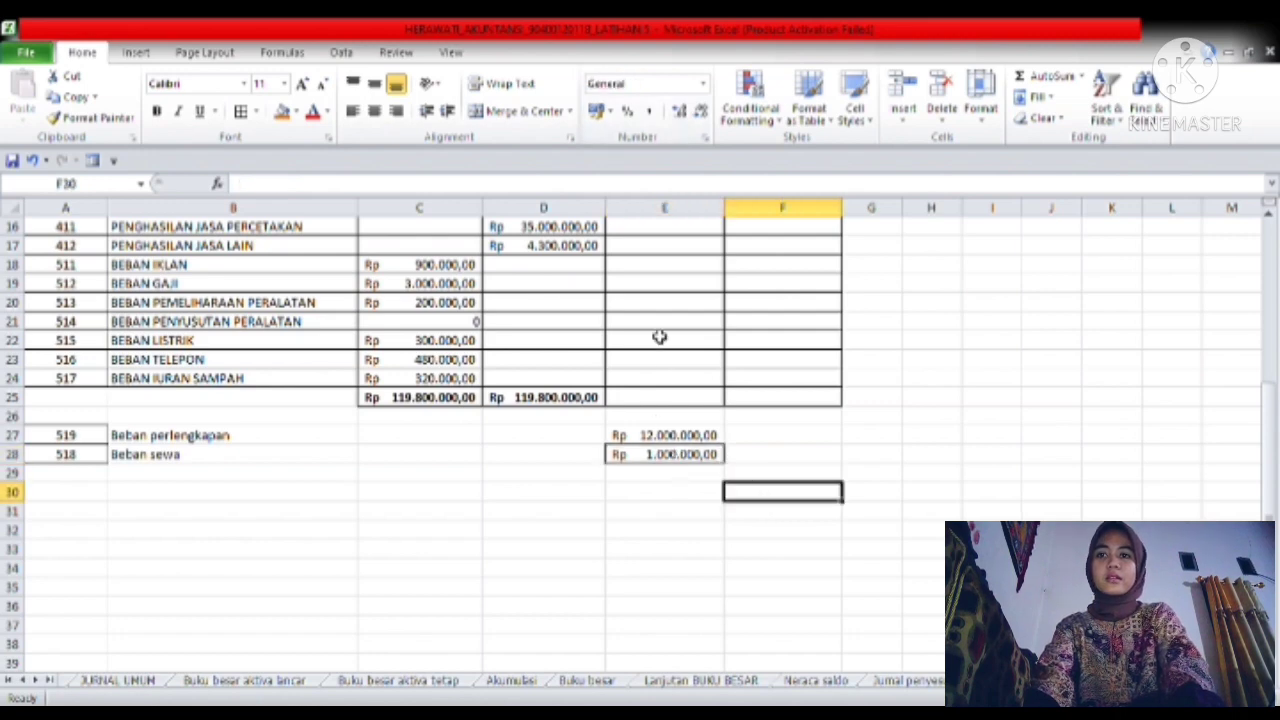
# - Look up the prepaid rent adjustment in Jurnal penyesuaian and enter 1000000 as the SEWA DI BAYAR DI MUKA credit in F8, in Rp accounting format
pyautogui.click(929, 684)
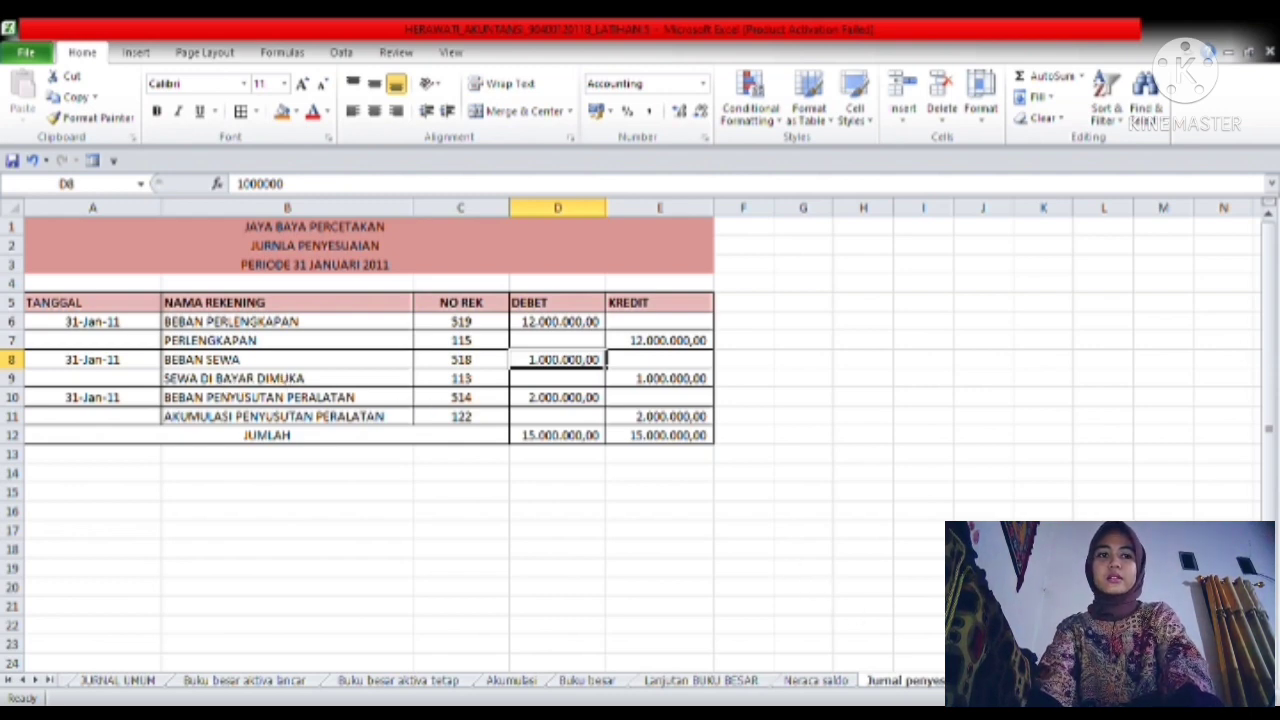
pyautogui.click(816, 680)
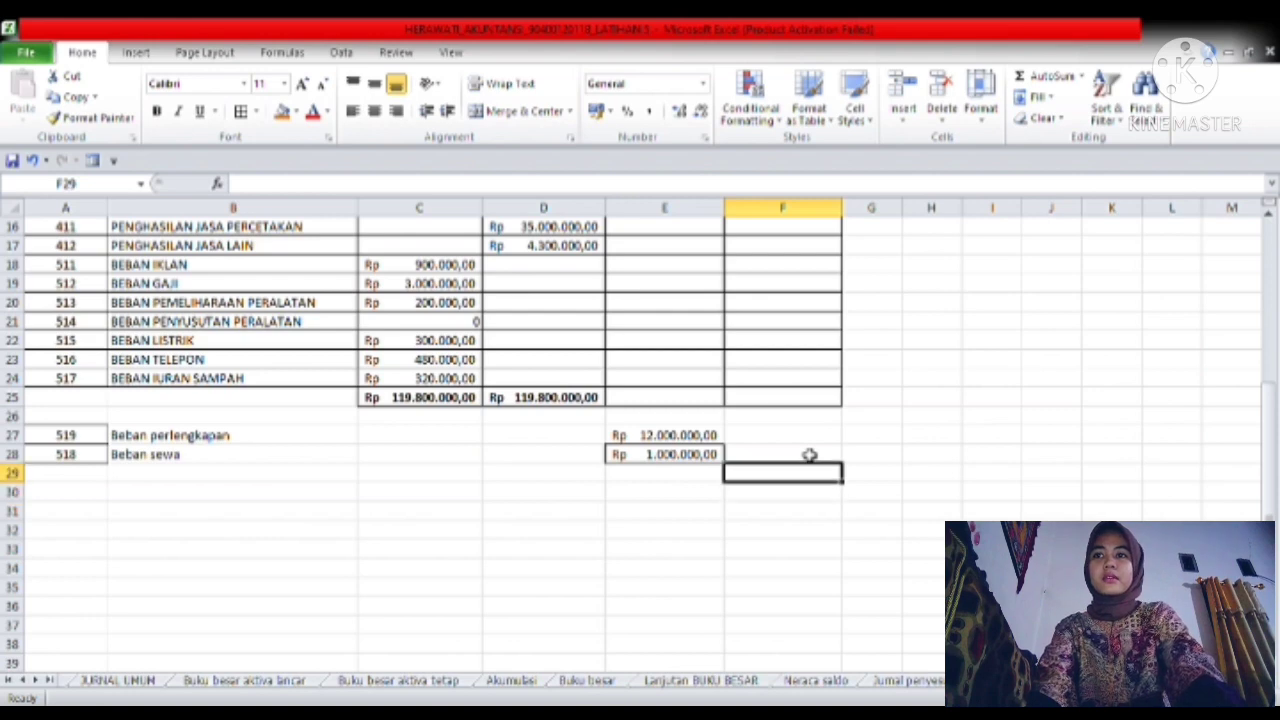
pyautogui.press('Up')
pyautogui.press('Up')
pyautogui.press('Up')
pyautogui.press('Up')
pyautogui.press('Up')
pyautogui.press('Up')
pyautogui.press('Up')
pyautogui.press('Up')
pyautogui.press('Up')
pyautogui.press('Up')
pyautogui.press('Up')
pyautogui.press('Up')
pyautogui.press('Up')
pyautogui.press('Up')
pyautogui.press('Up')
pyautogui.press('Up')
pyautogui.press('Up')
pyautogui.press('Up')
pyautogui.press('Up')
pyautogui.press('Up')
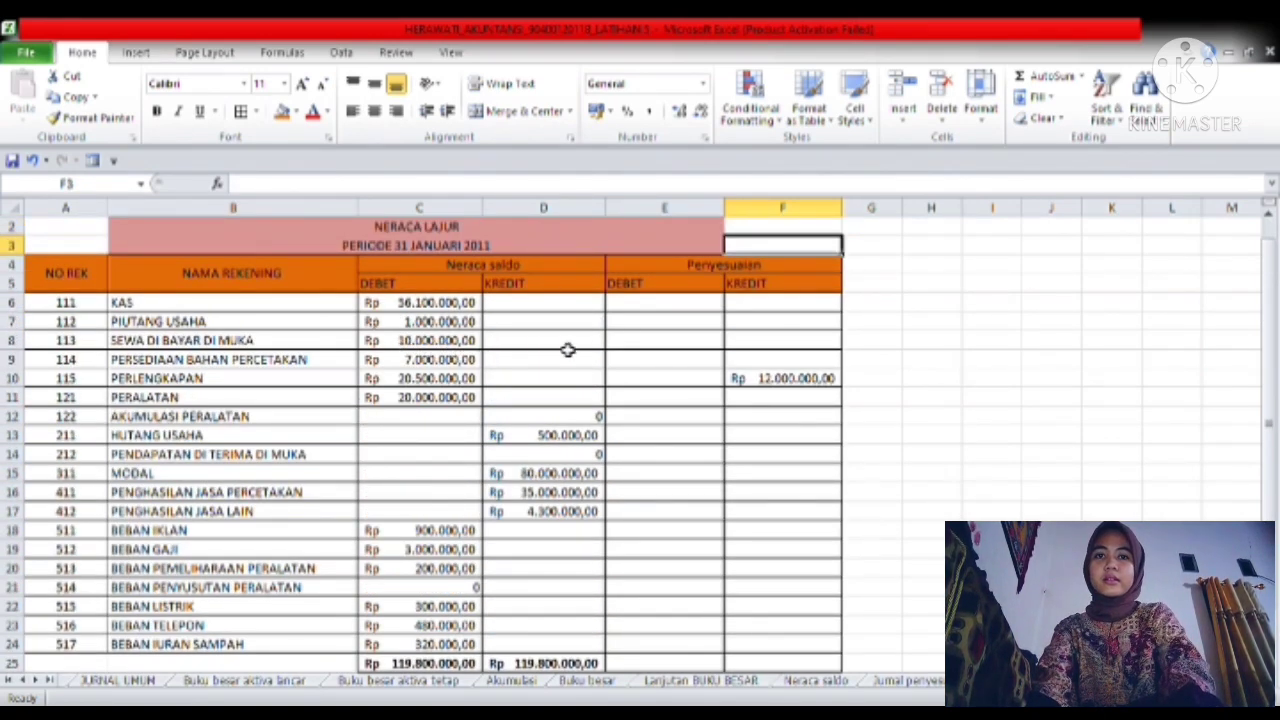
pyautogui.click(760, 345)
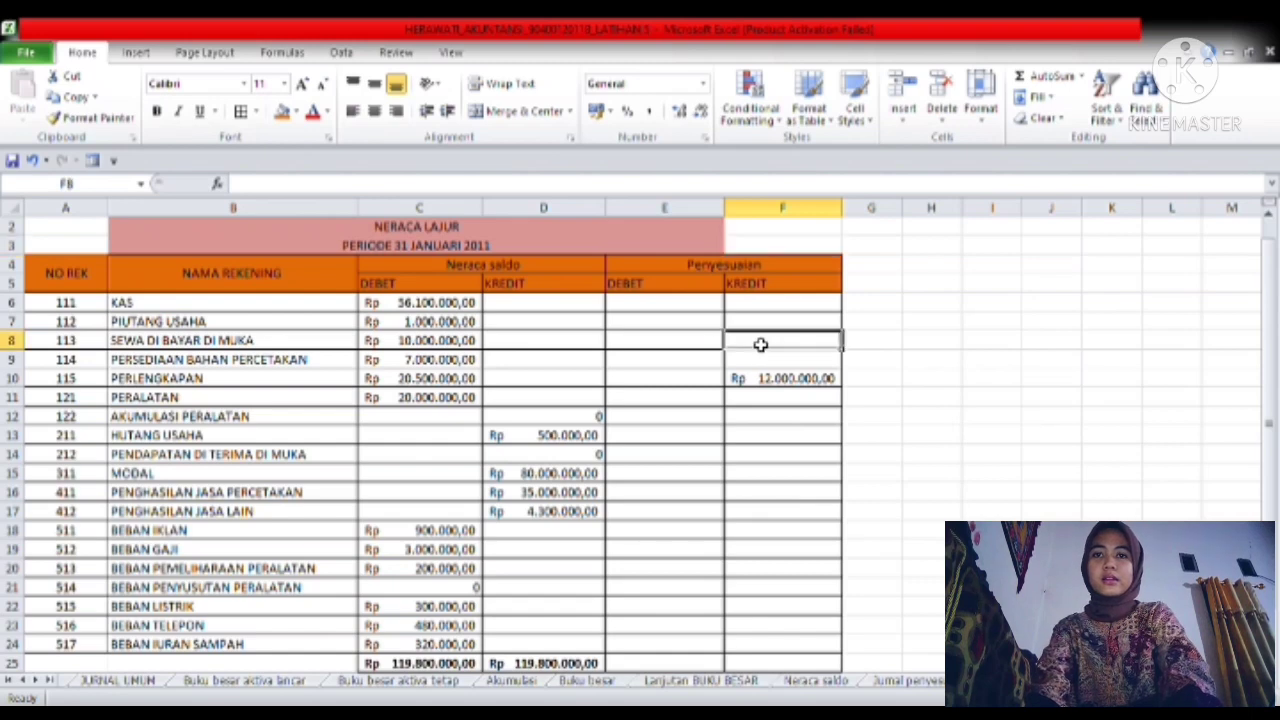
pyautogui.click(880, 681)
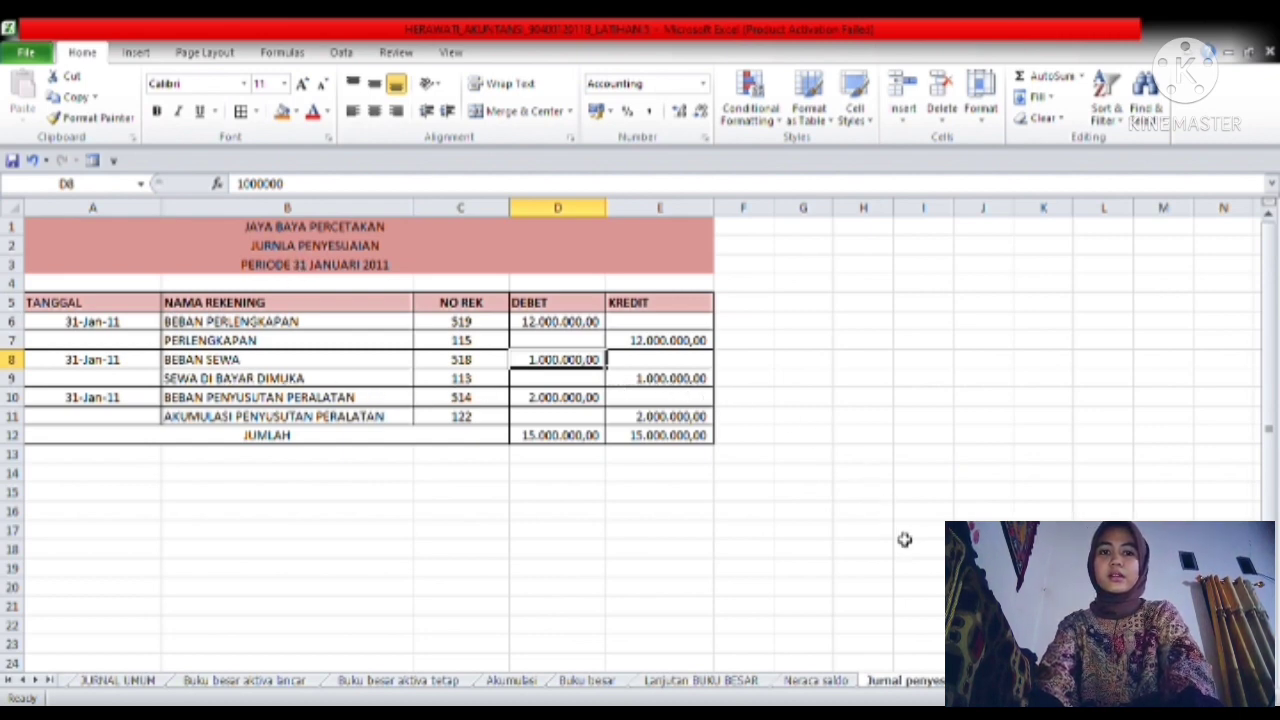
pyautogui.hotkey('ctrl', 'pagedown')
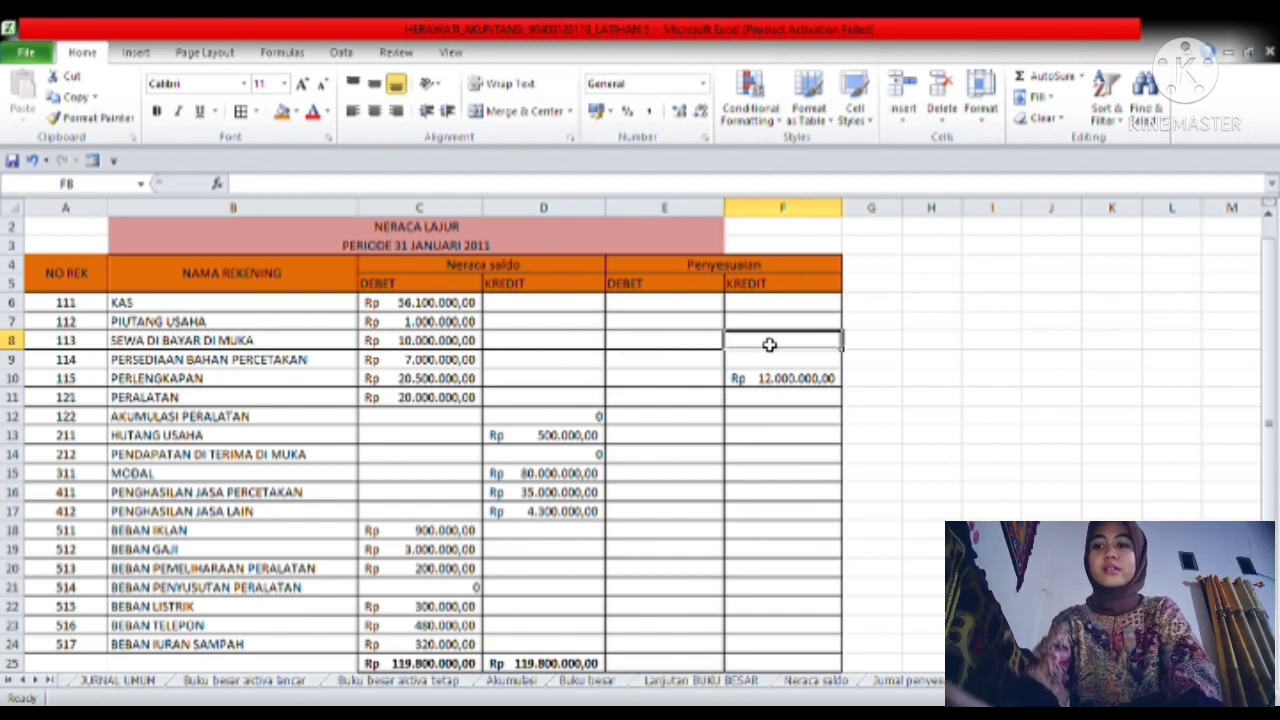
pyautogui.write('1')
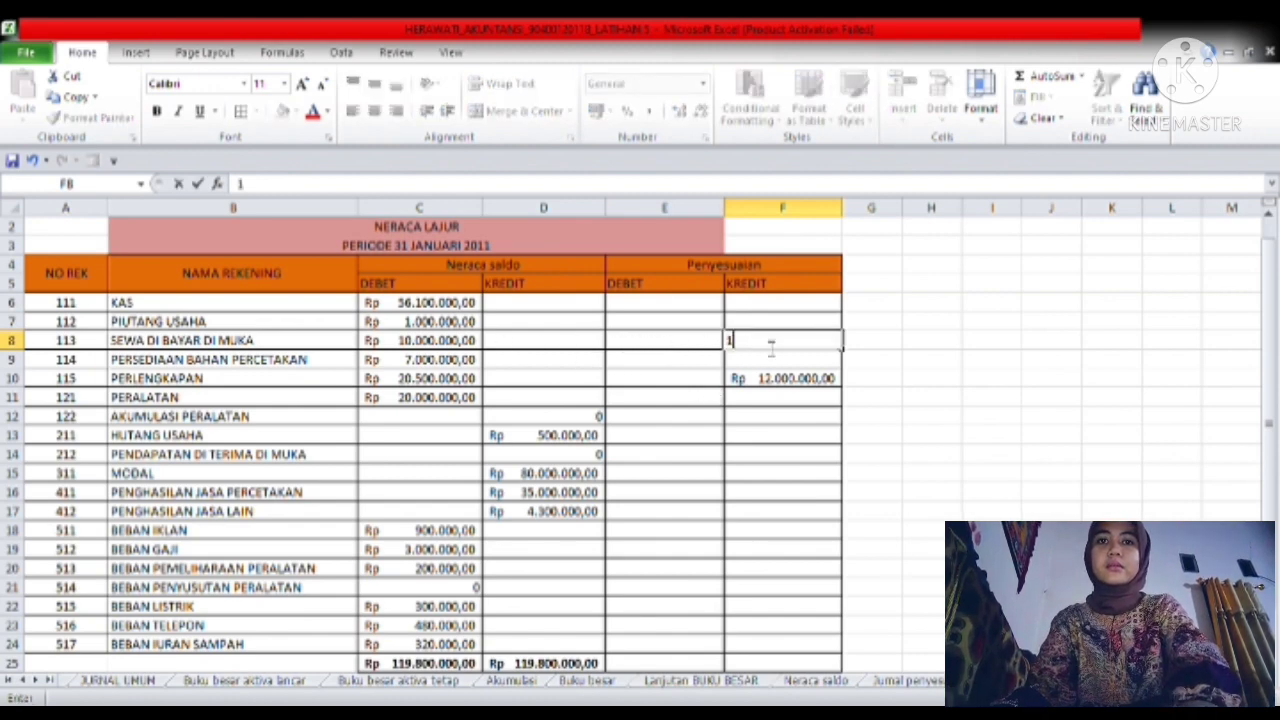
pyautogui.write('000000')
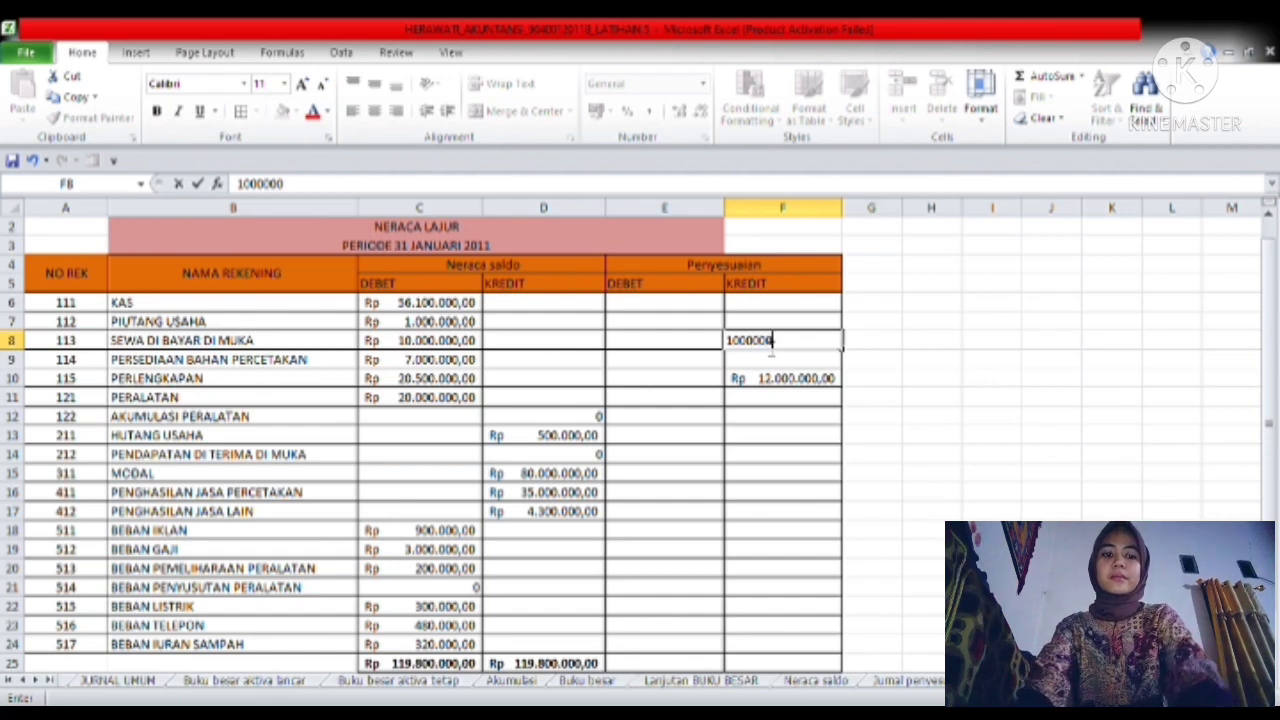
pyautogui.hotkey('ctrl', 'Return')
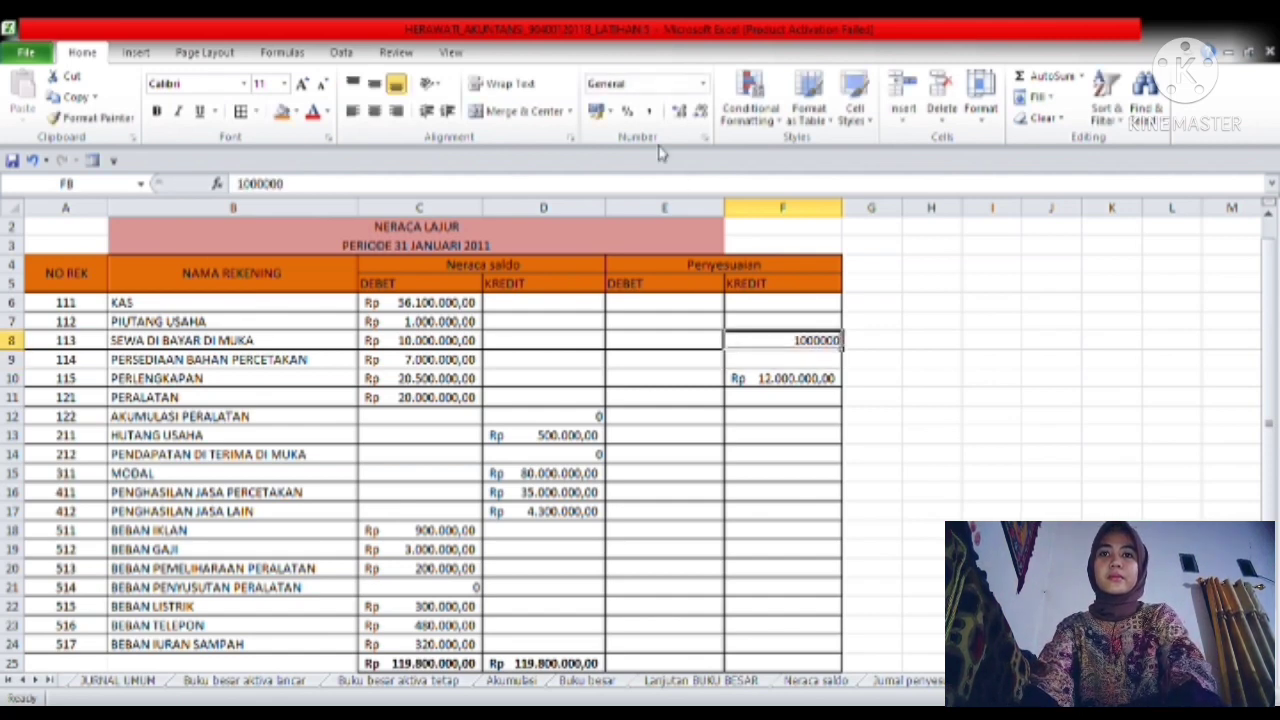
pyautogui.click(594, 111)
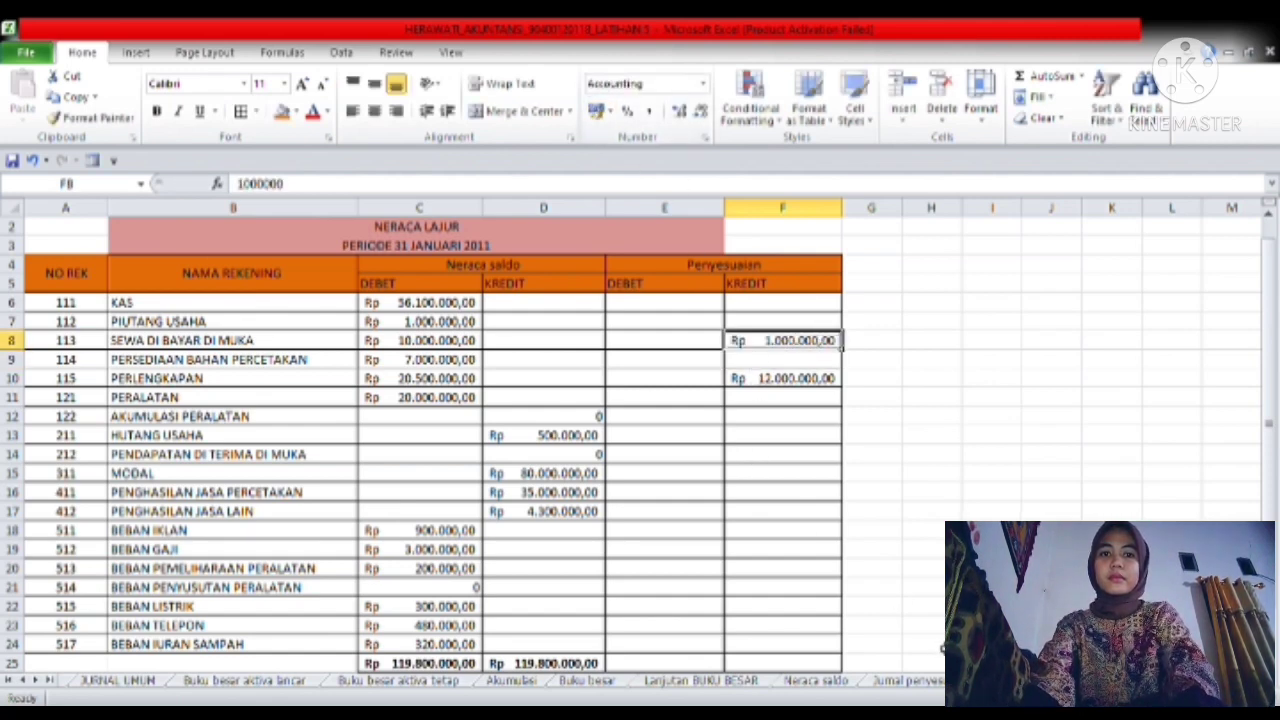
# - Look up the depreciation expense in Jurnal penyesuaian and enter 2000000 as the BEBAN PENYUSUTAN PERALATAN debit in E21, in Rp accounting format
pyautogui.click(940, 680)
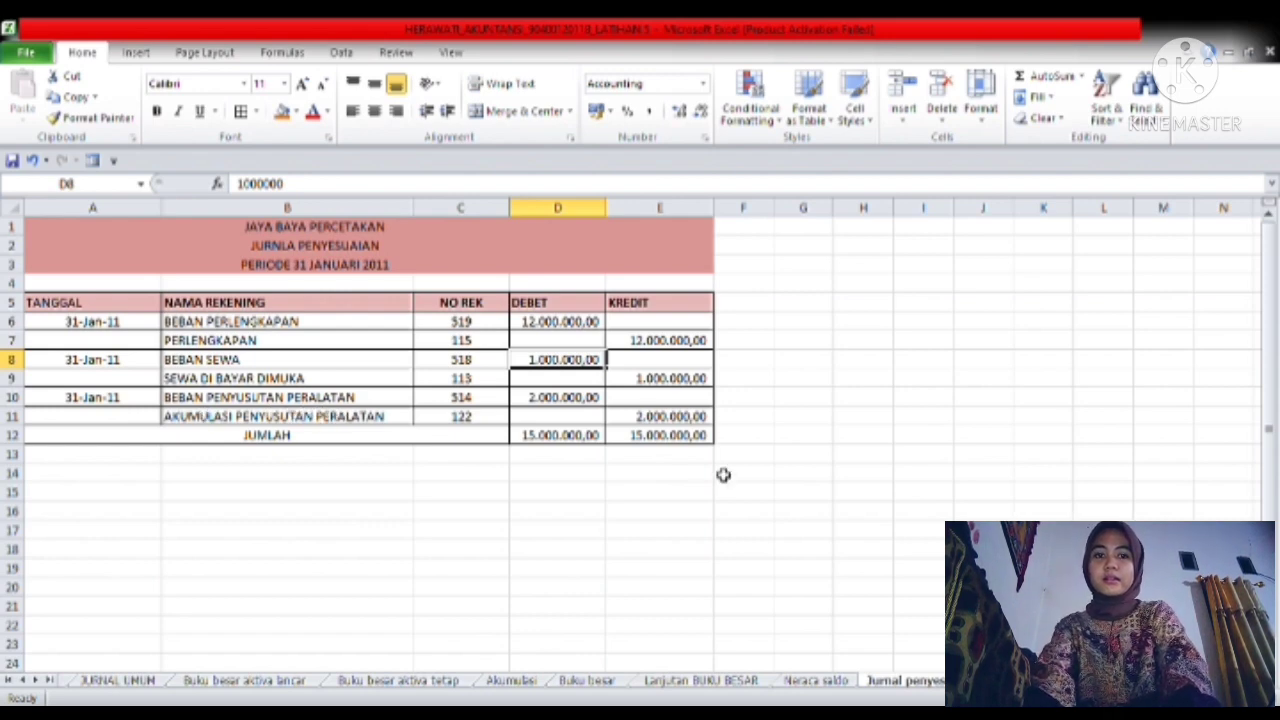
pyautogui.click(1028, 680)
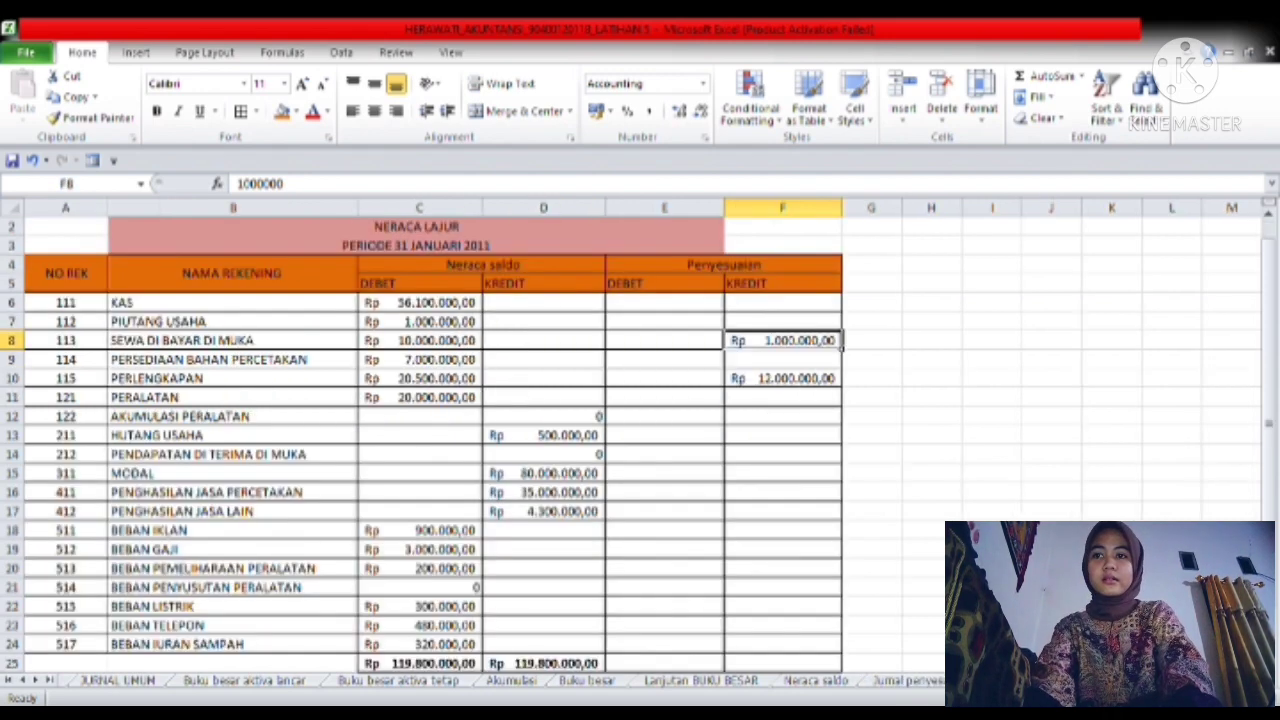
pyautogui.click(960, 510)
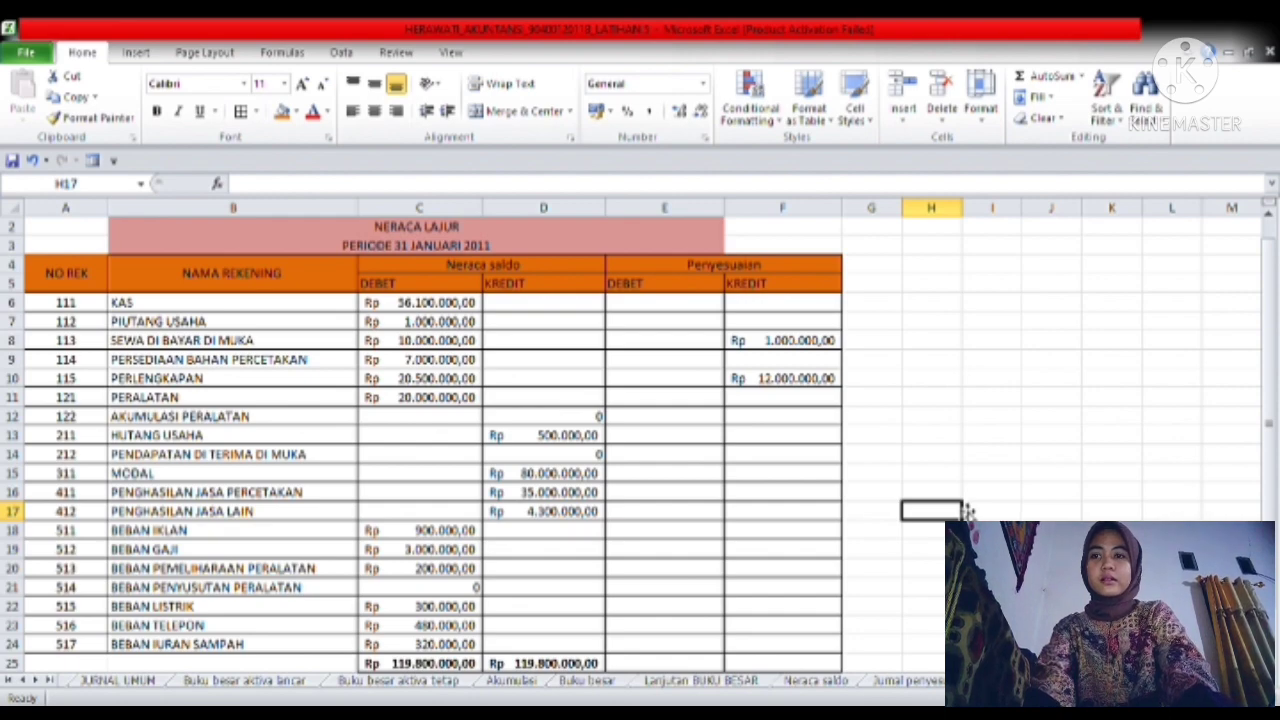
pyautogui.press('Down')
pyautogui.press('Down')
pyautogui.press('Down')
pyautogui.press('Down')
pyautogui.press('Down')
pyautogui.press('Down')
pyautogui.press('Down')
pyautogui.press('Down')
pyautogui.press('Down')
pyautogui.press('Down')
pyautogui.press('Down')
pyautogui.press('Down')
pyautogui.press('Down')
pyautogui.press('Down')
pyautogui.press('Down')
pyautogui.press('Down')
pyautogui.press('Down')
pyautogui.press('Down')
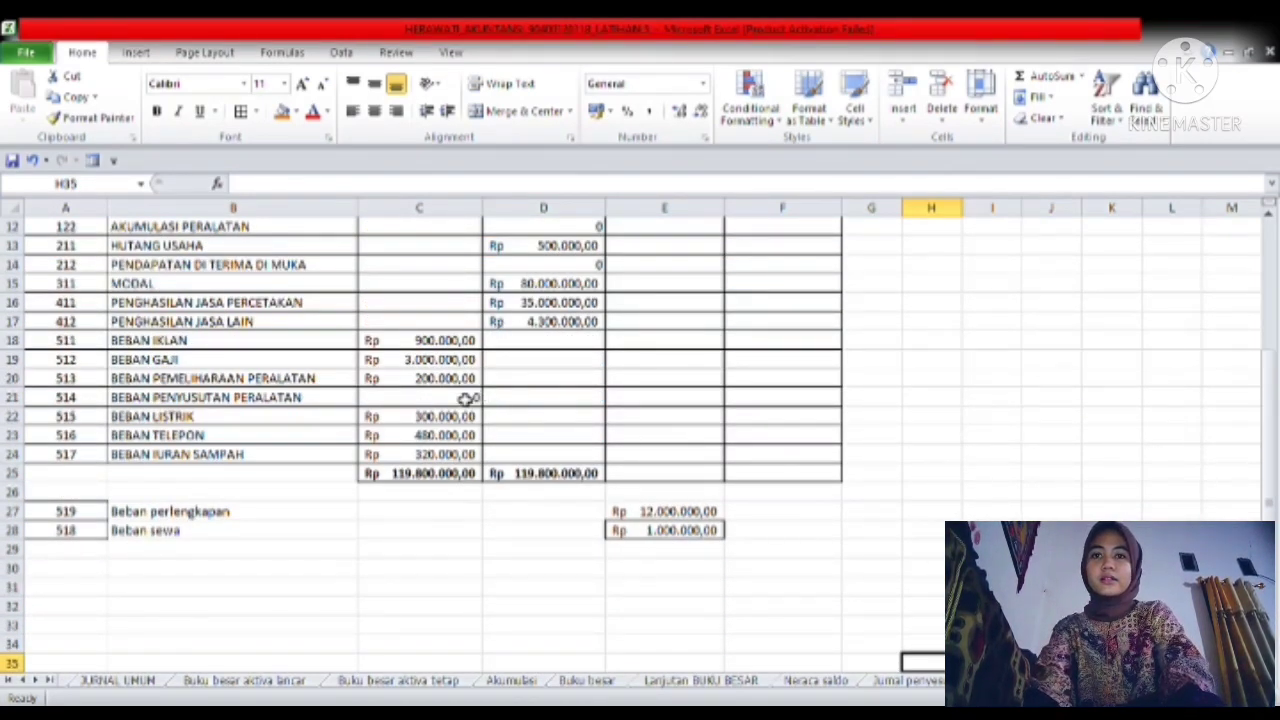
pyautogui.click(905, 680)
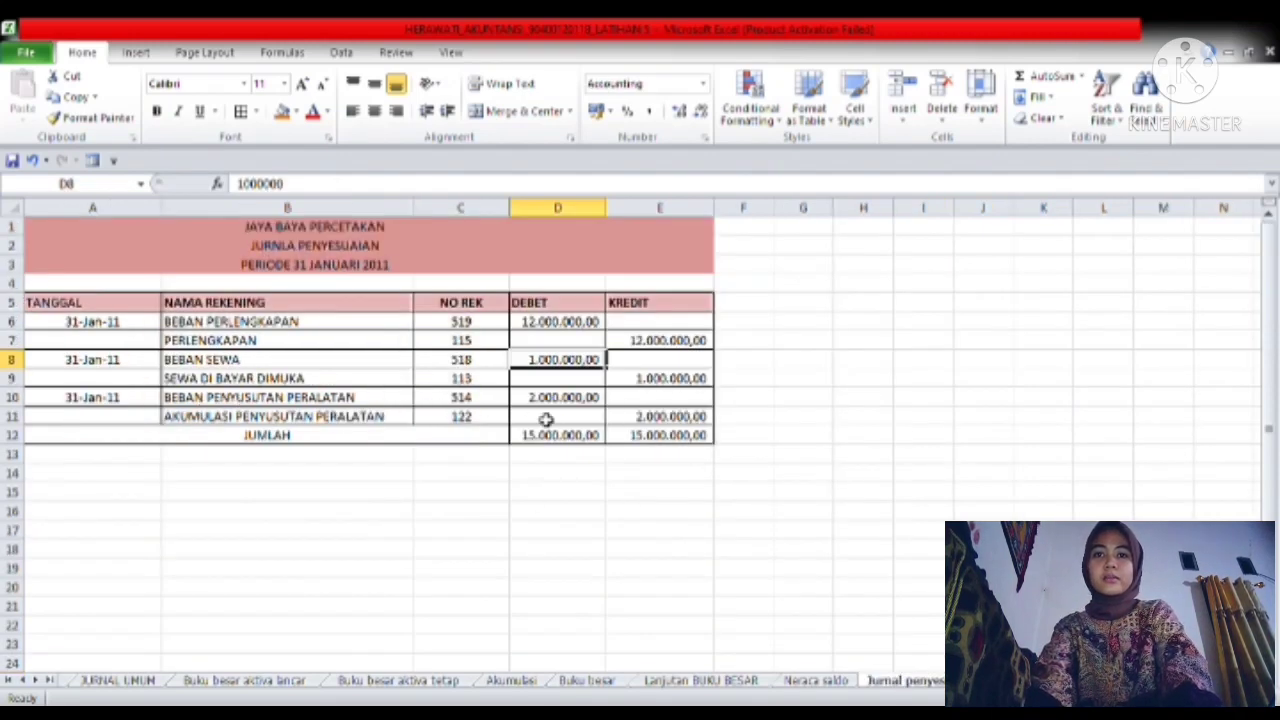
pyautogui.click(1012, 680)
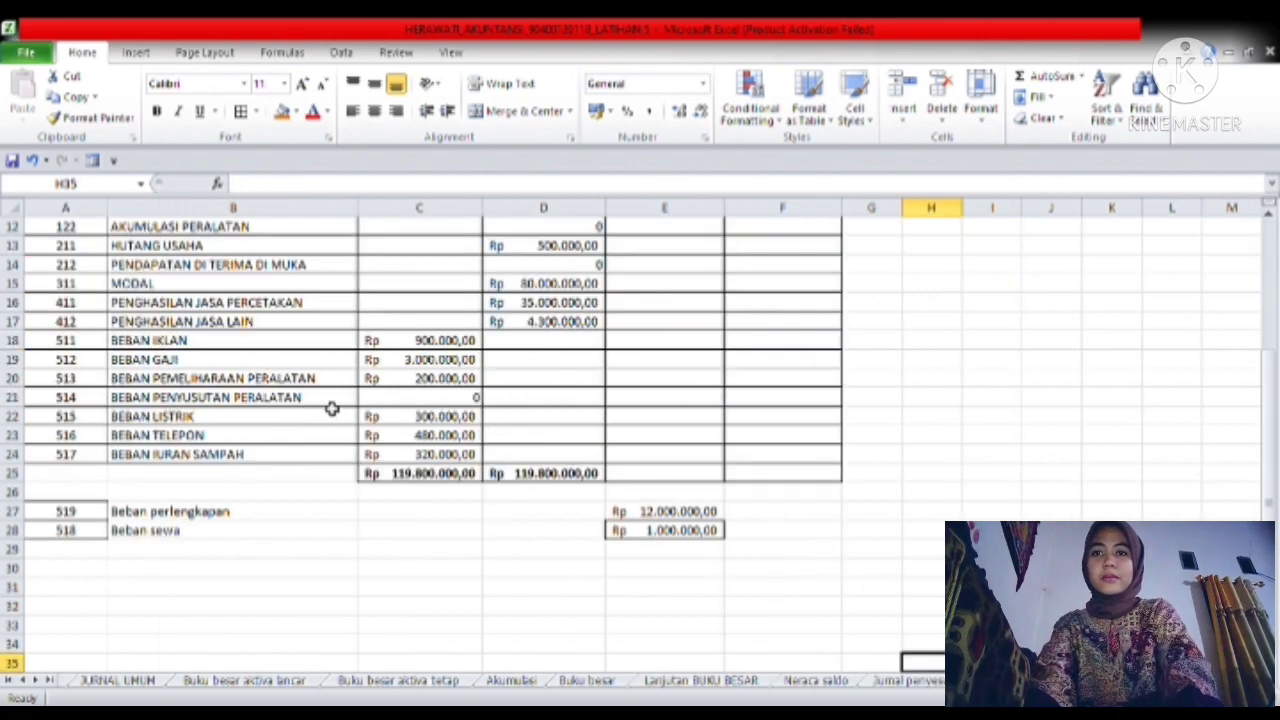
pyautogui.click(628, 408)
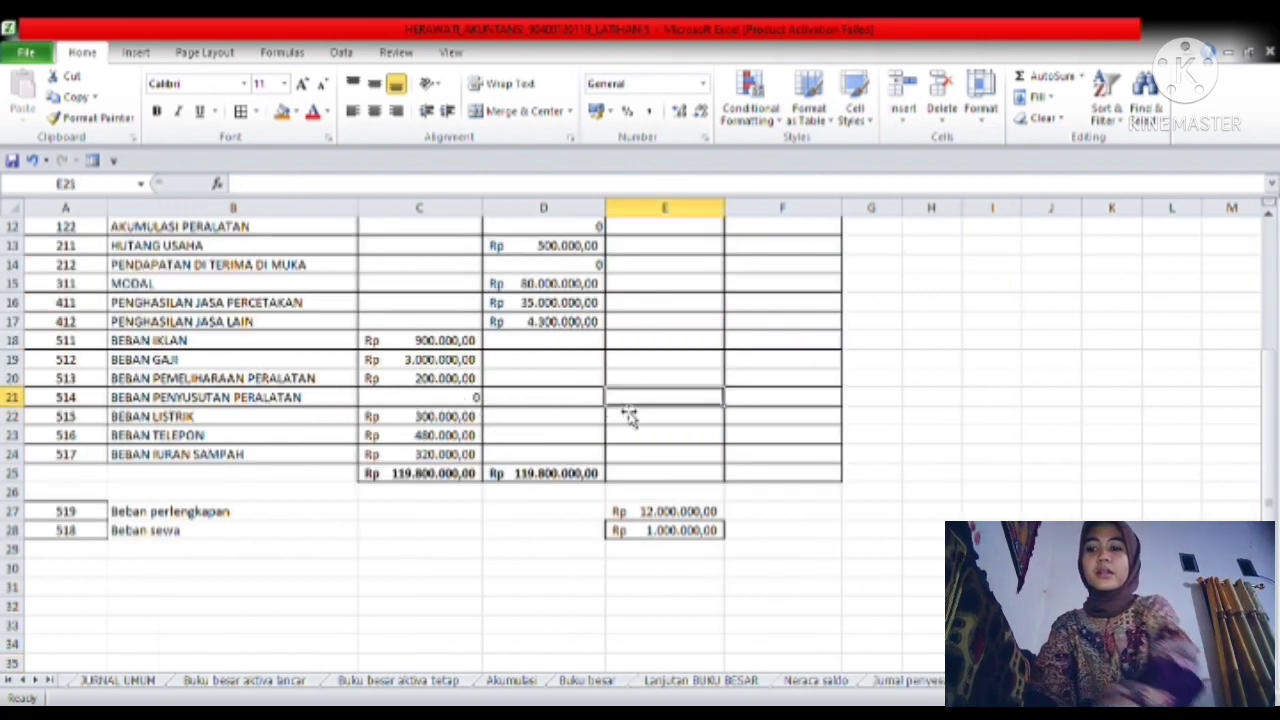
pyautogui.write('200')
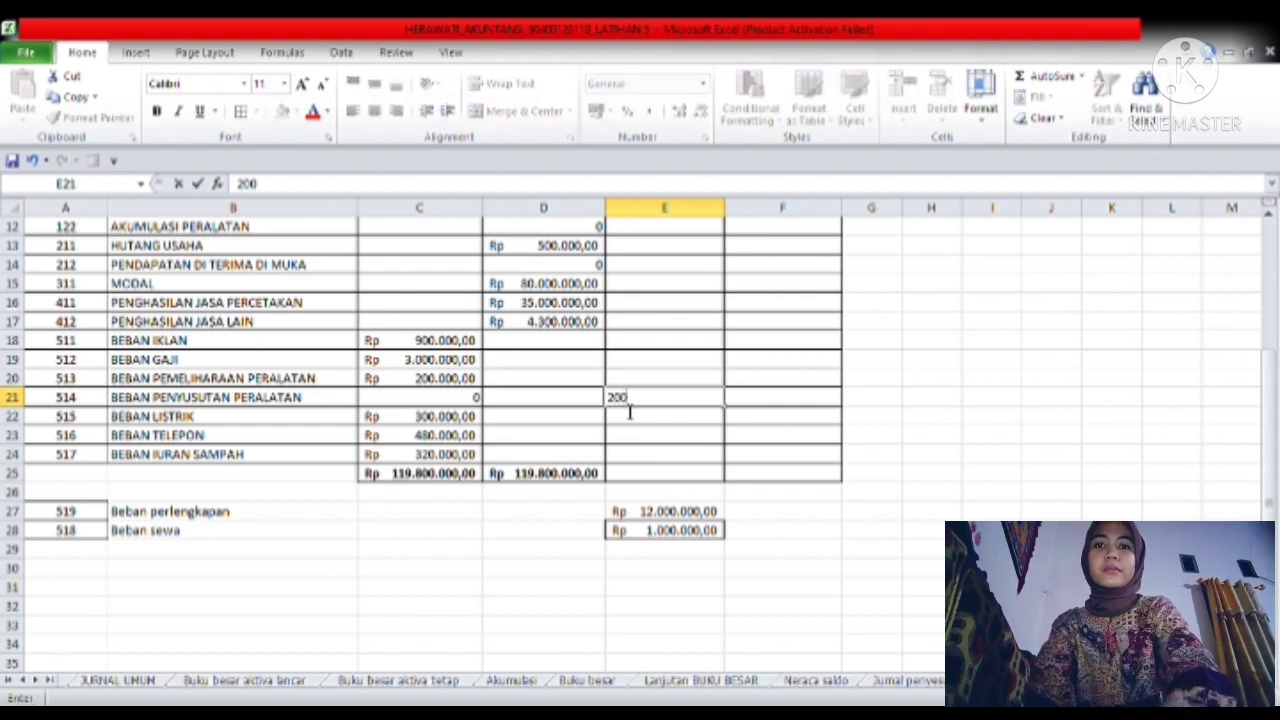
pyautogui.write('0000')
pyautogui.press('Return')
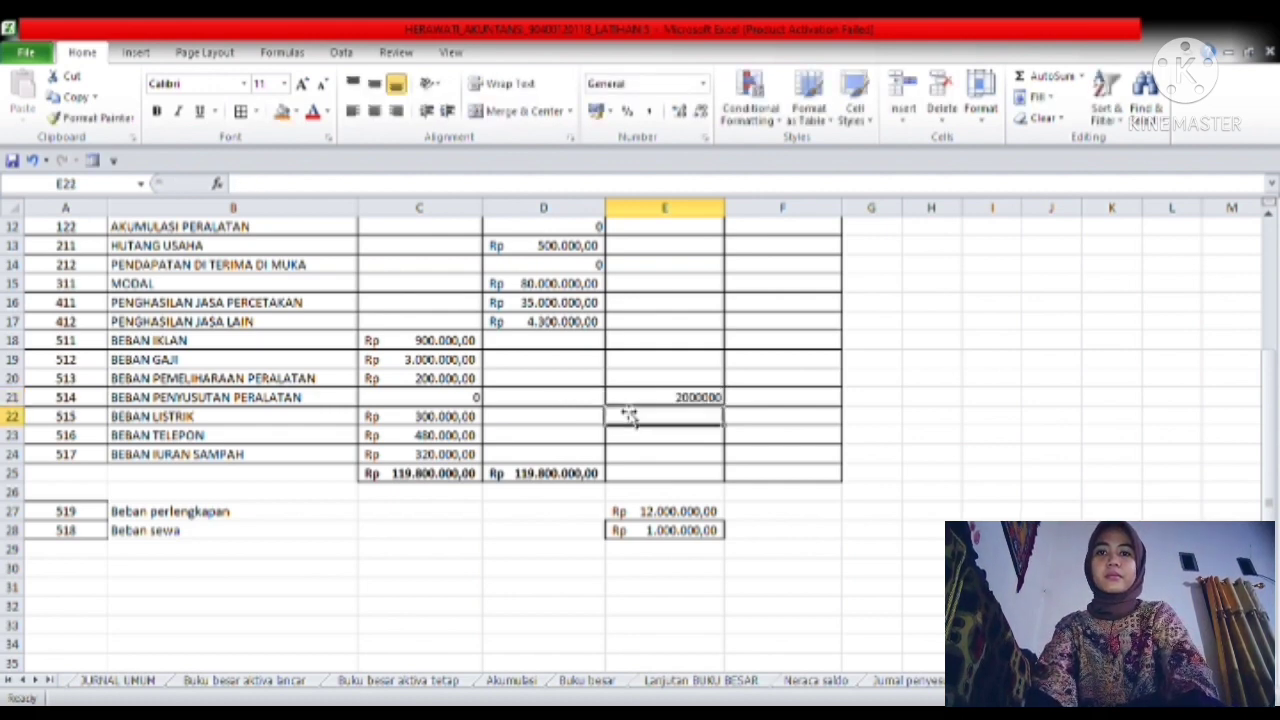
pyautogui.click(625, 404)
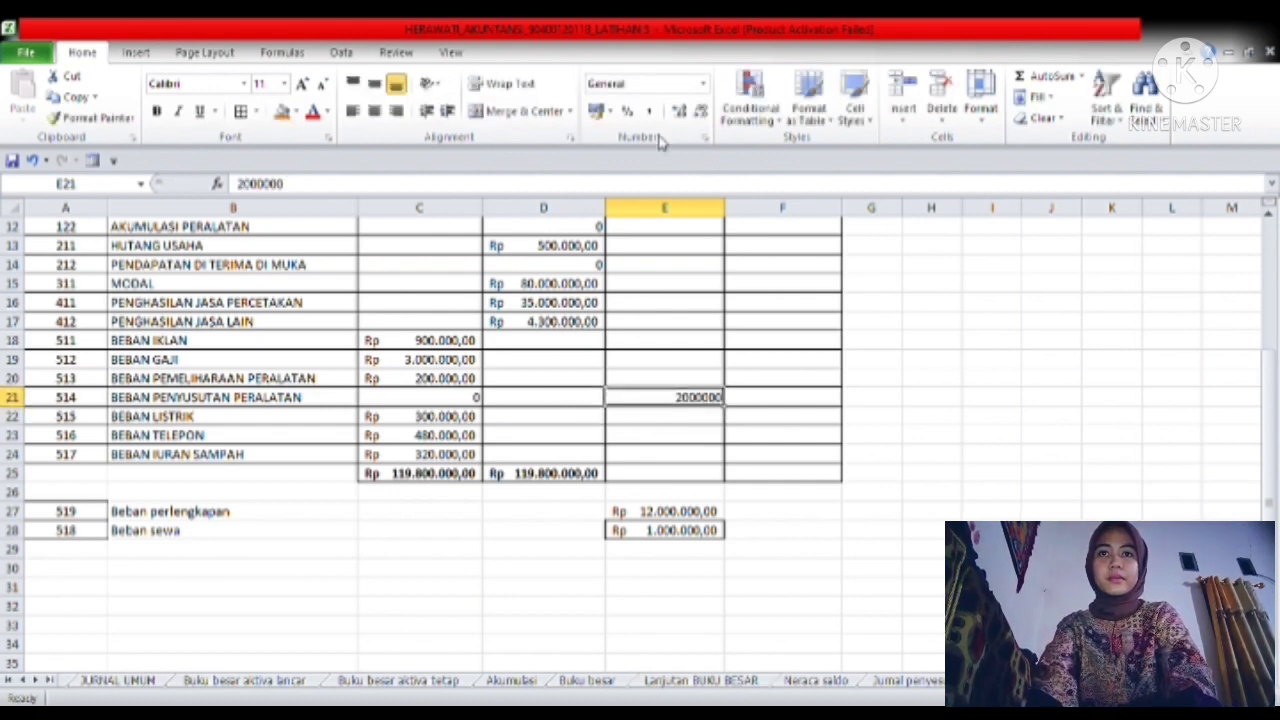
pyautogui.click(595, 111)
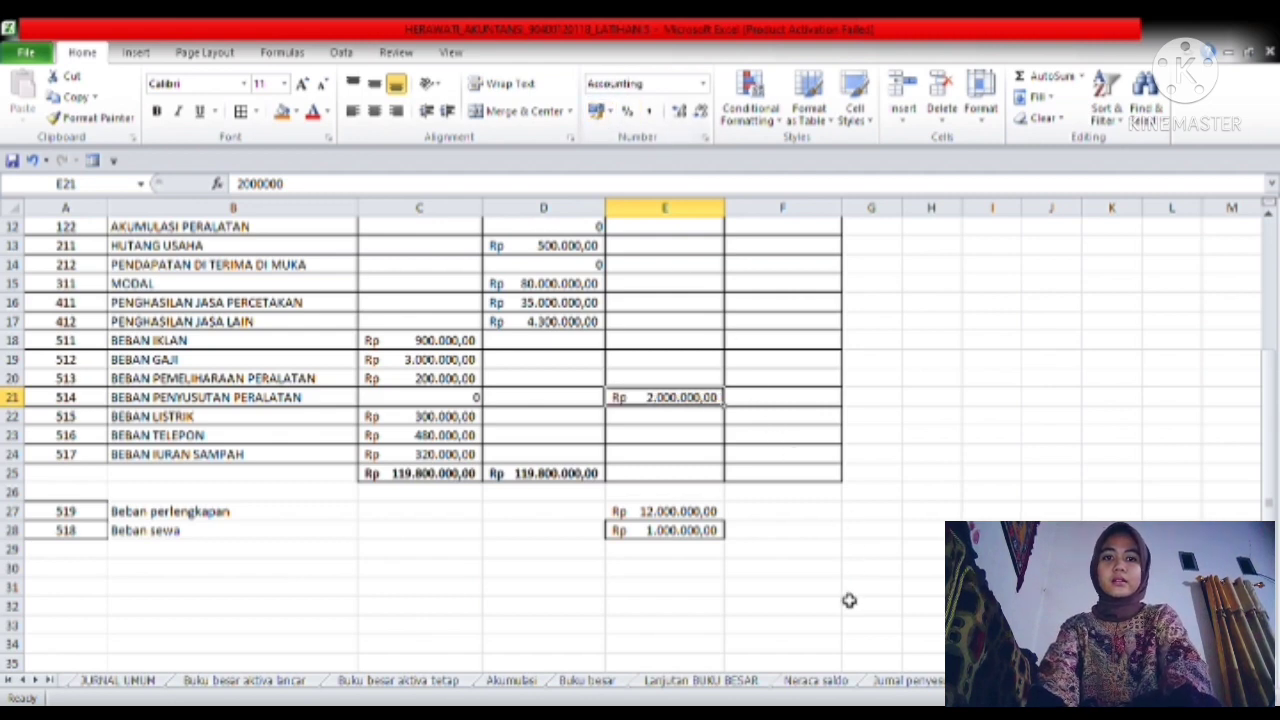
# - Look up the accumulated depreciation in Jurnal penyesuaian and enter 2000000 as the AKUMULASI PERALATAN credit in F12, in Rp accounting format
pyautogui.click(908, 682)
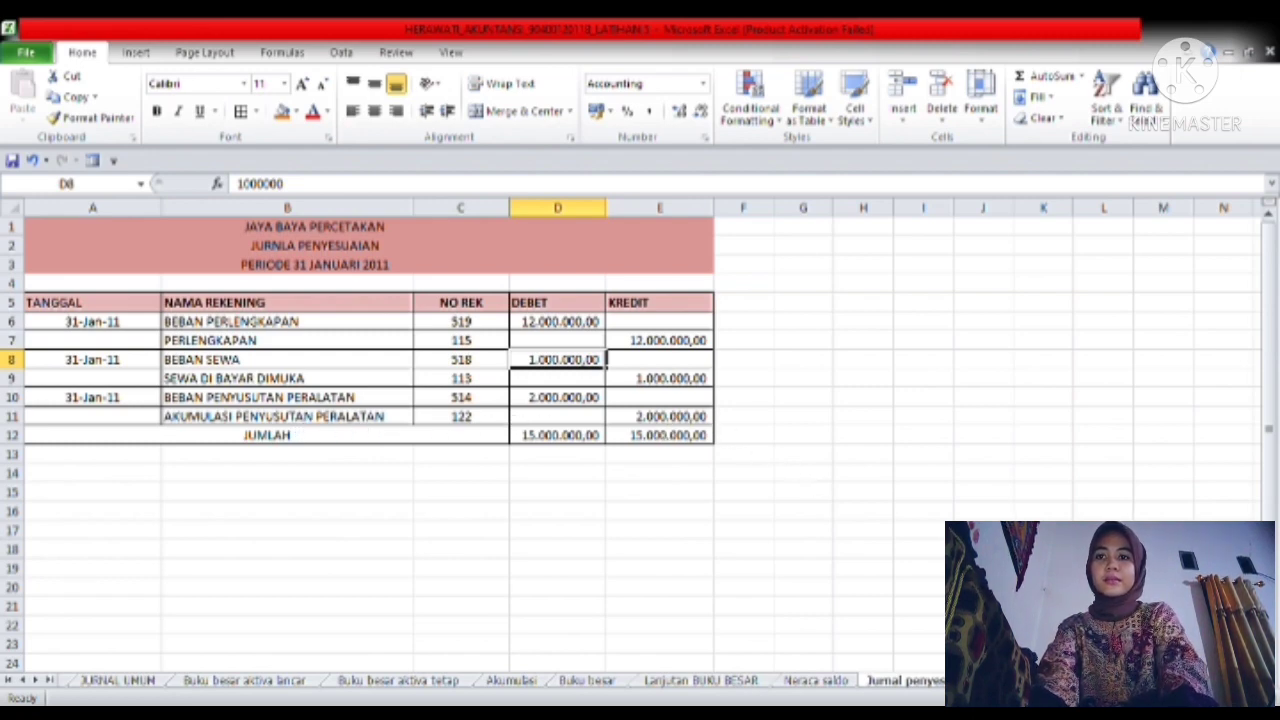
pyautogui.click(1005, 680)
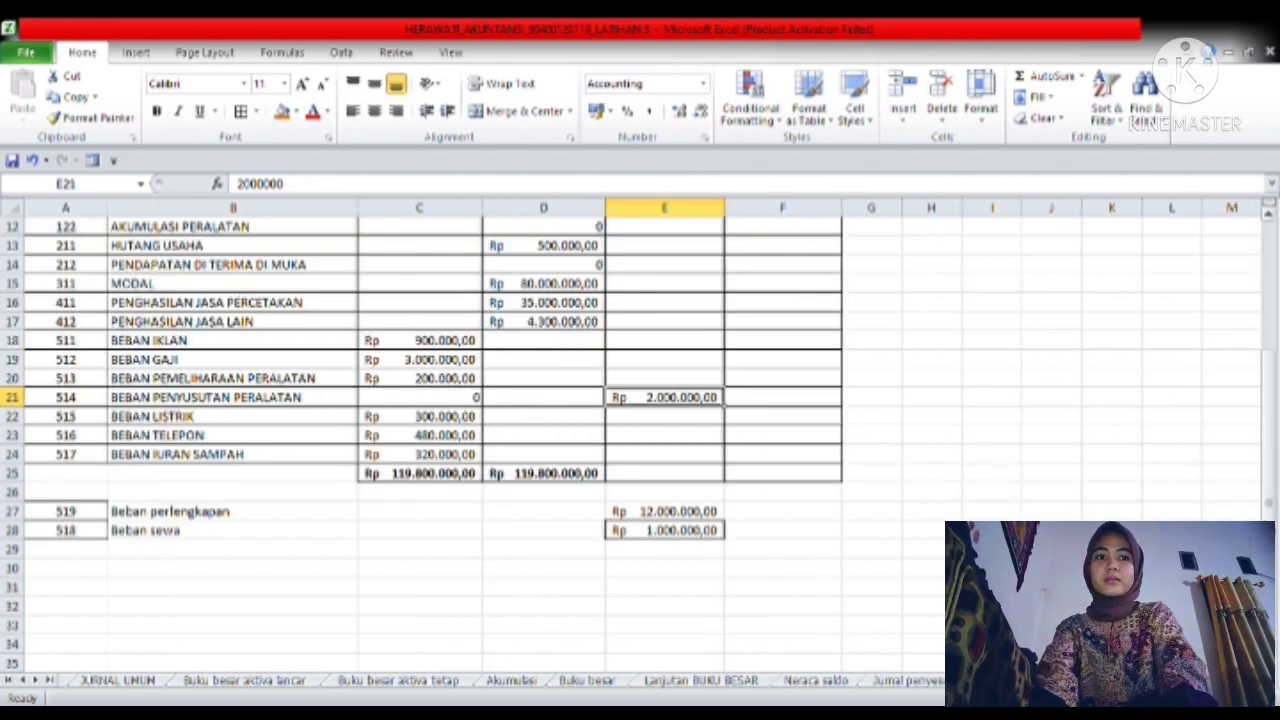
pyautogui.scroll(2, 640, 440)
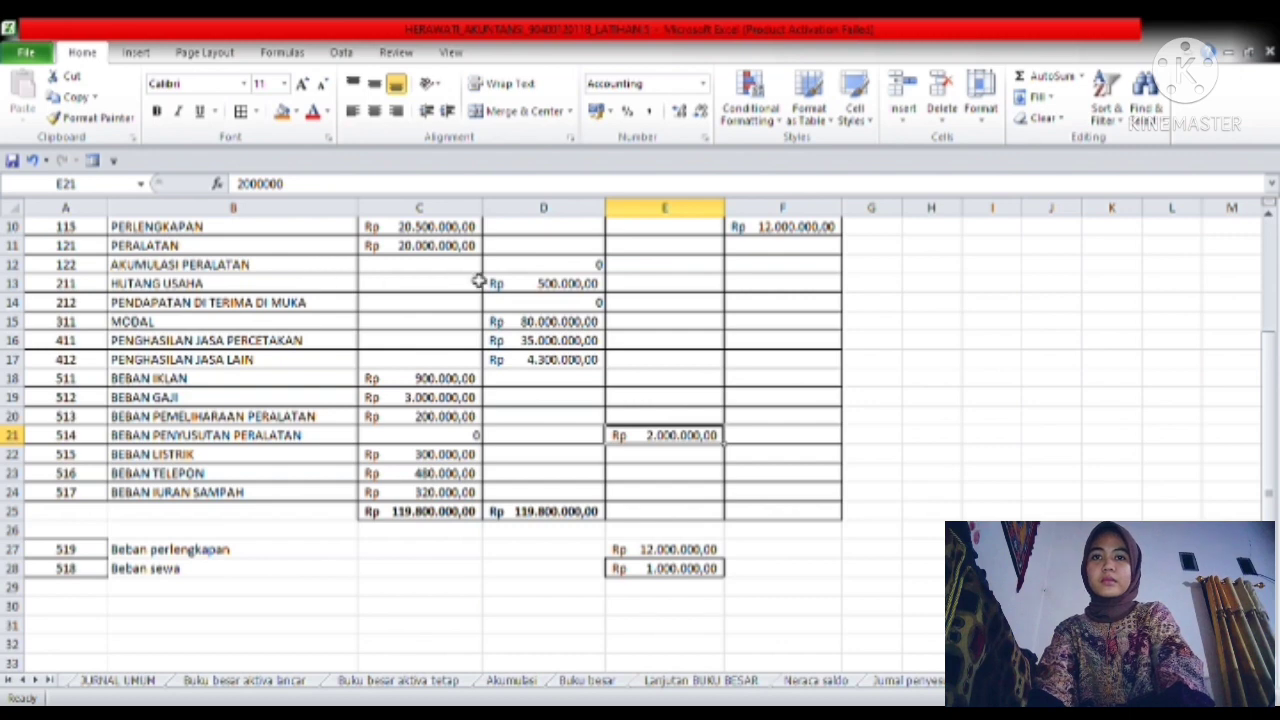
pyautogui.click(760, 270)
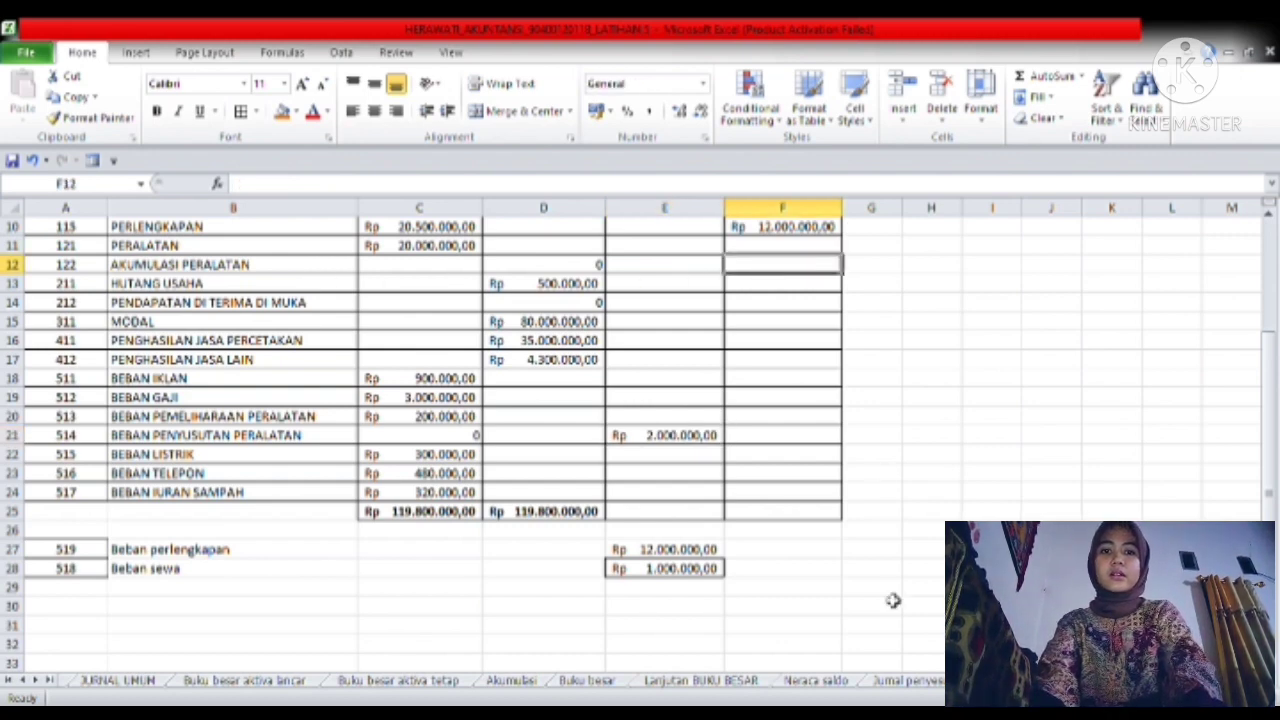
pyautogui.click(900, 681)
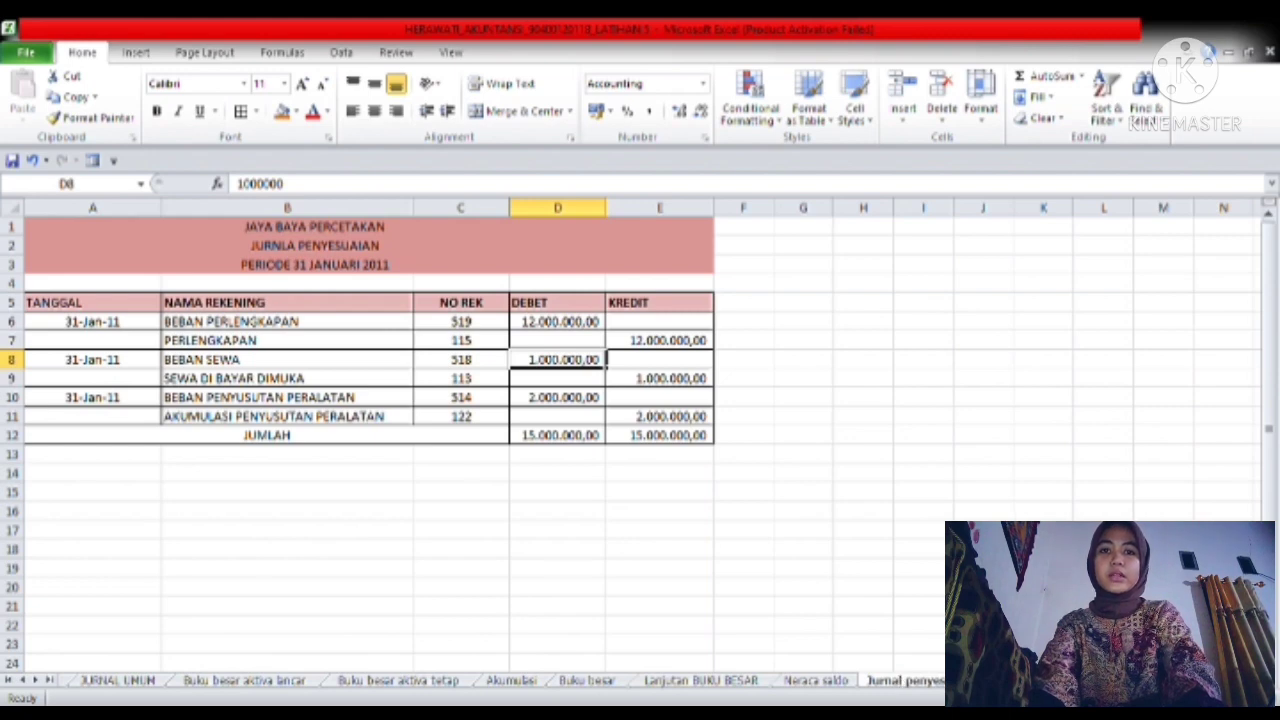
pyautogui.hotkey('ctrl', 'pageup')
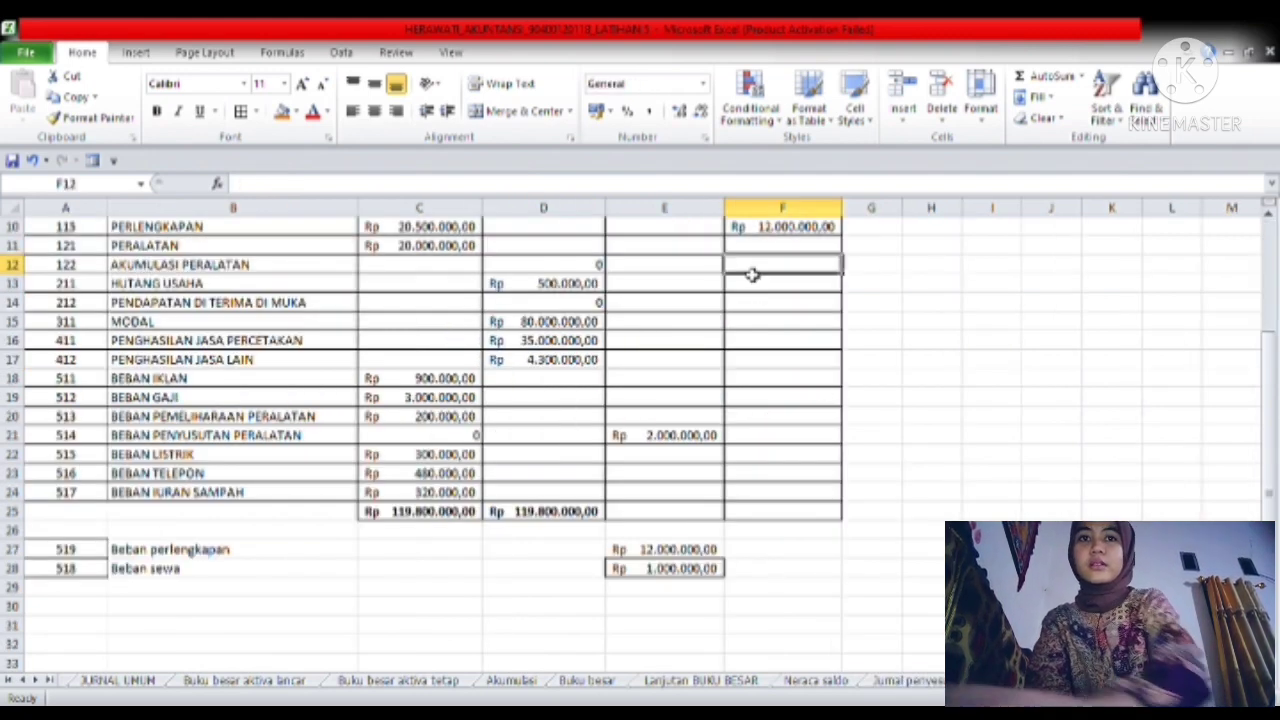
pyautogui.write('2')
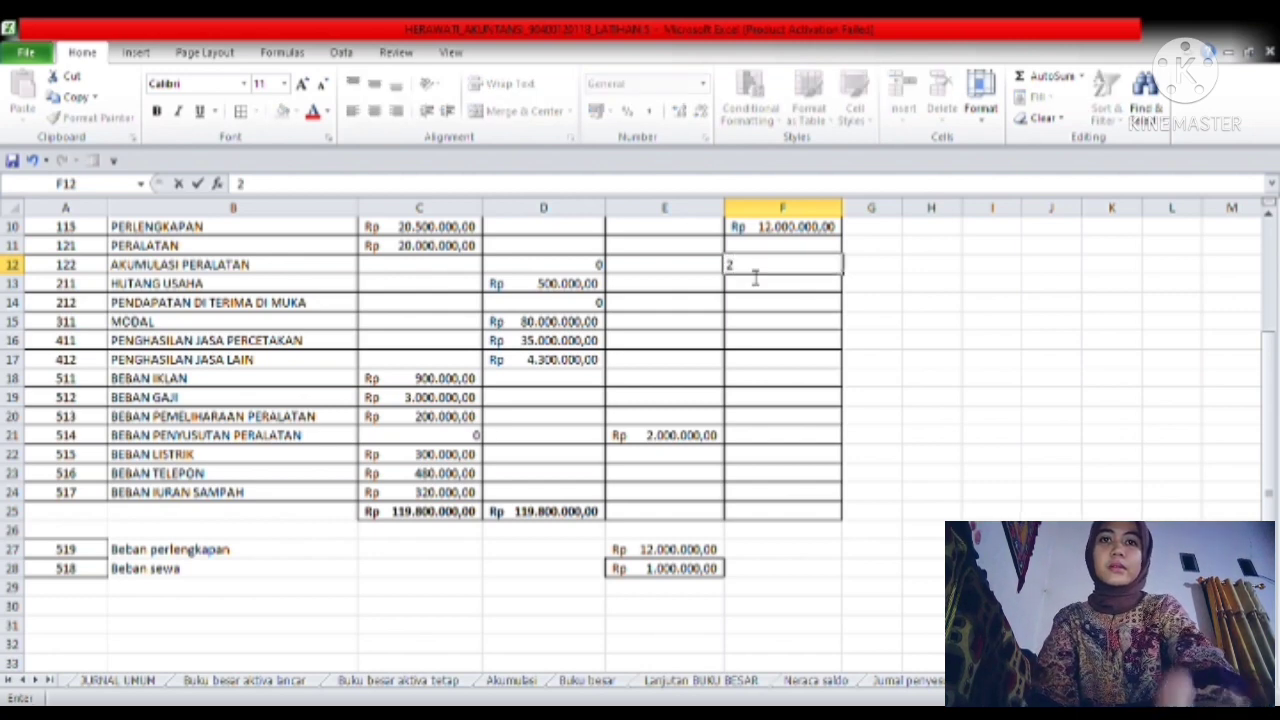
pyautogui.write('000000')
pyautogui.press('Return')
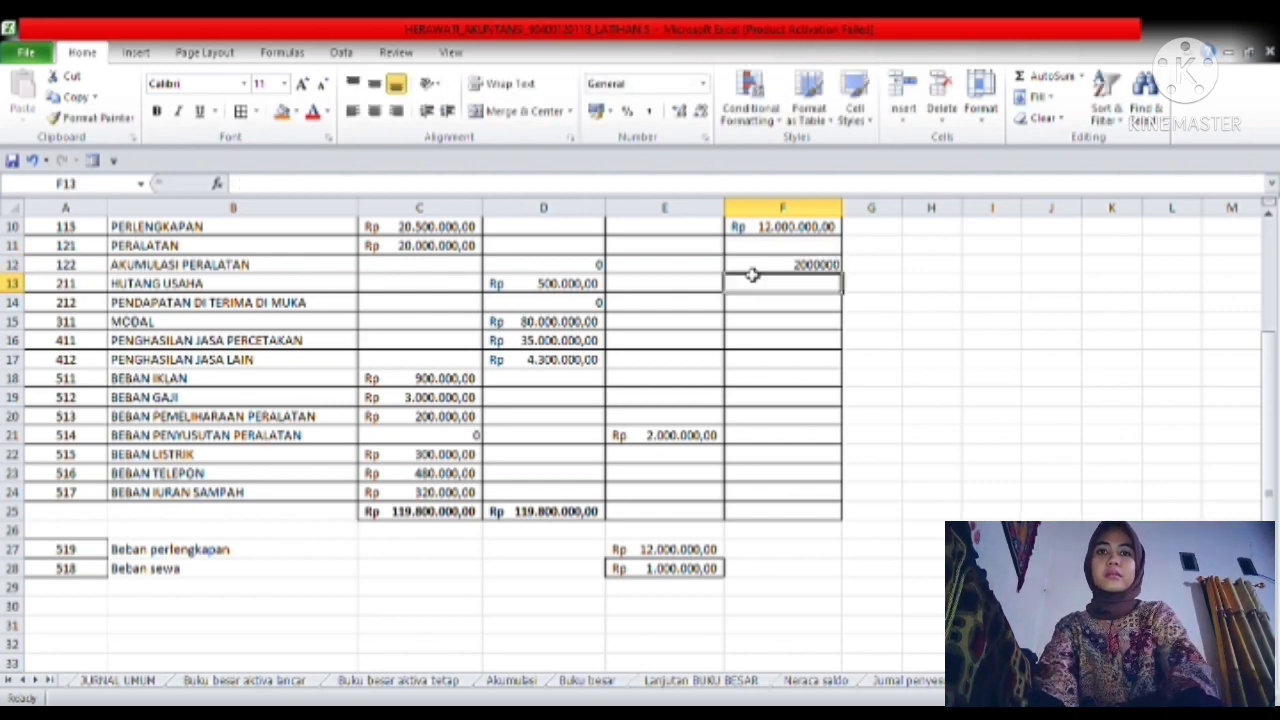
pyautogui.click(752, 273)
pyautogui.click(597, 110)
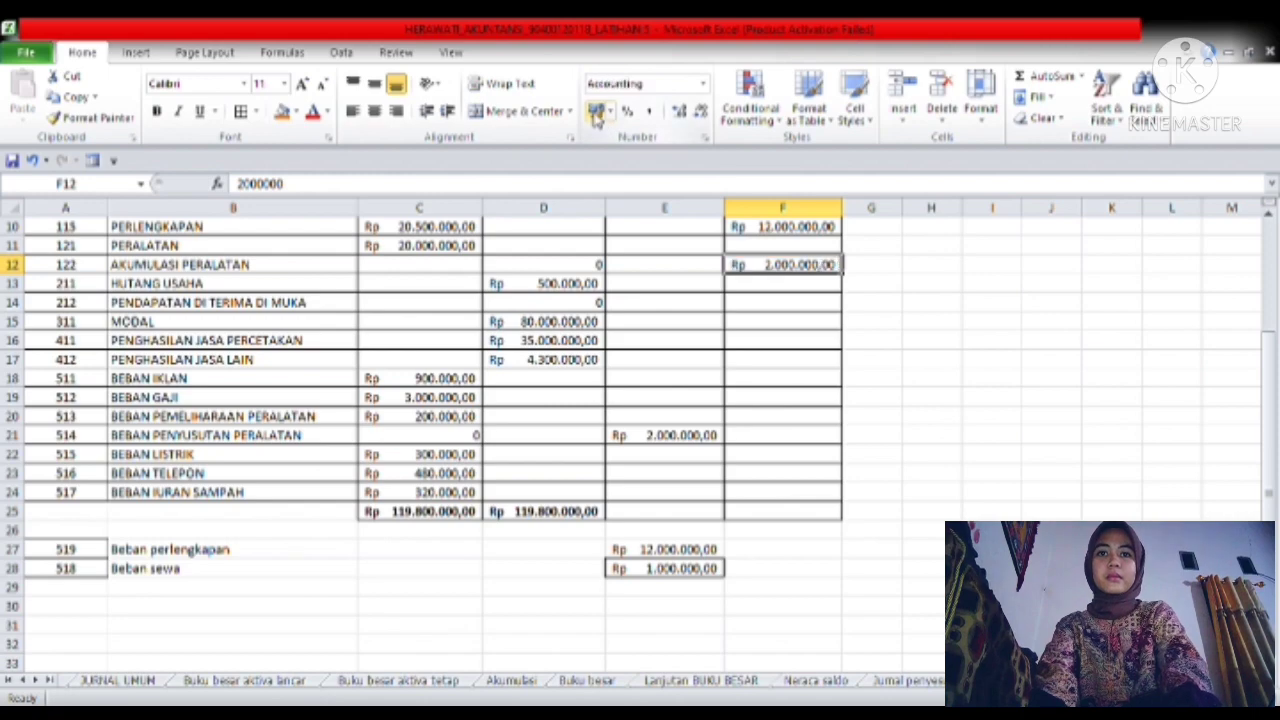
# - Apply all borders to the total row and added account rows, A25:F29, of NERACA LAJUR
pyautogui.moveTo(1272, 449)
pyautogui.mouseDown()
pyautogui.moveTo(1268, 321)
pyautogui.moveTo(1276, 430)
pyautogui.mouseUp()
pyautogui.click(876, 530)
pyautogui.press('Down')
pyautogui.press('Down')
pyautogui.press('Down')
pyautogui.press('Down')
pyautogui.press('Down')
pyautogui.press('Down')
pyautogui.press('Down')
pyautogui.press('Down')
pyautogui.press('Down')
pyautogui.press('Down')
pyautogui.press('Down')
pyautogui.press('Down')
pyautogui.press('Down')
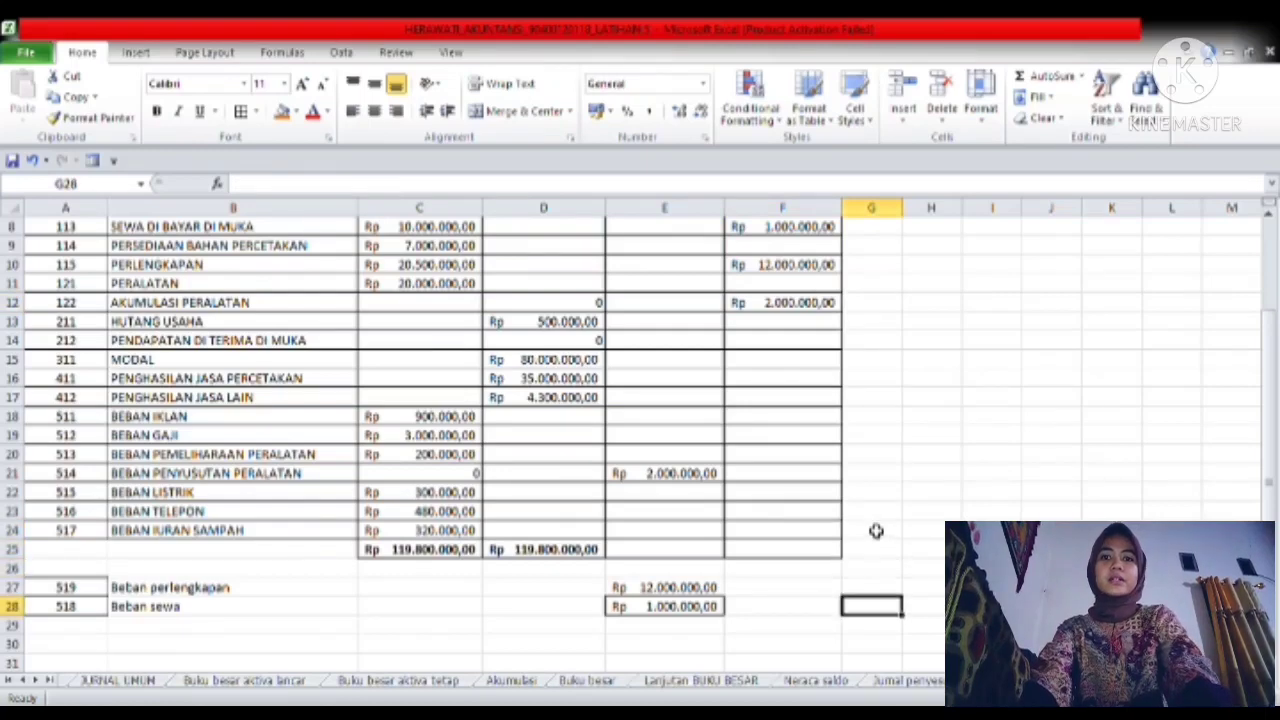
pyautogui.press('Down')
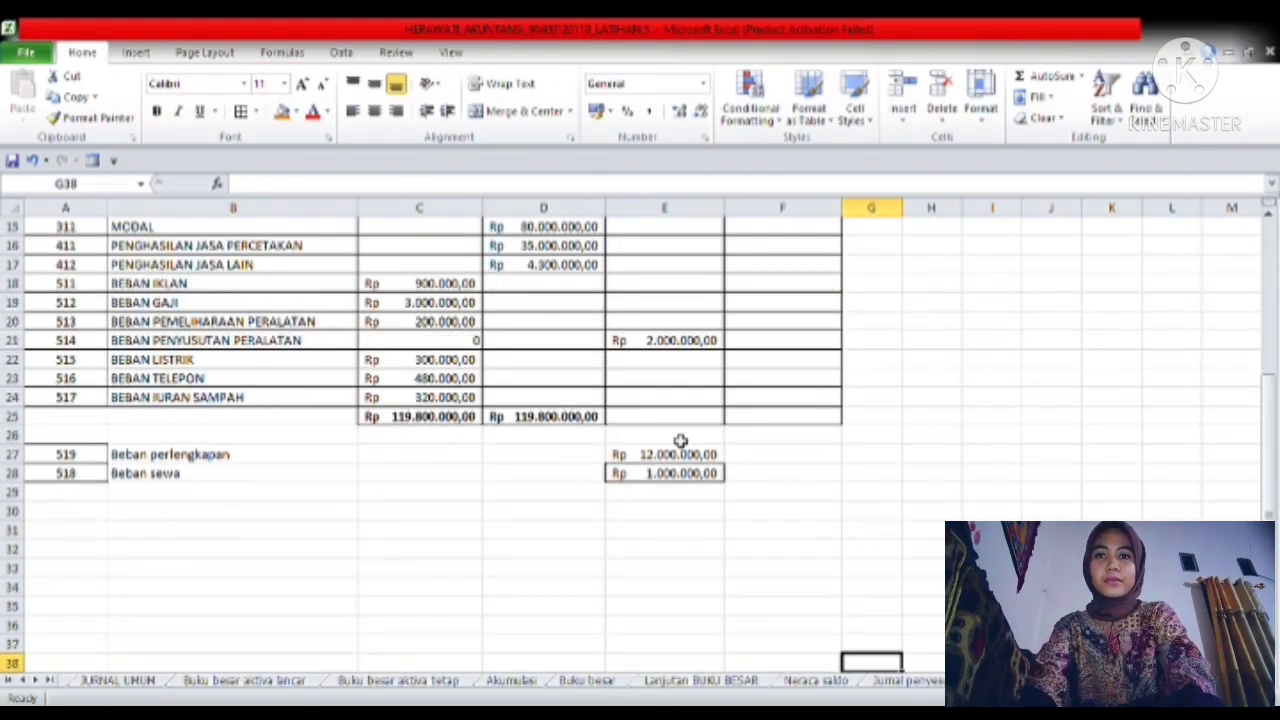
pyautogui.moveTo(628, 441); pyautogui.dragTo(665, 454)
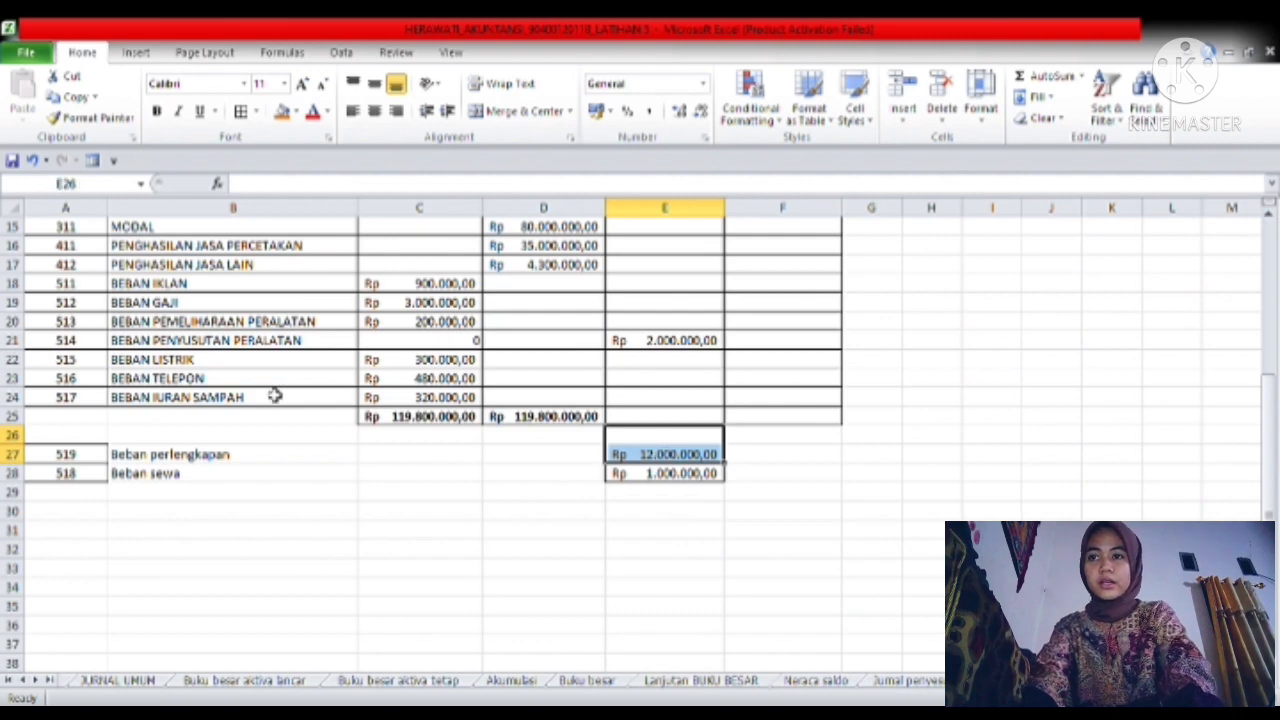
pyautogui.click(71, 440)
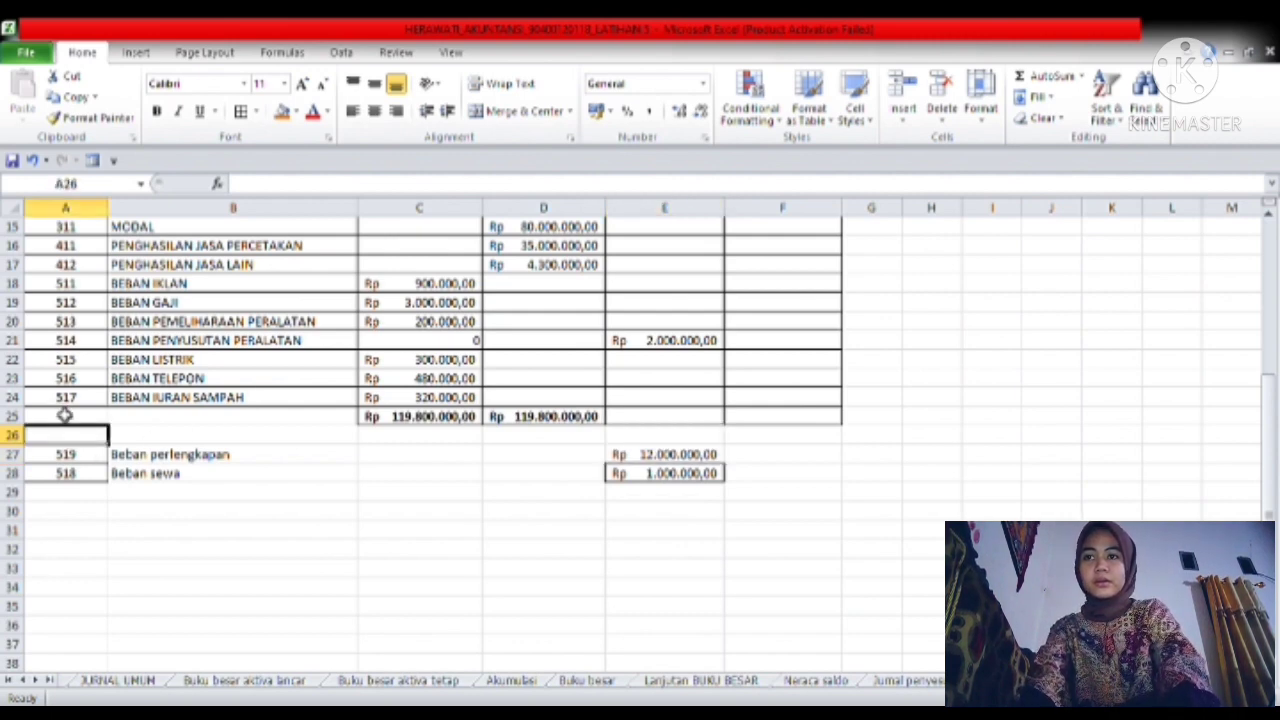
pyautogui.moveTo(64, 415); pyautogui.dragTo(818, 491)
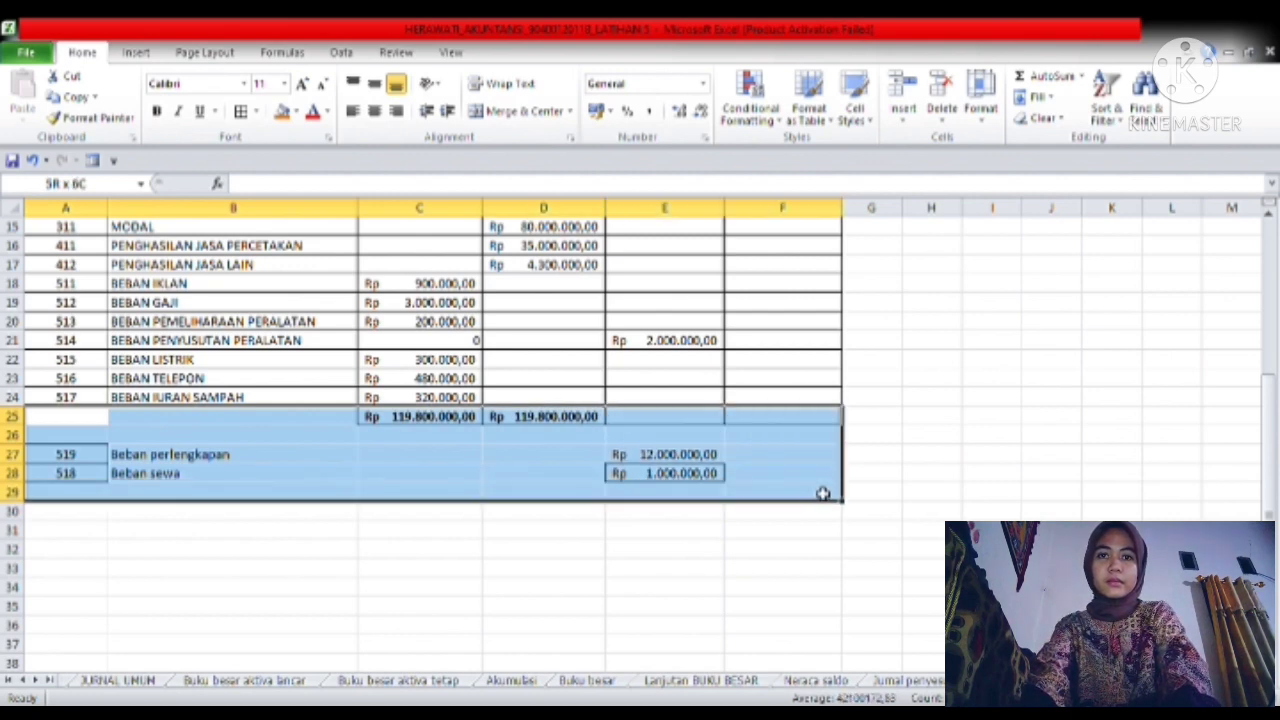
pyautogui.moveTo(825, 505); pyautogui.dragTo(828, 510)
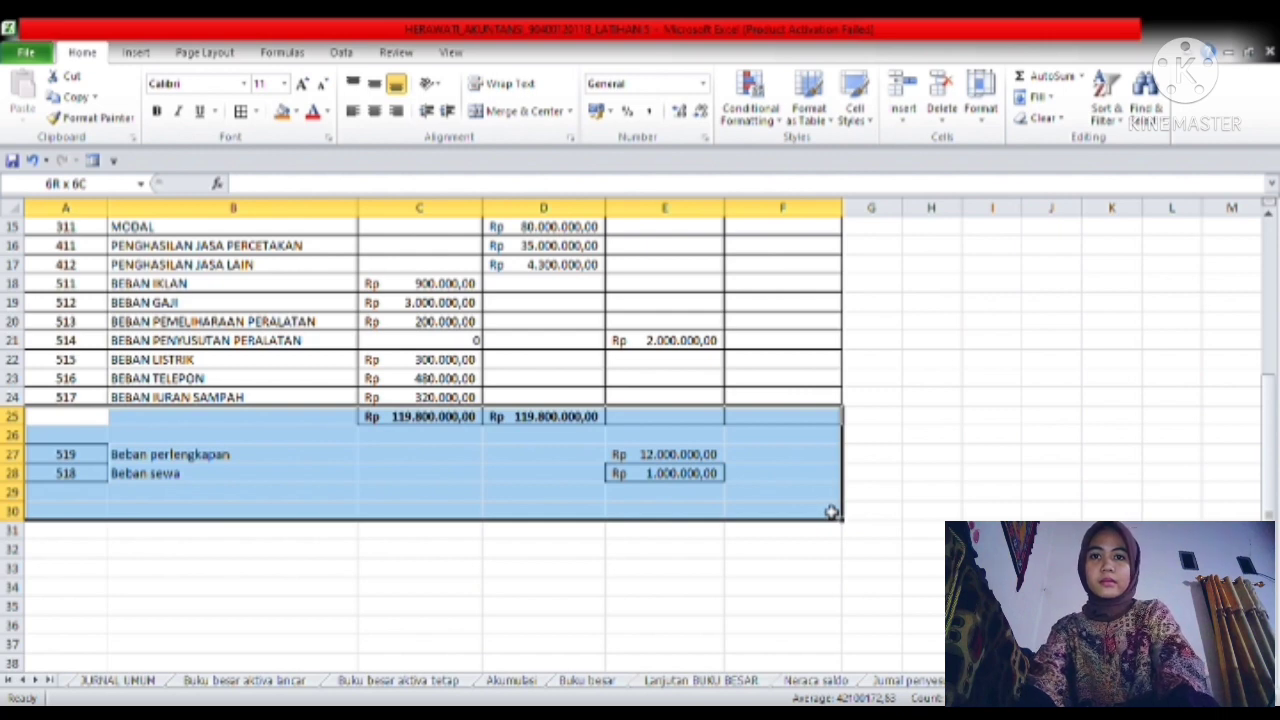
pyautogui.moveTo(831, 509); pyautogui.dragTo(839, 508)
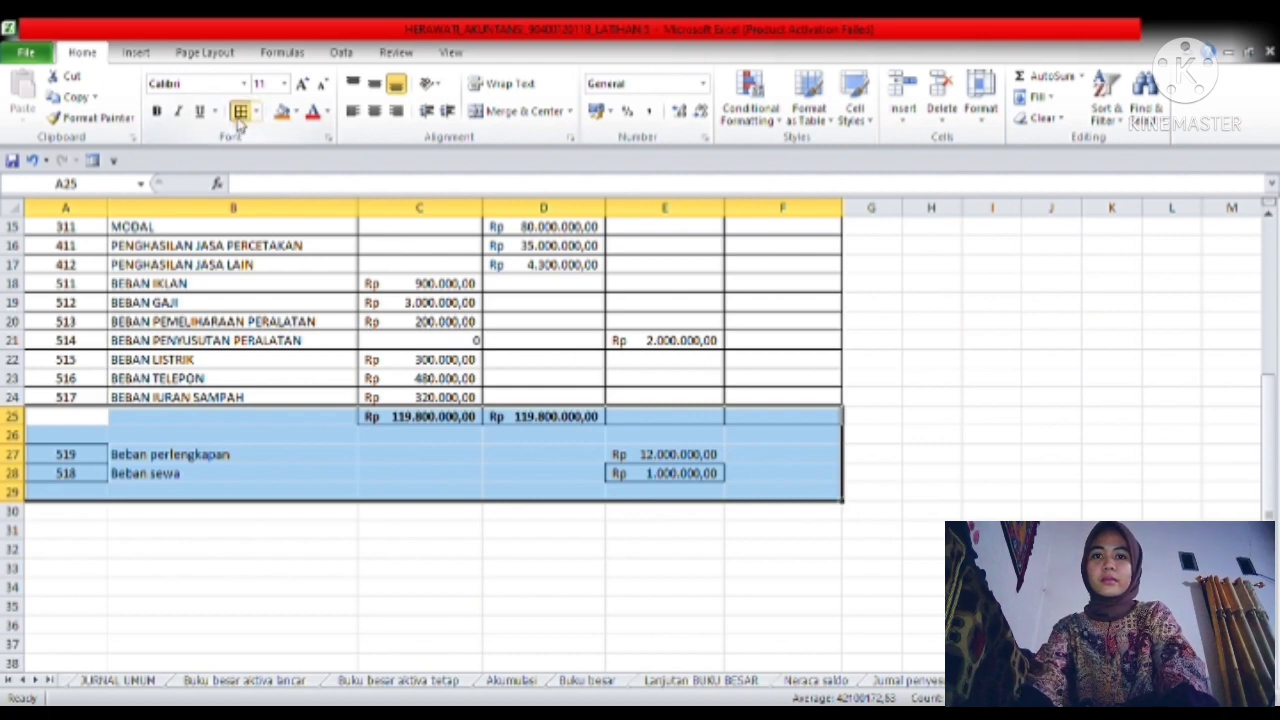
pyautogui.click(240, 112)
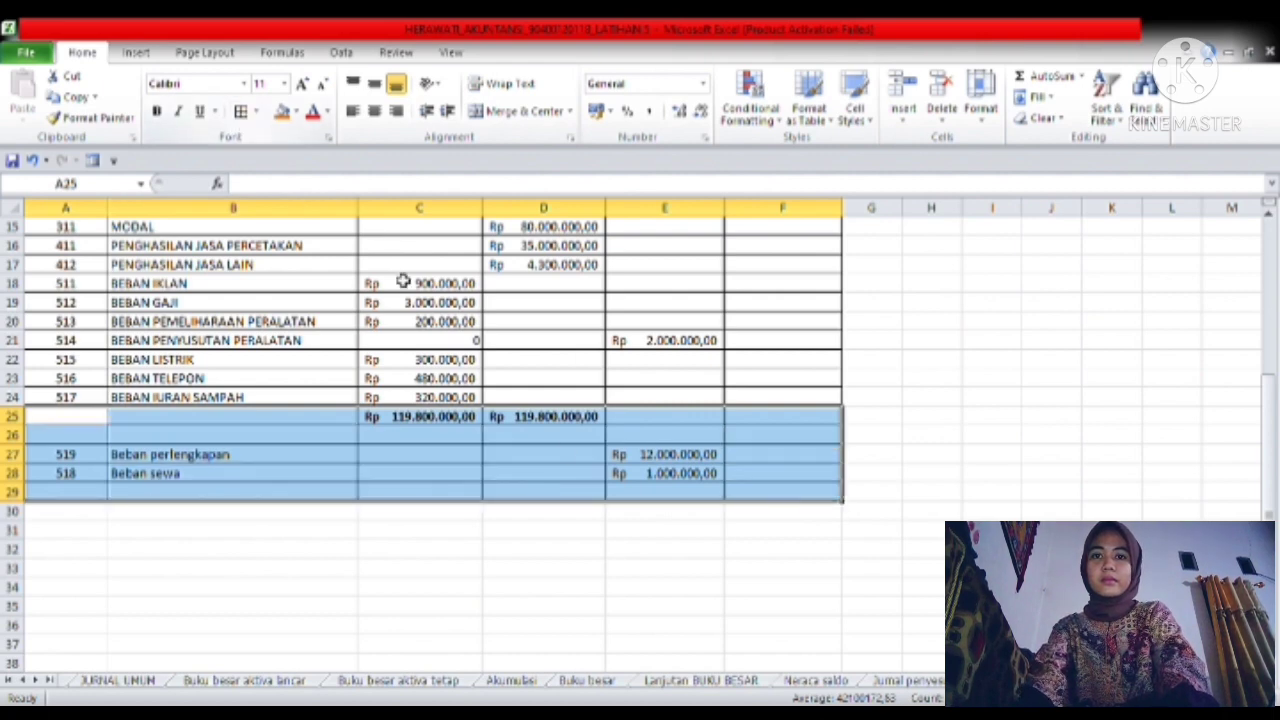
pyautogui.click(738, 552)
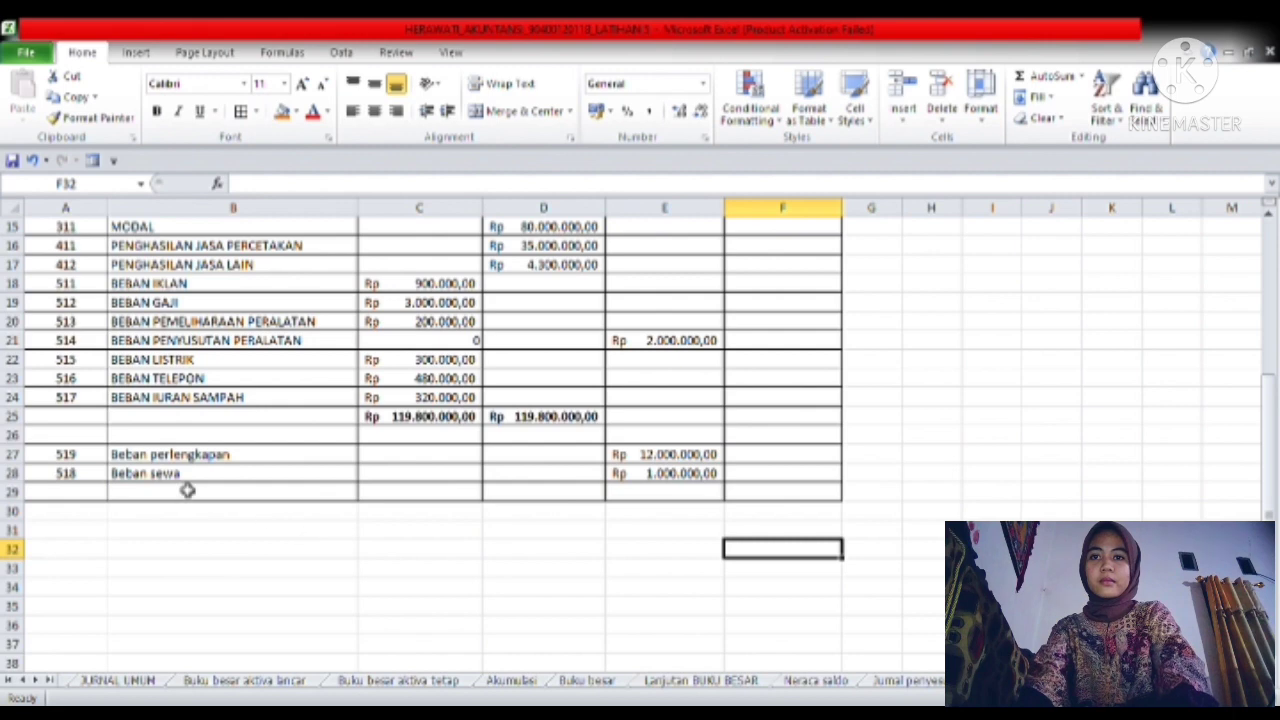
pyautogui.press('Down')
pyautogui.press('Down')
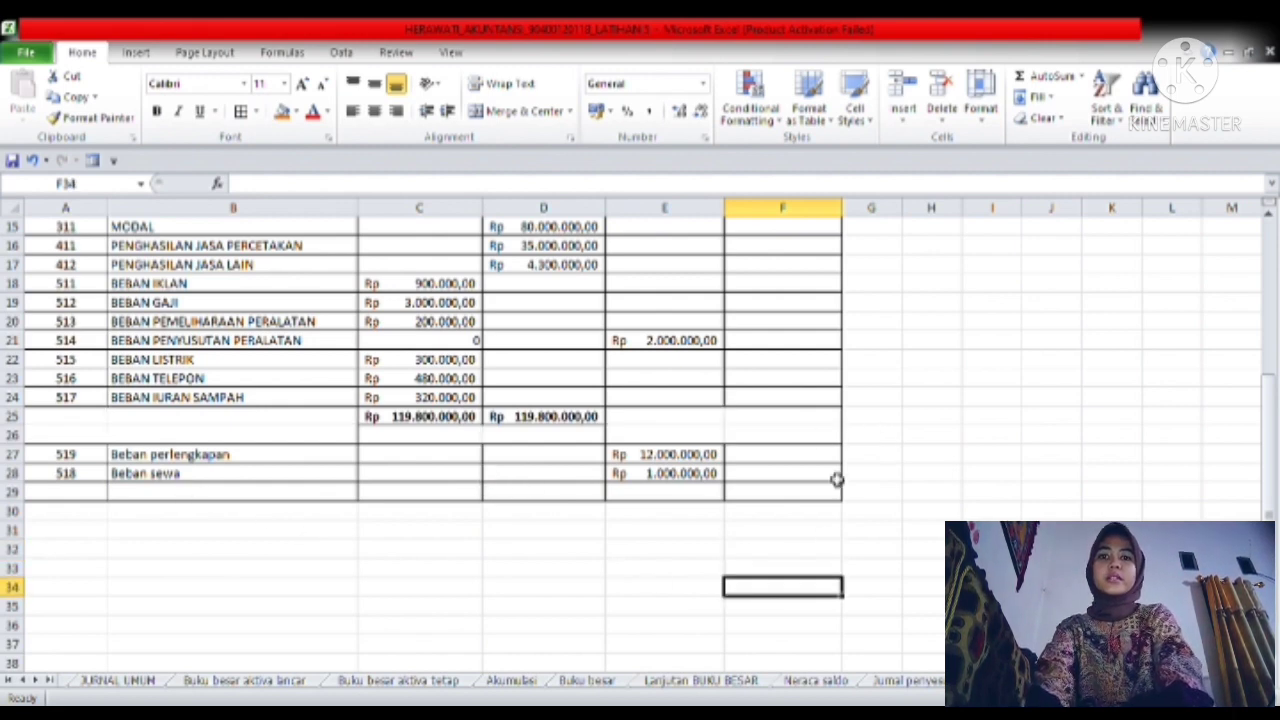
# - Total the Penyesuaian debit column in E29 with =SUM(E6:E28)
pyautogui.click(648, 509)
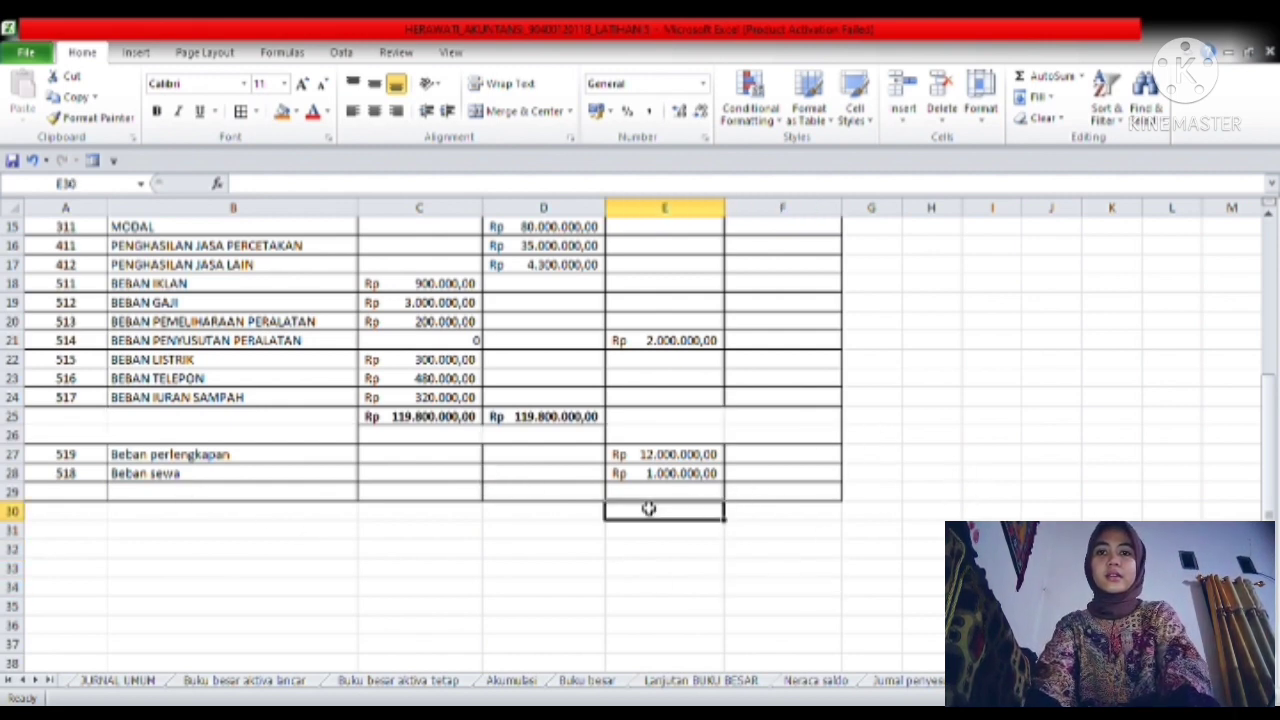
pyautogui.click(650, 498)
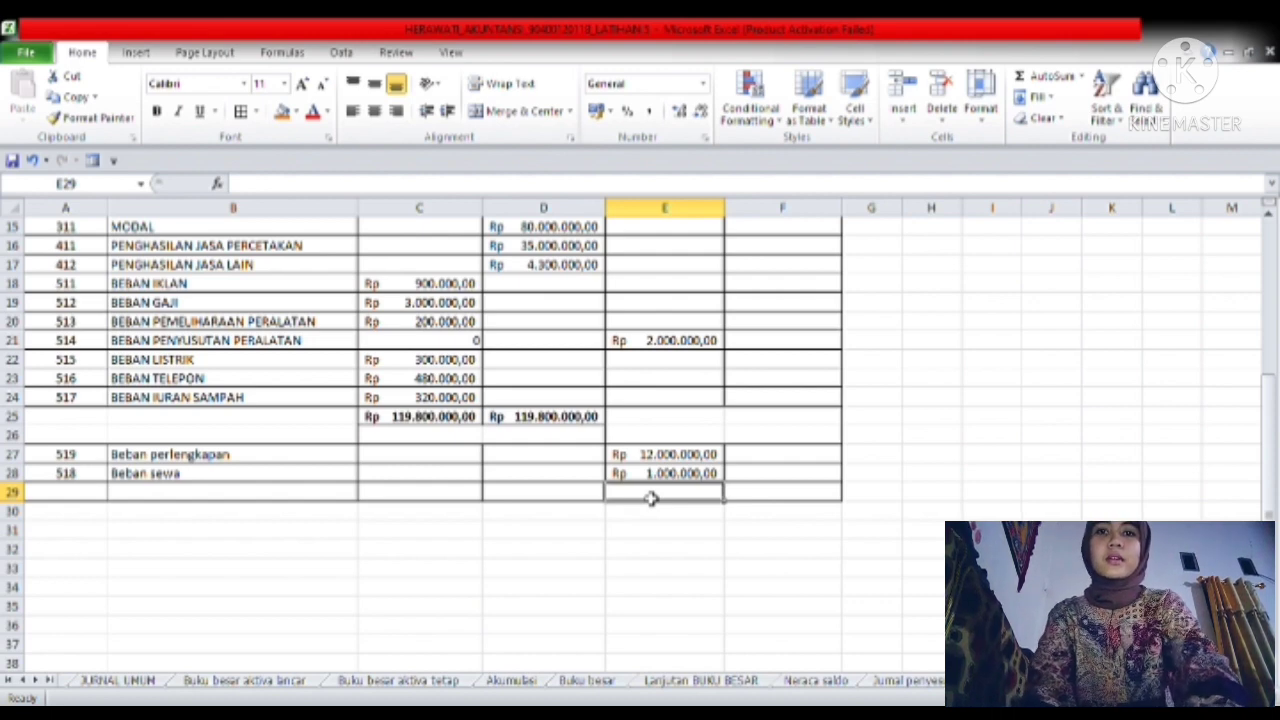
pyautogui.write('=')
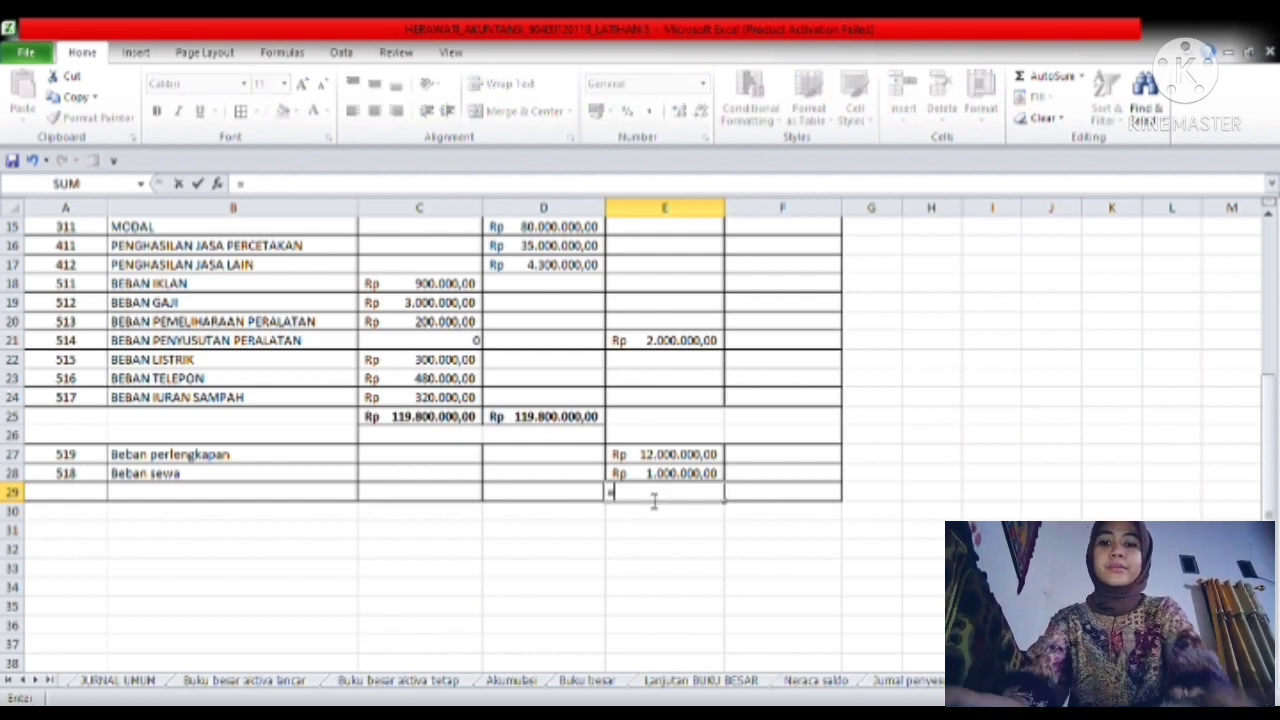
pyautogui.write('sum')
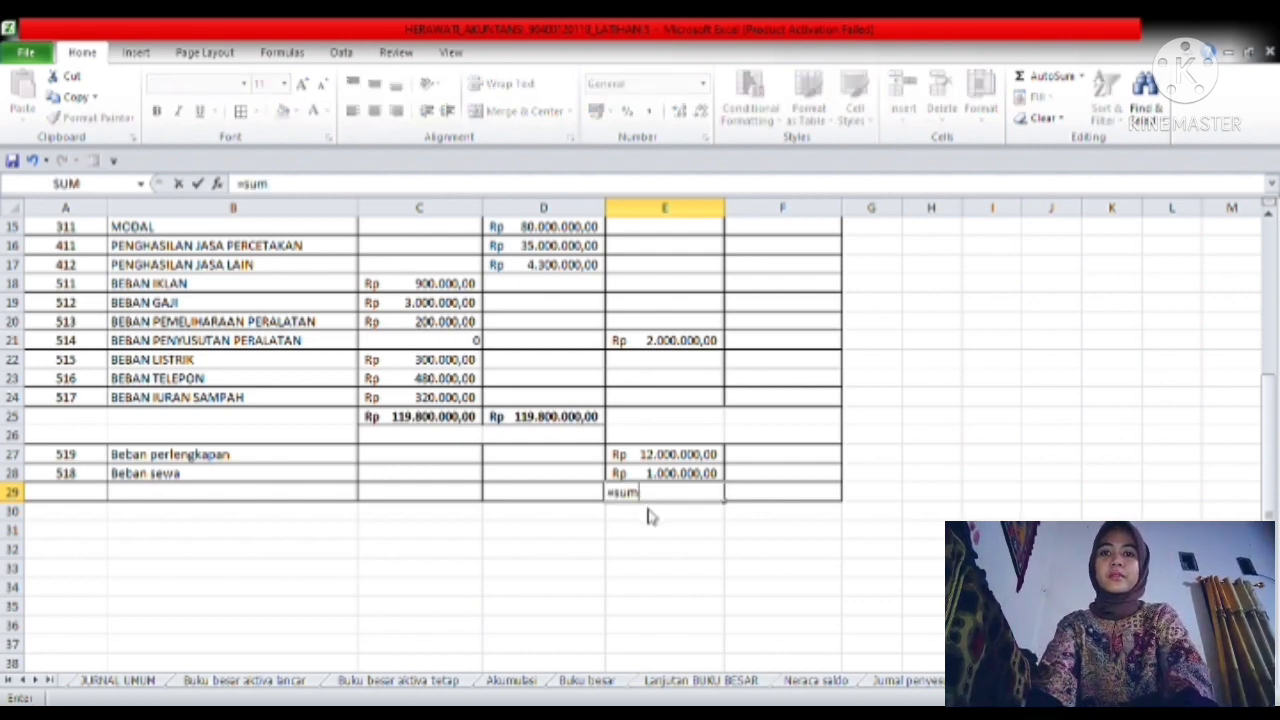
pyautogui.press('Tab')
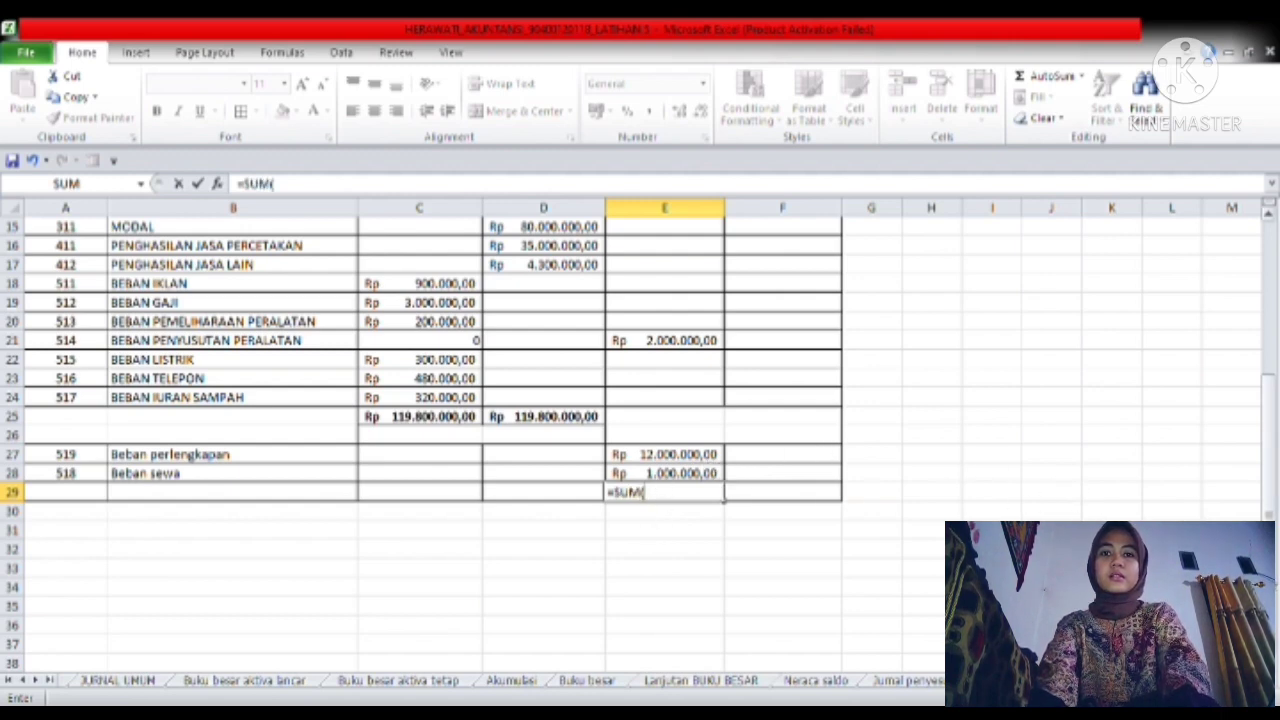
pyautogui.scroll(5, 1275, 428)
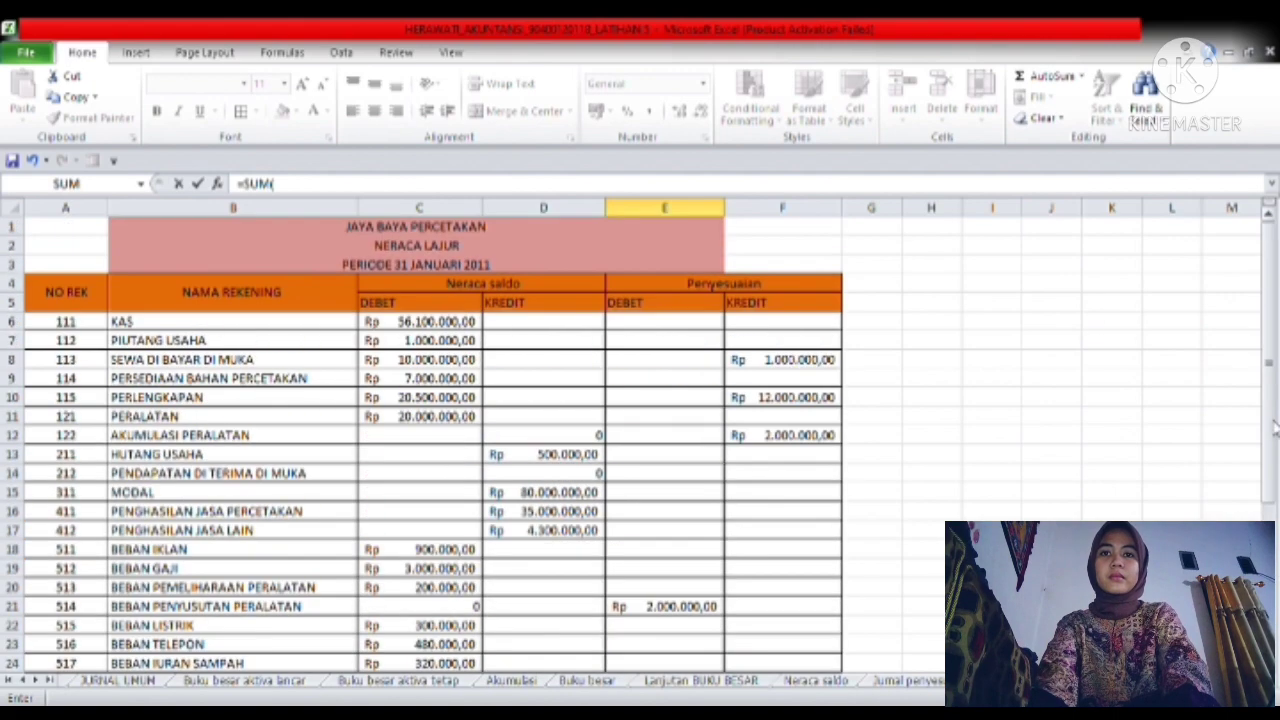
pyautogui.scroll(-4, 1275, 425)
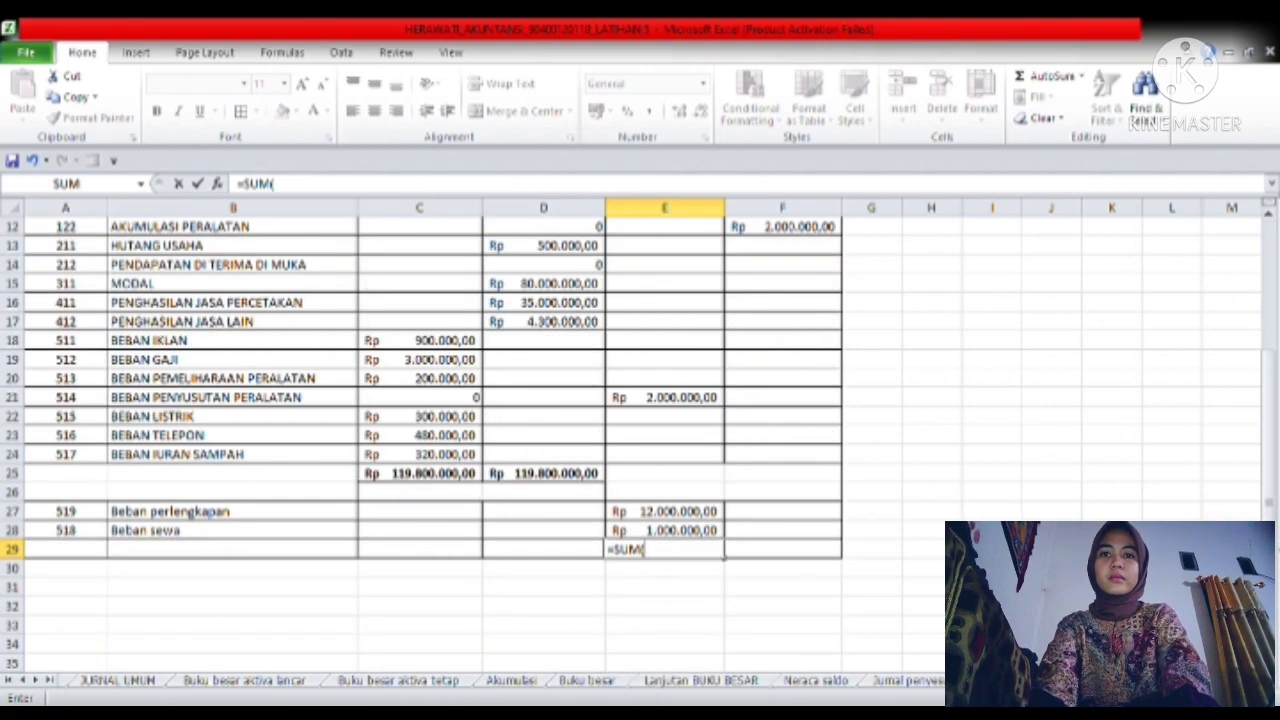
pyautogui.click(651, 395)
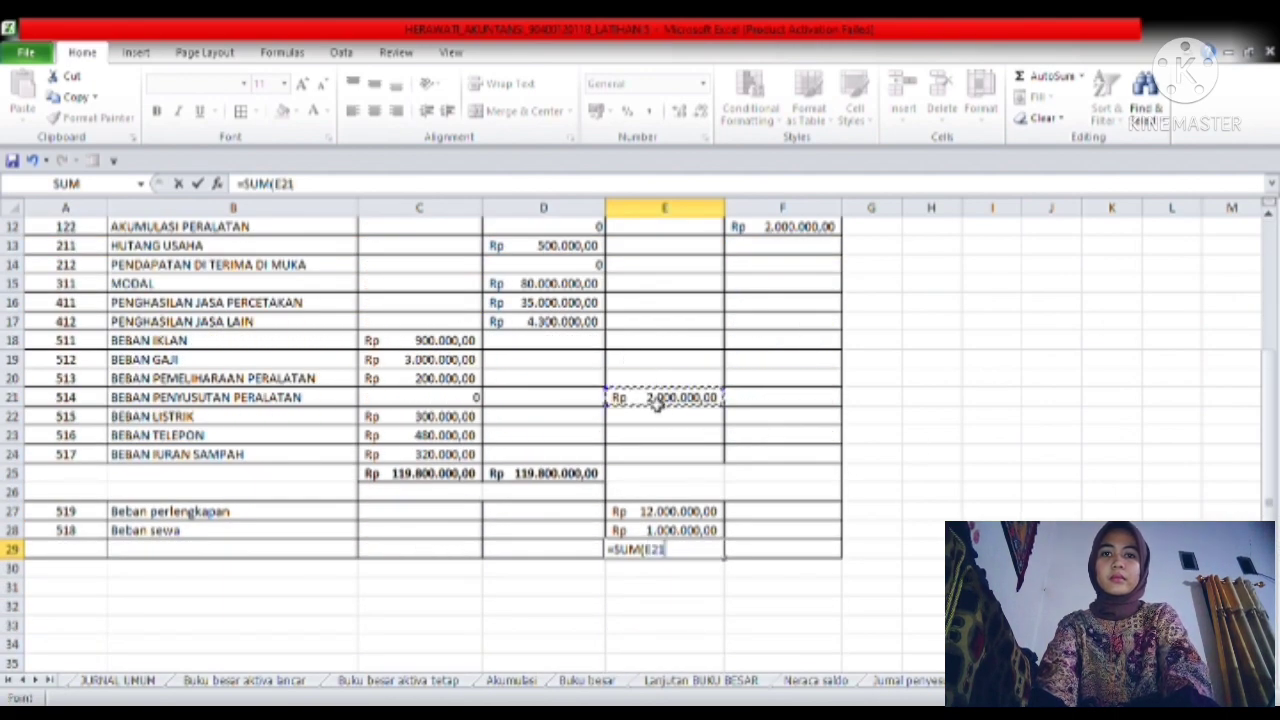
pyautogui.scroll(4, 650, 440)
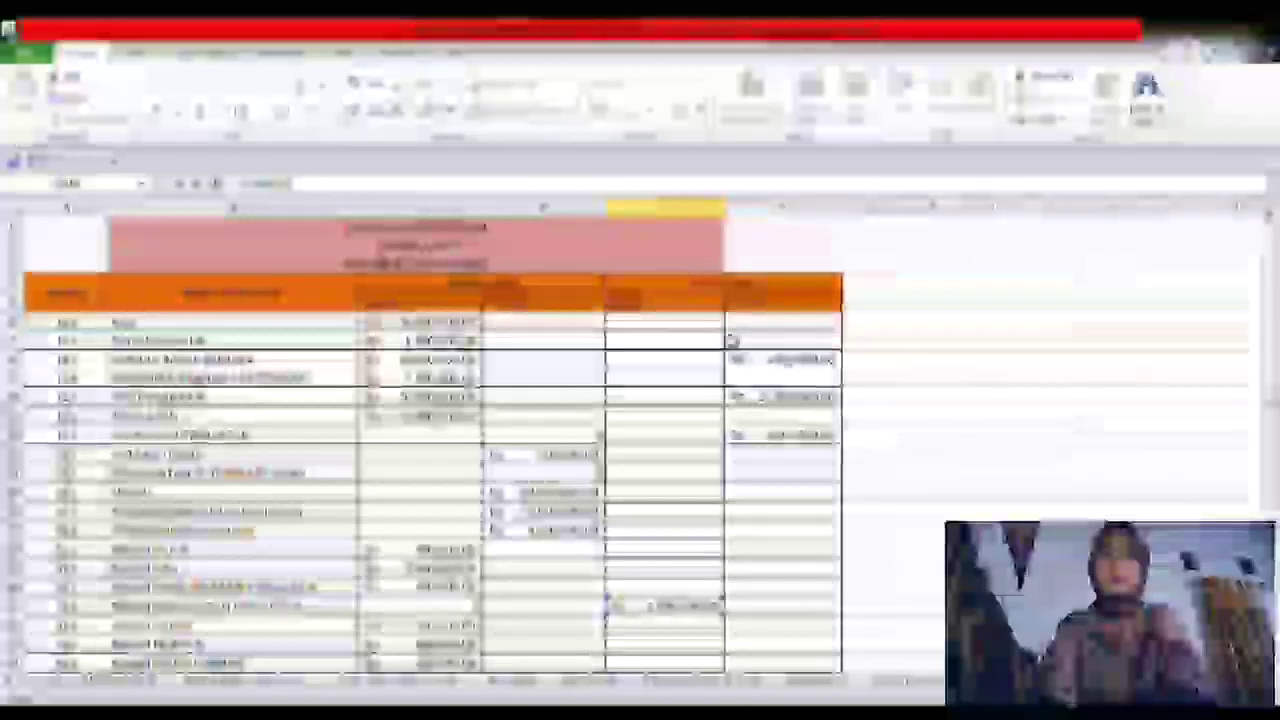
pyautogui.moveTo(694, 325)
pyautogui.mouseDown()
pyautogui.moveTo(707, 700)
pyautogui.moveTo(671, 116)
pyautogui.moveTo(673, 327)
pyautogui.moveTo(677, 215)
pyautogui.moveTo(688, 310)
pyautogui.mouseUp()
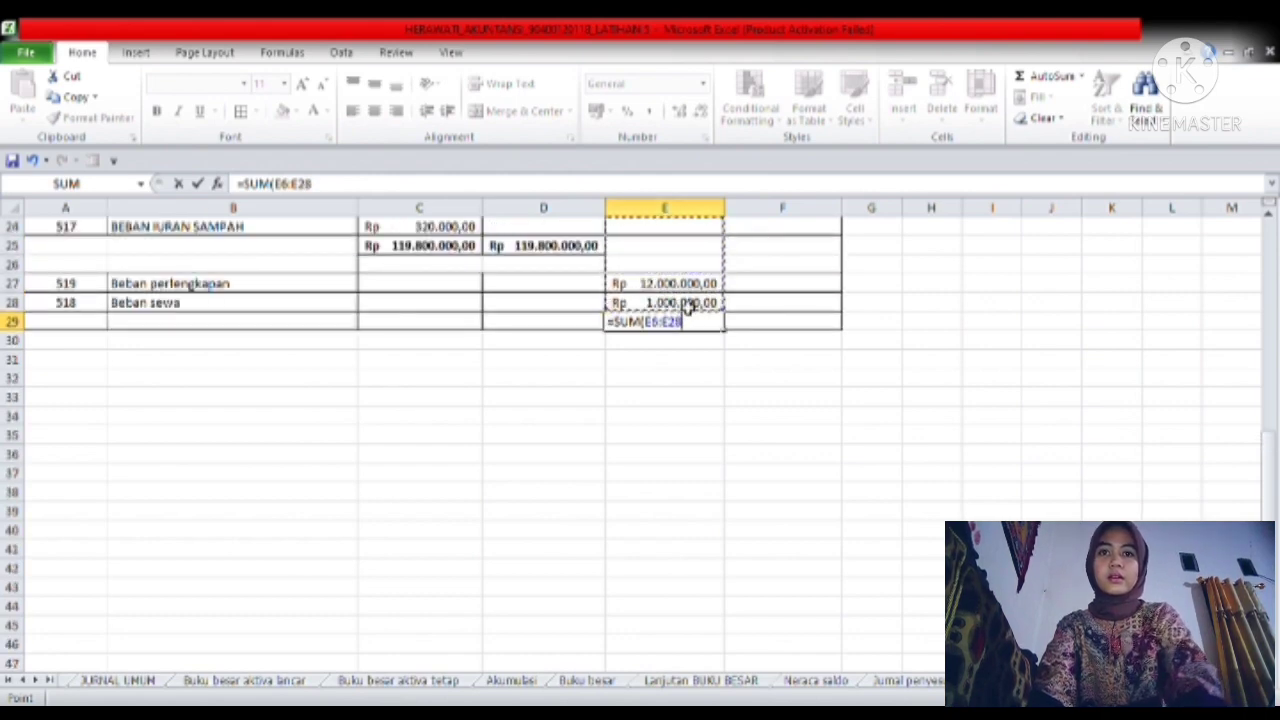
pyautogui.press('Return')
# - Apply the Rp accounting format to the debit total in E29 and fill its formula across to F29
pyautogui.click(700, 326)
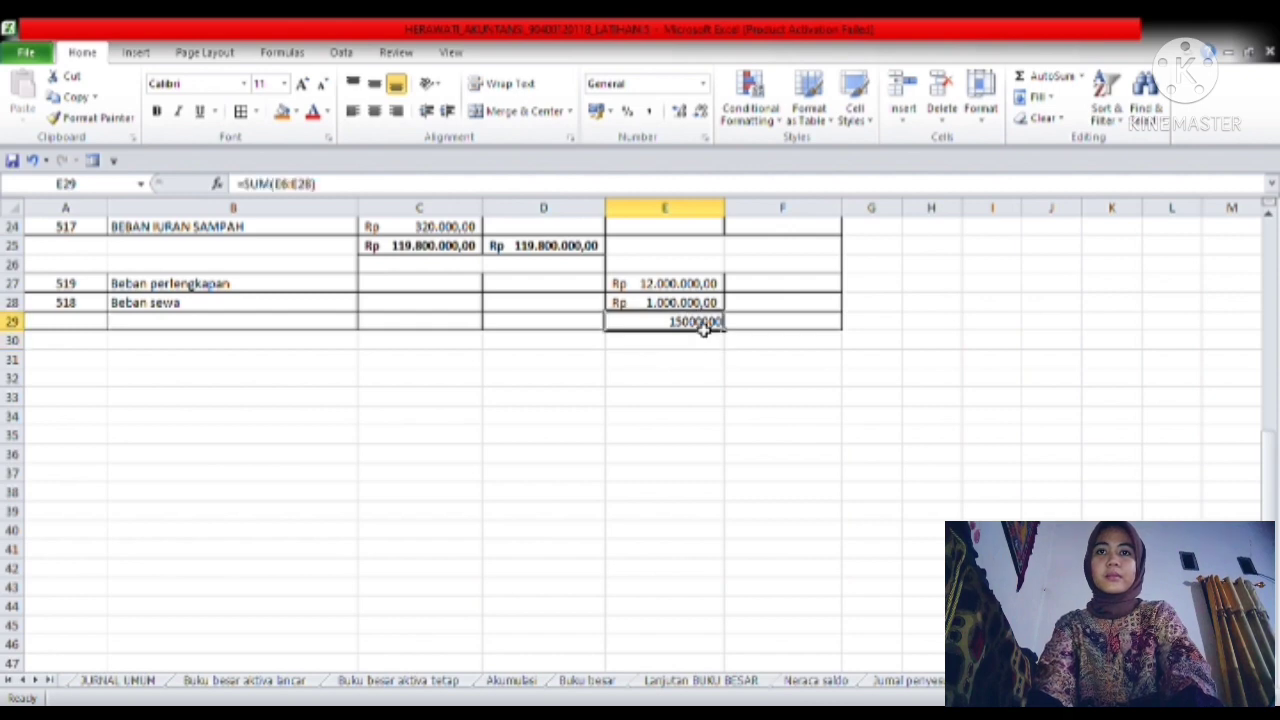
pyautogui.click(596, 111)
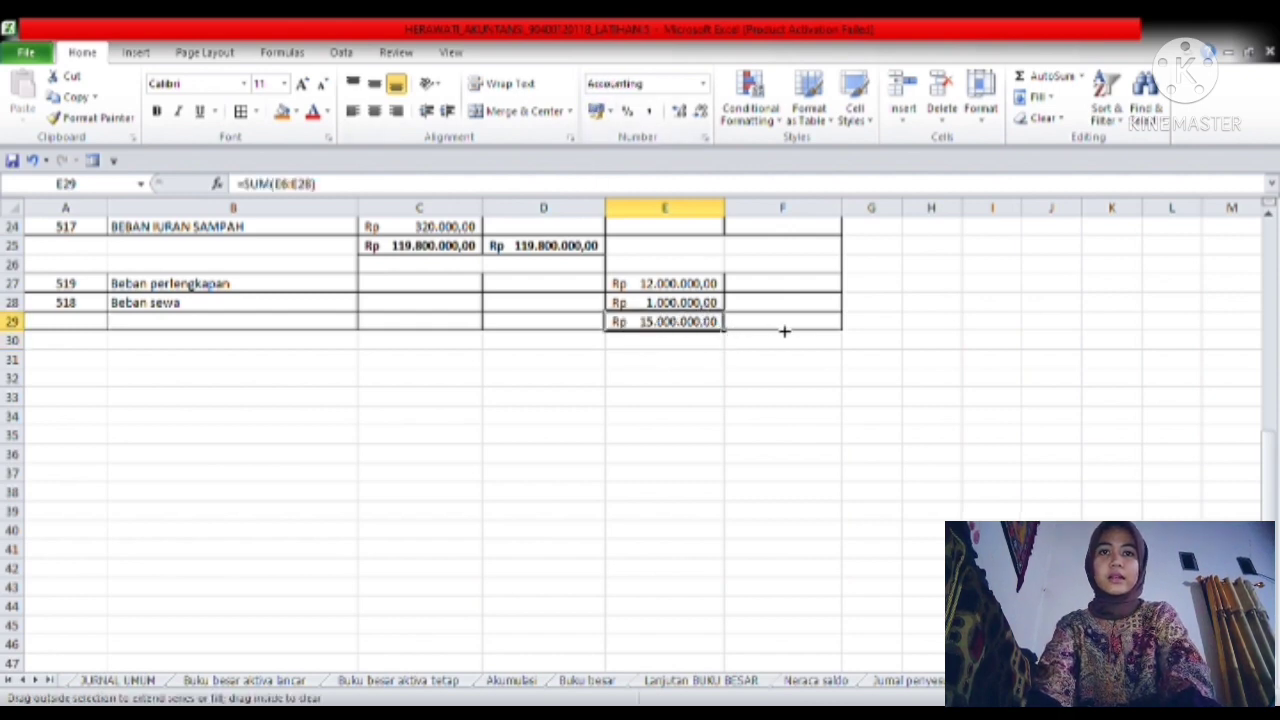
pyautogui.moveTo(784, 330); pyautogui.dragTo(814, 331)
pyautogui.click(826, 397)
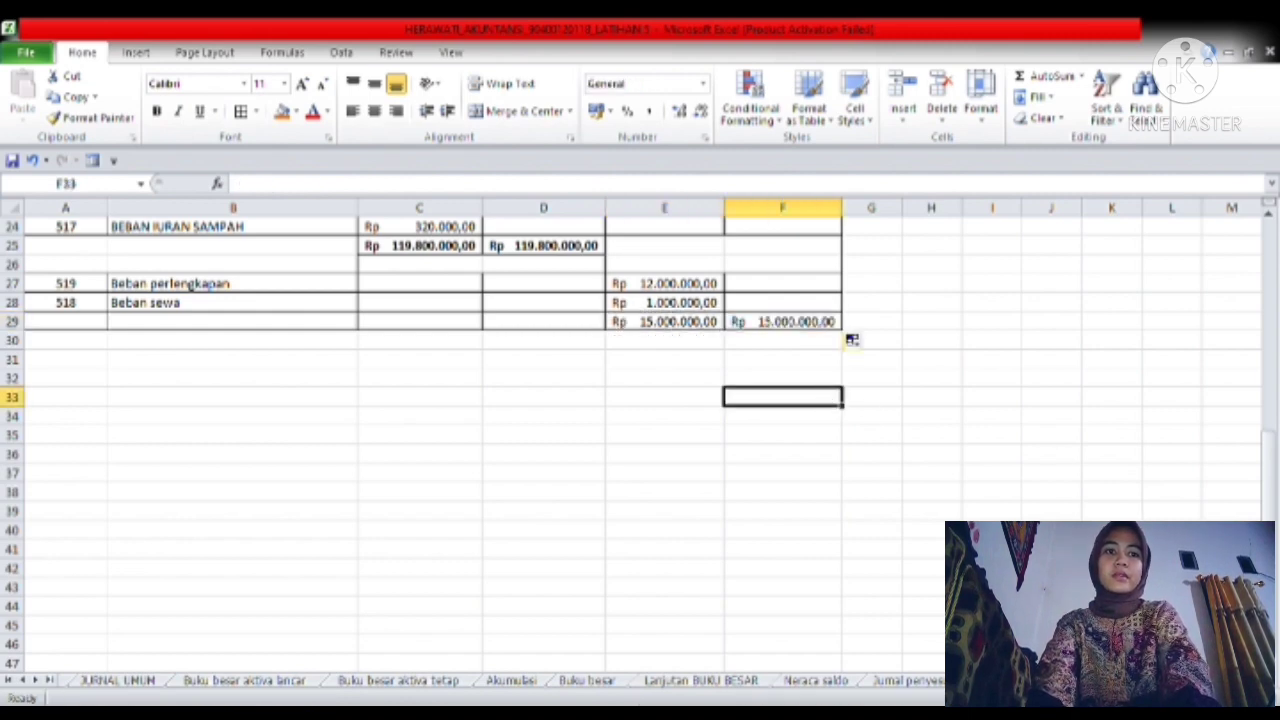
# - Make the Penyesuaian debit and credit totals in E29:F29 bold
pyautogui.scroll(2, 837, 509)
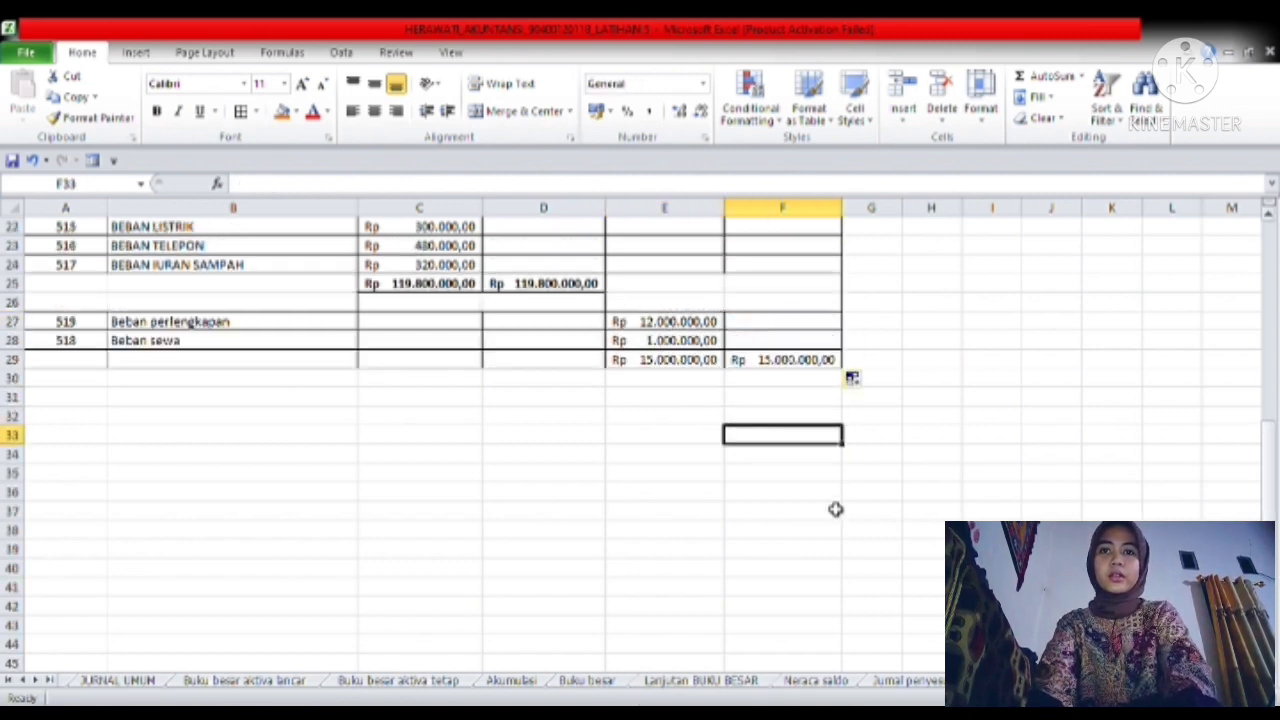
pyautogui.click(688, 366)
pyautogui.moveTo(688, 366); pyautogui.dragTo(752, 366)
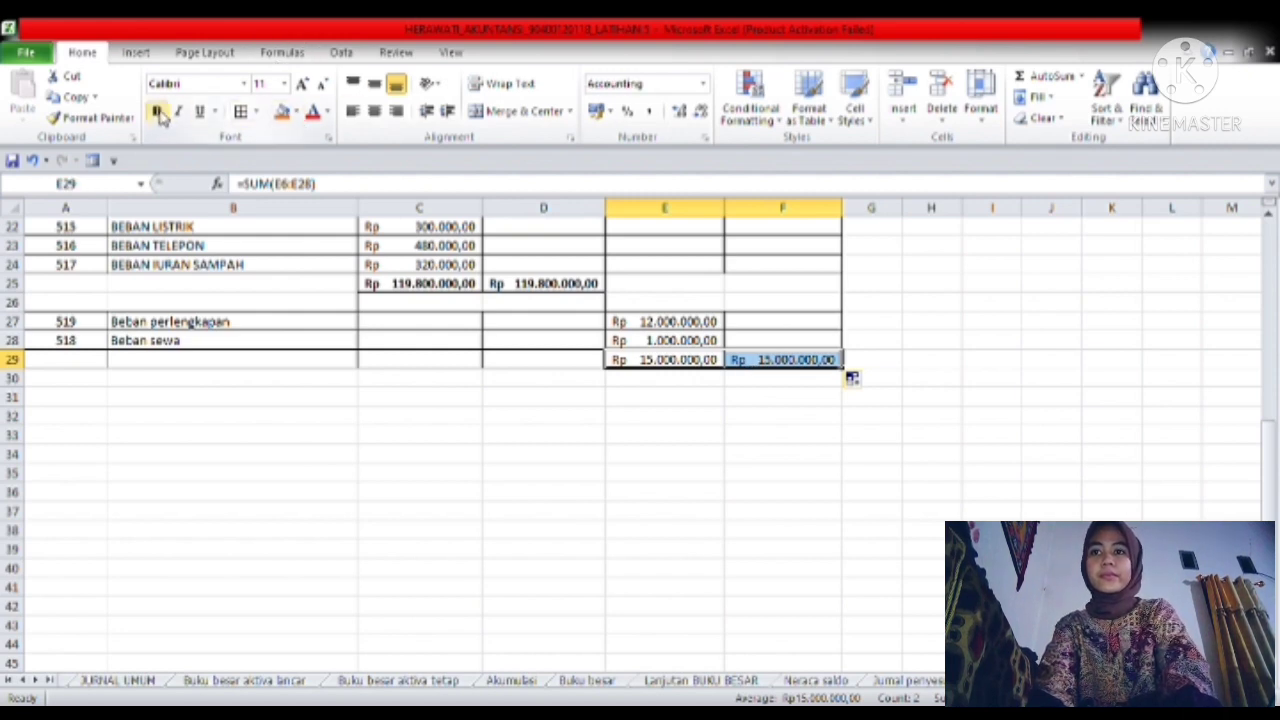
pyautogui.click(158, 112)
# - Merge and center cells A29:B29 in the total row
pyautogui.click(178, 370)
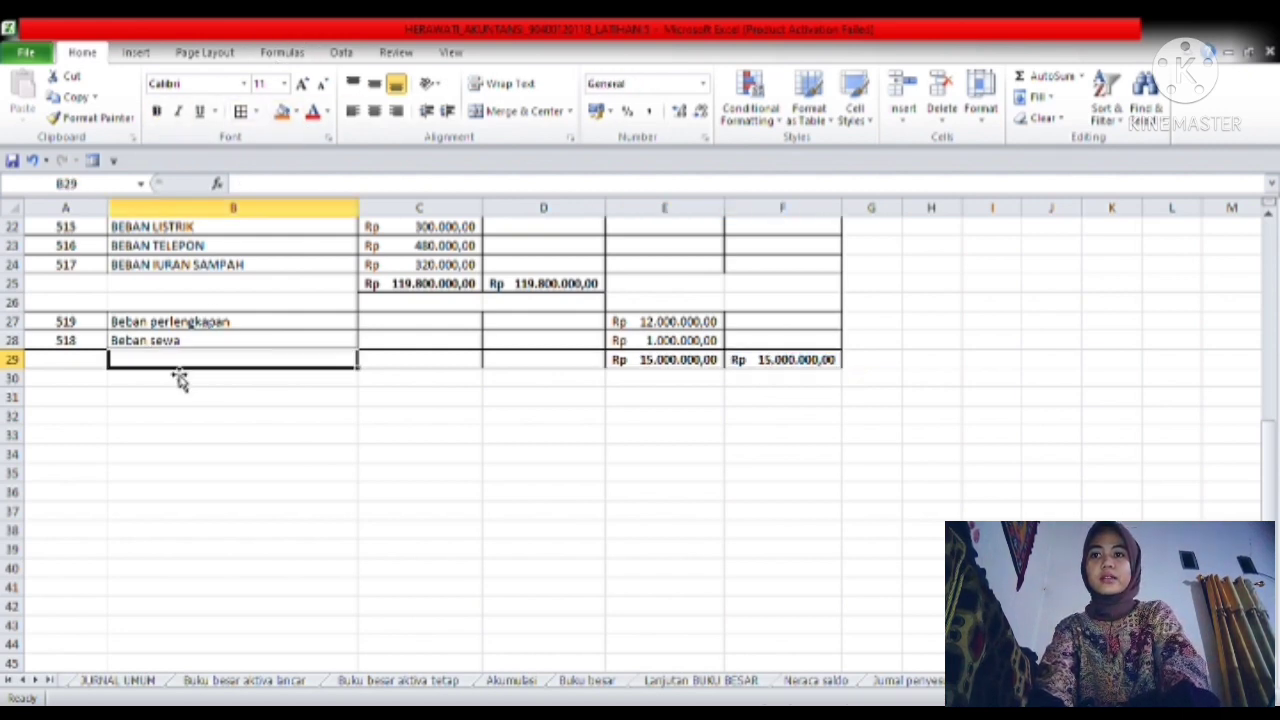
pyautogui.moveTo(94, 368); pyautogui.dragTo(167, 367)
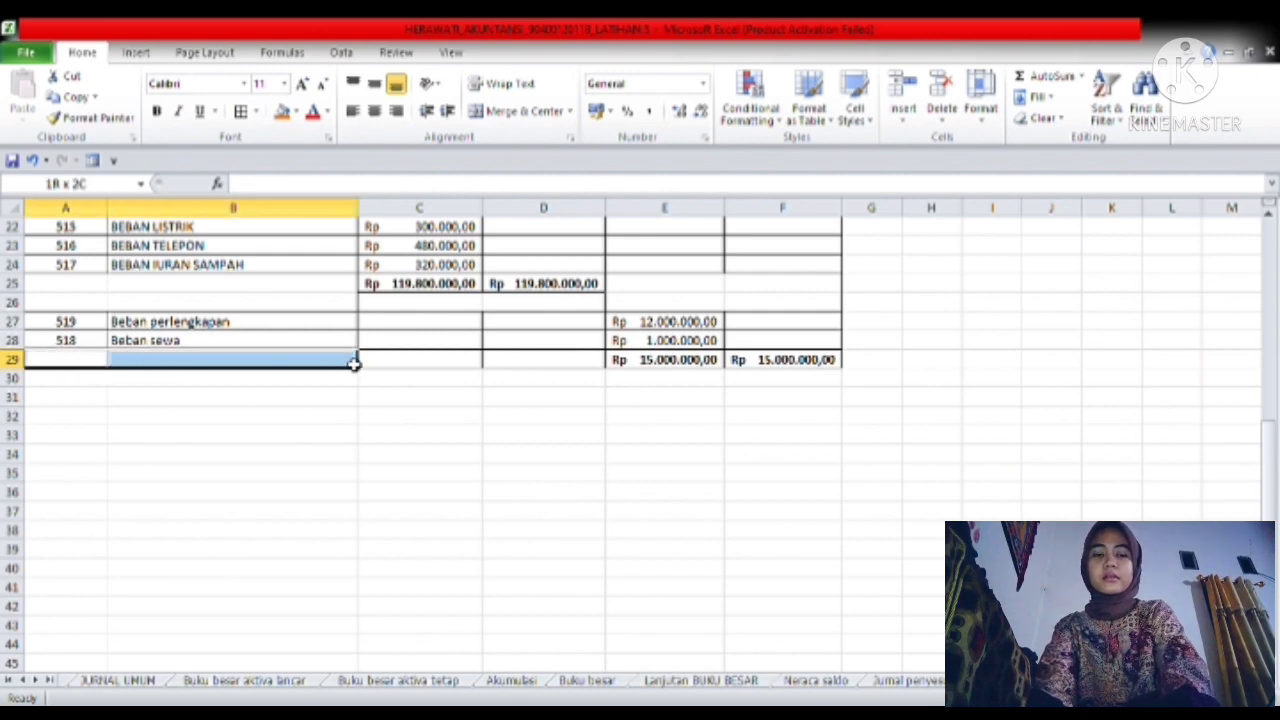
pyautogui.moveTo(354, 365); pyautogui.dragTo(352, 360)
pyautogui.click(523, 111)
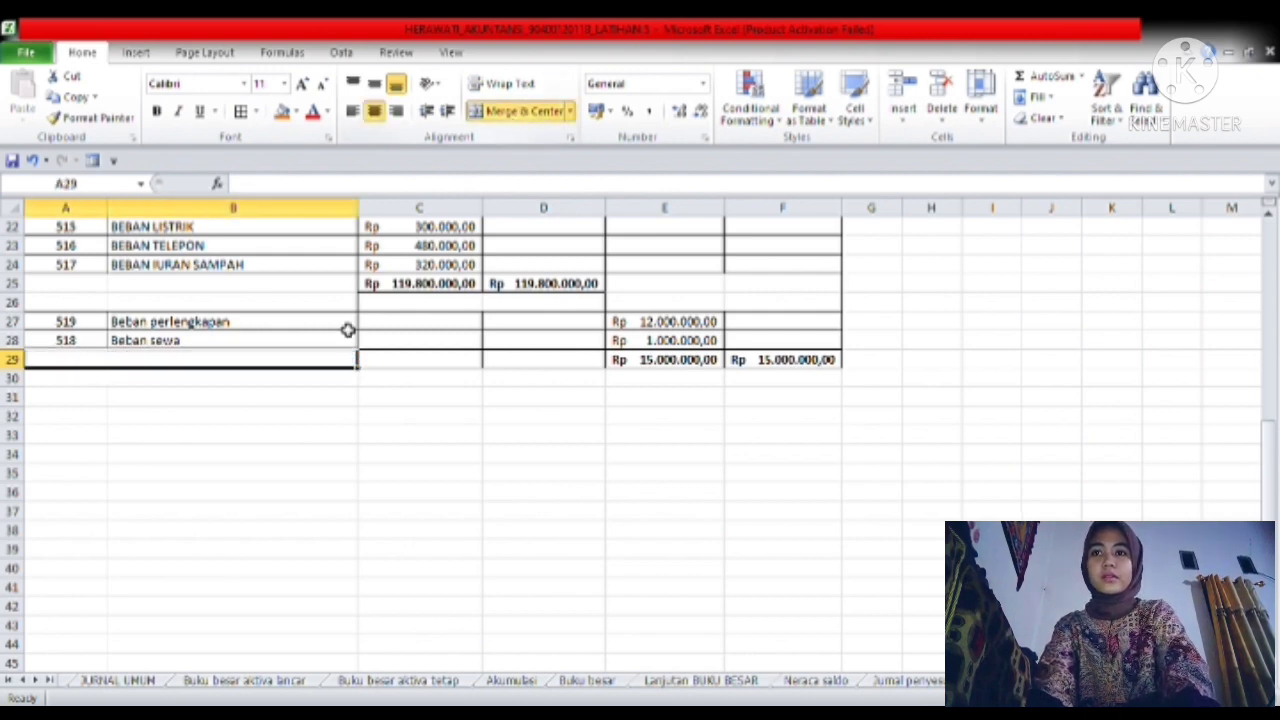
# - Enter the label Jumlah in the merged cell A29 and make it bold
pyautogui.doubleClick(285, 368)
pyautogui.write('Jy')
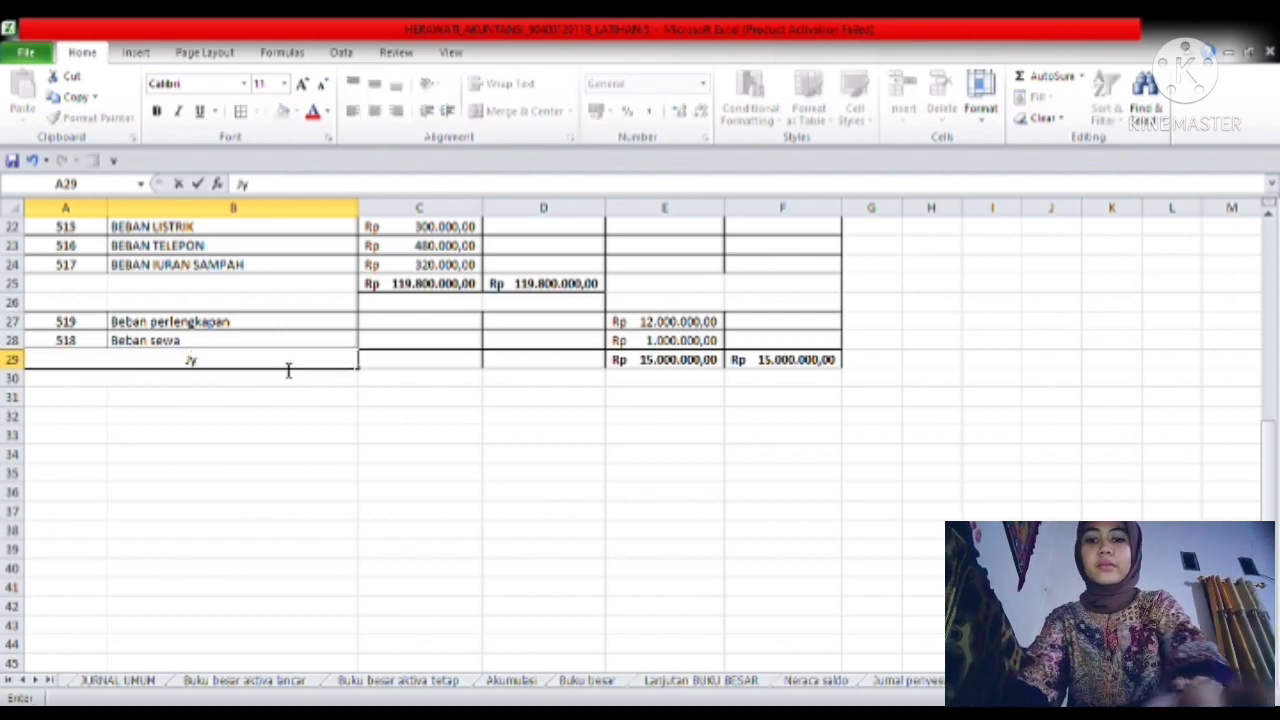
pyautogui.write('mlah')
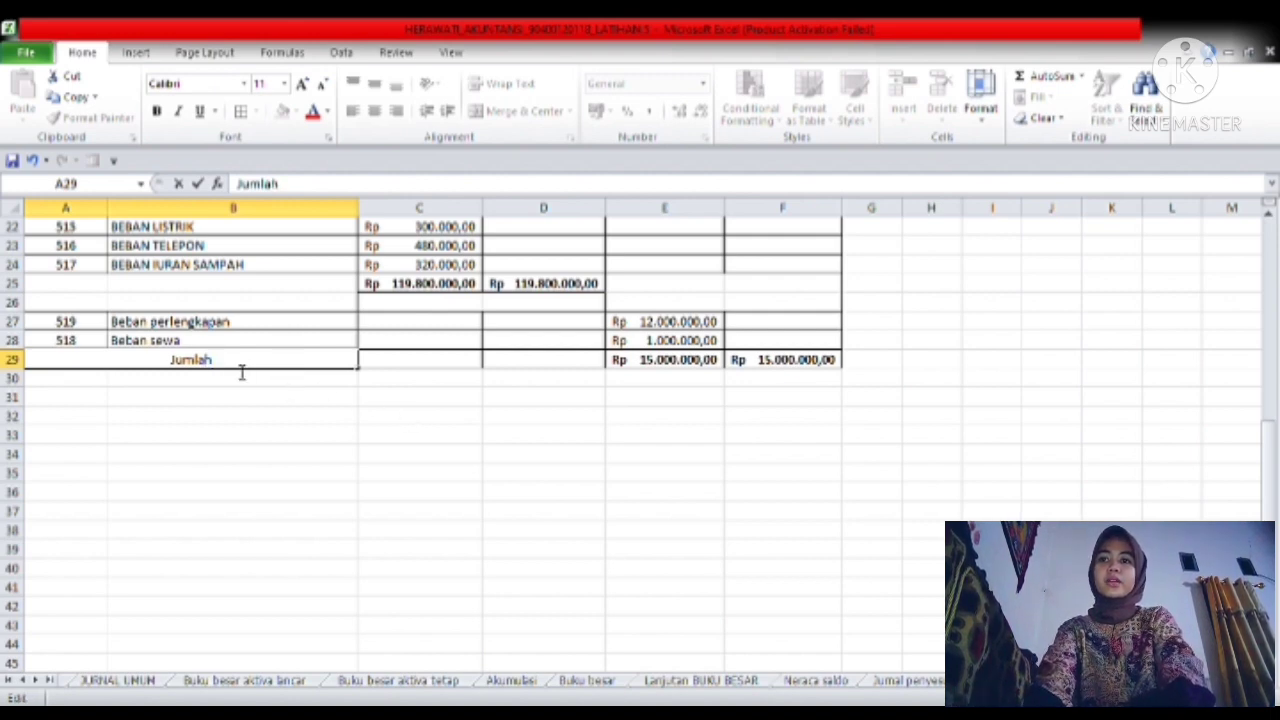
pyautogui.hotkey('shift', 'Home')
pyautogui.click(262, 418)
pyautogui.press('Up')
pyautogui.press('Up')
pyautogui.press('Up')
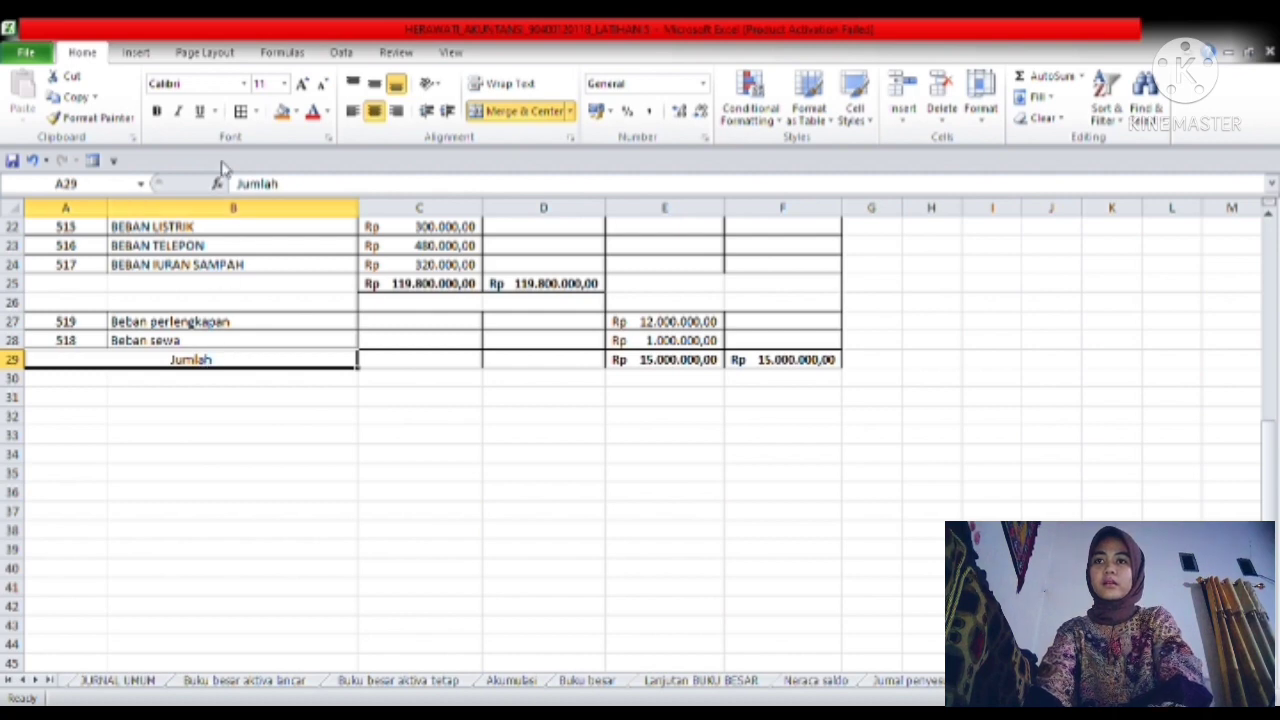
pyautogui.click(156, 111)
pyautogui.click(512, 434)
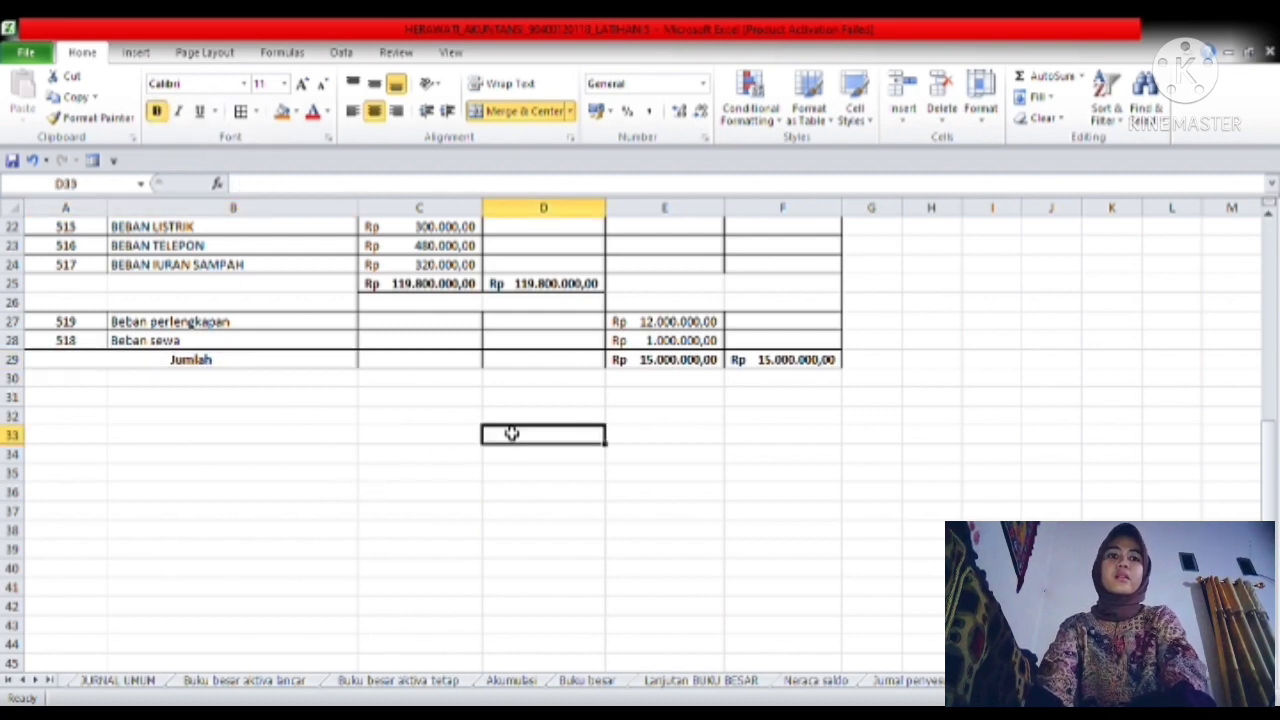
# - Enter the column group heading NS.SETELAH PENYESUAIAN in G4, beside the Penyesuaian heading
pyautogui.scroll(7, 1268, 401)
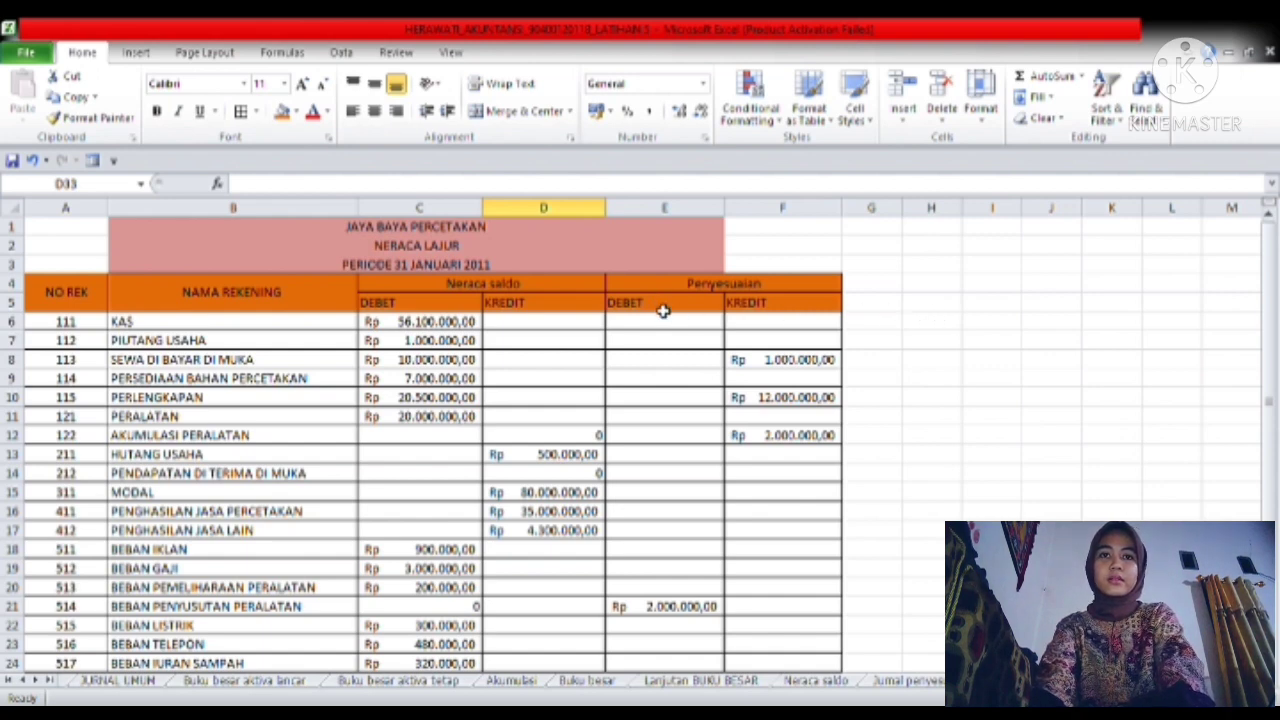
pyautogui.click(889, 284)
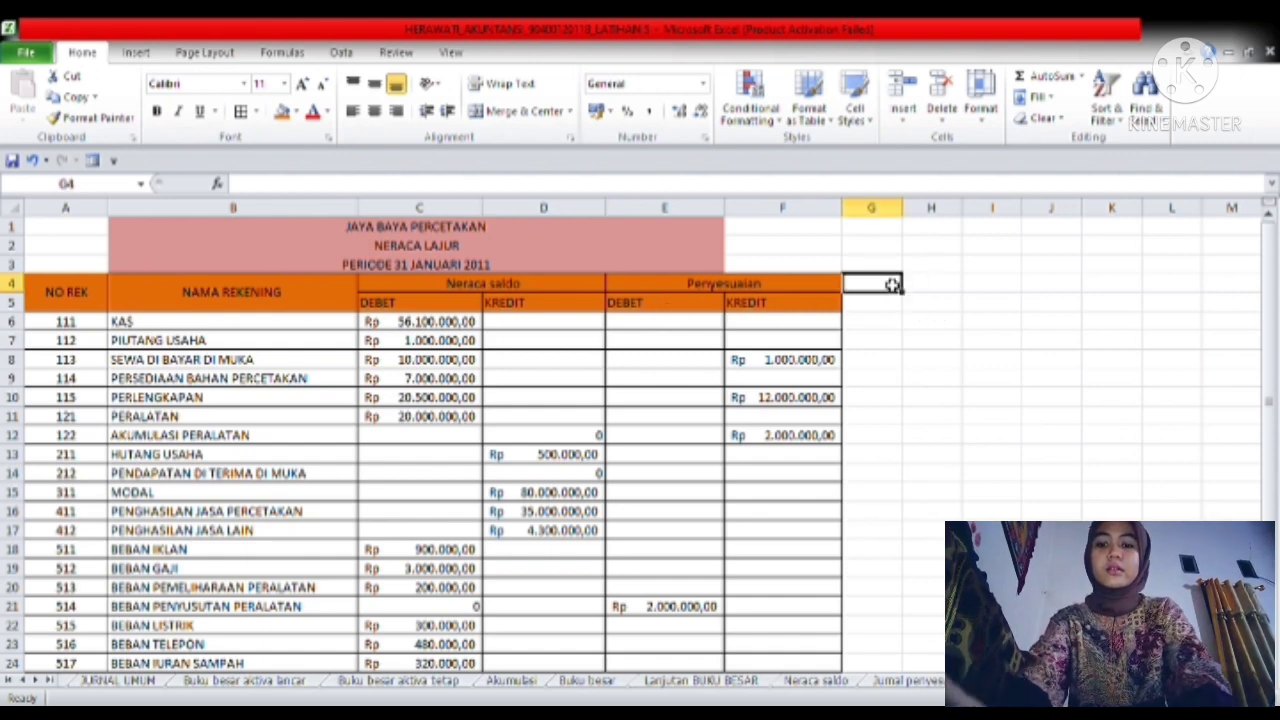
pyautogui.write('NS')
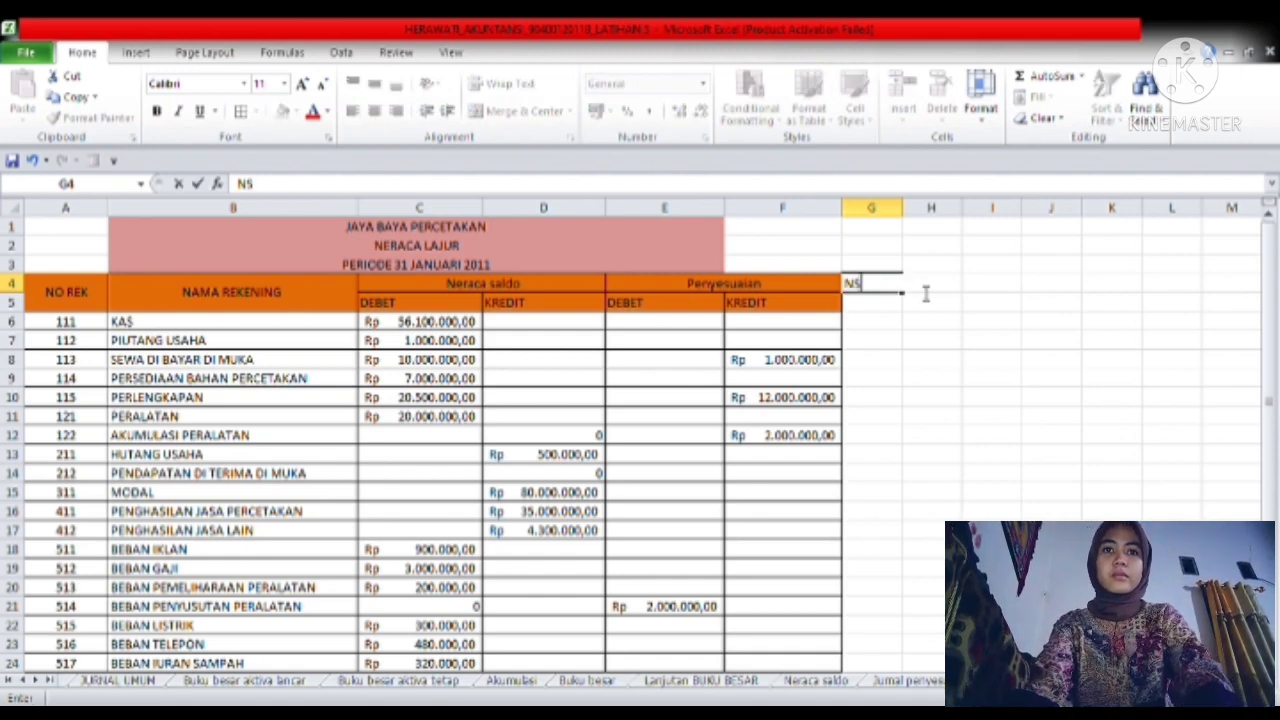
pyautogui.write('.SE')
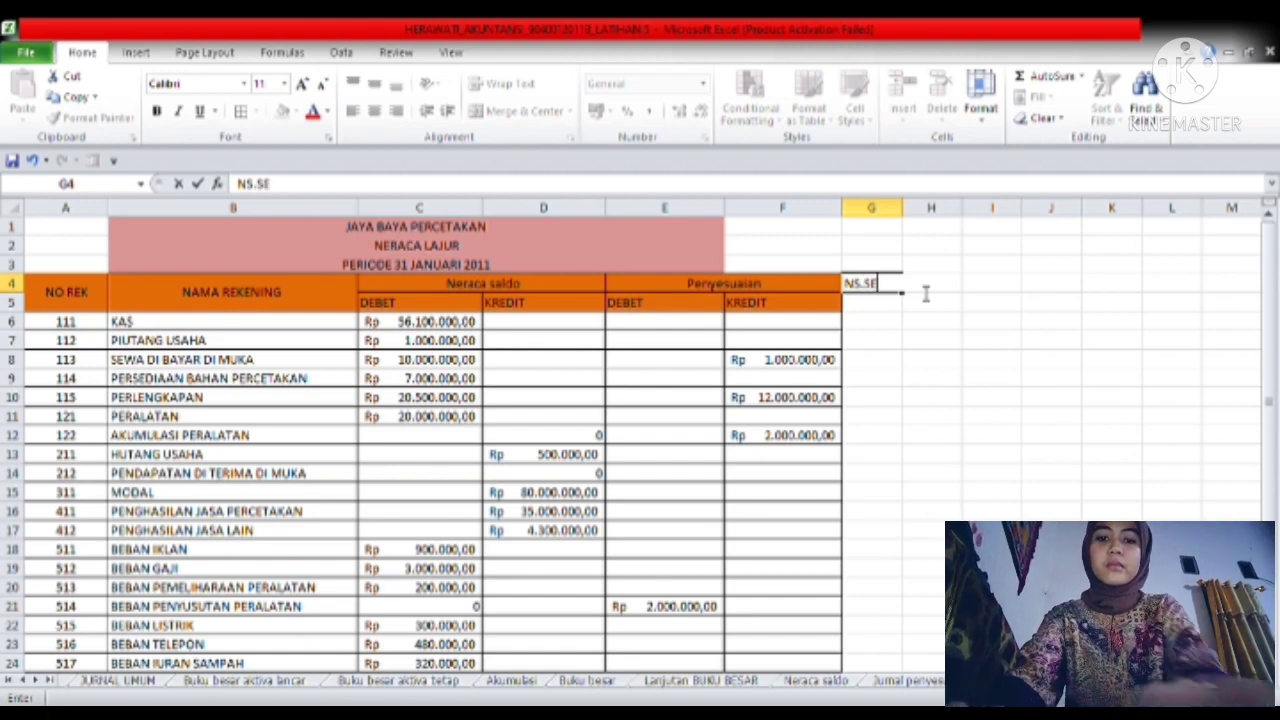
pyautogui.write('TELAH ')
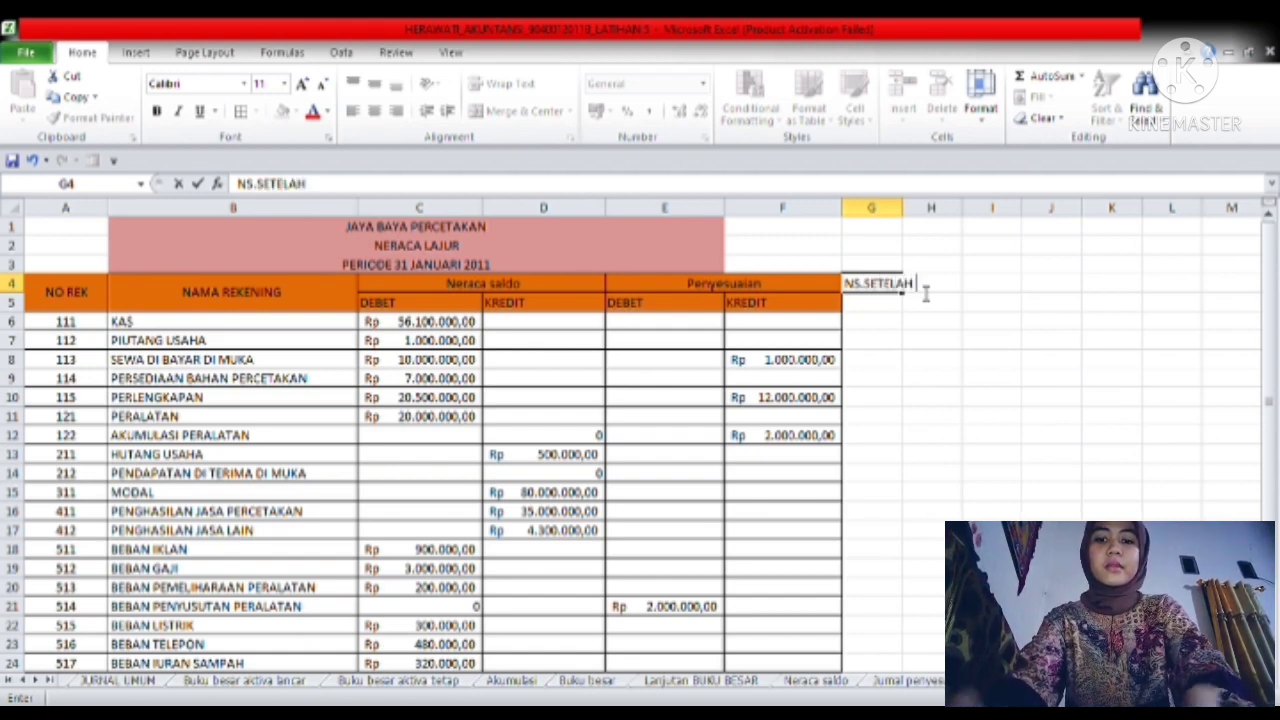
pyautogui.write('PENYESUAIAN')
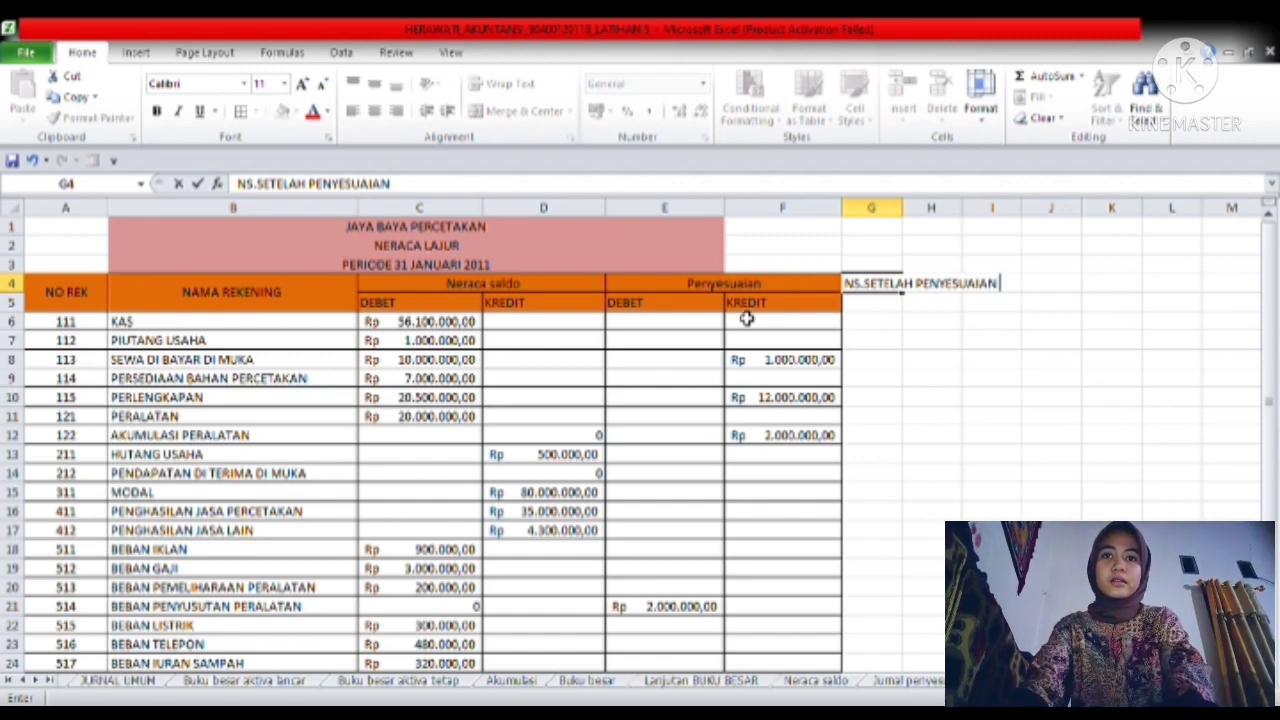
# - Copy the DEBET and KREDIT subheadings from E5:F5 to G5:H5 under the new heading
pyautogui.moveTo(660, 311); pyautogui.dragTo(789, 311)
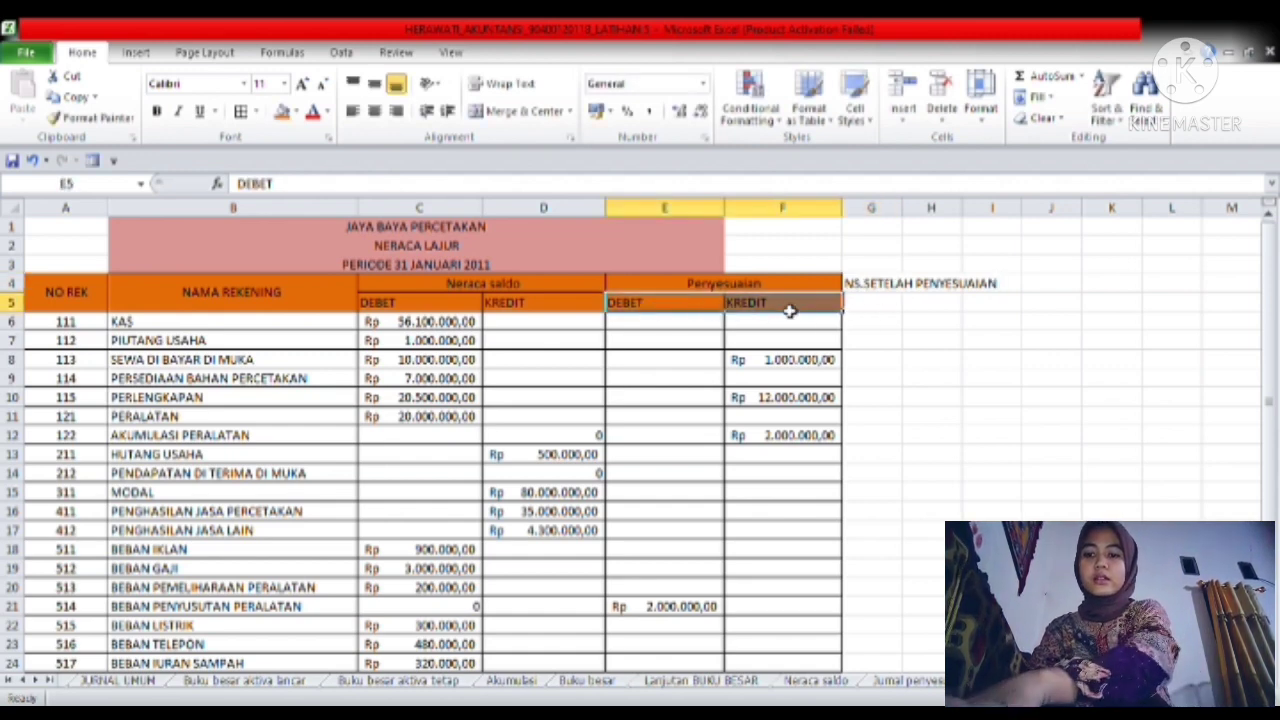
pyautogui.hotkey('ctrl', 'c')
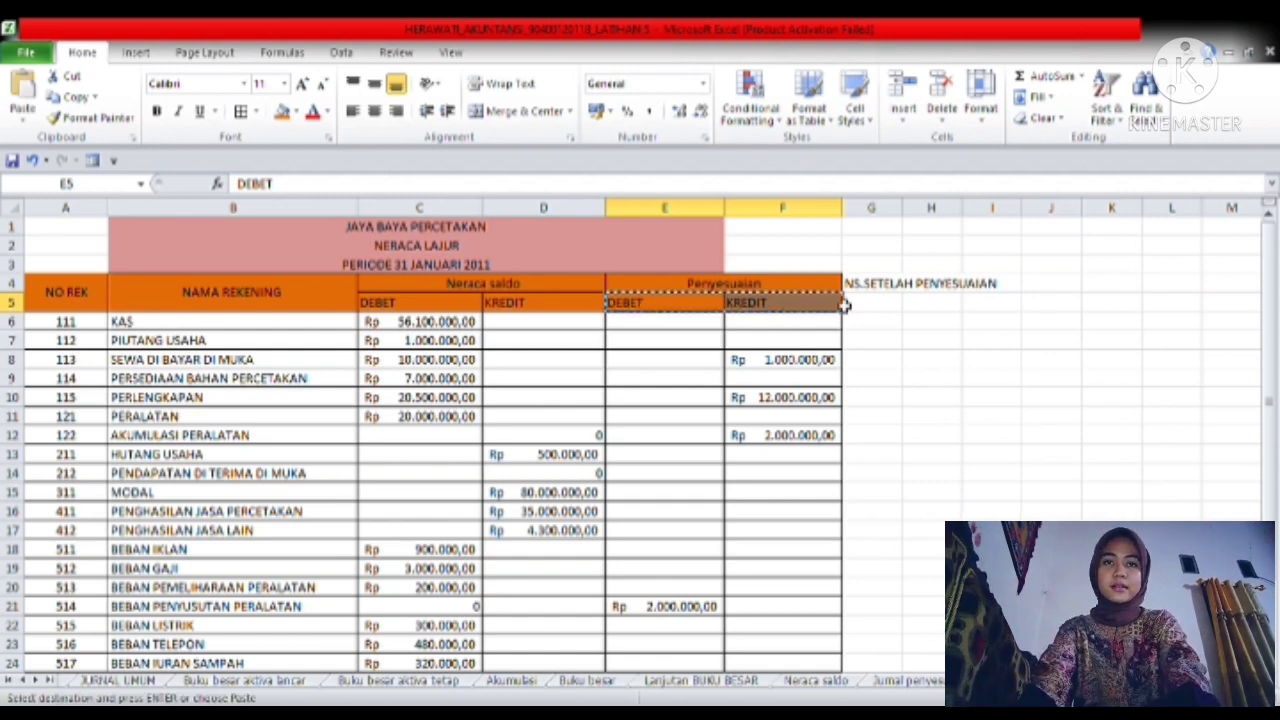
pyautogui.click(897, 311)
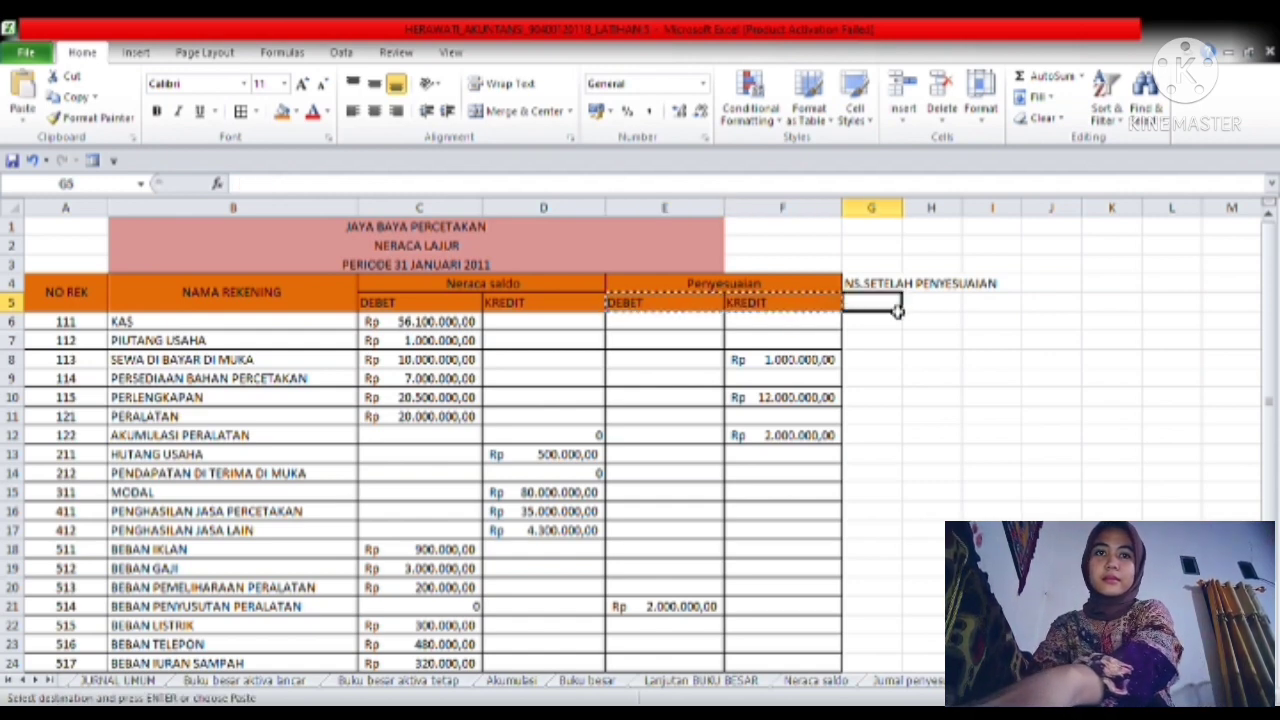
pyautogui.hotkey('ctrl', 'v')
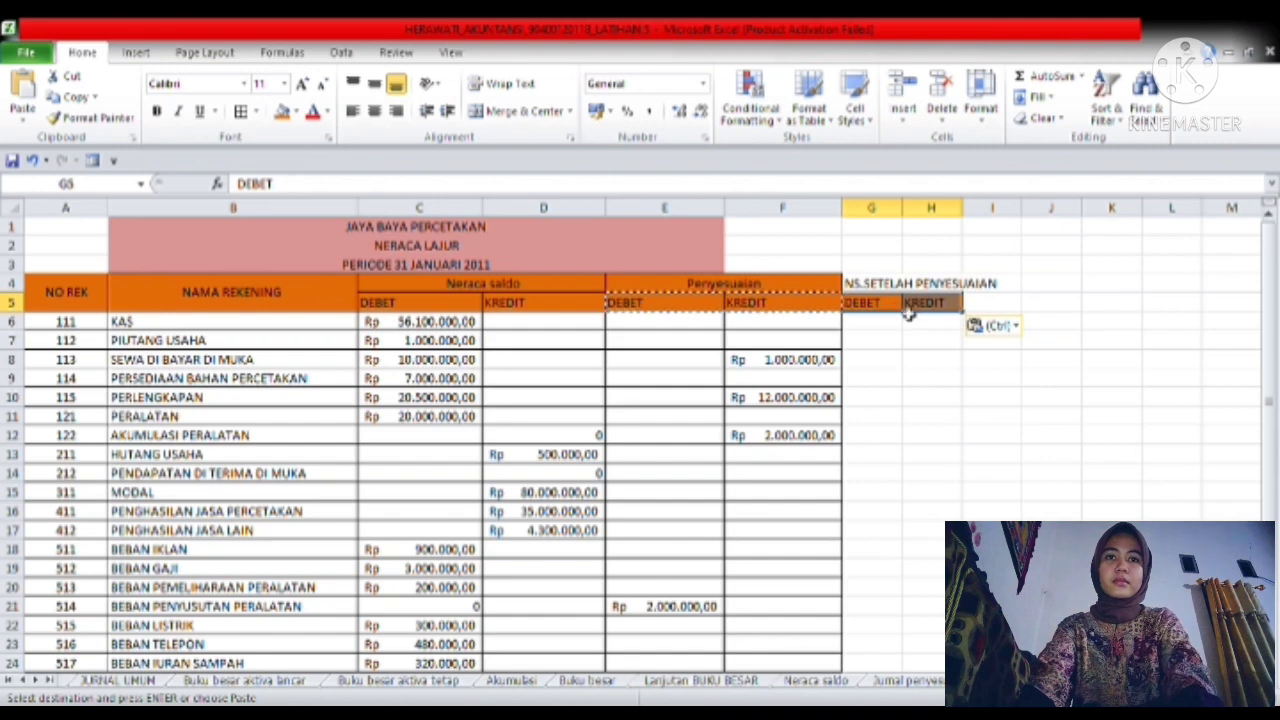
pyautogui.click(884, 285)
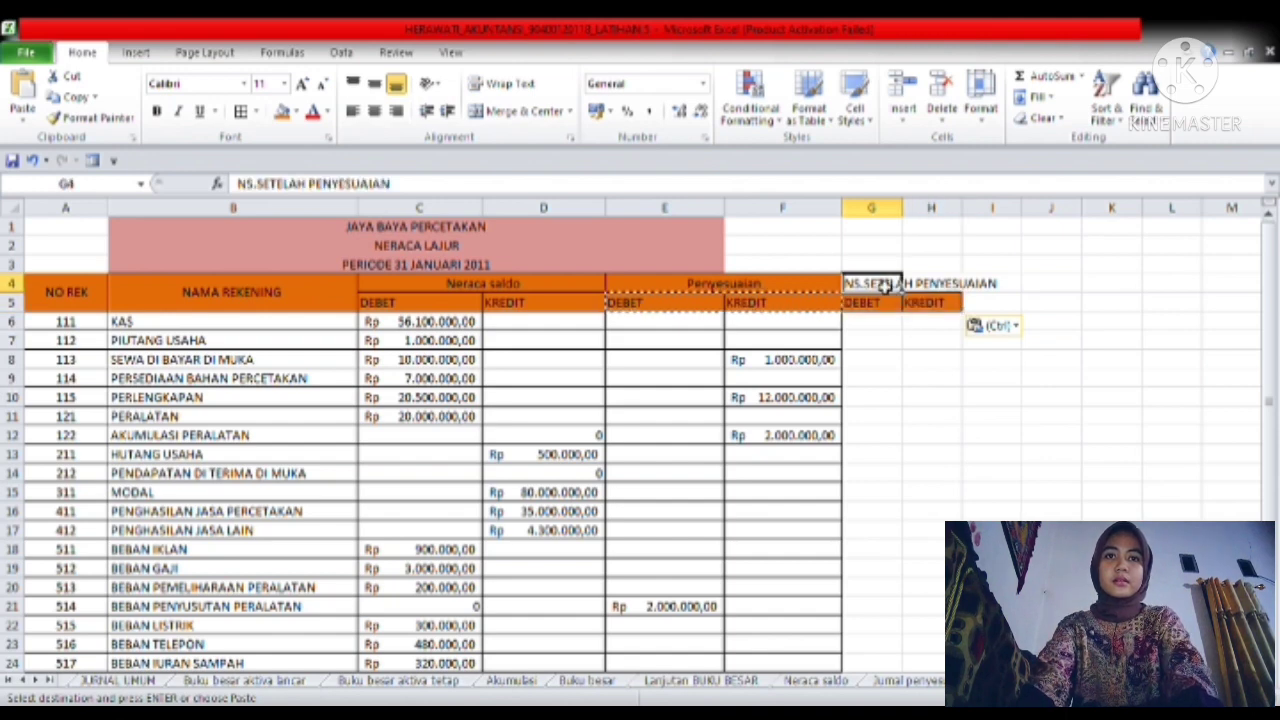
pyautogui.moveTo(890, 286); pyautogui.dragTo(1003, 293)
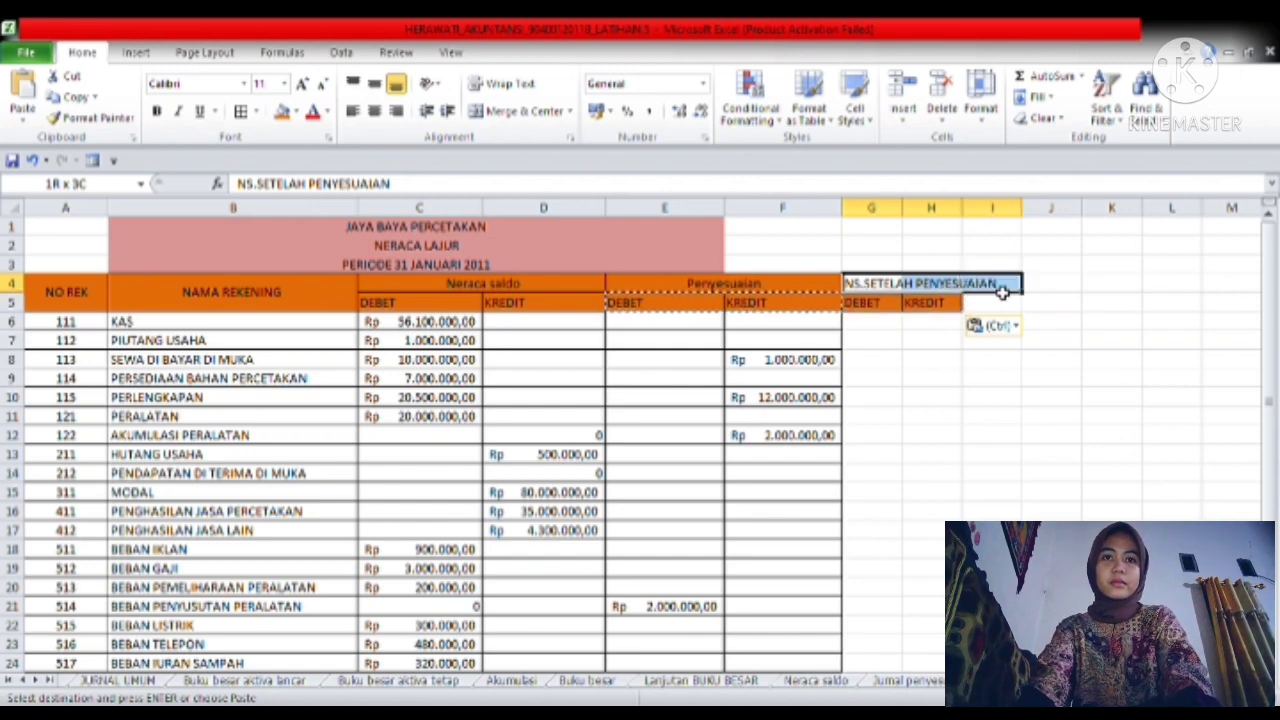
pyautogui.click(900, 304)
pyautogui.click(910, 225)
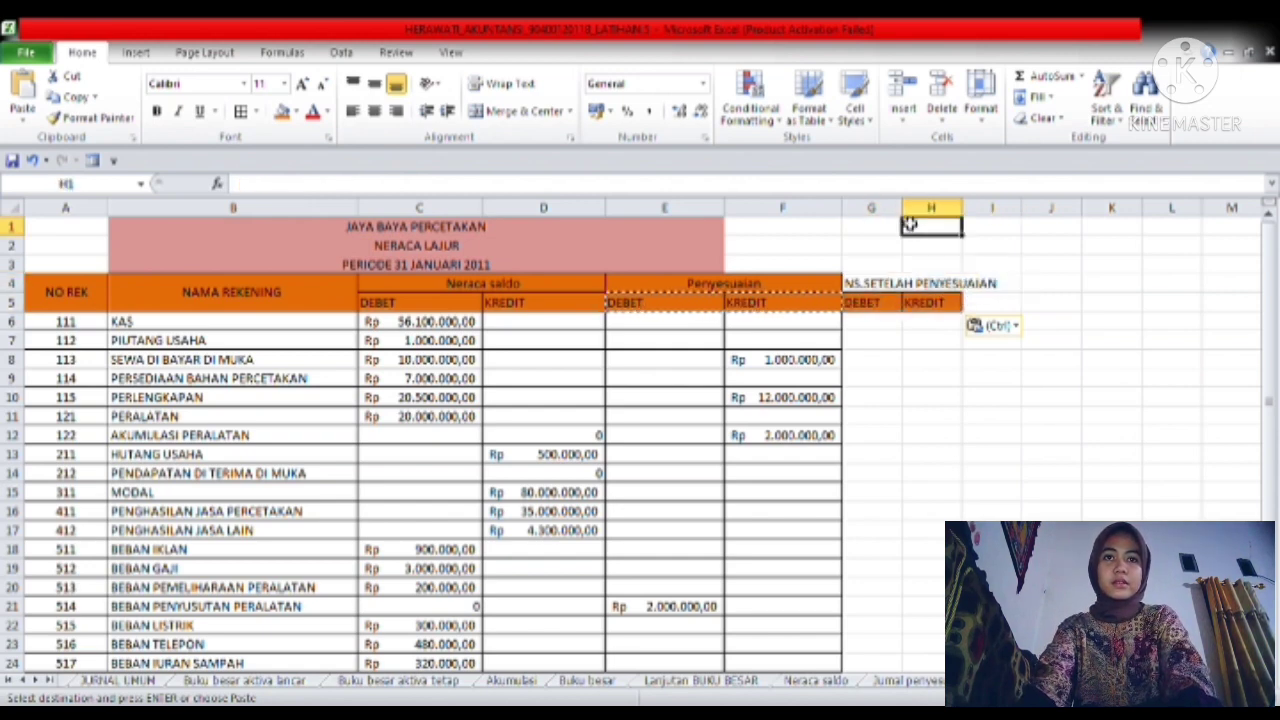
# - Widen columns G and H to match the width of the other amount columns
pyautogui.doubleClick(882, 358)
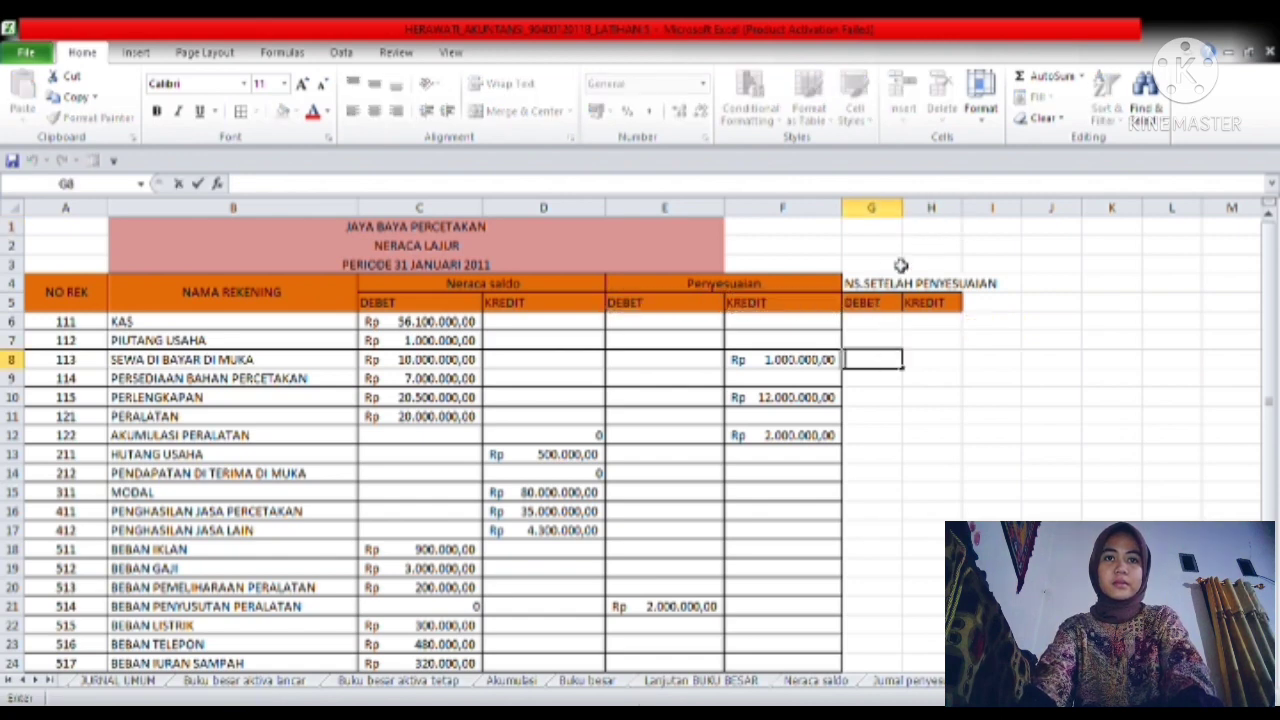
pyautogui.click(898, 208)
pyautogui.click(952, 309)
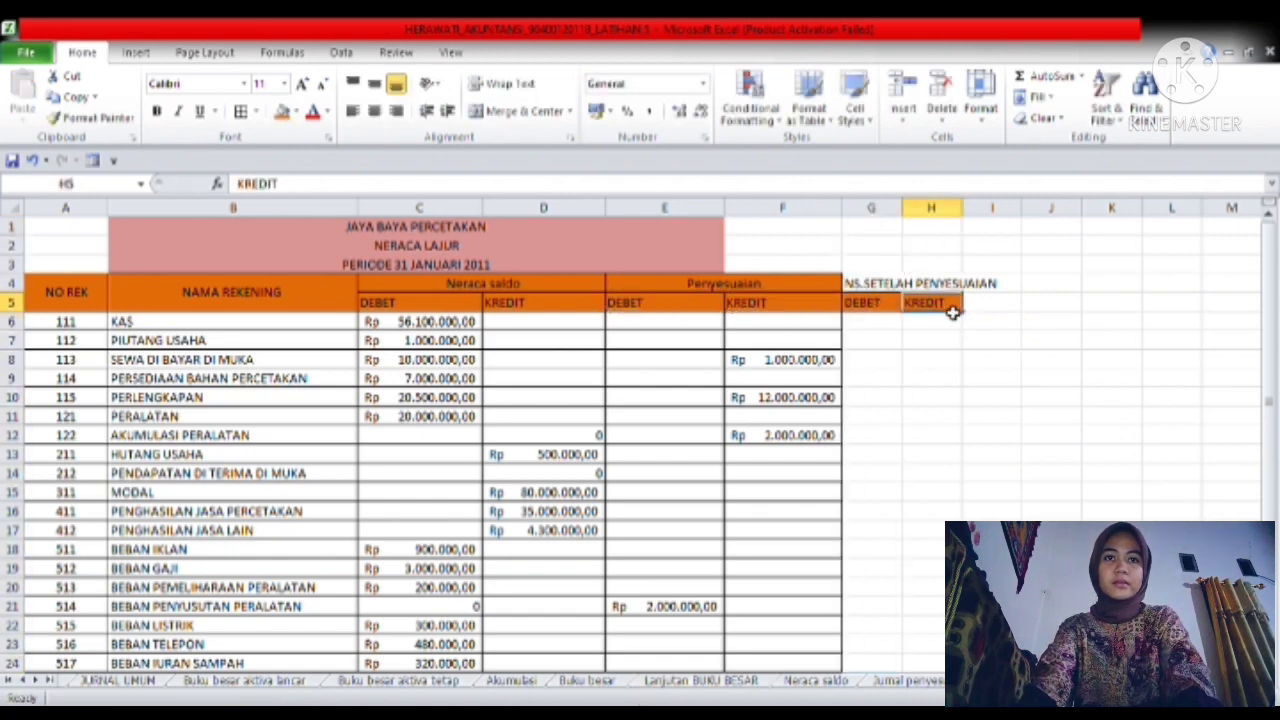
pyautogui.click(890, 309)
pyautogui.moveTo(903, 210); pyautogui.dragTo(1086, 234)
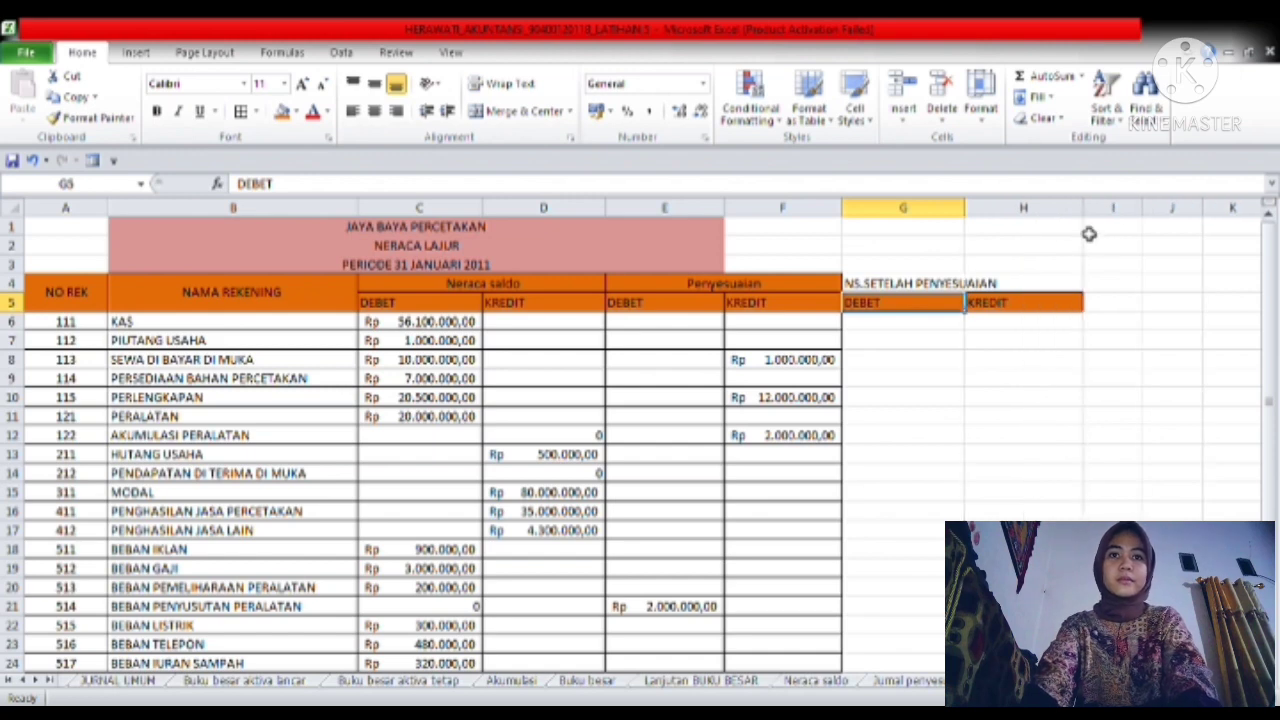
# - Merge and center the NS.SETELAH PENYESUAIAN heading across G4:H4 and fill it with the orange header color
pyautogui.moveTo(905, 285); pyautogui.dragTo(1026, 291)
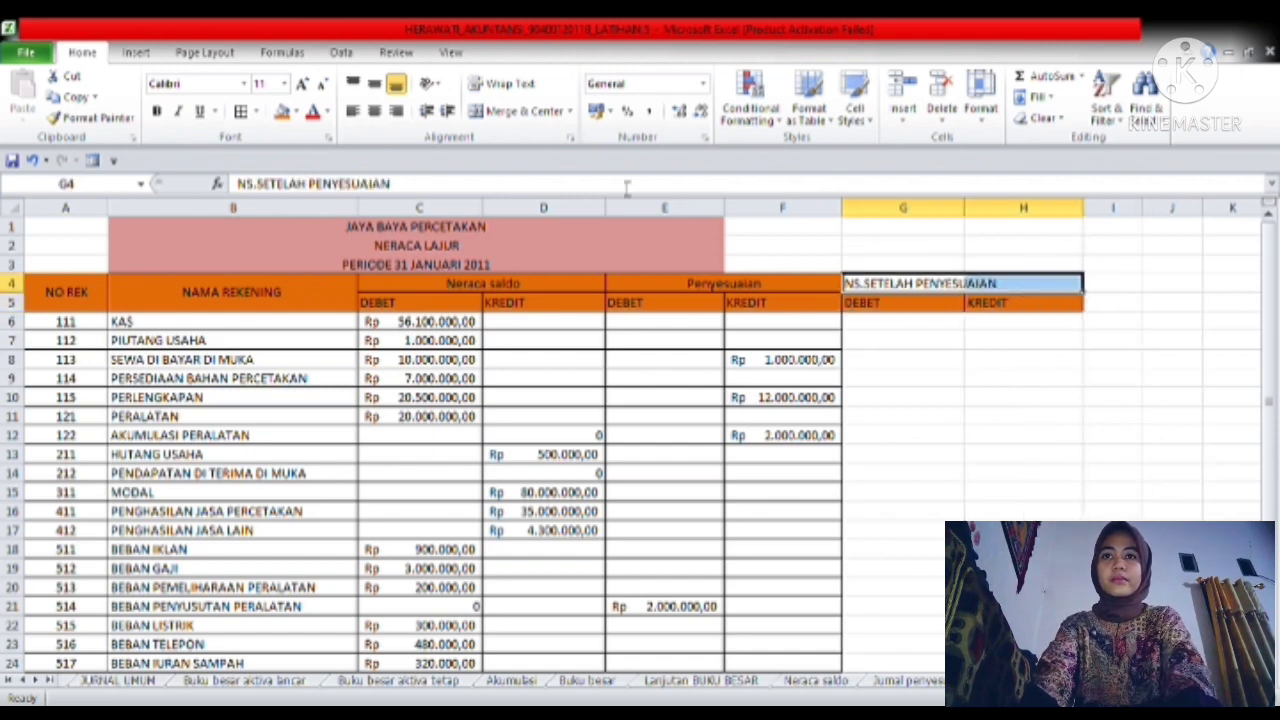
pyautogui.click(524, 113)
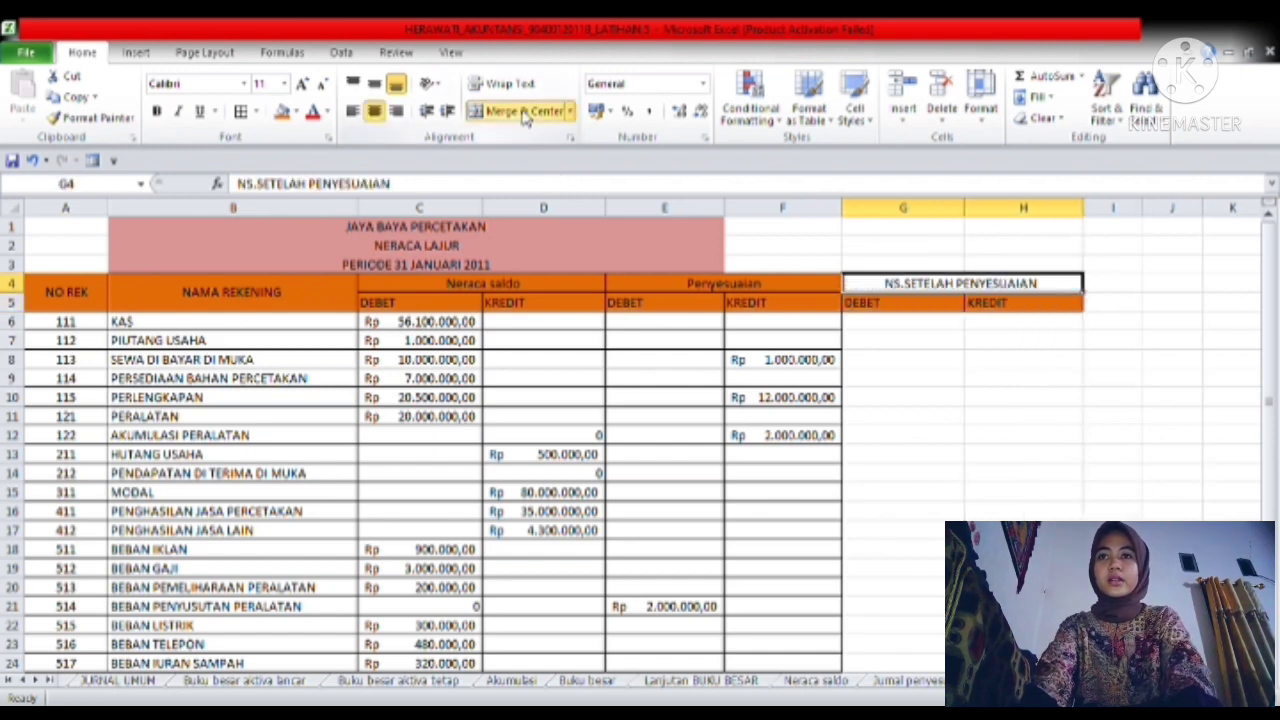
pyautogui.click(281, 112)
pyautogui.click(1000, 440)
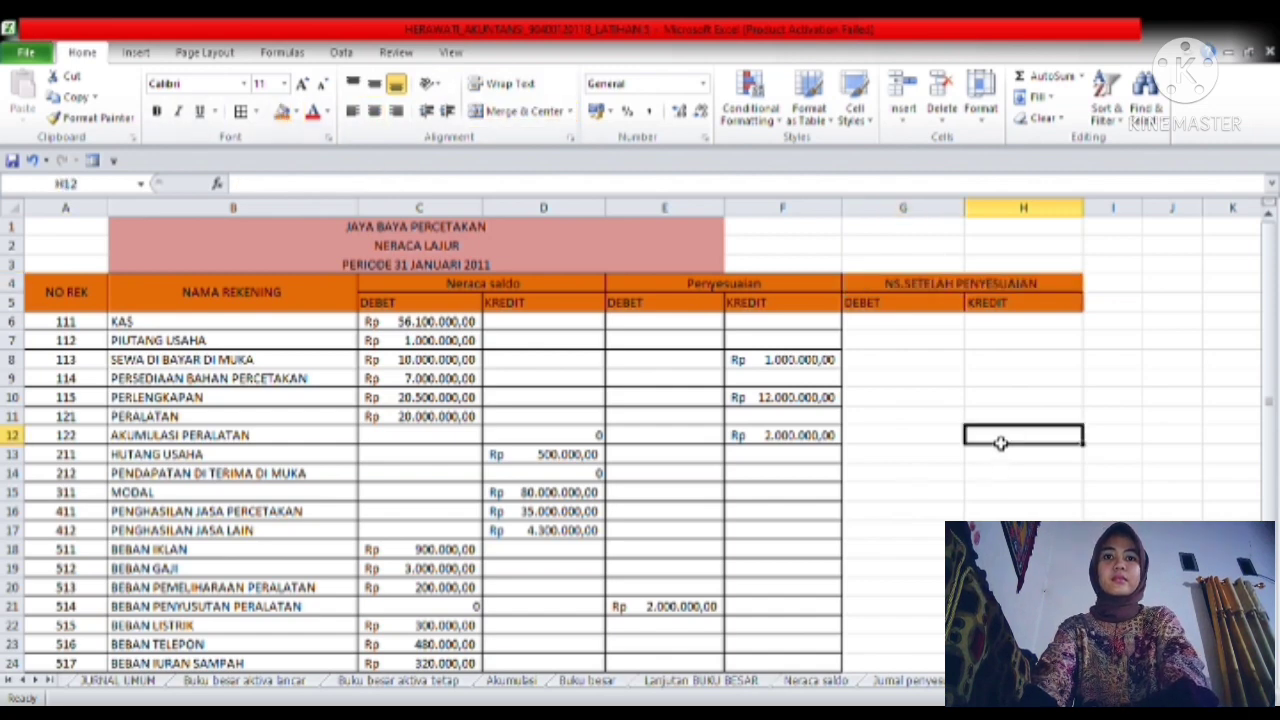
# - Apply cell borders to G6:H29 under the NS.SETELAH PENYESUAIAN subheadings
pyautogui.moveTo(877, 331); pyautogui.dragTo(1000, 588)
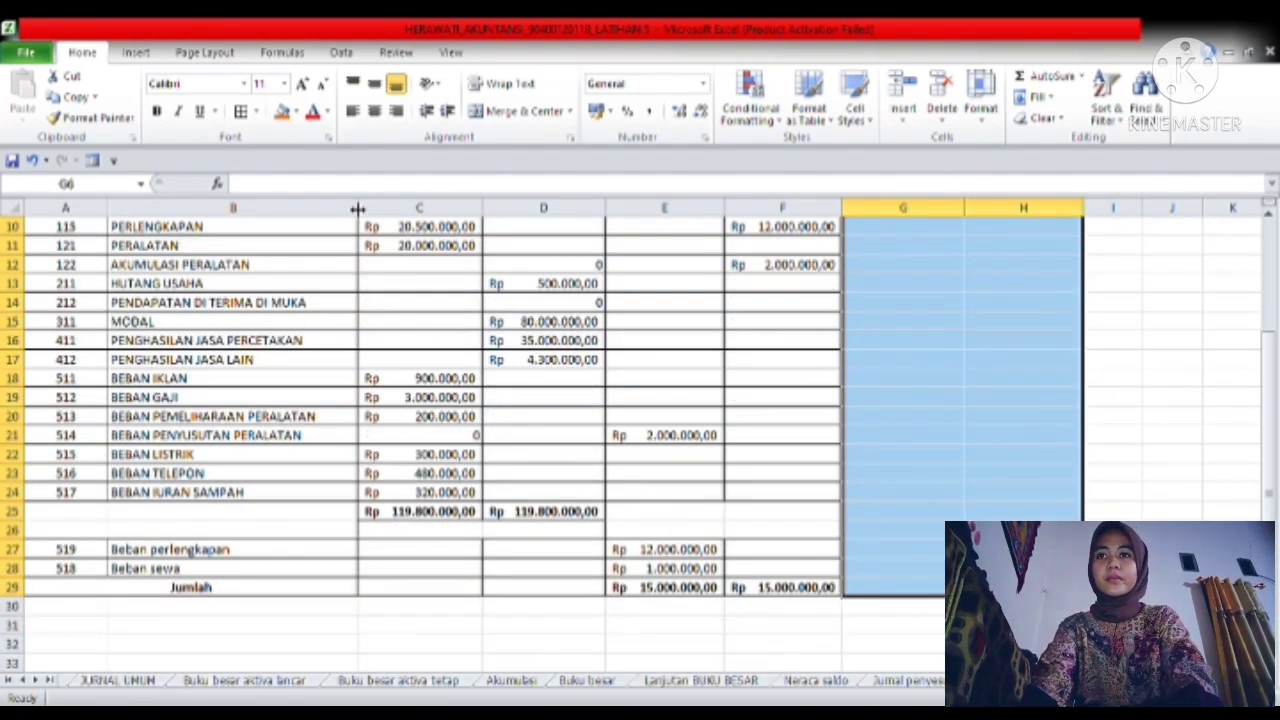
pyautogui.hotkey('ctrl', 'BackSpace')
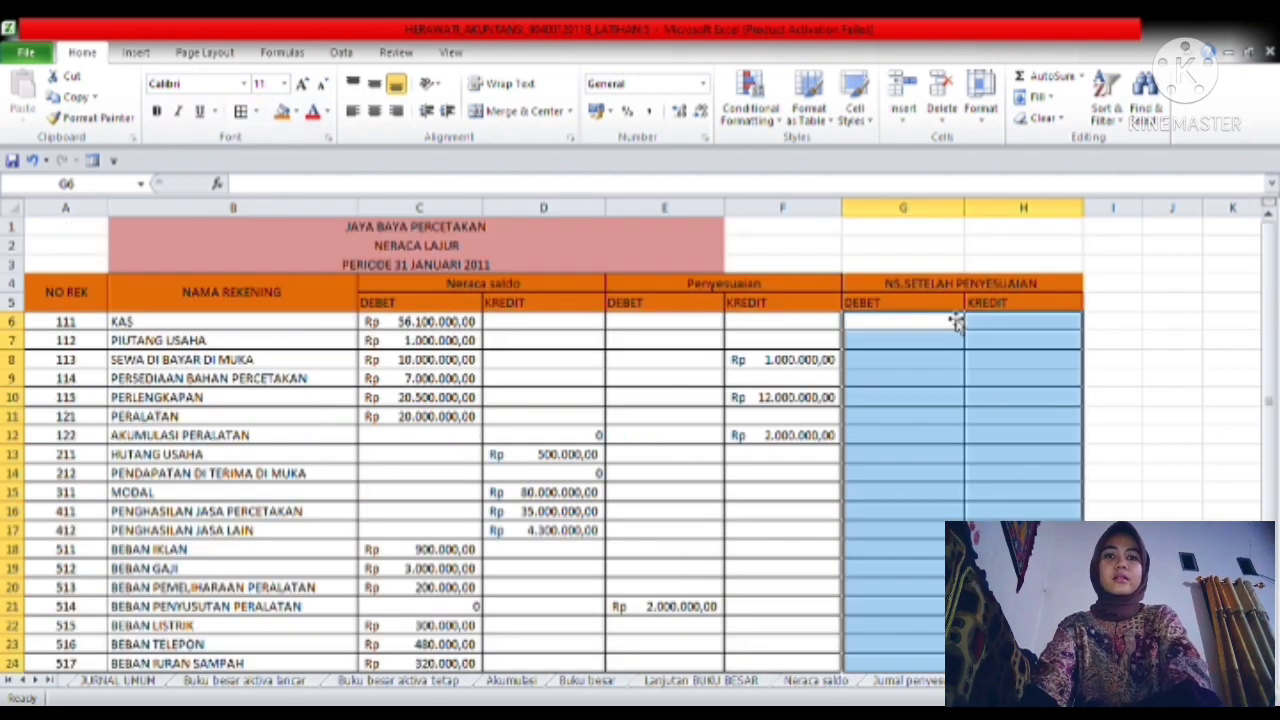
# - Link the adjusted debit cells for KAS and PIUTANG USAHA to the trial balance with =C6 in G6 and =C7 in G7
pyautogui.click(917, 330)
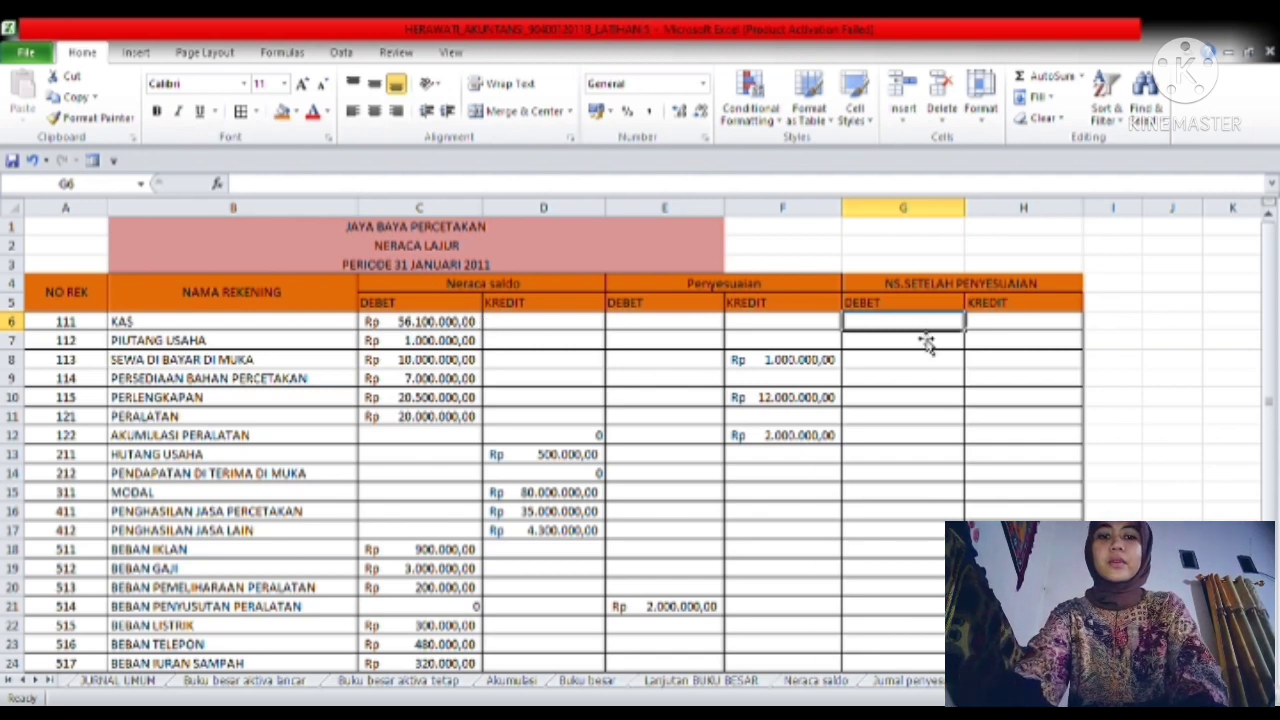
pyautogui.write('=')
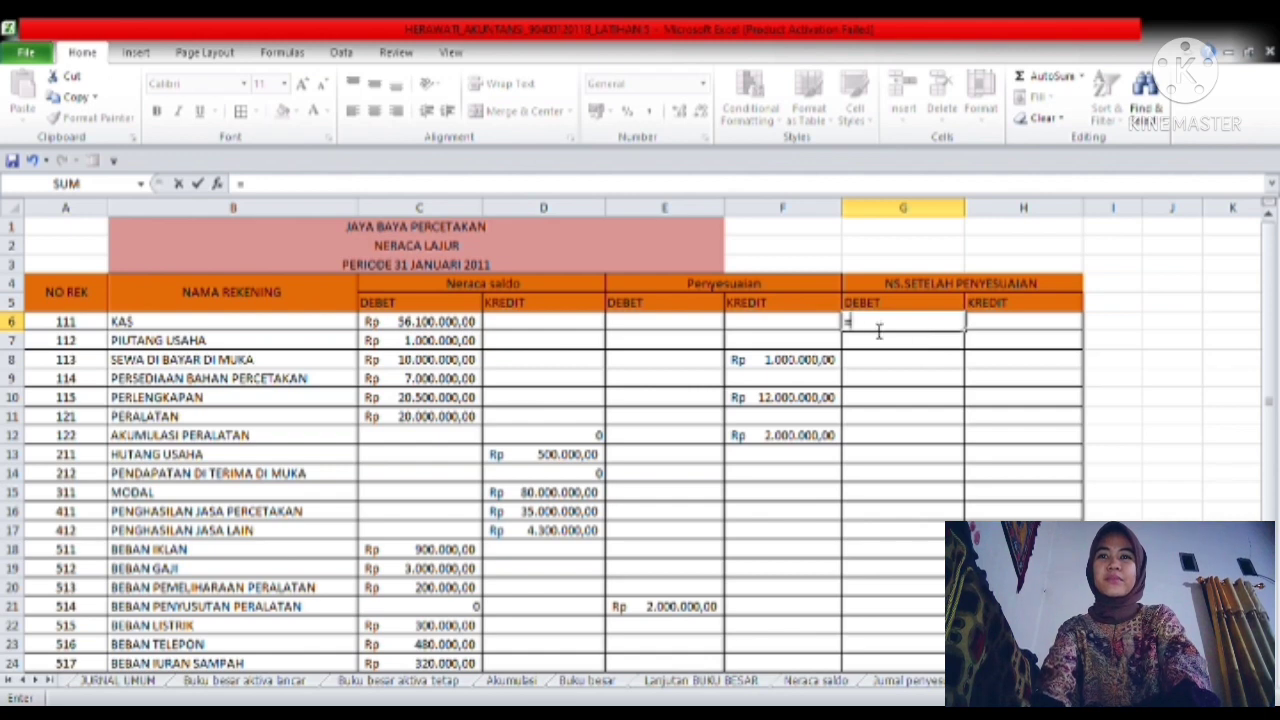
pyautogui.click(430, 322)
pyautogui.press('Return')
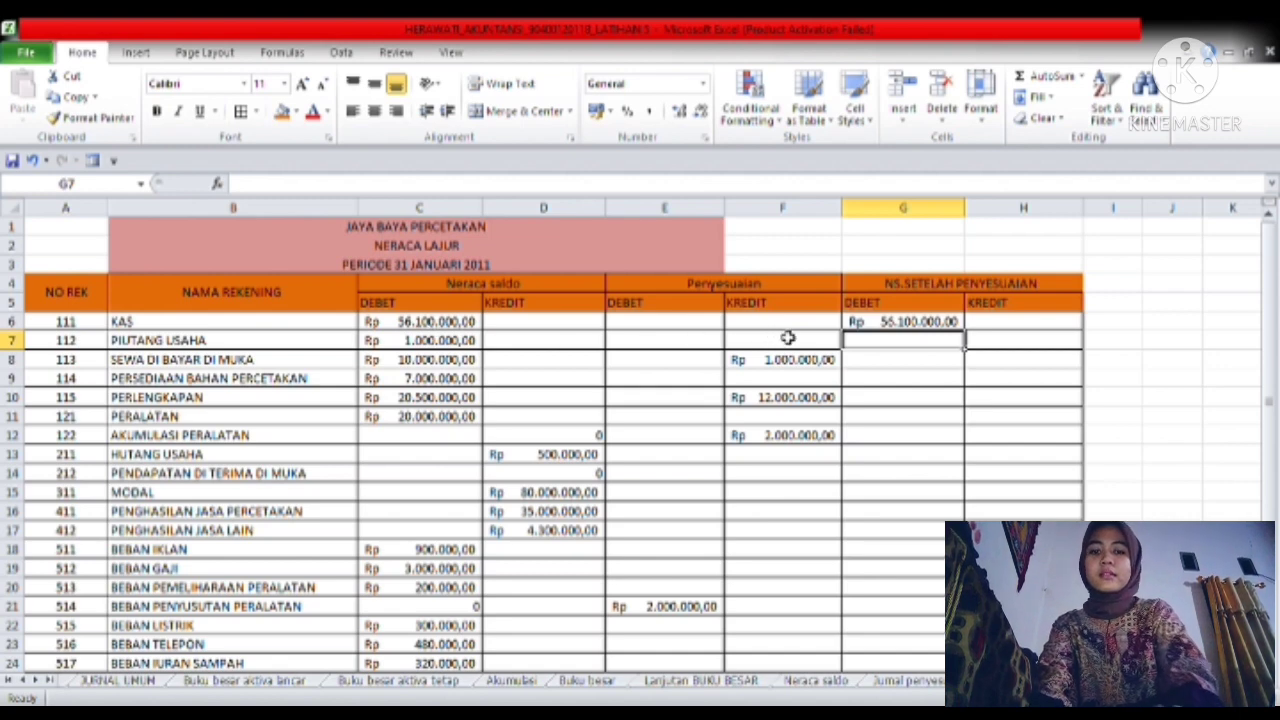
pyautogui.write('=')
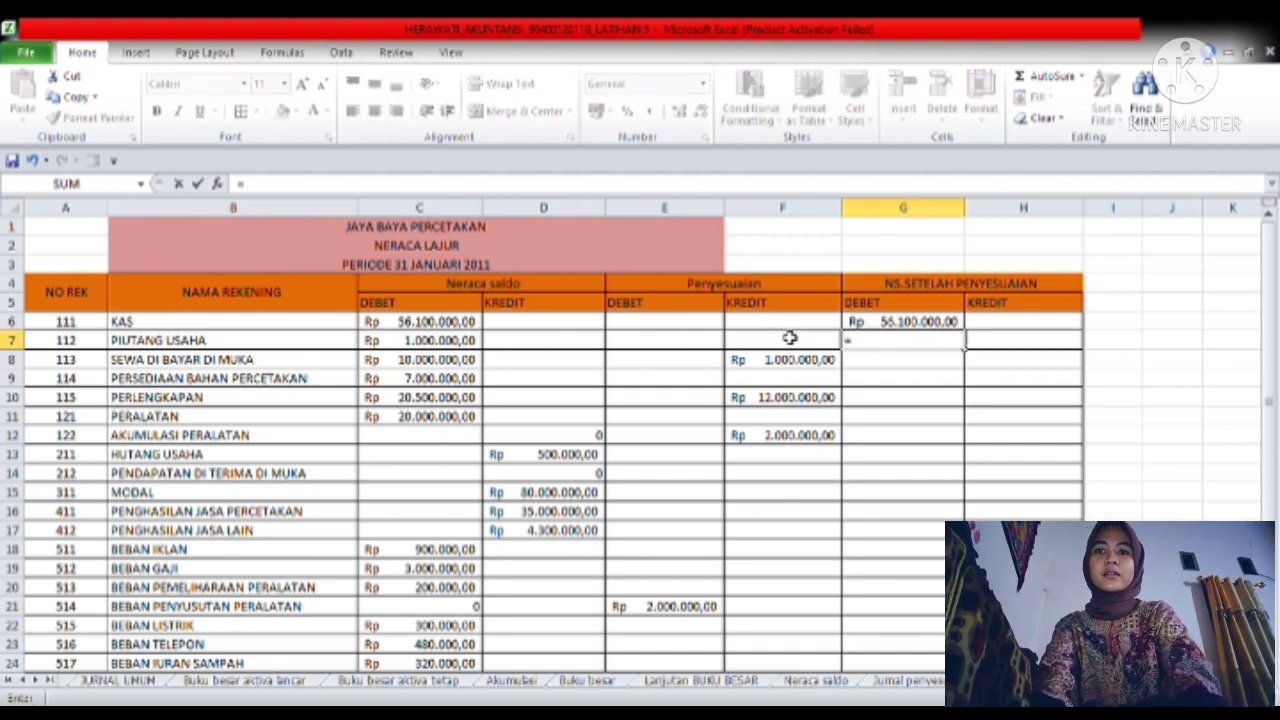
pyautogui.click(476, 344)
pyautogui.press('Return')
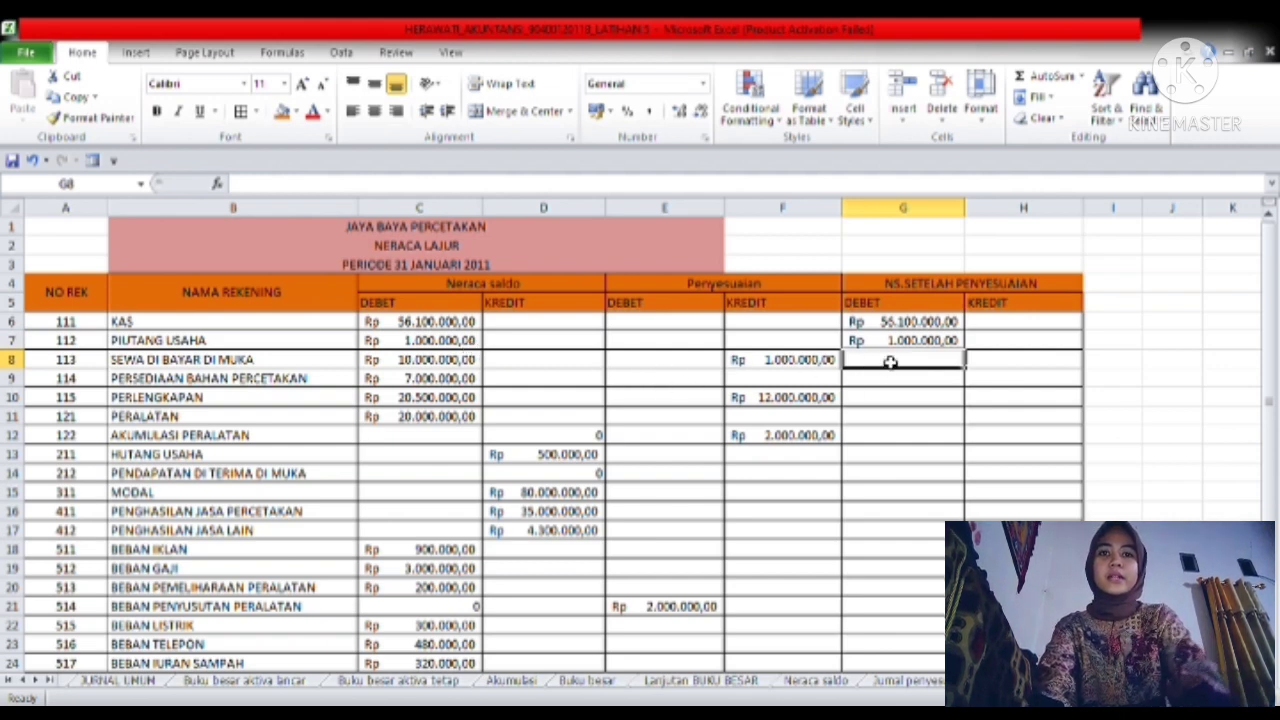
# - Calculate the adjusted debit for SEWA DI BAYAR DI MUKA in G8 with the formula =C8-F8
pyautogui.write('=')
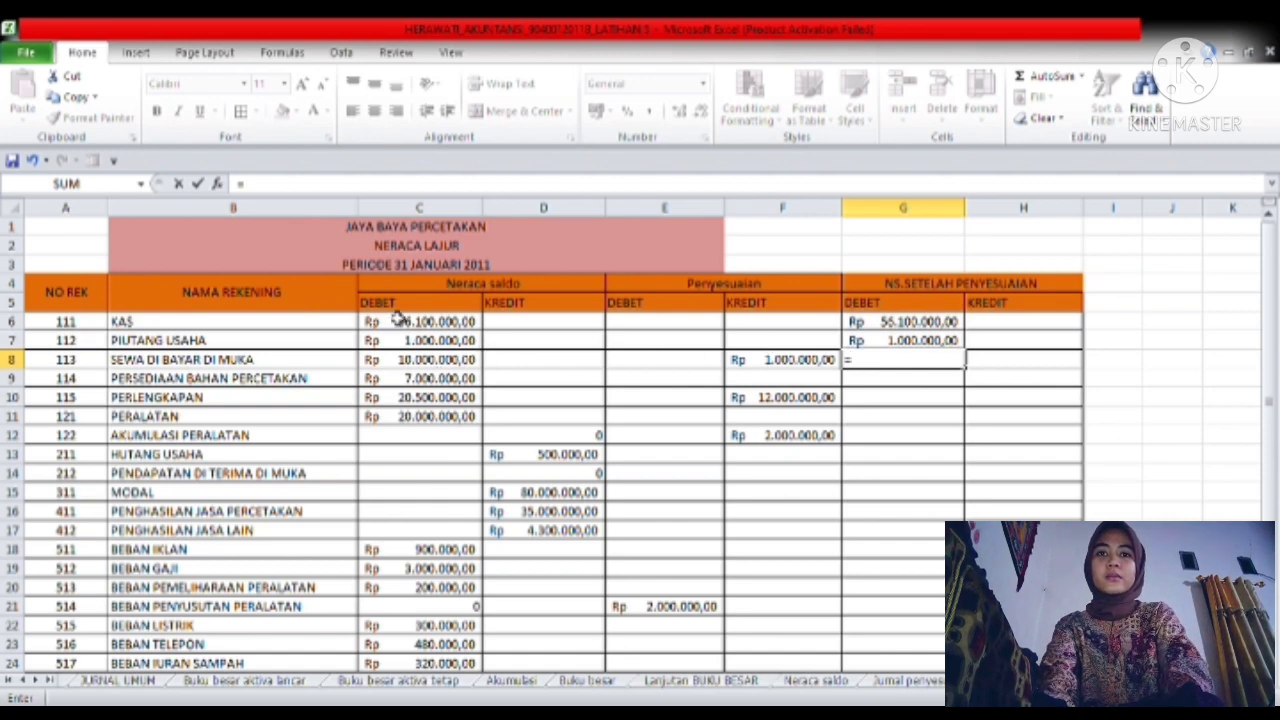
pyautogui.click(448, 364)
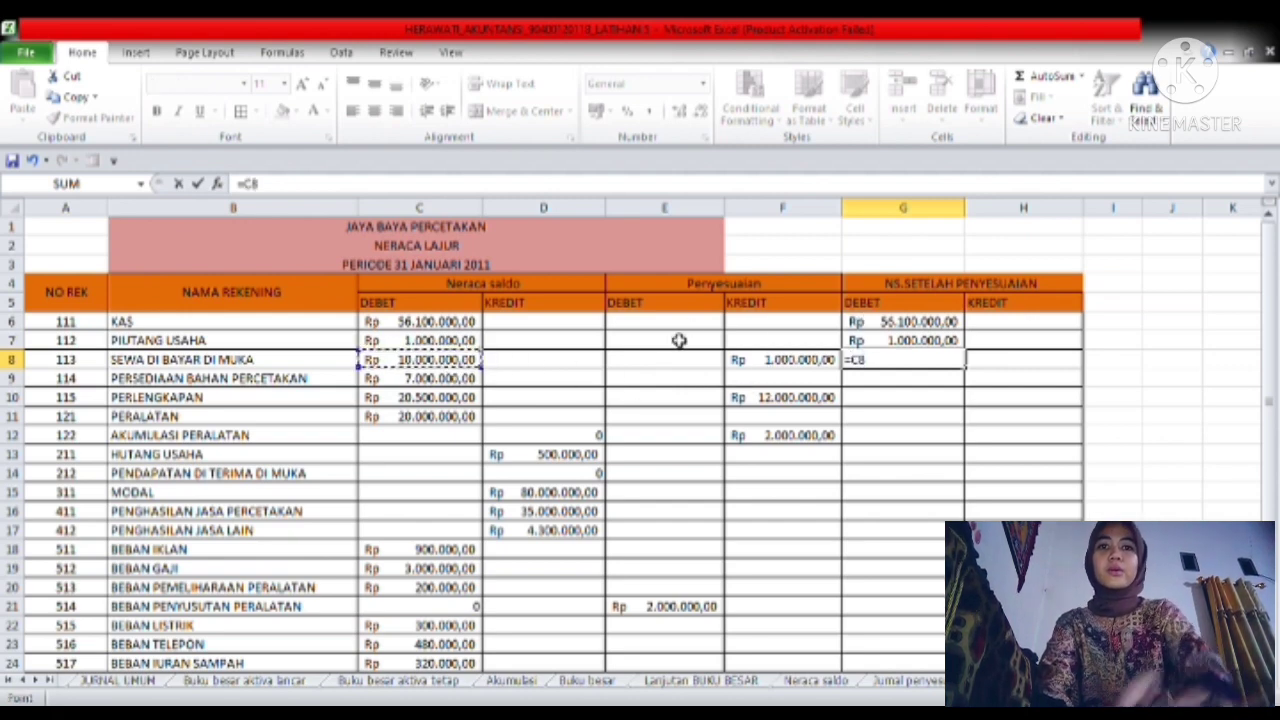
pyautogui.write('-')
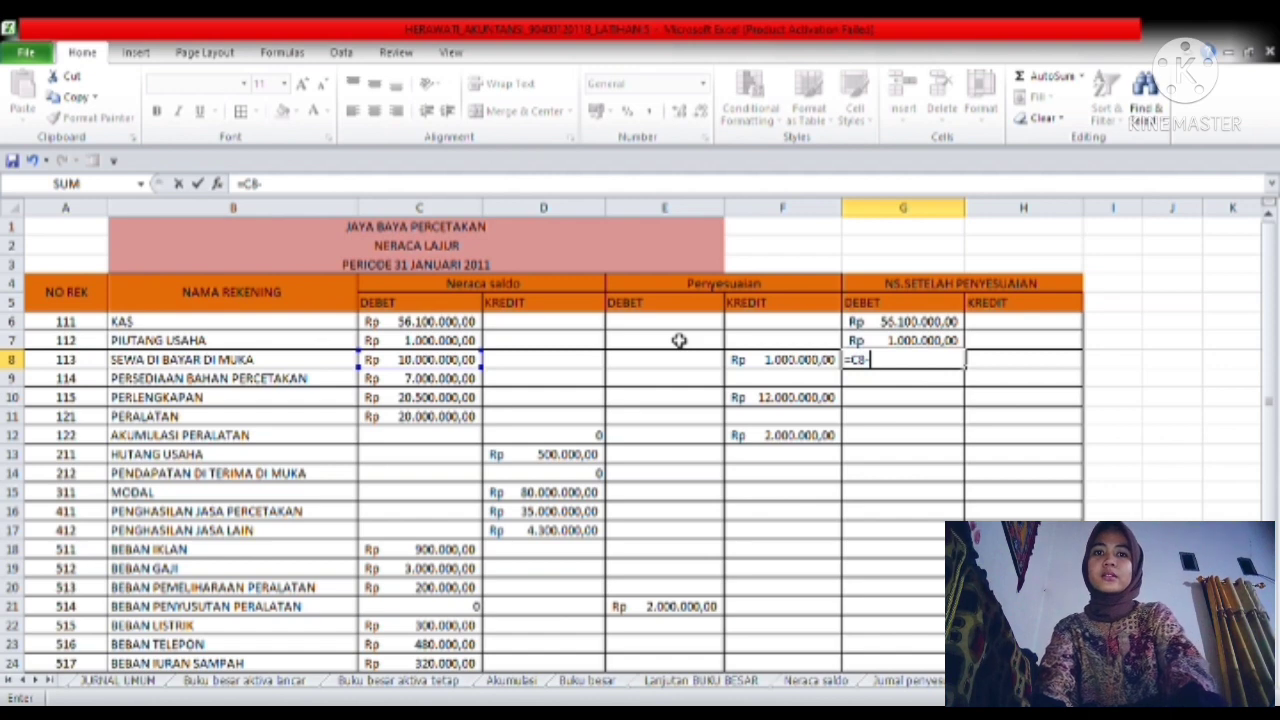
pyautogui.click(759, 366)
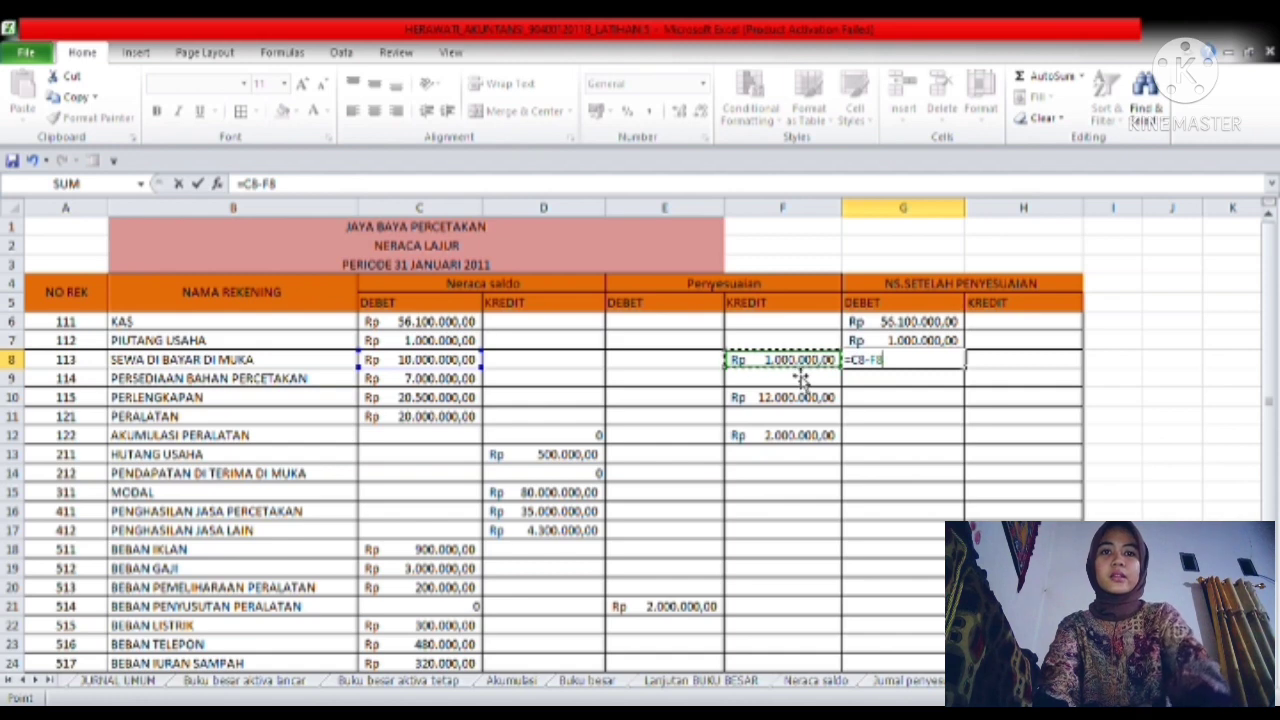
pyautogui.press('Return')
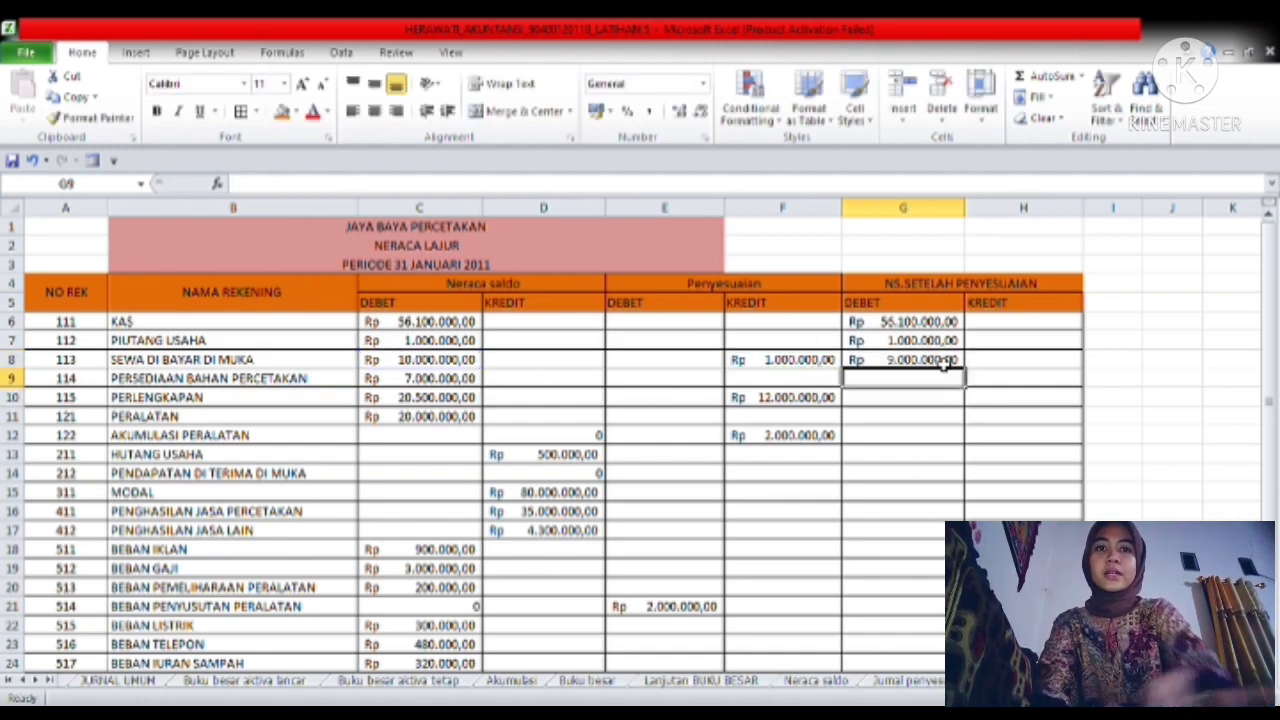
# - Link the adjusted debit for PERSEDIAAN BAHAN PERCETAKAN in G9 to the trial balance with =C9
pyautogui.write('=')
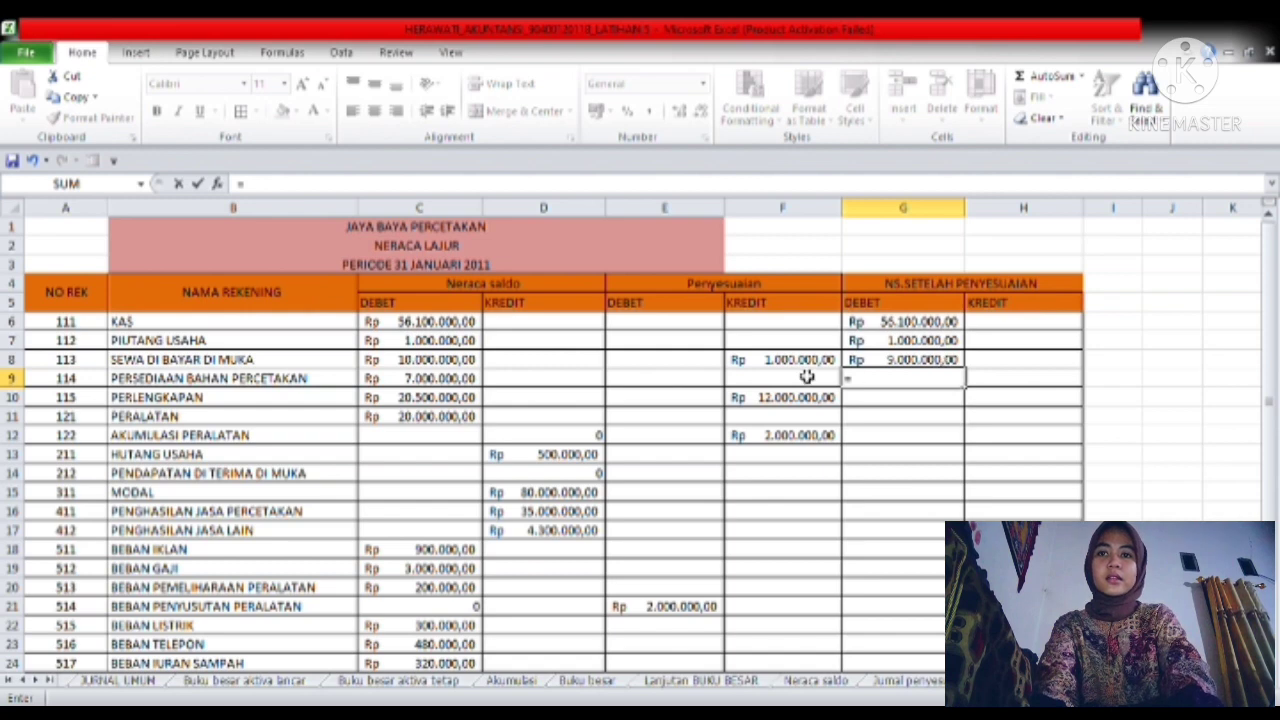
pyautogui.click(466, 380)
pyautogui.press('Return')
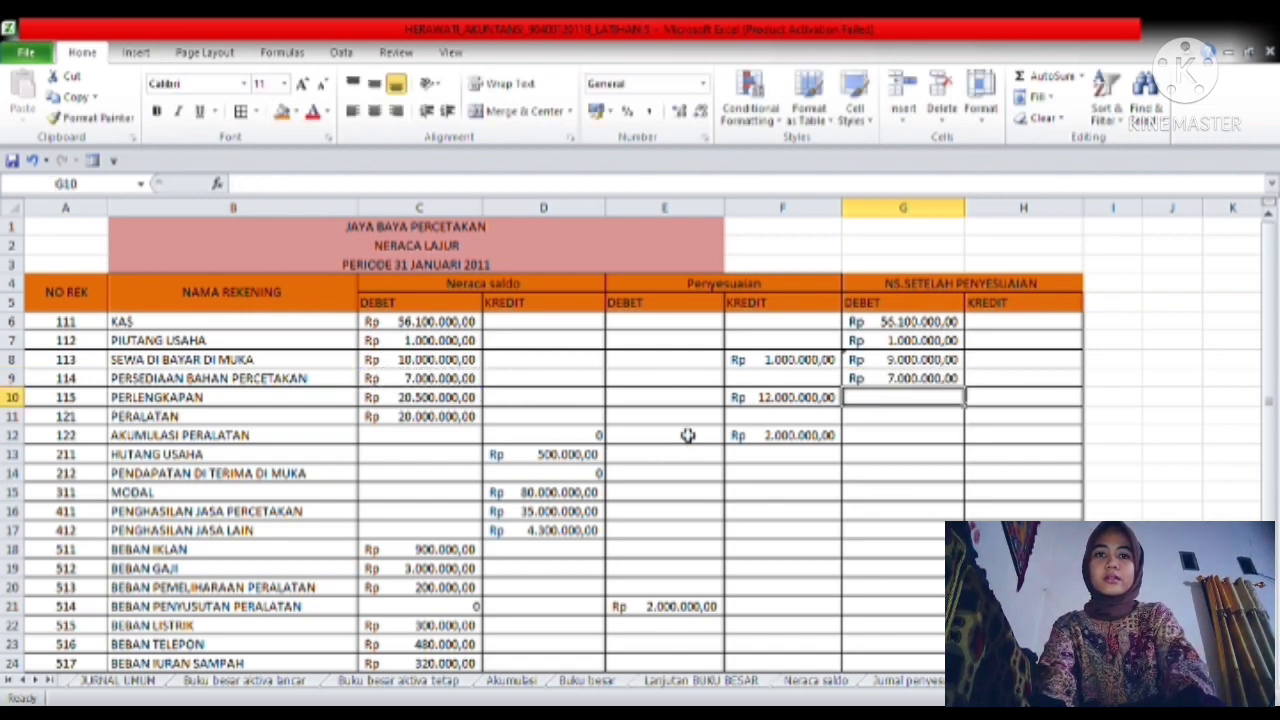
pyautogui.write('=')
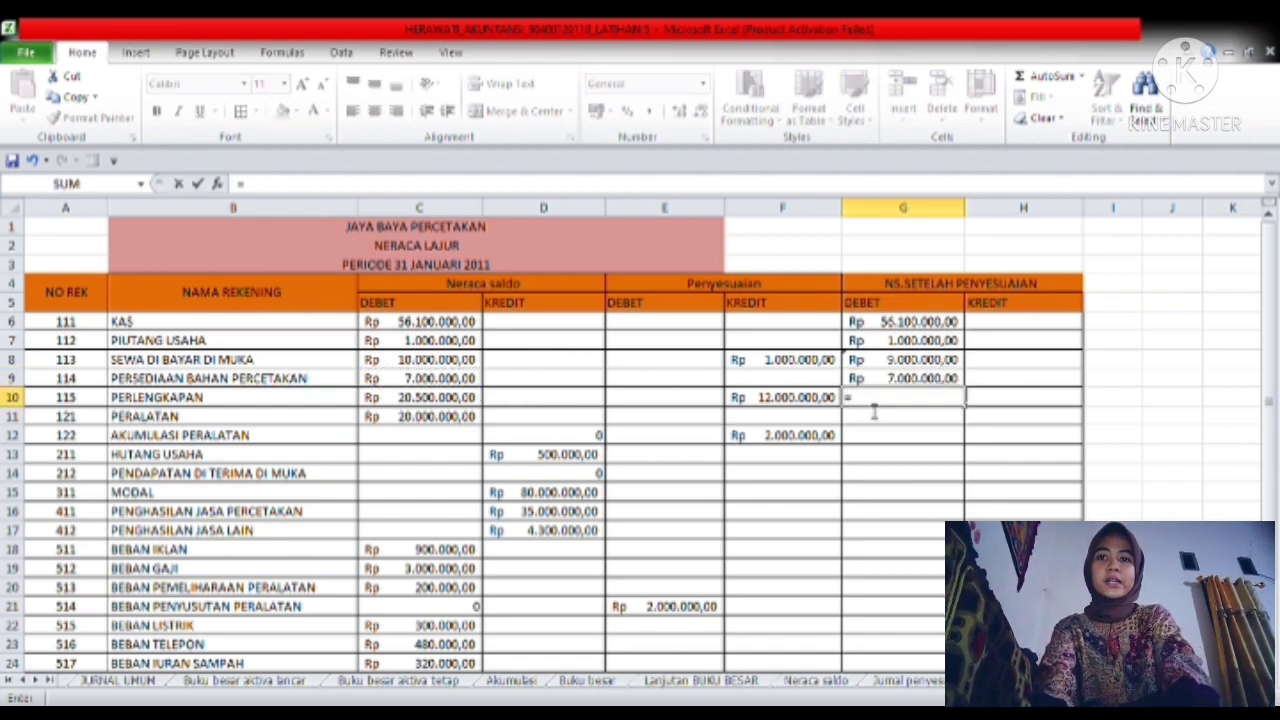
pyautogui.click(449, 399)
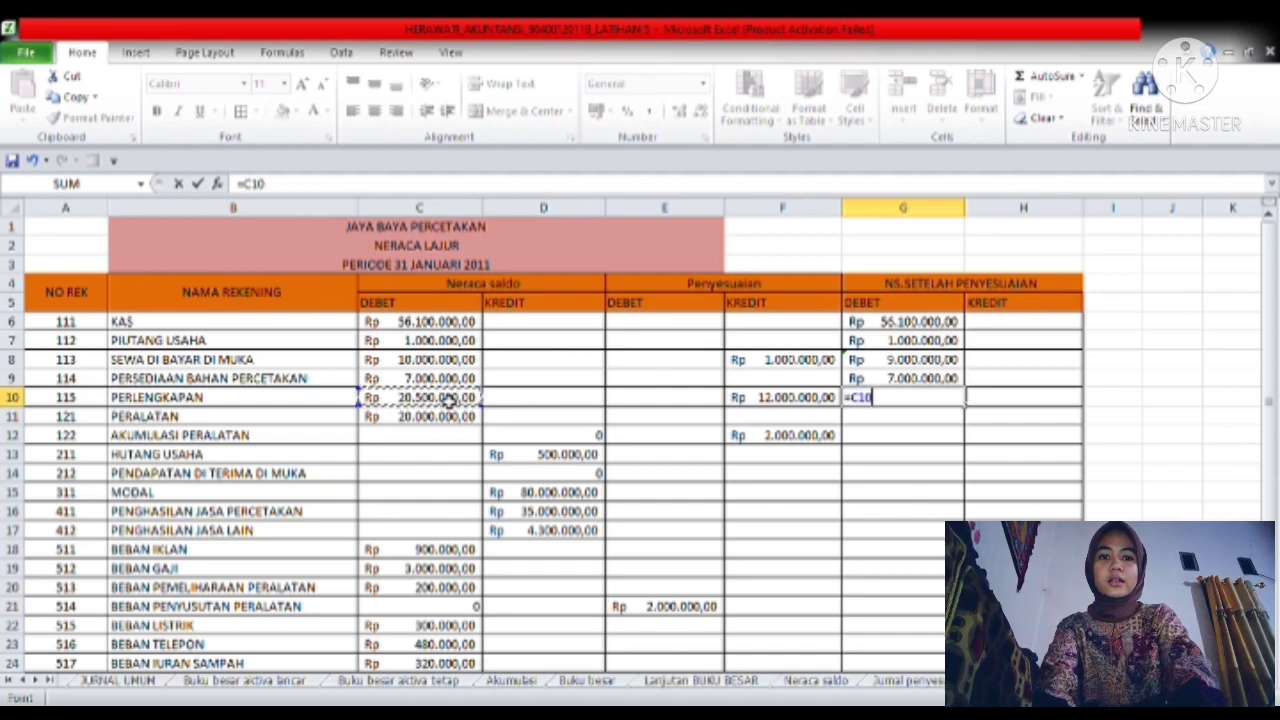
pyautogui.write('-')
pyautogui.moveTo(449, 399); pyautogui.dragTo(560, 399)
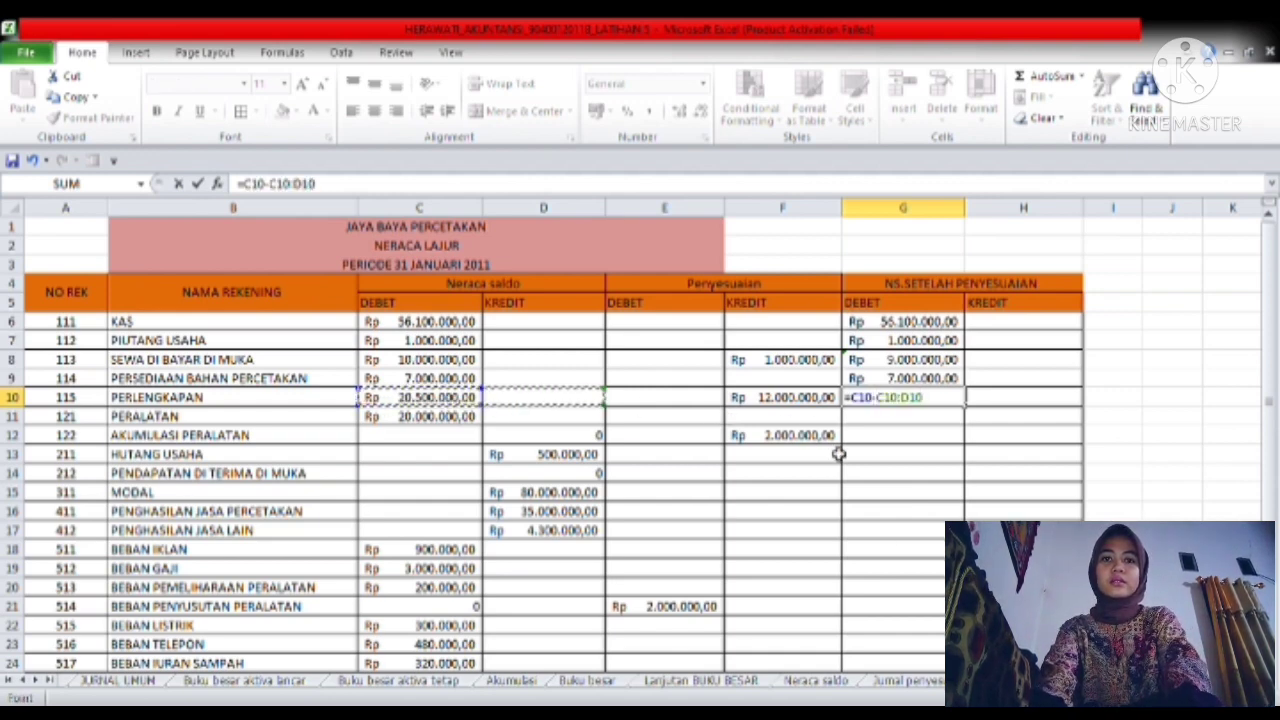
pyautogui.press('BackSpace')
pyautogui.press('BackSpace')
pyautogui.press('BackSpace')
pyautogui.press('BackSpace')
pyautogui.press('BackSpace')
pyautogui.press('BackSpace')
pyautogui.press('BackSpace')
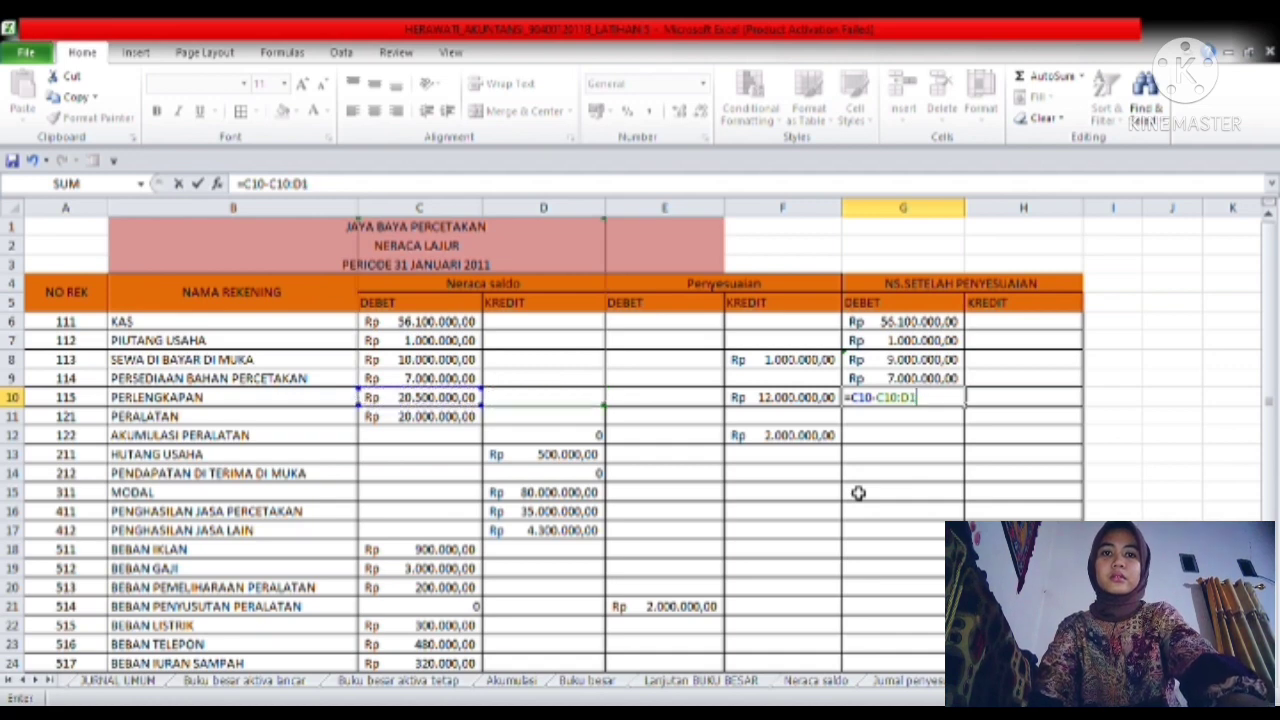
pyautogui.click(858, 493)
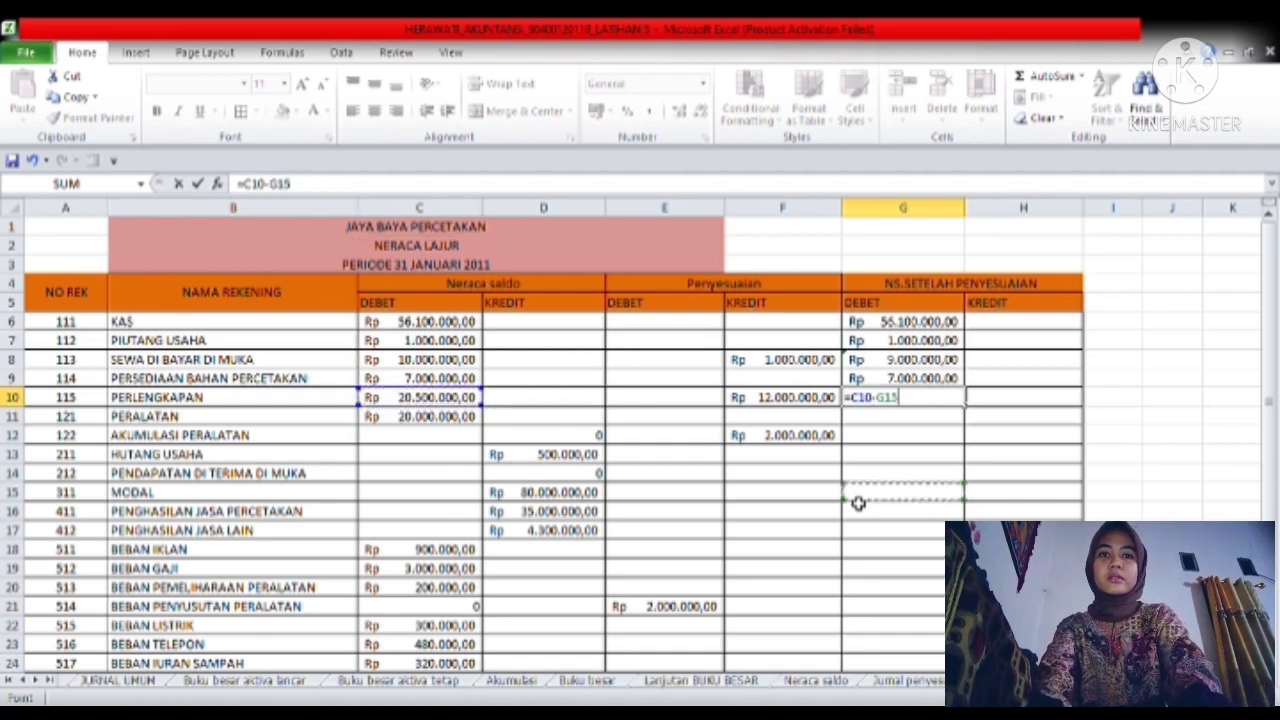
pyautogui.press('BackSpace')
pyautogui.press('BackSpace')
pyautogui.press('BackSpace')
pyautogui.press('BackSpace')
pyautogui.press('BackSpace')
pyautogui.press('BackSpace')
pyautogui.press('BackSpace')
pyautogui.press('BackSpace')
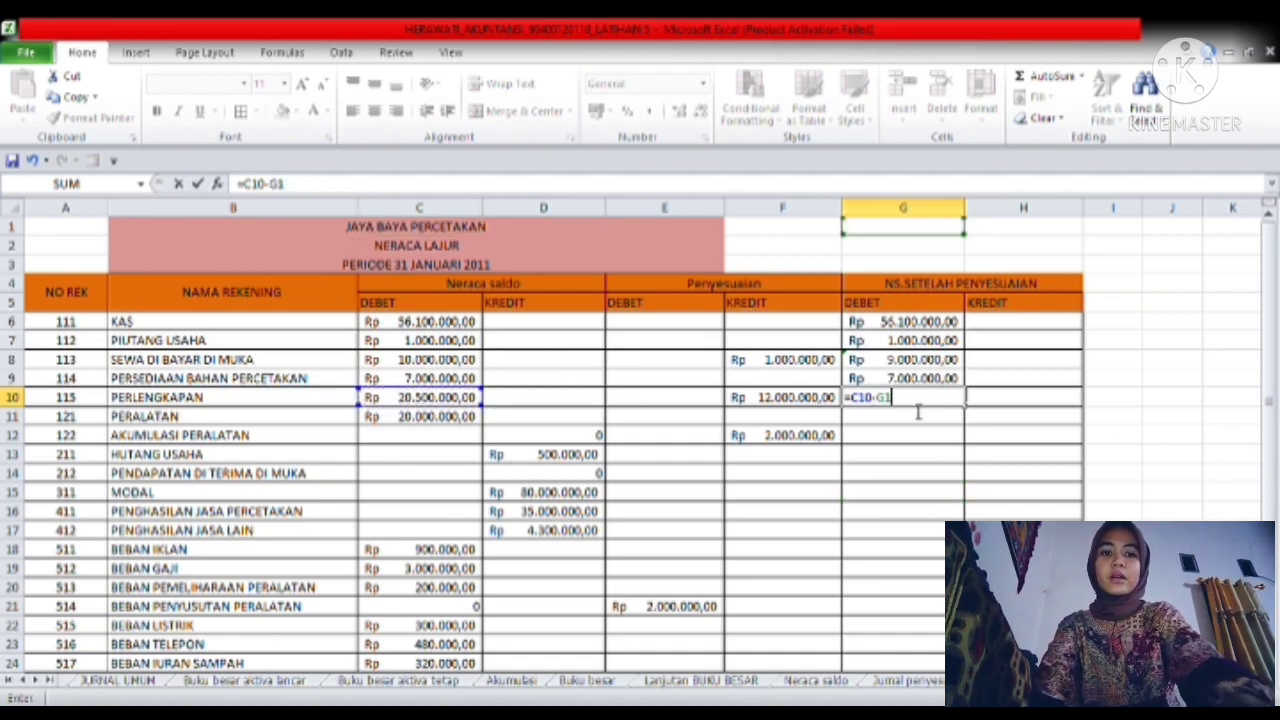
# - Calculate the adjusted debit for PERLENGKAPAN in G10 with the formula =C10-F10
pyautogui.write('=')
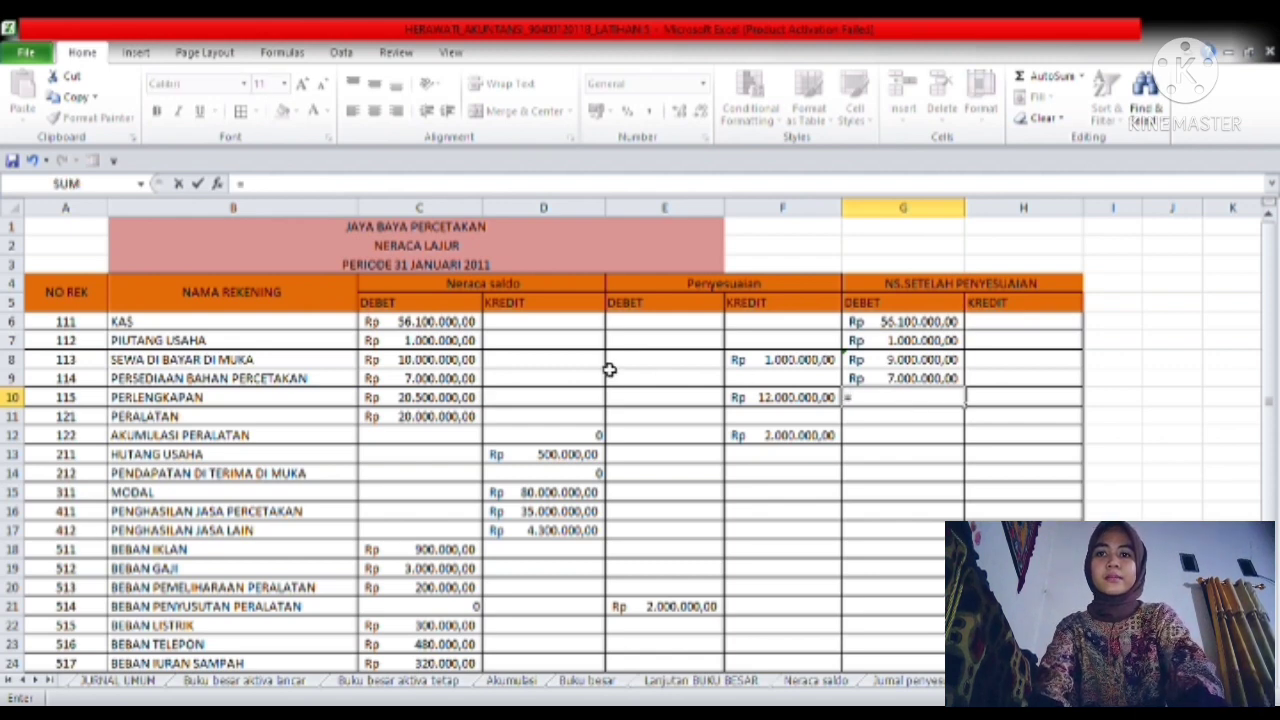
pyautogui.click(408, 400)
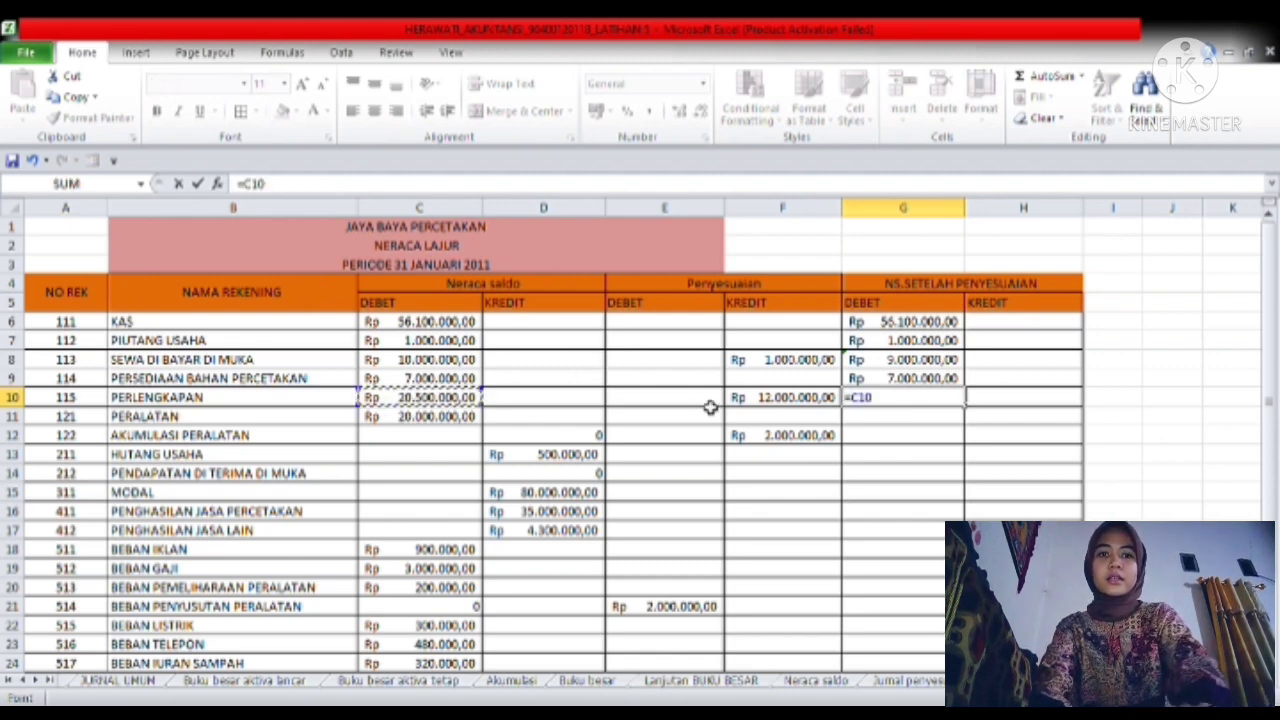
pyautogui.write('-')
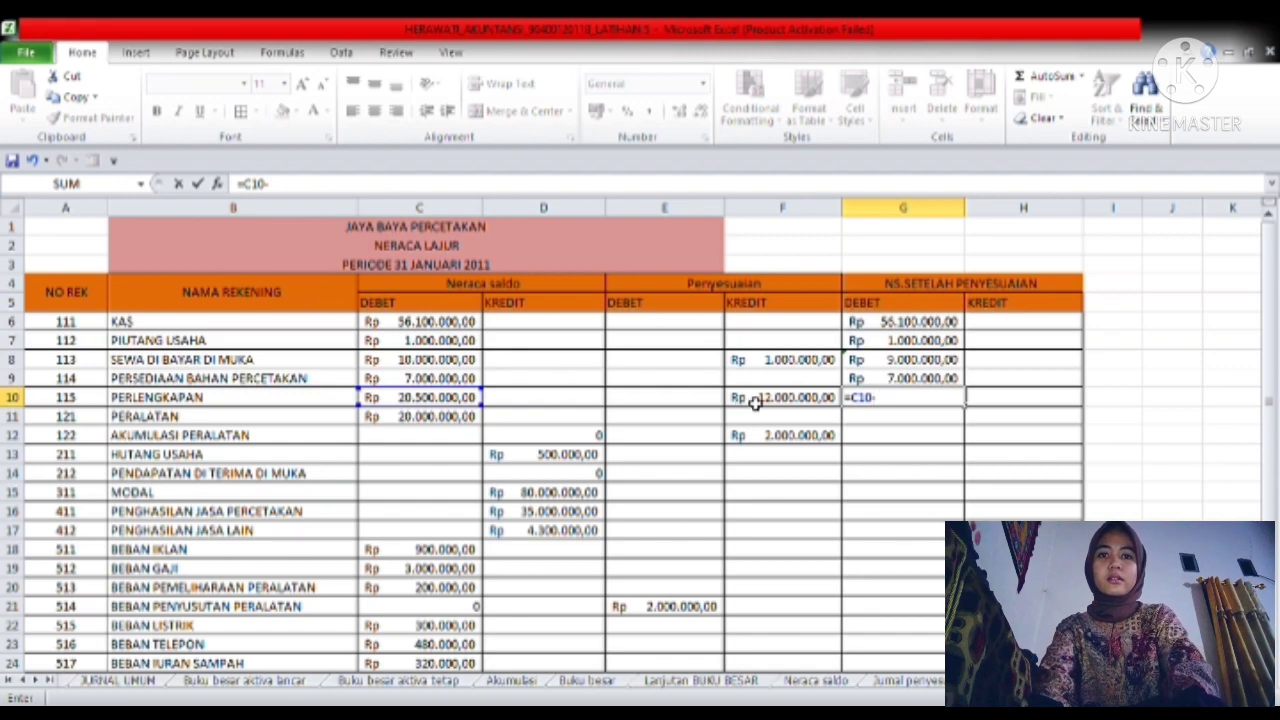
pyautogui.click(770, 402)
pyautogui.press('Return')
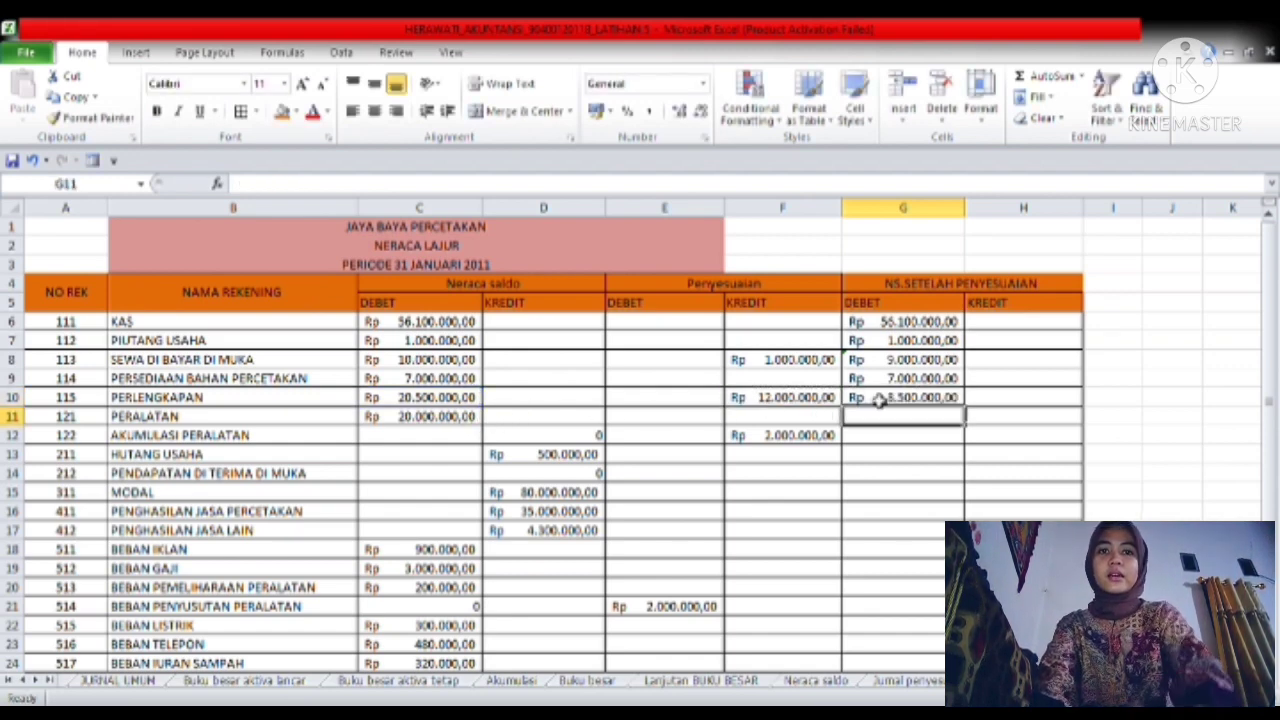
# - Calculate the adjusted debit balance of PERALATAN in G11 with the formula =C11-F11
pyautogui.write('=')
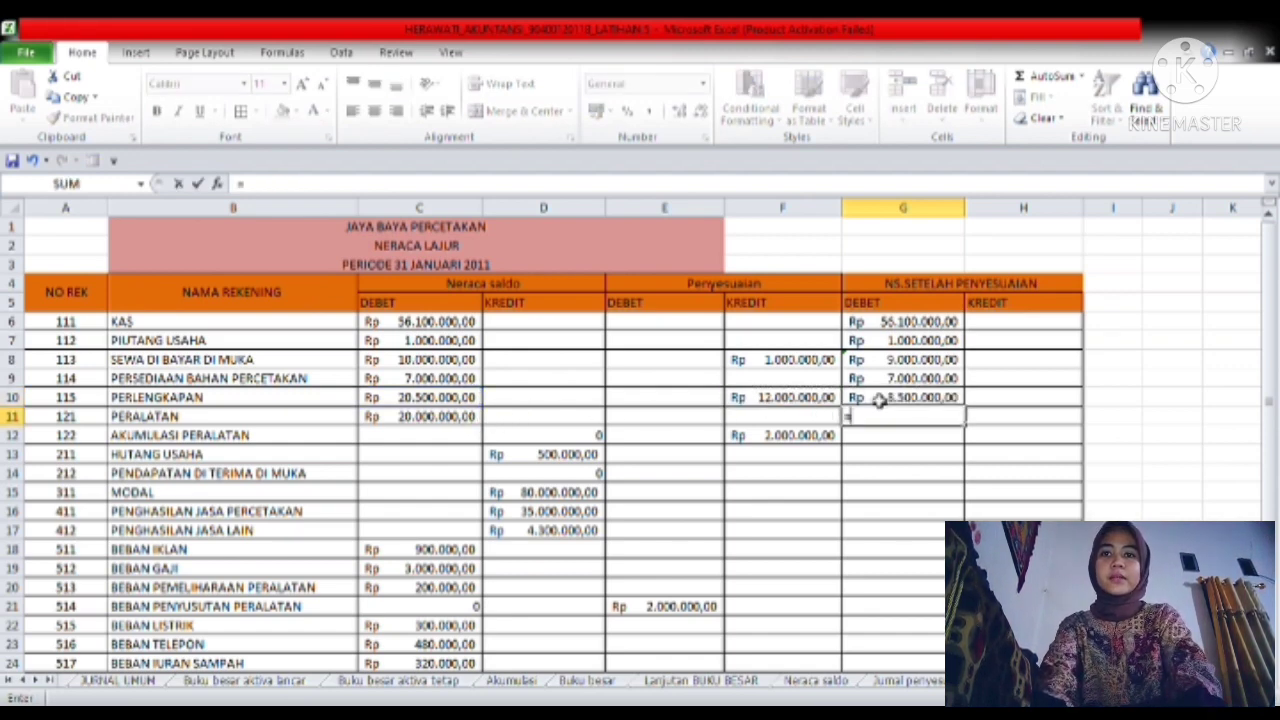
pyautogui.click(450, 424)
pyautogui.press('Return')
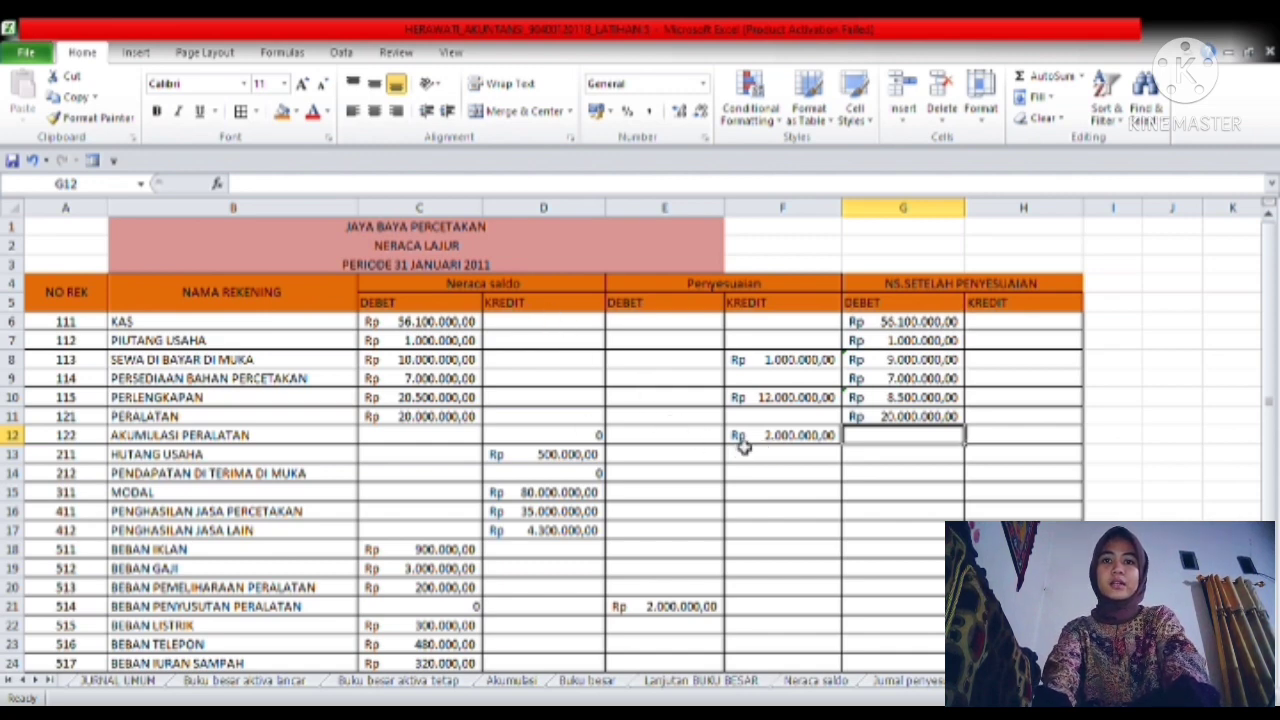
# - Calculate the adjusted balance of AKUMULASI PERALATAN in G12 with the formula =D12+F12
pyautogui.click(901, 493)
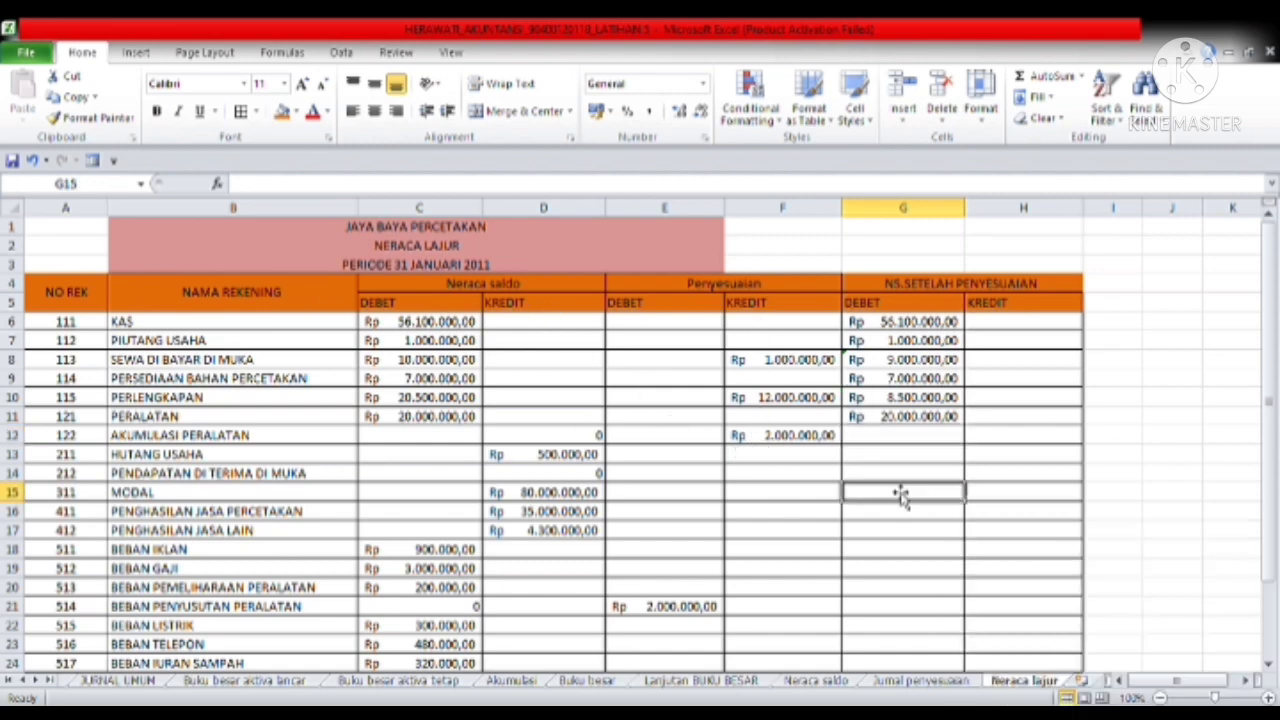
pyautogui.click(879, 441)
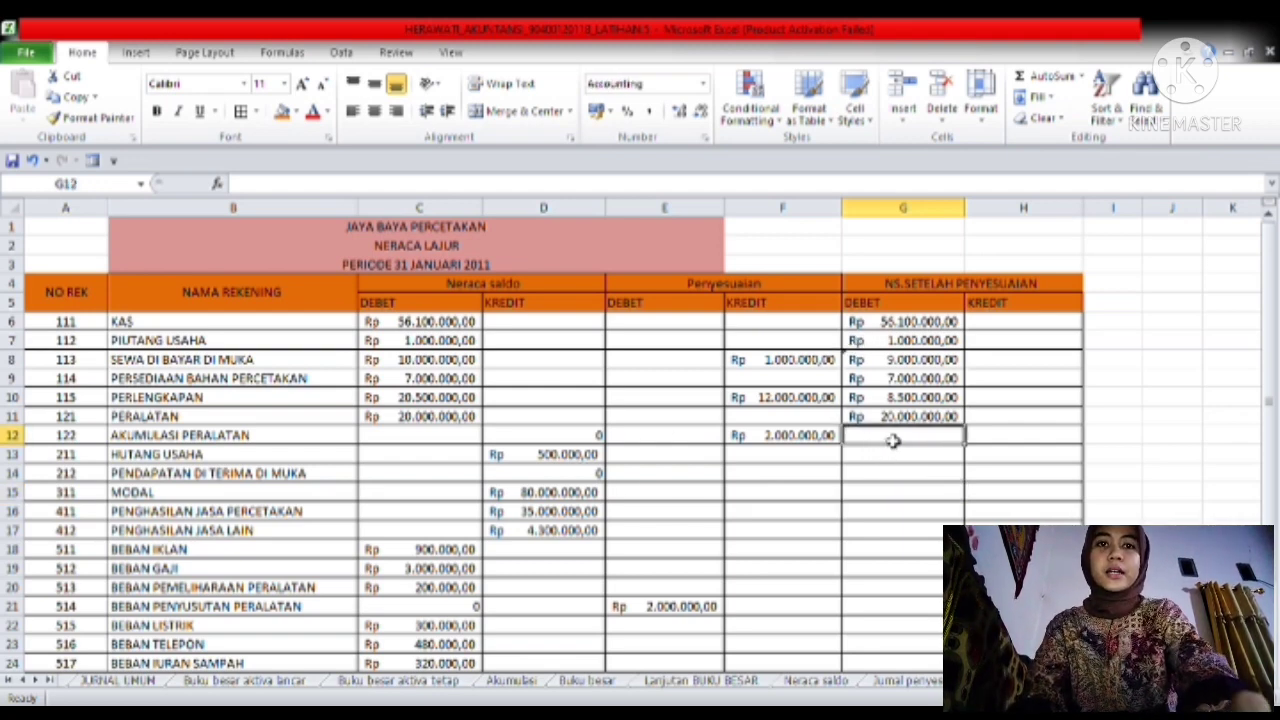
pyautogui.write('=')
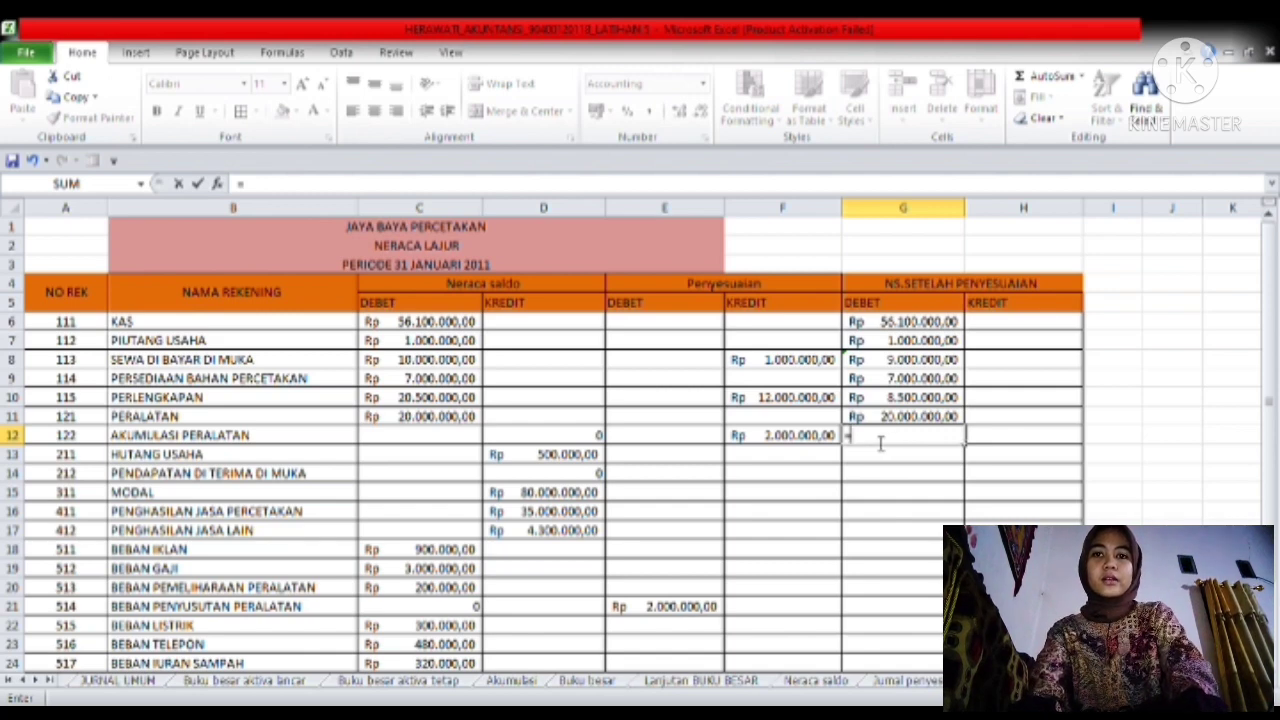
pyautogui.click(588, 437)
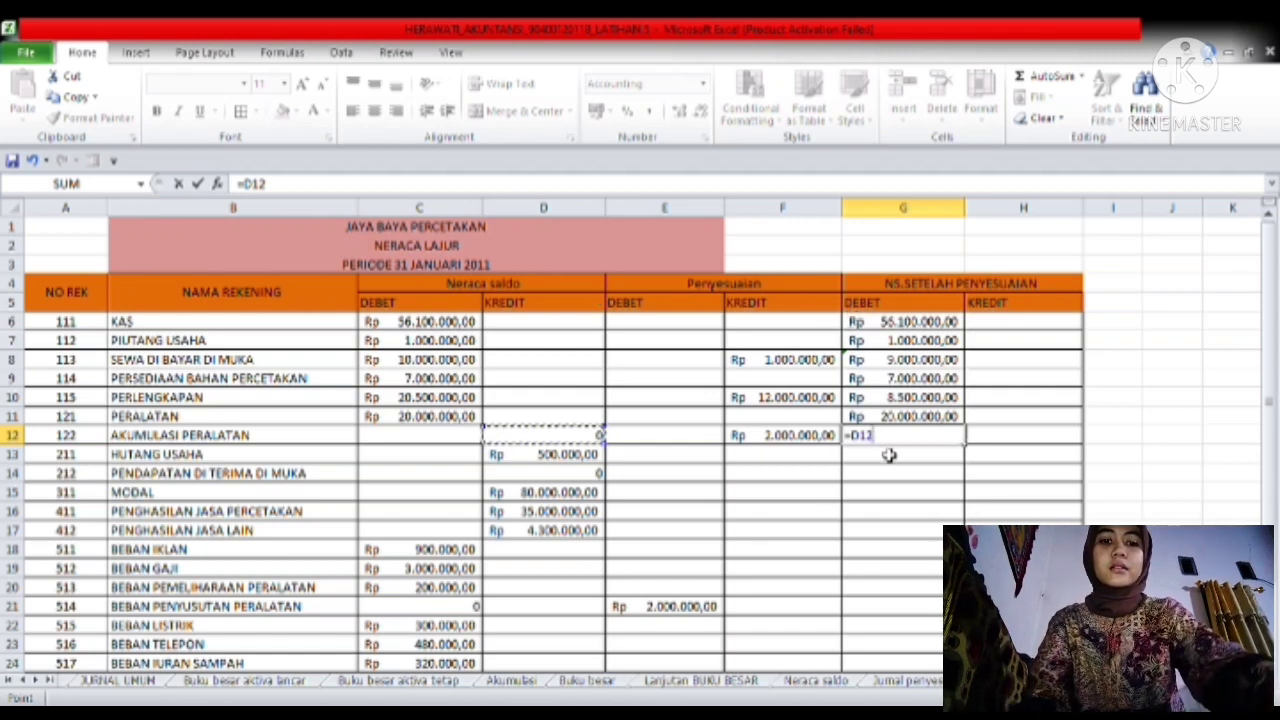
pyautogui.write('+')
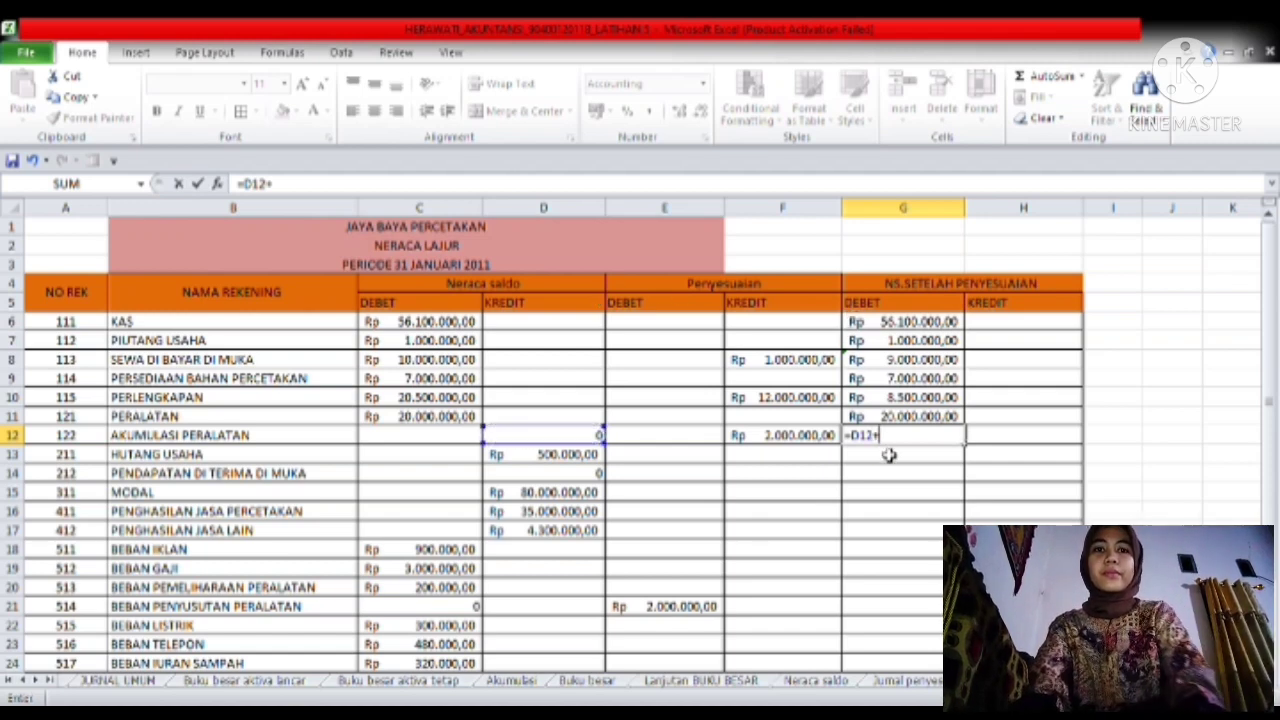
pyautogui.click(808, 443)
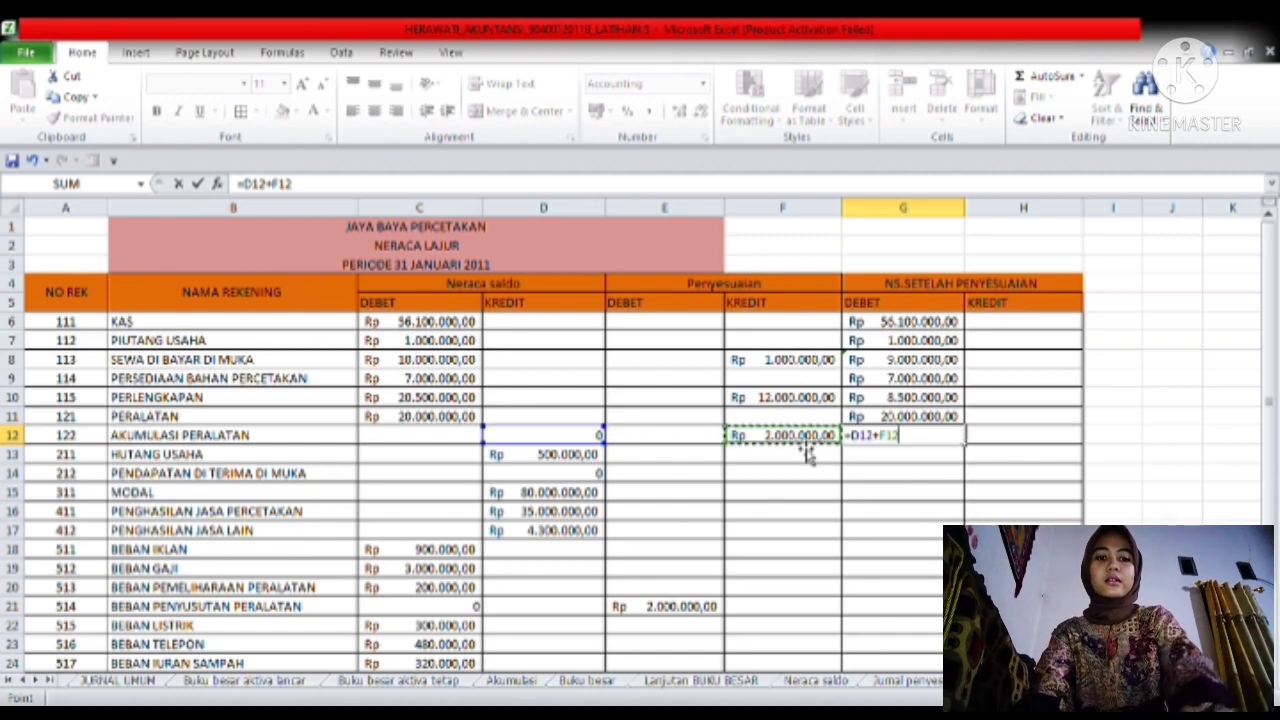
pyautogui.press('Return')
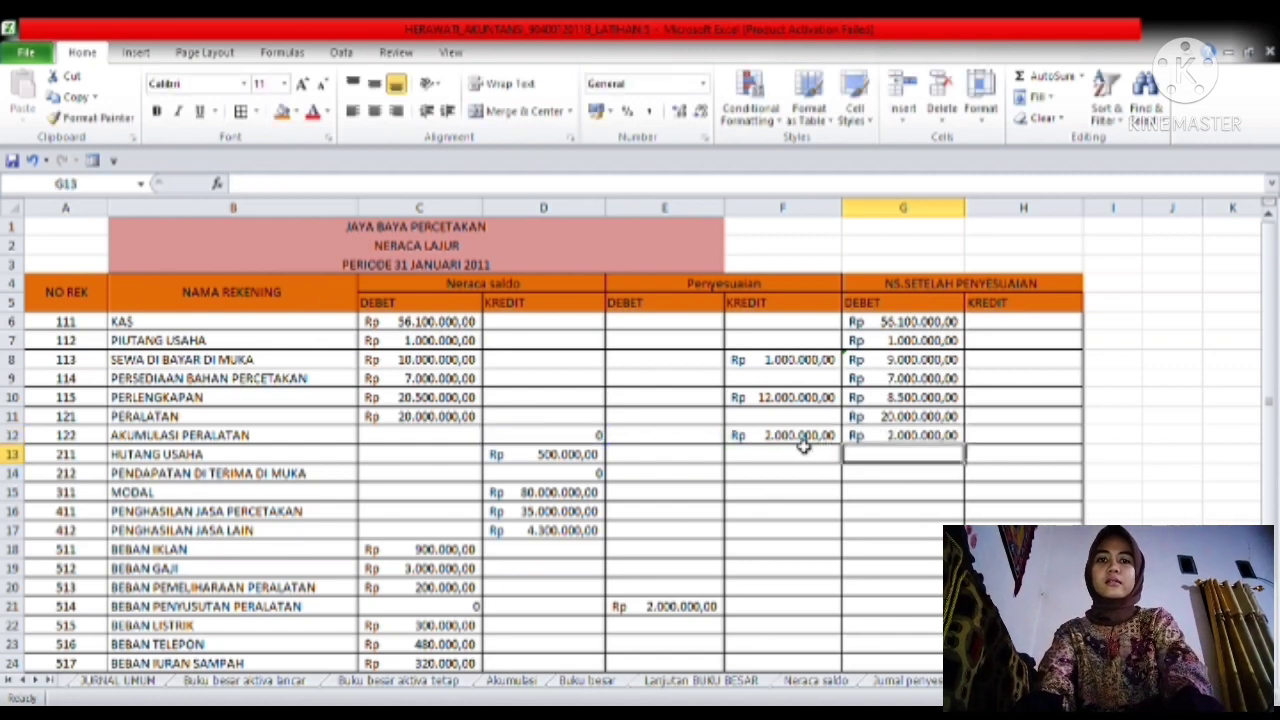
# - Fill the G11 formula down the adjusted debit column to G20, the BEBAN PEMELIHARAAN PERALATAN row
pyautogui.click(884, 419)
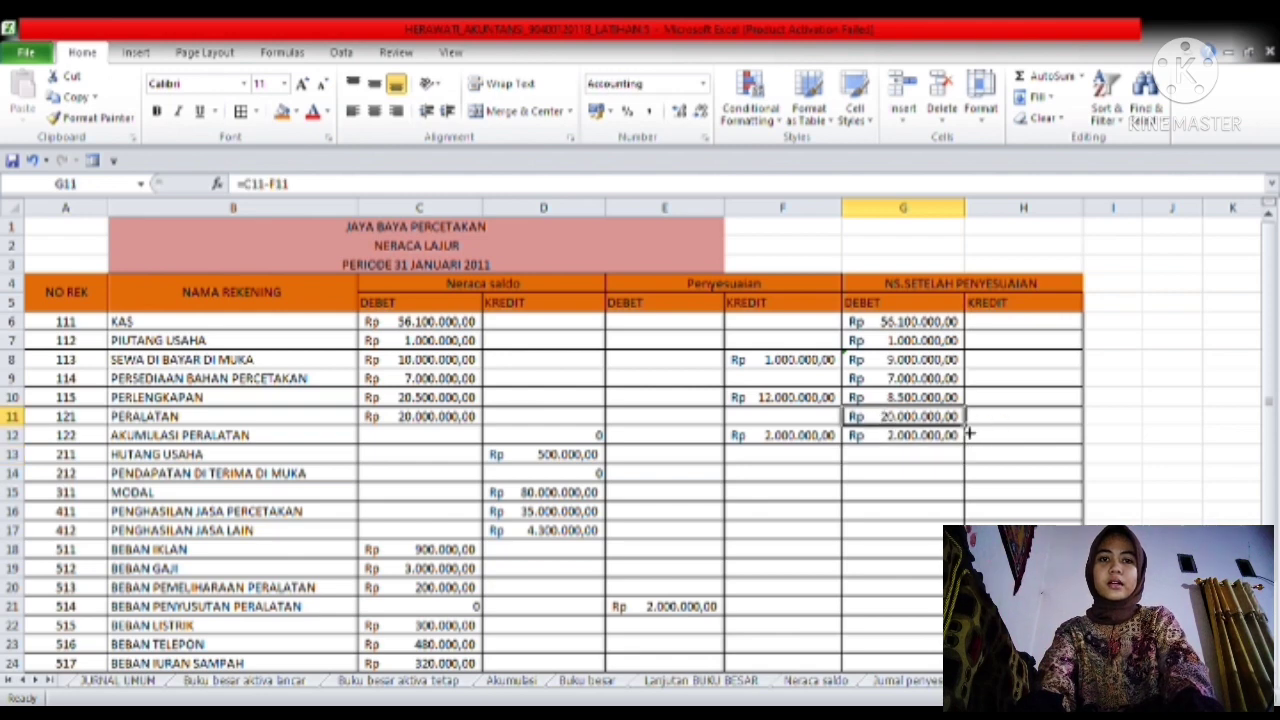
pyautogui.moveTo(968, 432); pyautogui.dragTo(966, 592)
pyautogui.click(1023, 549)
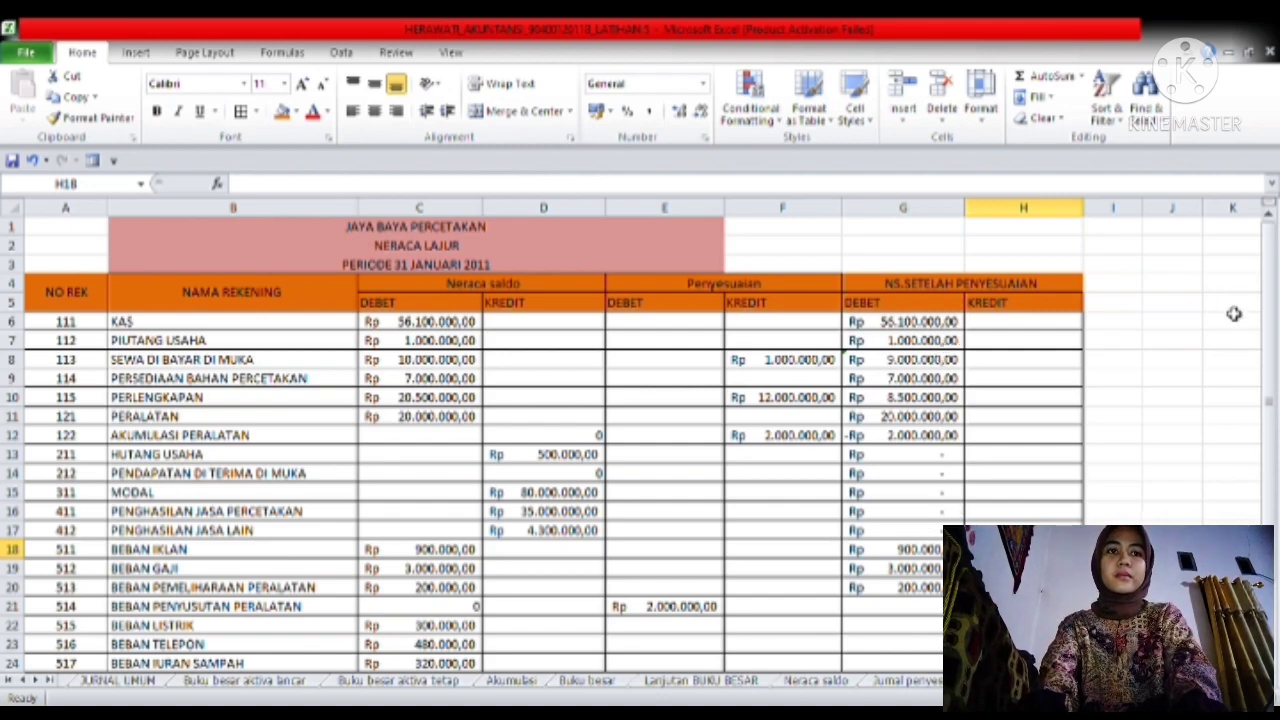
# - Fill the adjusted debit formula from G20 down to G24, the BEBAN IURAN SAMPAH row
pyautogui.scroll(-2, 1268, 366)
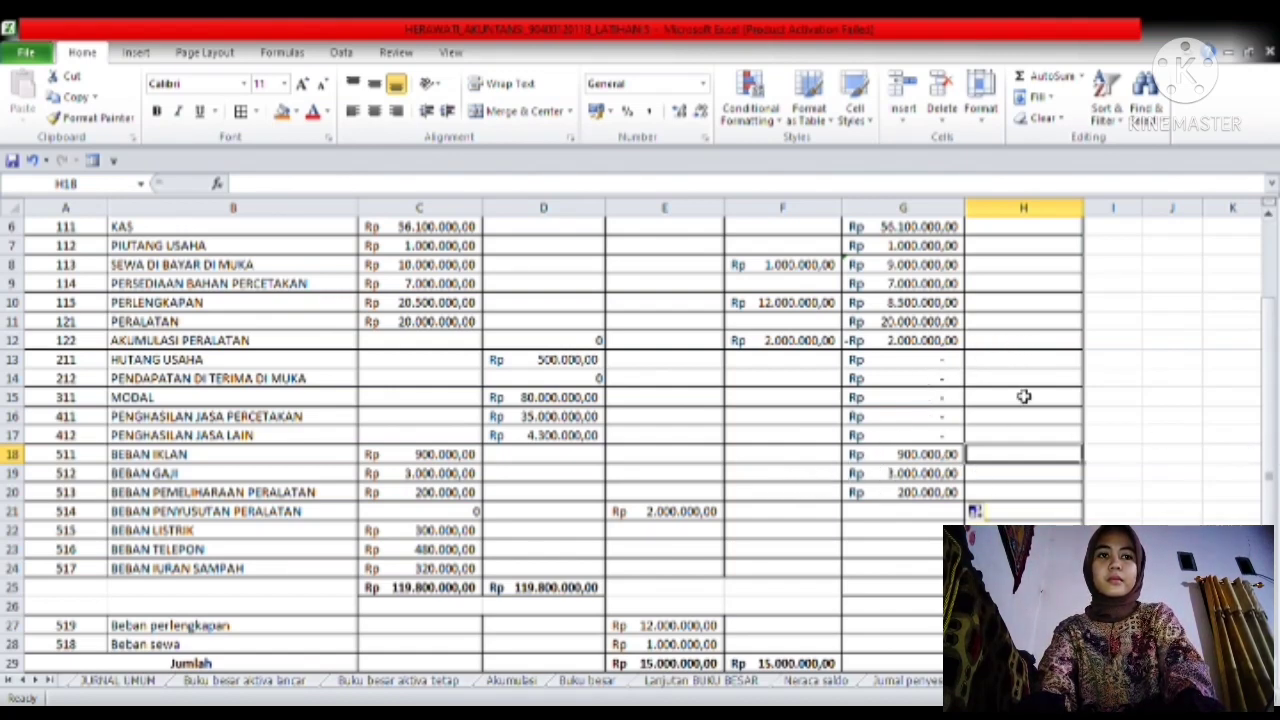
pyautogui.click(955, 530)
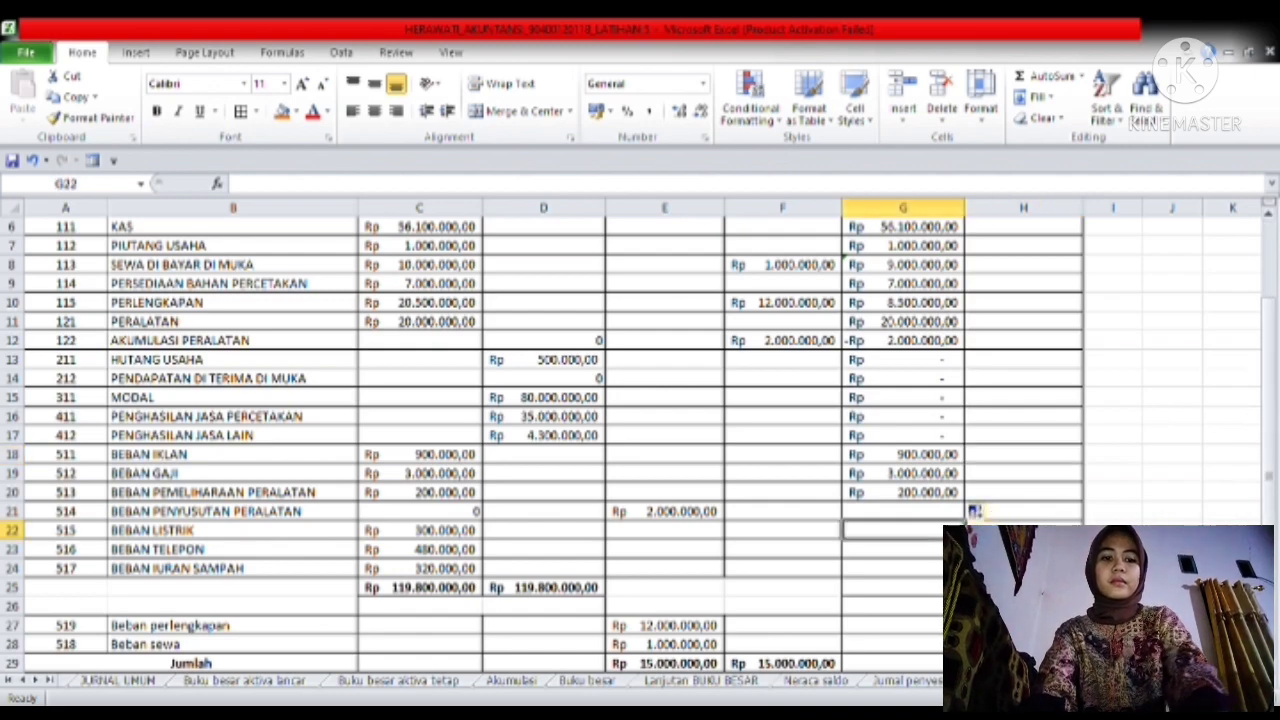
pyautogui.press('Down')
pyautogui.press('Down')
pyautogui.press('Down')
pyautogui.press('Down')
pyautogui.press('Down')
pyautogui.press('Down')
pyautogui.press('Down')
pyautogui.press('Down')
pyautogui.press('Down')
pyautogui.press('Down')
pyautogui.press('Down')
pyautogui.press('Down')
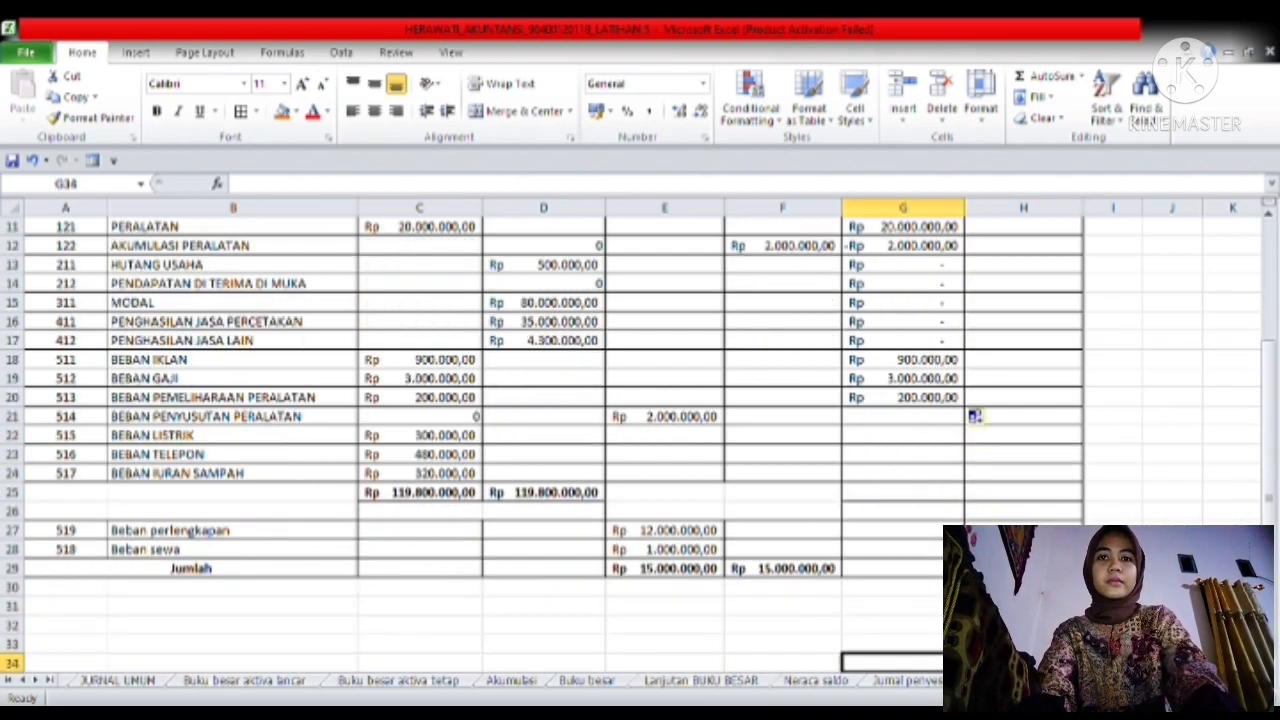
pyautogui.press('Down')
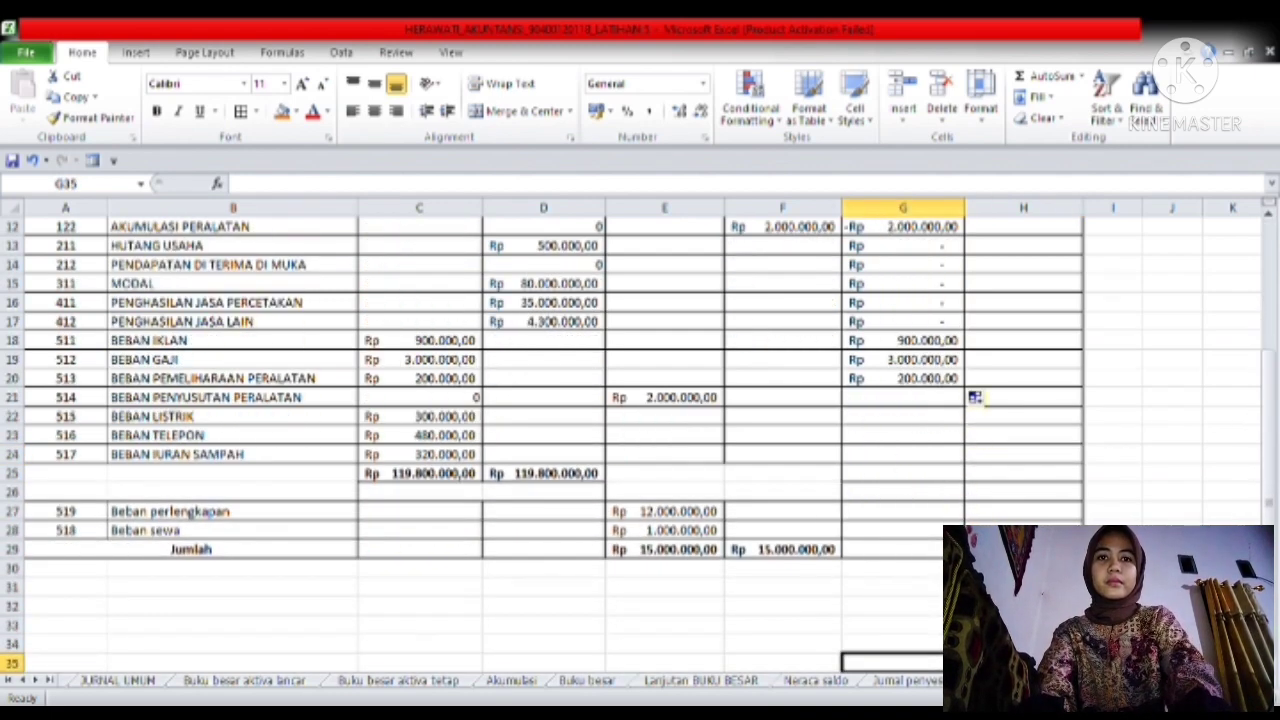
pyautogui.click(929, 382)
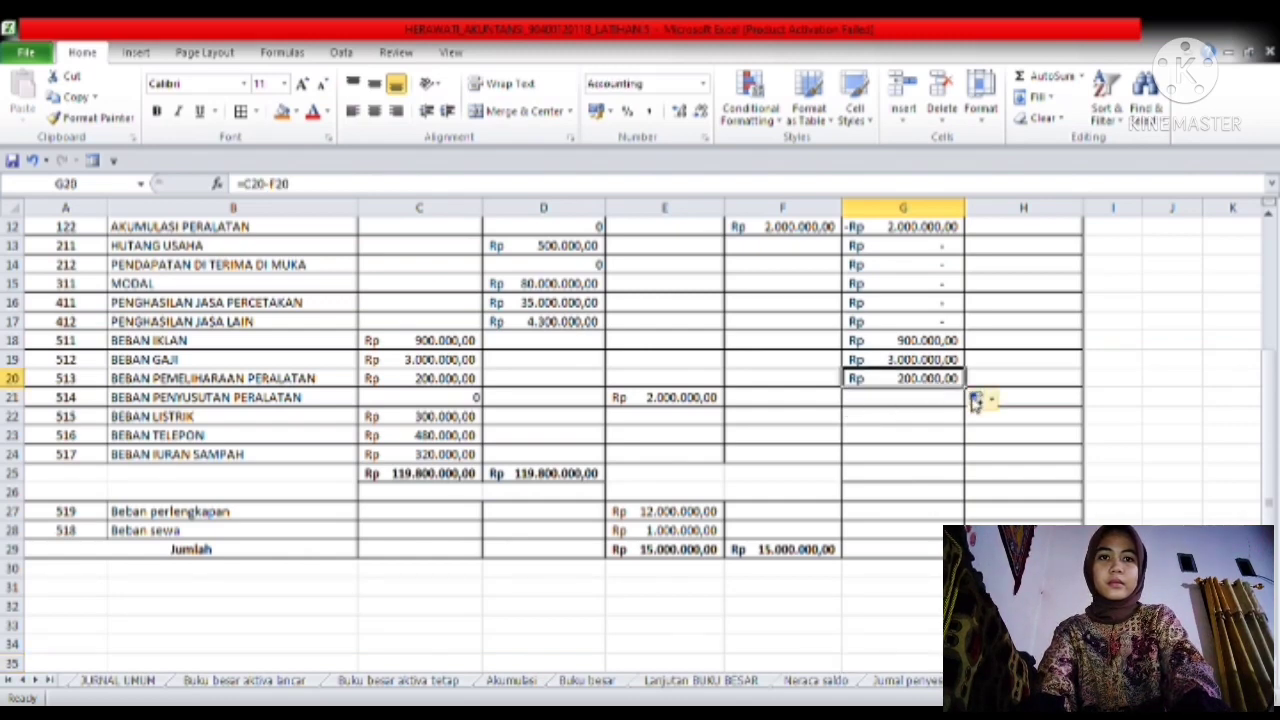
pyautogui.moveTo(974, 396); pyautogui.dragTo(952, 465)
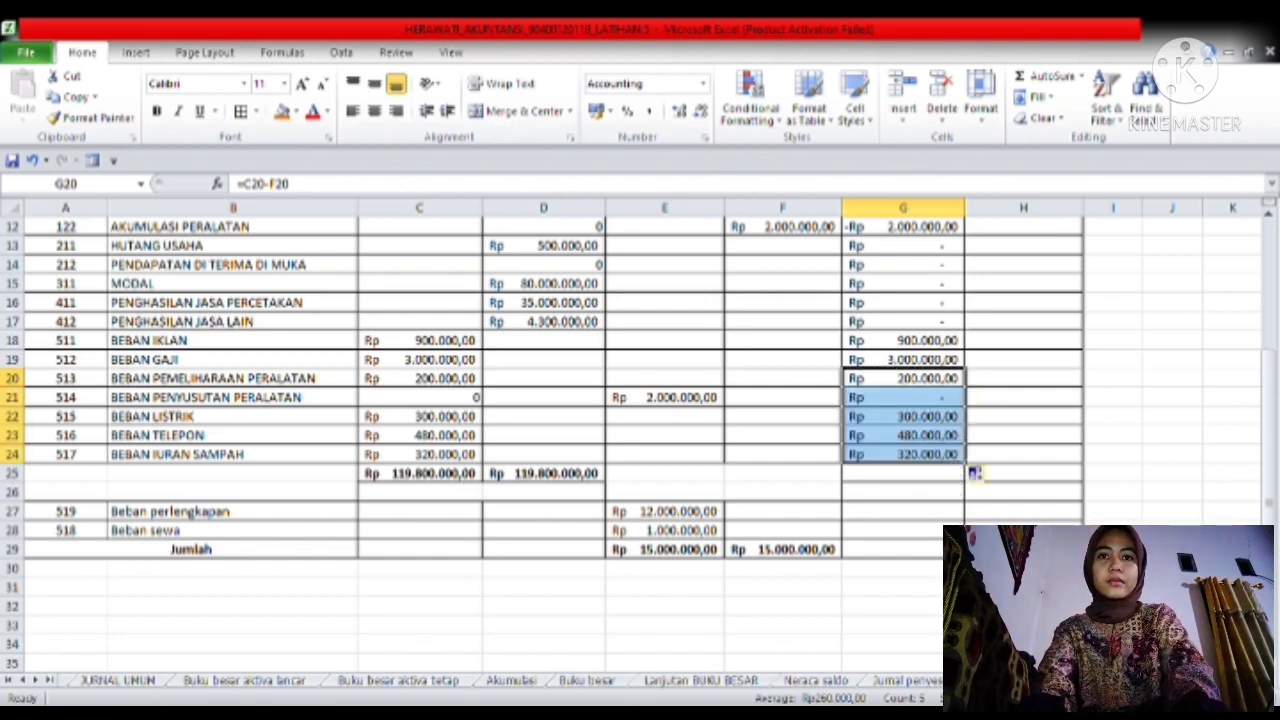
pyautogui.moveTo(980, 604); pyautogui.dragTo(950, 590)
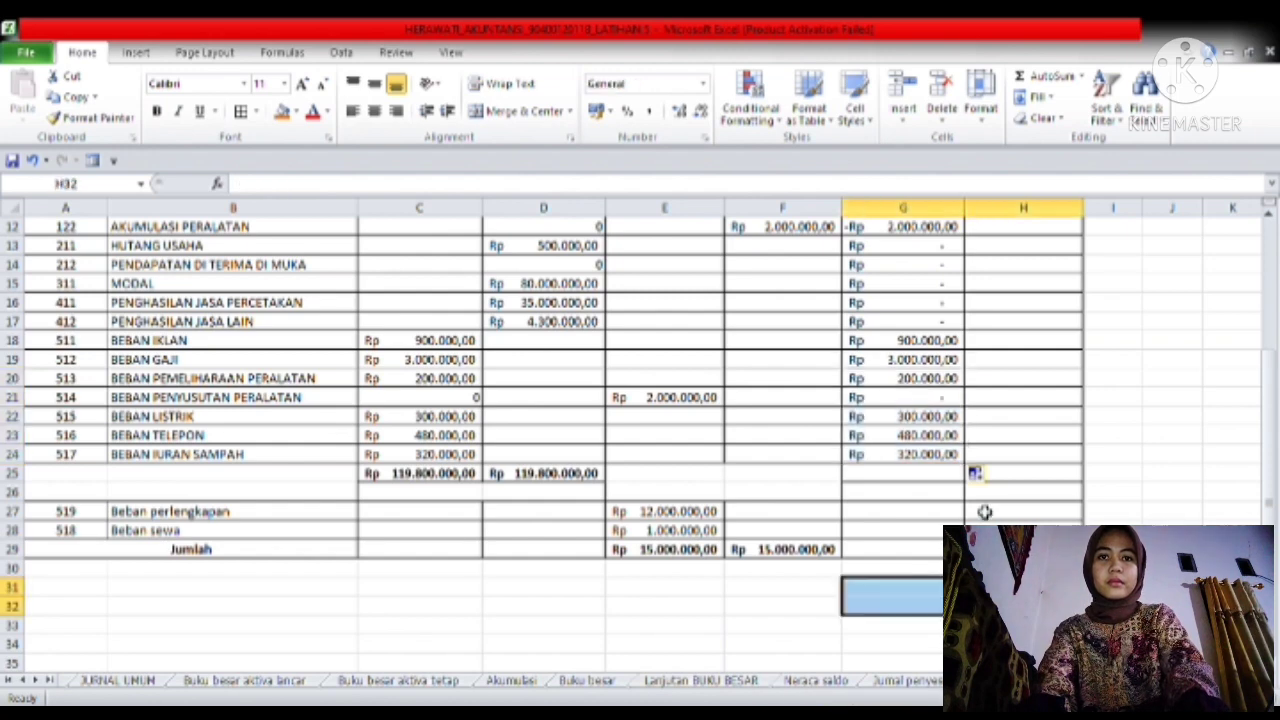
pyautogui.click(992, 511)
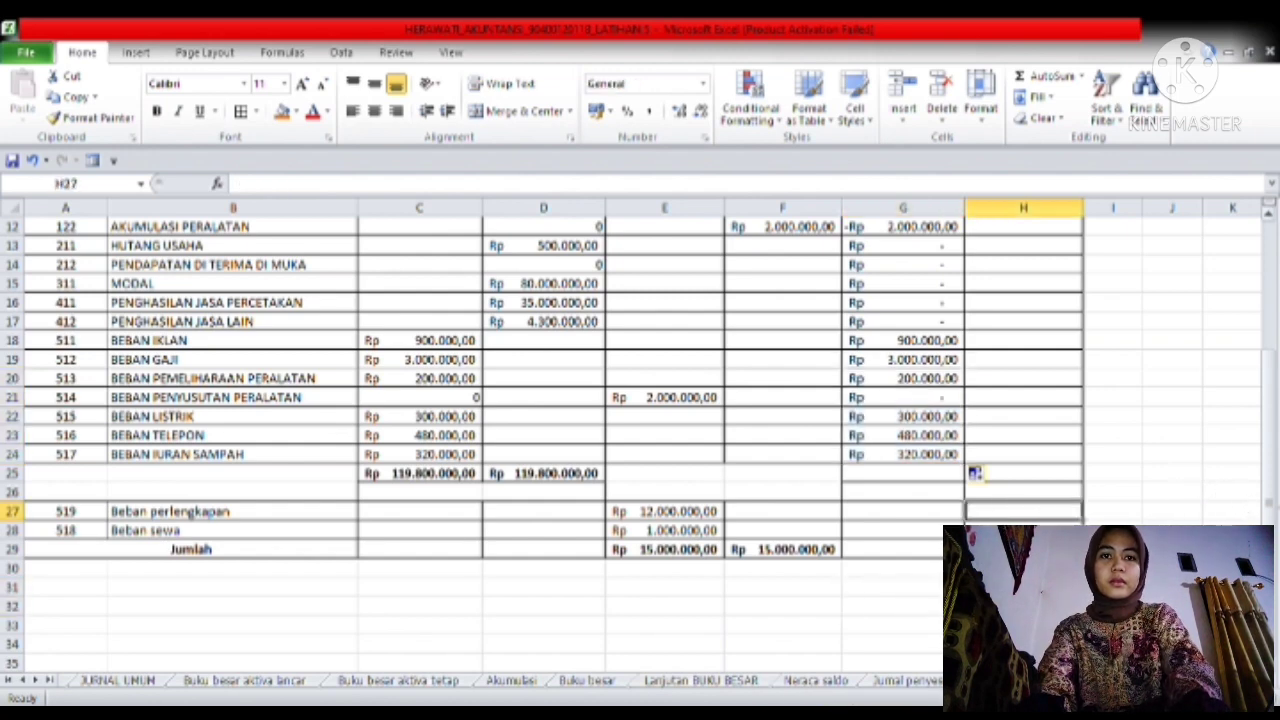
# - Carry the debit adjustments of Beban perlengkapan and Beban sewa into G27 and G28 with =E27 and =E28
pyautogui.click(897, 517)
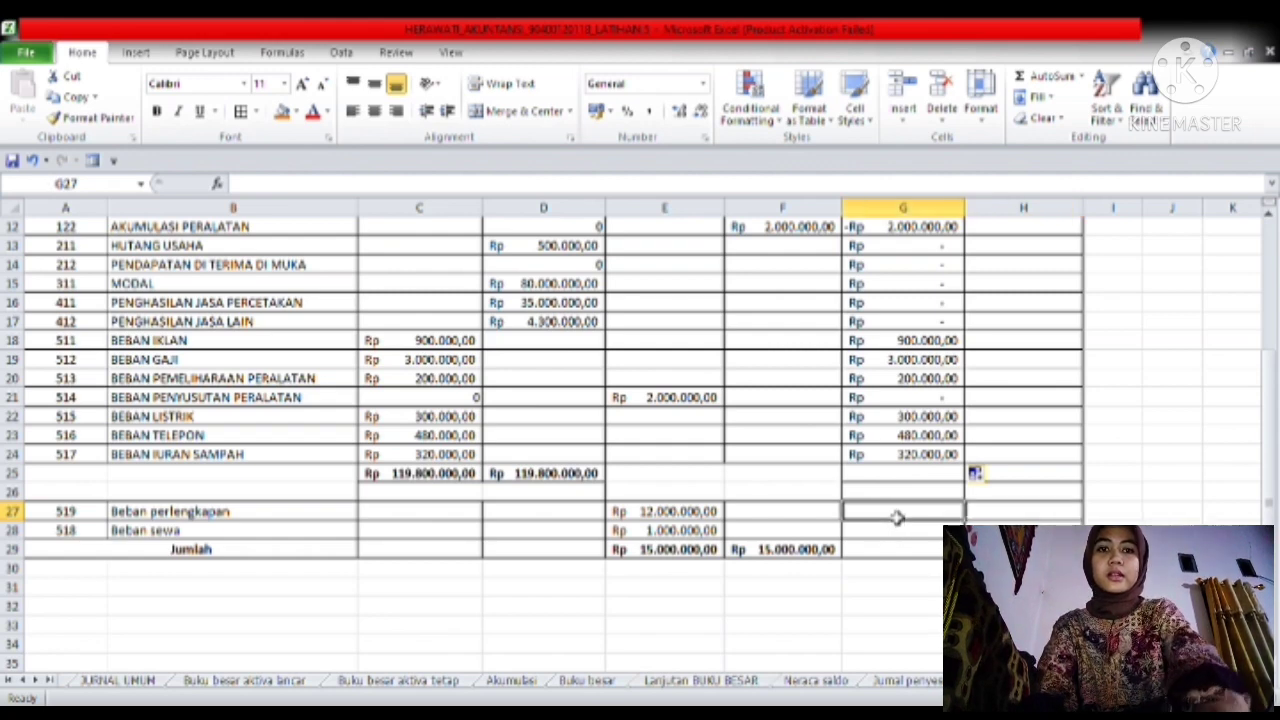
pyautogui.write('=')
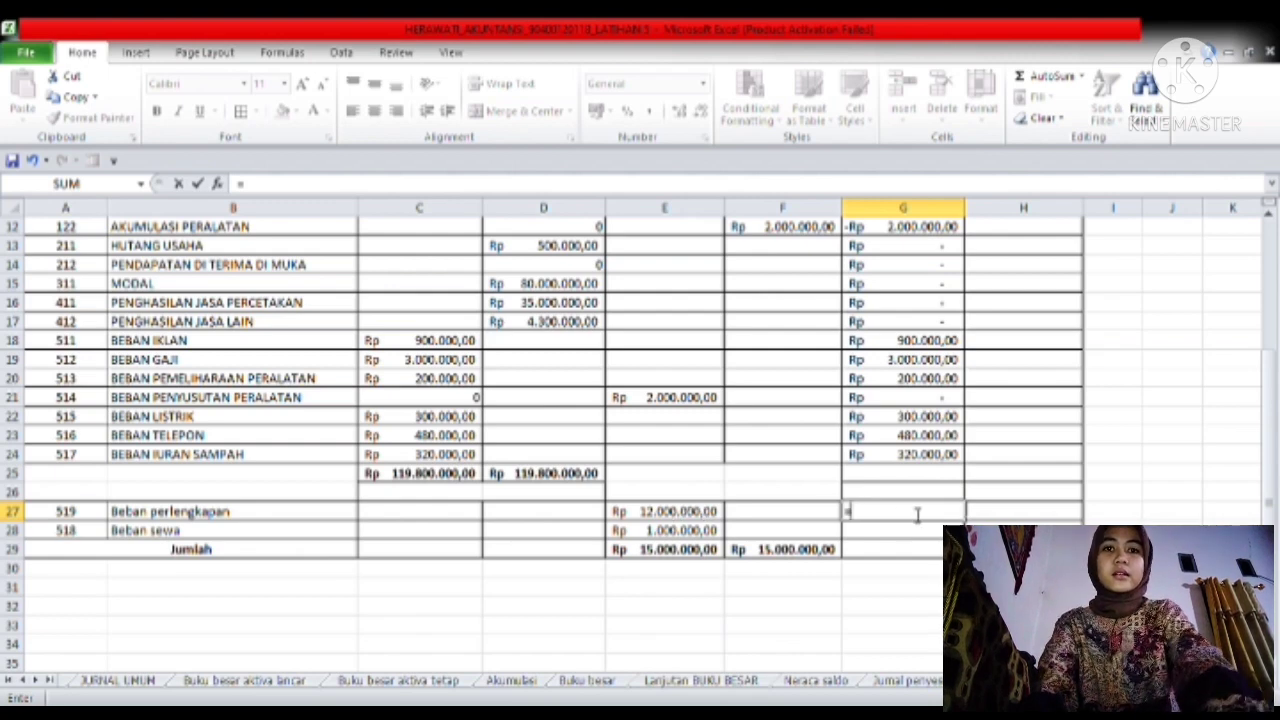
pyautogui.press('Escape')
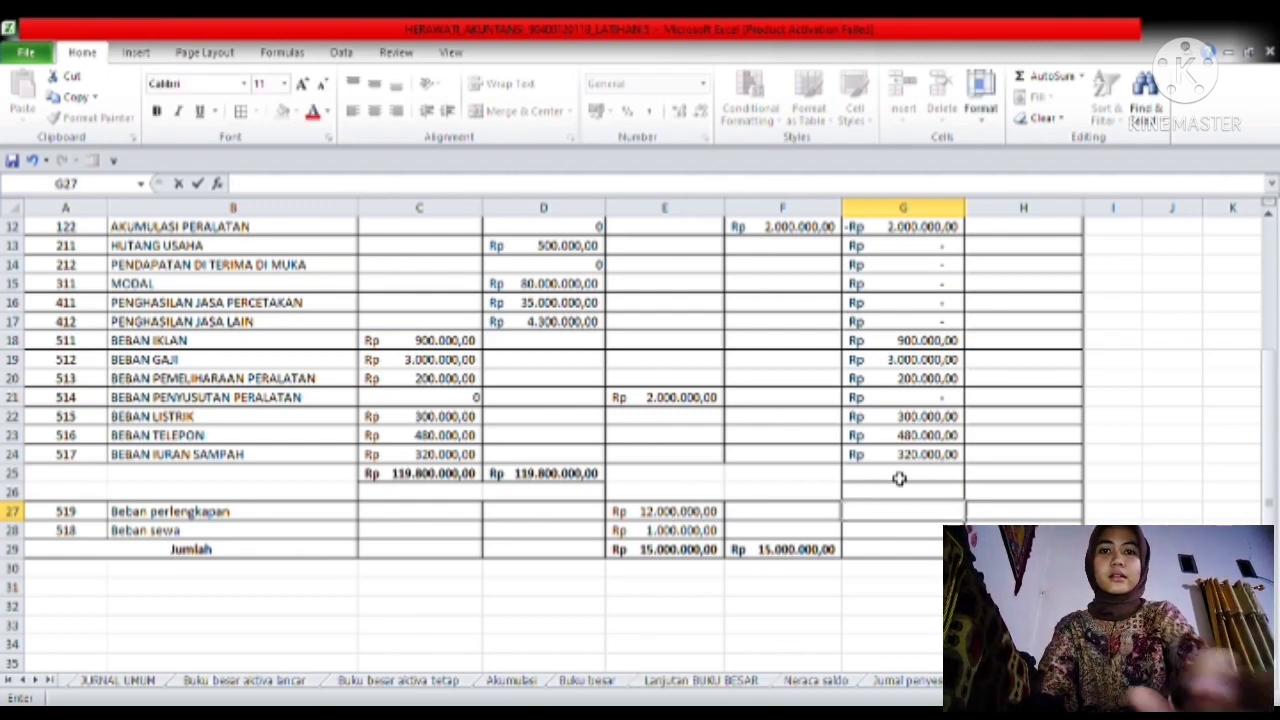
pyautogui.write('=')
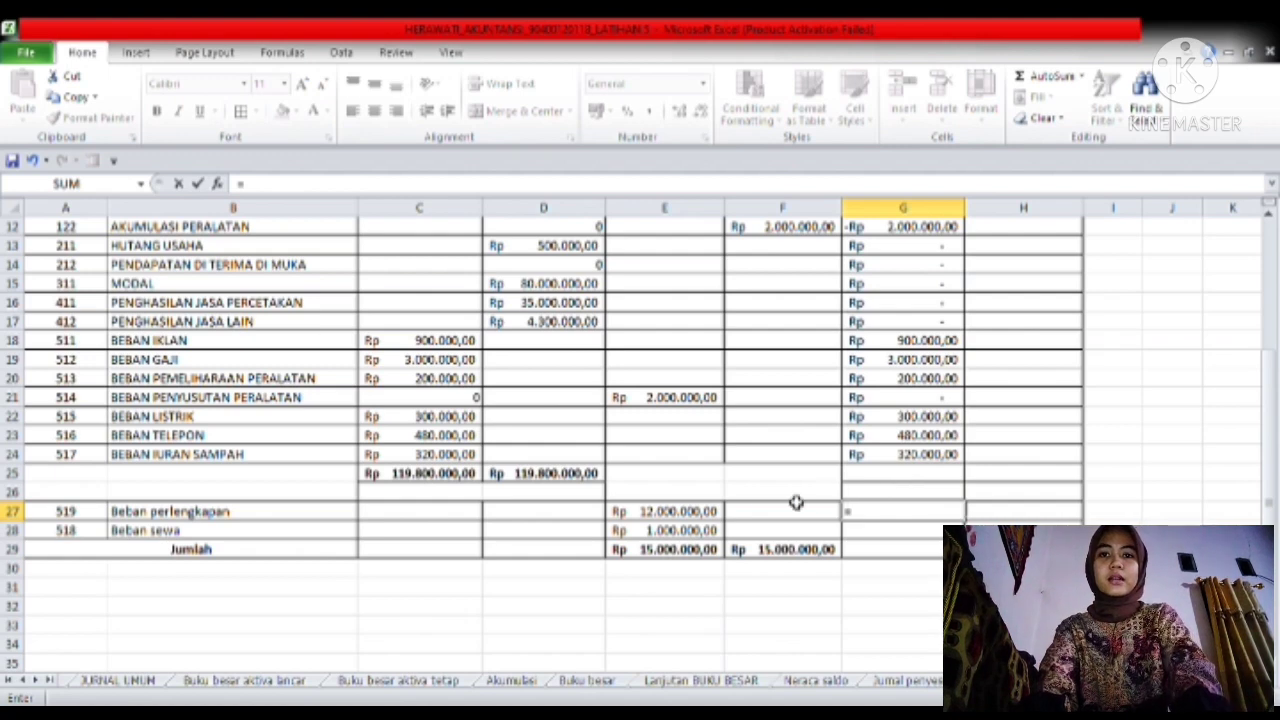
pyautogui.click(704, 514)
pyautogui.press('Return')
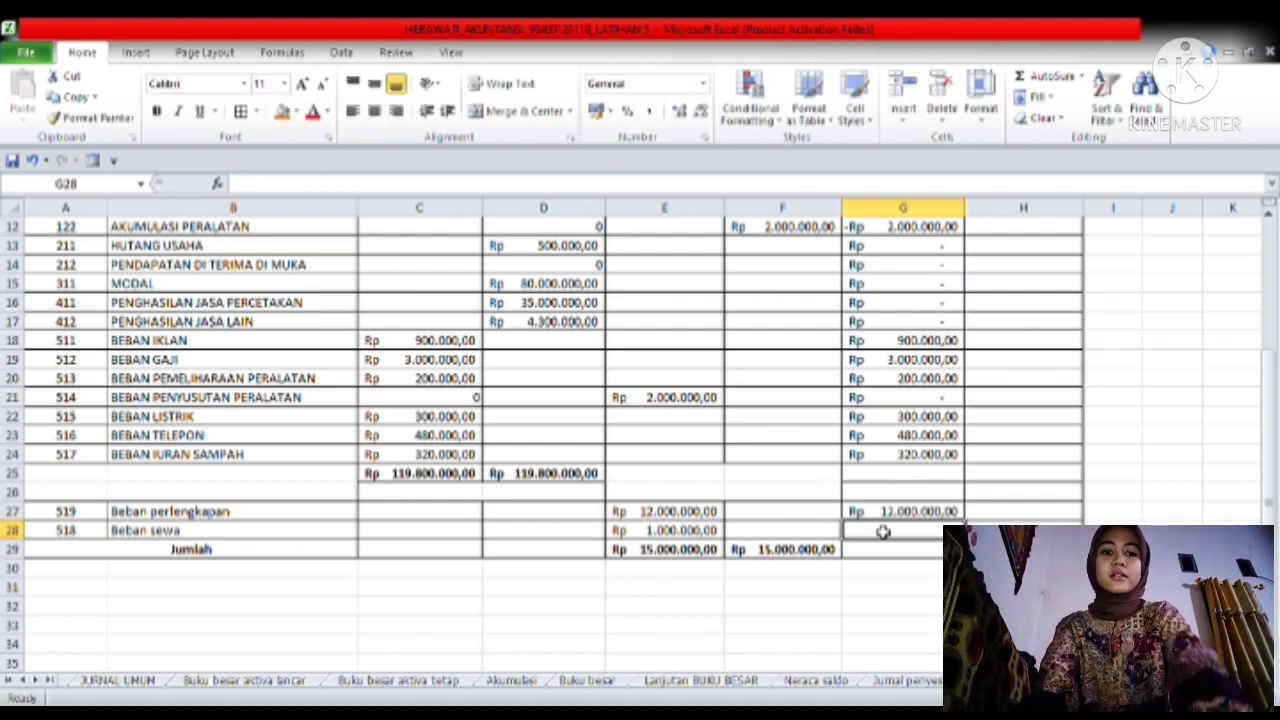
pyautogui.write('=')
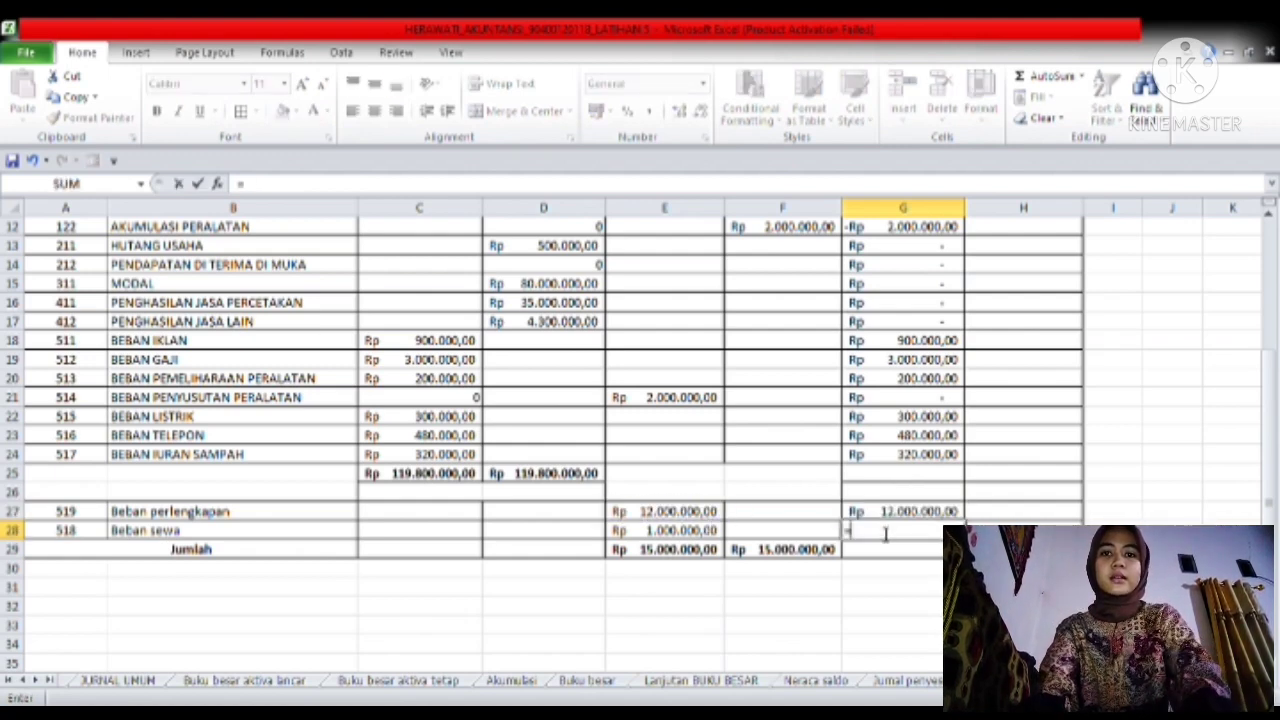
pyautogui.click(719, 533)
pyautogui.press('Return')
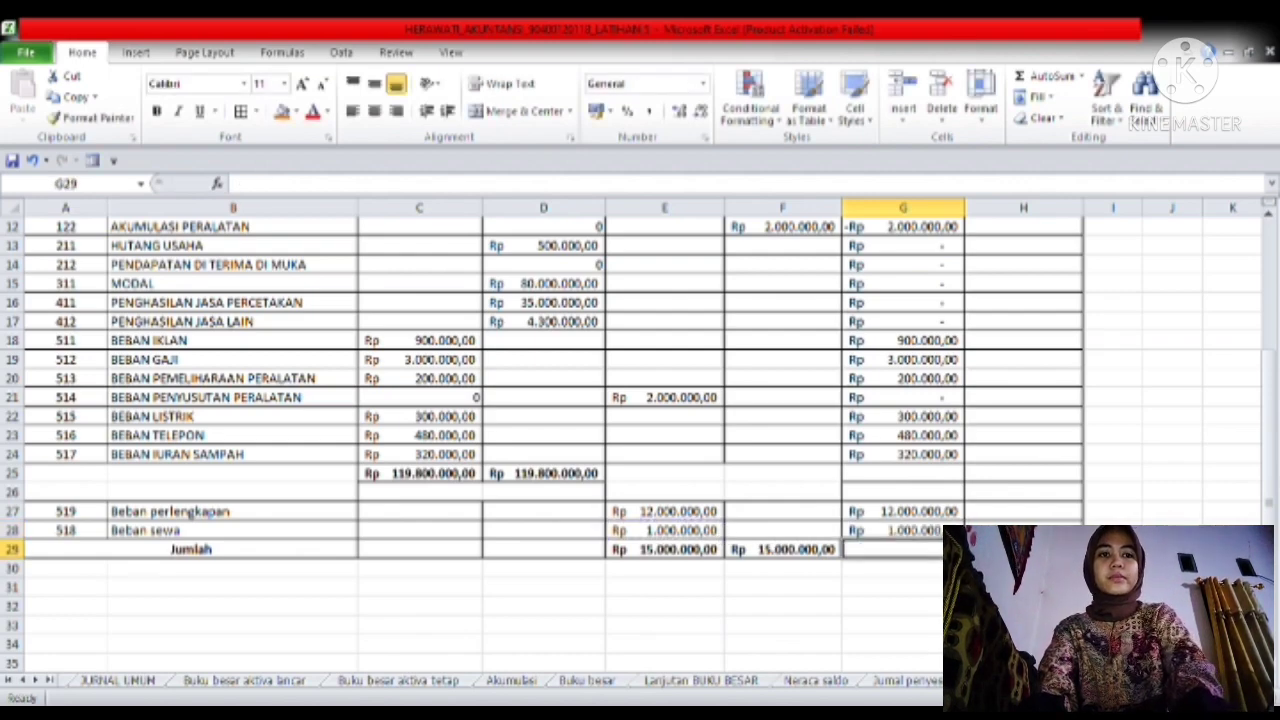
# - Clear the formula in G12, the adjusted debit cell of AKUMULASI PERALATAN
pyautogui.scroll(4, 1272, 398)
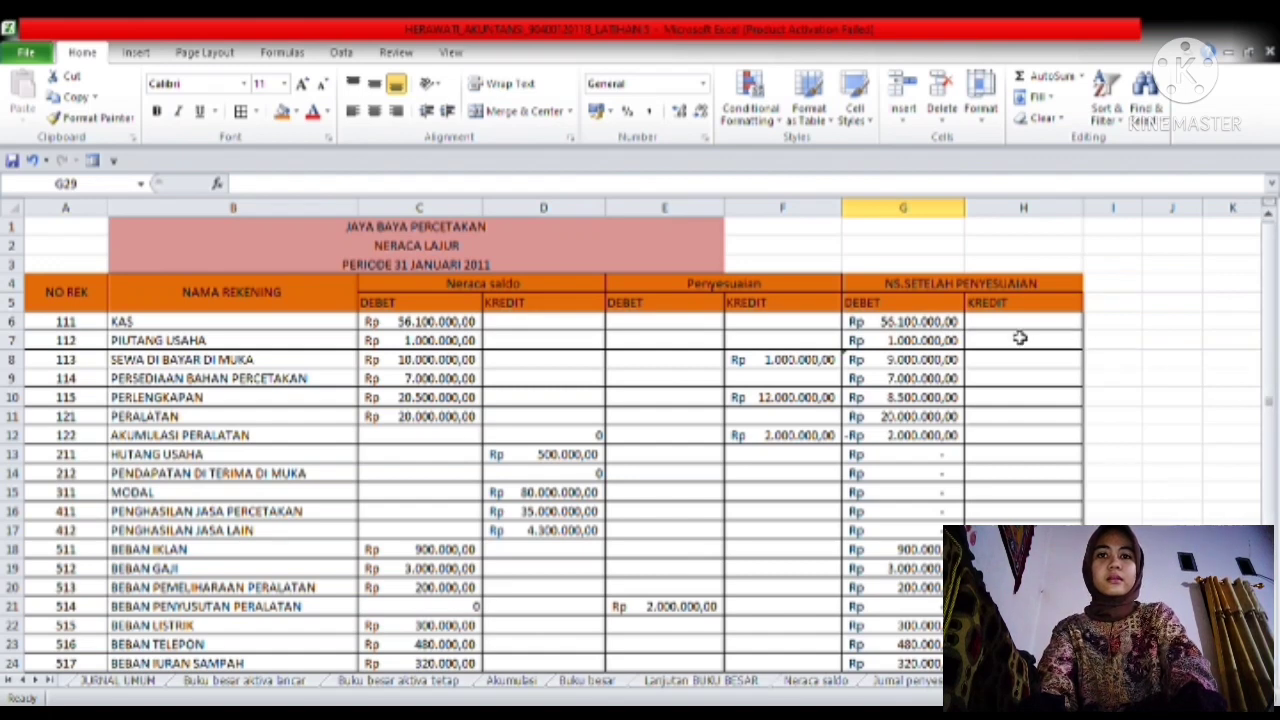
pyautogui.click(1018, 328)
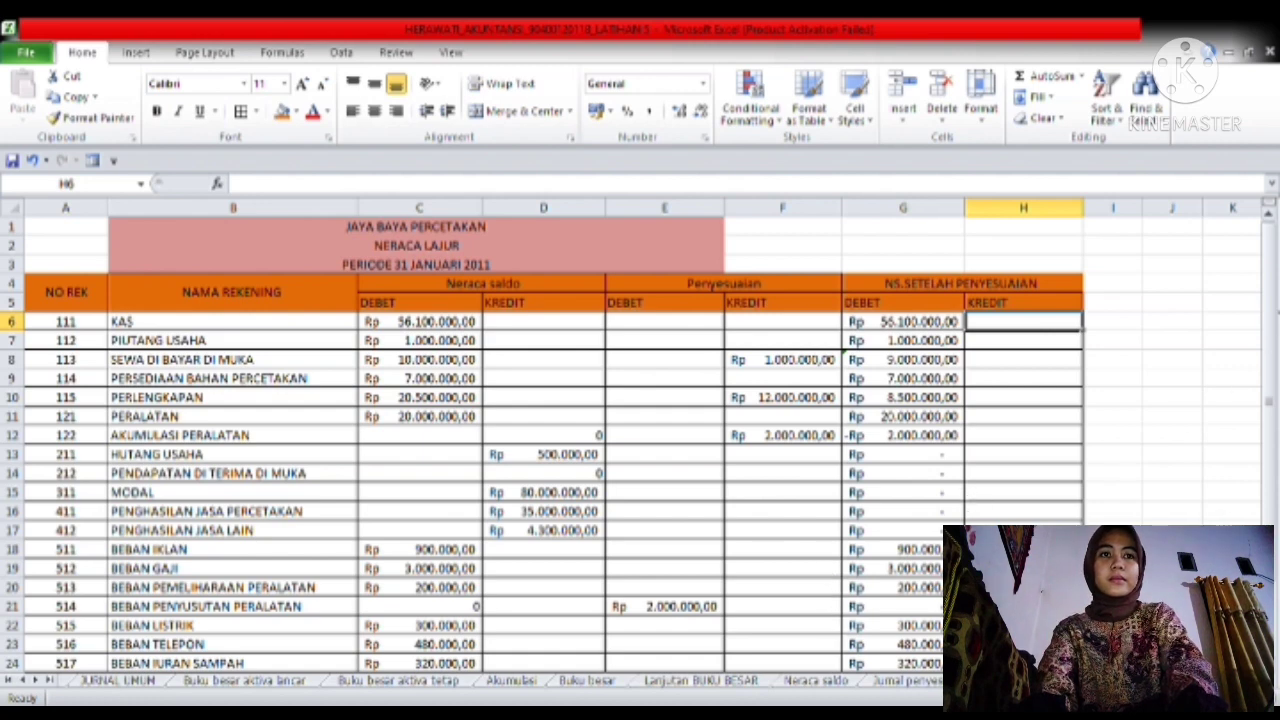
pyautogui.moveTo(1275, 319); pyautogui.dragTo(1276, 344)
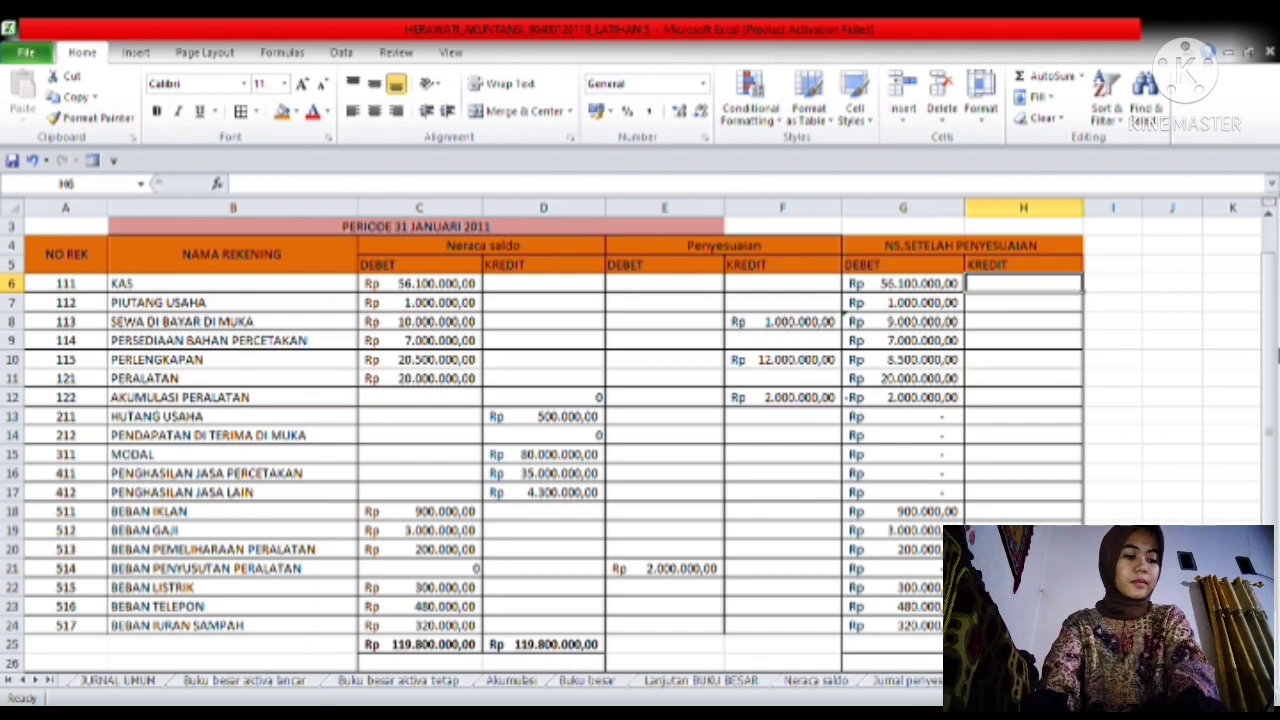
pyautogui.moveTo(1276, 353)
pyautogui.mouseDown()
pyautogui.moveTo(1276, 338)
pyautogui.moveTo(1276, 378)
pyautogui.mouseUp()
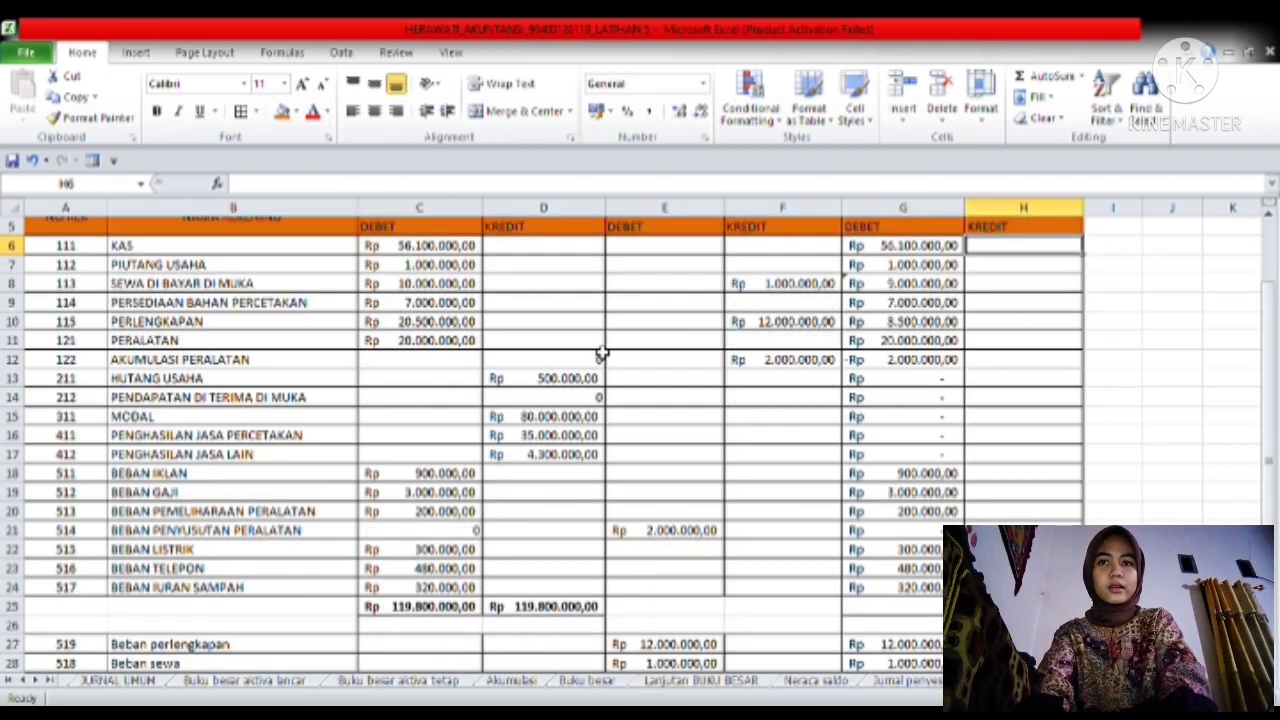
pyautogui.click(879, 363)
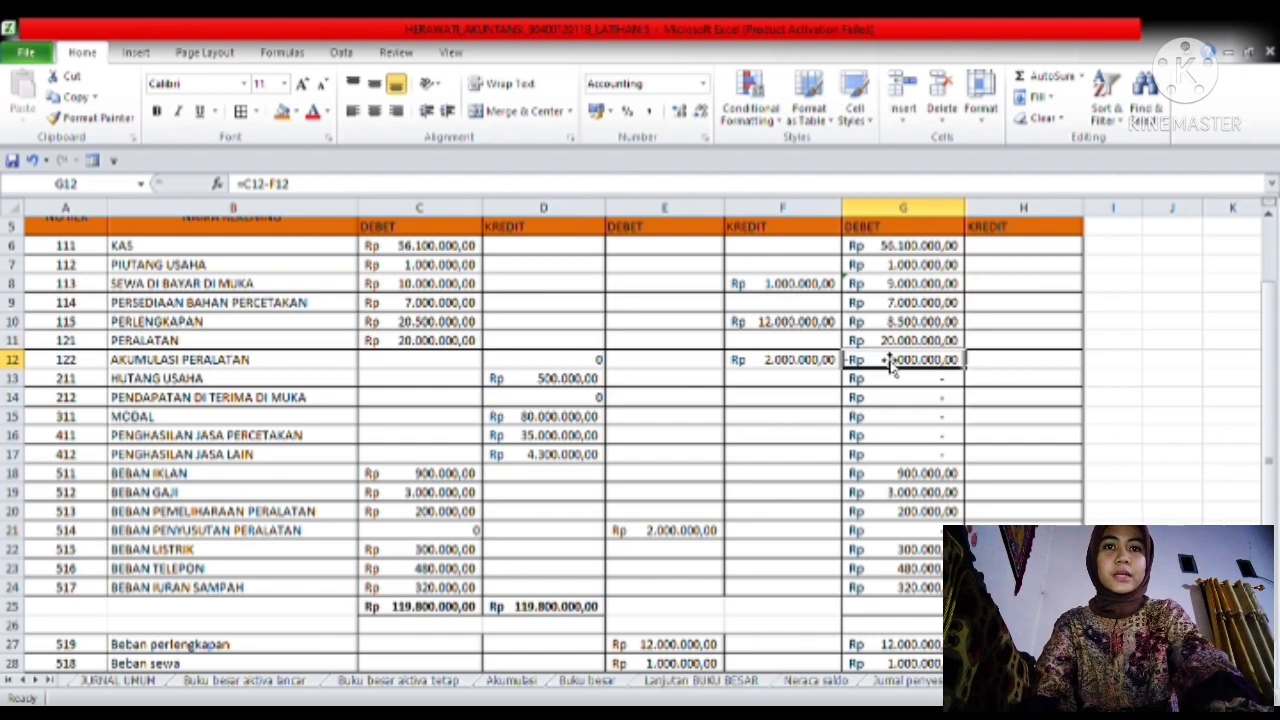
pyautogui.press('BackSpace')
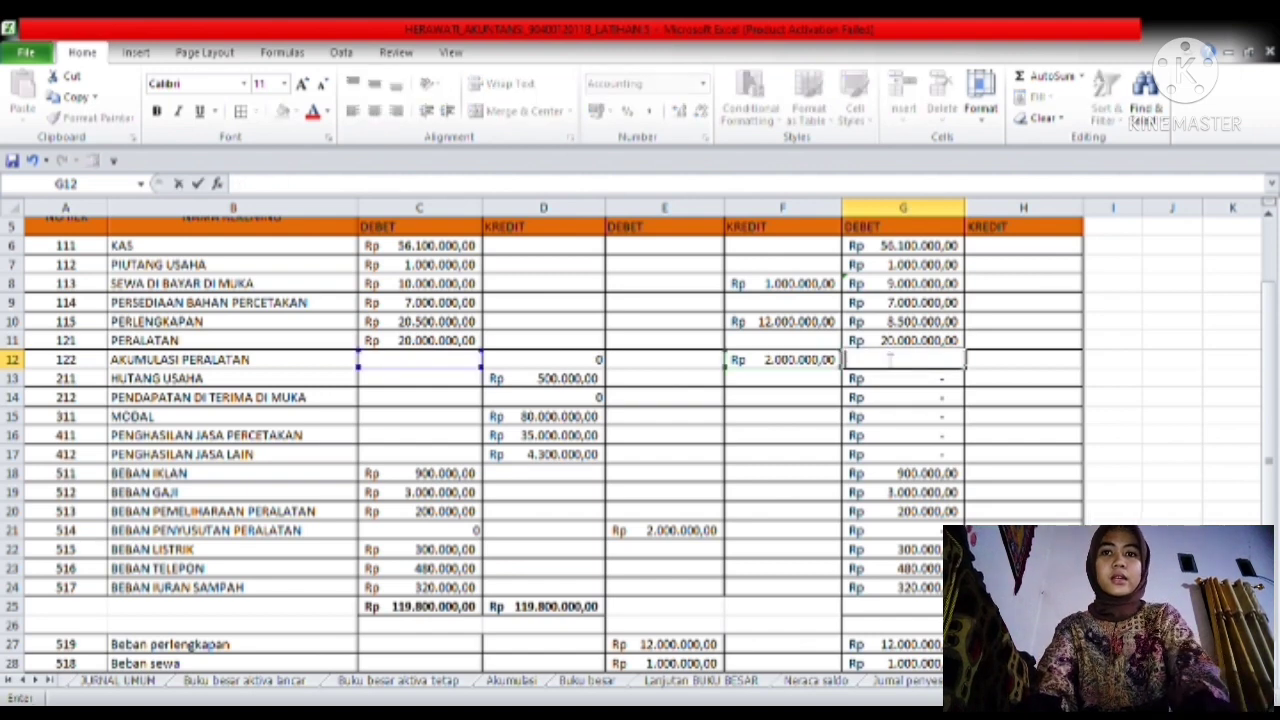
# - Enter =D12+F12 in H12 as the adjusted credit balance of AKUMULASI PERALATAN
pyautogui.click(1043, 366)
pyautogui.write('=')
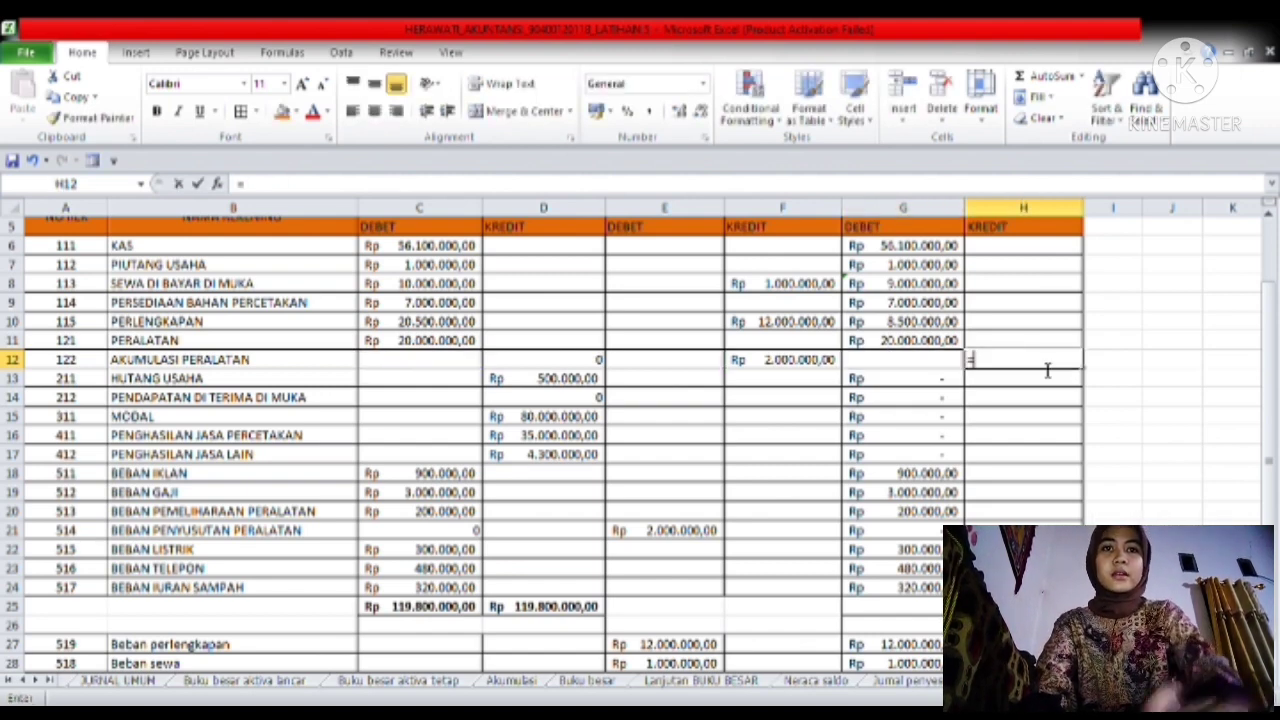
pyautogui.click(590, 363)
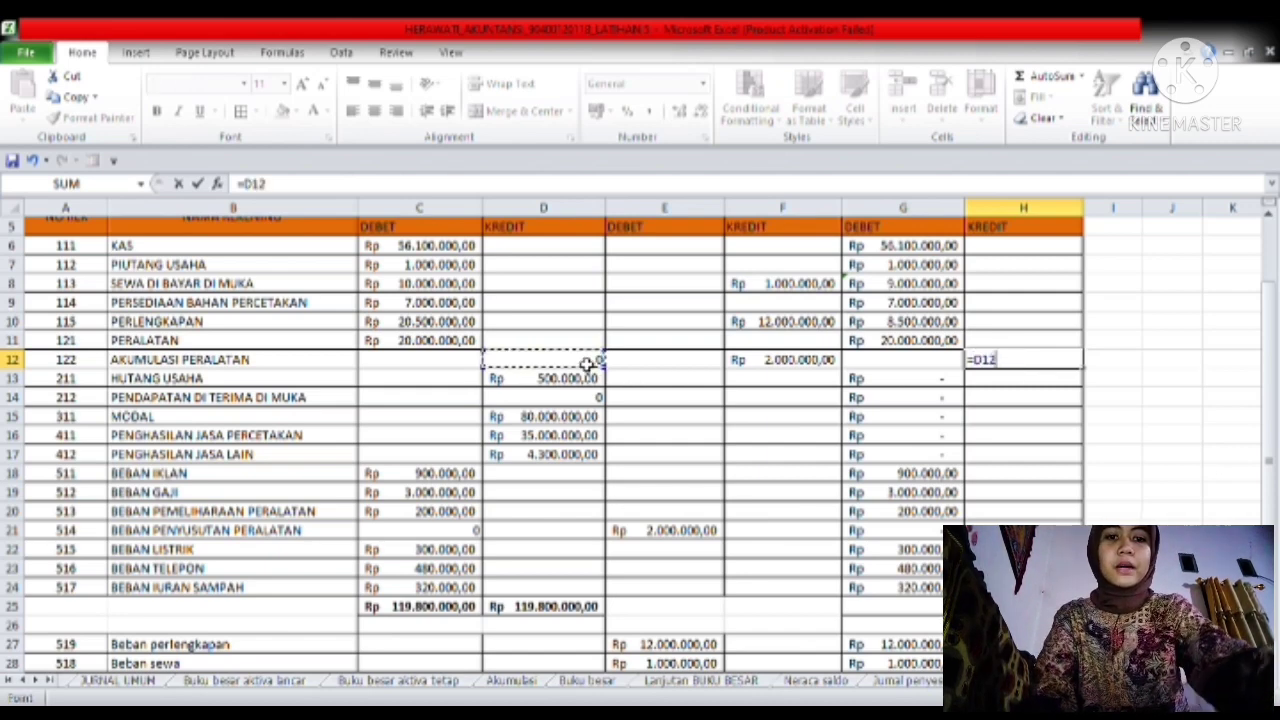
pyautogui.write('+')
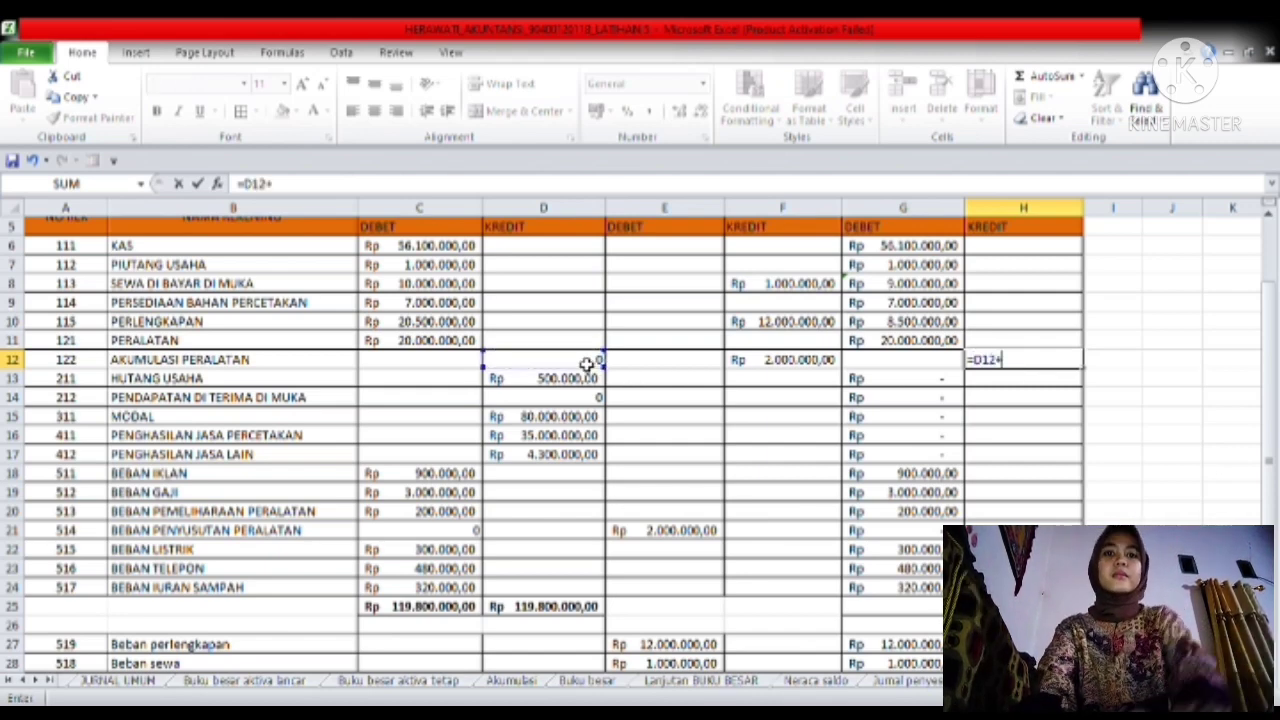
pyautogui.click(775, 363)
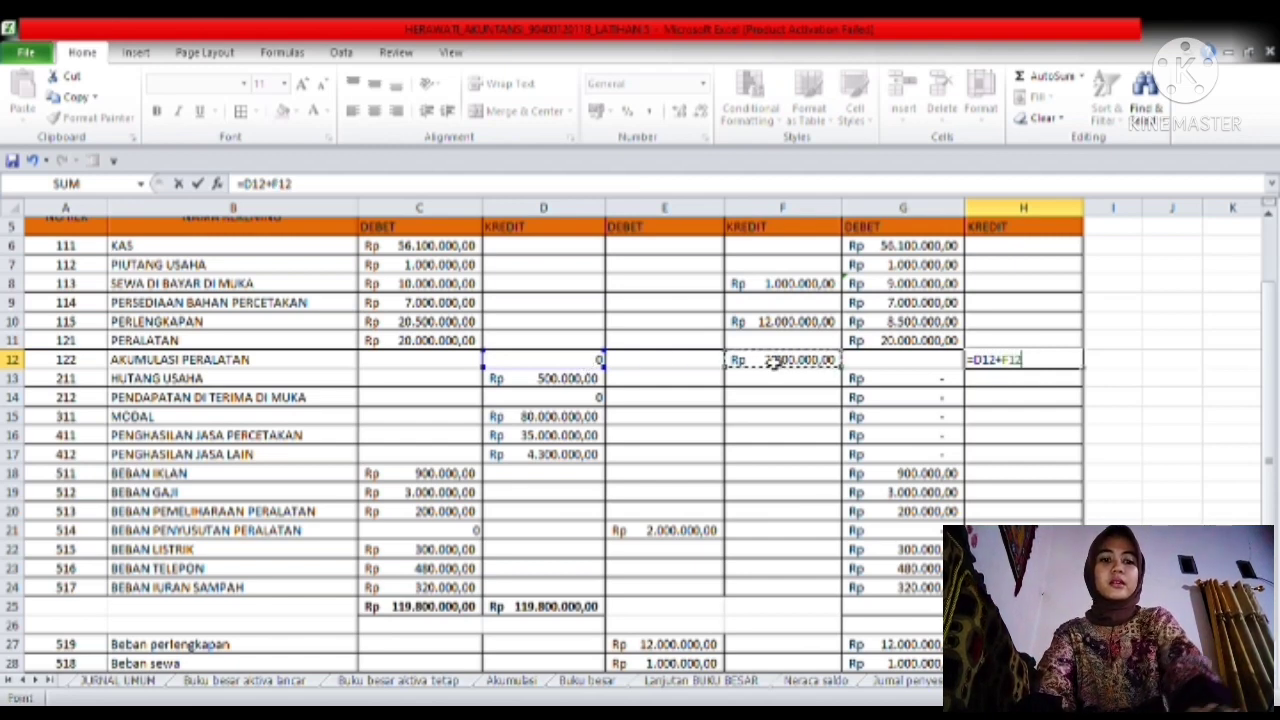
pyautogui.press('Return')
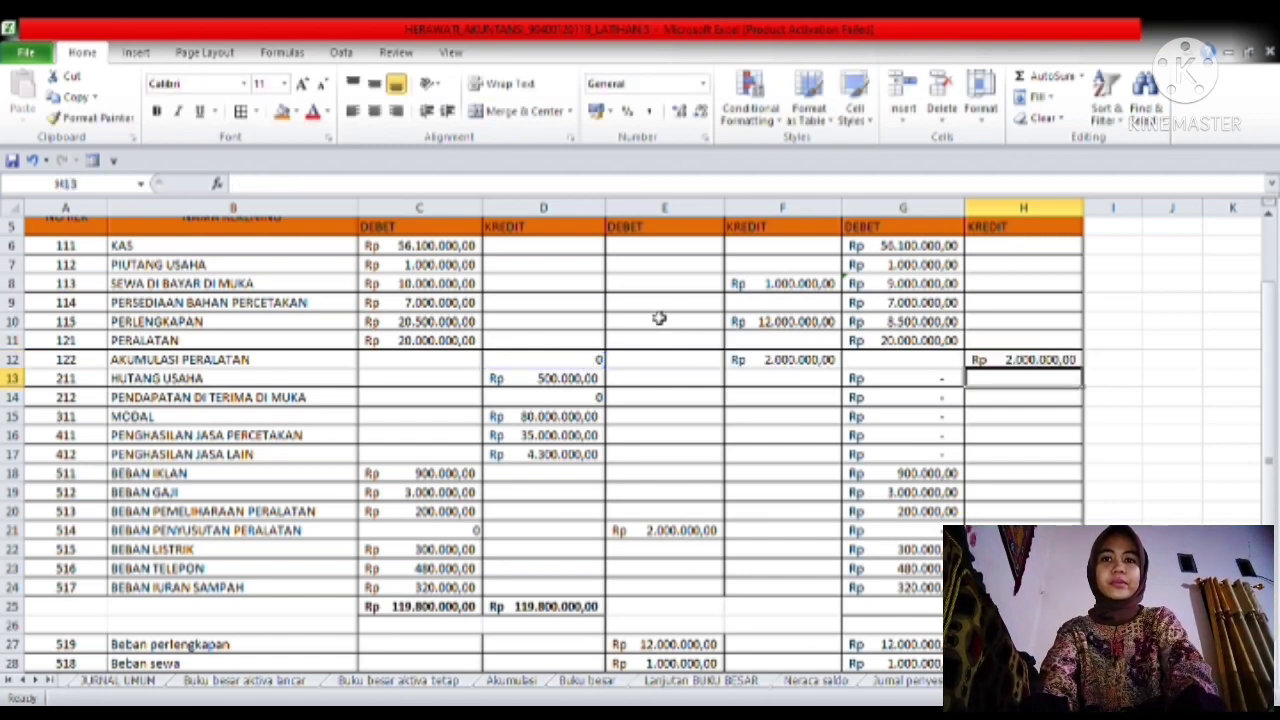
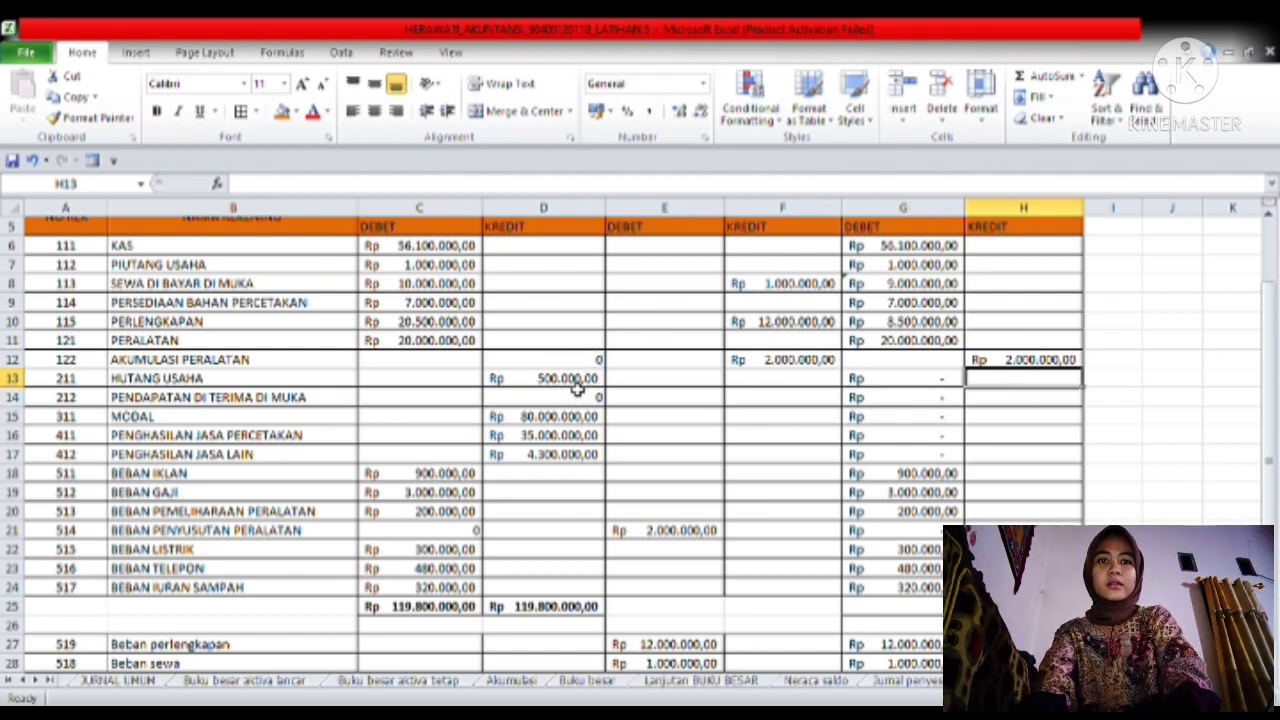
# - Enter =D13 as the adjusted credit of HUTANG USAHA in H13 and fill it down to H17, PENGHASILAN JASA LAIN
pyautogui.write('=')
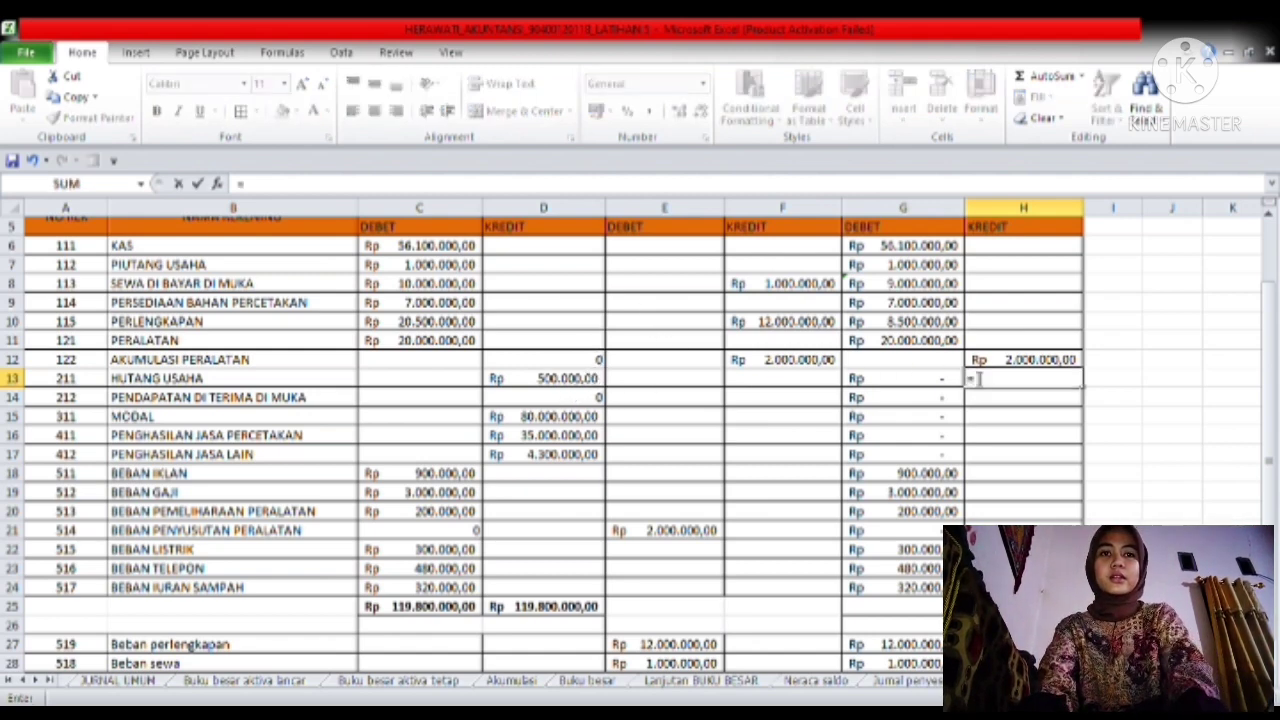
pyautogui.click(567, 382)
pyautogui.press('Return')
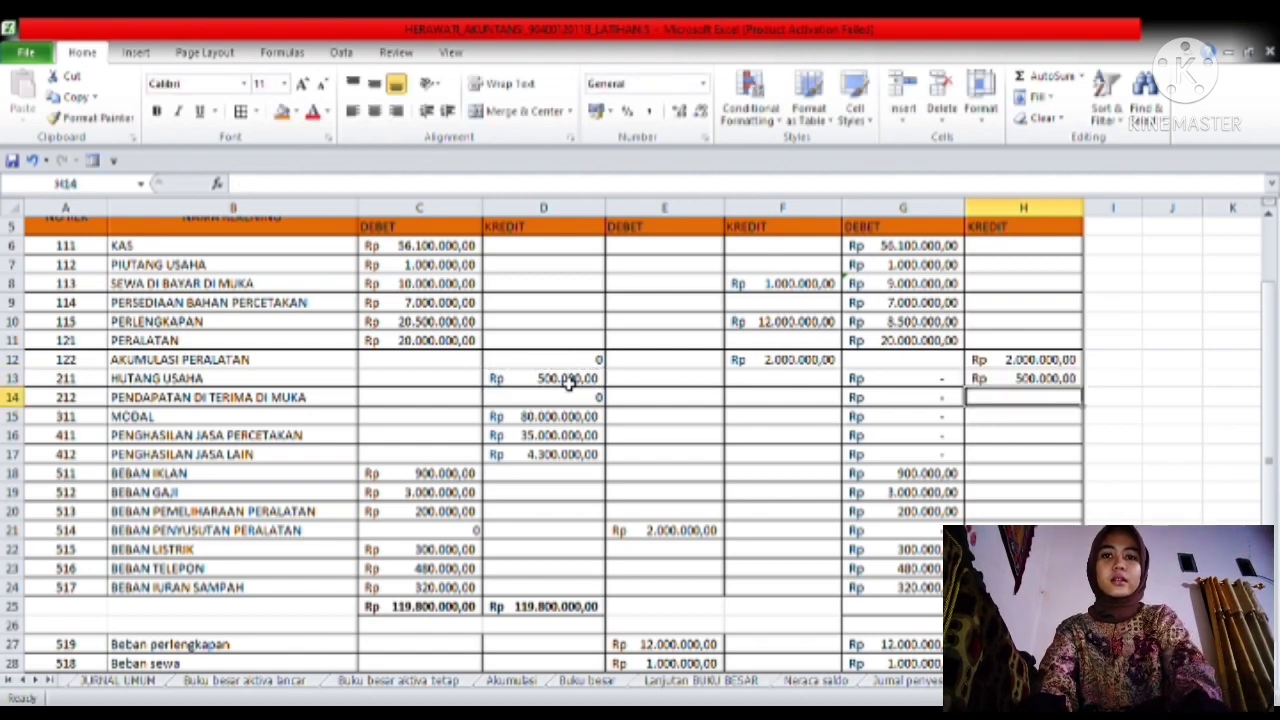
pyautogui.click(1015, 376)
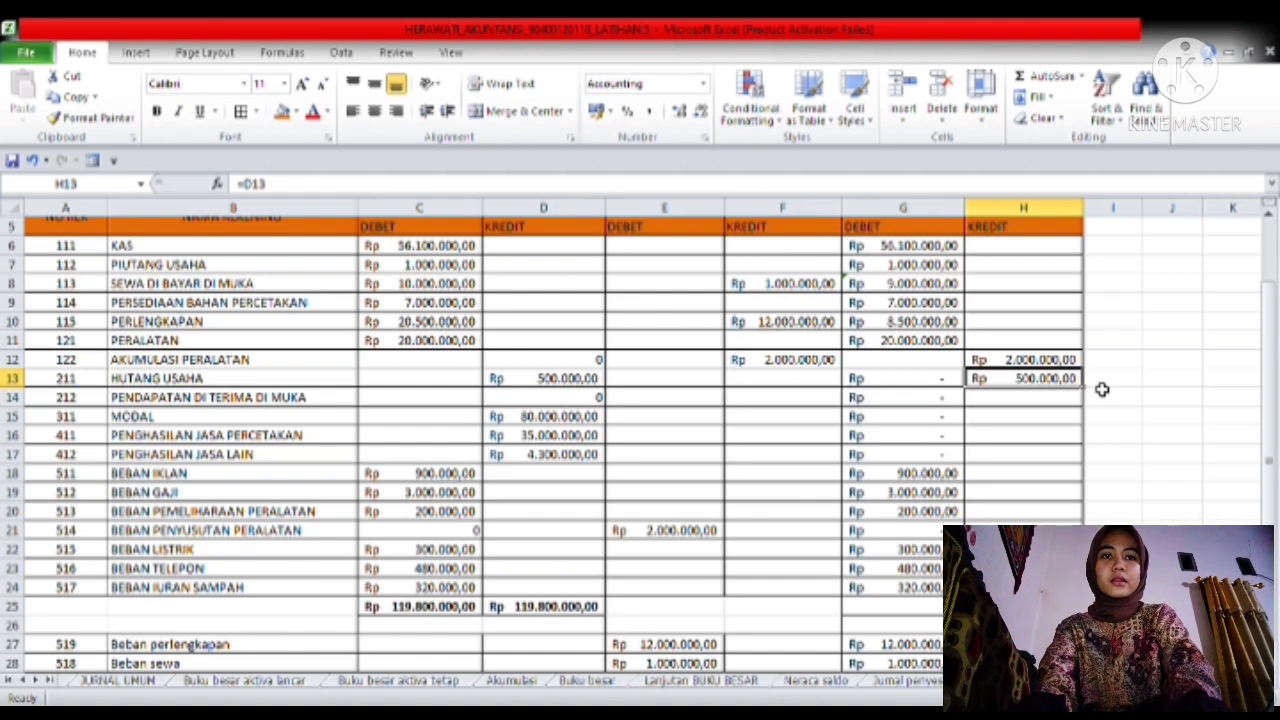
pyautogui.moveTo(1087, 394); pyautogui.dragTo(1080, 476)
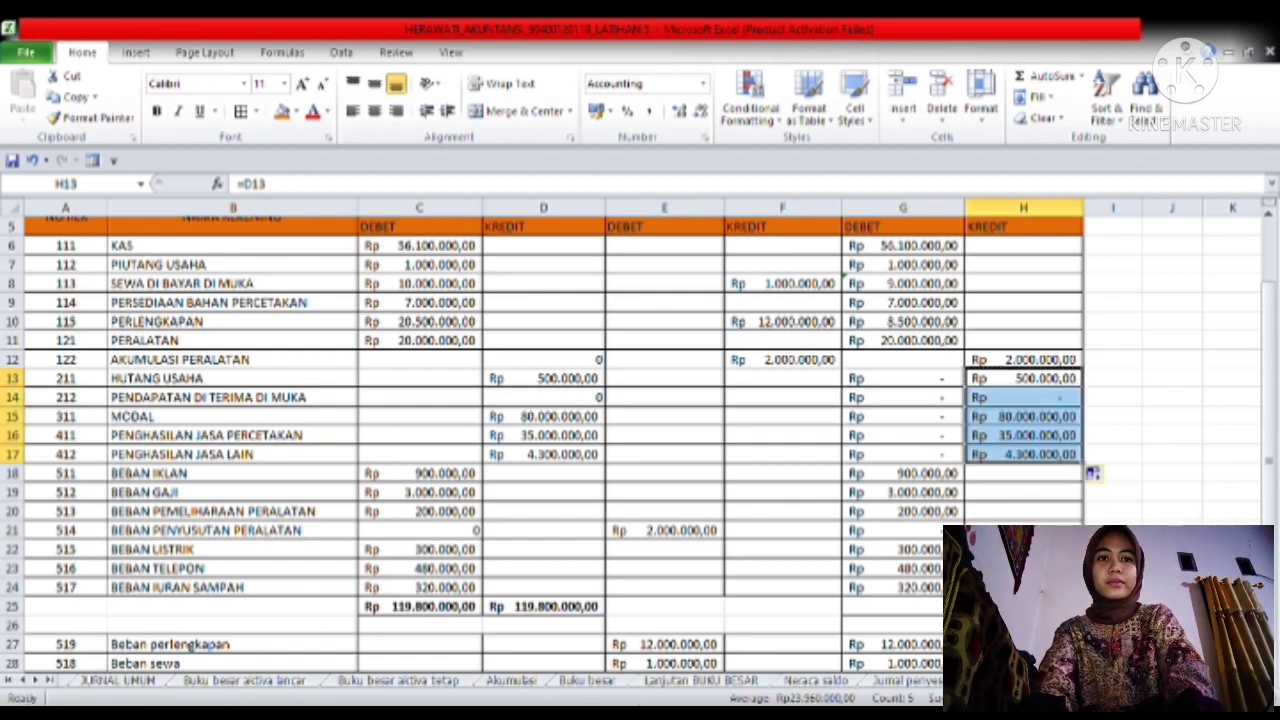
# - Check the lower expense rows of the adjusted trial balance down to the Jumlah row
pyautogui.click(1023, 549)
pyautogui.moveTo(1270, 521); pyautogui.dragTo(1271, 537)
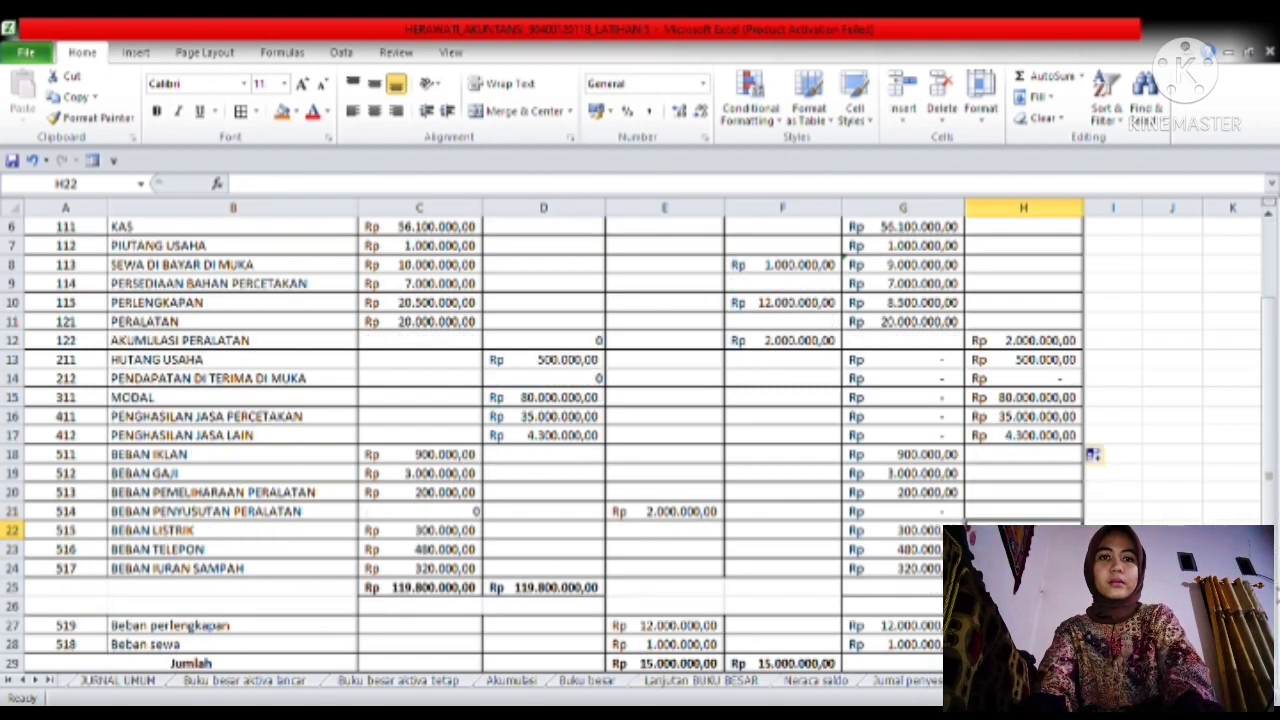
pyautogui.press('Down')
pyautogui.press('Down')
pyautogui.press('Down')
pyautogui.press('Down')
pyautogui.press('Down')
pyautogui.press('Down')
pyautogui.press('Down')
pyautogui.press('Down')
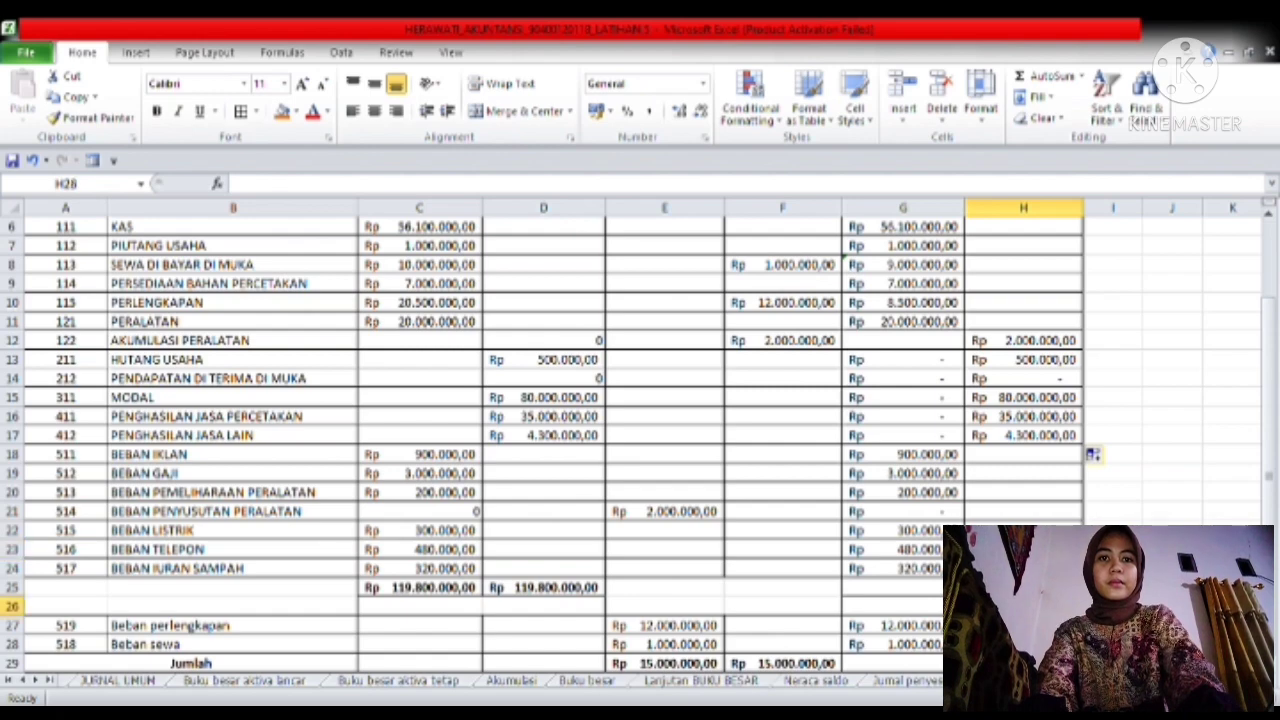
pyautogui.press('Down')
pyautogui.press('Down')
pyautogui.press('Down')
pyautogui.press('Down')
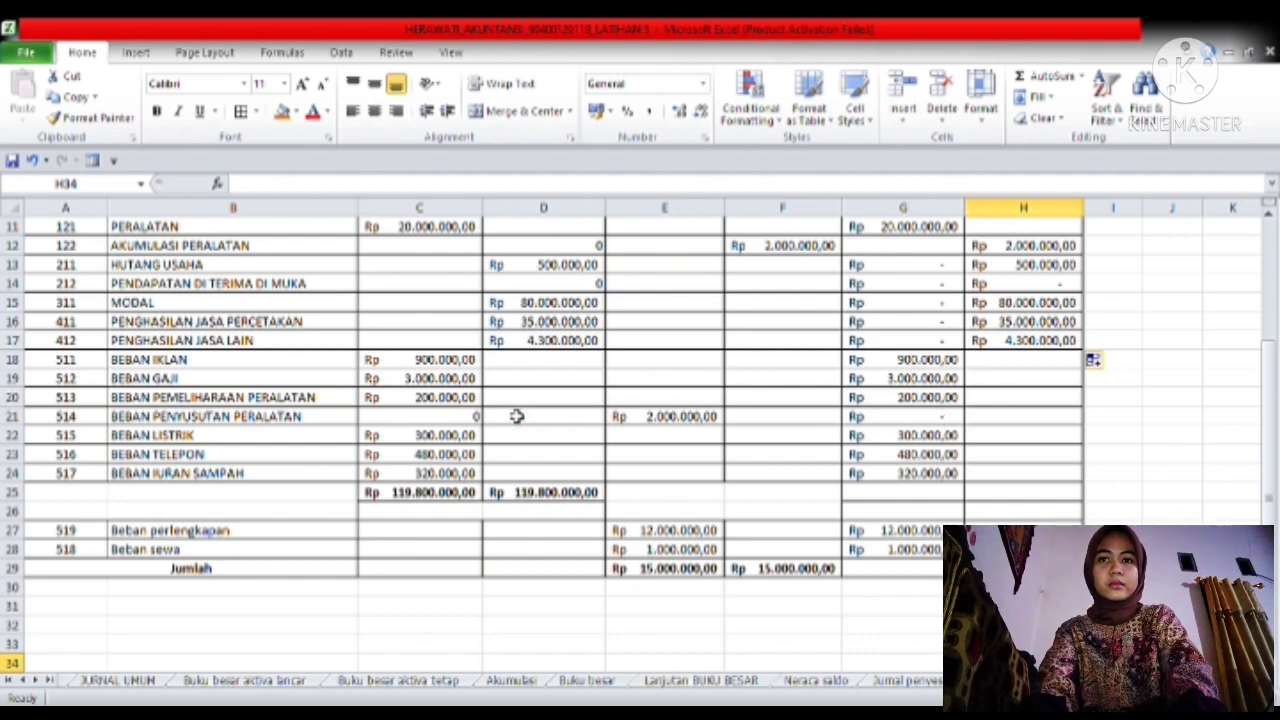
# - Replace the adjusted debit formula of BEBAN PENYUSUTAN PERALATAN in G21 with =C21+E21
pyautogui.click(912, 418)
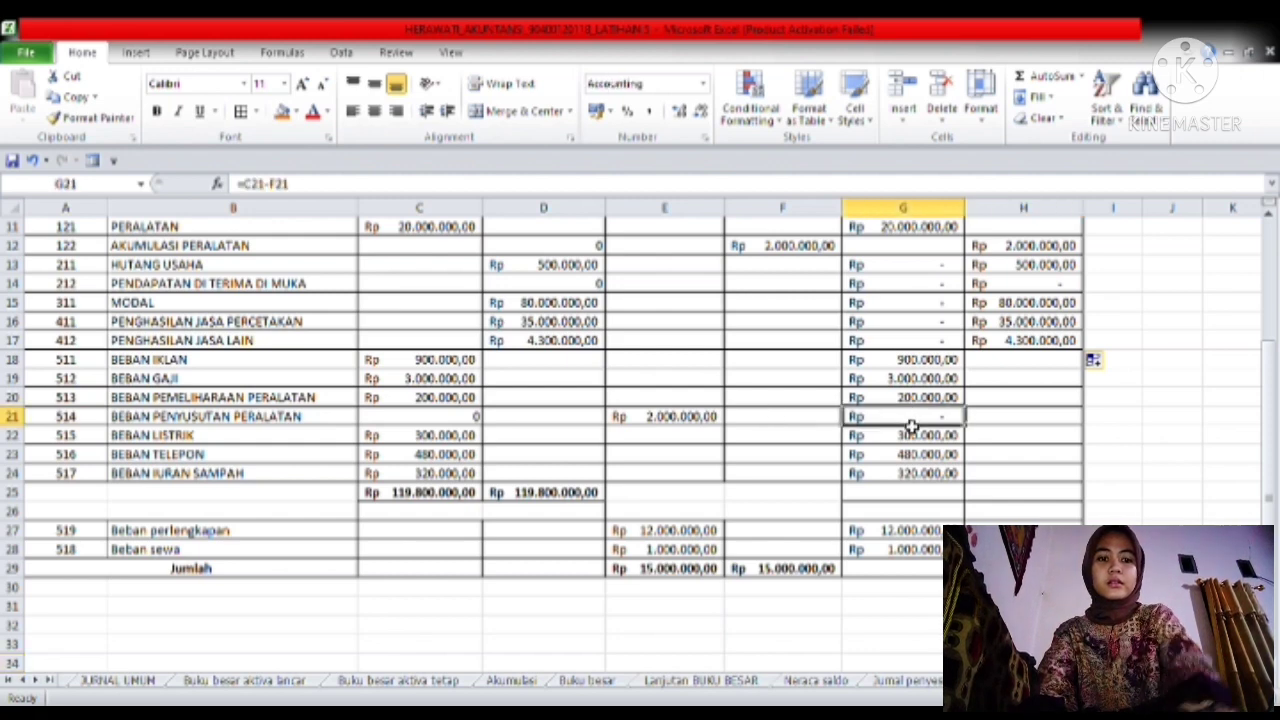
pyautogui.doubleClick(912, 422)
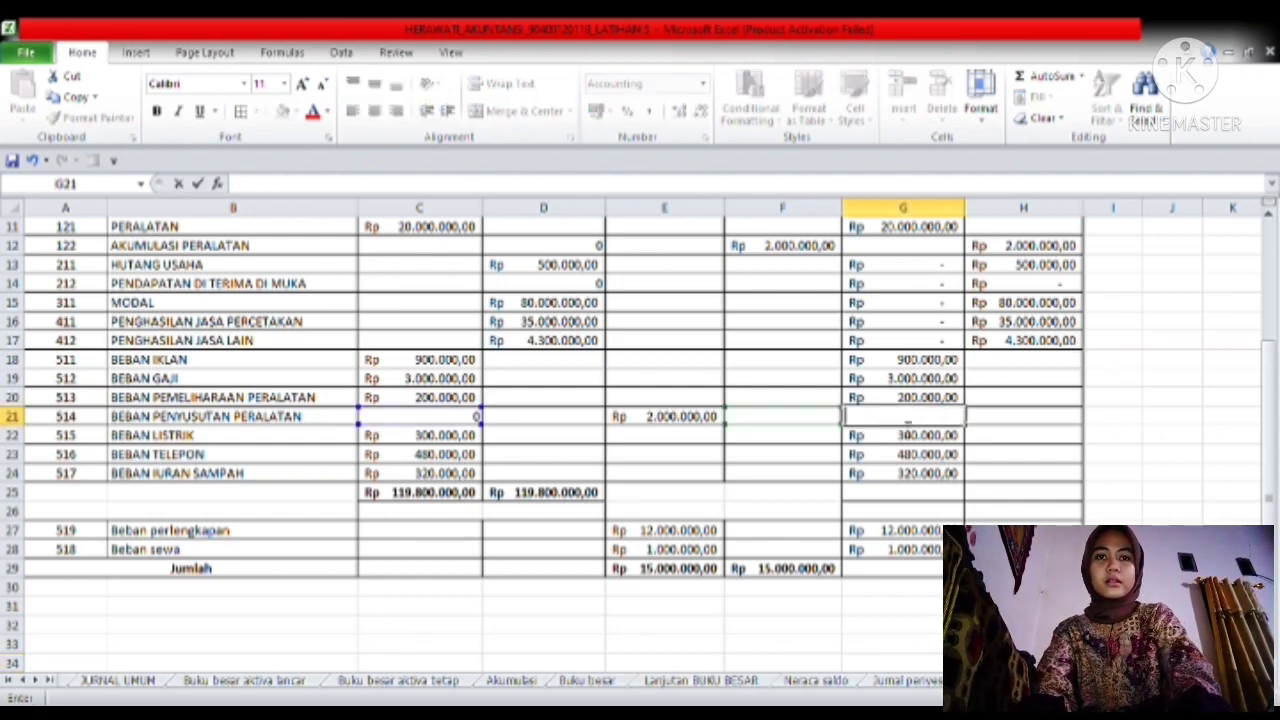
pyautogui.write('=')
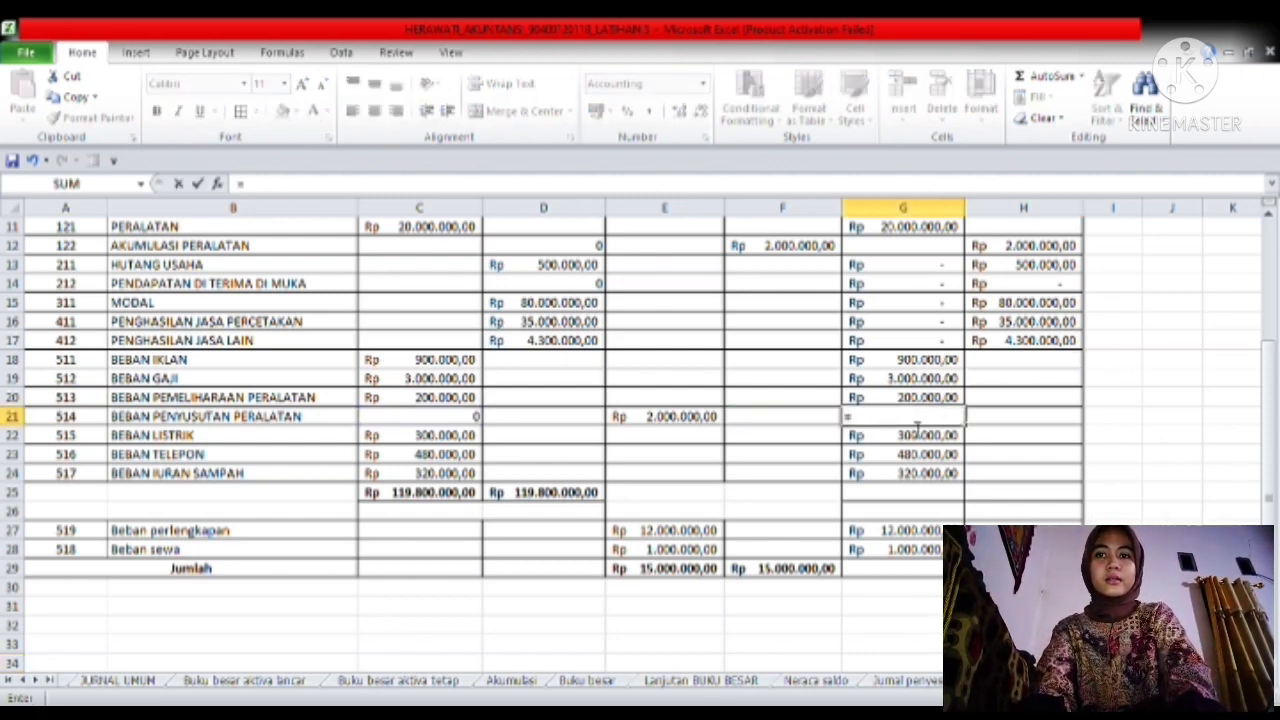
pyautogui.click(468, 418)
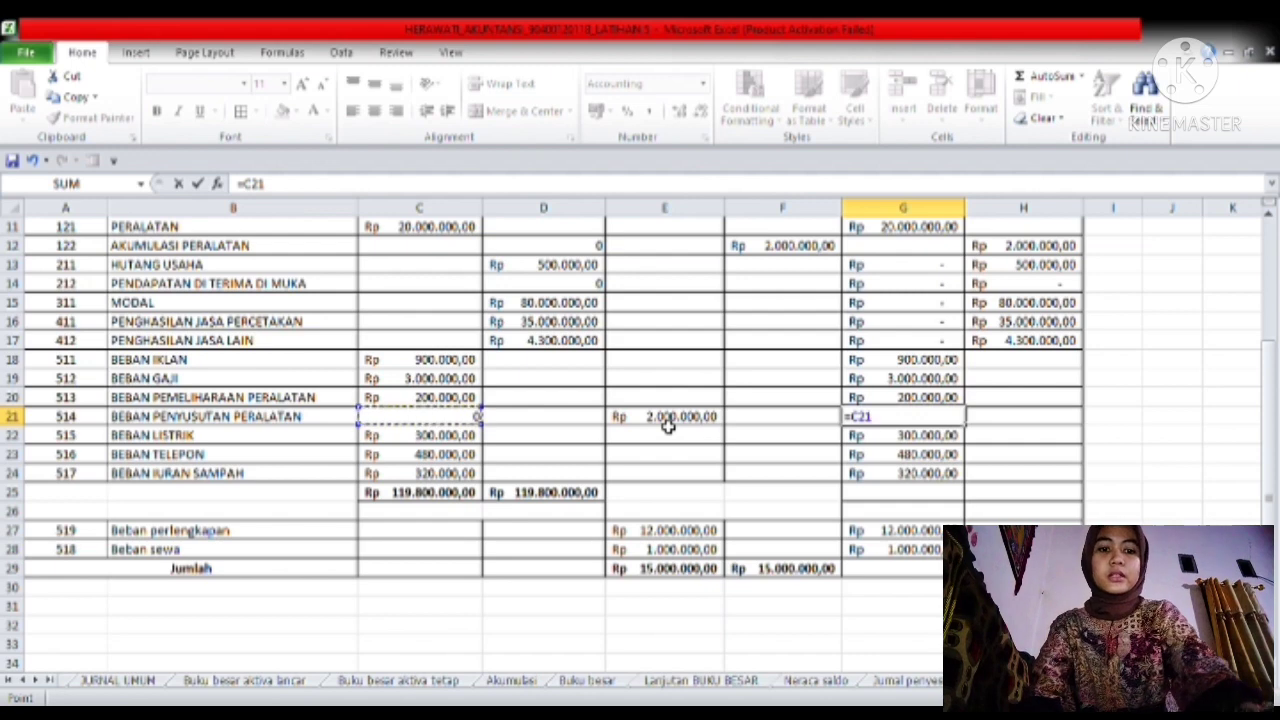
pyautogui.write('+')
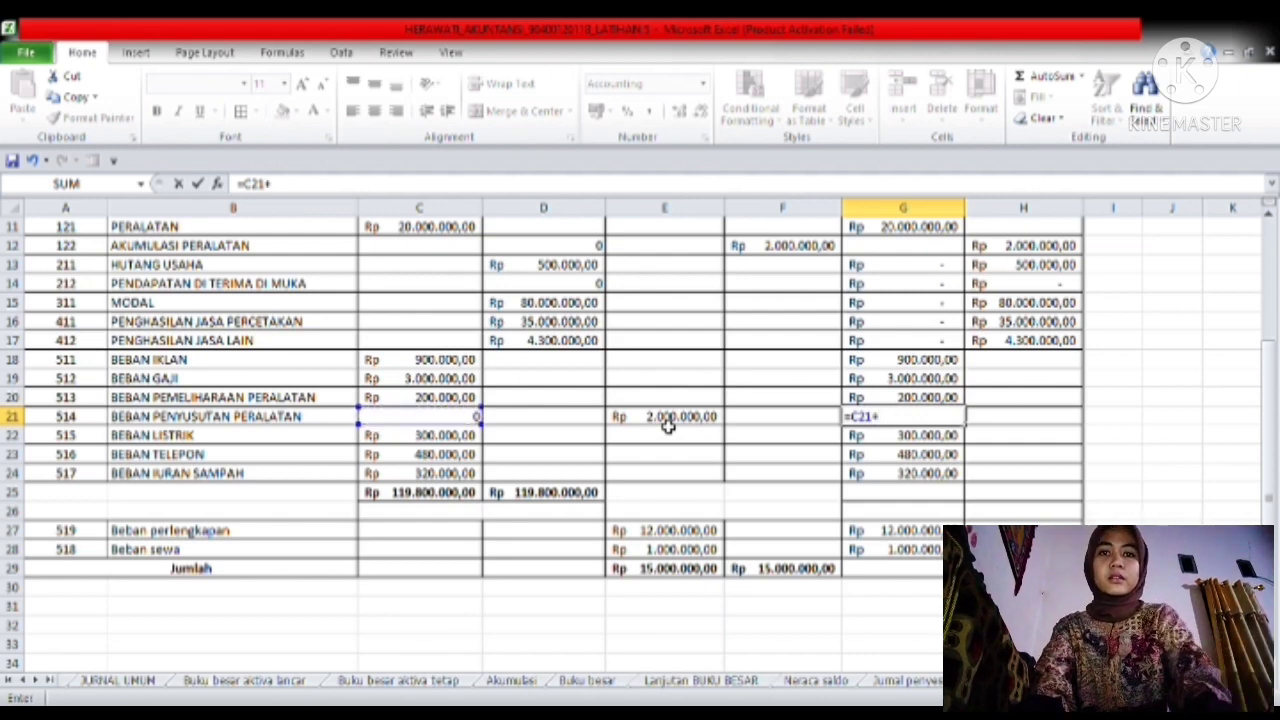
pyautogui.click(668, 425)
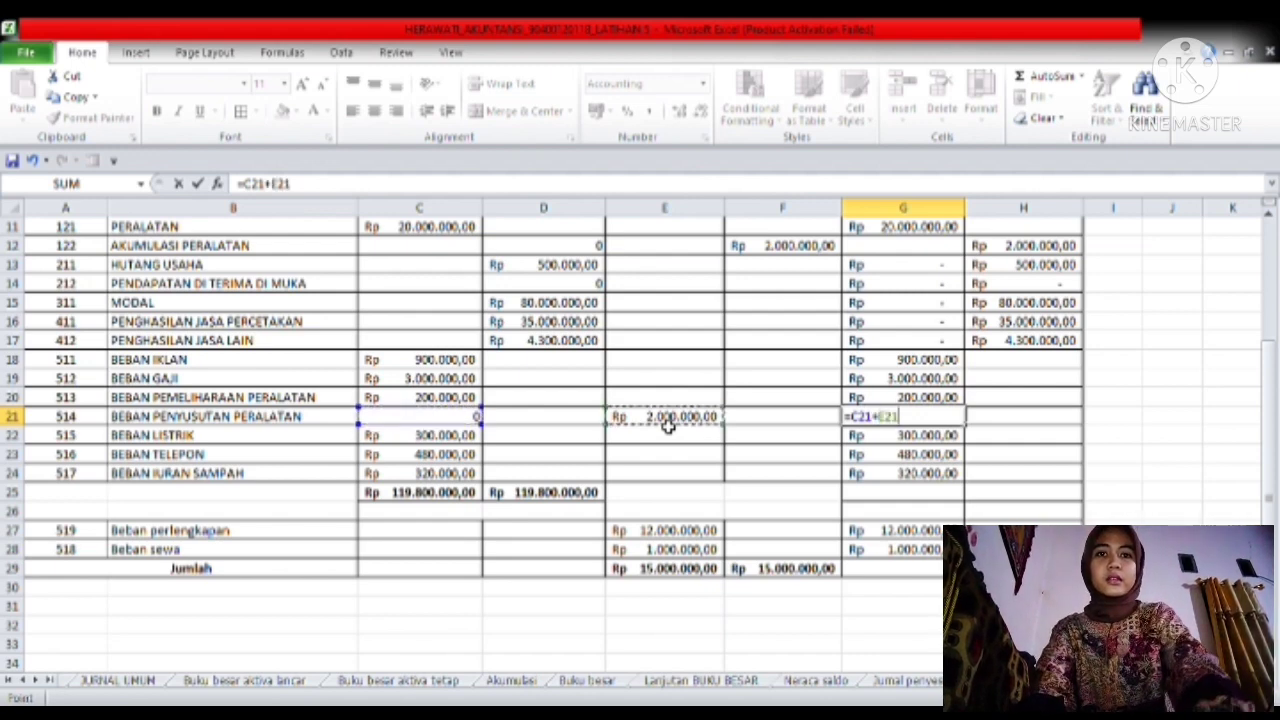
pyautogui.press('Return')
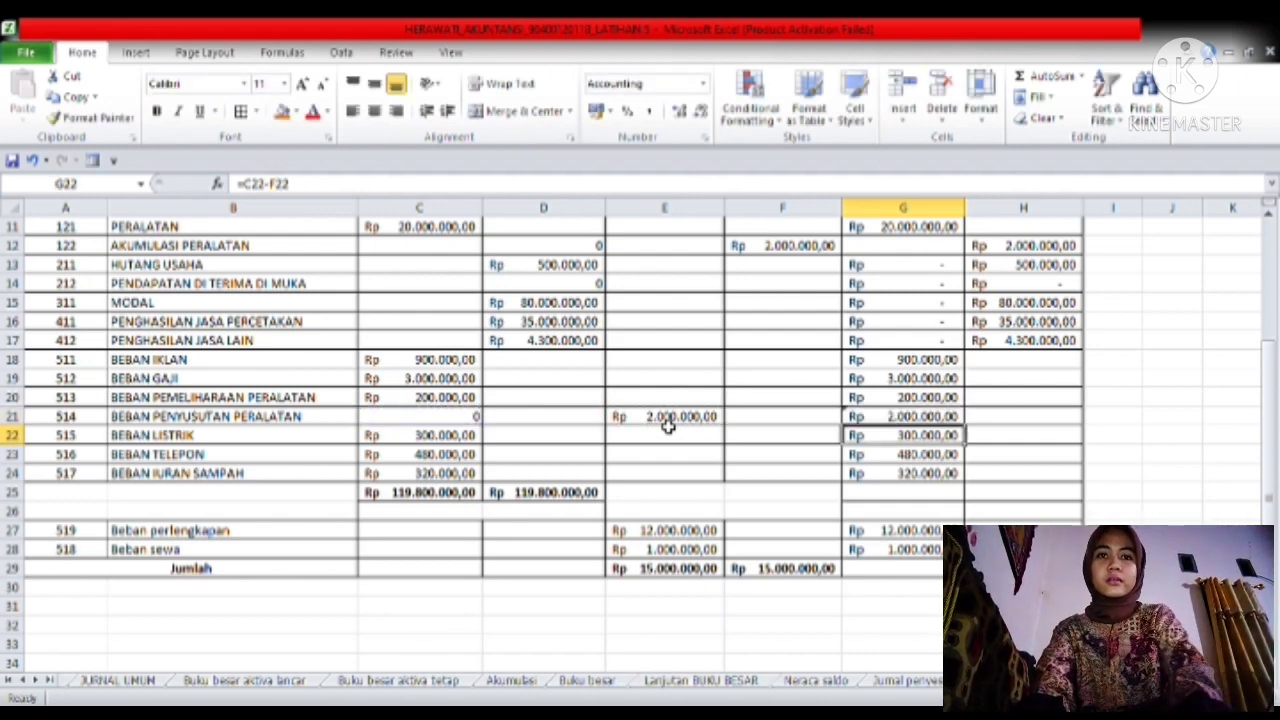
# - Total the adjusted debit column in the Jumlah row, cell G29, with =SUM(G6:G28)
pyautogui.click(1061, 499)
pyautogui.press('Down')
pyautogui.press('Down')
pyautogui.press('Down')
pyautogui.press('Down')
pyautogui.press('Down')
pyautogui.press('Down')
pyautogui.press('Down')
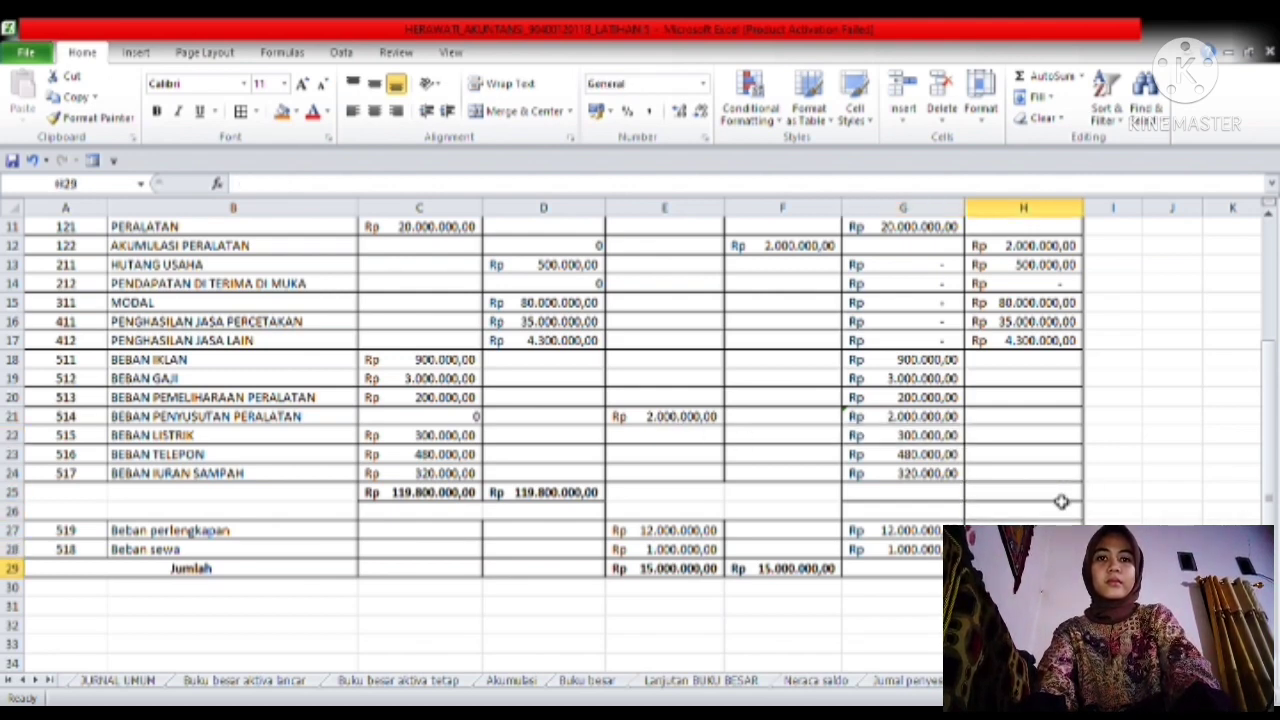
pyautogui.press('Up')
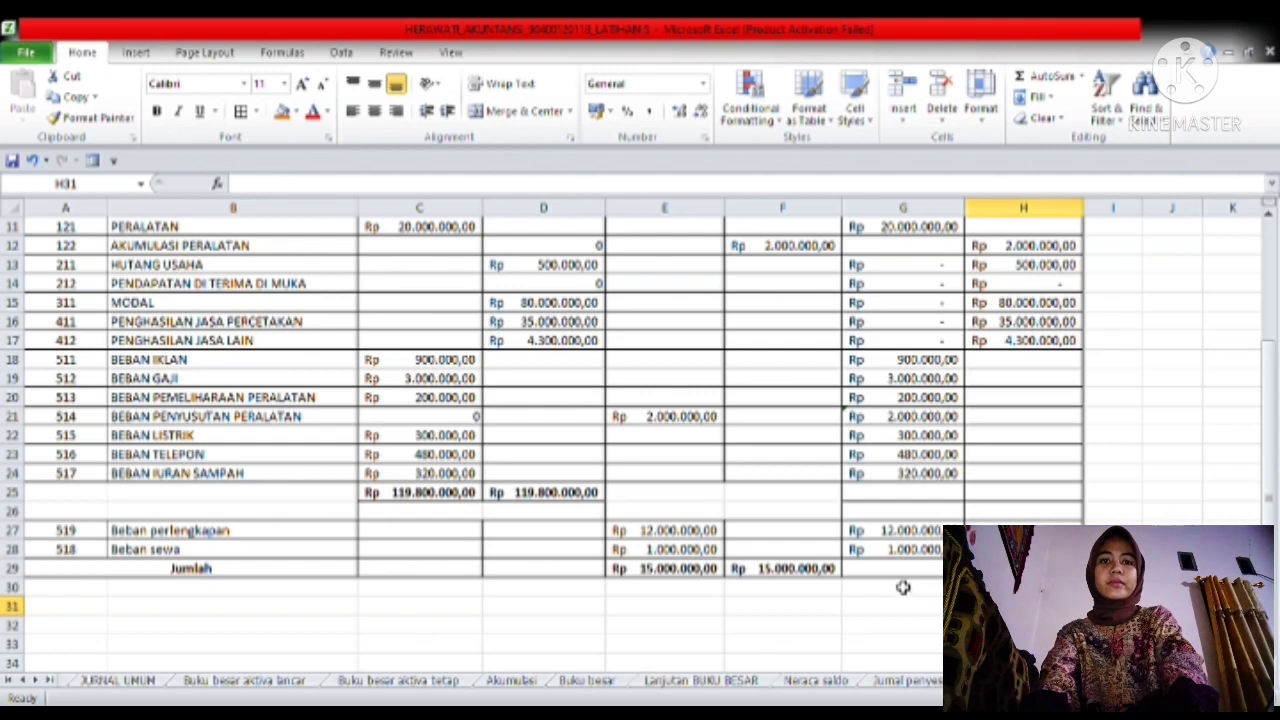
pyautogui.click(902, 568)
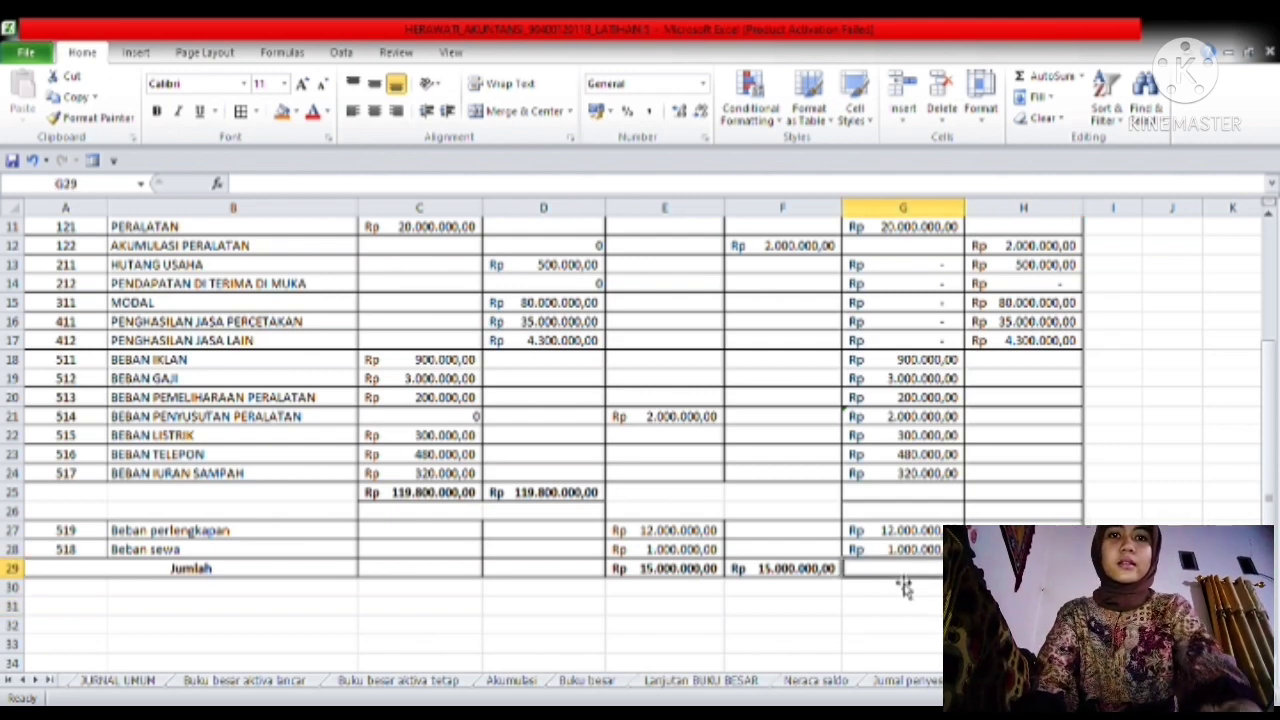
pyautogui.write('=')
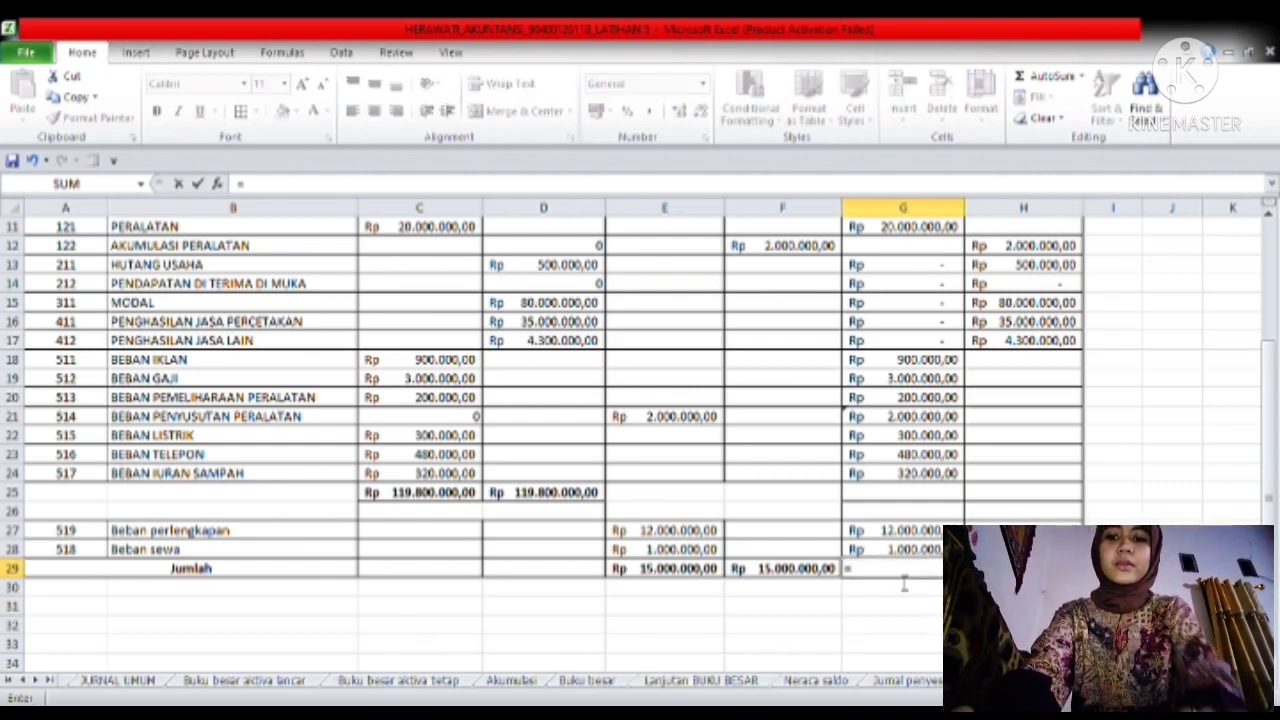
pyautogui.write('SUM(')
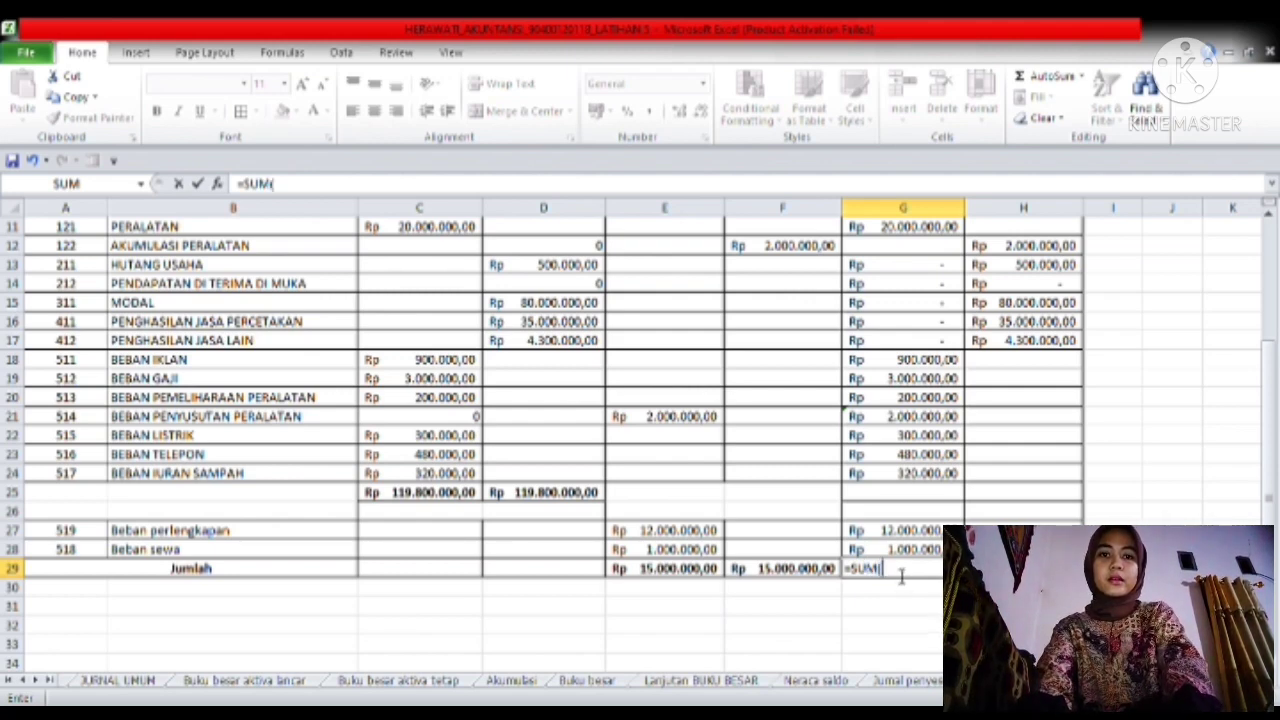
pyautogui.moveTo(896, 557); pyautogui.dragTo(884, 333)
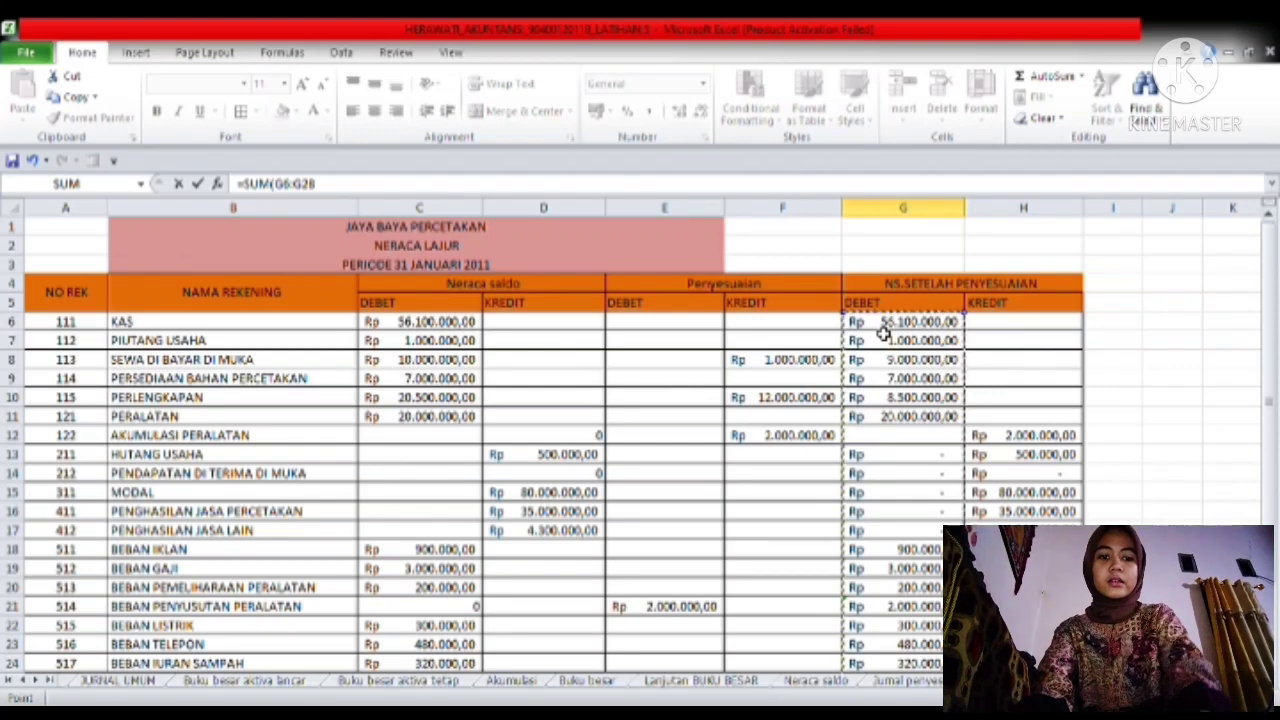
pyautogui.press('Return')
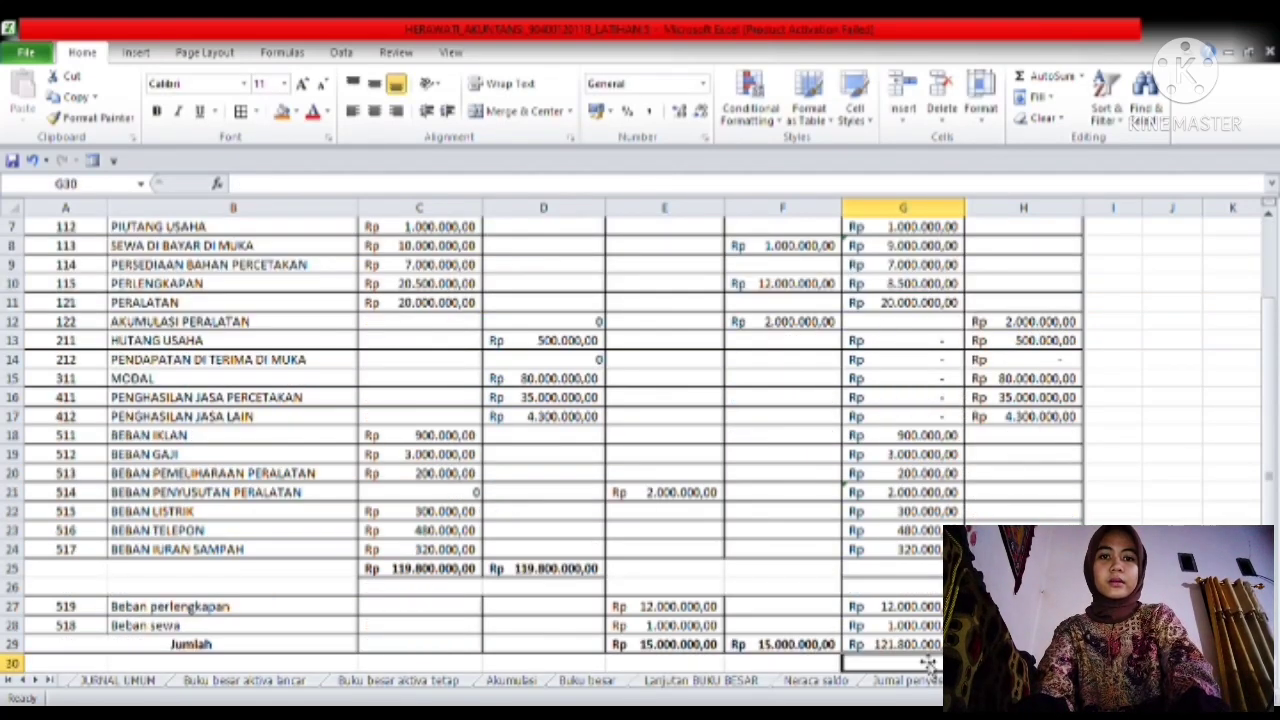
# - Copy the debit total formula from G29 across to H29 to total the adjusted credit column
pyautogui.click(1023, 644)
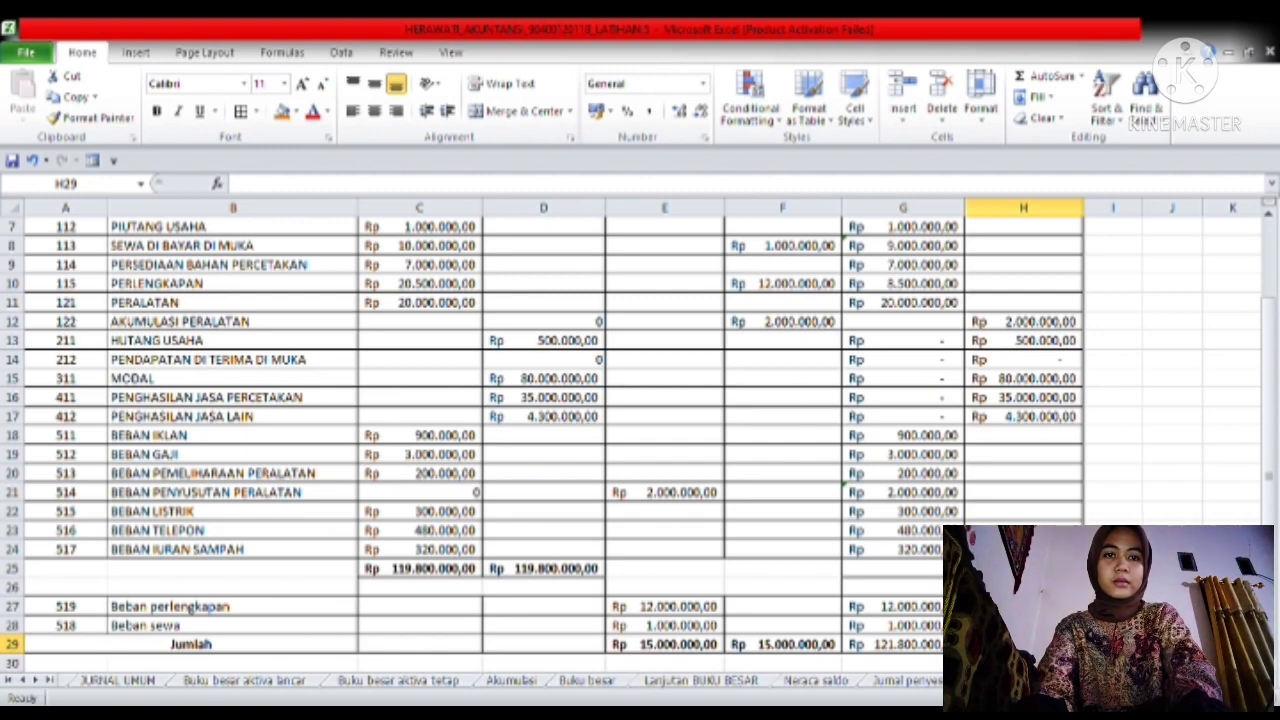
pyautogui.click(938, 645)
pyautogui.moveTo(964, 653); pyautogui.dragTo(1023, 645)
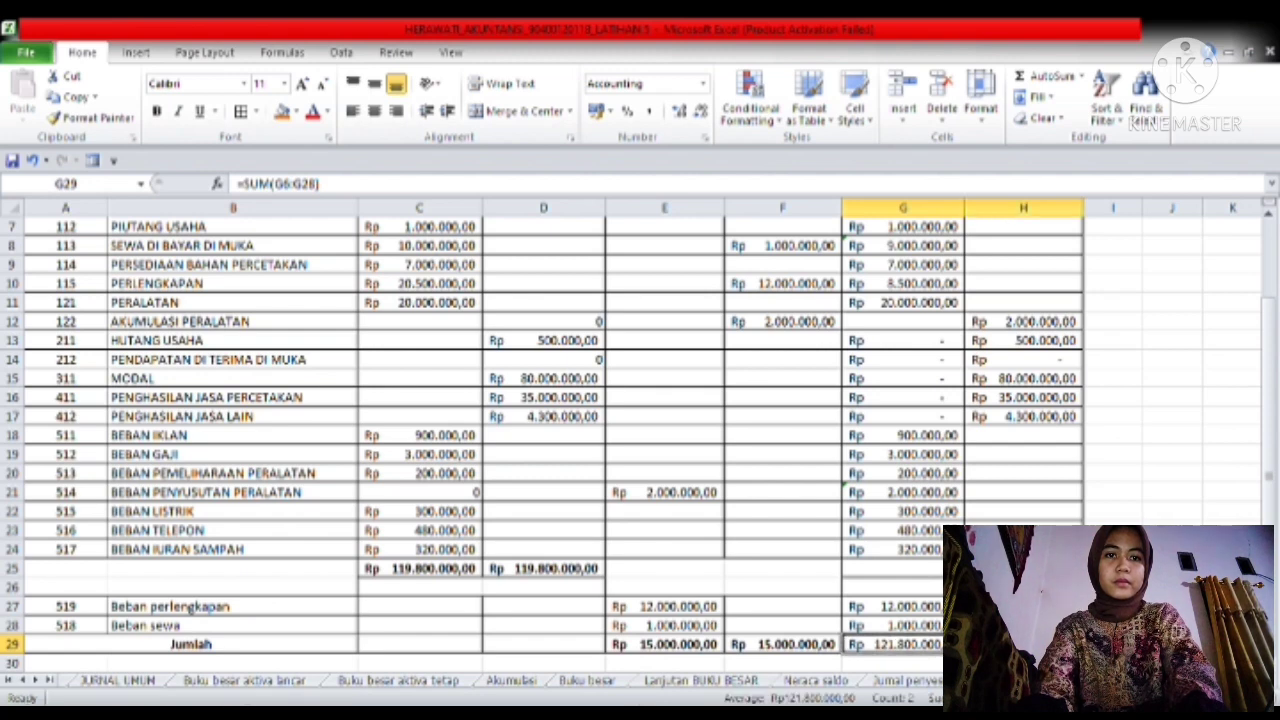
# - Make the adjusted debit and credit totals in G29:H29 bold
pyautogui.click(1113, 531)
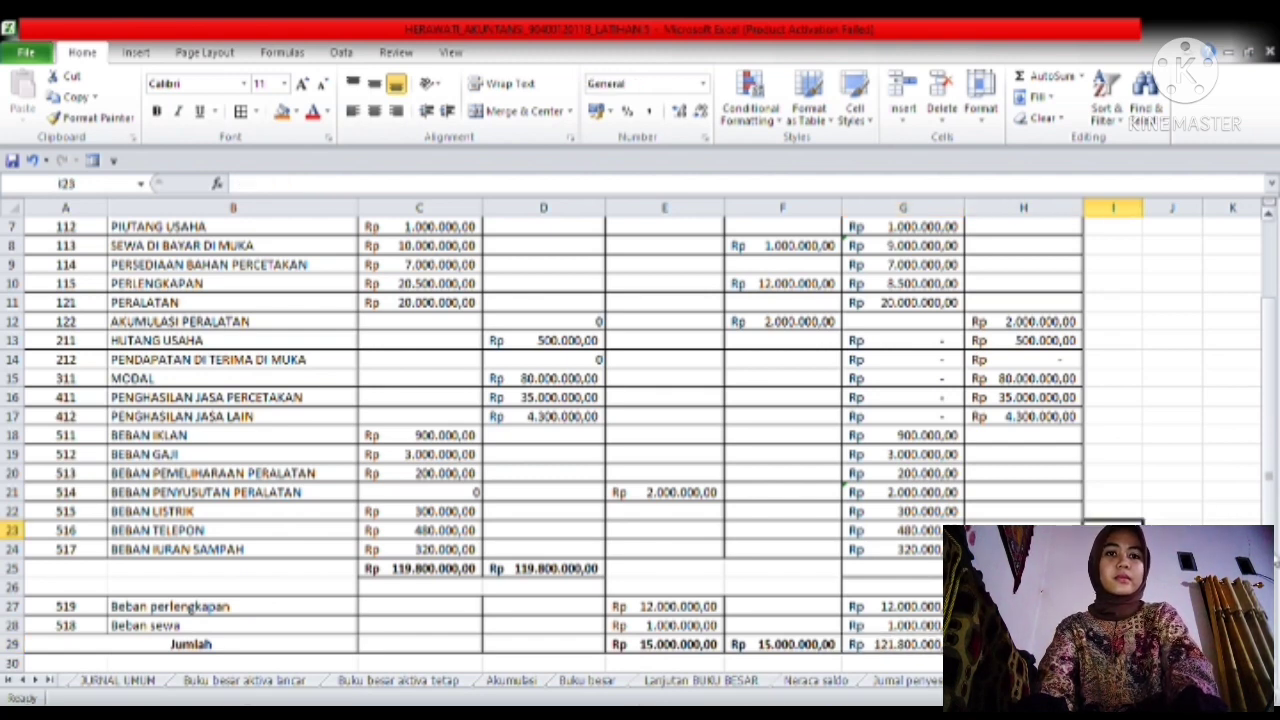
pyautogui.moveTo(927, 652); pyautogui.dragTo(1010, 648)
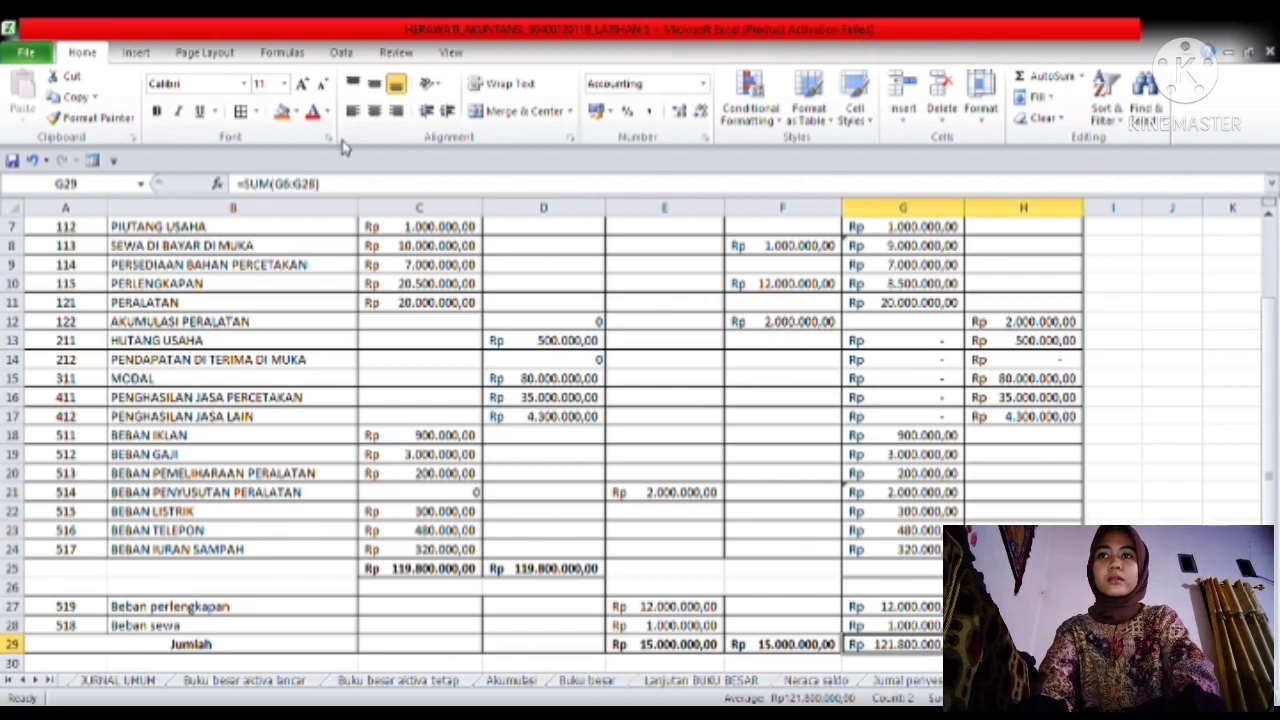
pyautogui.click(156, 111)
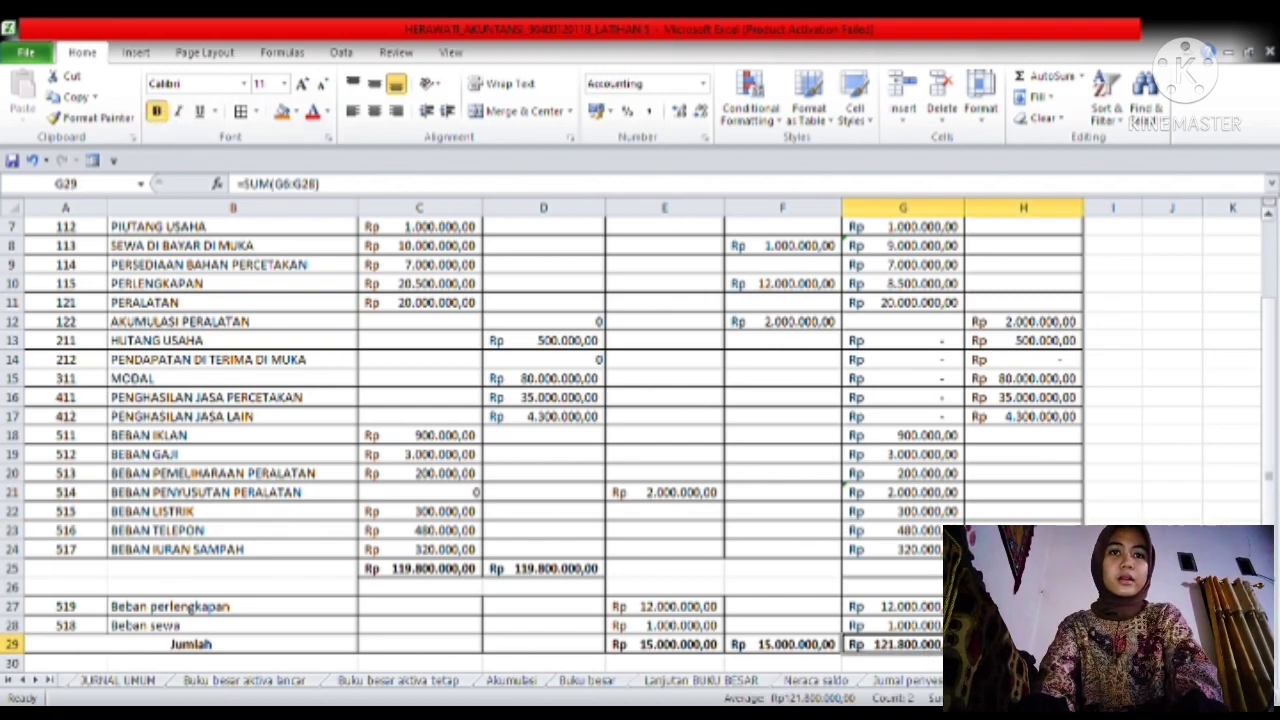
# - Enter the heading "Laba rigi" in cell I4, beside the NS.SETELAH PENYESUAIAN heading
pyautogui.scroll(2, 1060, 290)
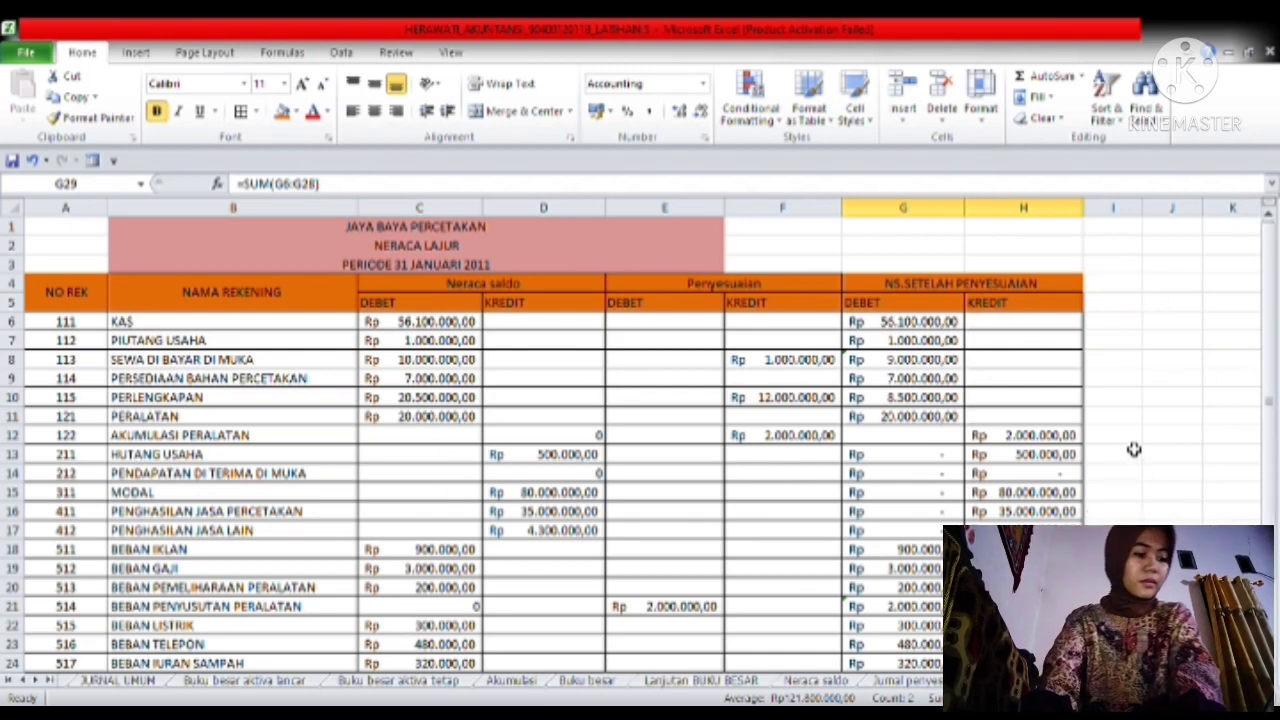
pyautogui.click(1122, 288)
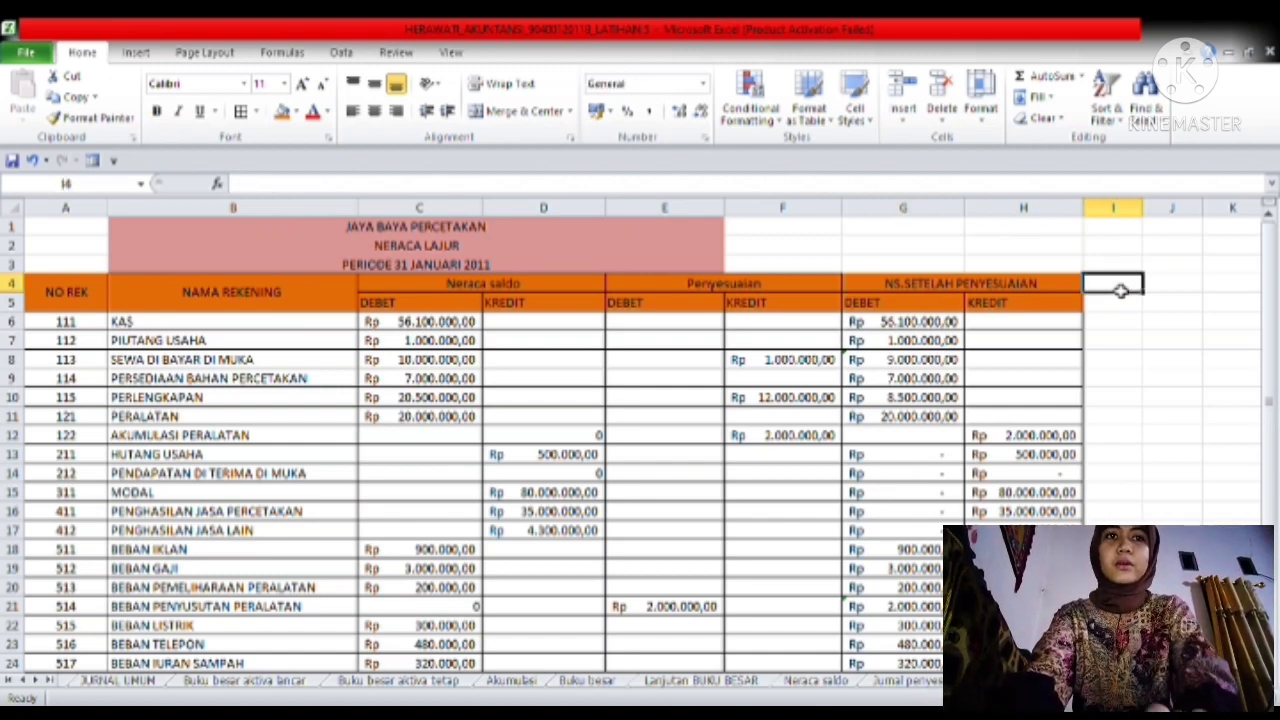
pyautogui.write('(')
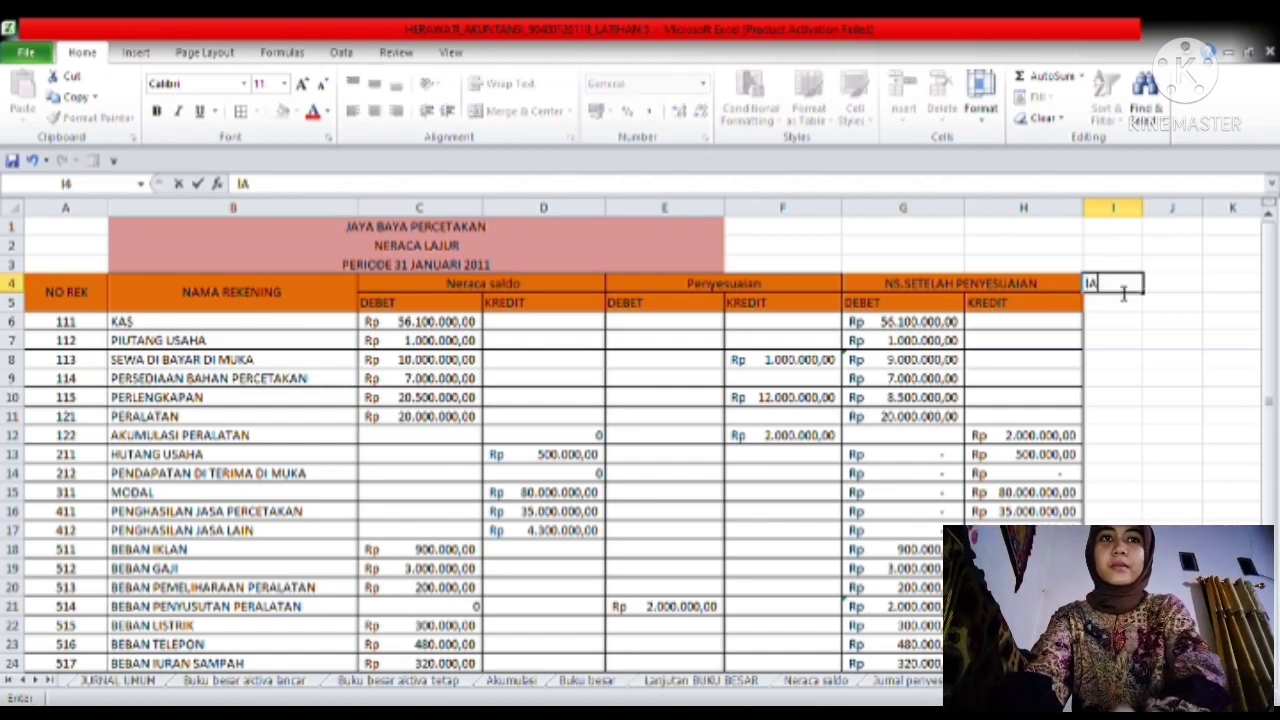
pyautogui.write('ABA ')
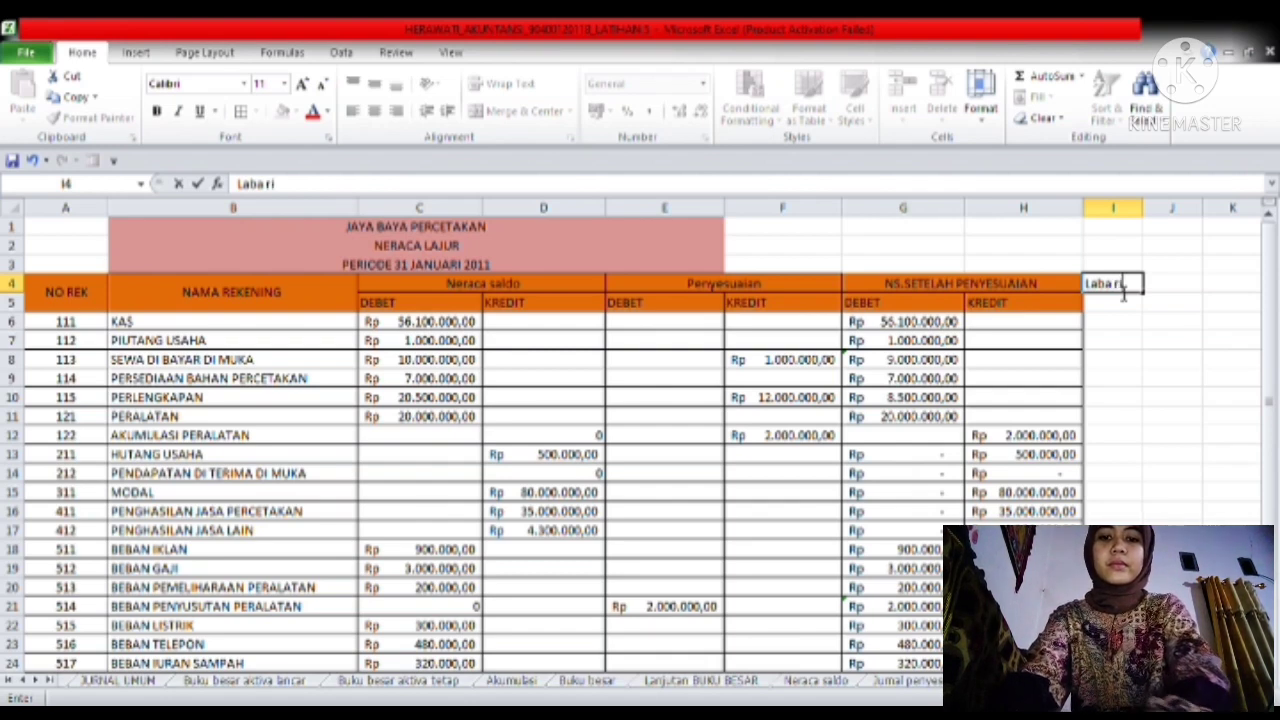
pyautogui.write('rigi')
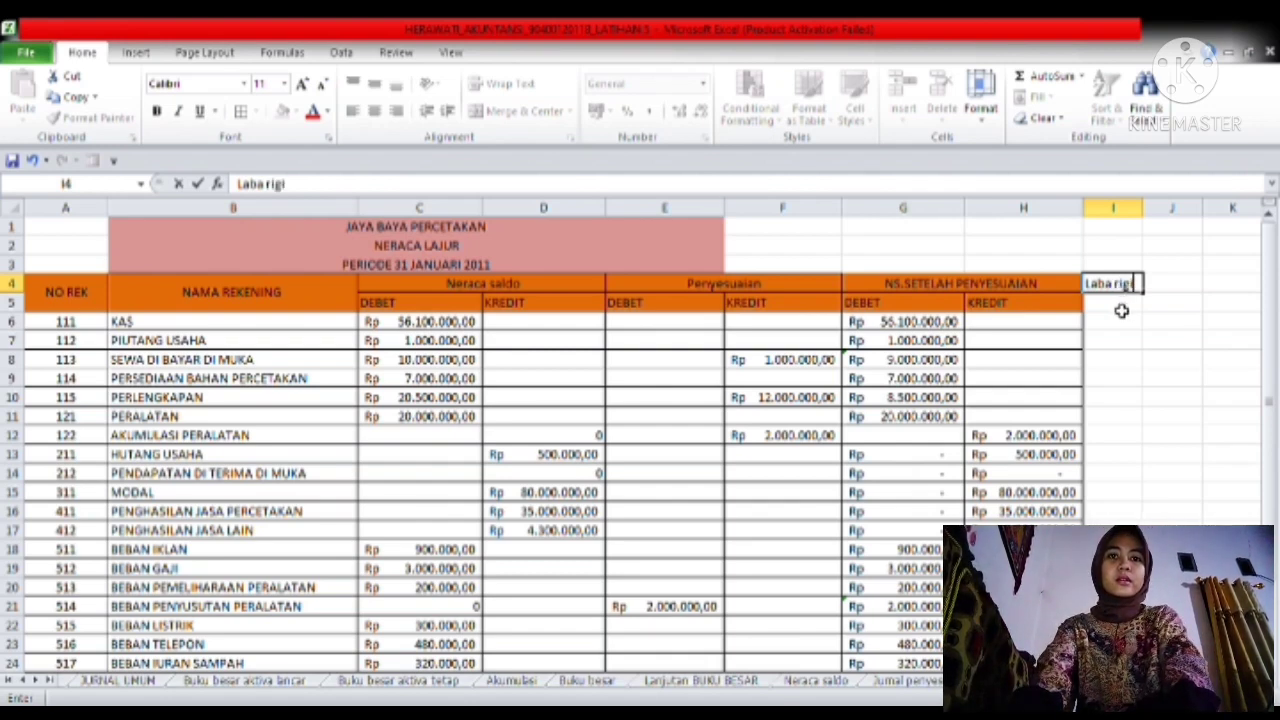
# - Copy the DEBET and KREDIT subheadings from G5:H5 into I5:J5
pyautogui.moveTo(911, 311); pyautogui.dragTo(1020, 322)
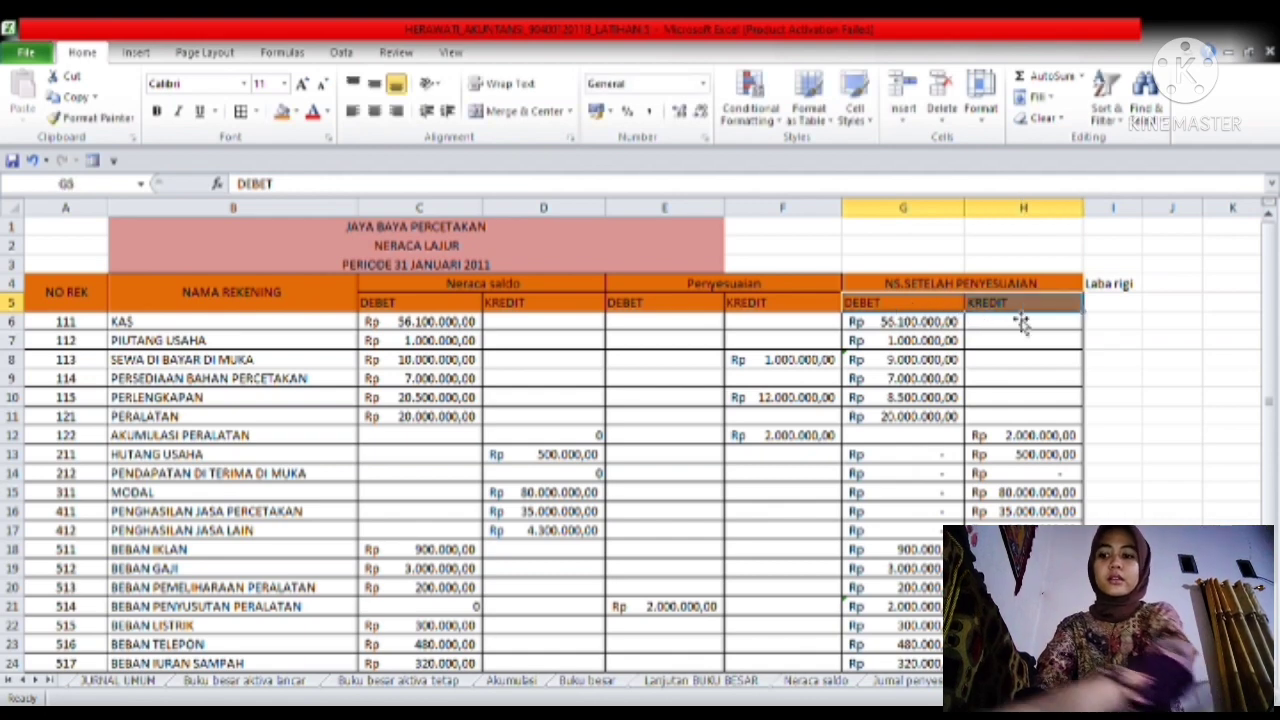
pyautogui.hotkey('ctrl', 'c')
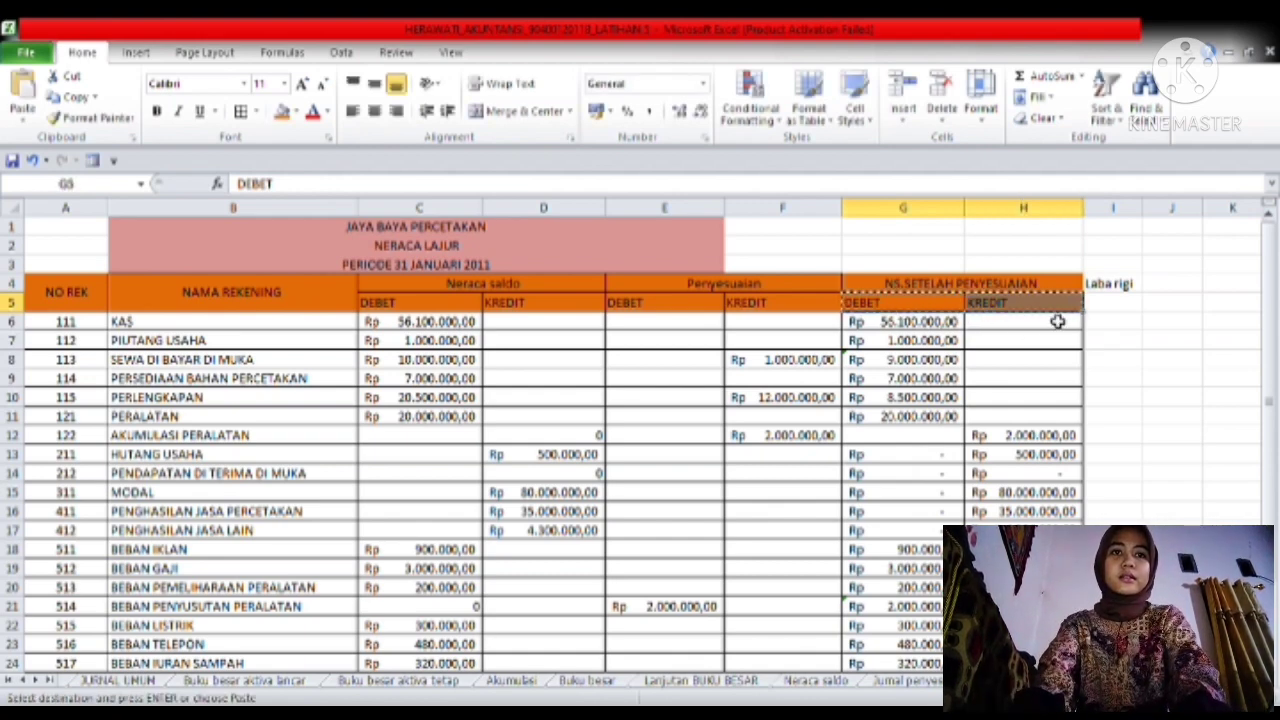
pyautogui.click(1116, 312)
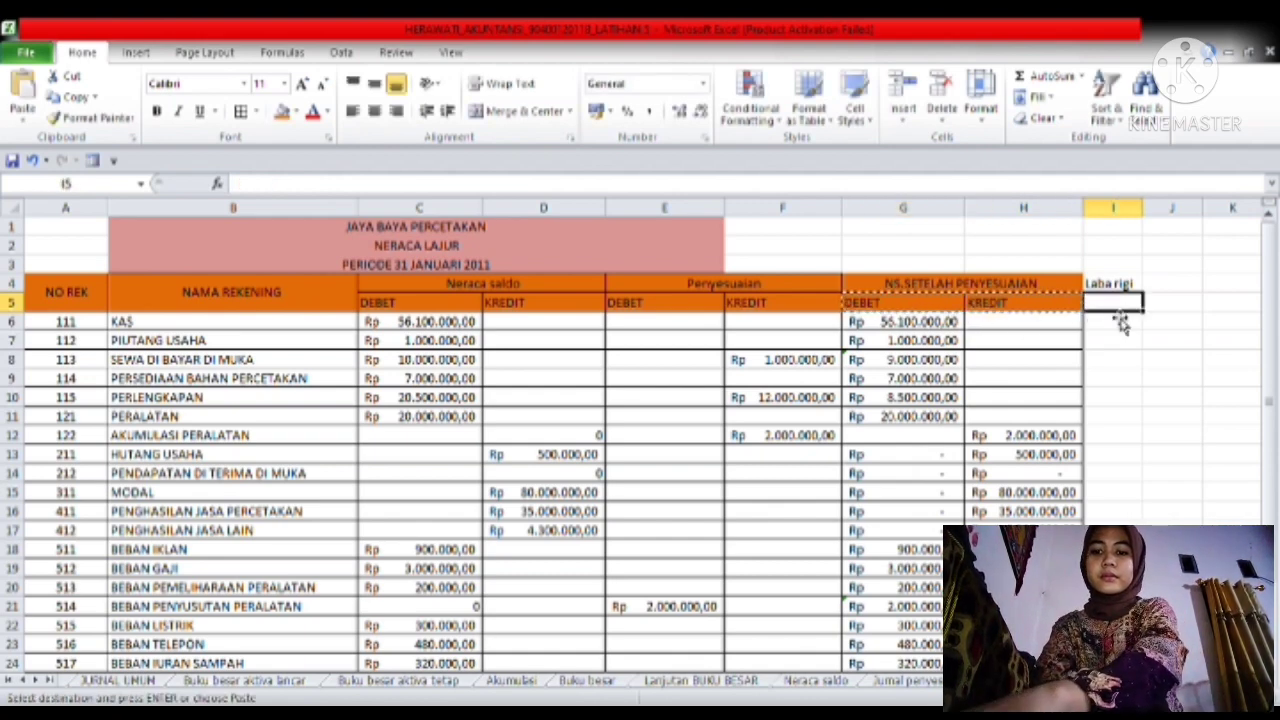
pyautogui.hotkey('ctrl', 'v')
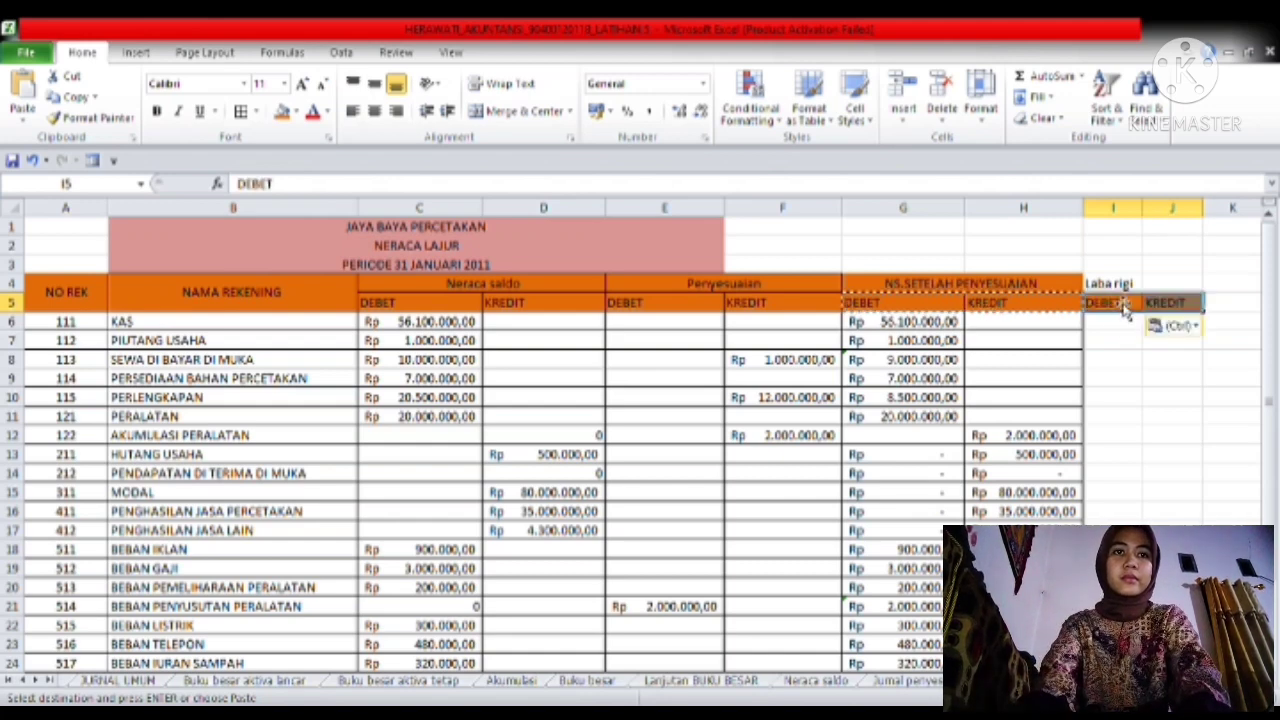
# - Replace the heading in cell I4 with "laba rugi"
pyautogui.click(1130, 290)
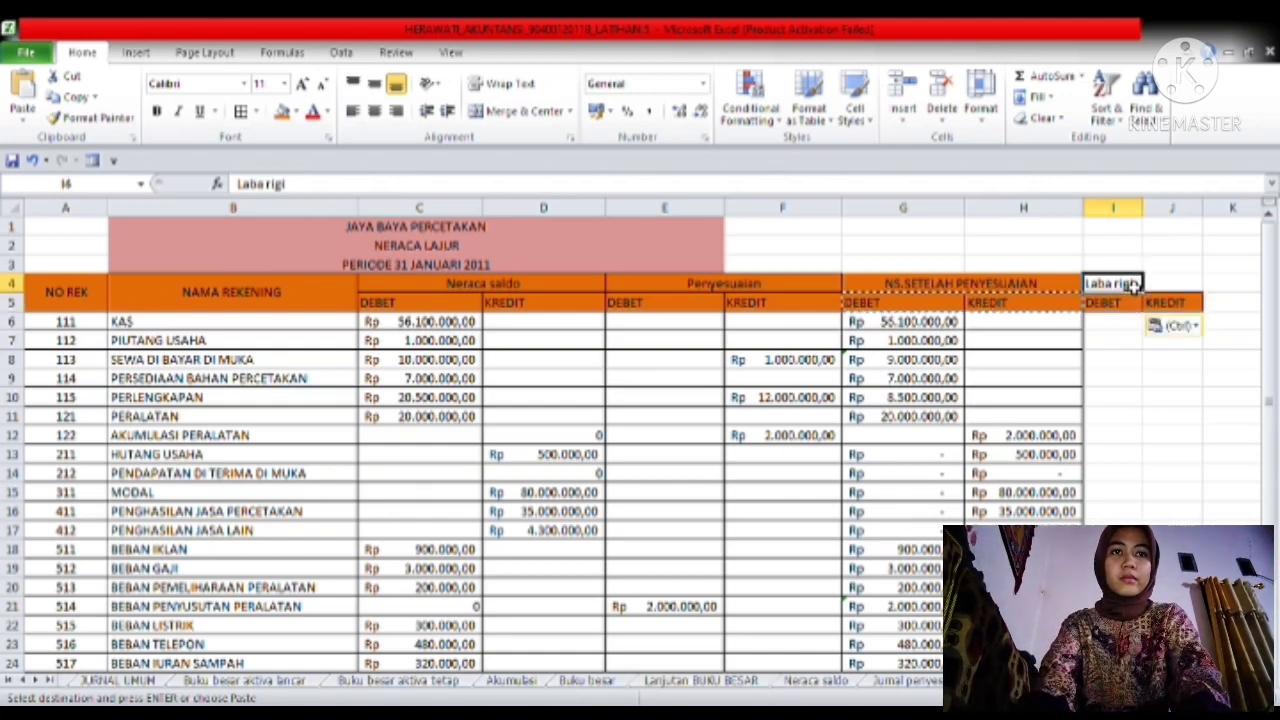
pyautogui.press('BackSpace')
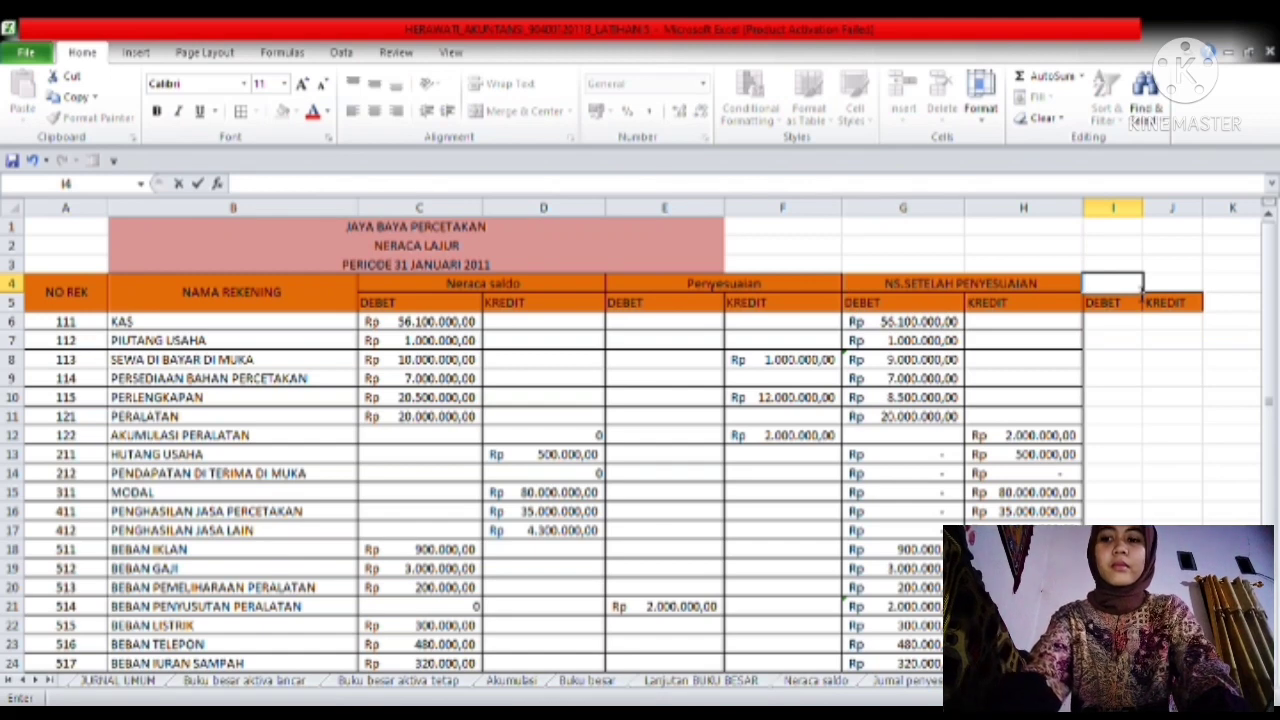
pyautogui.press('Right')
pyautogui.write('l')
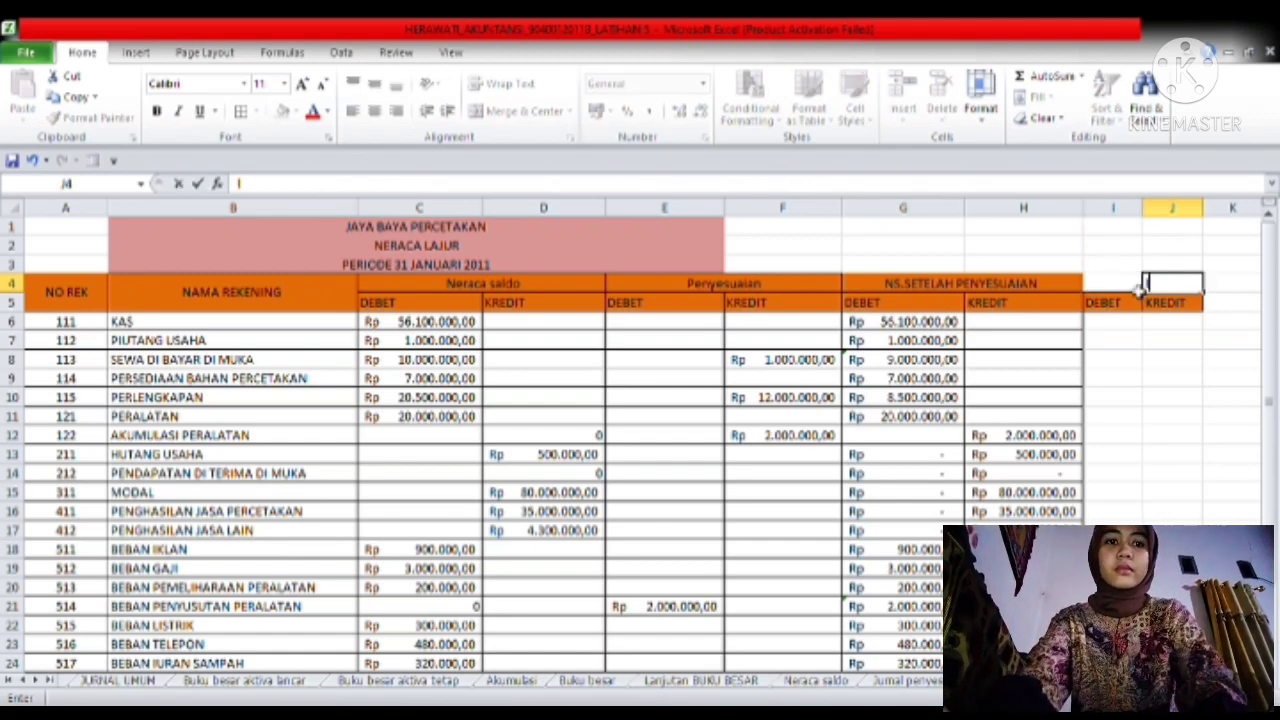
pyautogui.press('BackSpace')
pyautogui.press('Left')
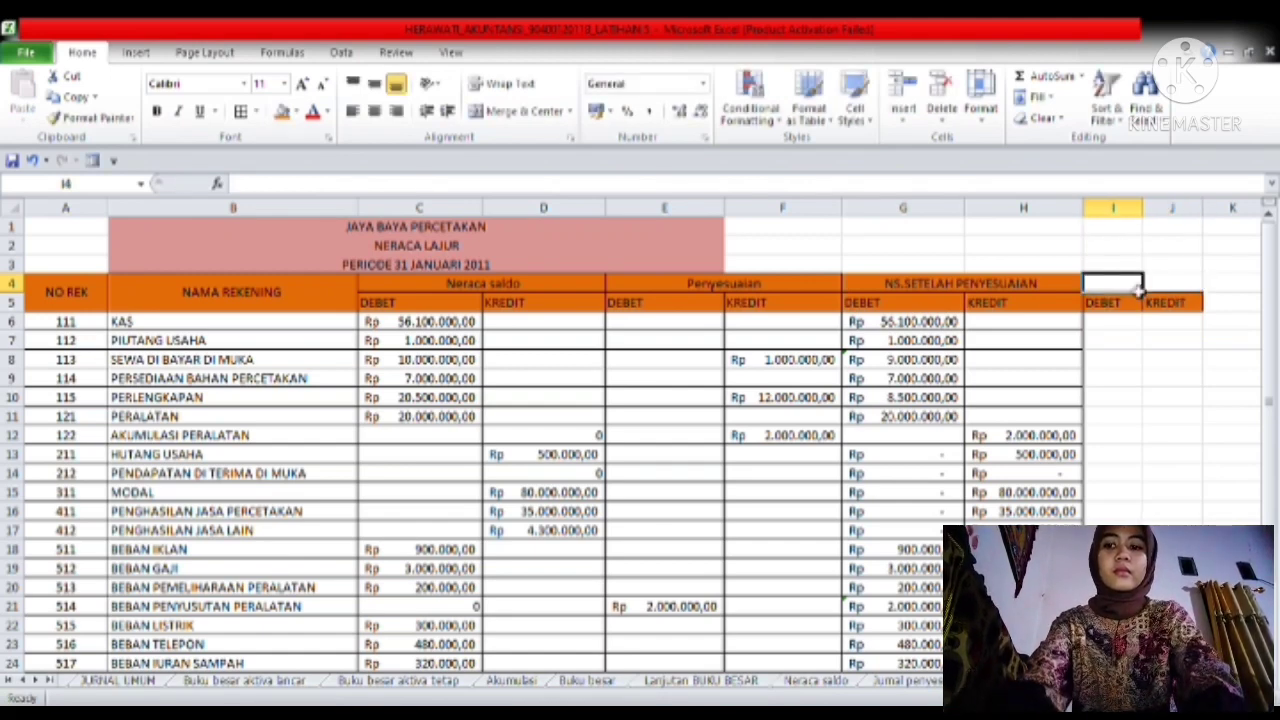
pyautogui.write('la')
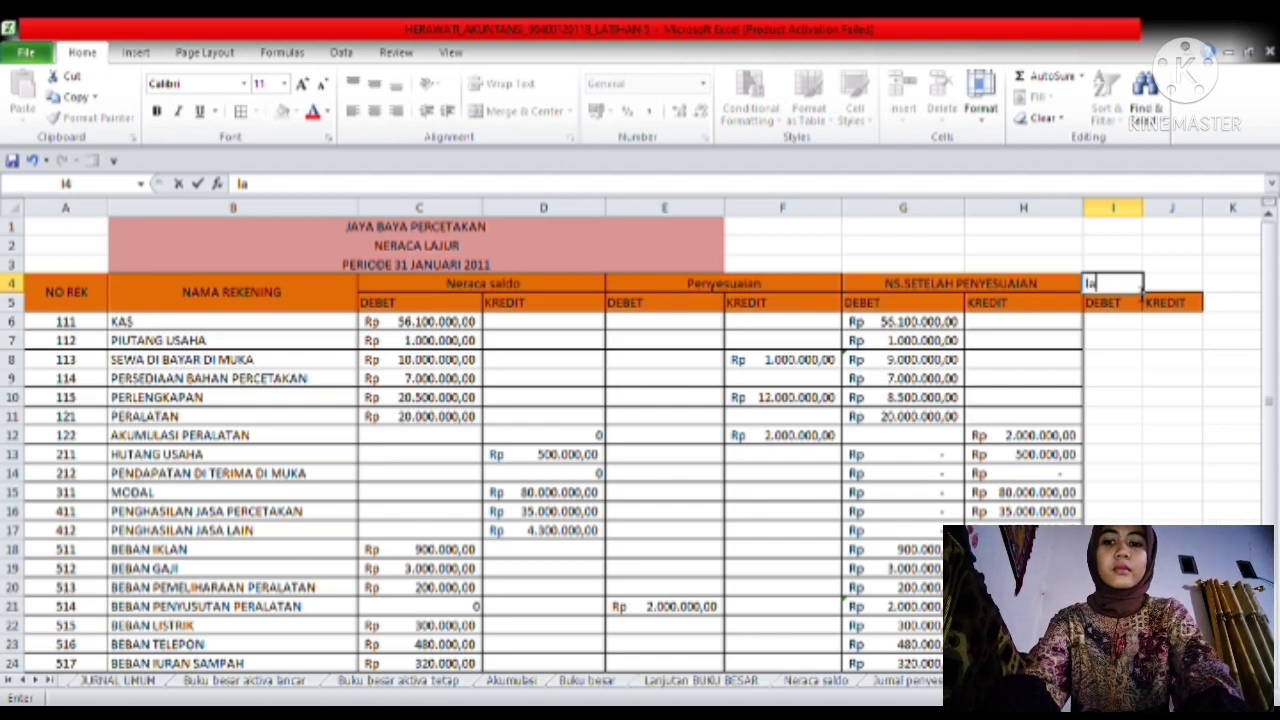
pyautogui.write('ba')
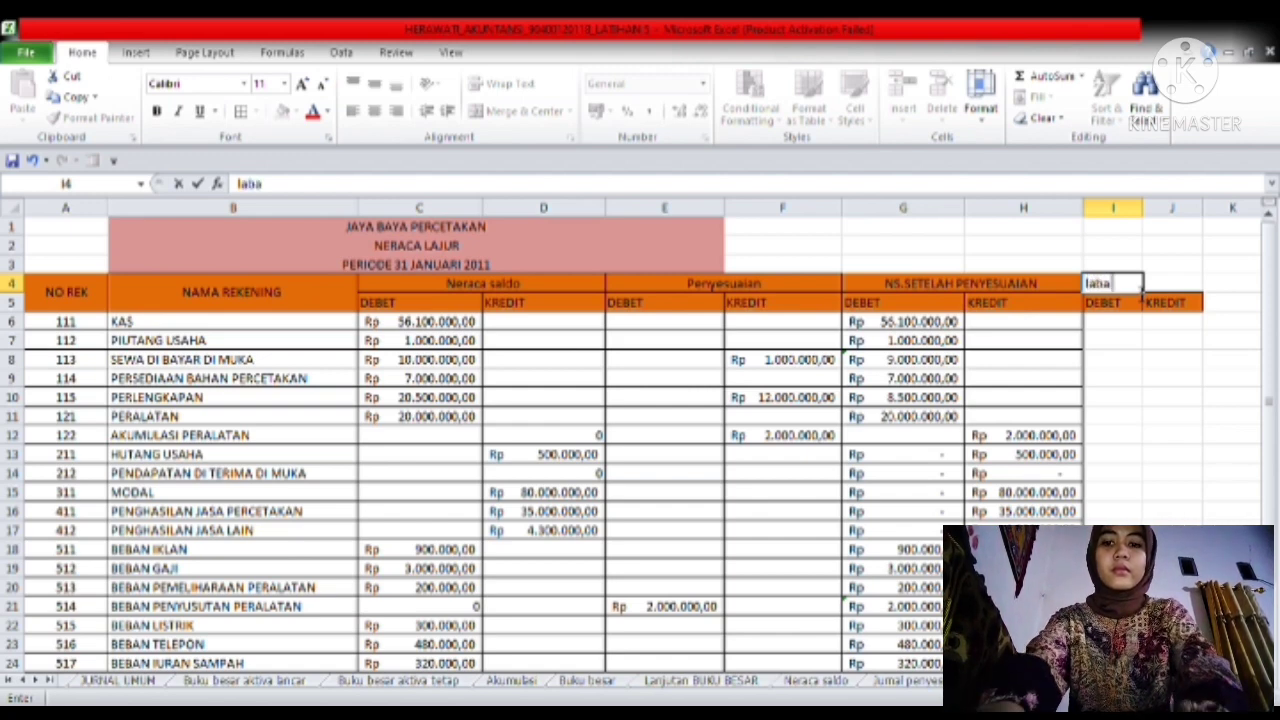
pyautogui.write(' rug')
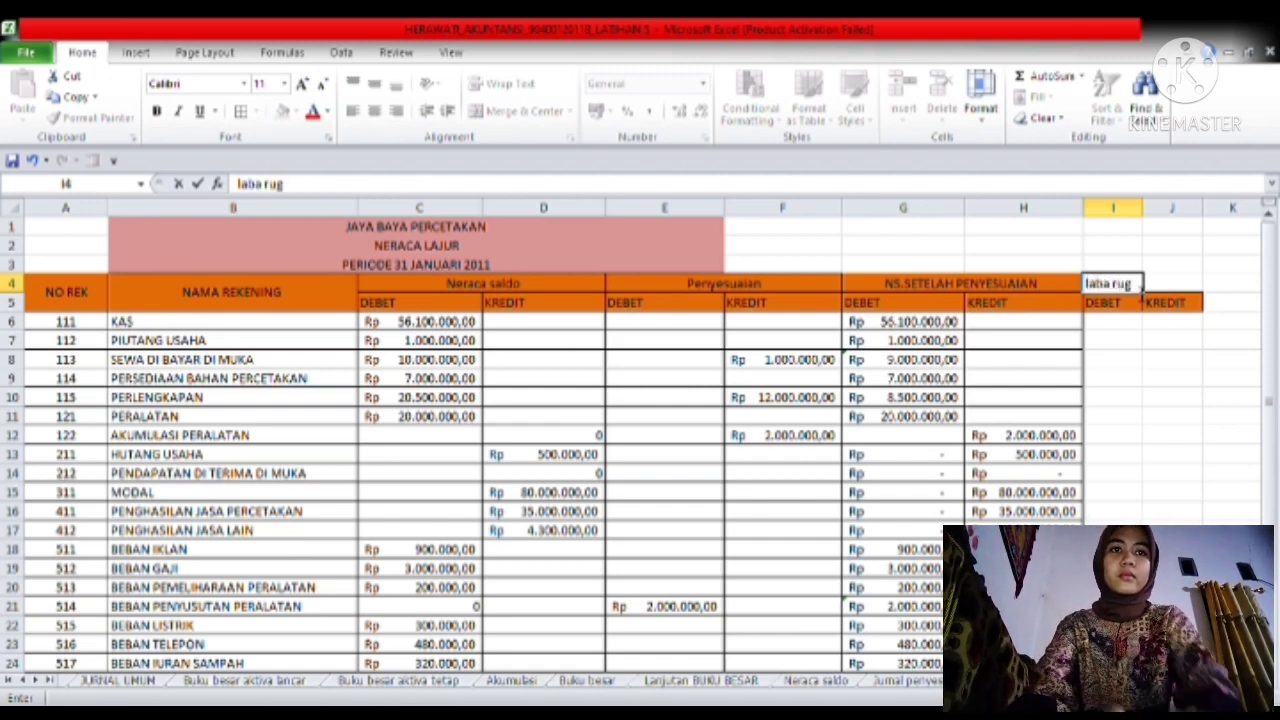
pyautogui.write('i')
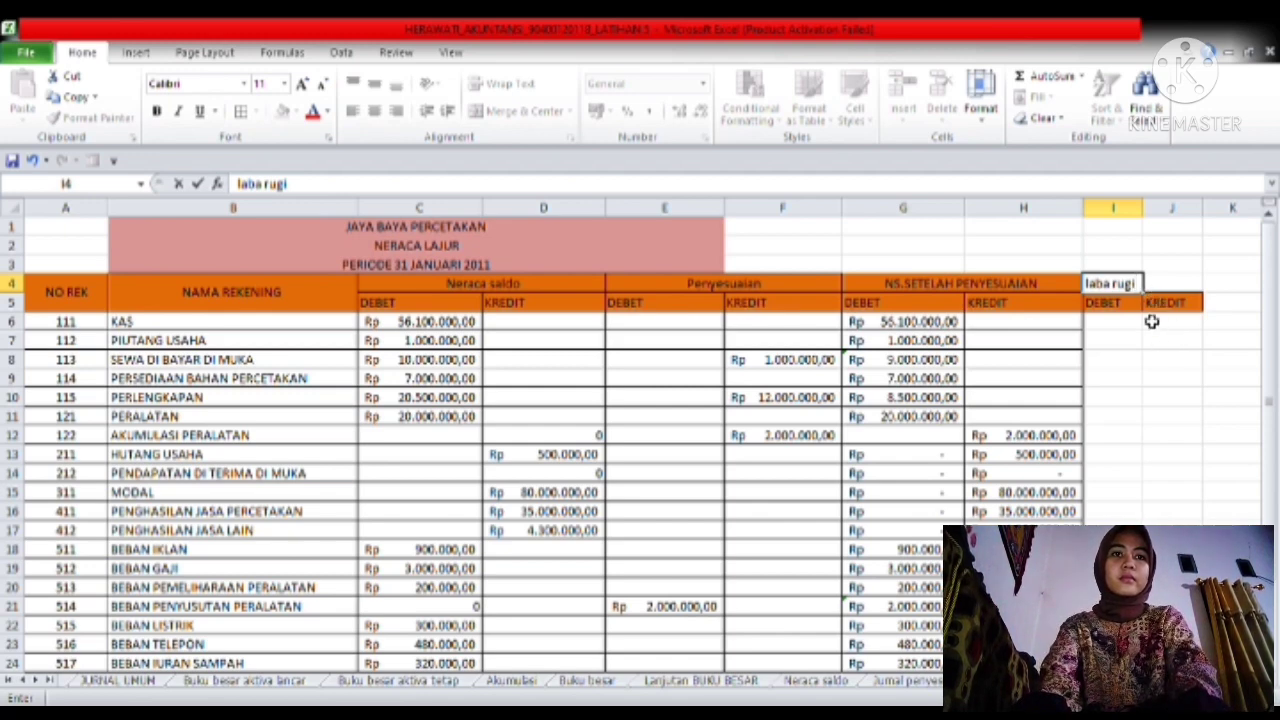
pyautogui.click(1133, 375)
# - Widen columns I and J to roughly the width of the adjusted trial balance columns G and H
pyautogui.click(1133, 285)
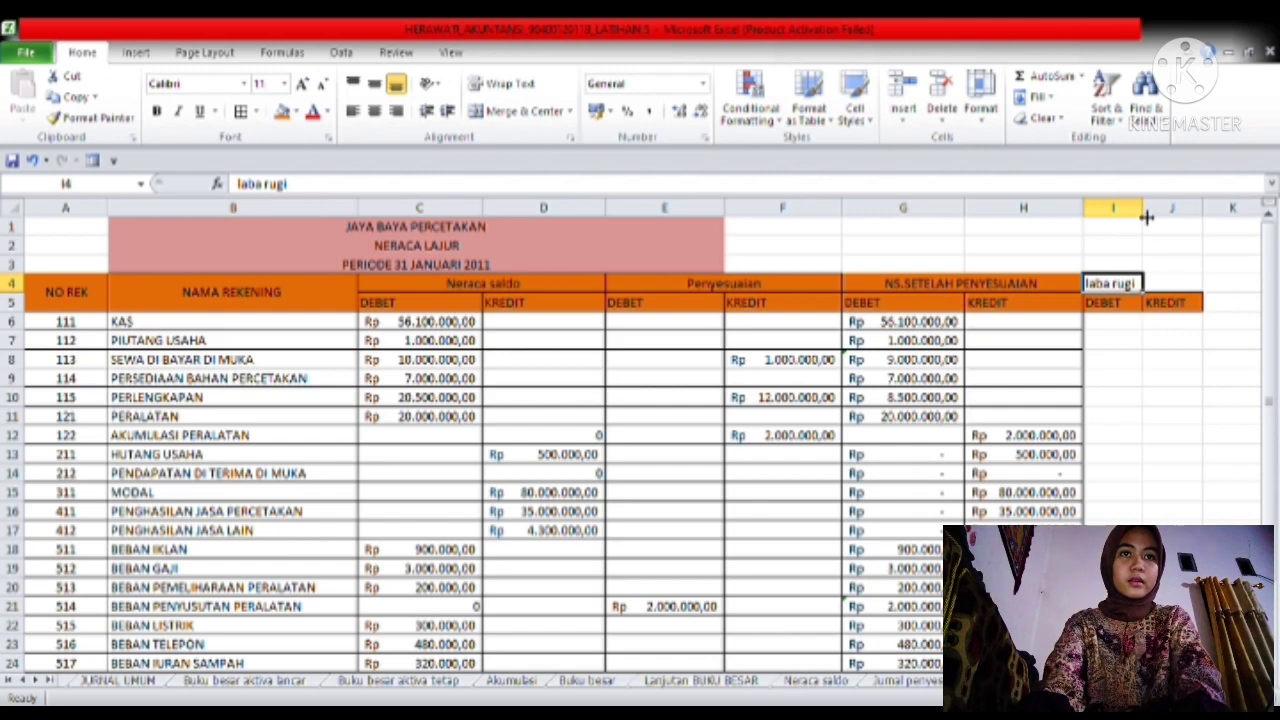
pyautogui.moveTo(1150, 221); pyautogui.dragTo(1208, 222)
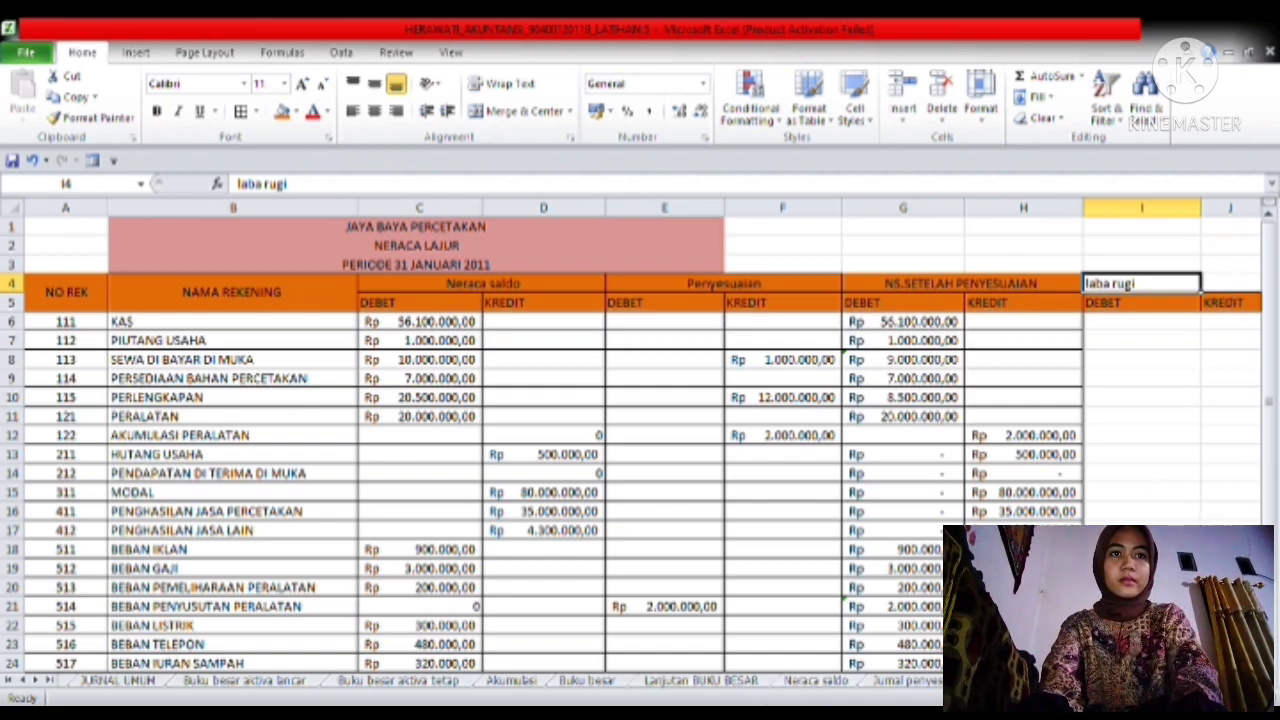
pyautogui.click(1174, 418)
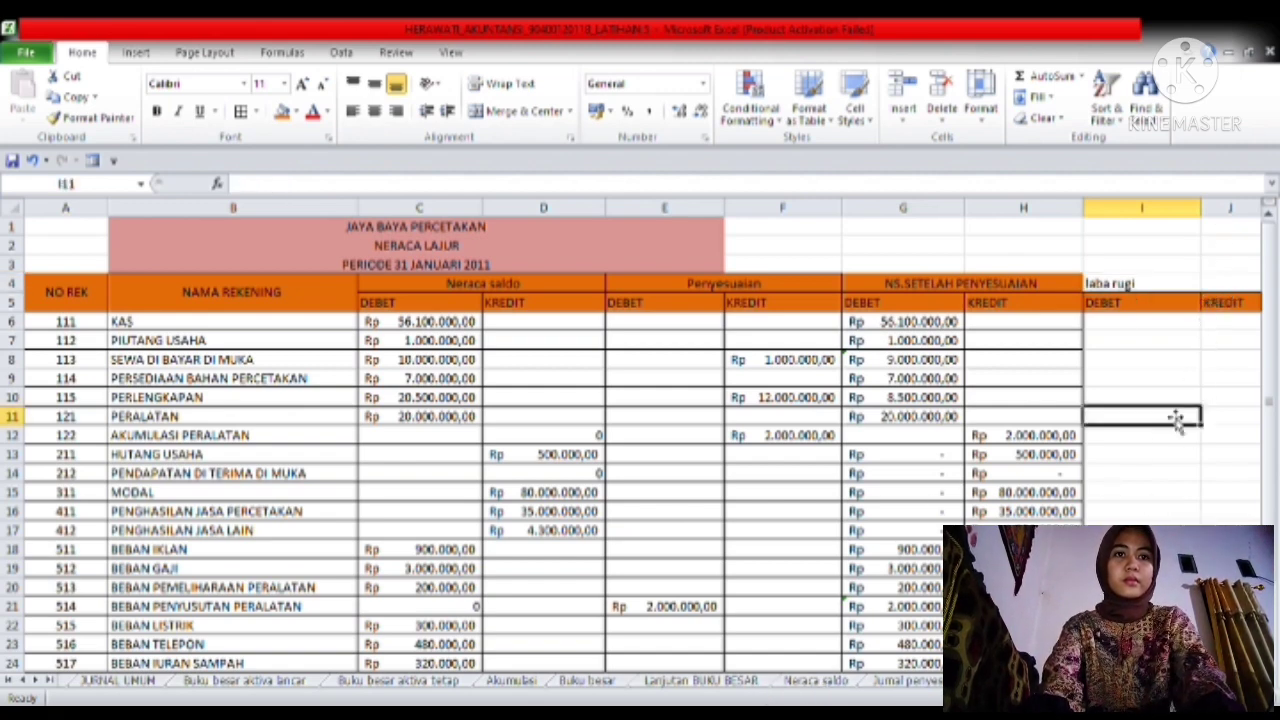
pyautogui.press('Right')
pyautogui.press('Right')
pyautogui.press('Right')
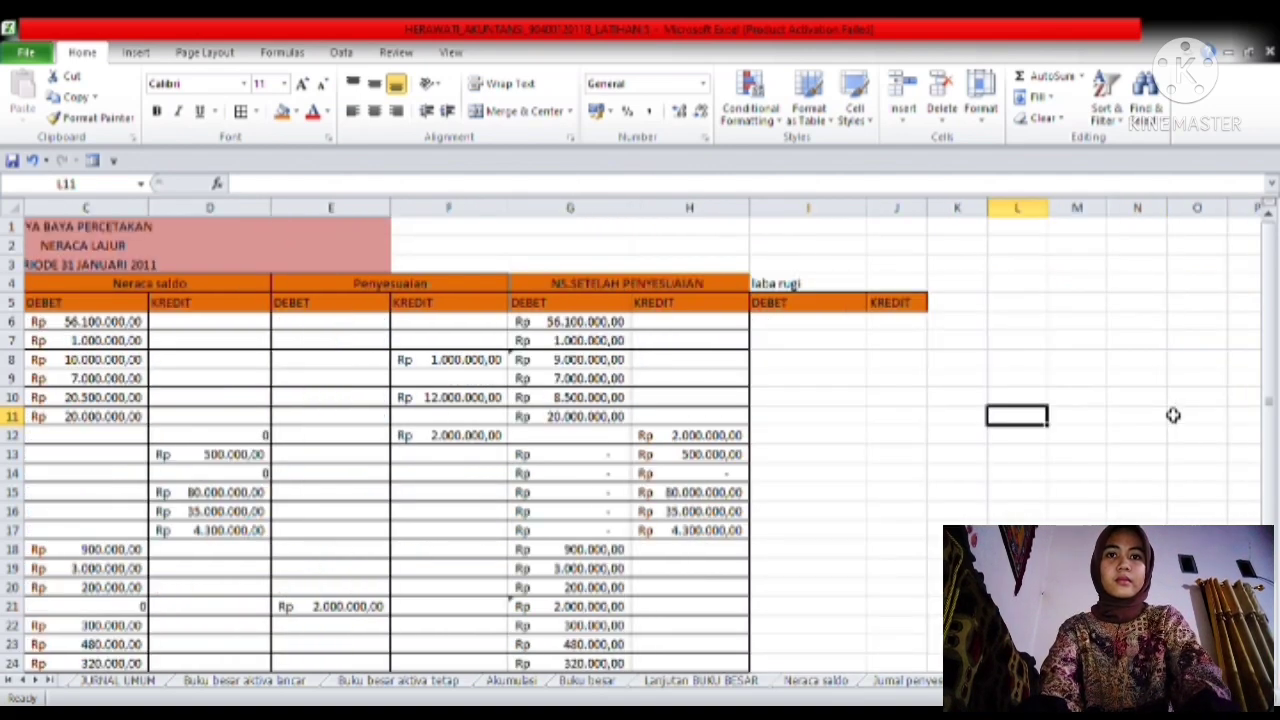
pyautogui.click(922, 306)
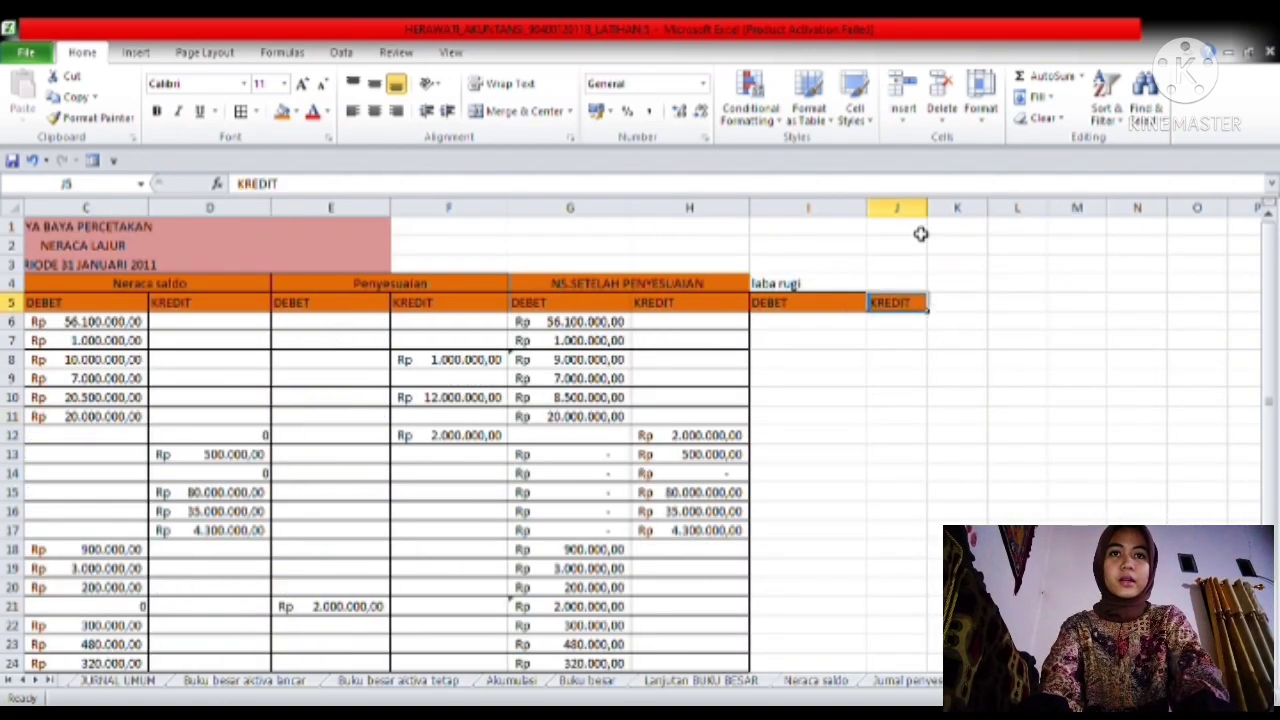
pyautogui.moveTo(935, 221); pyautogui.dragTo(999, 229)
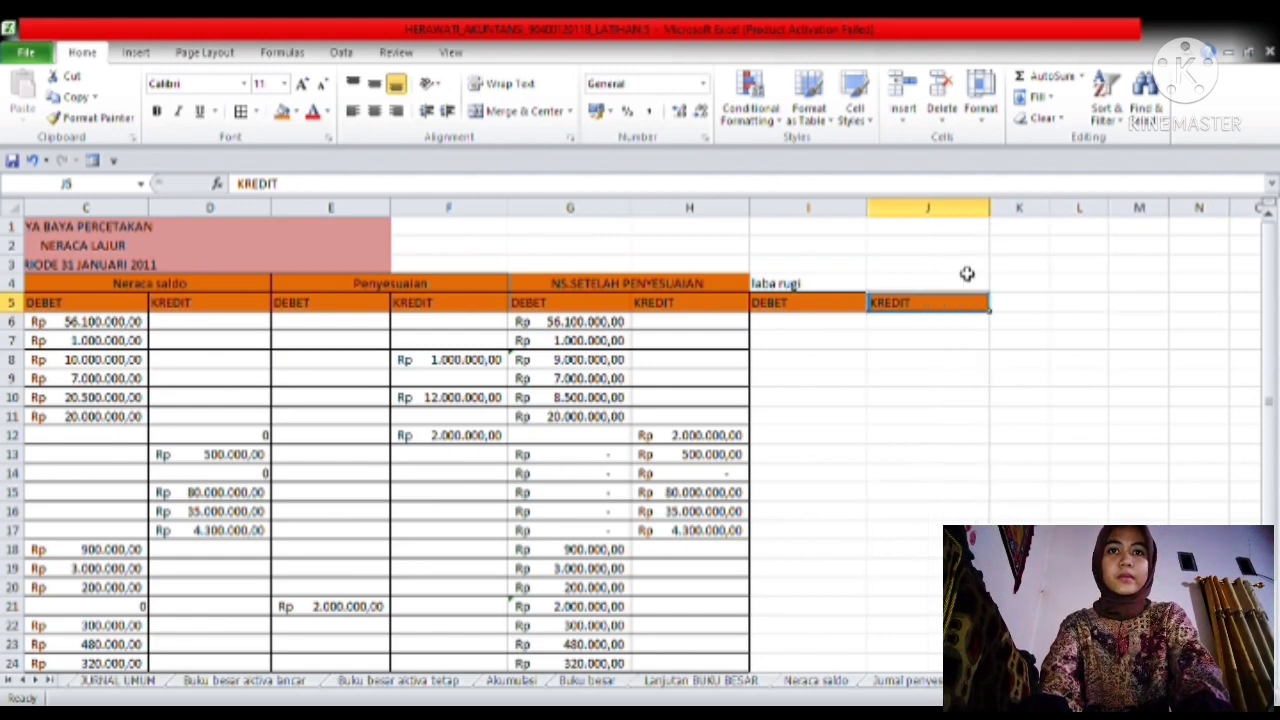
# - Merge and center the laba rugi heading across I4:J4 and fill it with the same orange as the other headings
pyautogui.click(815, 288)
pyautogui.moveTo(860, 288); pyautogui.dragTo(940, 284)
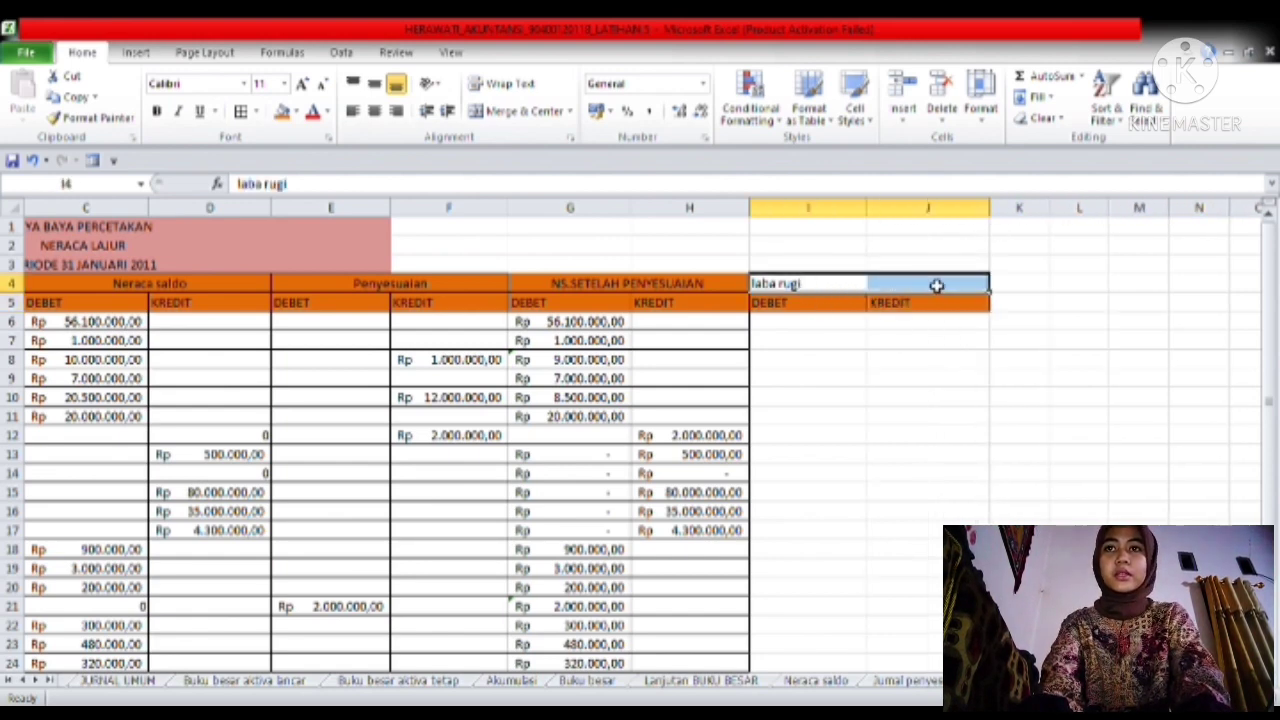
pyautogui.click(539, 115)
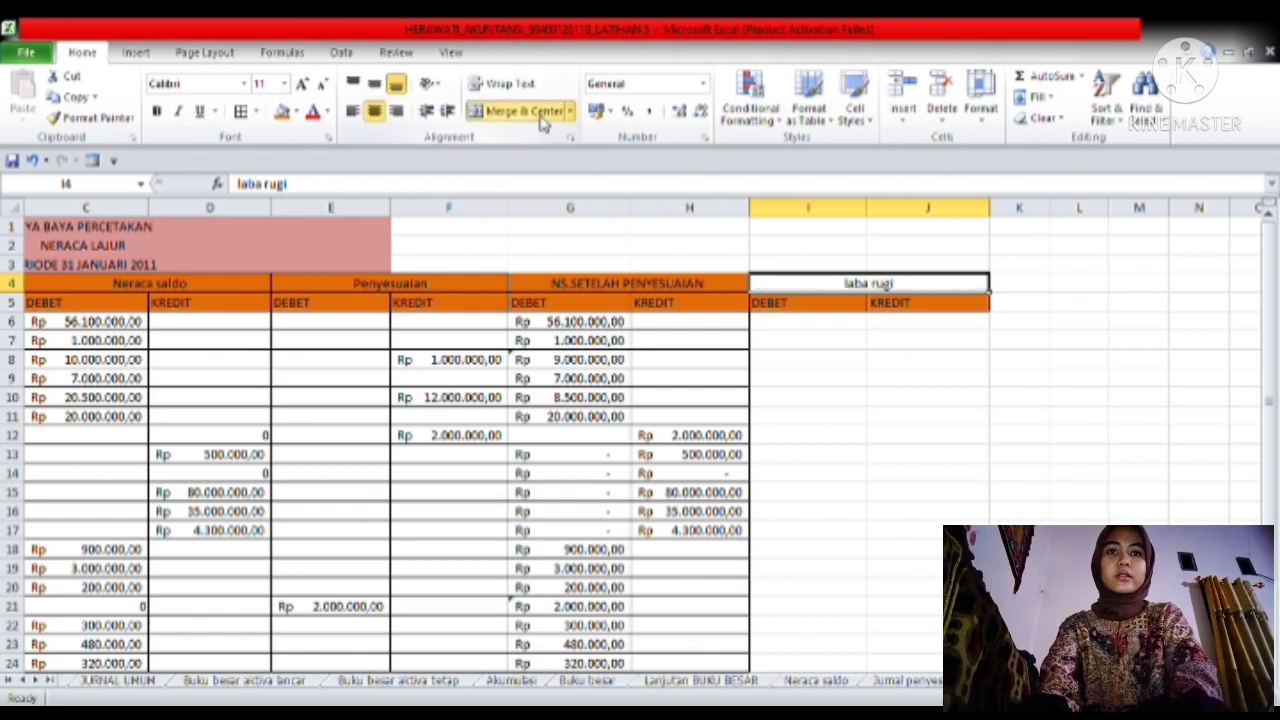
pyautogui.click(284, 115)
pyautogui.click(866, 398)
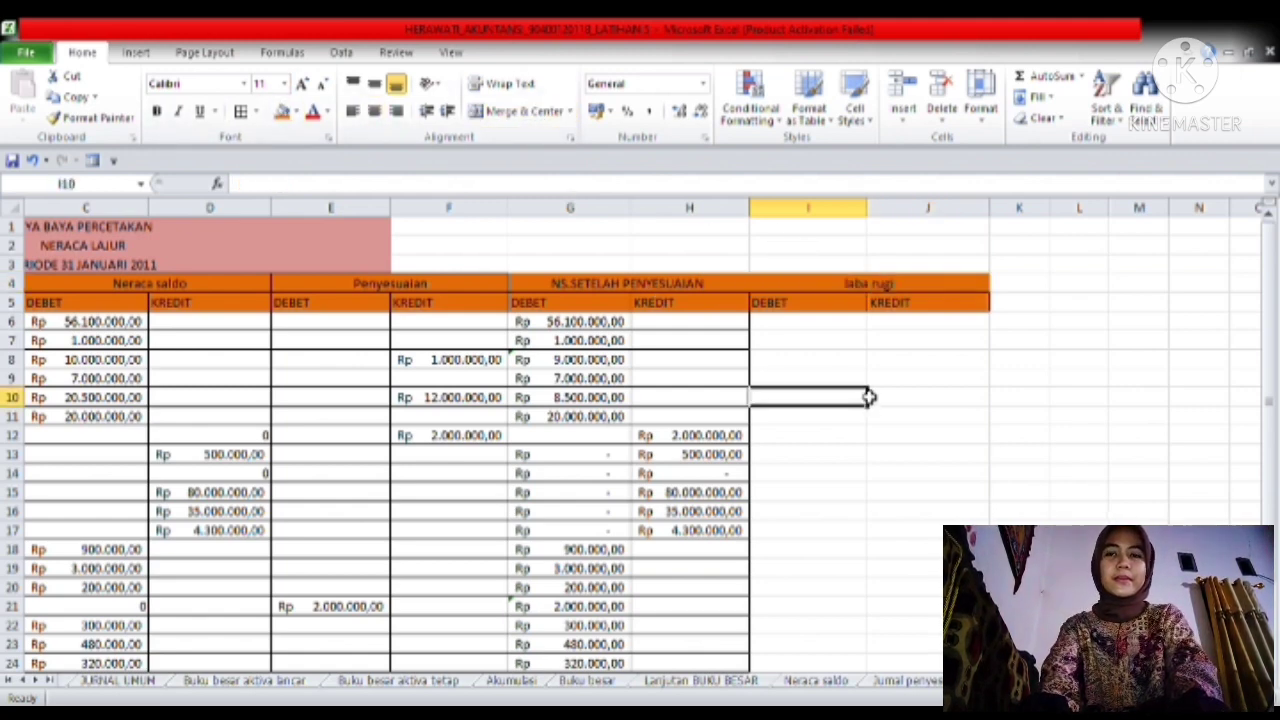
# - Apply all borders to the empty laba rugi cells I6:J29
pyautogui.click(587, 287)
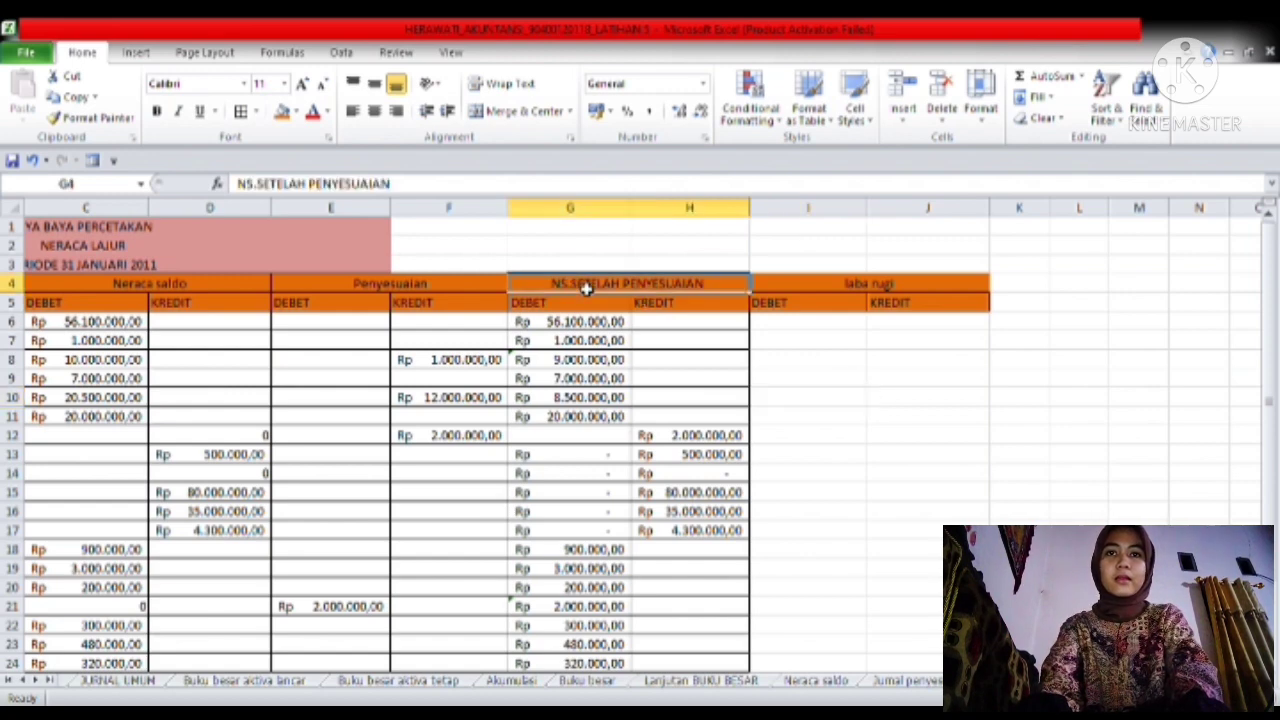
pyautogui.moveTo(587, 287); pyautogui.dragTo(904, 310)
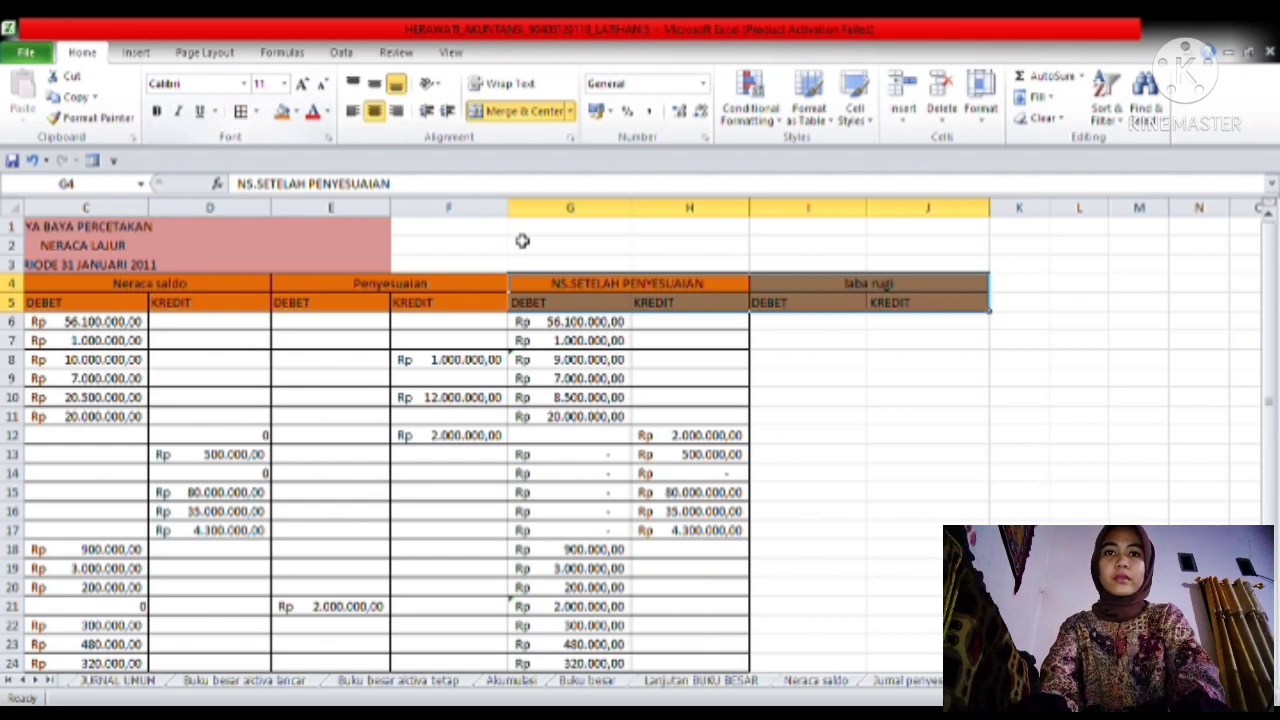
pyautogui.click(848, 343)
pyautogui.moveTo(792, 327); pyautogui.dragTo(932, 660)
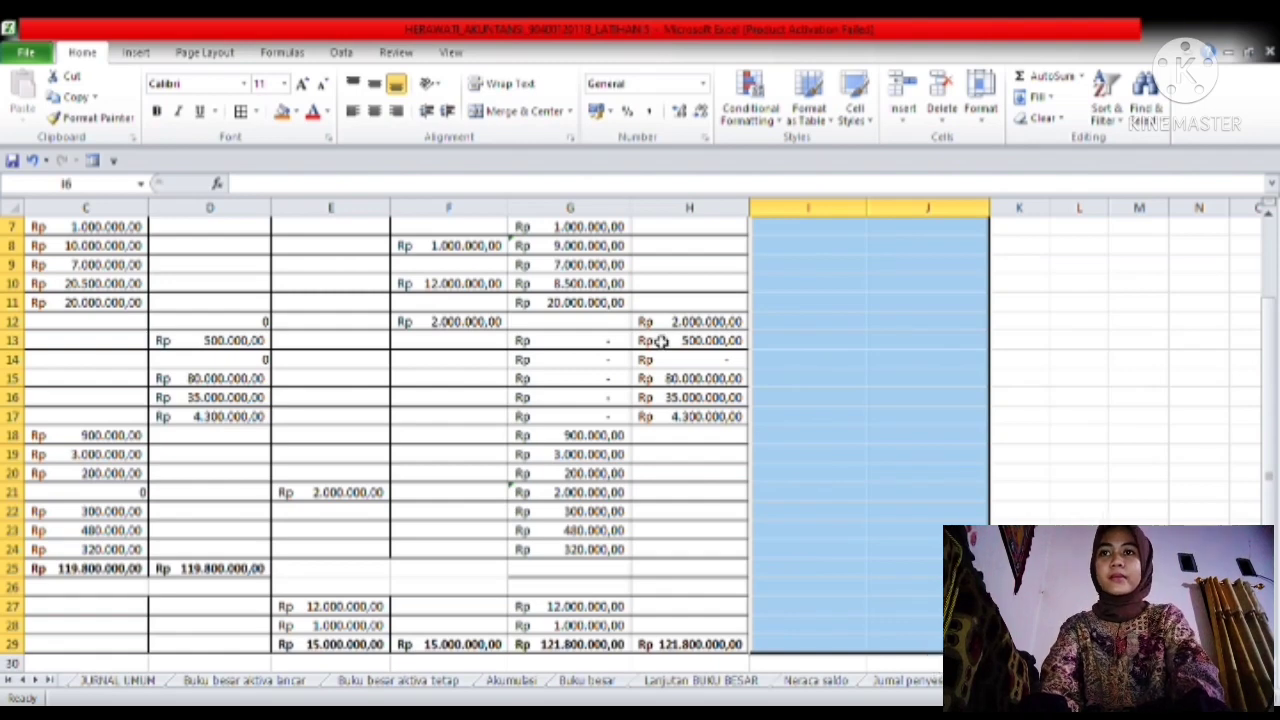
pyautogui.click(245, 115)
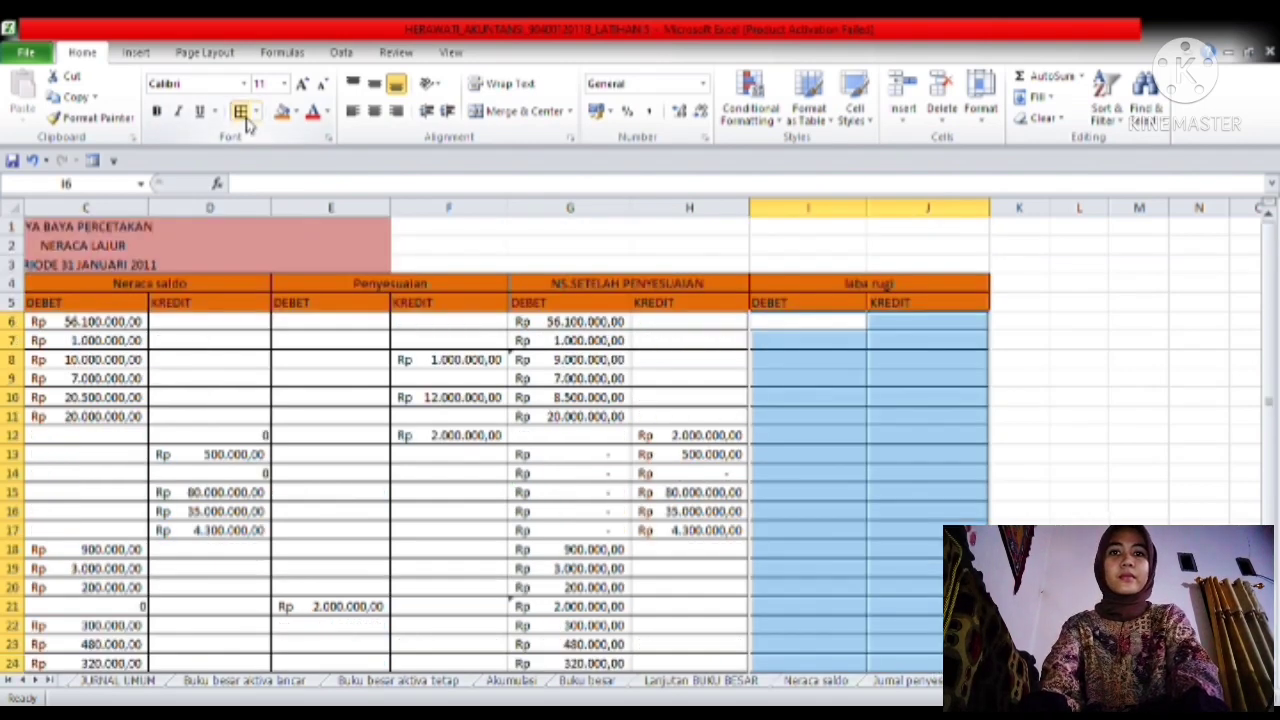
pyautogui.click(985, 381)
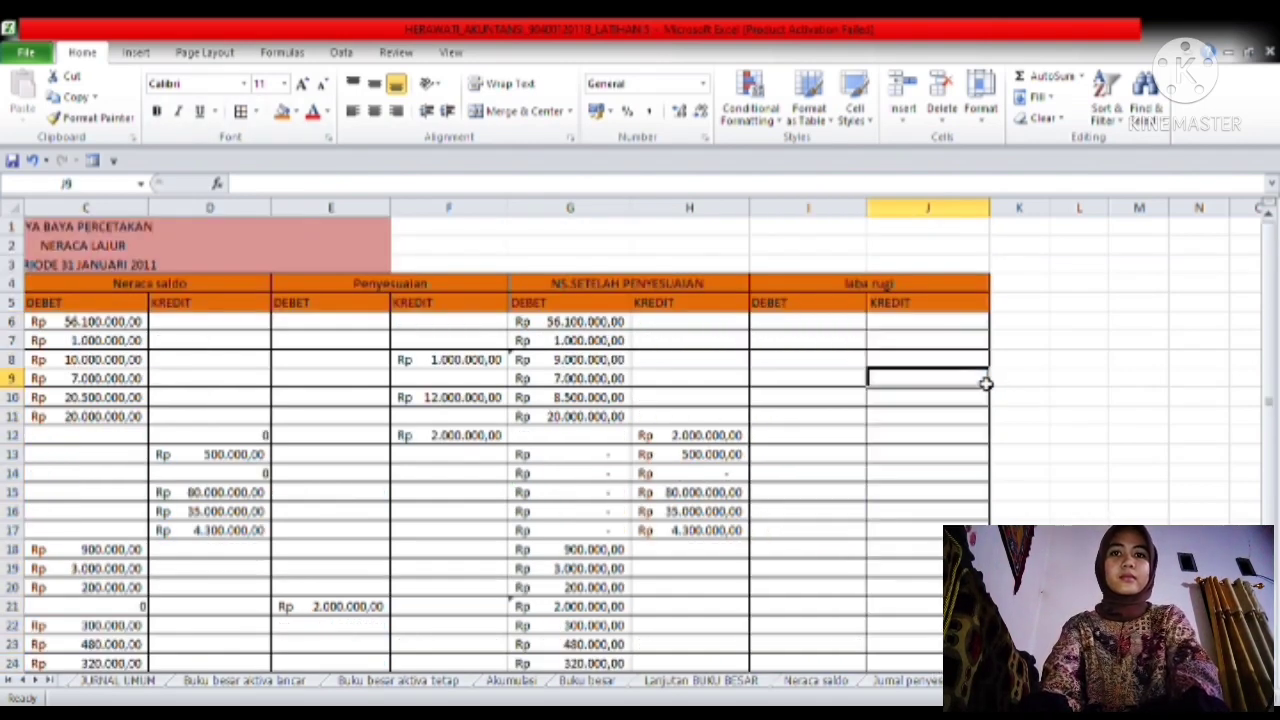
# - Start an IF formula in I6, the laba rugi debit cell for KAS
pyautogui.click(814, 327)
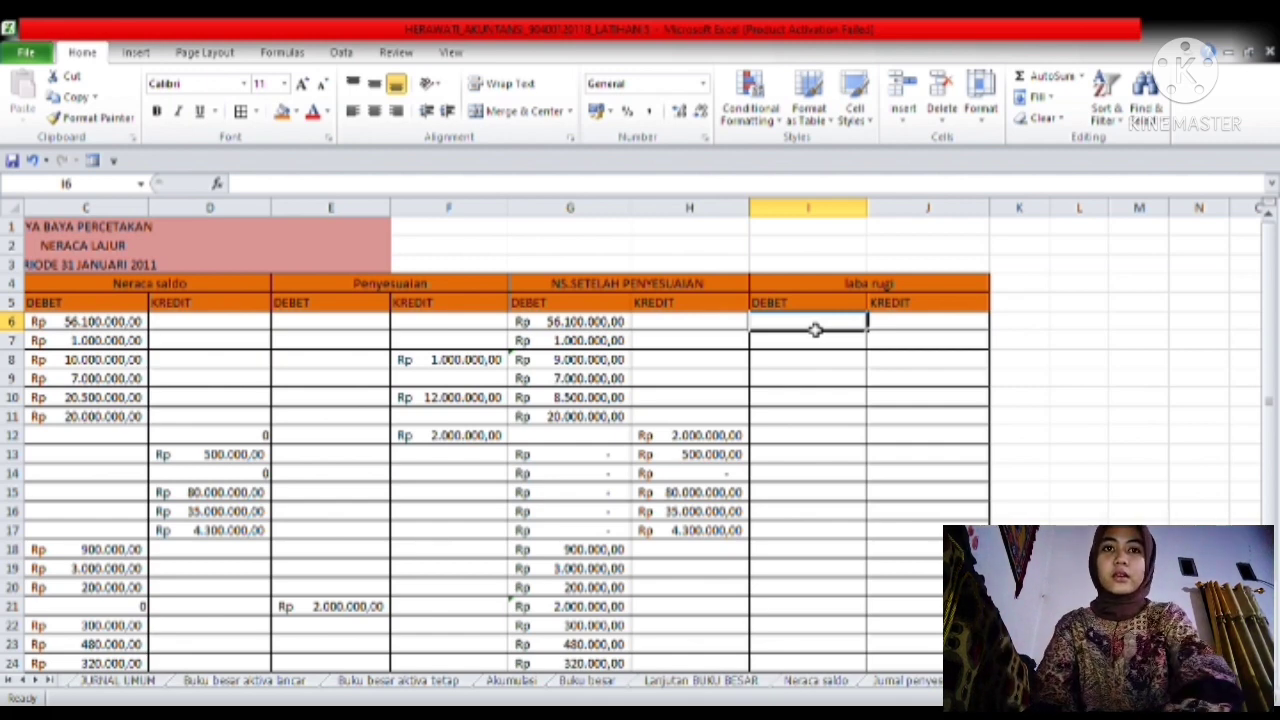
pyautogui.write('i')
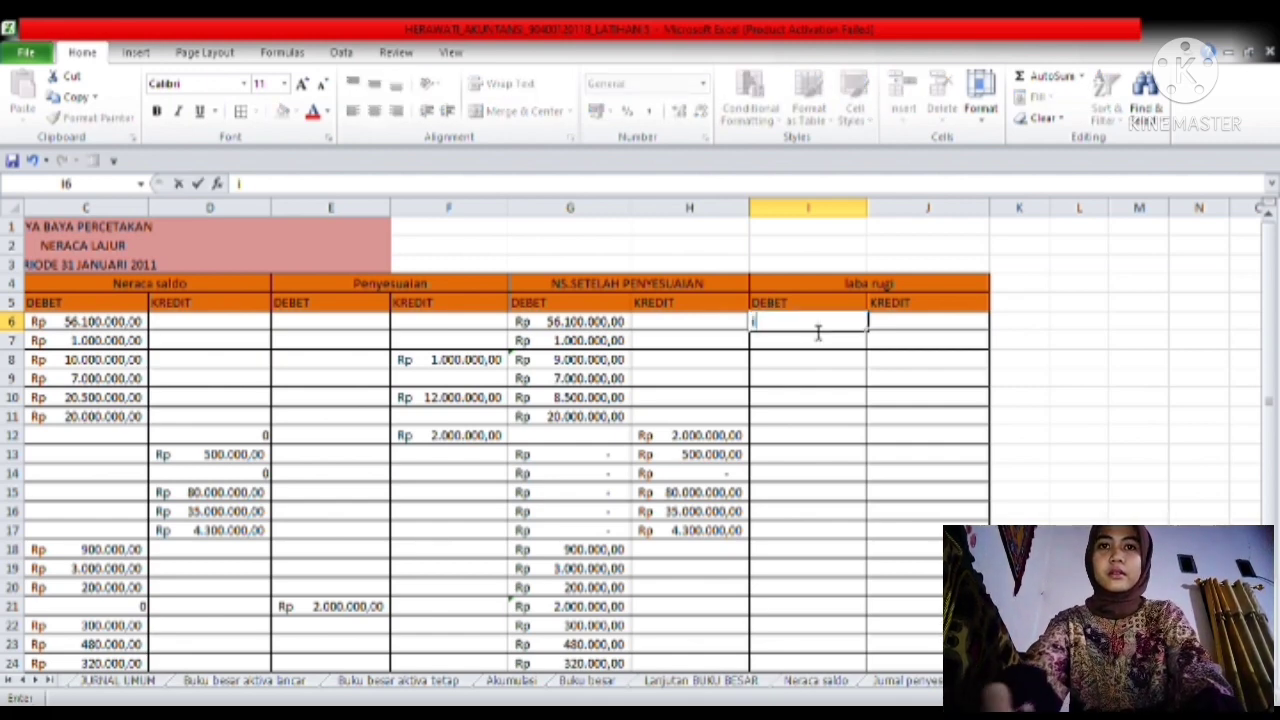
pyautogui.write('f')
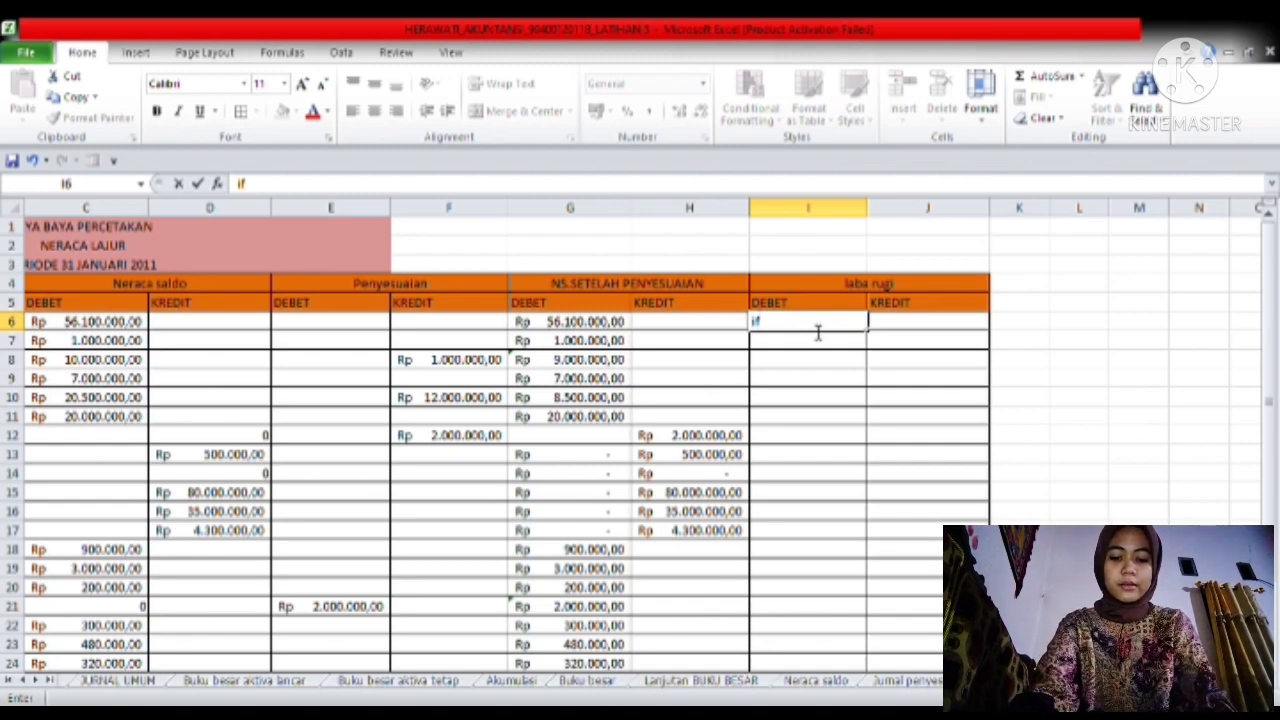
pyautogui.press('BackSpace')
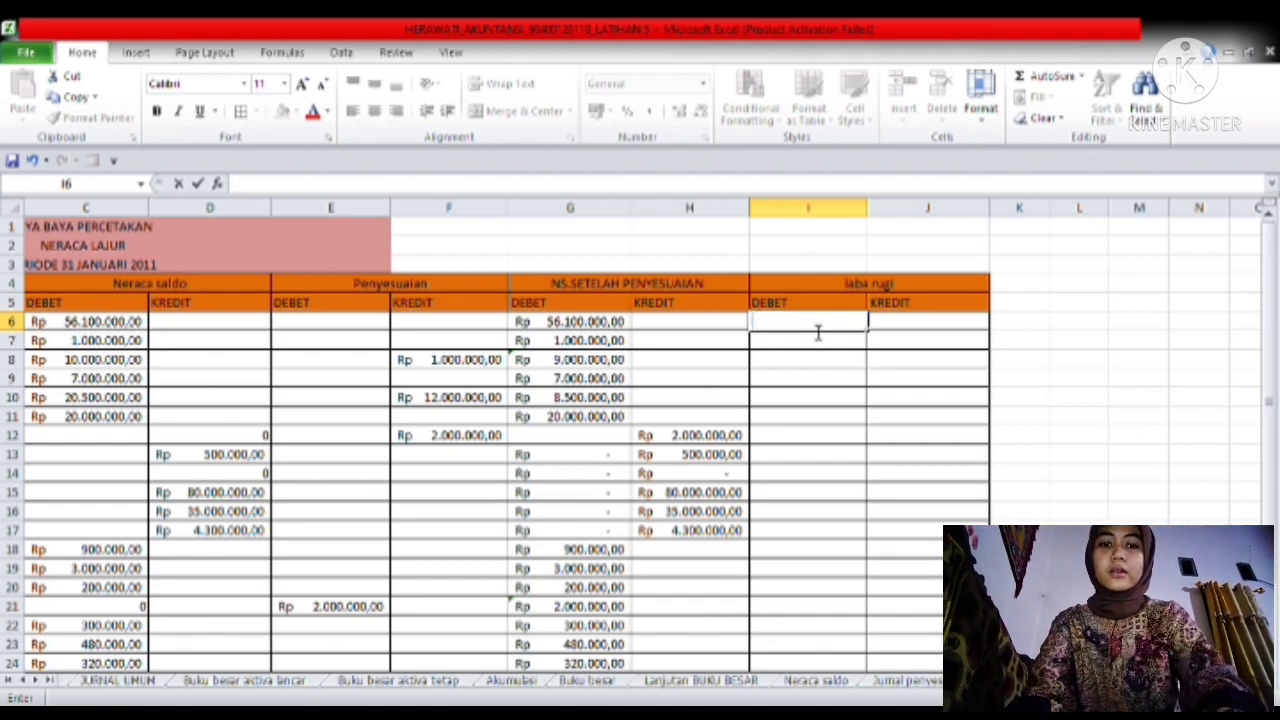
pyautogui.write('=if')
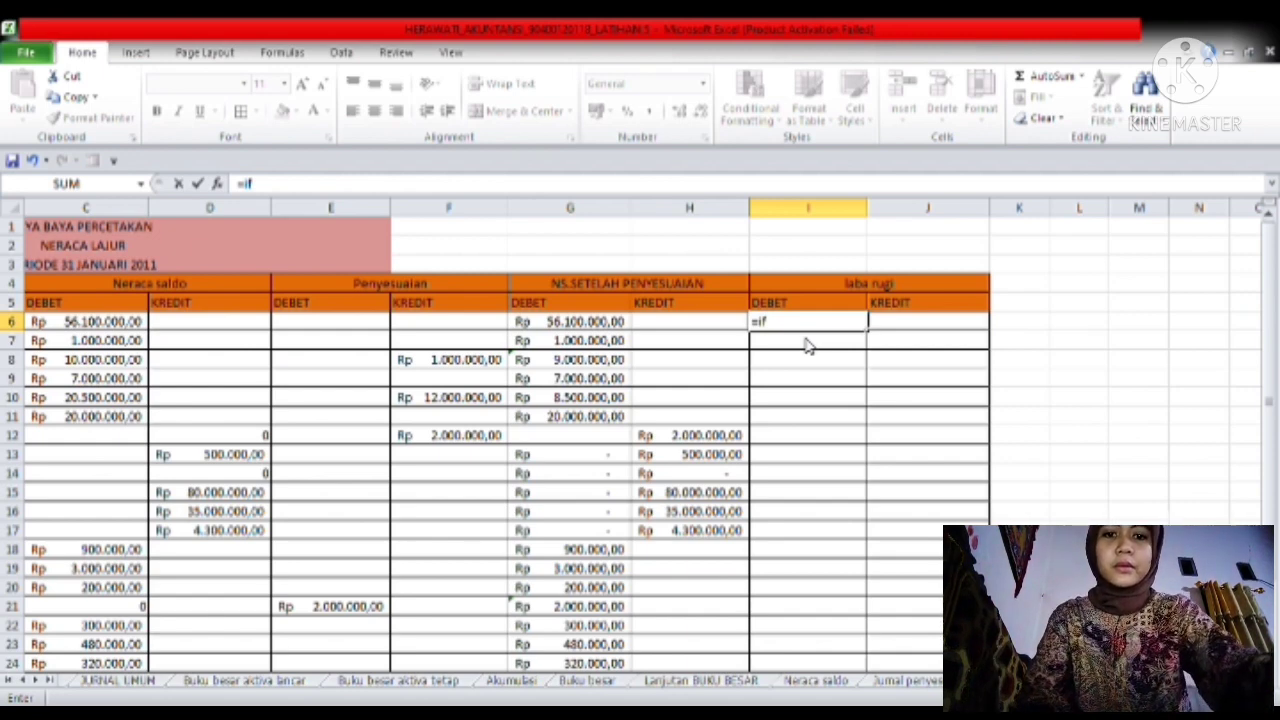
pyautogui.write('(')
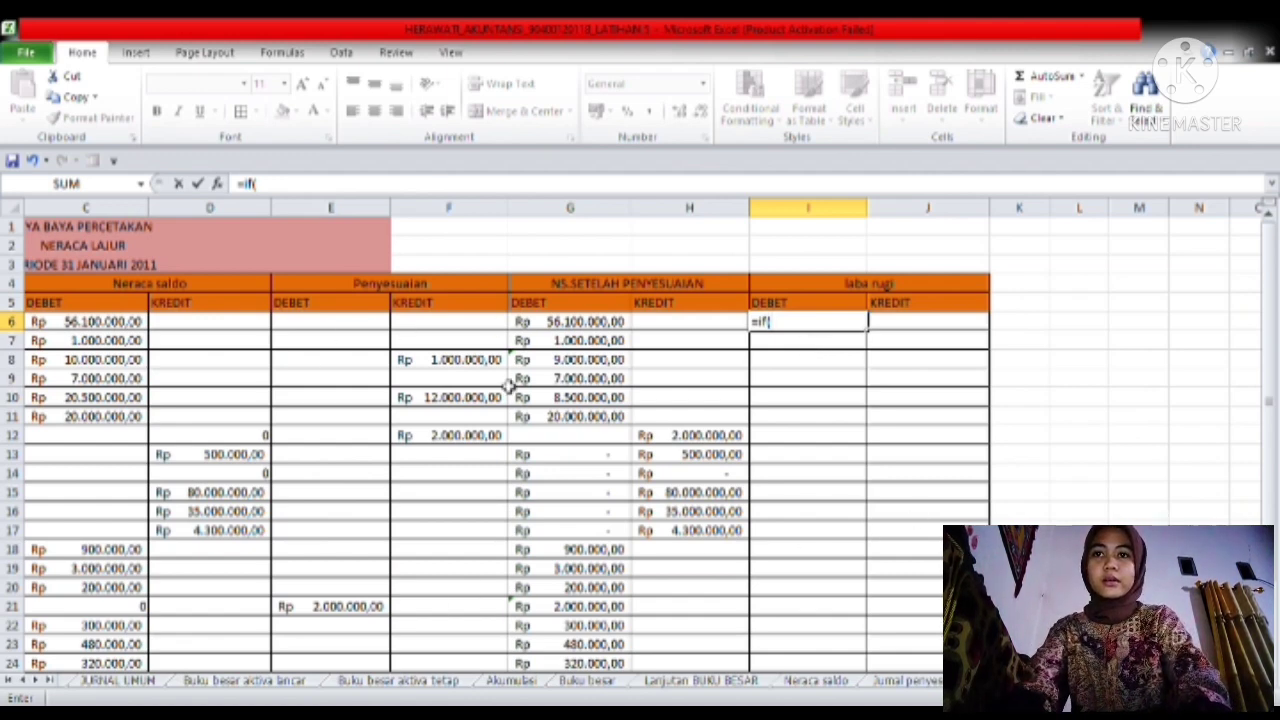
pyautogui.click(222, 380)
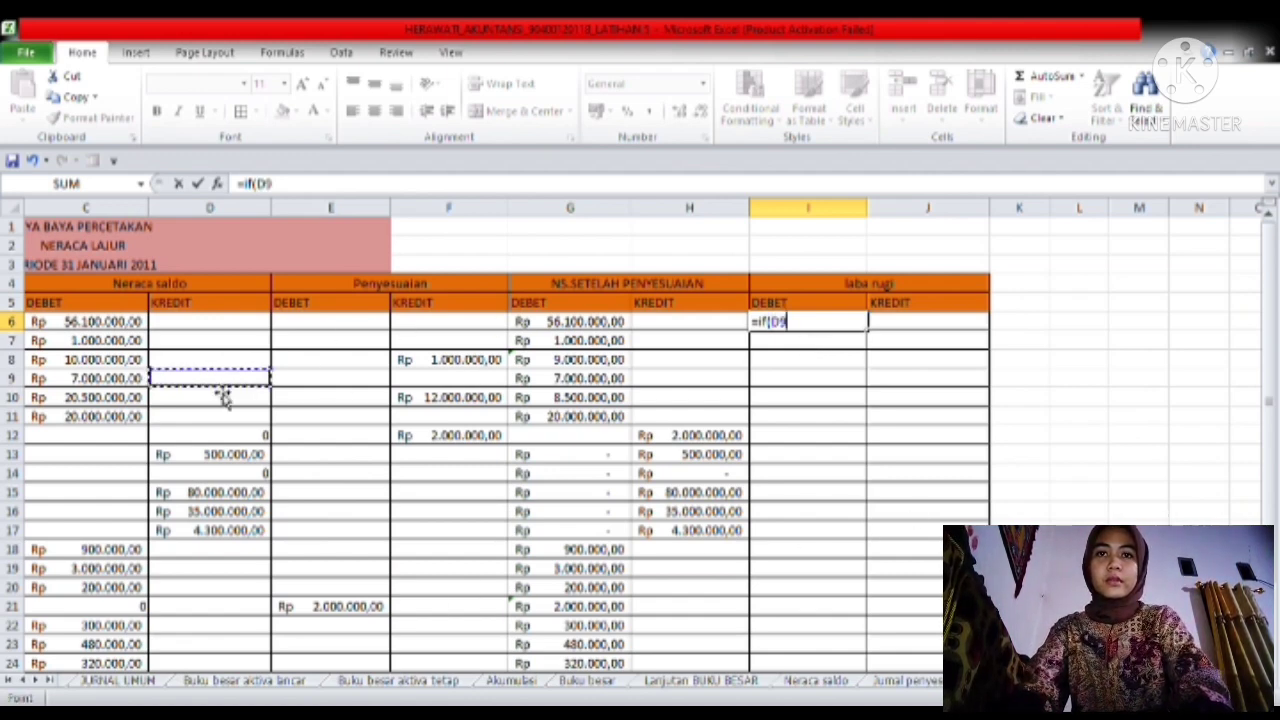
pyautogui.press('BackSpace')
pyautogui.press('BackSpace')
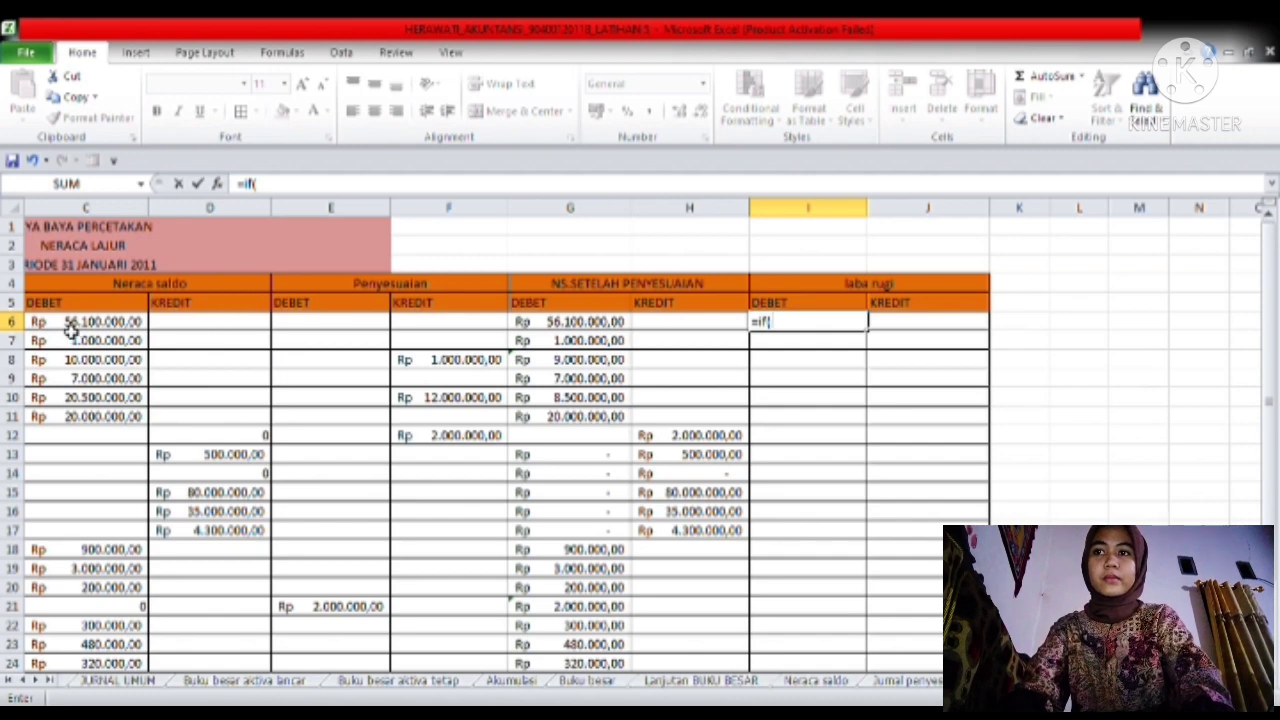
pyautogui.click(40, 305)
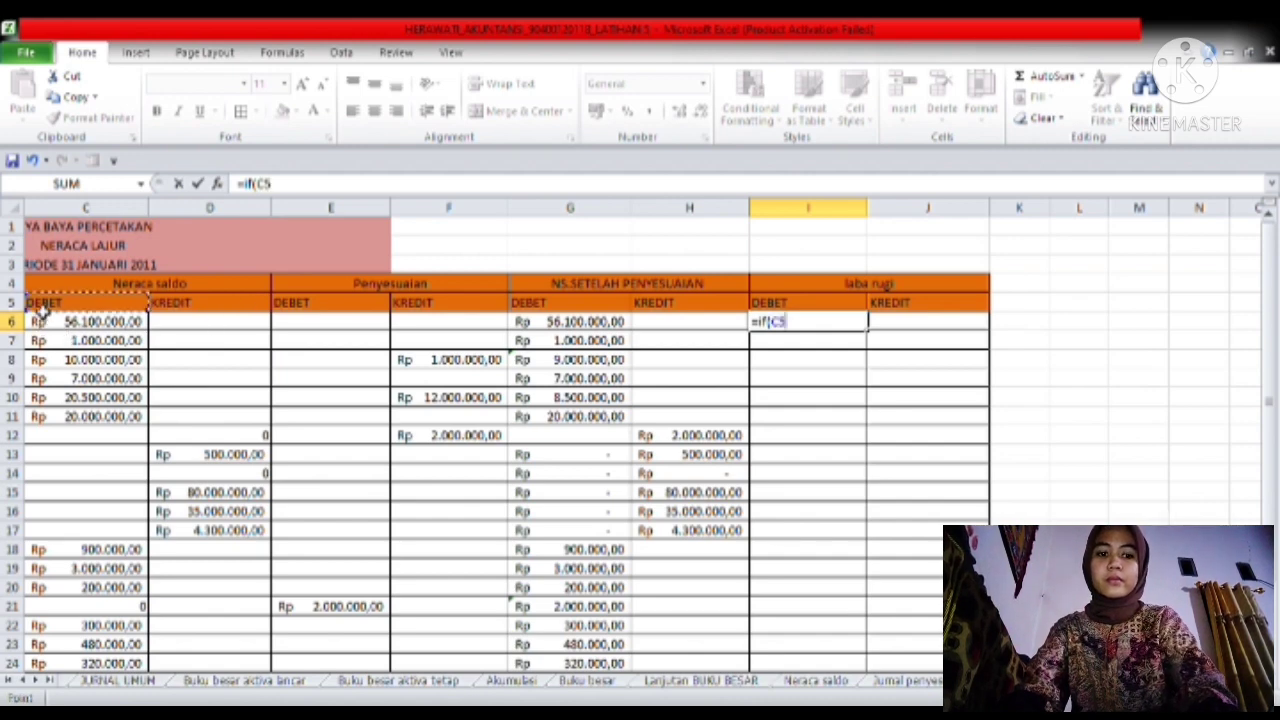
pyautogui.press('Left')
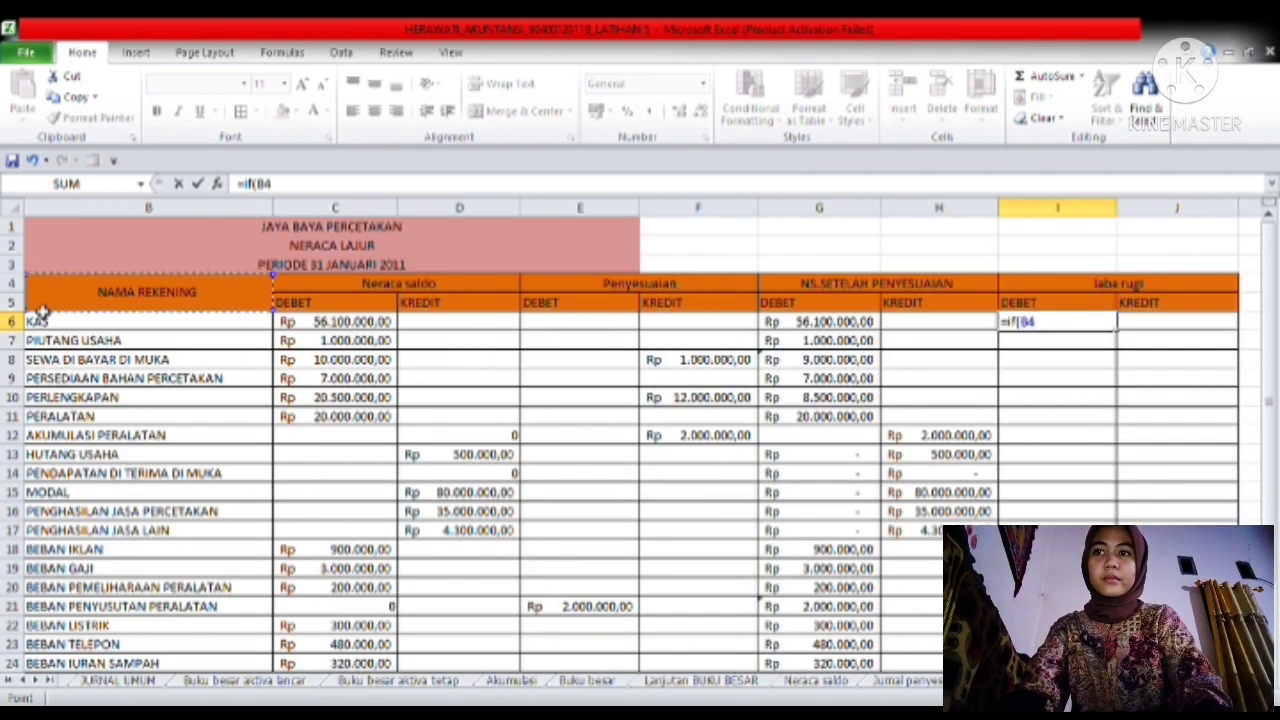
pyautogui.press('Left')
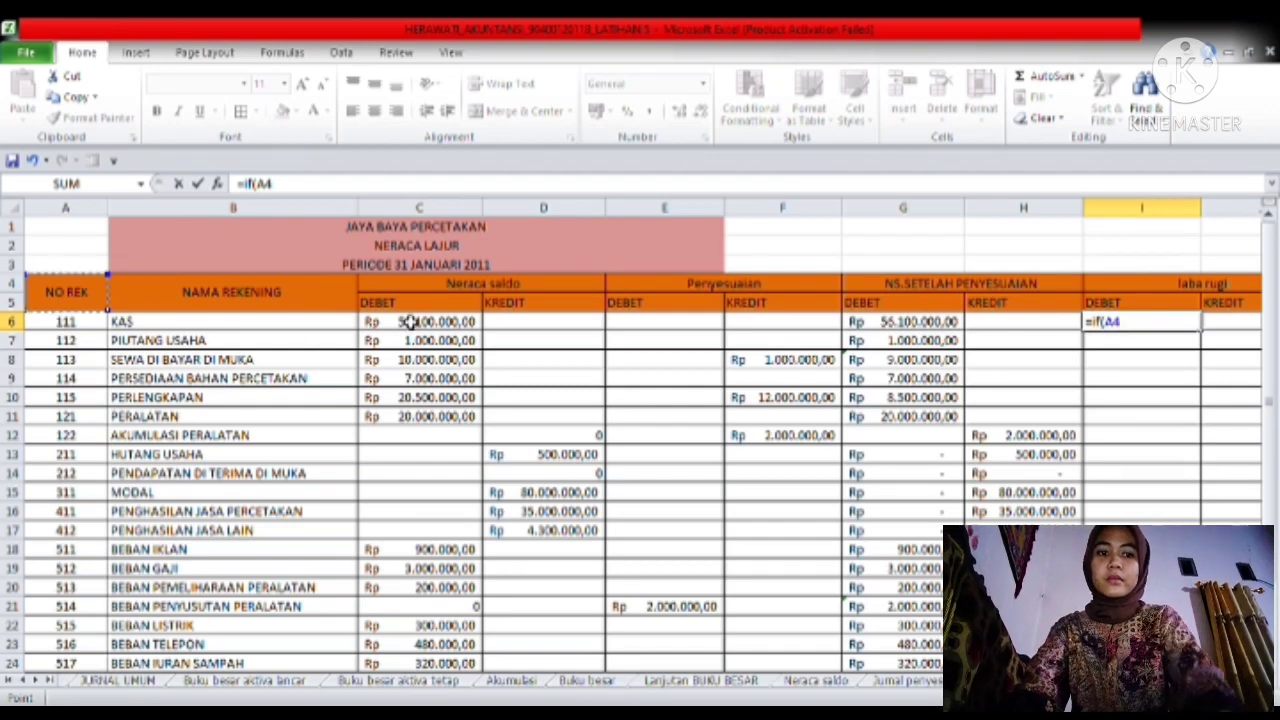
pyautogui.press('BackSpace')
pyautogui.press('BackSpace')
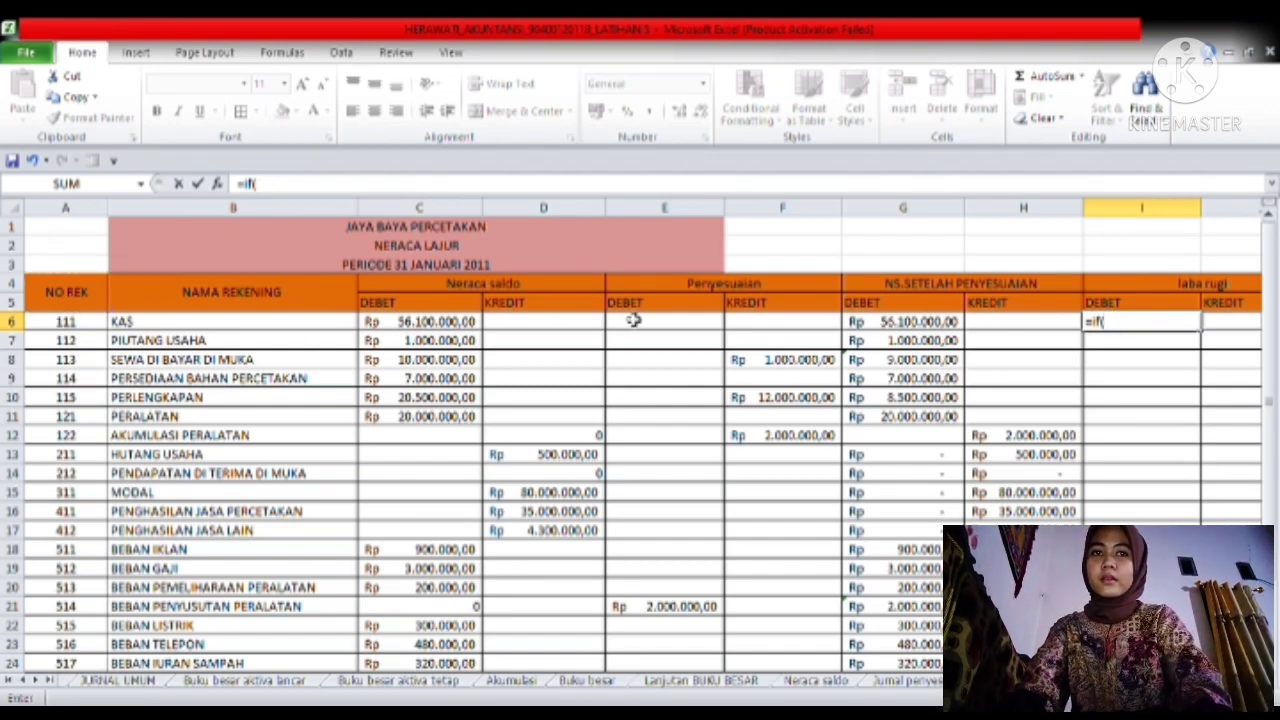
# - Complete the IF formula in I6 so it reads =IF(A6>=411;G6;0)
pyautogui.click(65, 323)
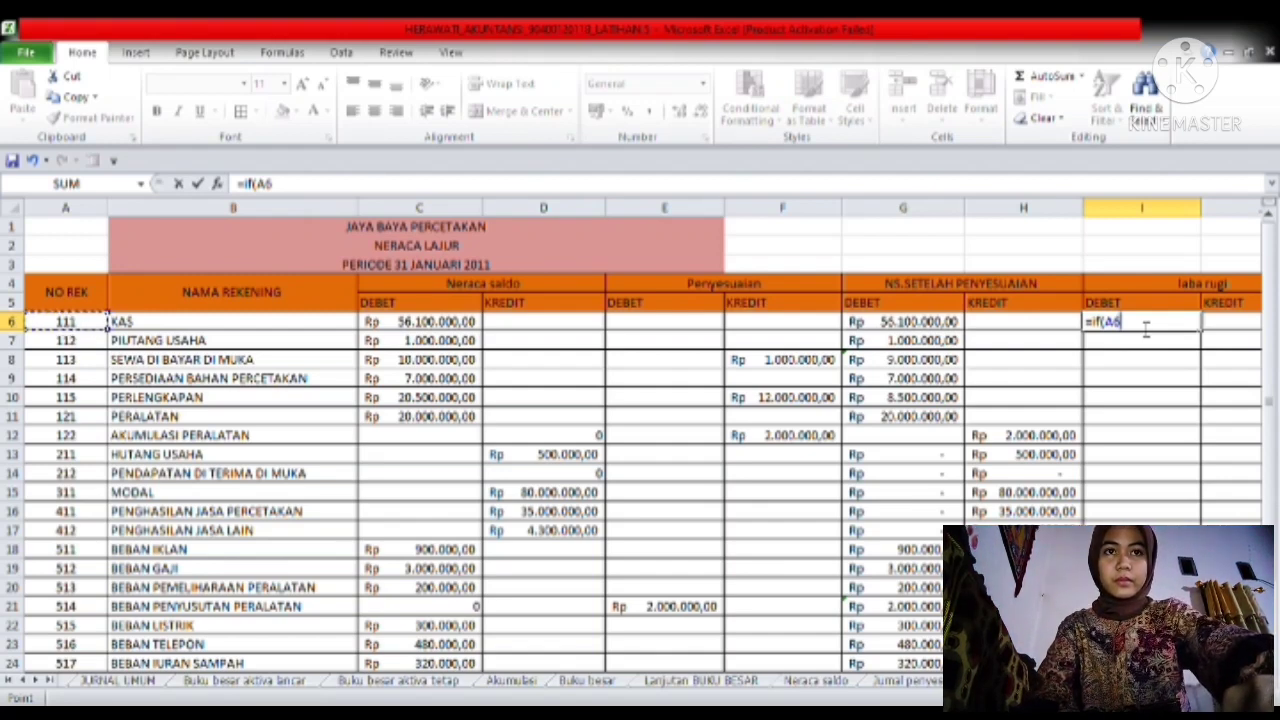
pyautogui.write('>')
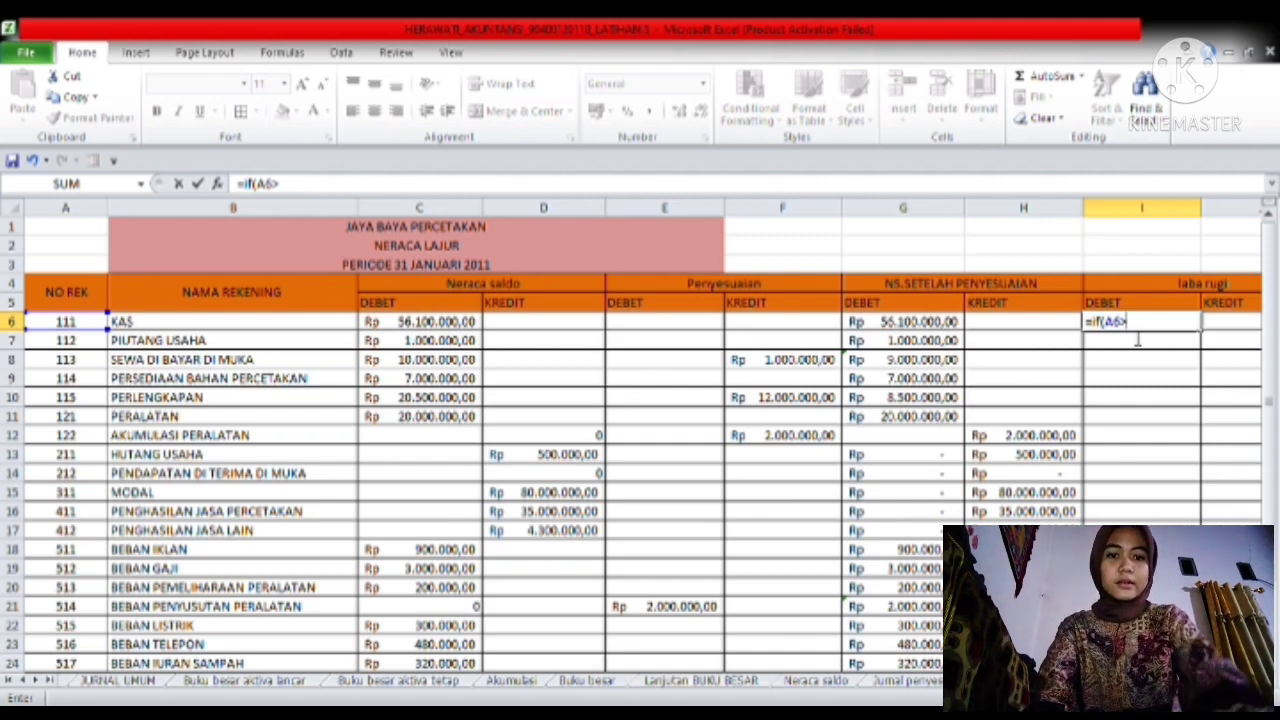
pyautogui.write('=')
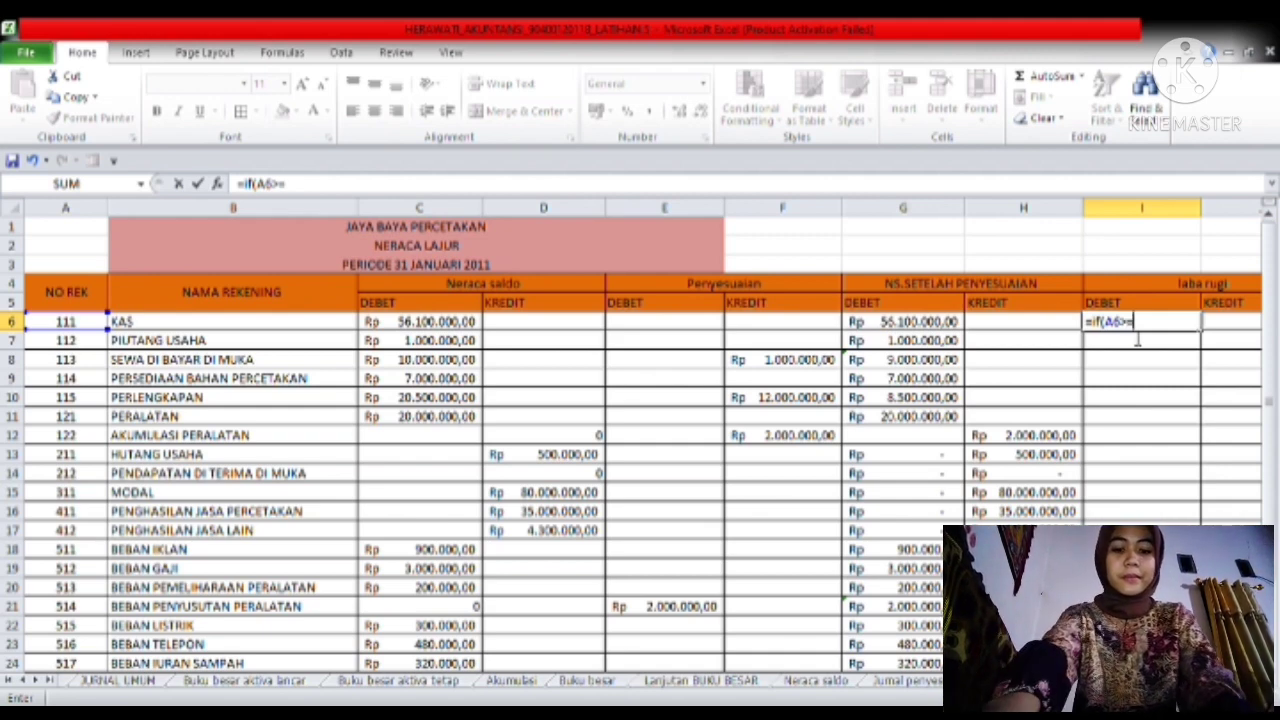
pyautogui.write('411')
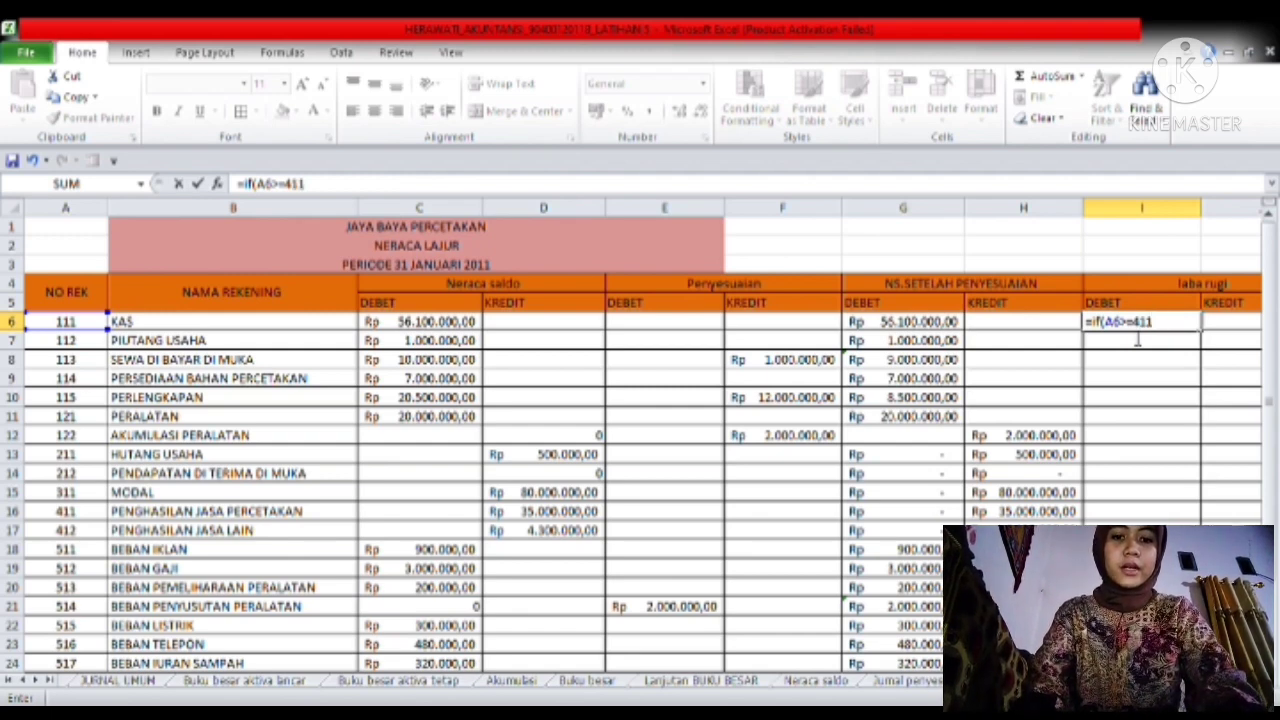
pyautogui.write(';')
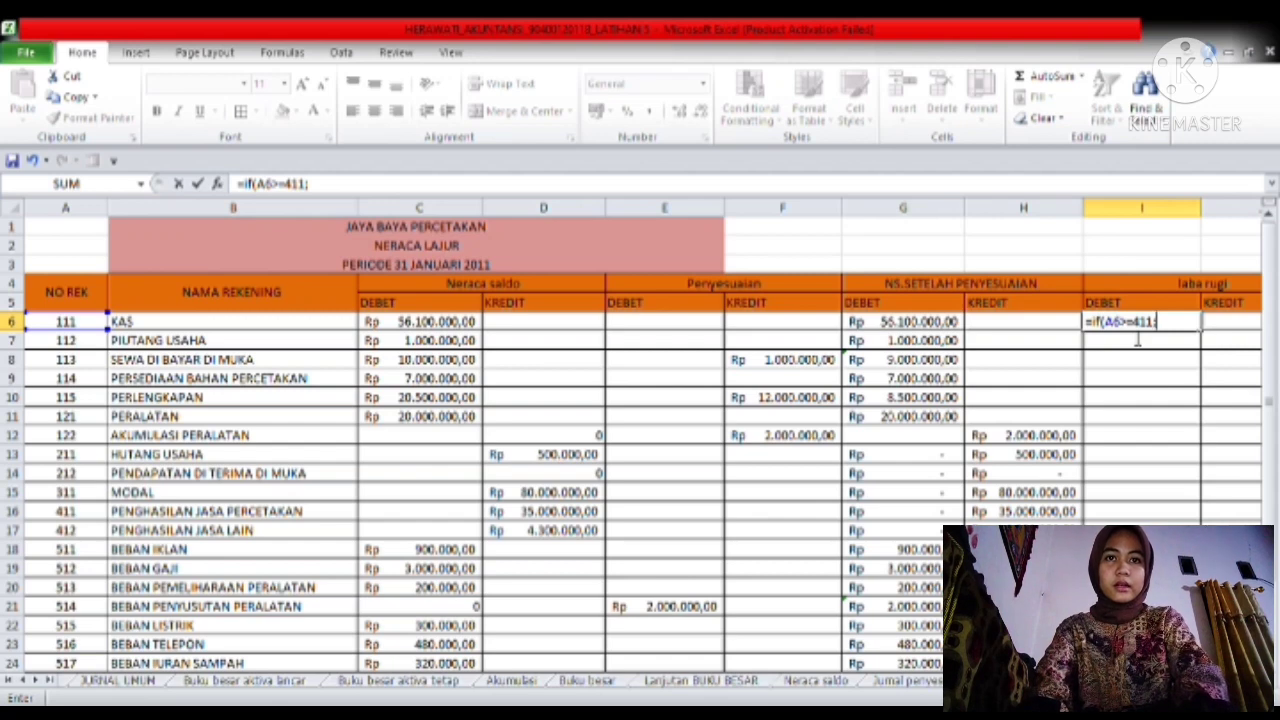
pyautogui.click(926, 325)
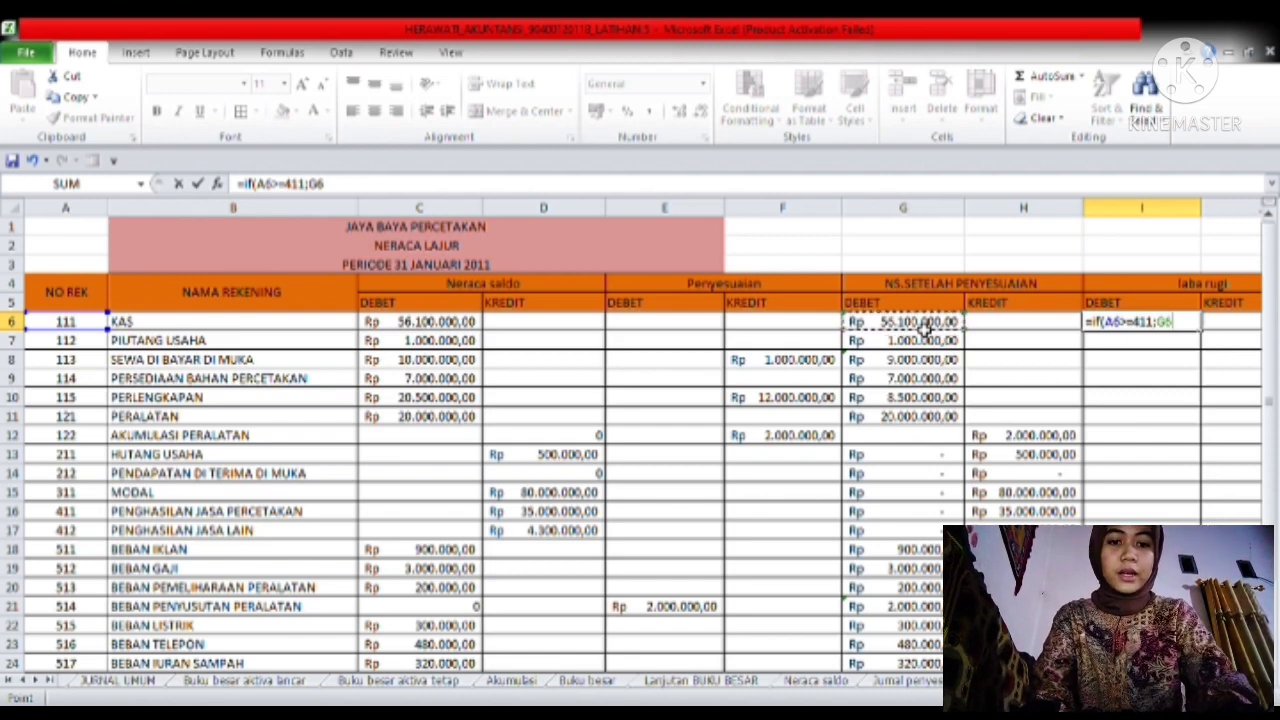
pyautogui.write(';')
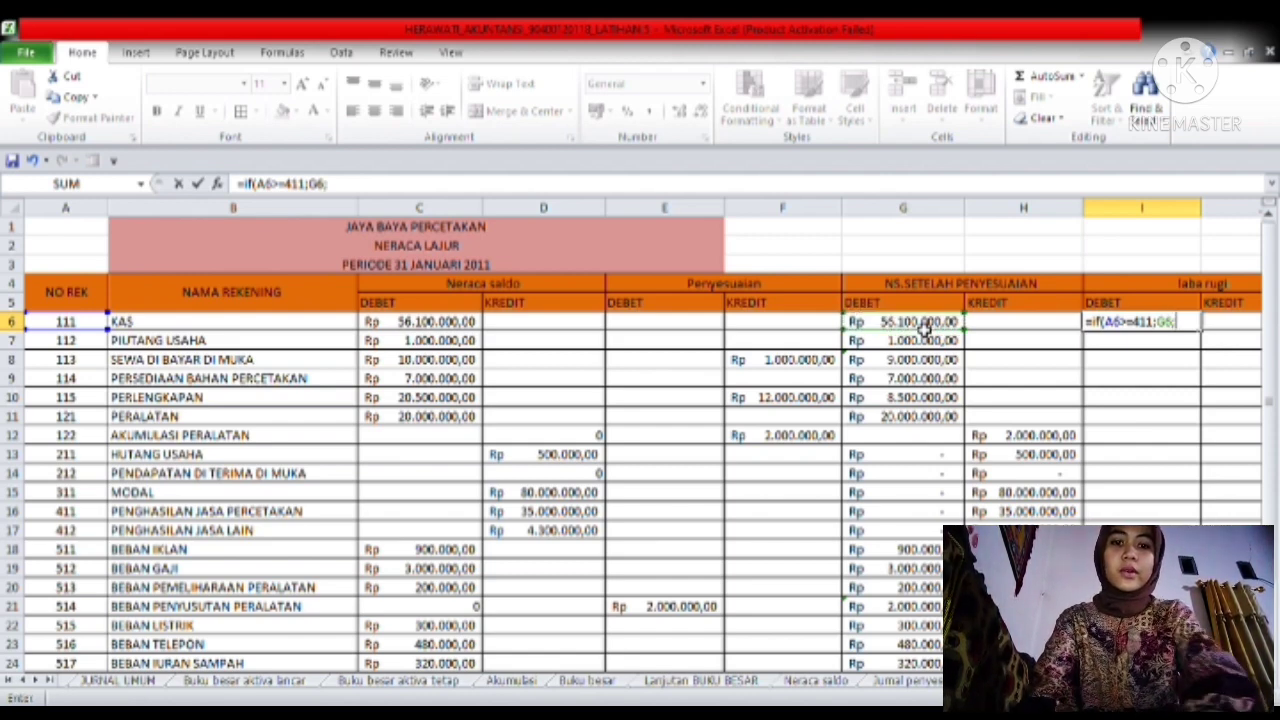
pyautogui.write('0')
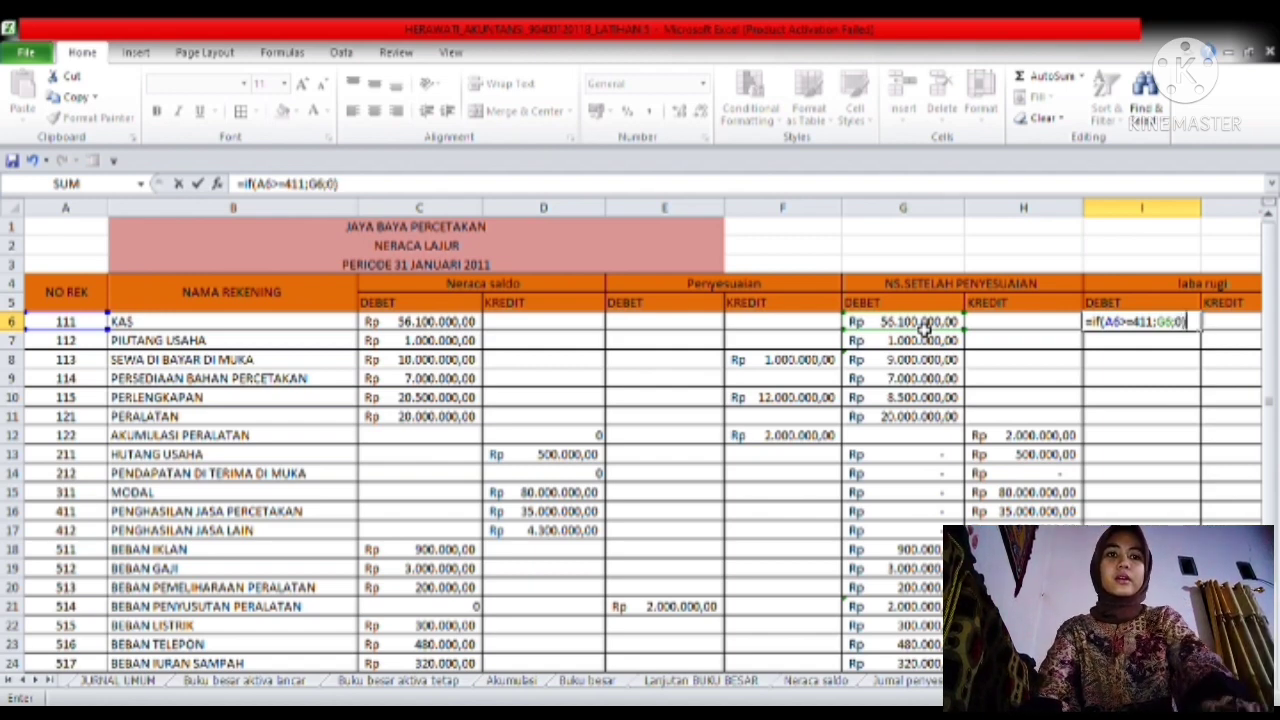
pyautogui.press('Return')
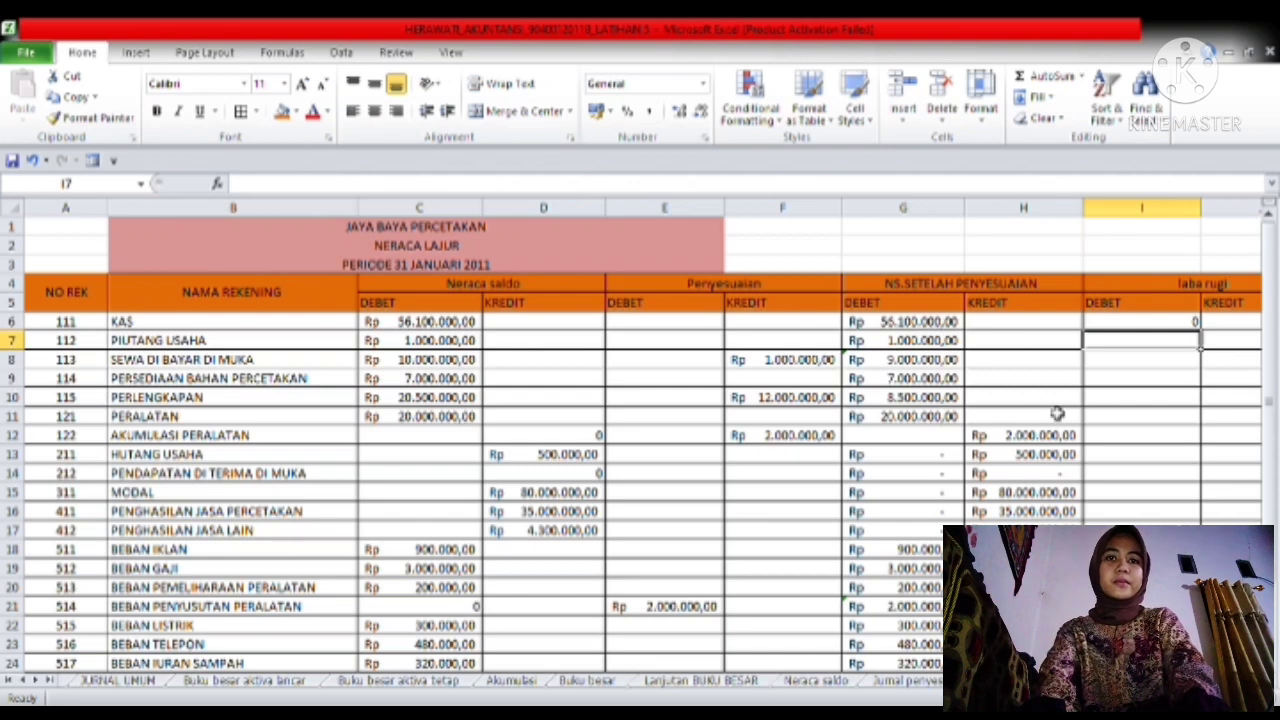
# - Format I6 in the Rp accounting format and fill its formula down through I28
pyautogui.click(1183, 324)
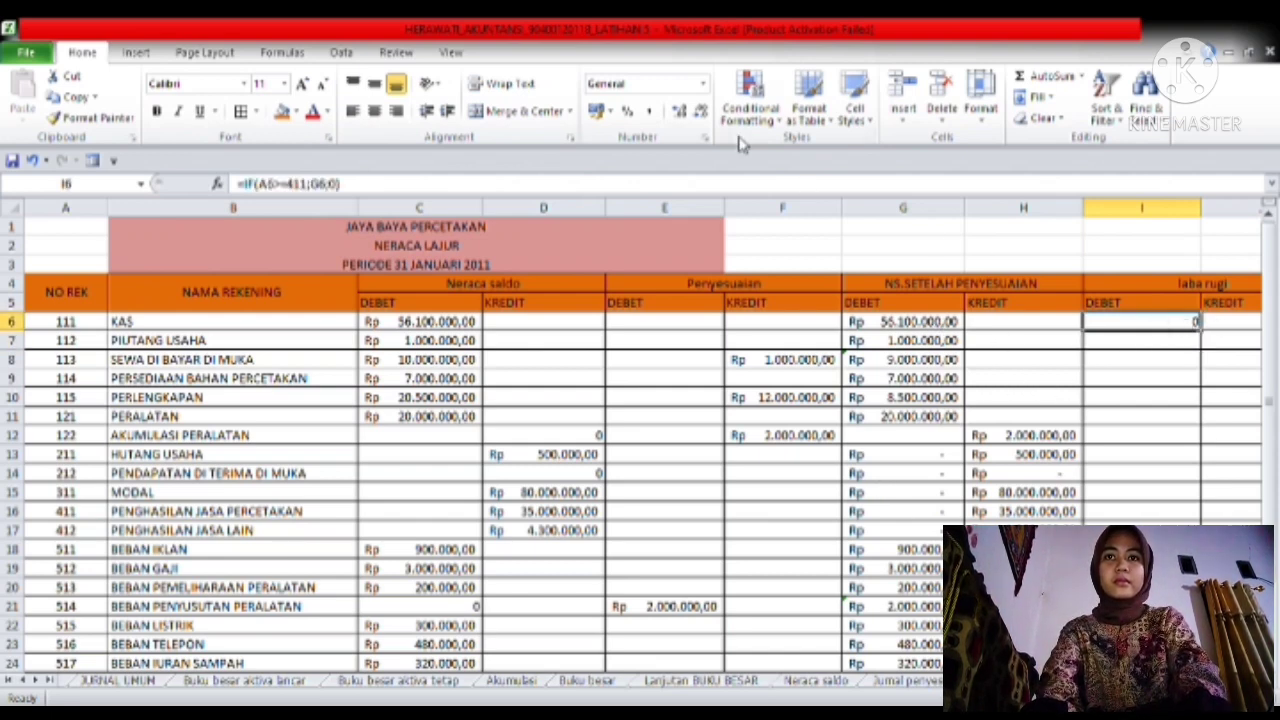
pyautogui.click(597, 112)
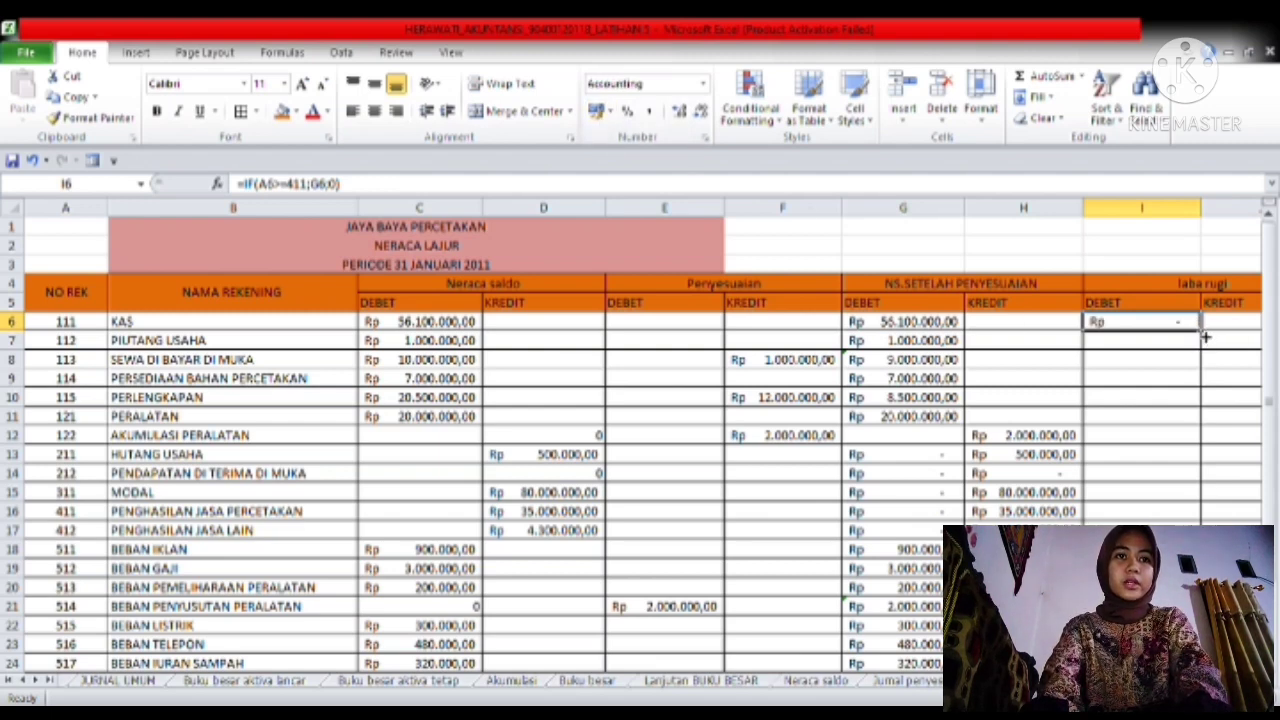
pyautogui.moveTo(1206, 338); pyautogui.dragTo(1188, 636)
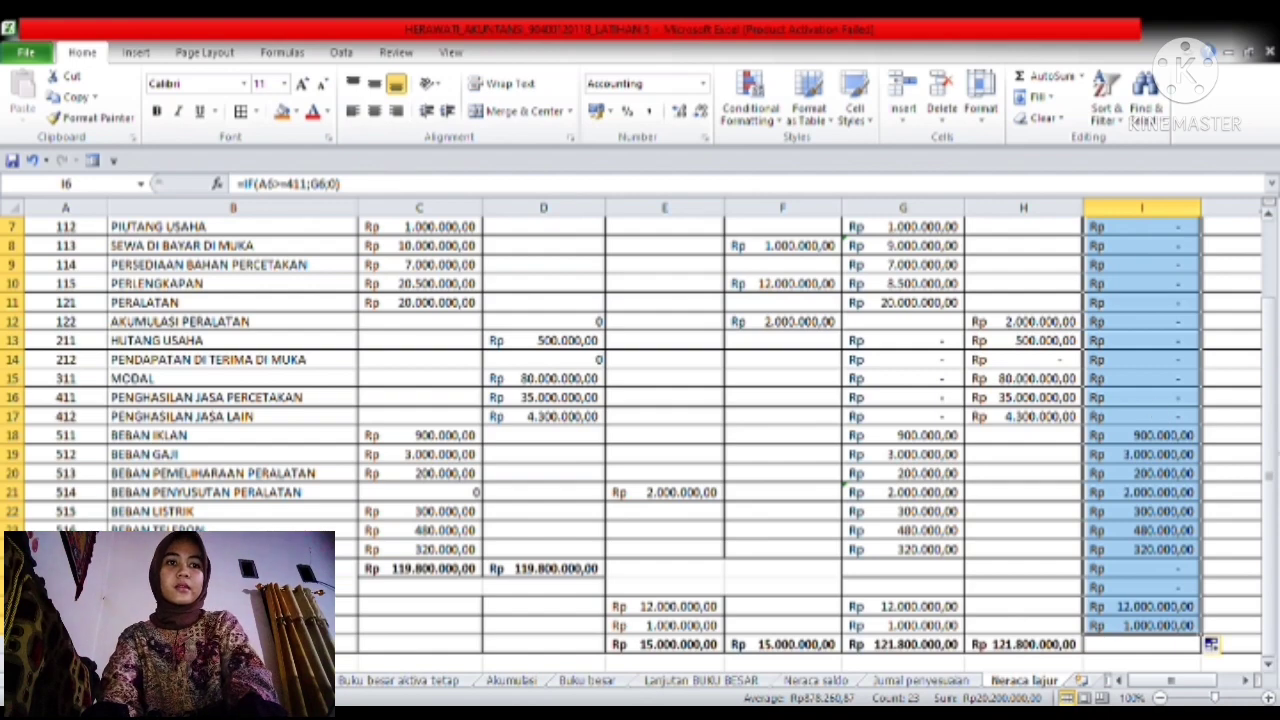
# - Start an IF formula in J6, the laba rugi credit cell for KAS
pyautogui.scroll(1, 1272, 466)
pyautogui.scroll(2, 1272, 466)
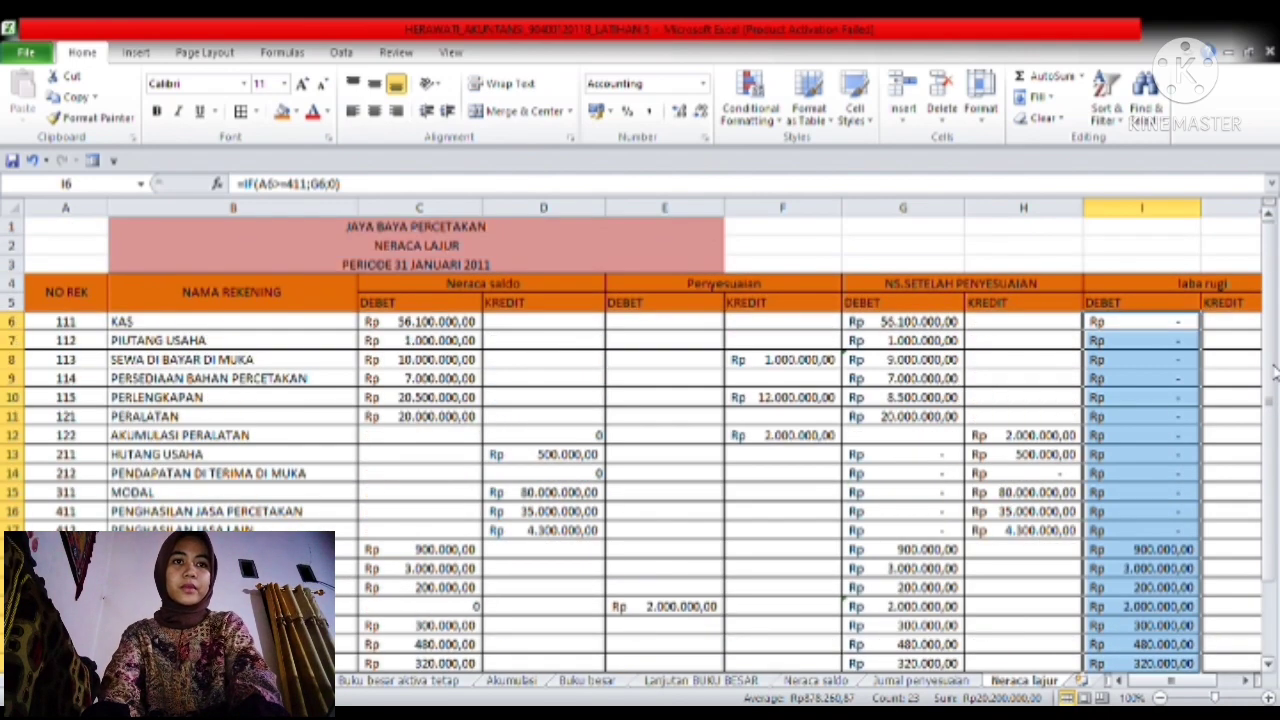
pyautogui.click(1222, 388)
pyautogui.press('Right')
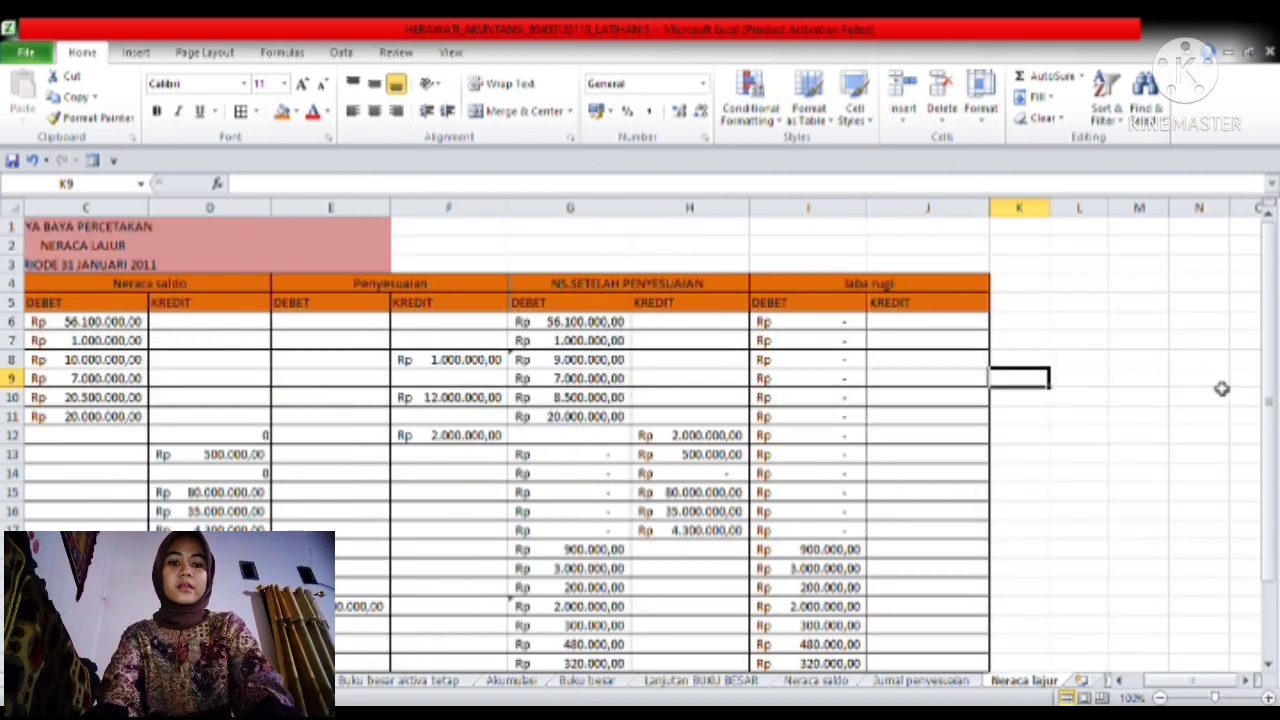
pyautogui.click(940, 330)
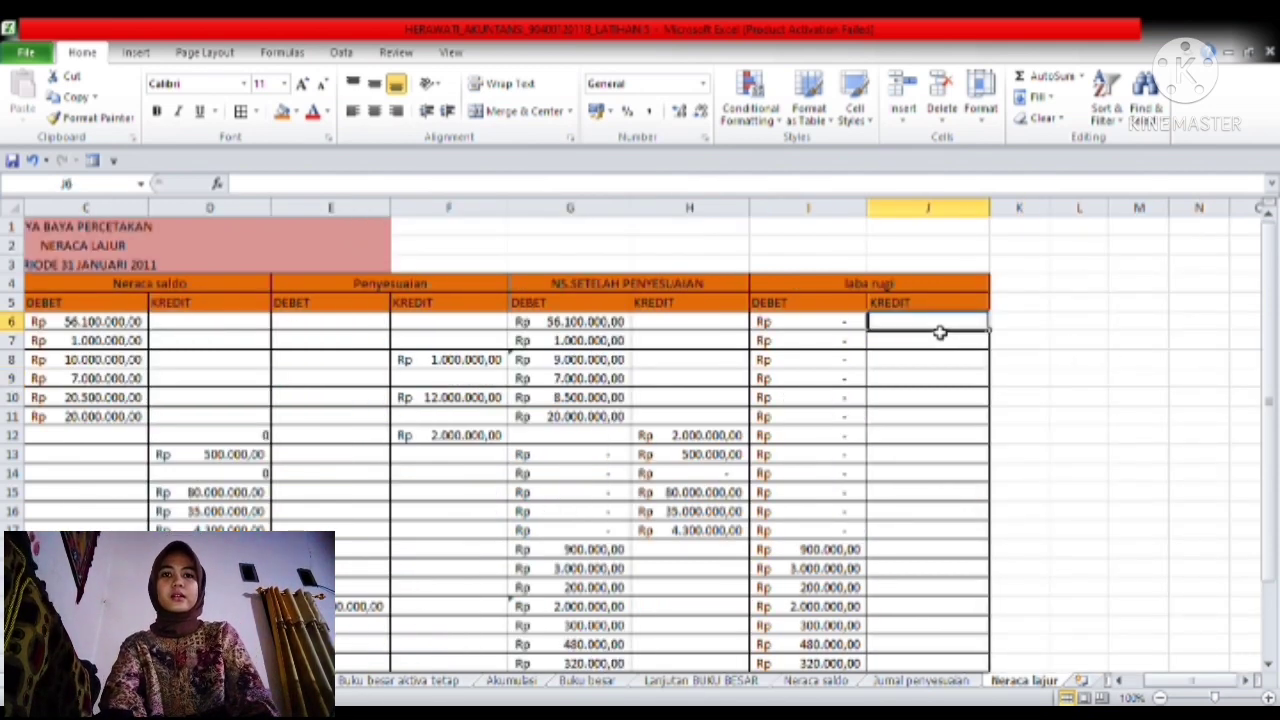
pyautogui.write('=')
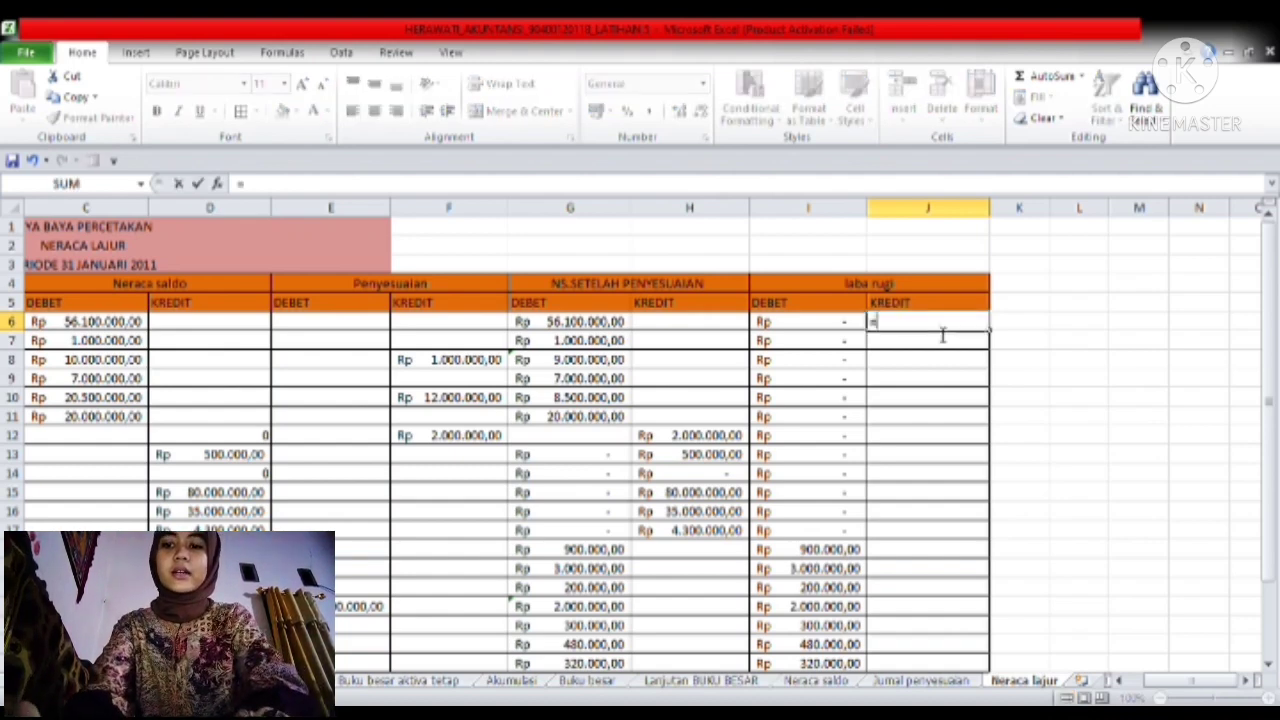
pyautogui.write('if')
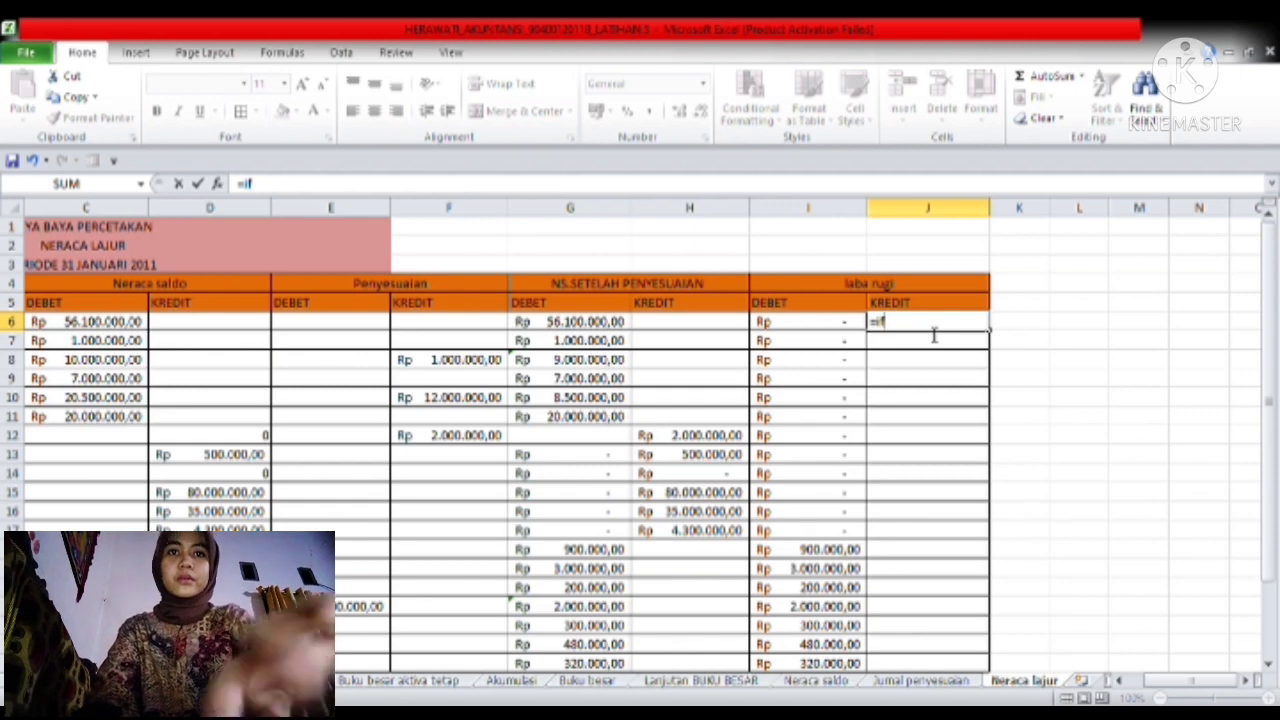
pyautogui.write('(')
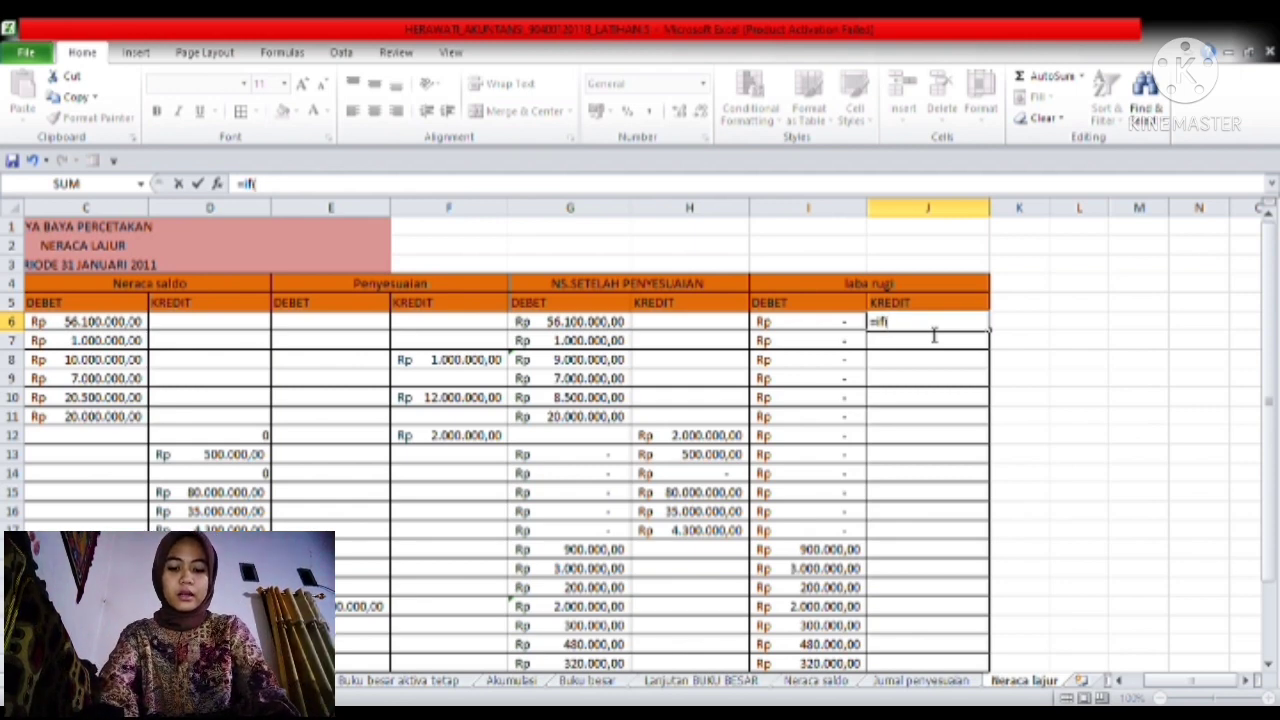
# - Reference A6, the account number of KAS, as the tested value in J6's IF formula
pyautogui.click(58, 297)
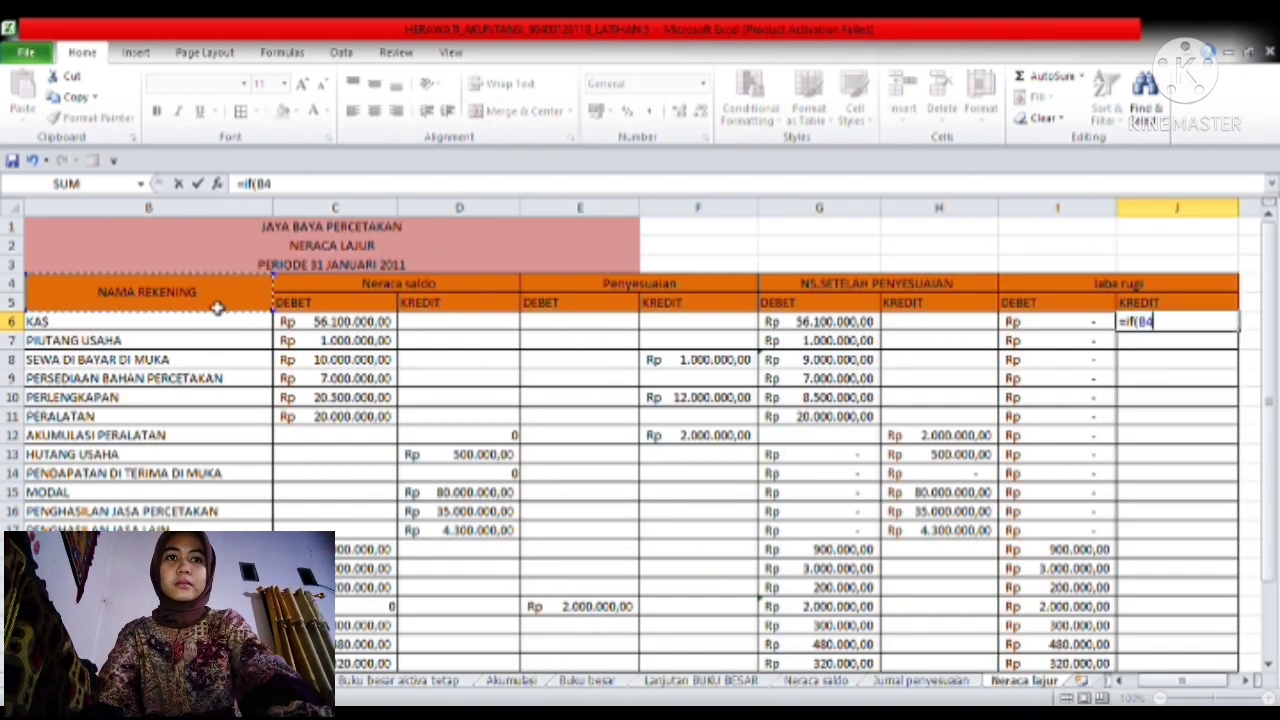
pyautogui.press('BackSpace')
pyautogui.press('BackSpace')
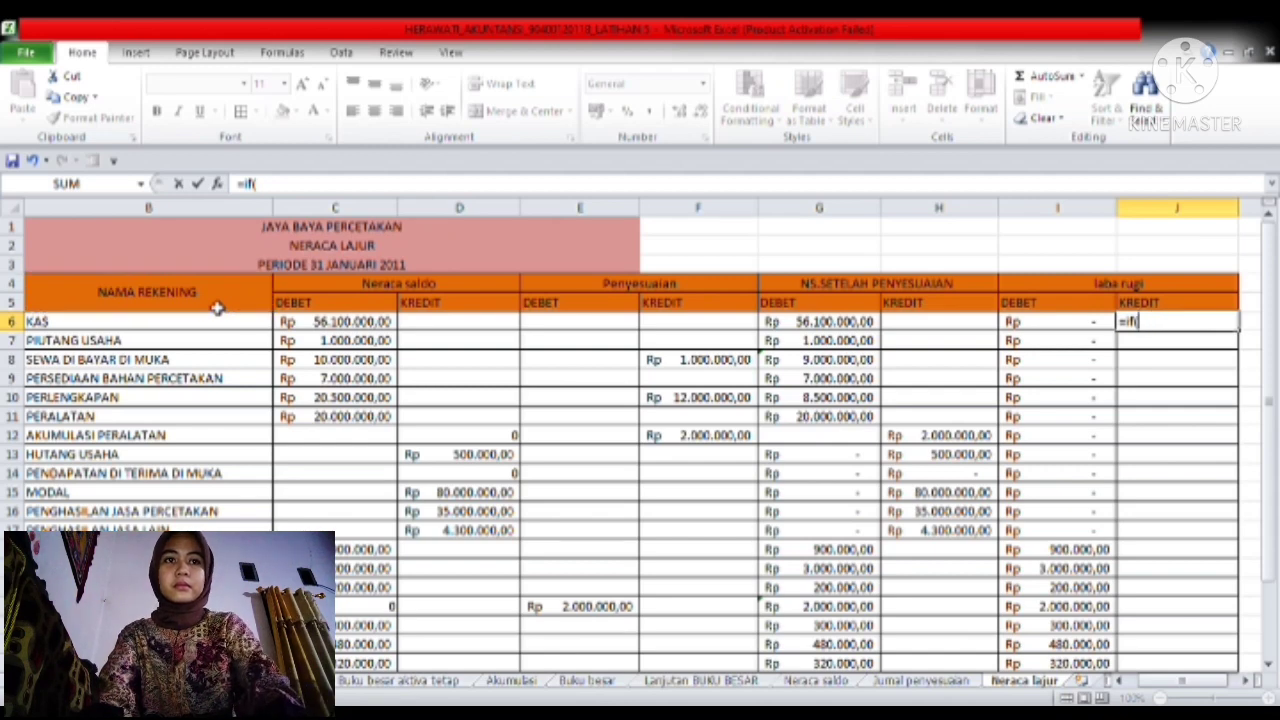
pyautogui.press('Up')
pyautogui.press('Up')
pyautogui.press('Left')
pyautogui.press('Left')
pyautogui.press('Left')
pyautogui.press('Left')
pyautogui.press('Left')
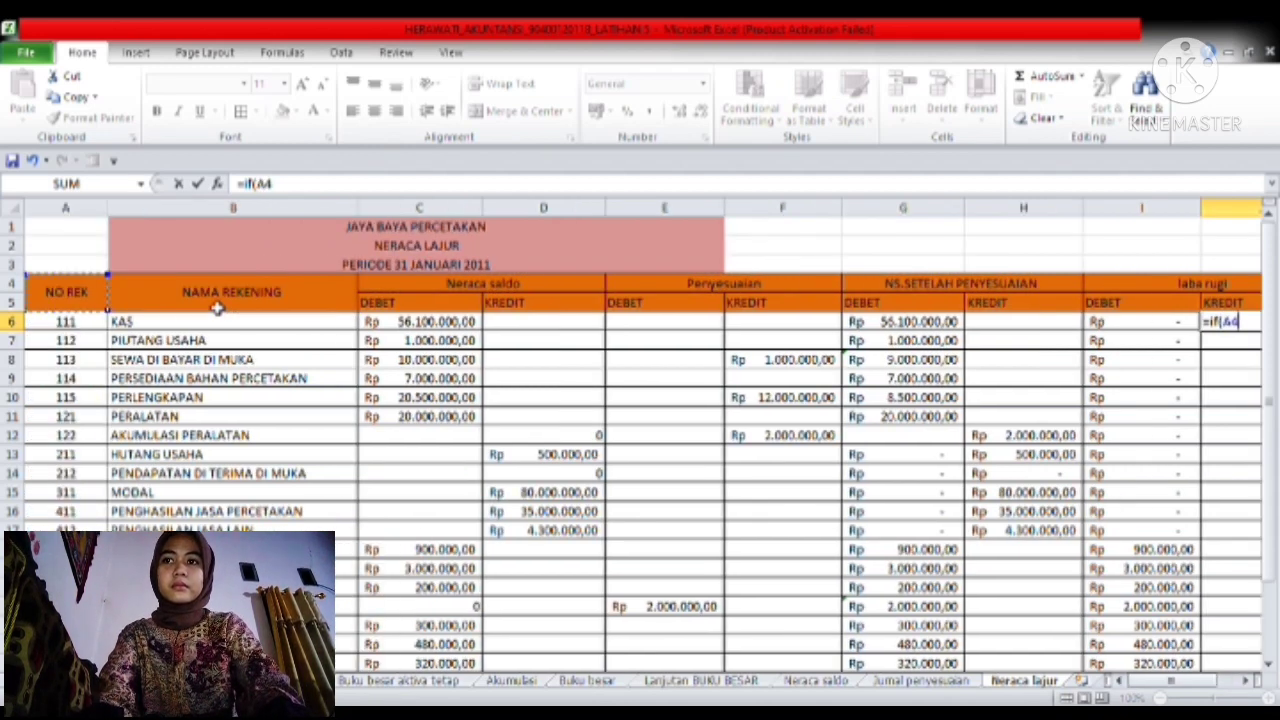
pyautogui.click(93, 324)
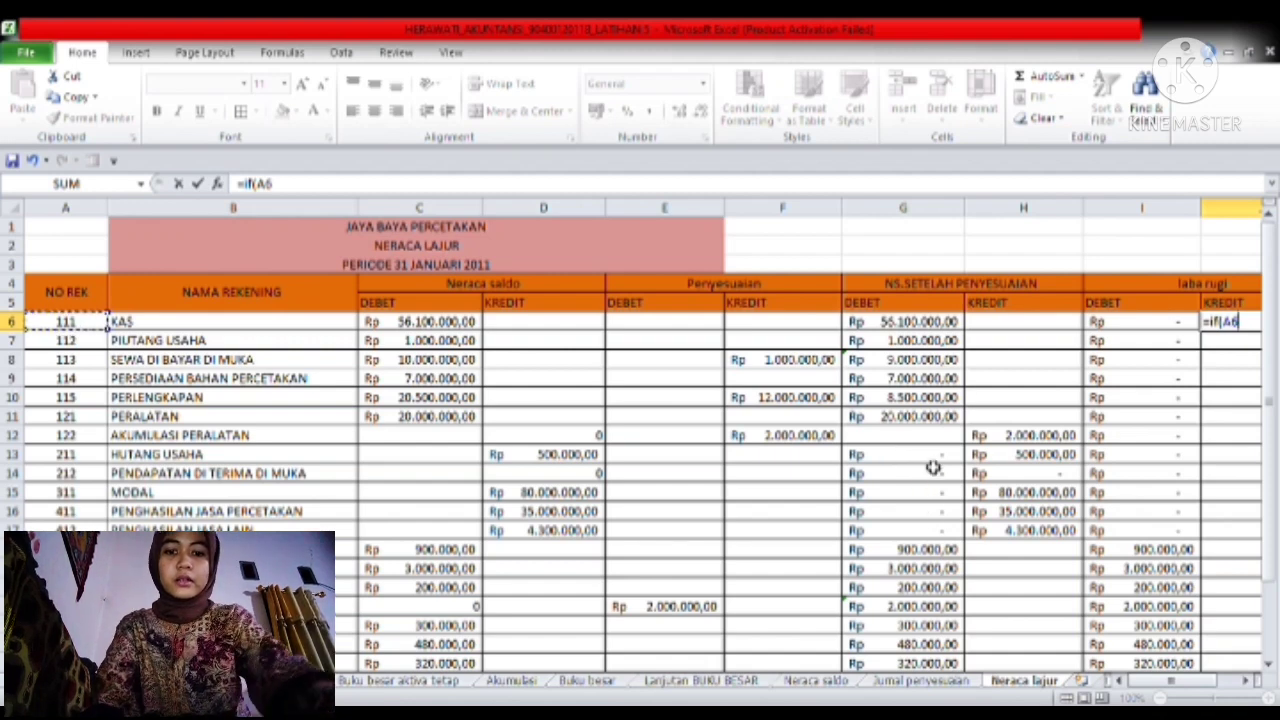
# - Complete the IF formula in J6 so it reads =IF(A6>=411;H6;0)
pyautogui.write('>')
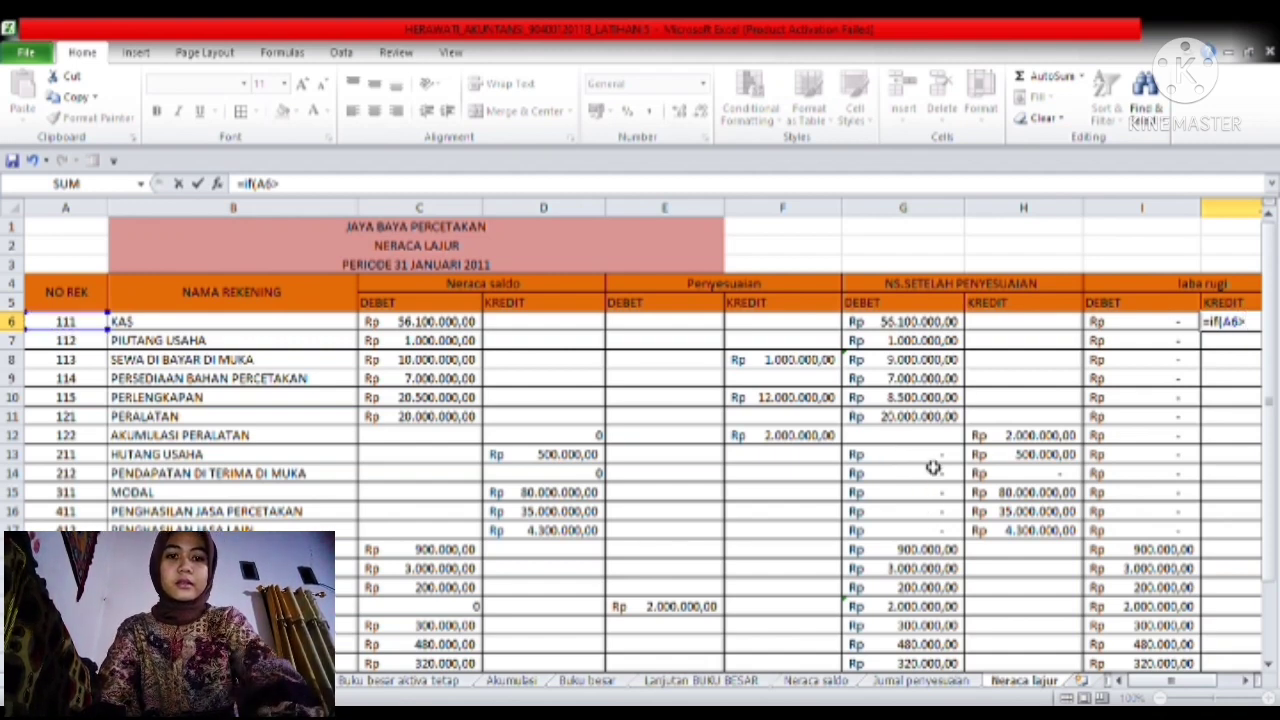
pyautogui.write('=411')
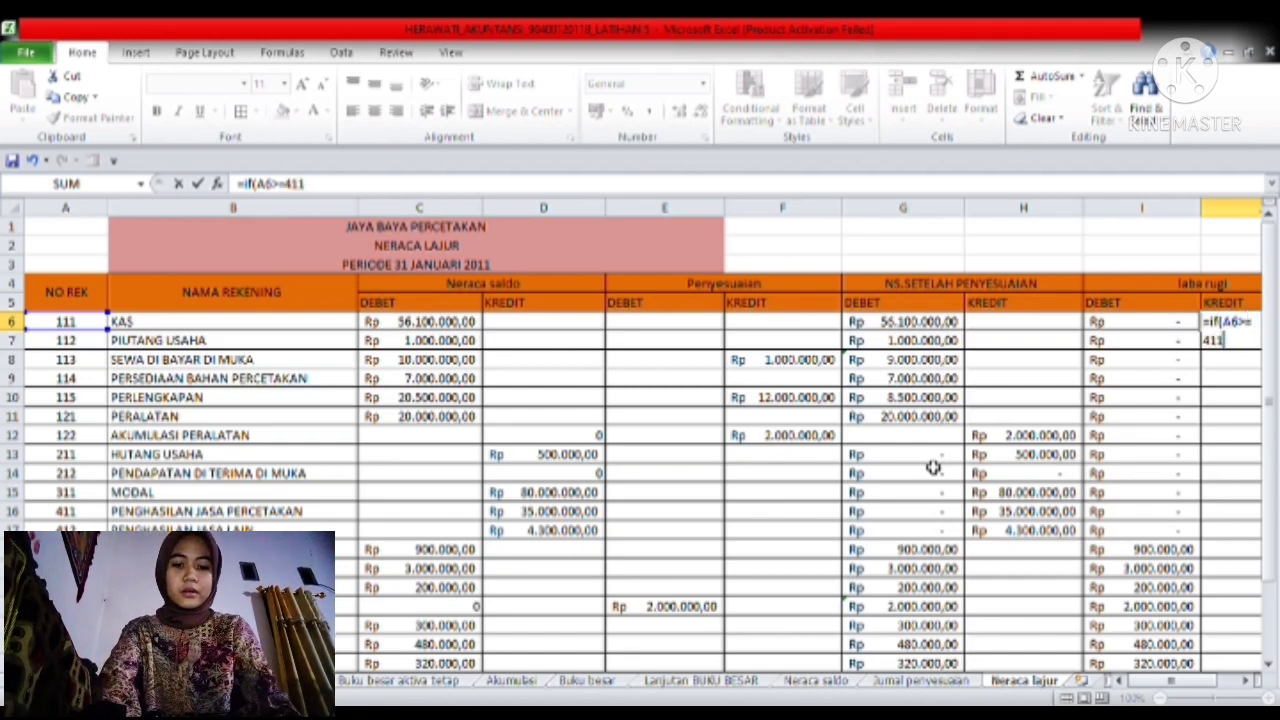
pyautogui.write(';')
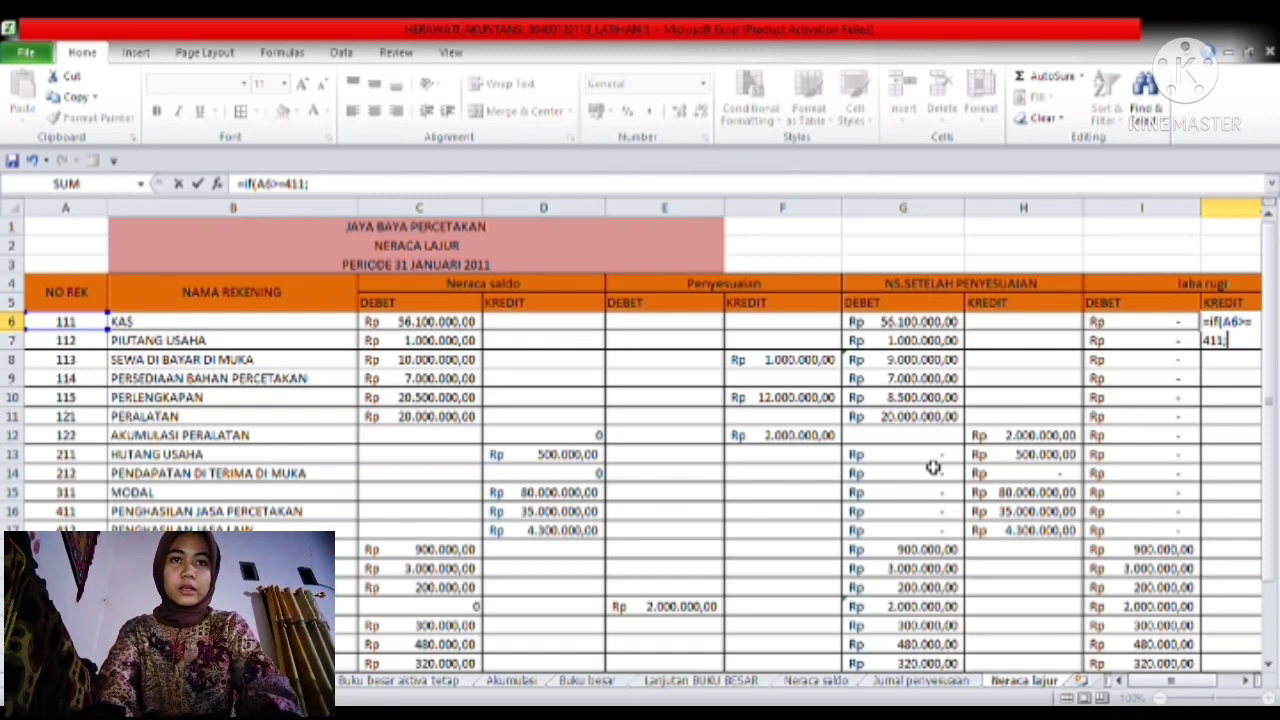
pyautogui.click(1010, 326)
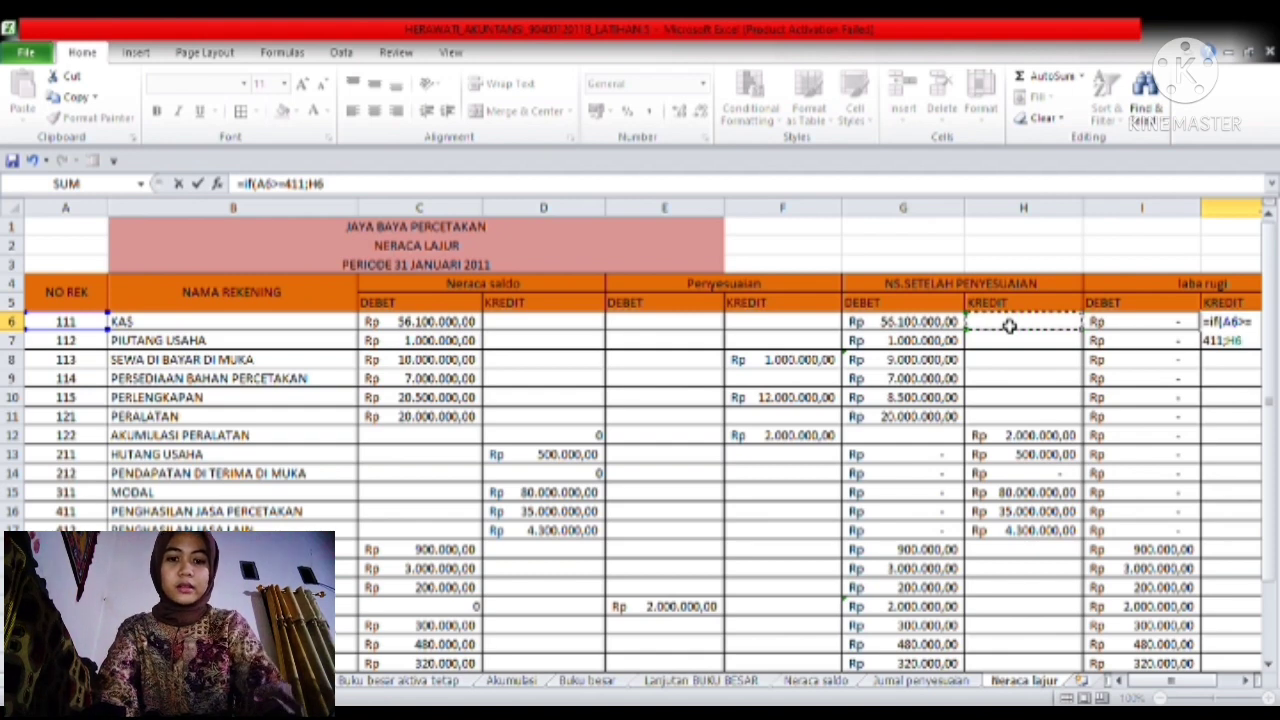
pyautogui.write(';0)')
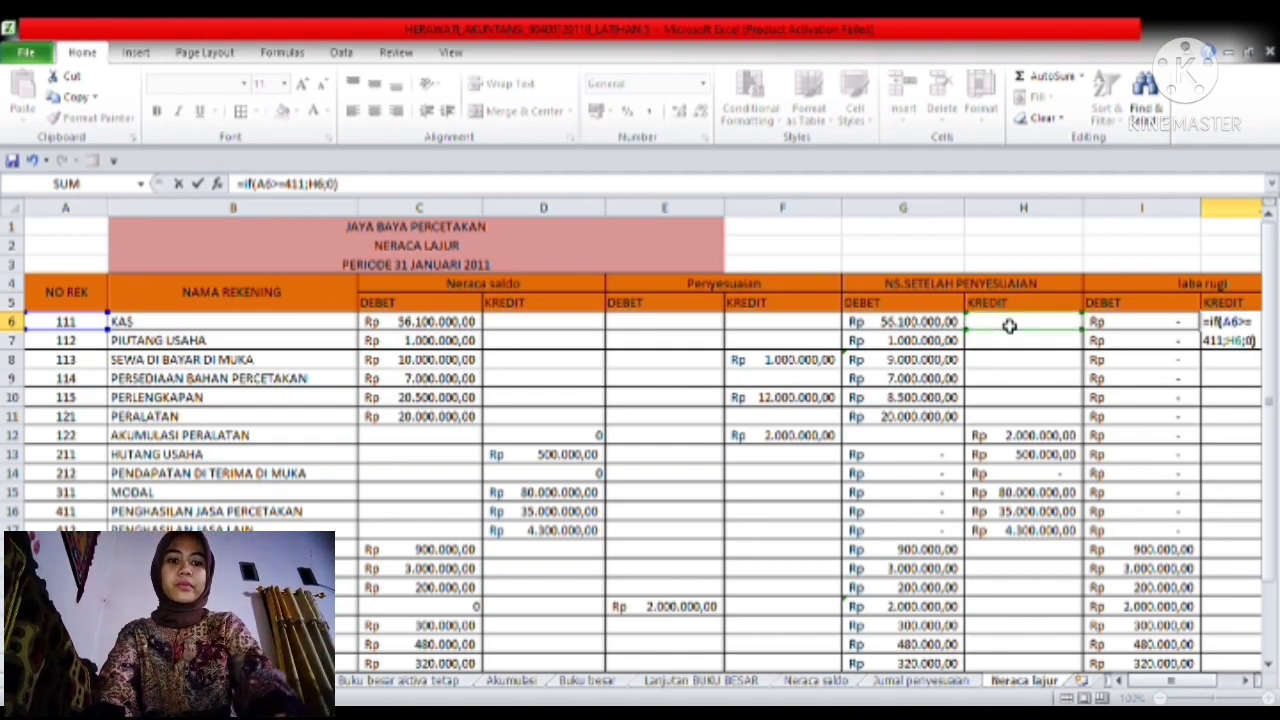
pyautogui.press('Return')
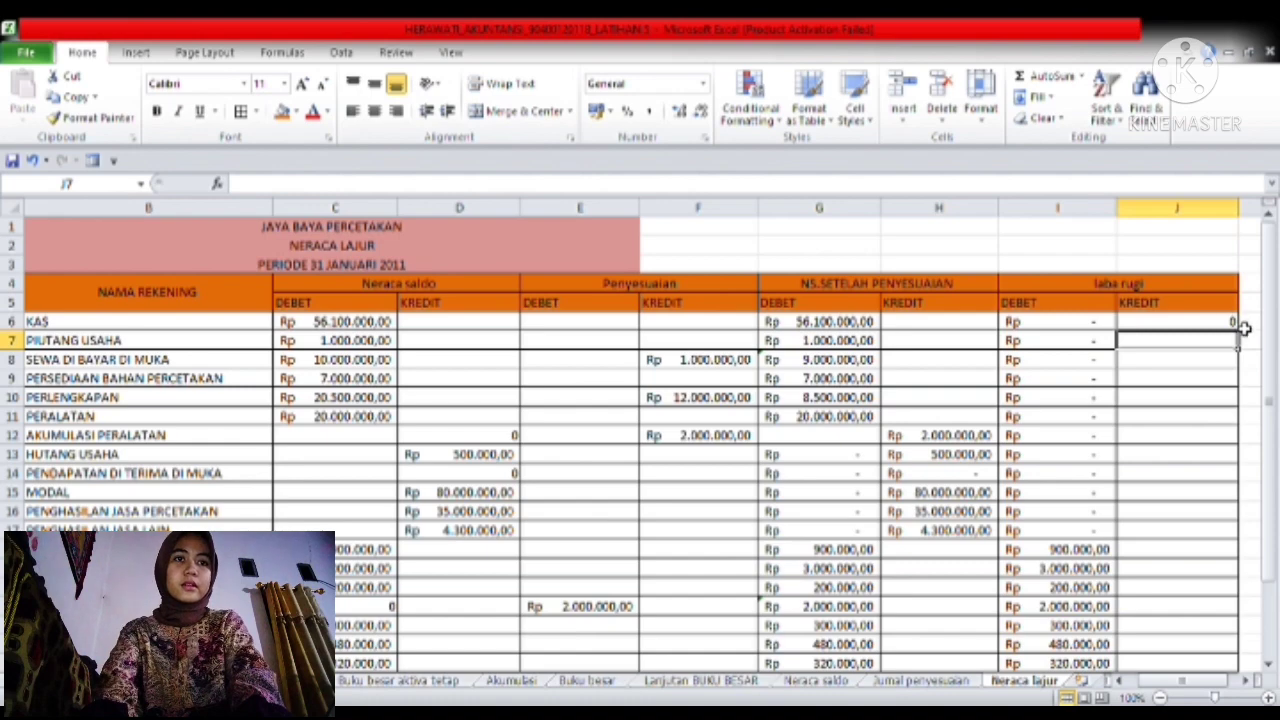
# - Fill J6's formula down through J28 and apply the Rp accounting format to the filled range
pyautogui.press('Up')
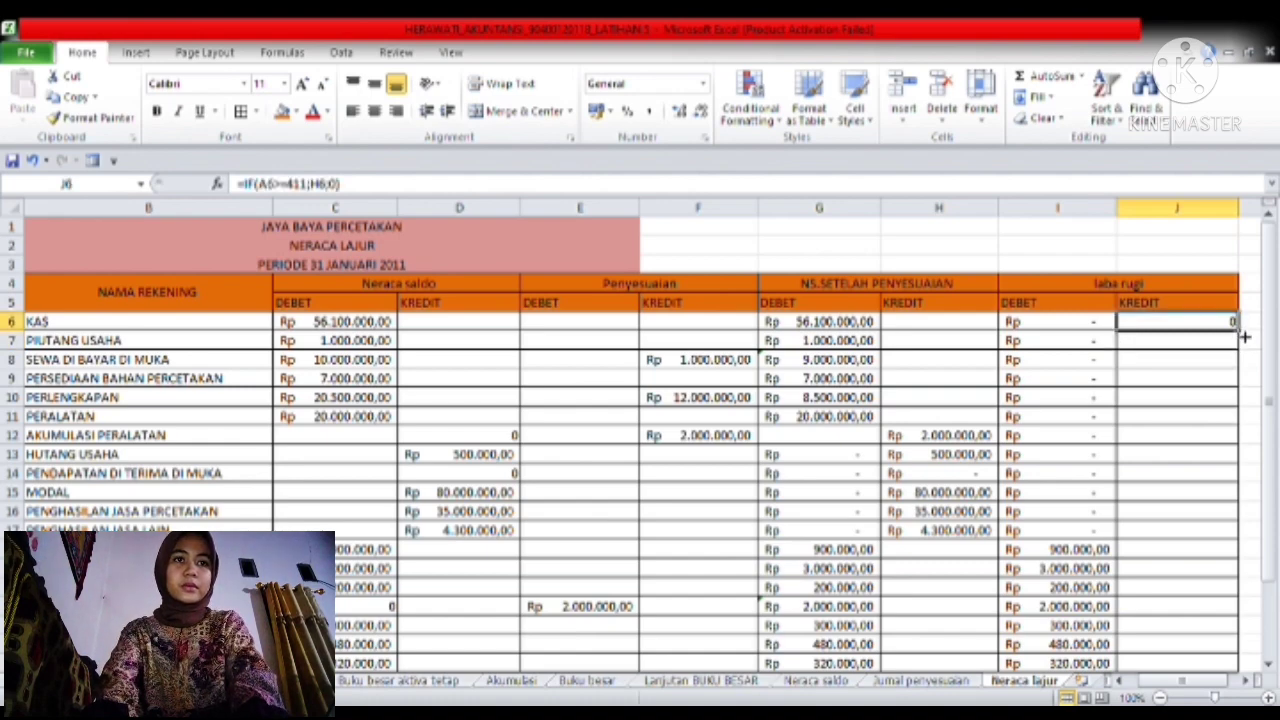
pyautogui.moveTo(1245, 338); pyautogui.dragTo(1218, 538)
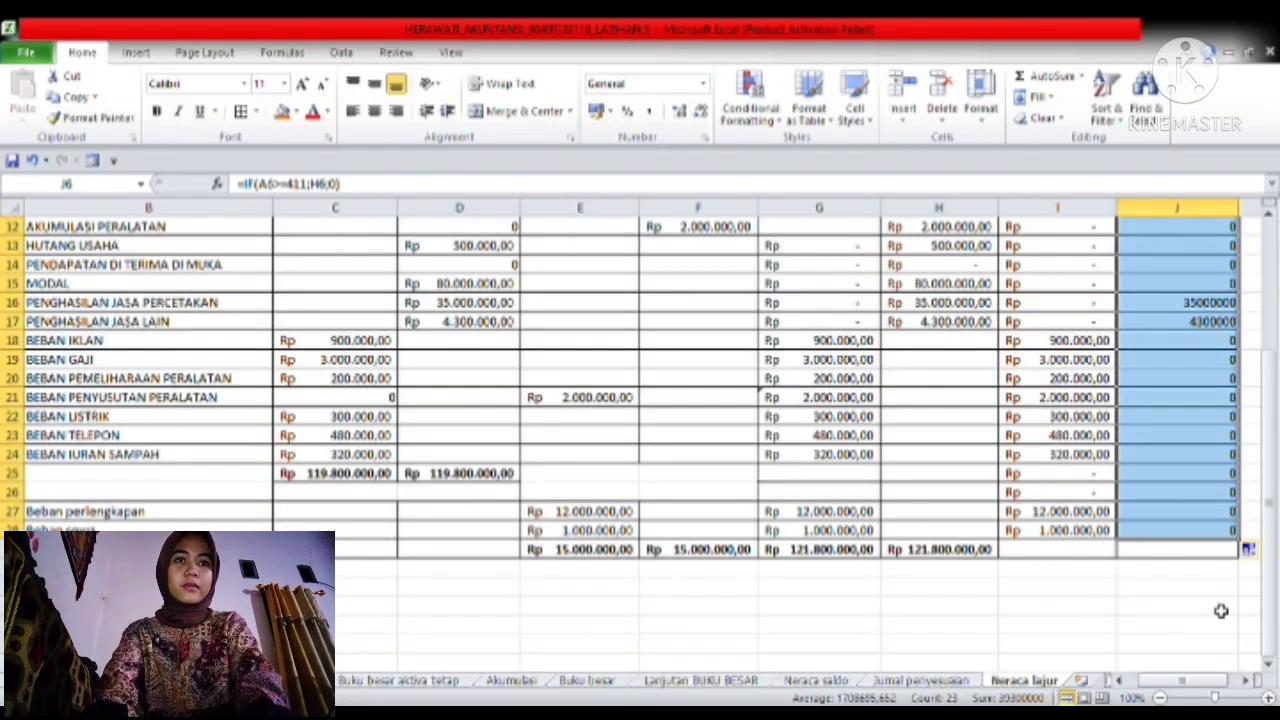
pyautogui.click(622, 116)
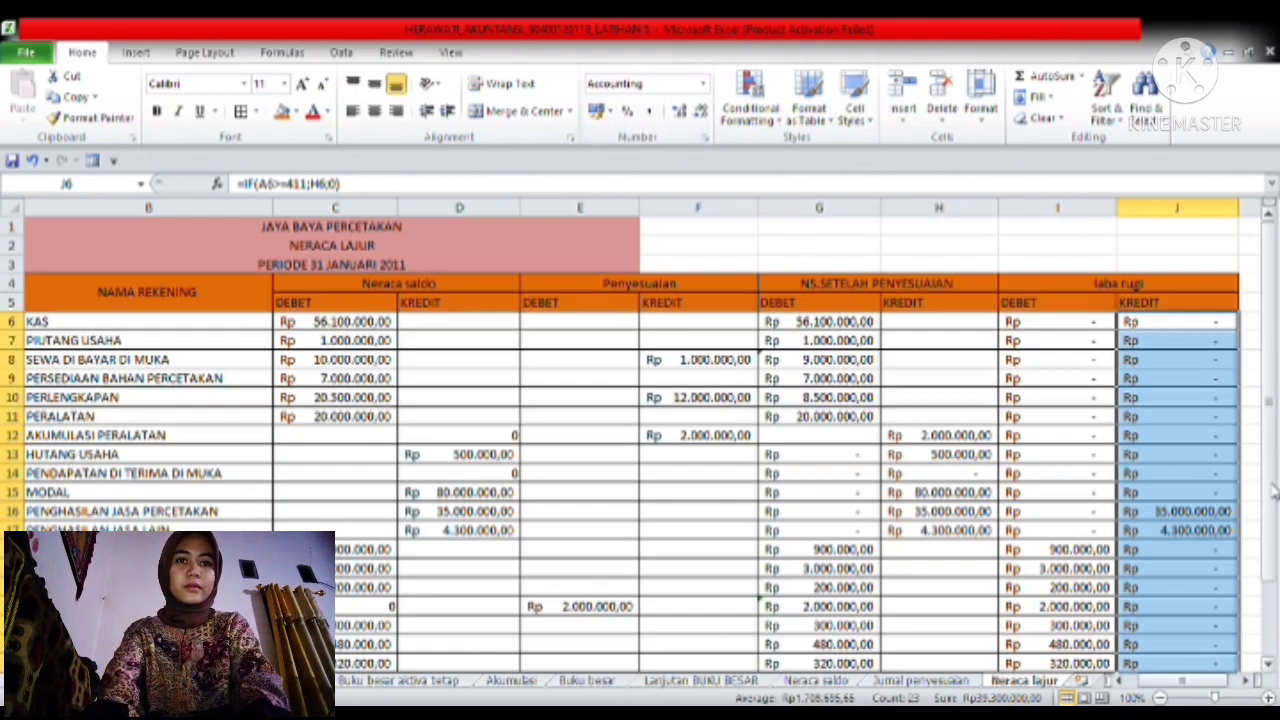
# - Total the laba rugi debit column in I29 with =SUM(I6:I28)
pyautogui.moveTo(1271, 493); pyautogui.dragTo(1272, 562)
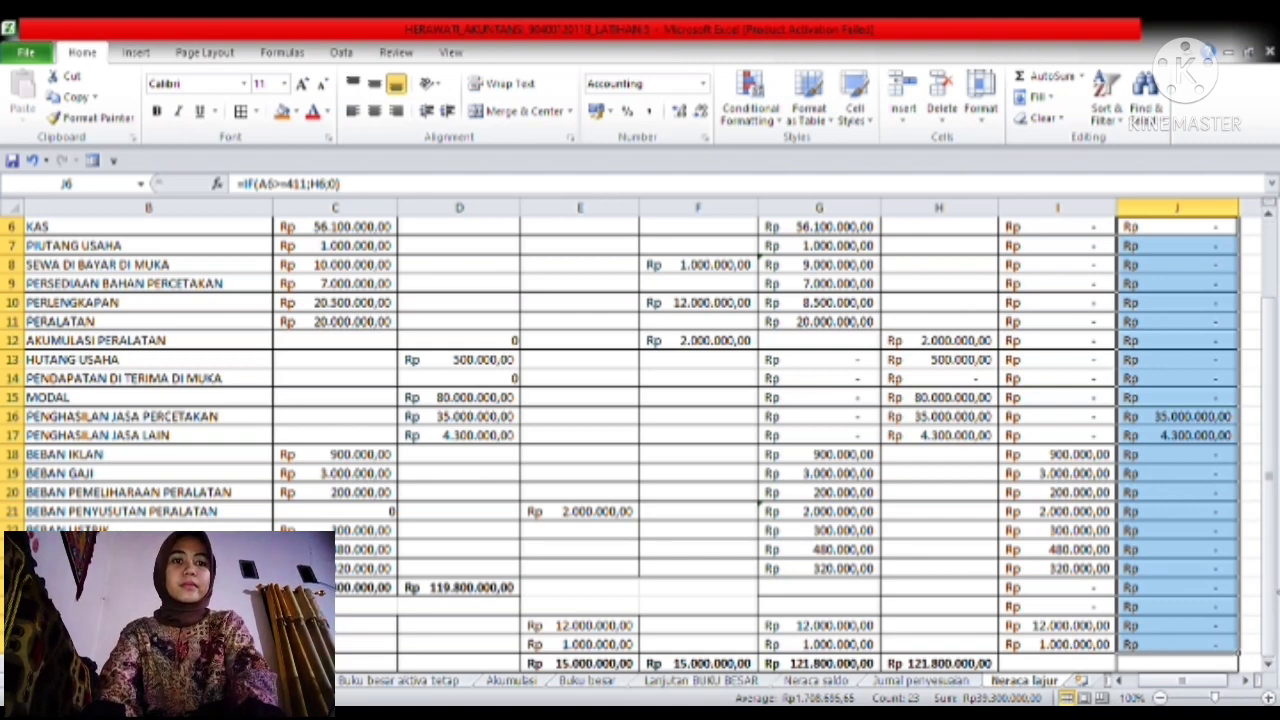
pyautogui.scroll(1, 1276, 604)
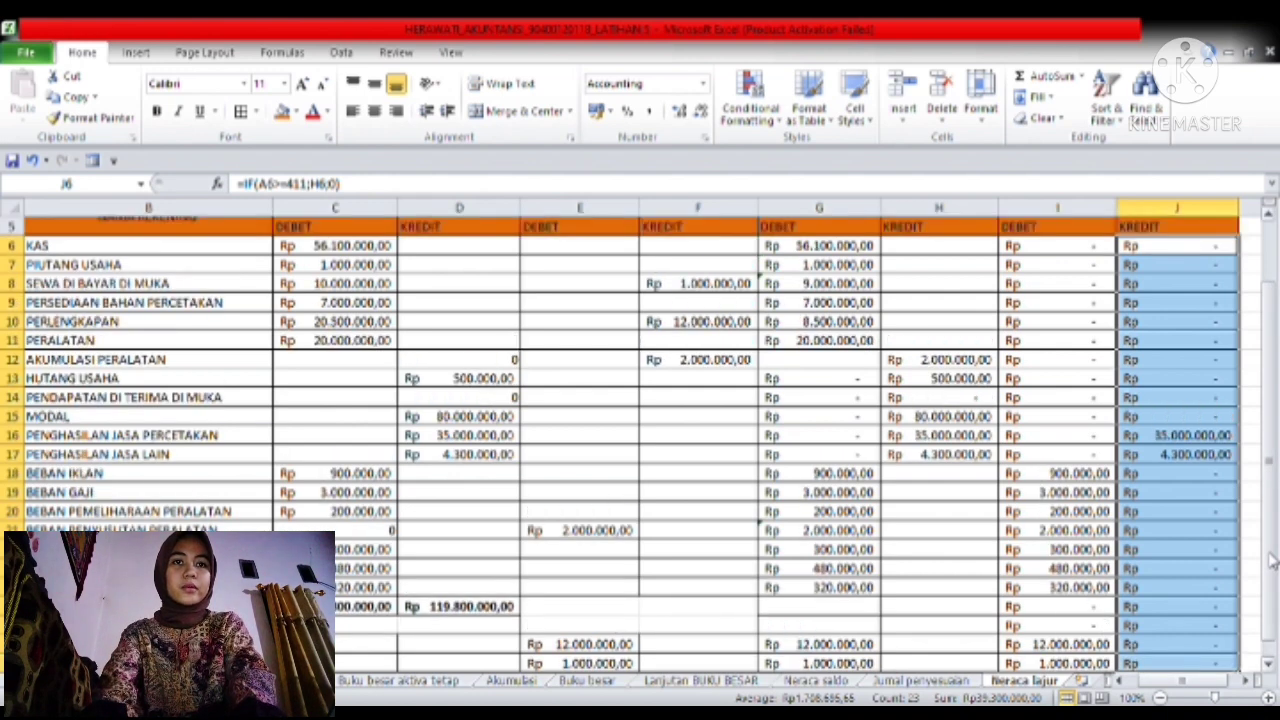
pyautogui.scroll(-1, 1276, 604)
pyautogui.click(1028, 663)
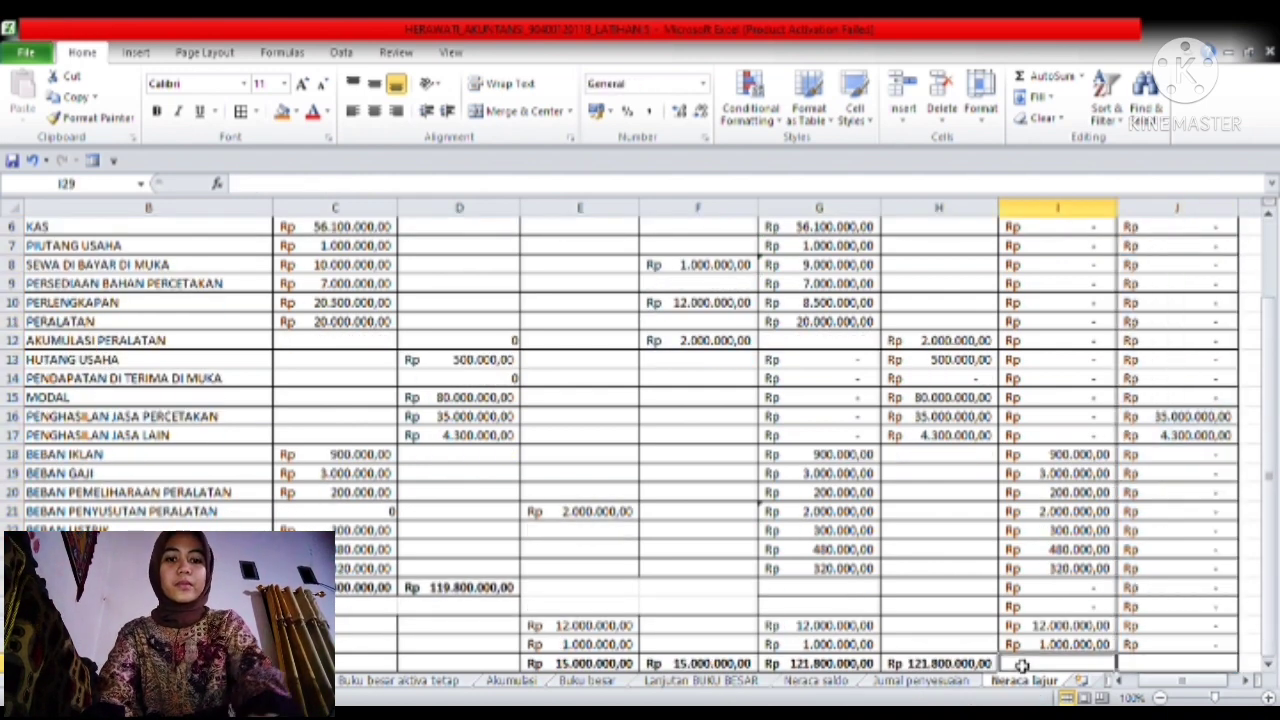
pyautogui.write('=')
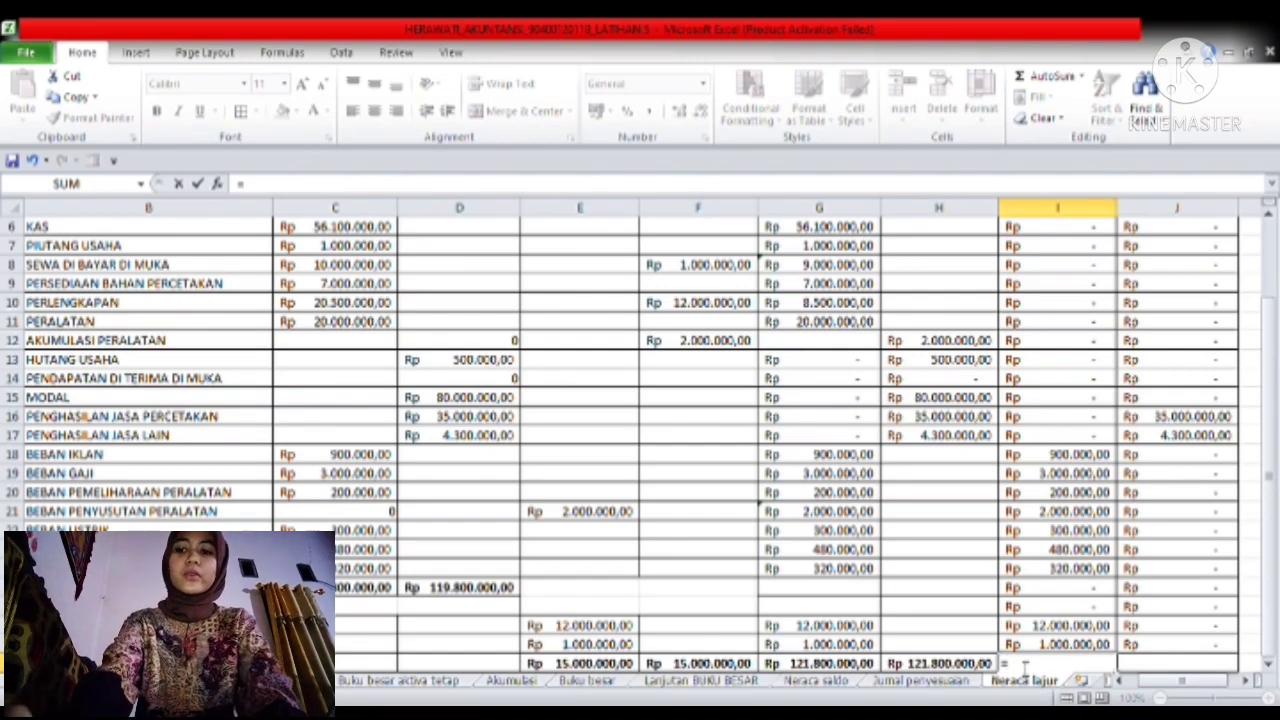
pyautogui.write('sum')
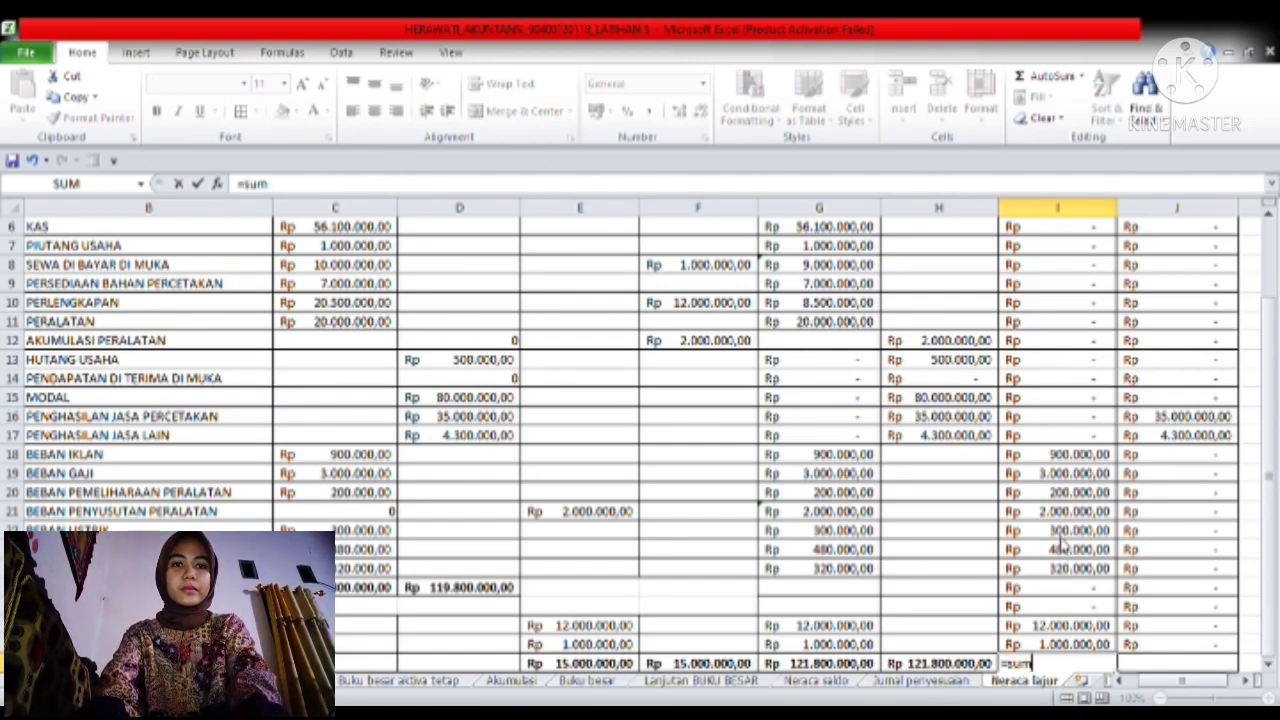
pyautogui.press('Tab')
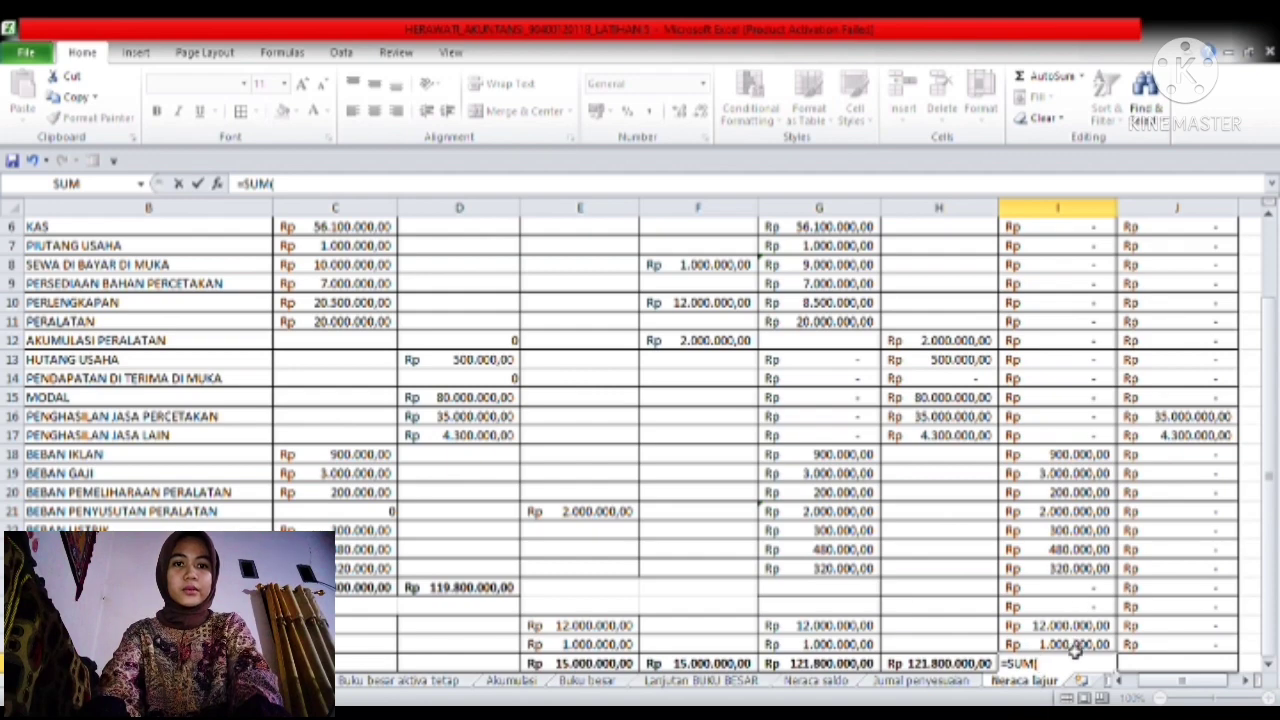
pyautogui.moveTo(1075, 650); pyautogui.dragTo(1061, 307)
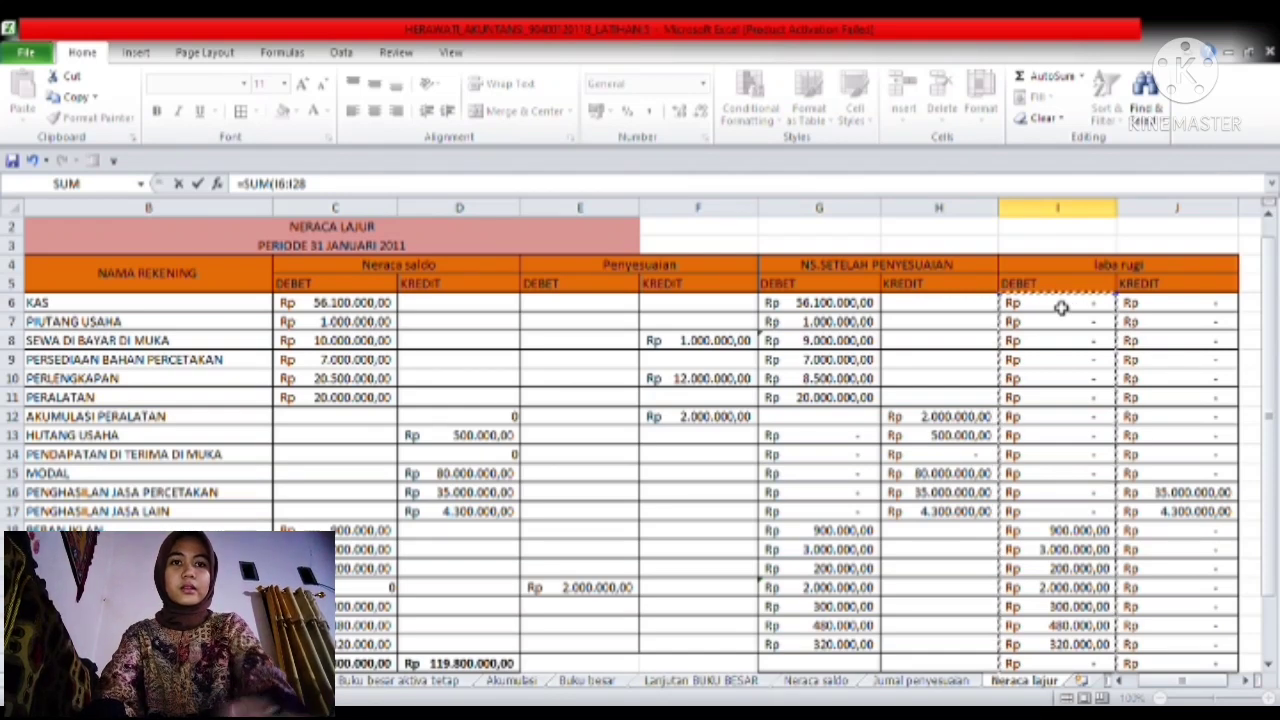
pyautogui.press('Return')
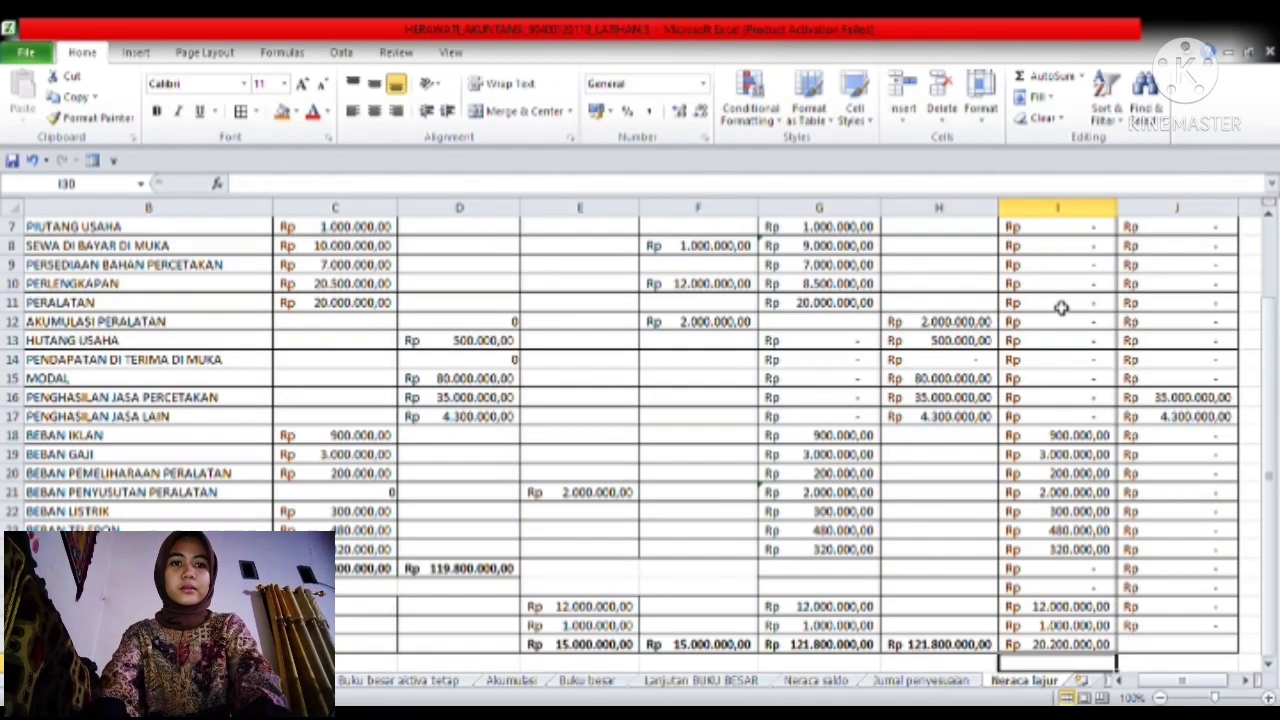
# - Copy the total formula from I29 across to J29 and make both totals bold
pyautogui.click(1100, 645)
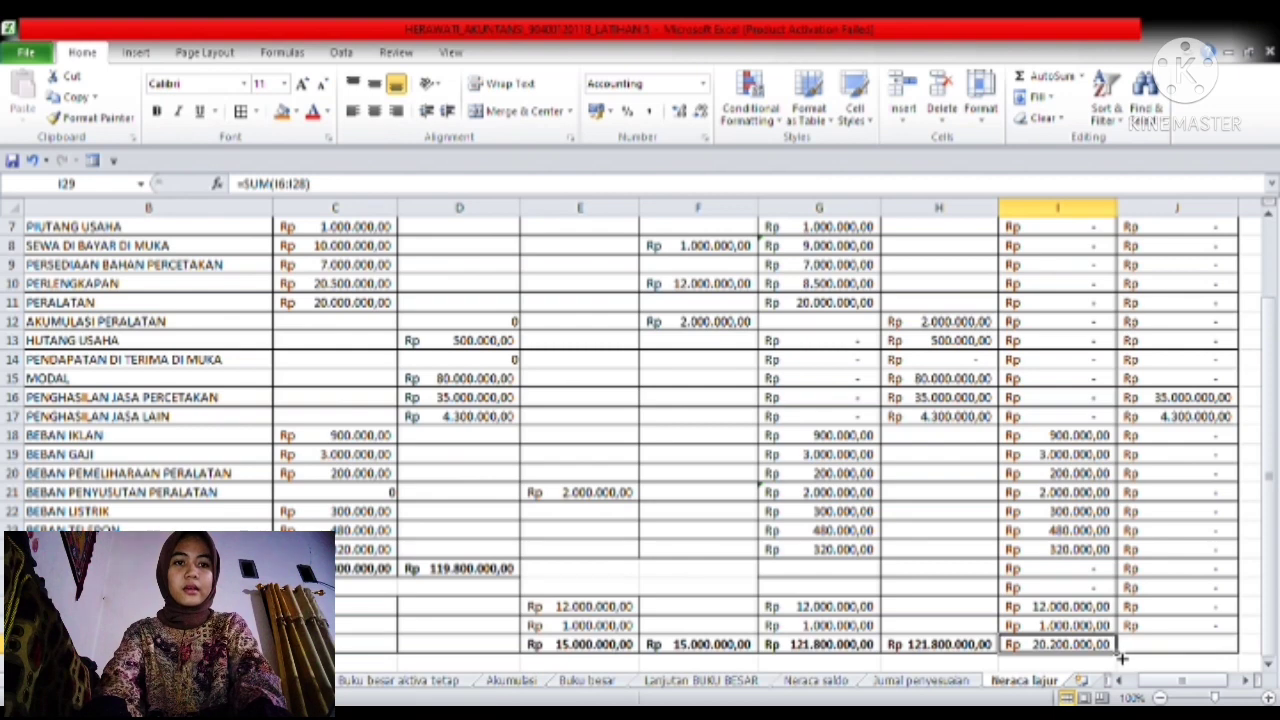
pyautogui.moveTo(1122, 658); pyautogui.dragTo(1222, 656)
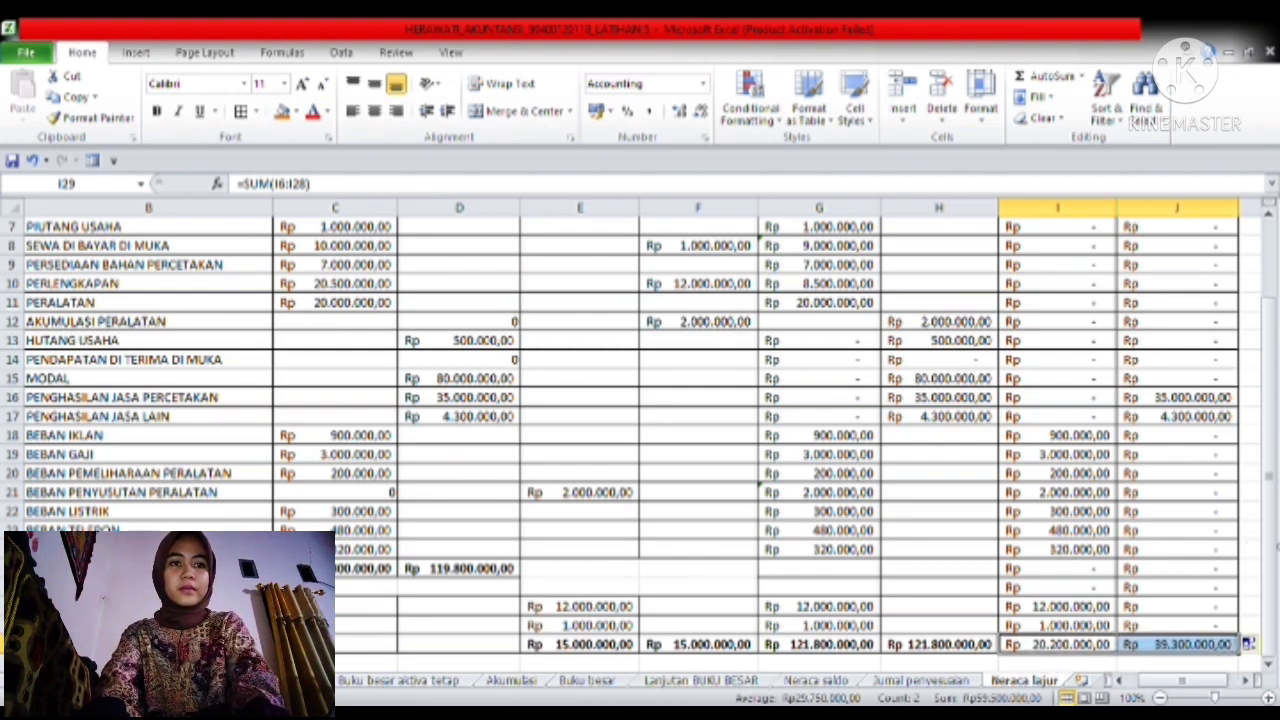
pyautogui.moveTo(1060, 645); pyautogui.dragTo(1160, 644)
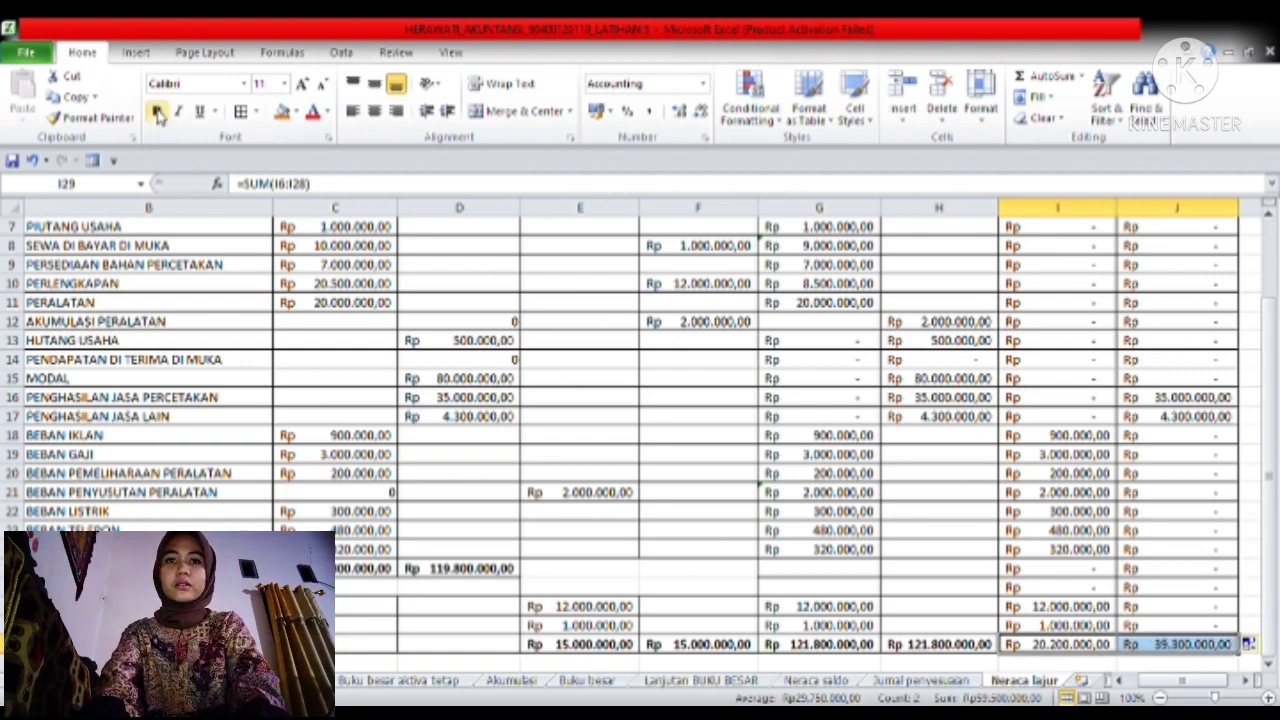
pyautogui.click(158, 114)
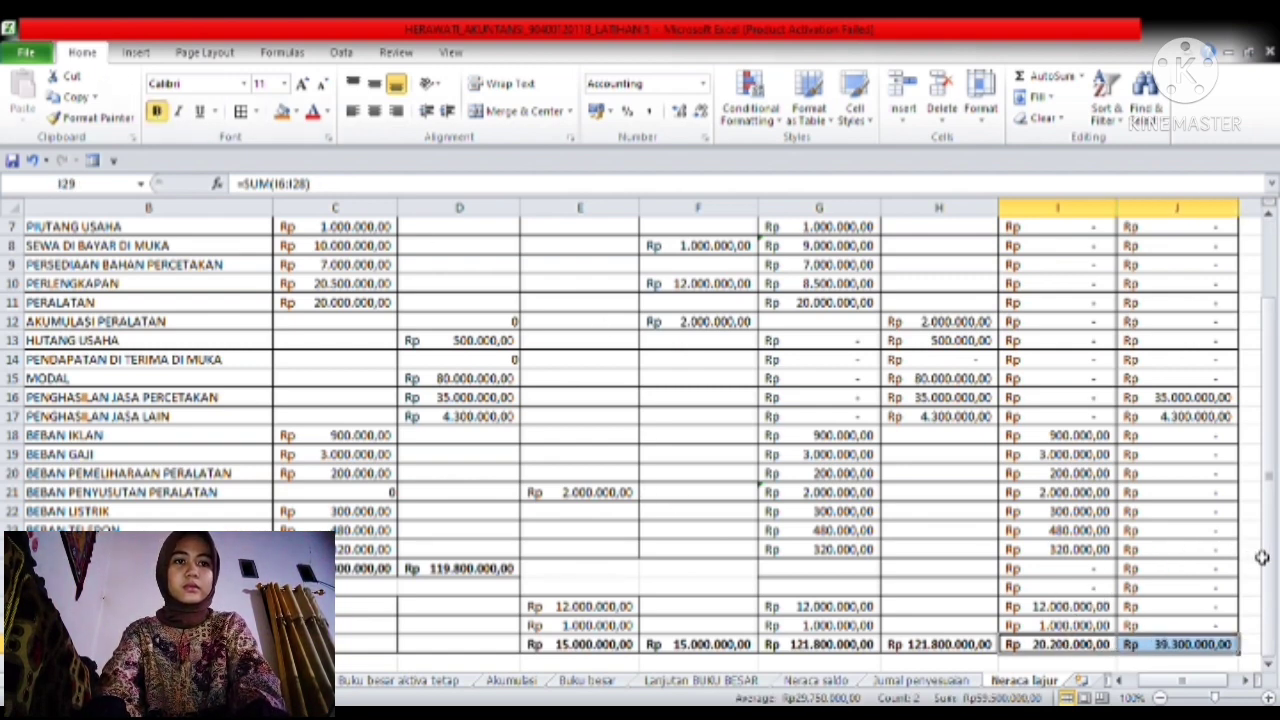
# - Enter the heading Neraca in K4, beside the laba rugi heading
pyautogui.scroll(2, 1262, 557)
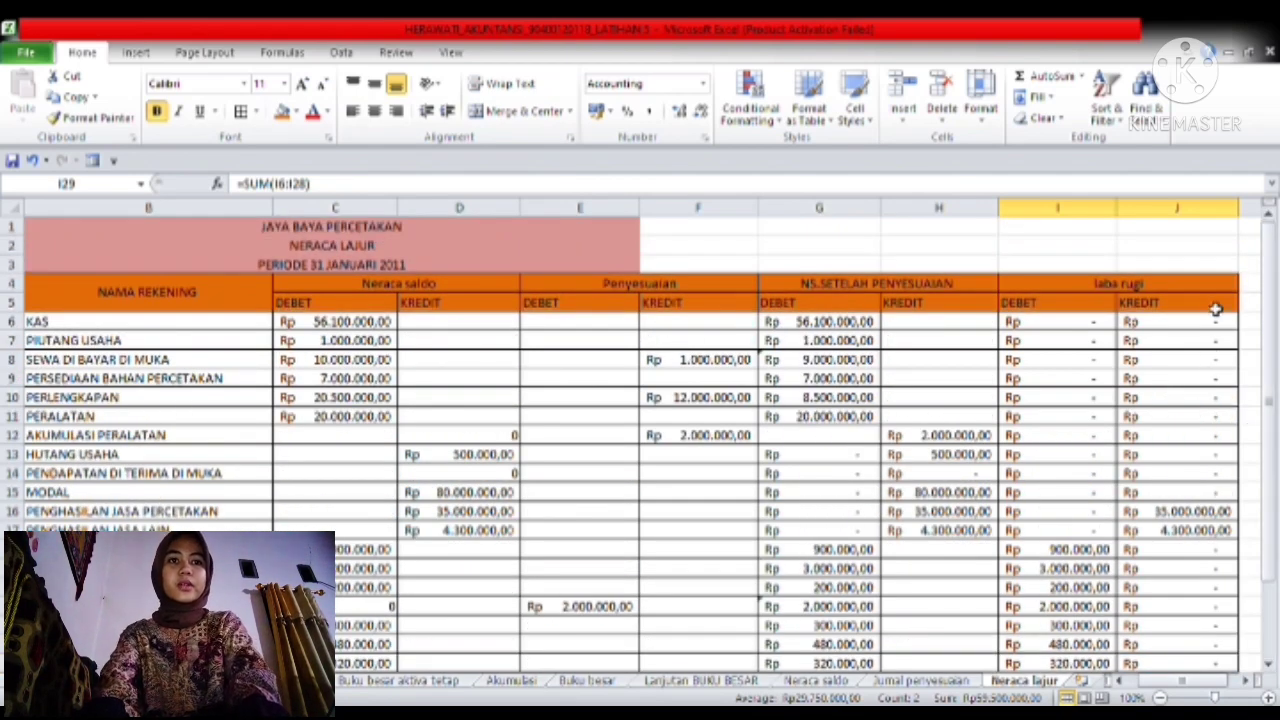
pyautogui.click(1216, 309)
pyautogui.press('Right')
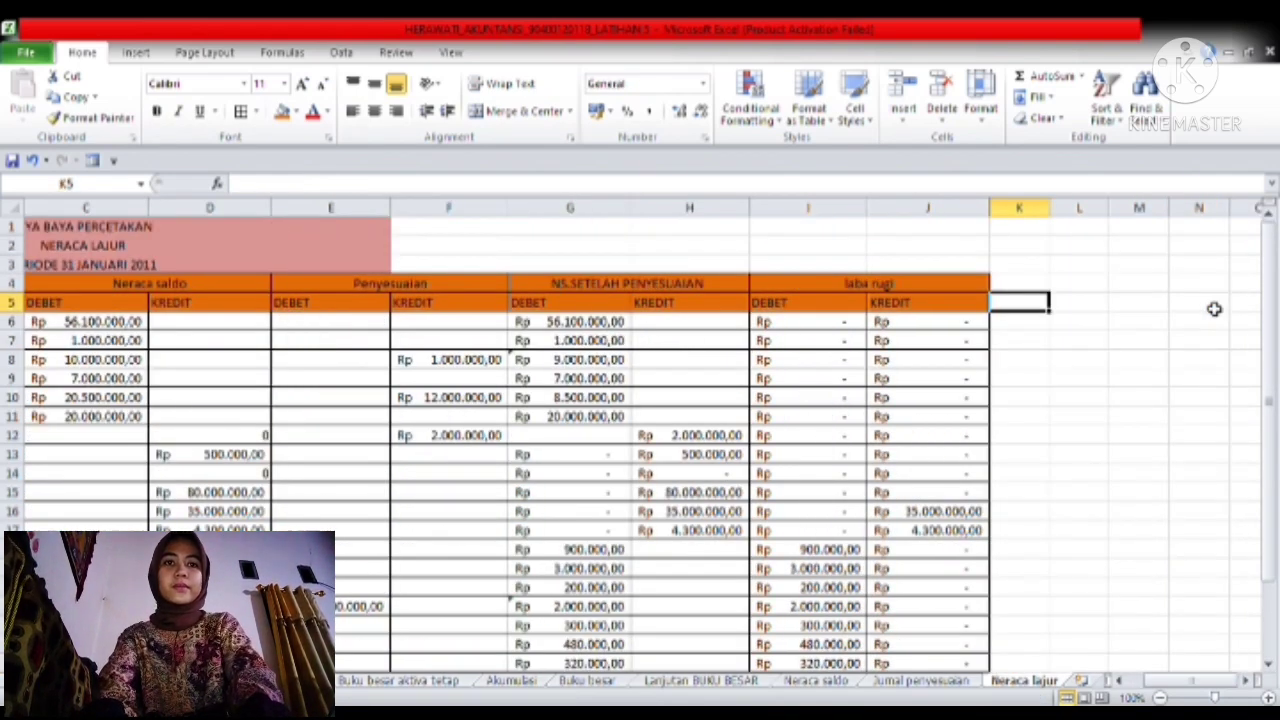
pyautogui.click(1004, 289)
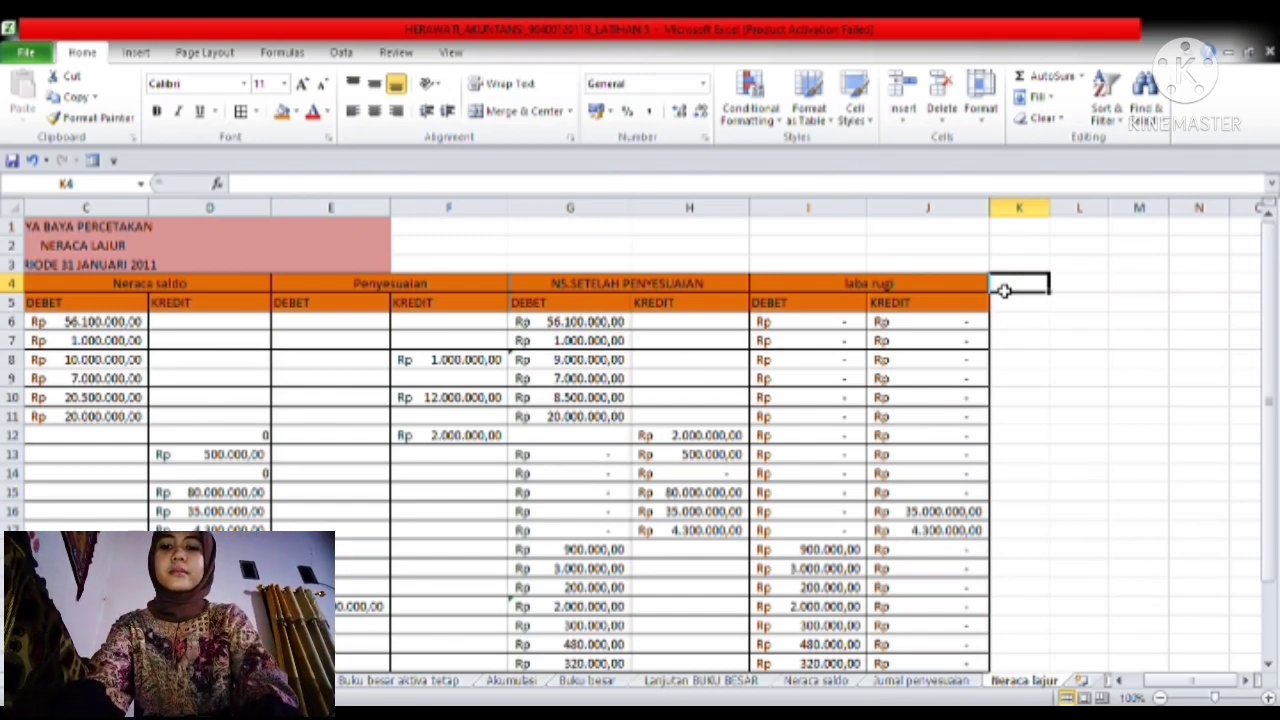
pyautogui.write('Neraca')
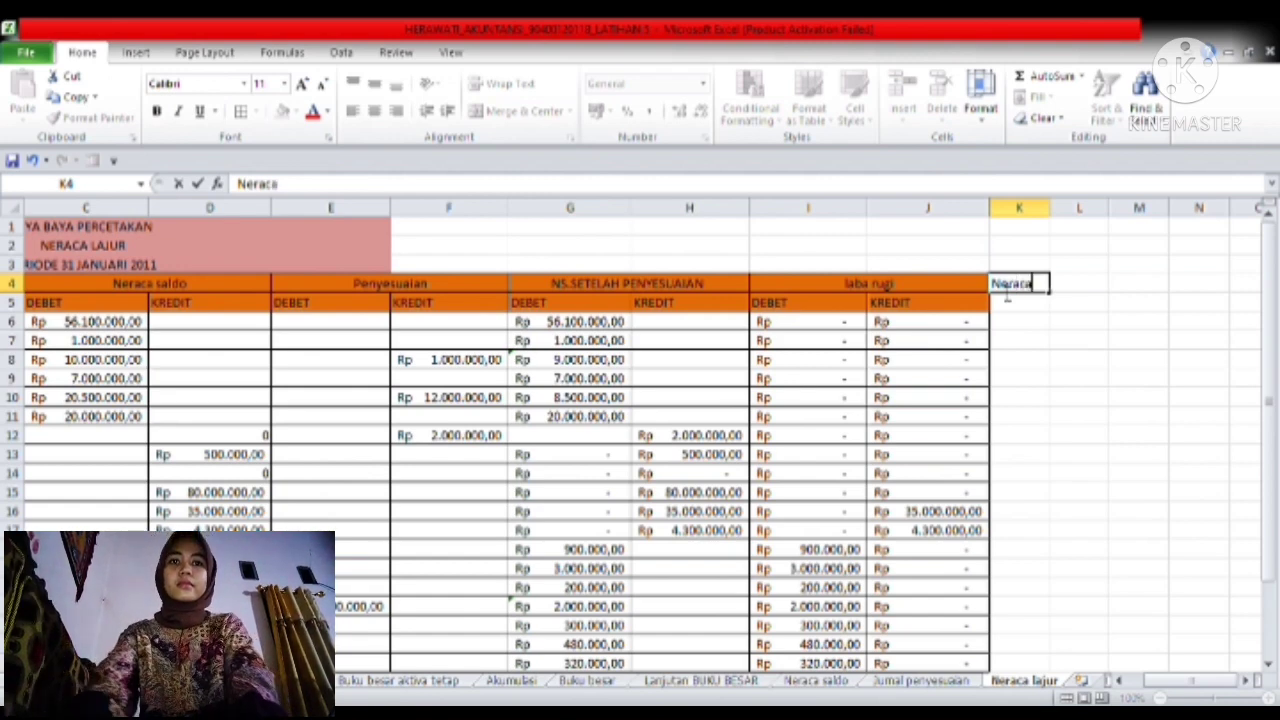
# - Copy the DEBET and KREDIT subheadings from I5:J5 into K5:L5
pyautogui.moveTo(848, 310); pyautogui.dragTo(920, 309)
pyautogui.hotkey('ctrl', 'c')
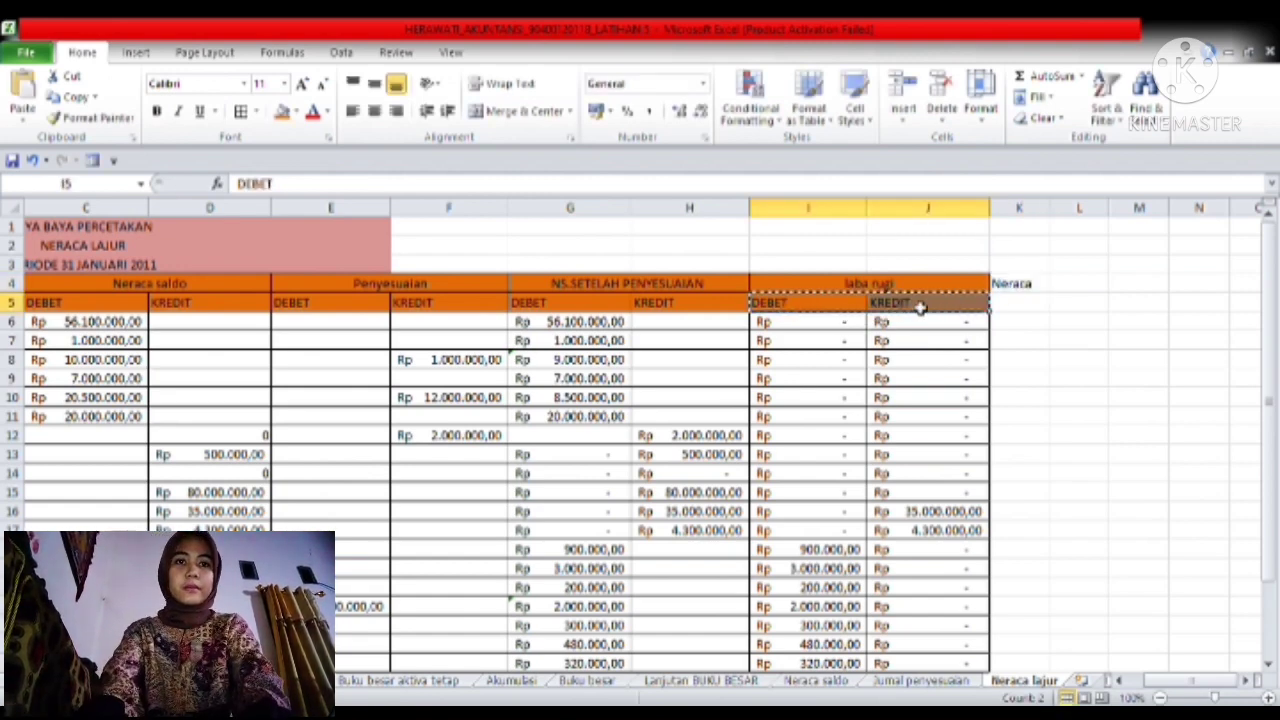
pyautogui.click(1022, 310)
pyautogui.hotkey('ctrl', 'v')
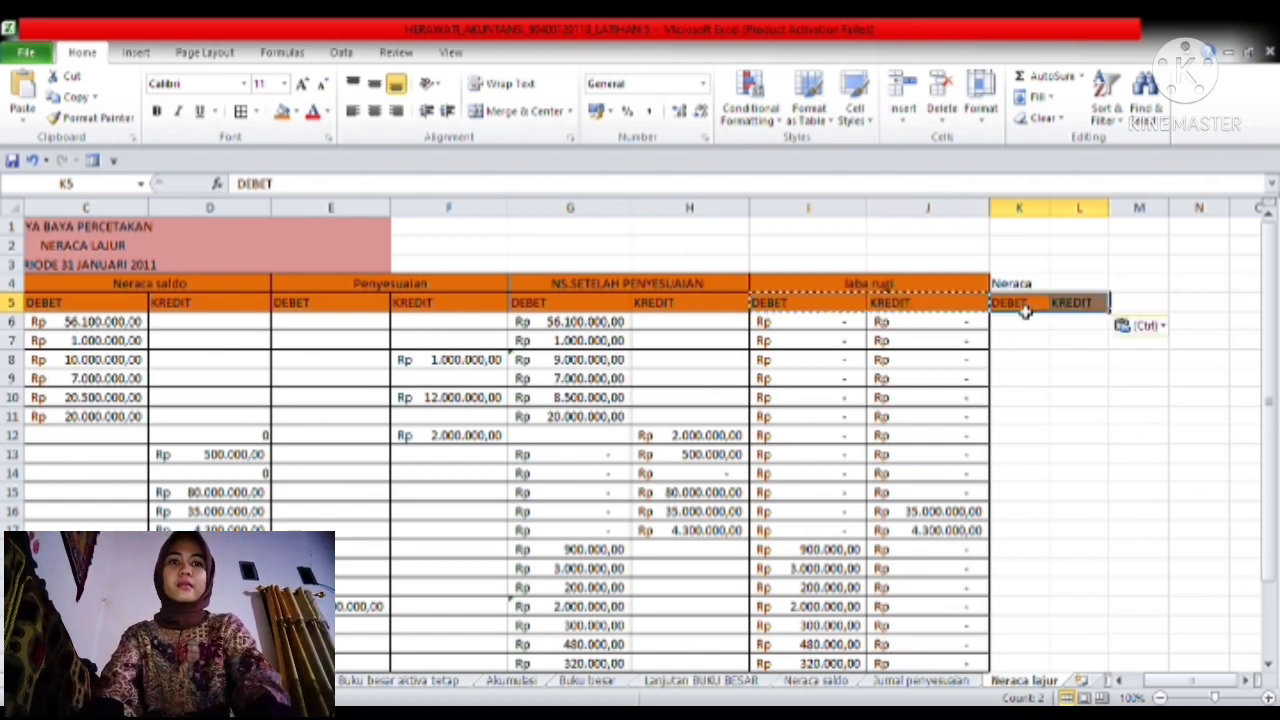
# - Merge and center the Neraca heading across K4:L4 and fill it with orange
pyautogui.moveTo(1025, 285); pyautogui.dragTo(1057, 287)
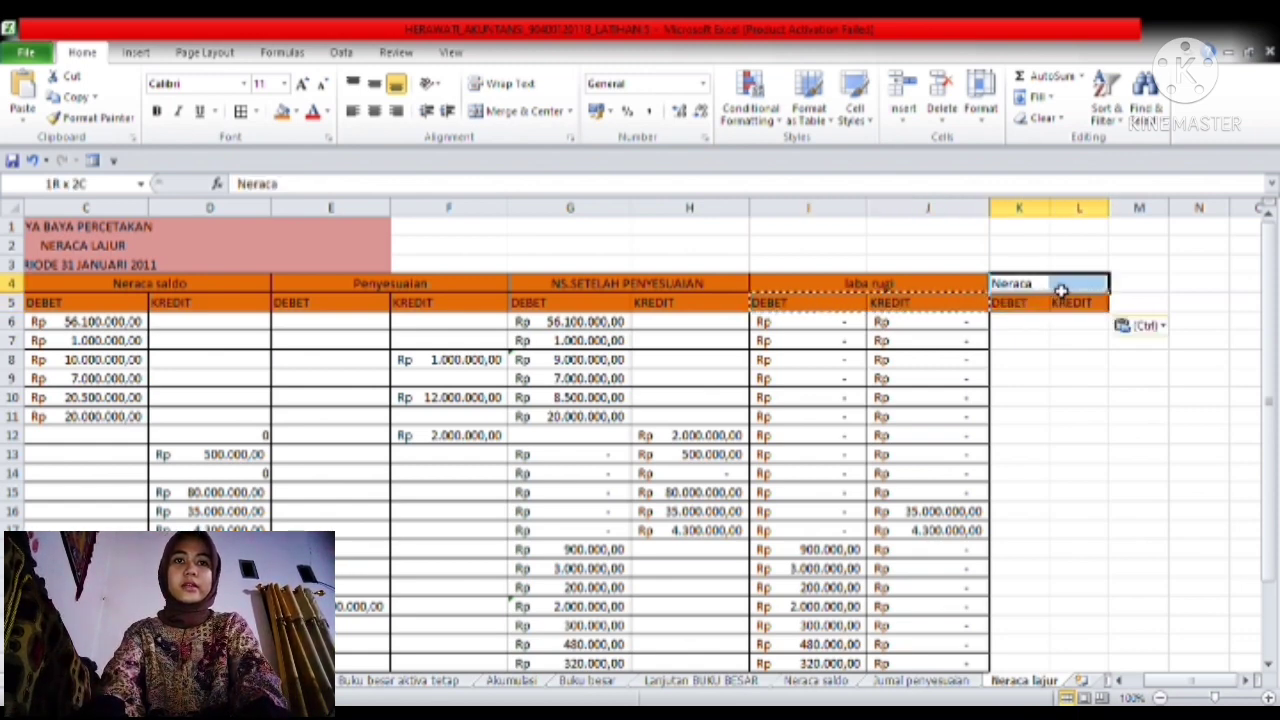
pyautogui.click(522, 111)
pyautogui.click(282, 114)
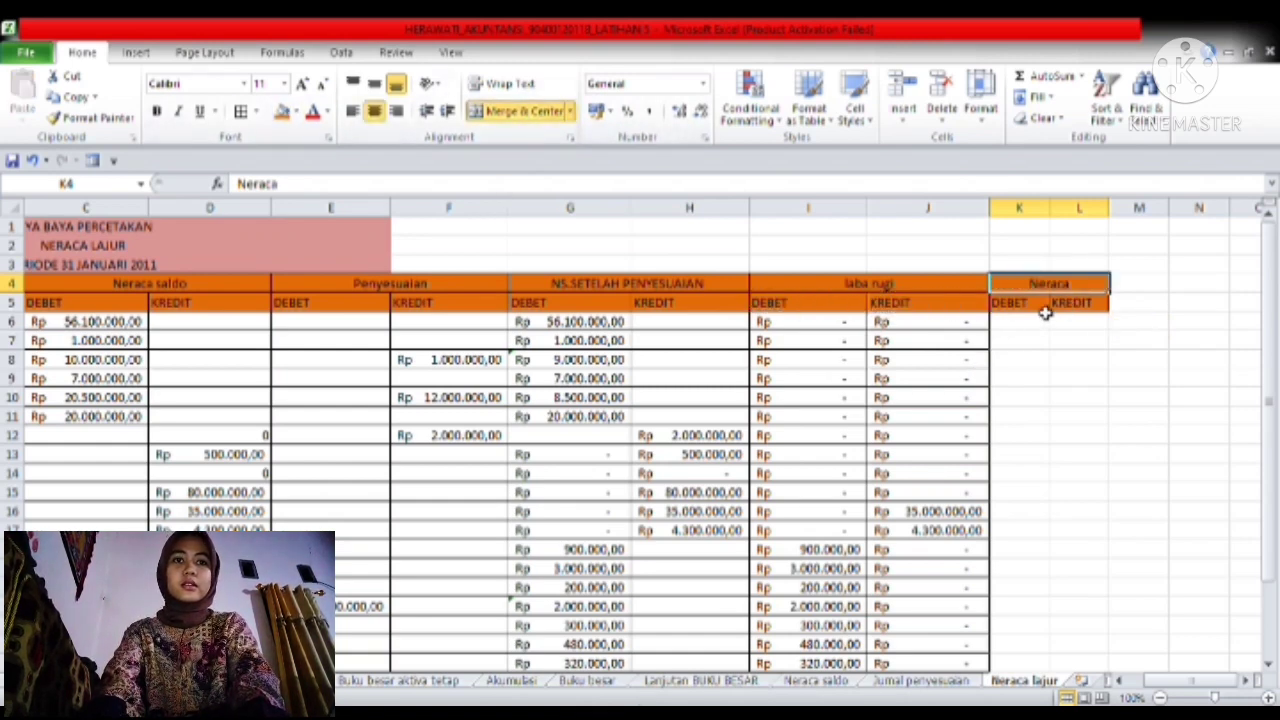
# - Widen columns K and L to about the width of the neighbouring laba rugi columns
pyautogui.click(1046, 344)
pyautogui.moveTo(1055, 221); pyautogui.dragTo(1111, 232)
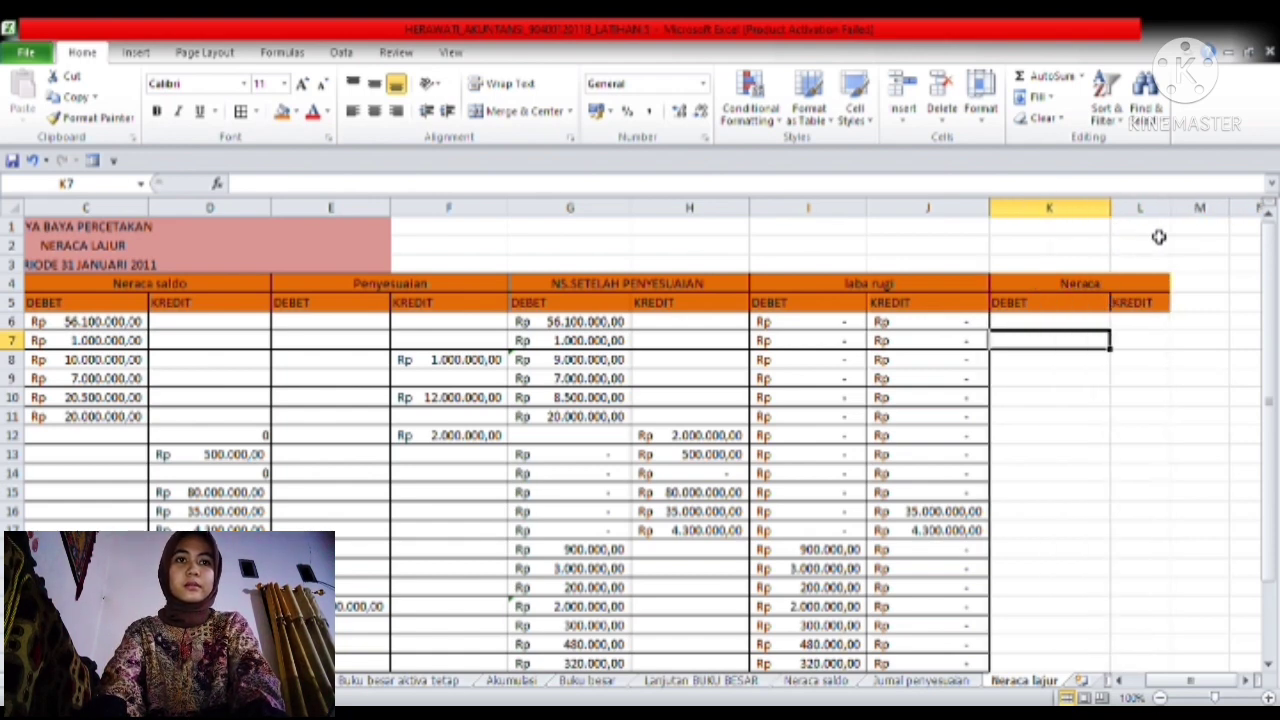
pyautogui.click(1153, 305)
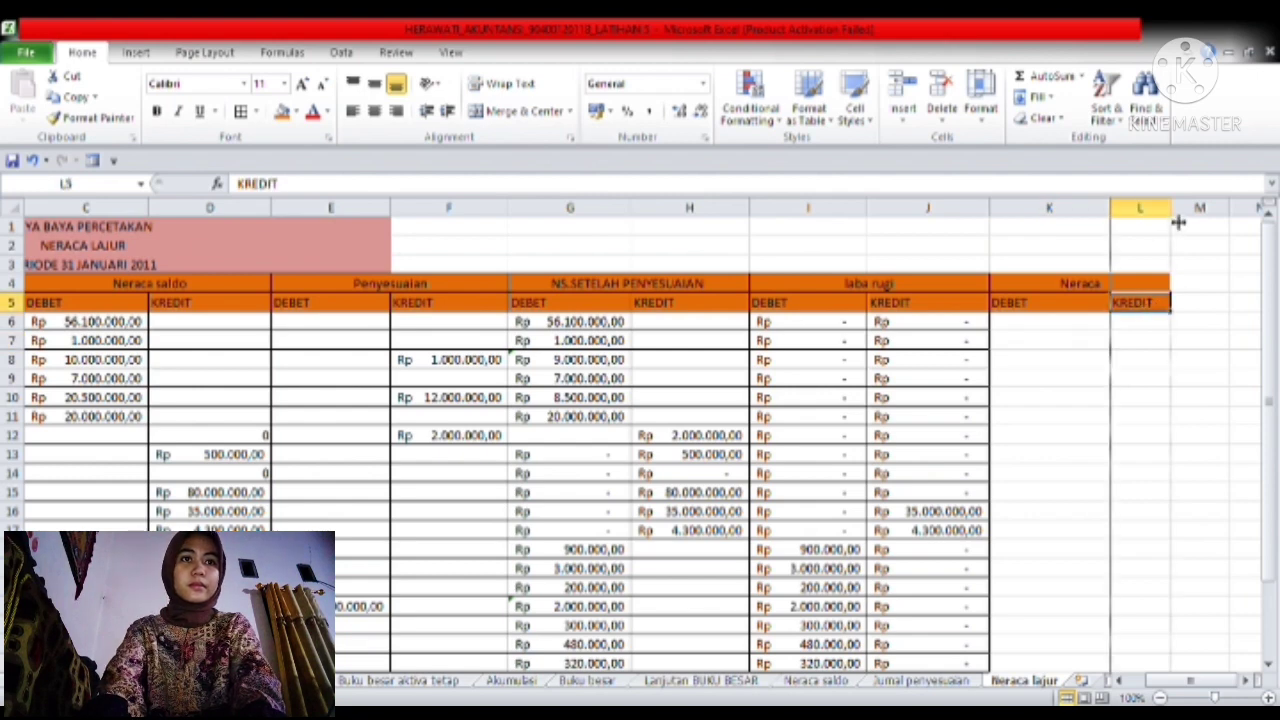
pyautogui.moveTo(1178, 222); pyautogui.dragTo(1242, 232)
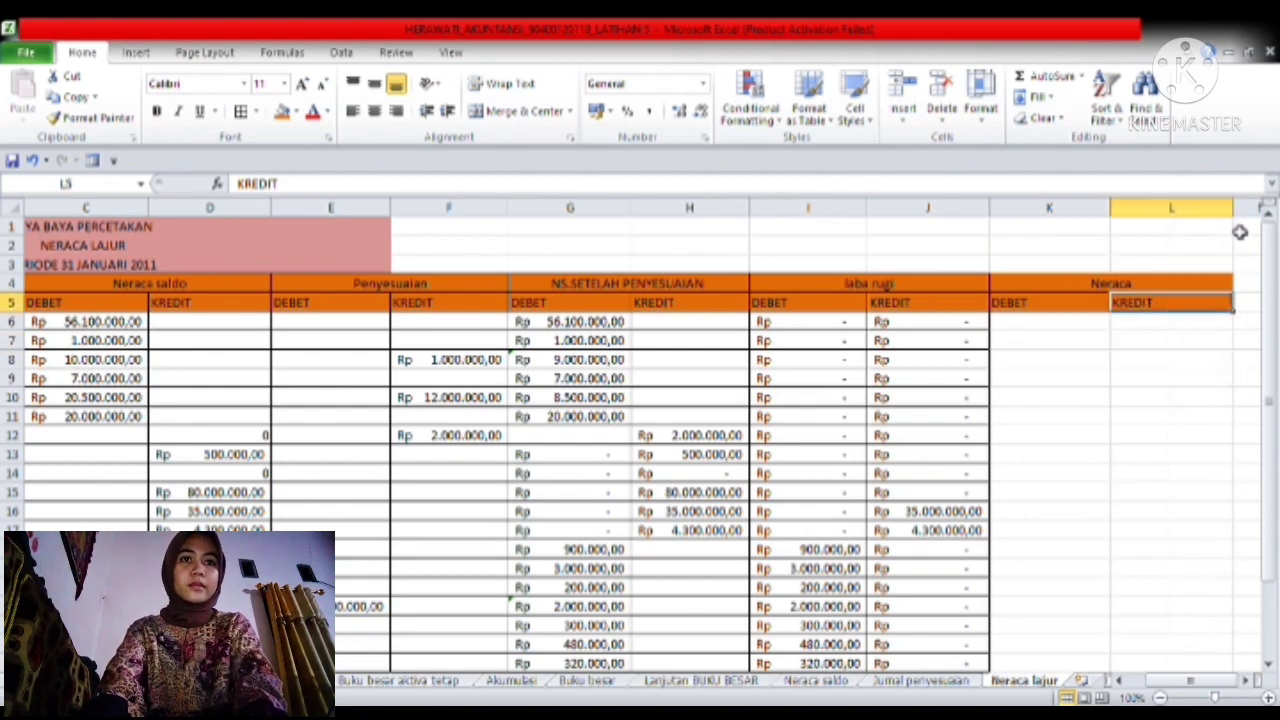
# - Apply cell borders to the empty Neraca range K6:L29
pyautogui.click(1025, 328)
pyautogui.moveTo(1025, 333); pyautogui.dragTo(1188, 665)
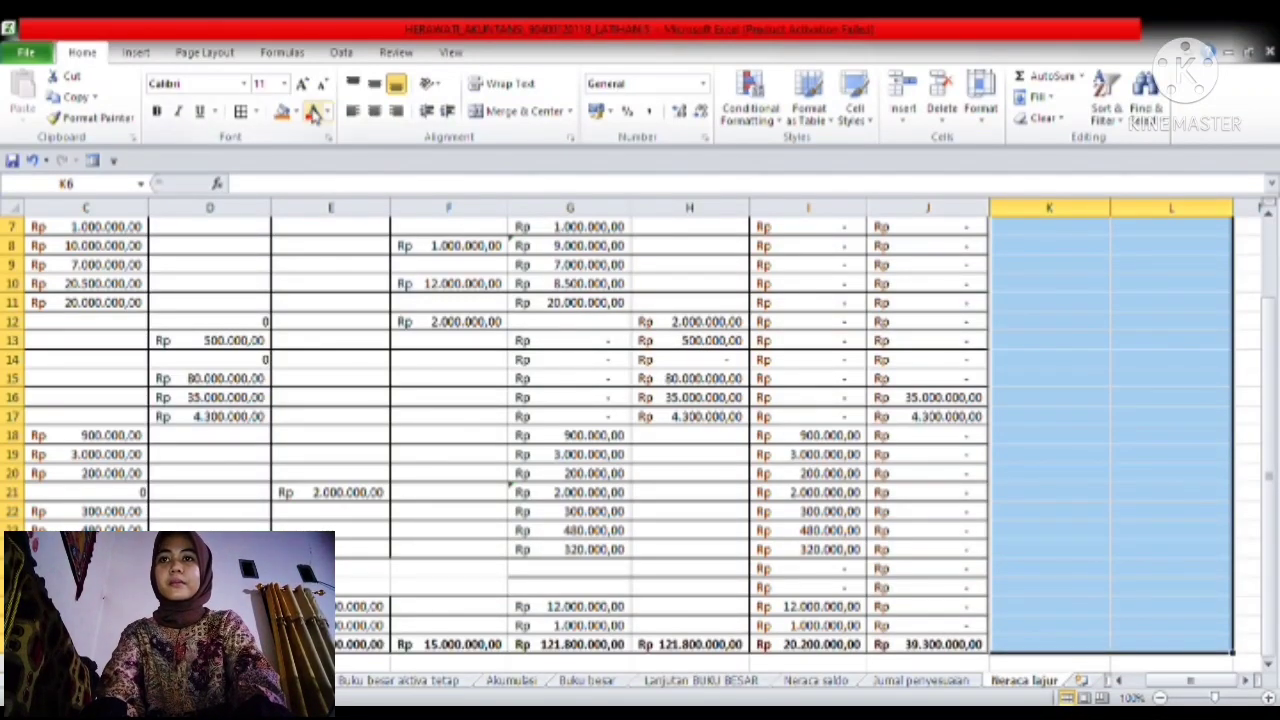
pyautogui.click(245, 115)
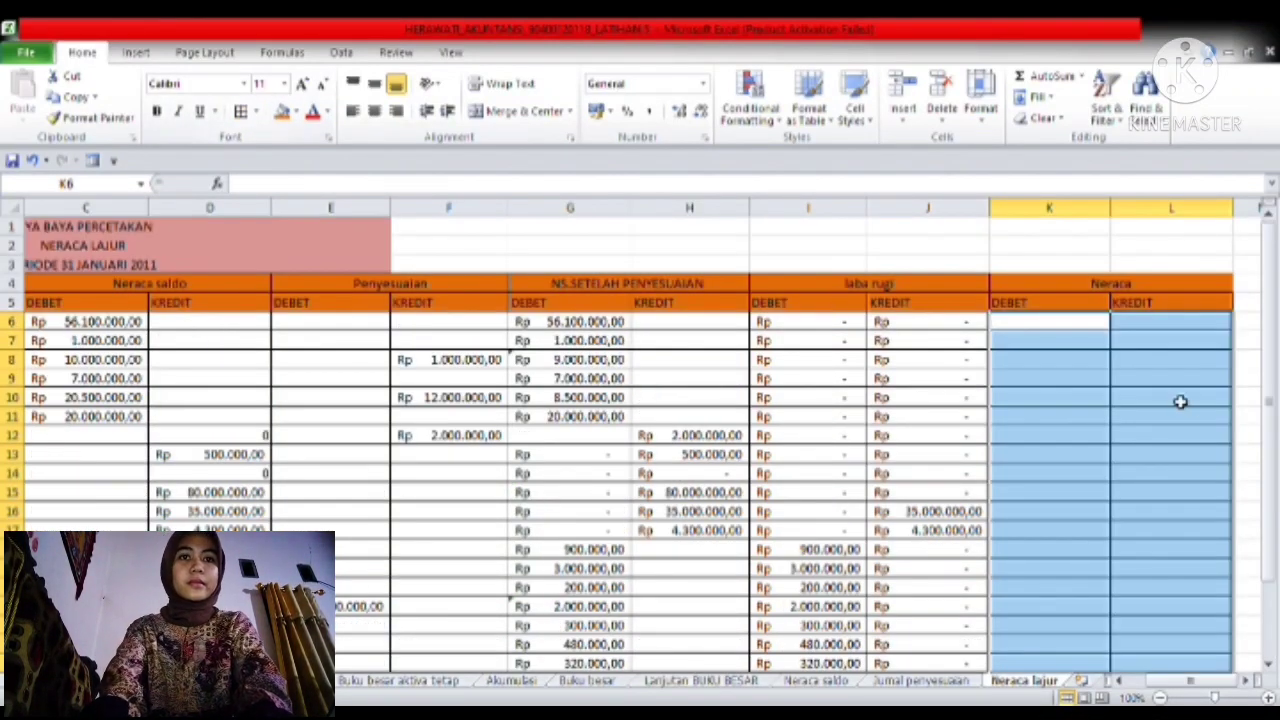
# - Begin an IF formula in K6, the first DEBET cell under Neraca
pyautogui.click(1049, 328)
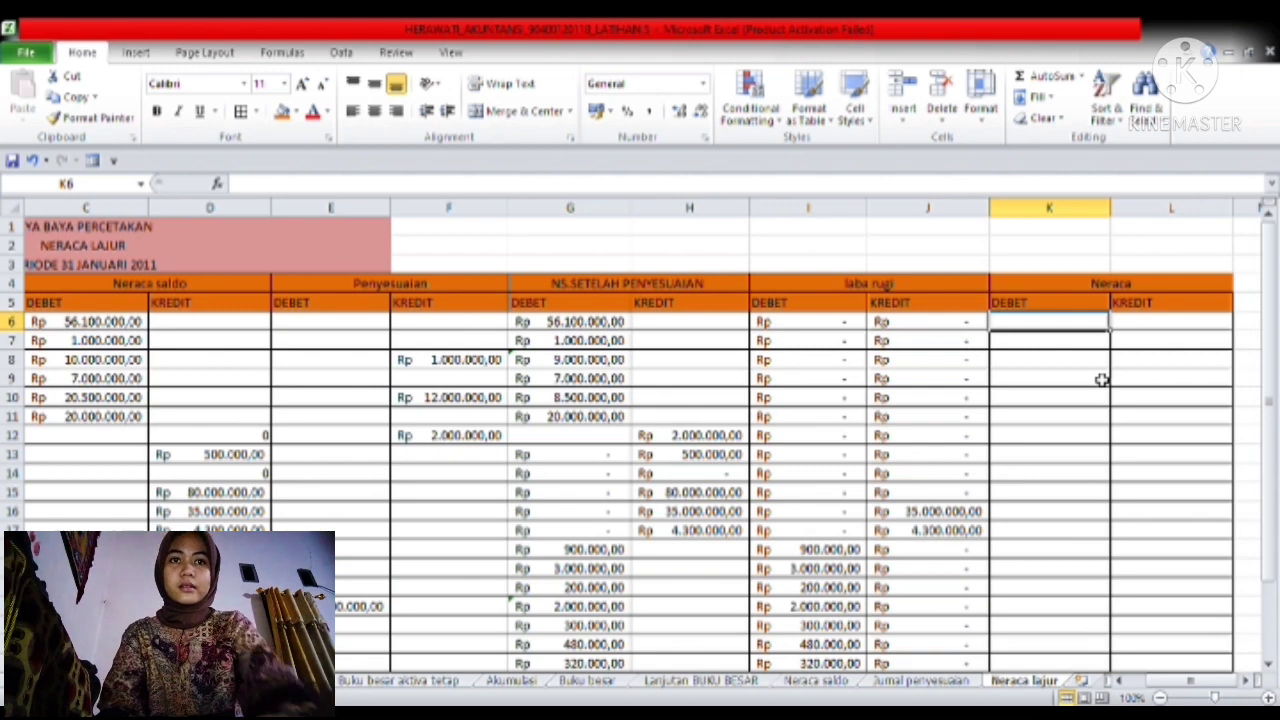
pyautogui.write('=')
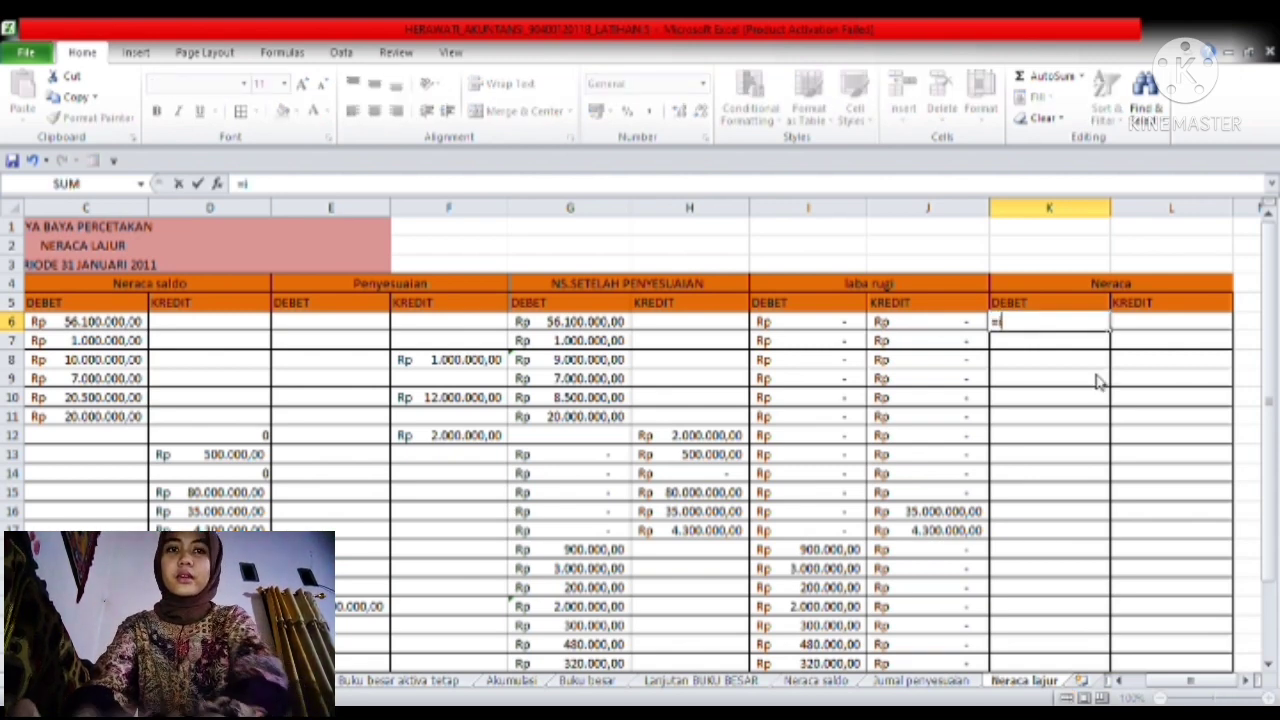
pyautogui.write('if(')
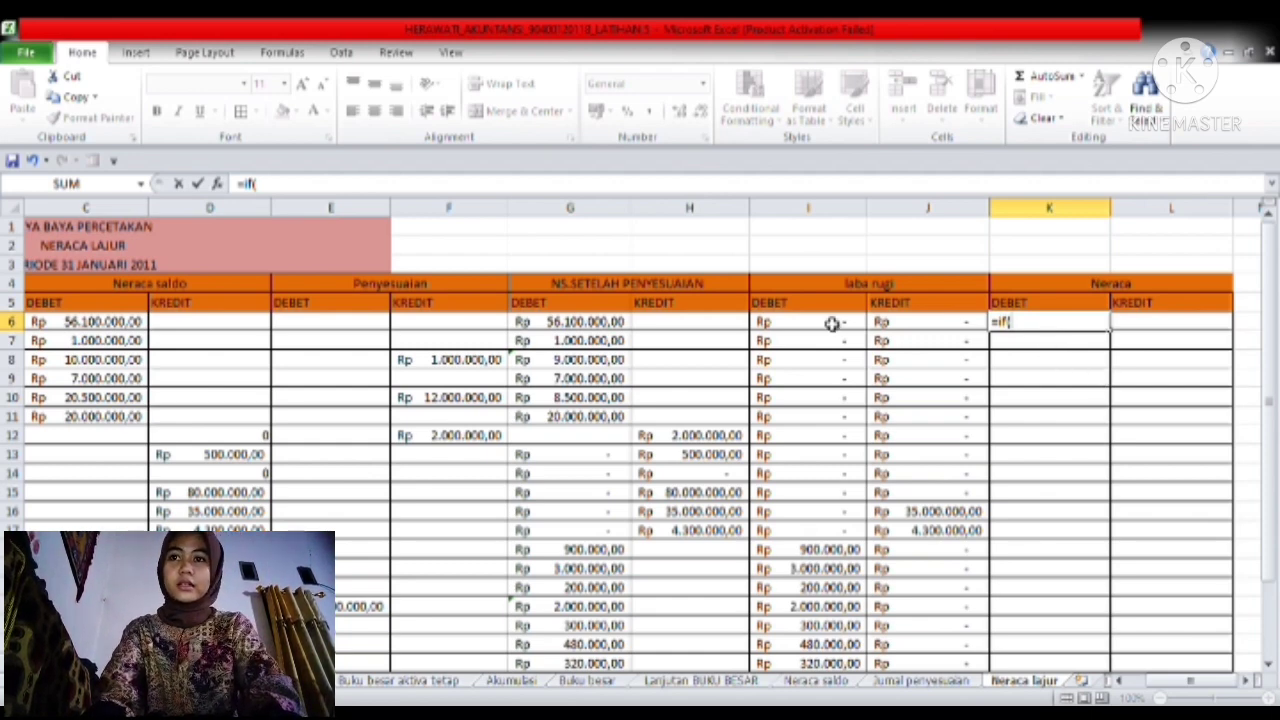
pyautogui.click(245, 320)
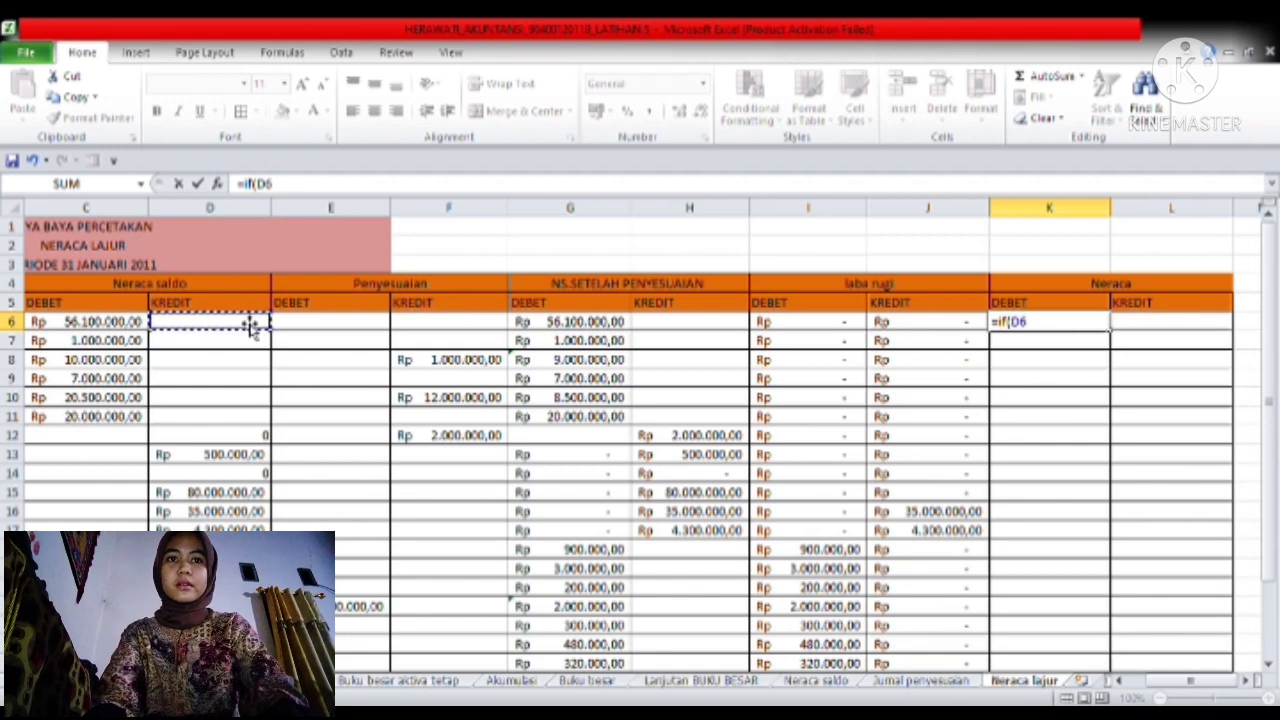
pyautogui.press('Left')
pyautogui.press('Left')
pyautogui.press('Left')
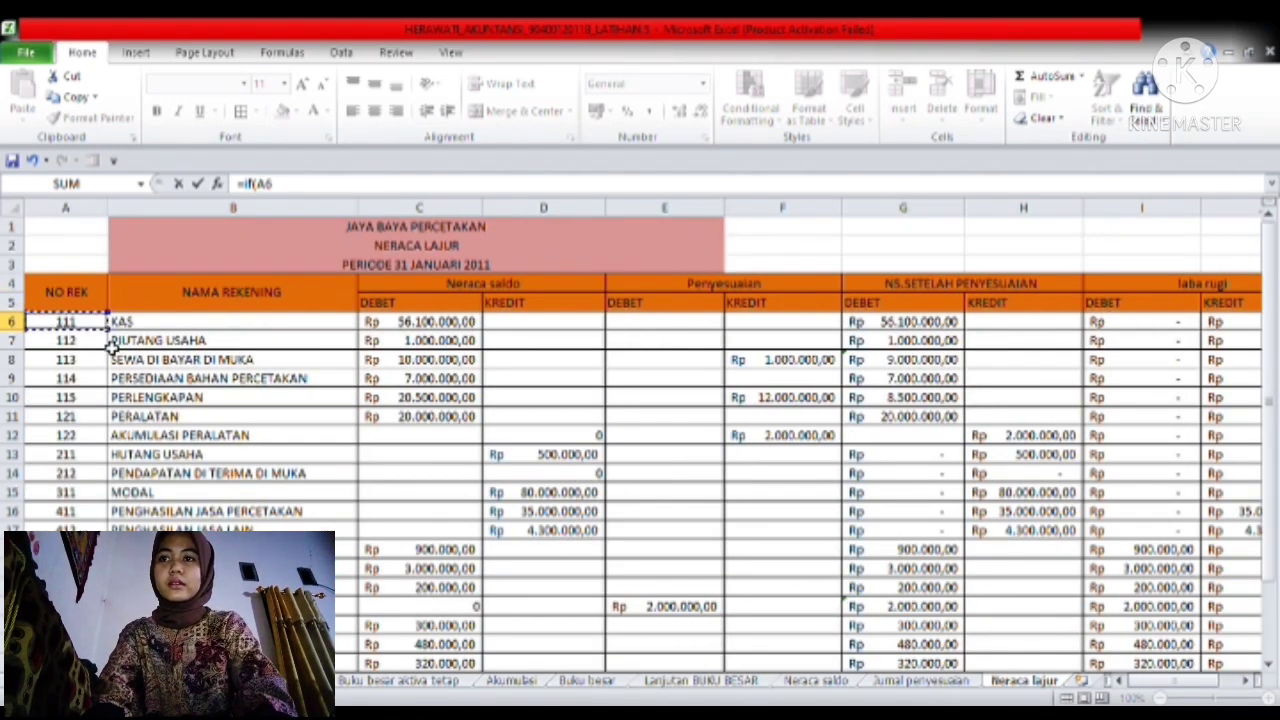
pyautogui.click(84, 326)
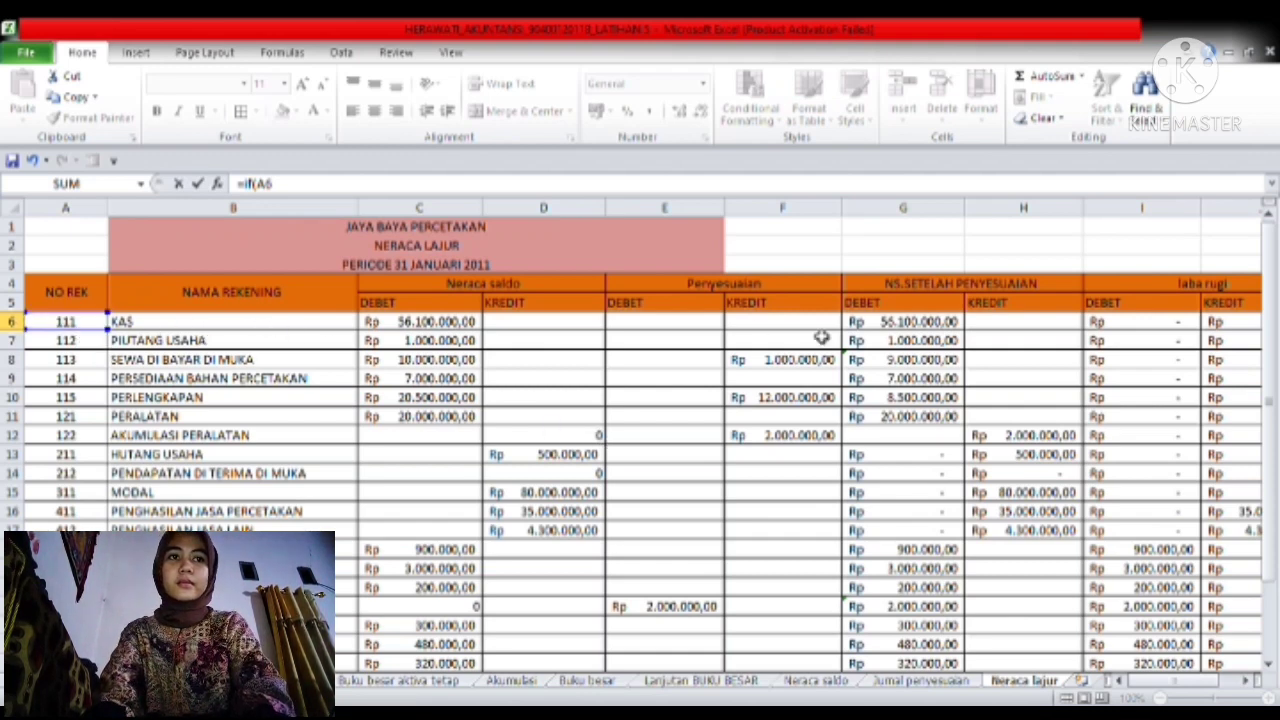
pyautogui.hscroll(2, 1194, 313)
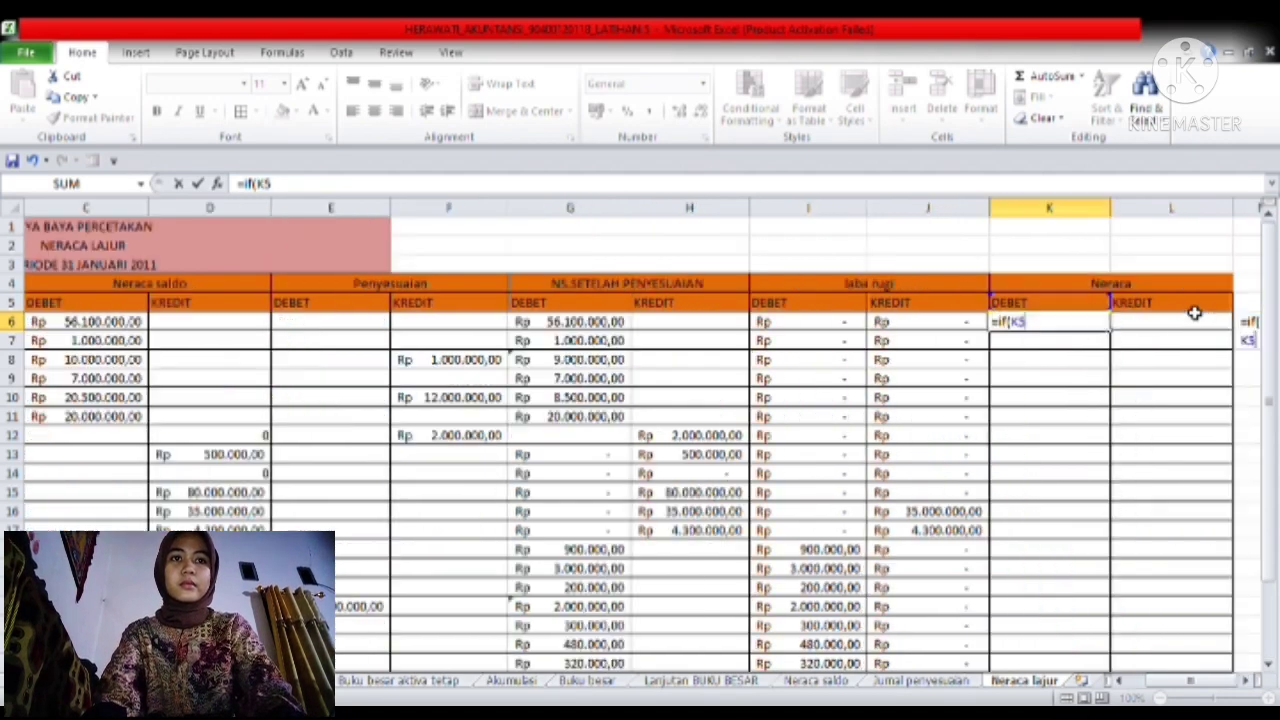
pyautogui.click(1194, 313)
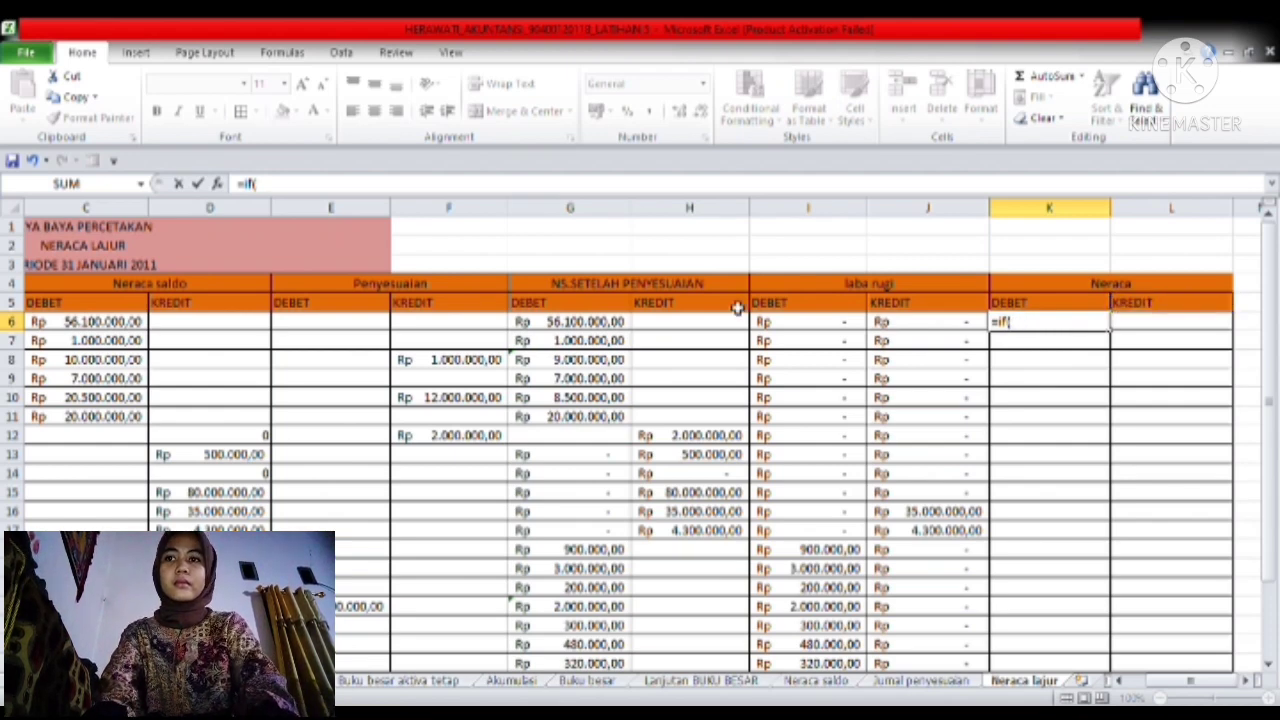
# - Complete the K6 formula as =IF(A6<=411;G6;0), testing the account number and returning the adjusted debit balance
pyautogui.click(76, 328)
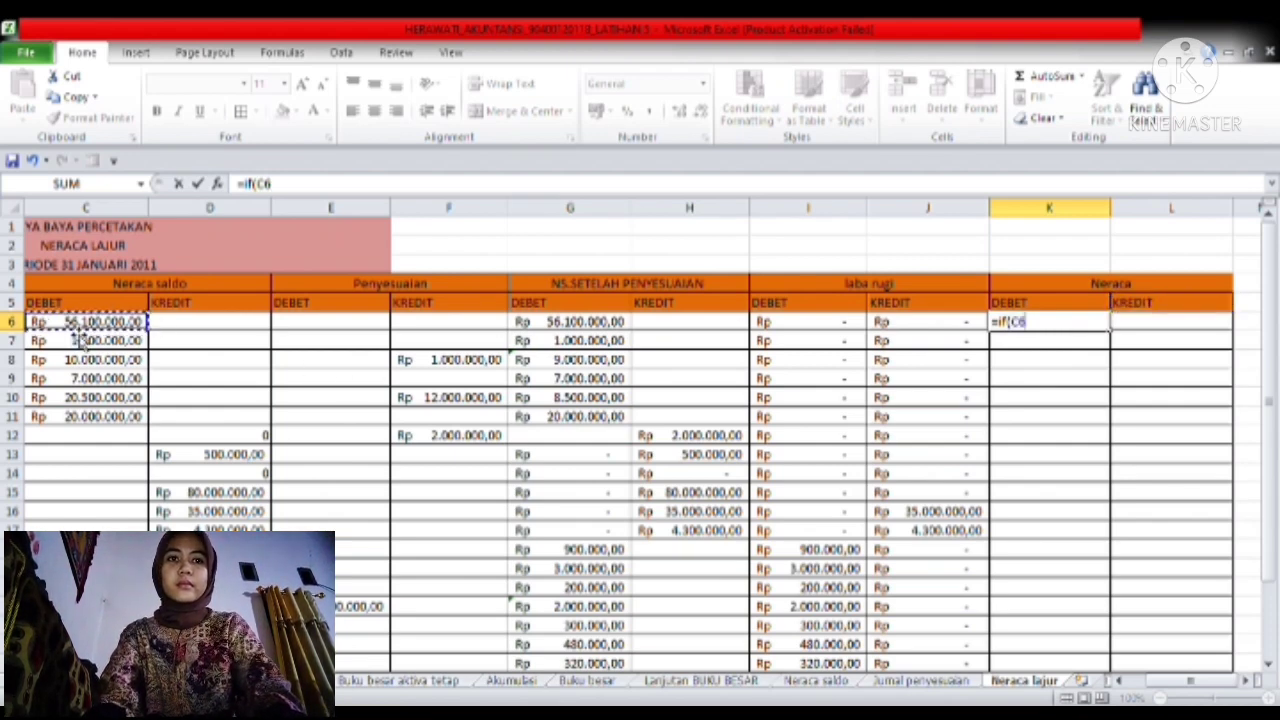
pyautogui.press('Left')
pyautogui.press('Left')
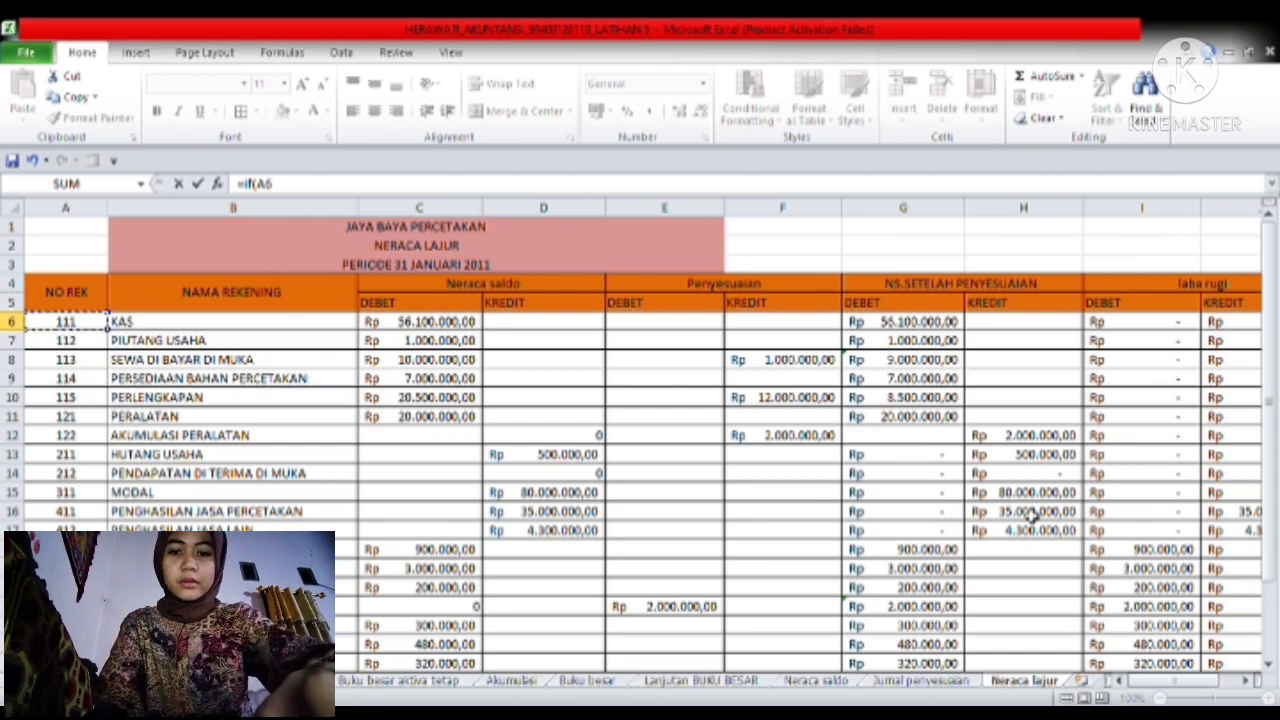
pyautogui.write('<')
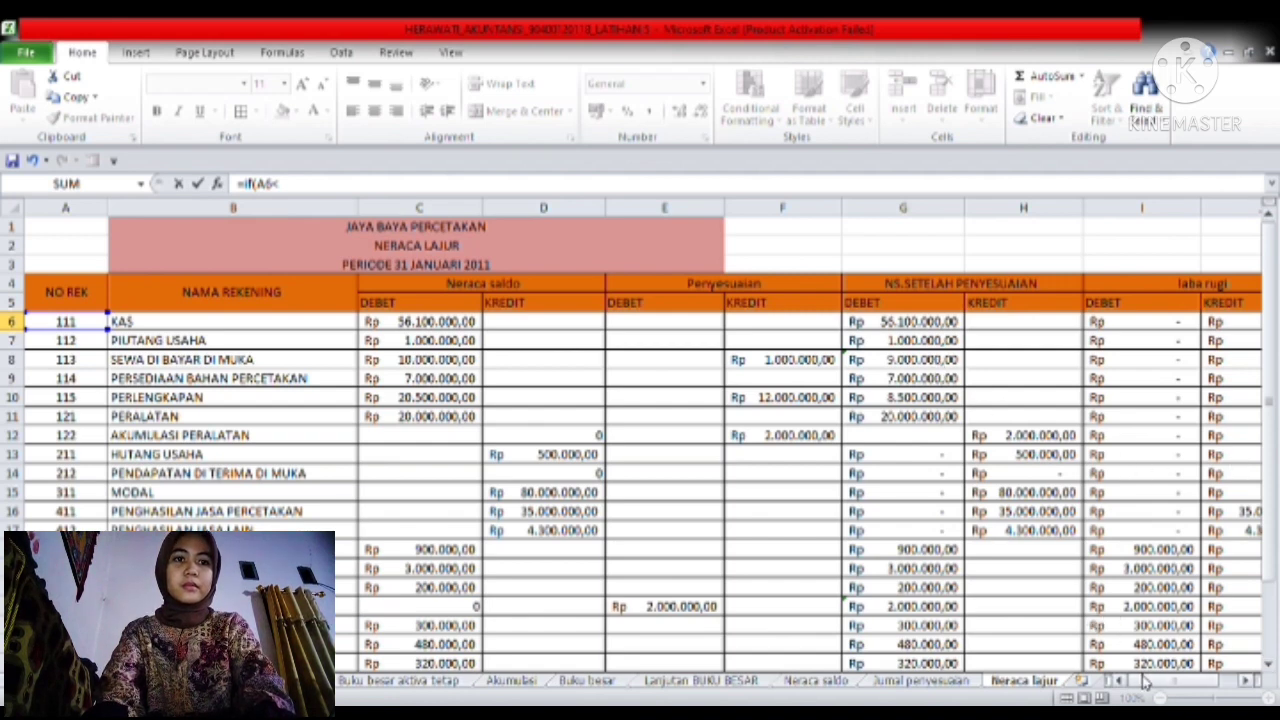
pyautogui.moveTo(1149, 683); pyautogui.dragTo(1166, 683)
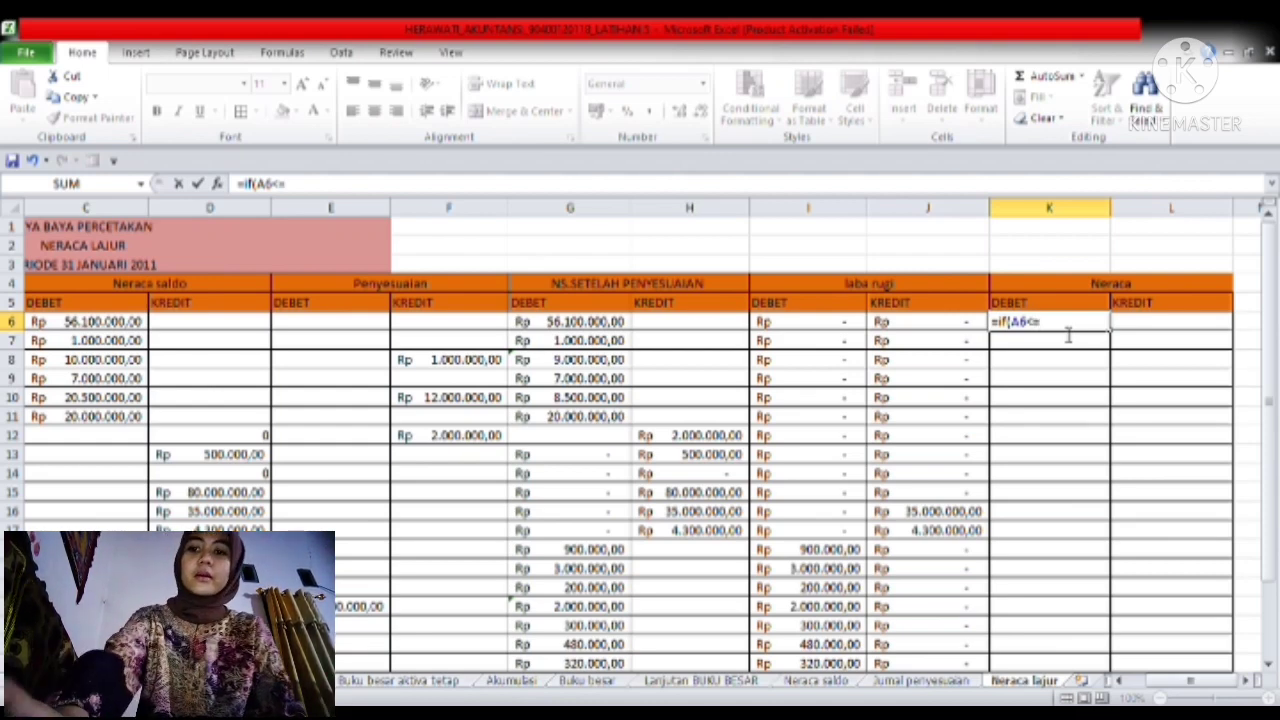
pyautogui.write("41'1")
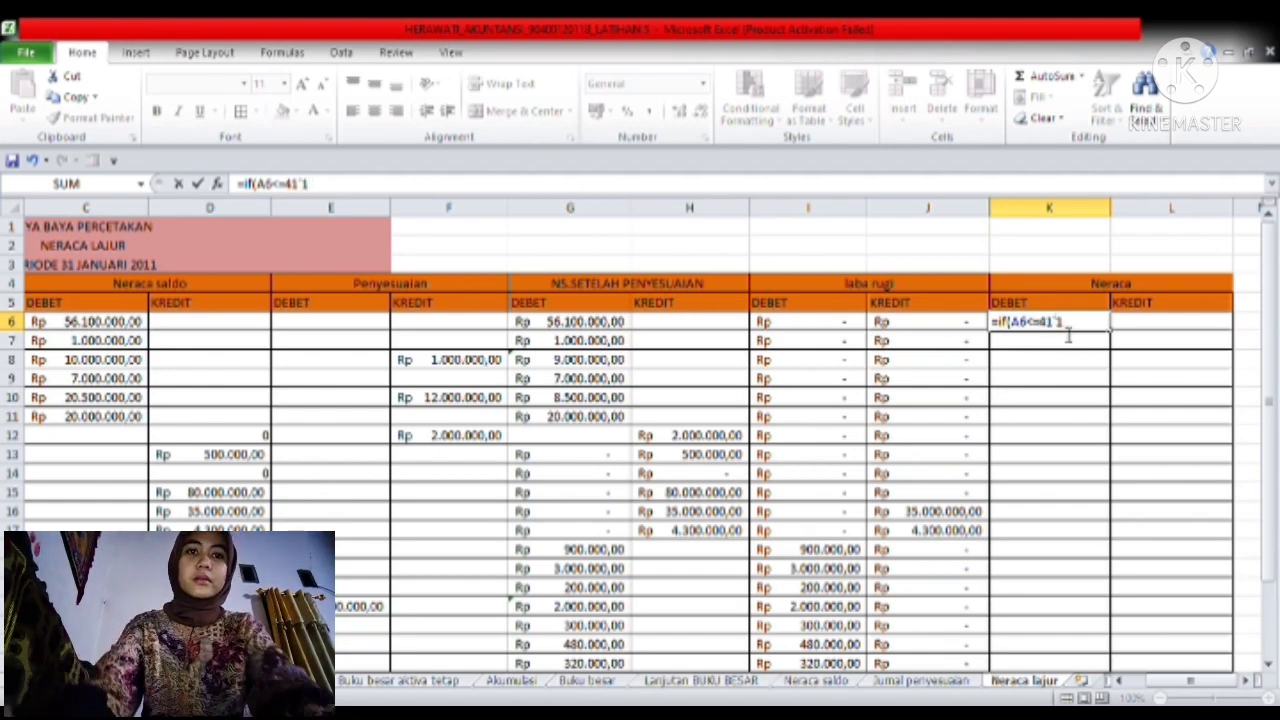
pyautogui.press('BackSpace')
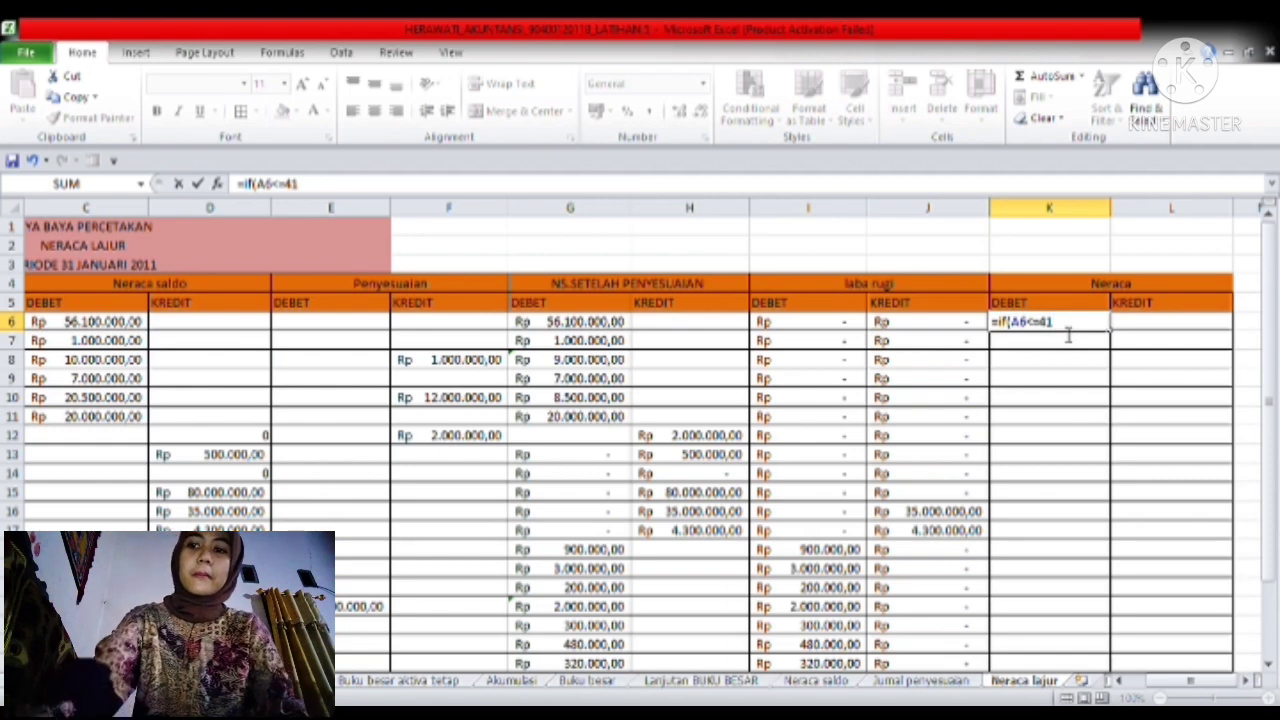
pyautogui.write('1;')
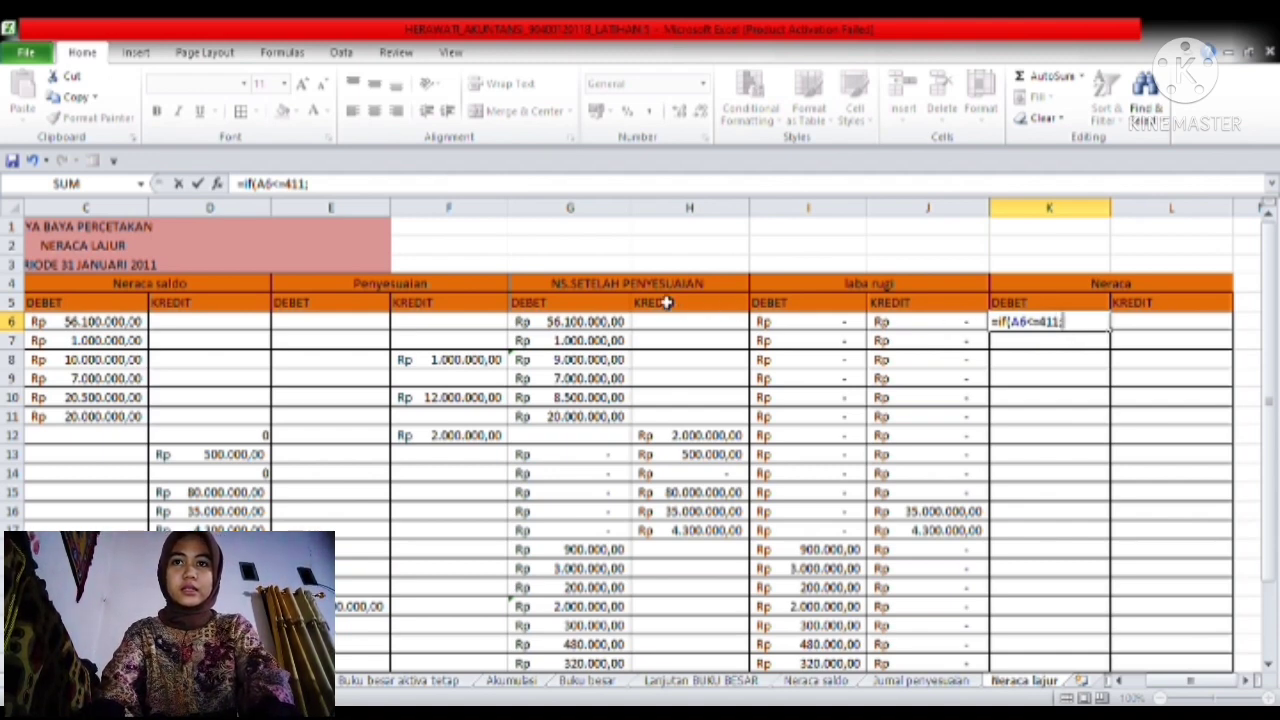
pyautogui.click(581, 330)
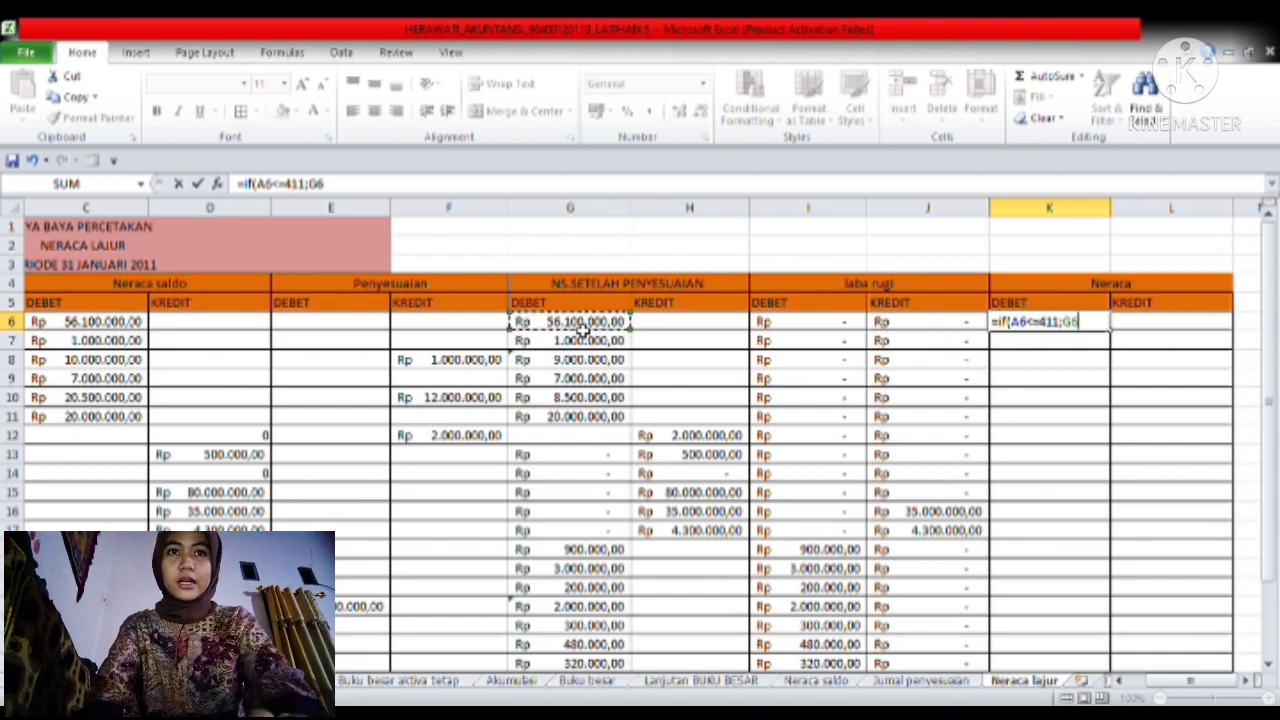
pyautogui.write(';0')
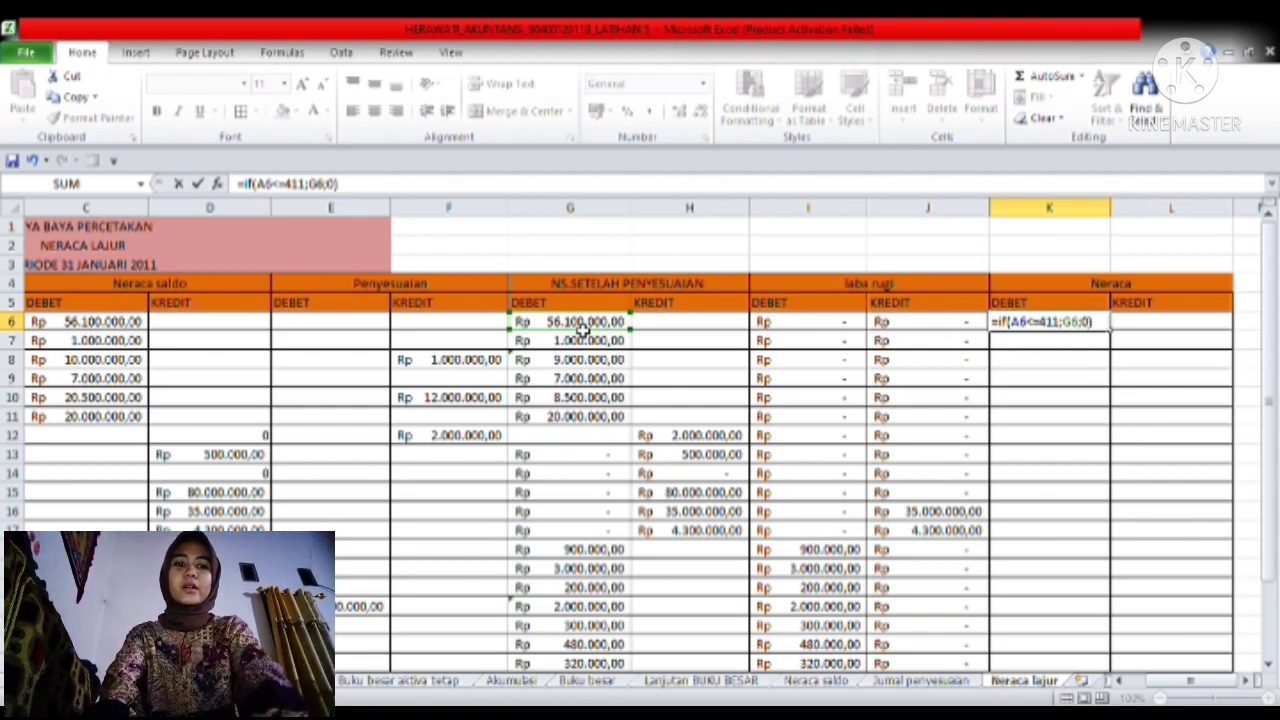
pyautogui.press('Return')
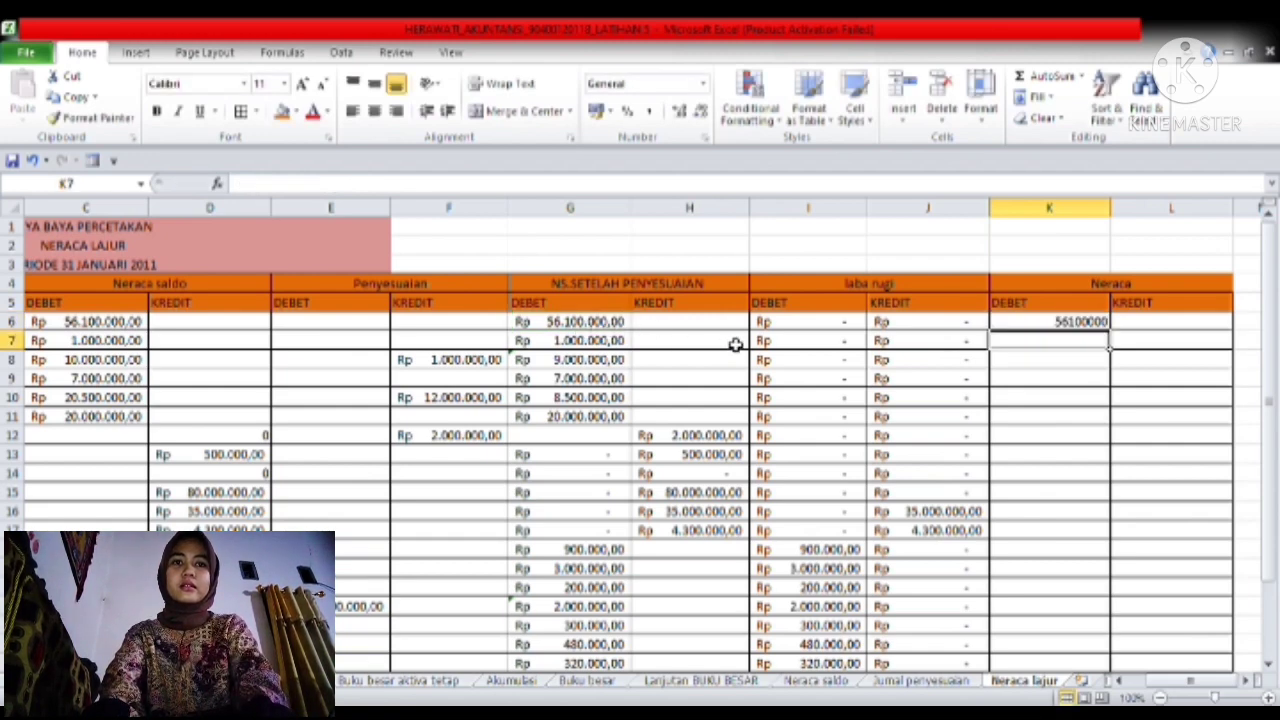
# - Format K6 as Rupiah accounting and fill its formula down through K28
pyautogui.click(1046, 329)
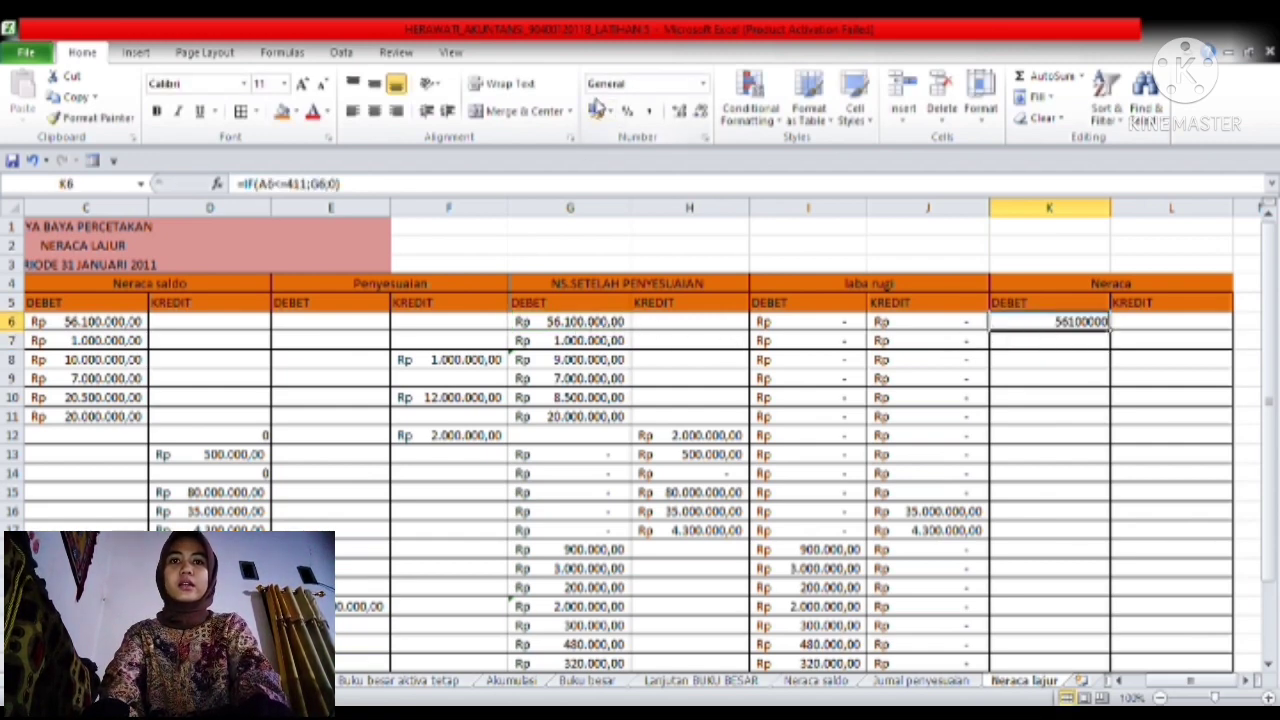
pyautogui.click(595, 112)
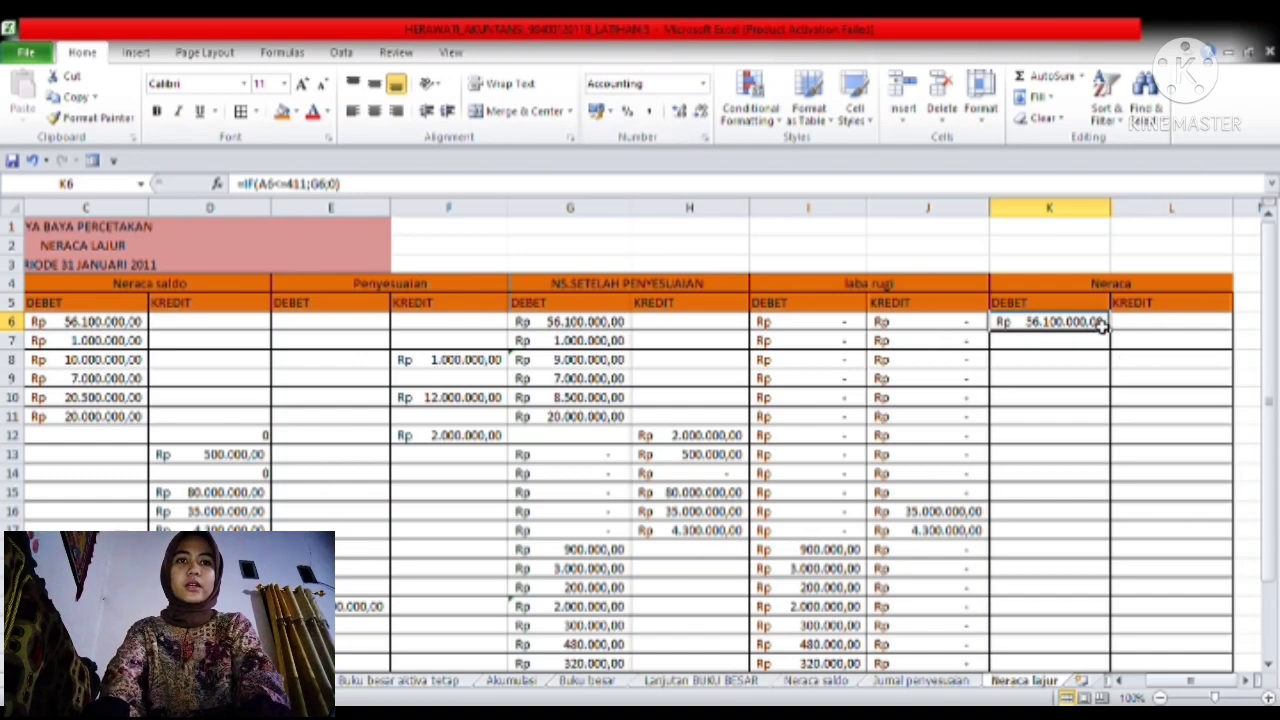
pyautogui.moveTo(1114, 342); pyautogui.dragTo(1094, 643)
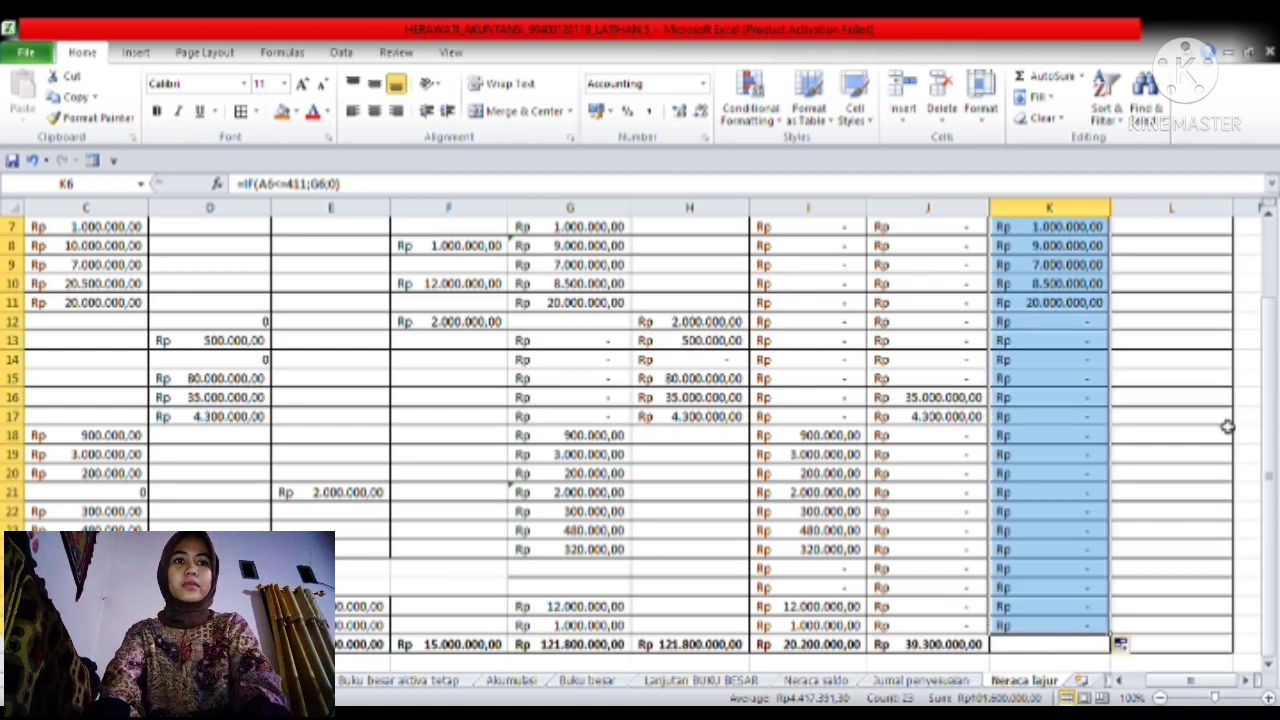
pyautogui.scroll(2, 1257, 452)
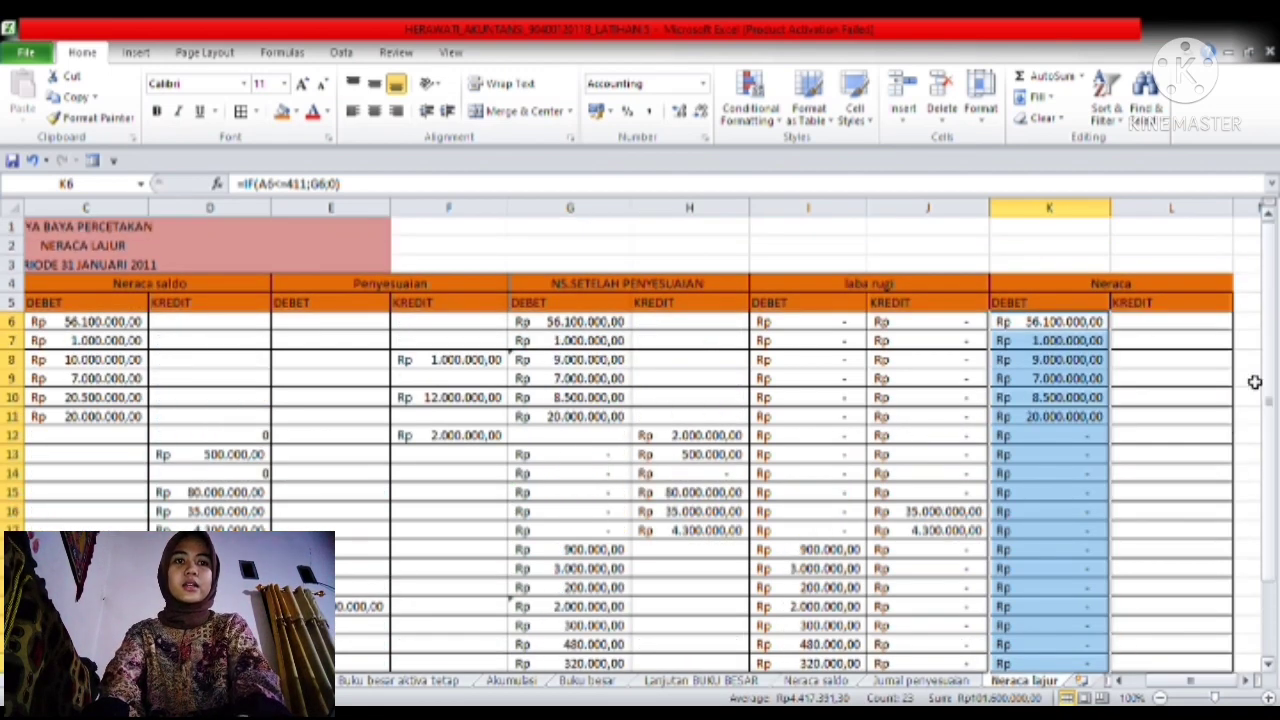
# - Enter =IF(A6<=411;H6;0) in L6, the first KREDIT cell under Neraca, to return the adjusted credit balance
pyautogui.click(1166, 328)
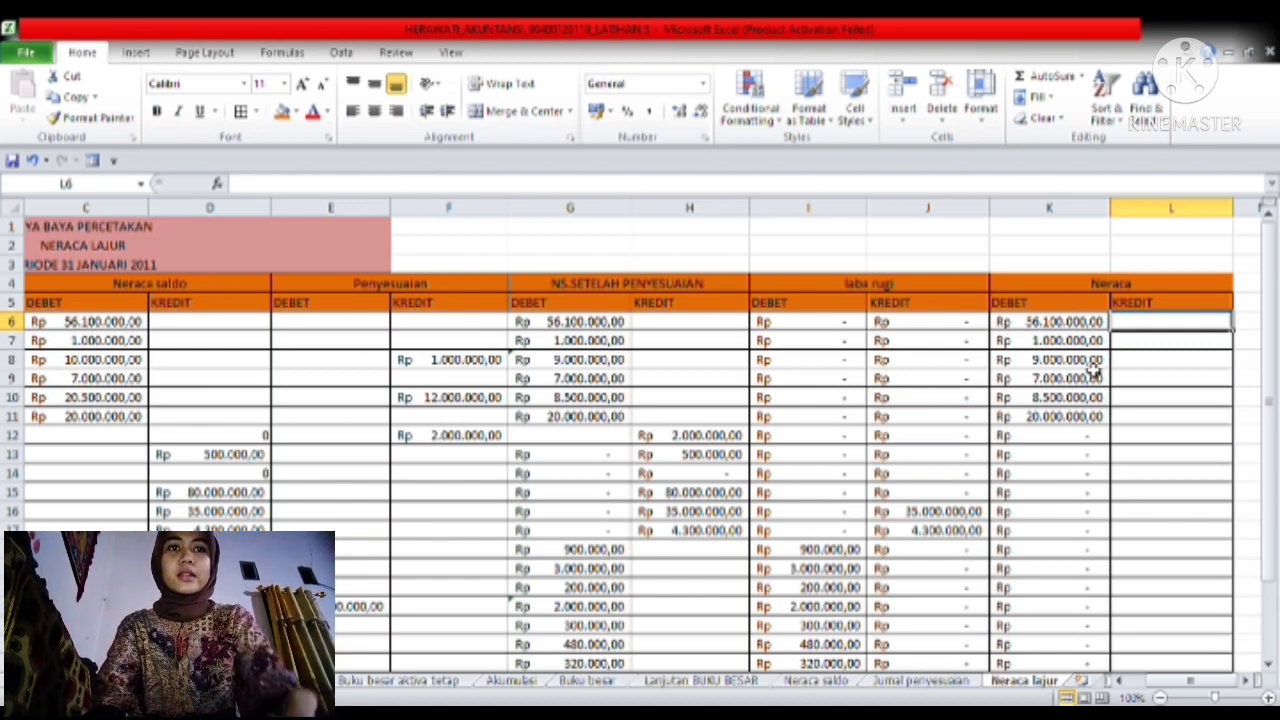
pyautogui.write('=if(')
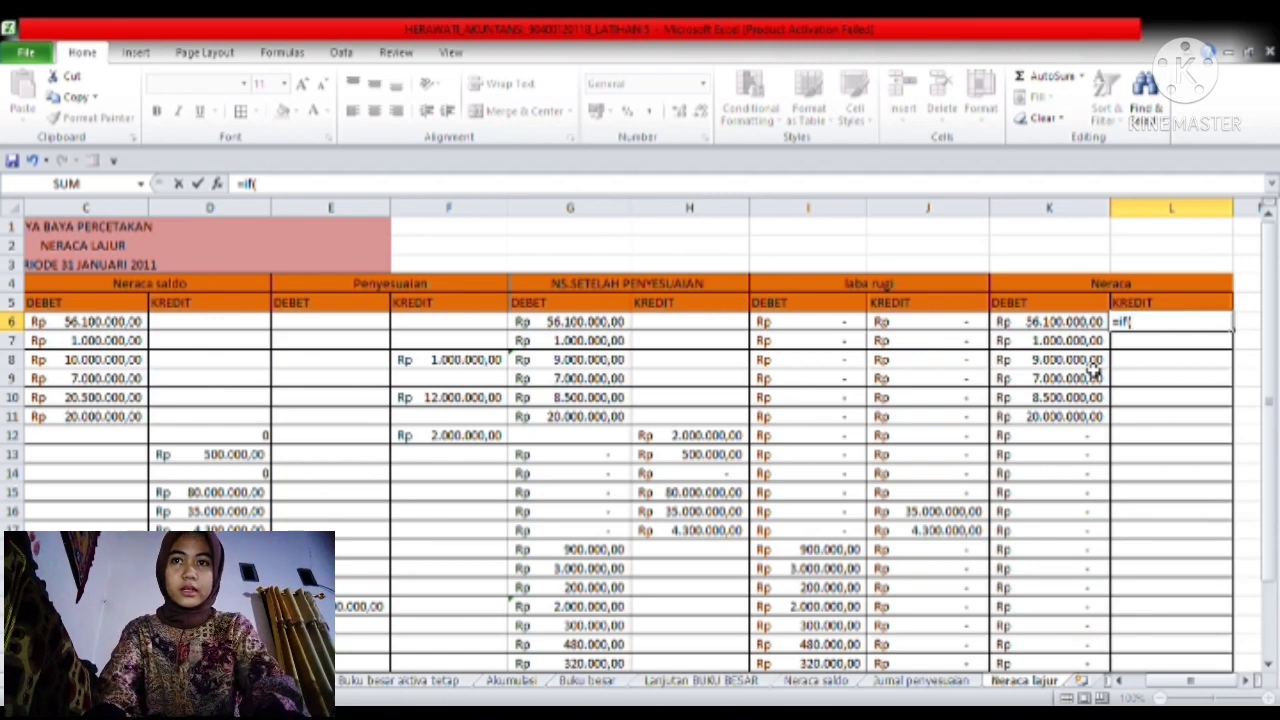
pyautogui.click(140, 325)
pyautogui.press('Left')
pyautogui.press('Left')
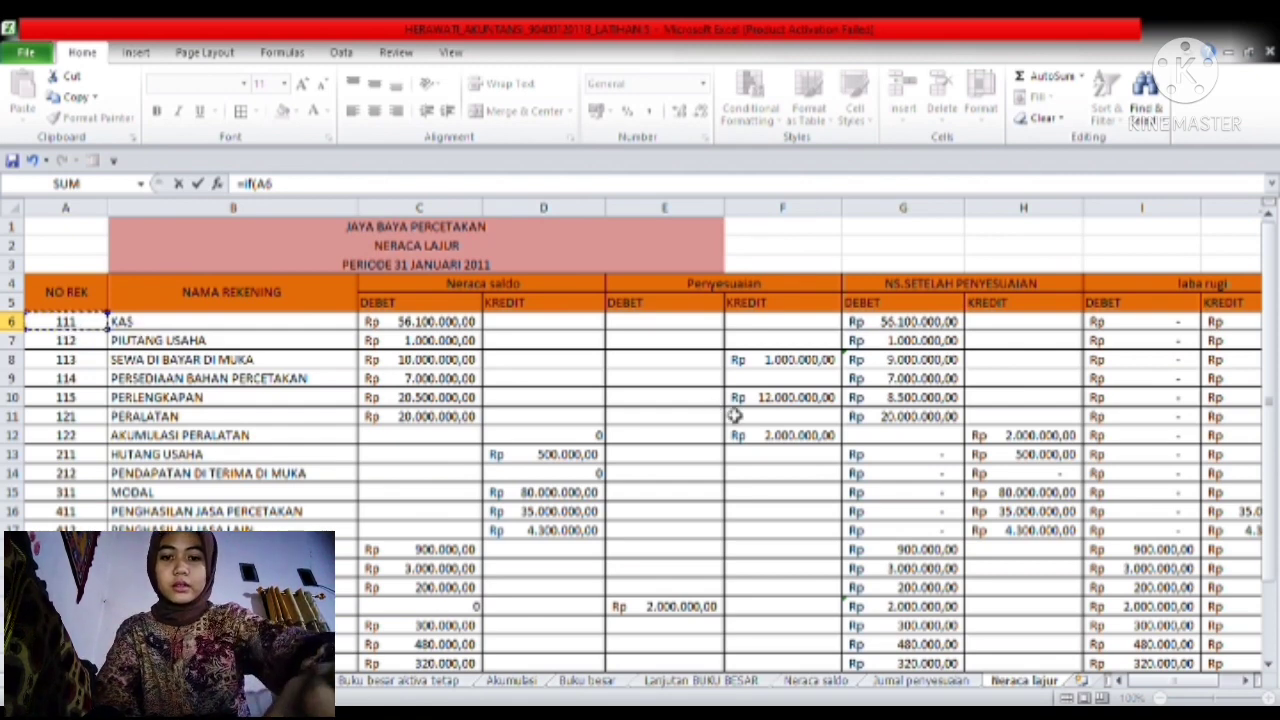
pyautogui.write('<=411')
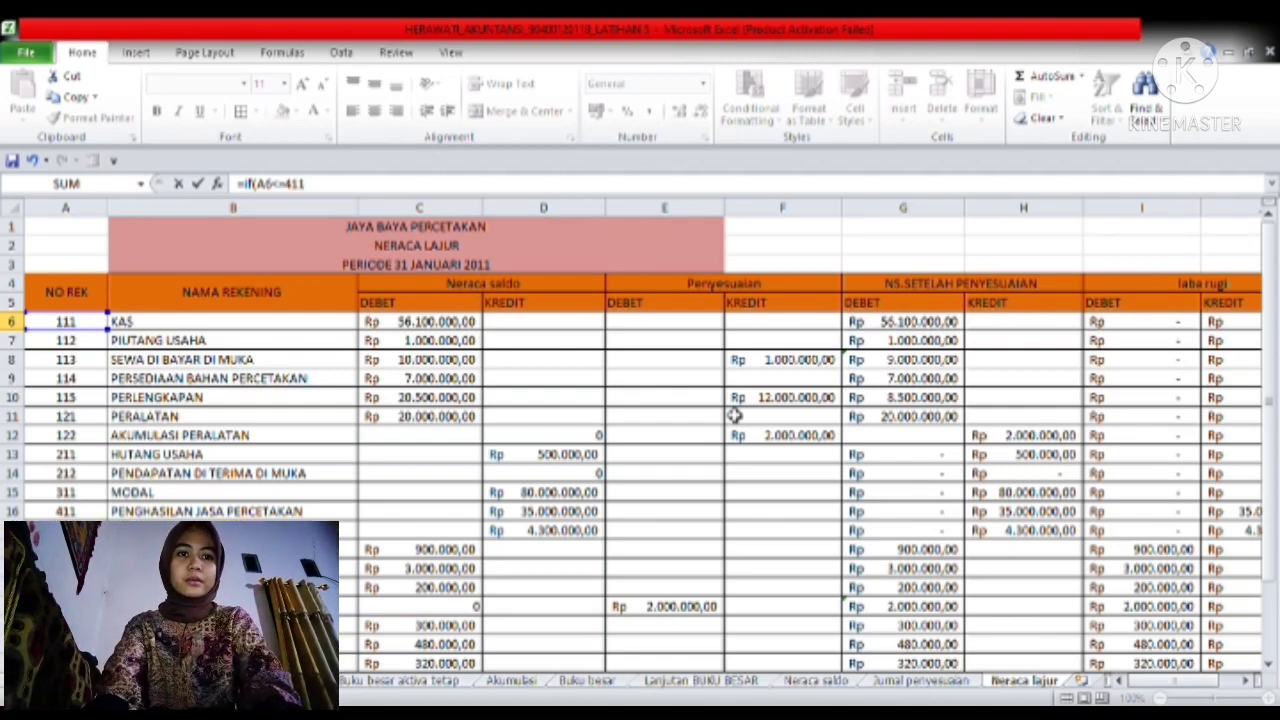
pyautogui.moveTo(1194, 682); pyautogui.dragTo(1212, 683)
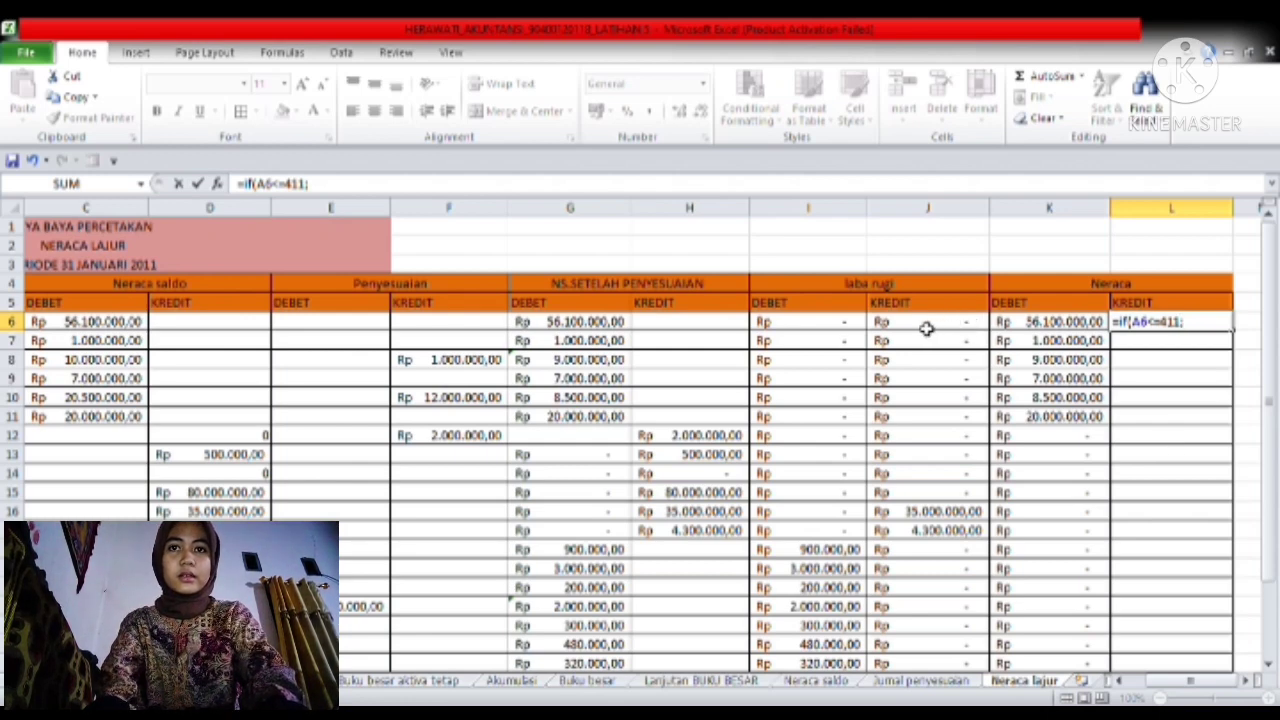
pyautogui.click(693, 328)
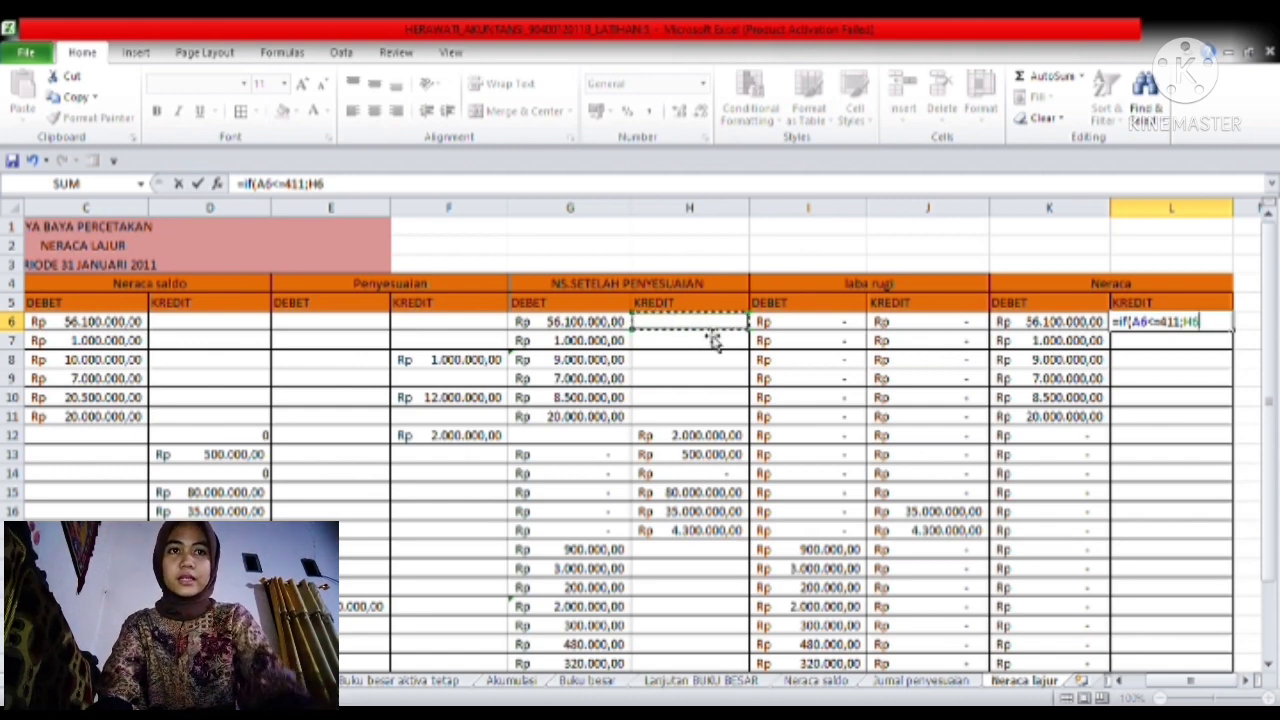
pyautogui.write(';')
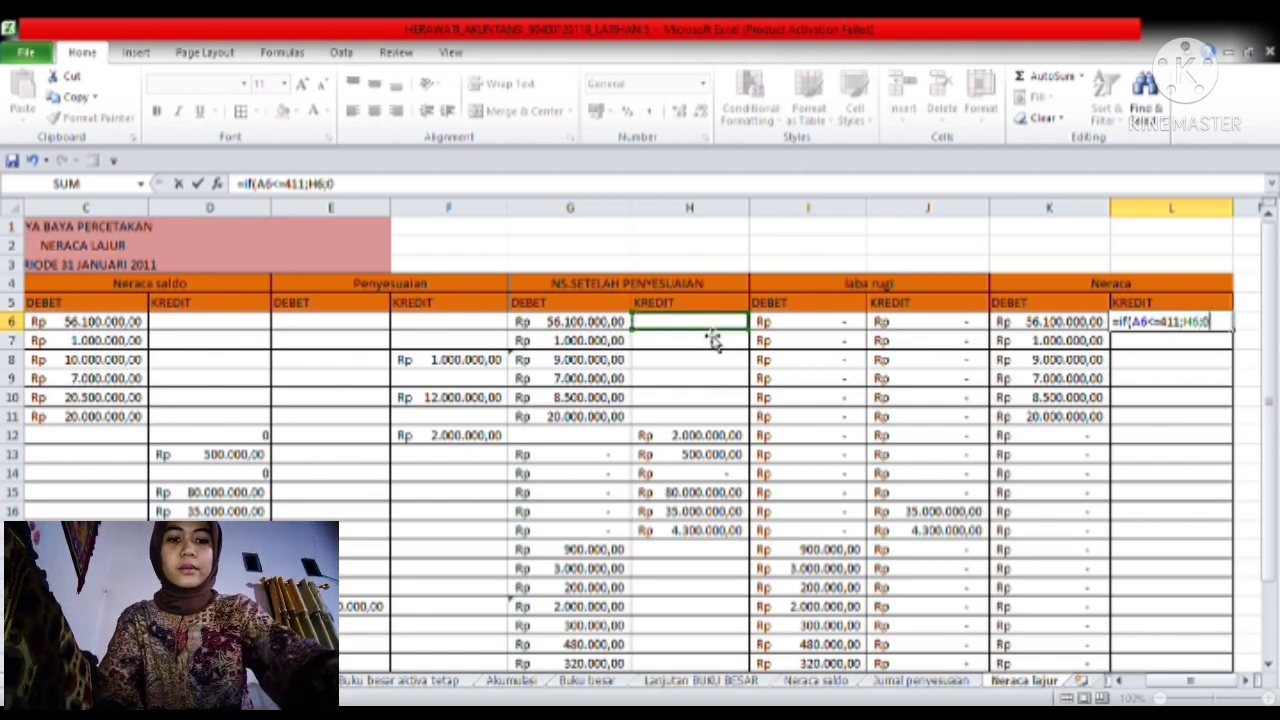
pyautogui.write('0')
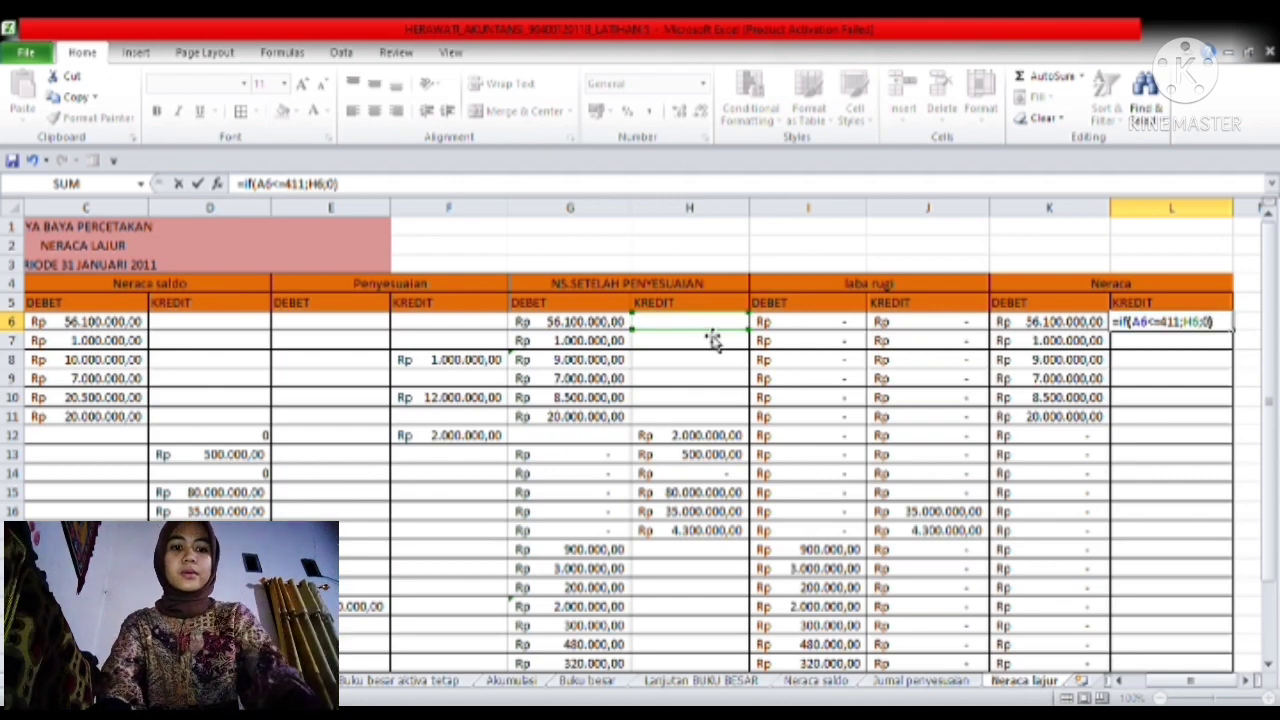
pyautogui.write(')')
pyautogui.press('Return')
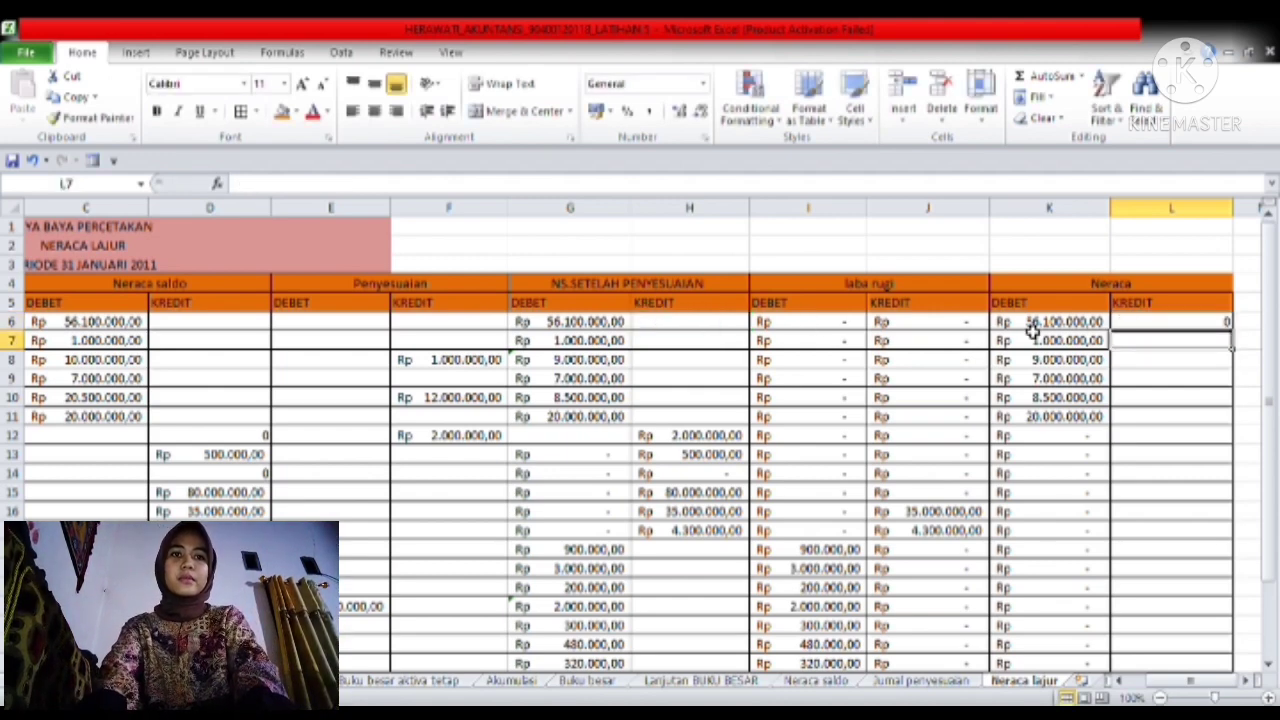
# - Format L6 as Rupiah accounting and fill its formula down through L28
pyautogui.click(1132, 322)
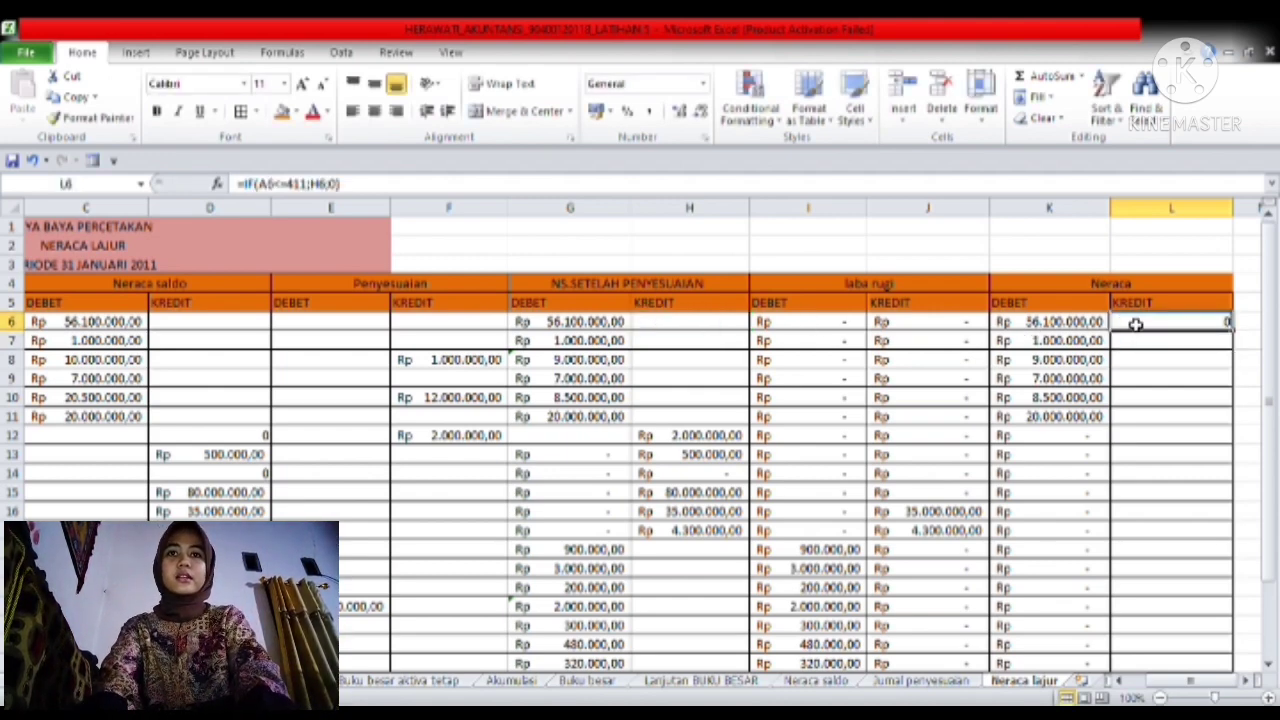
pyautogui.click(596, 111)
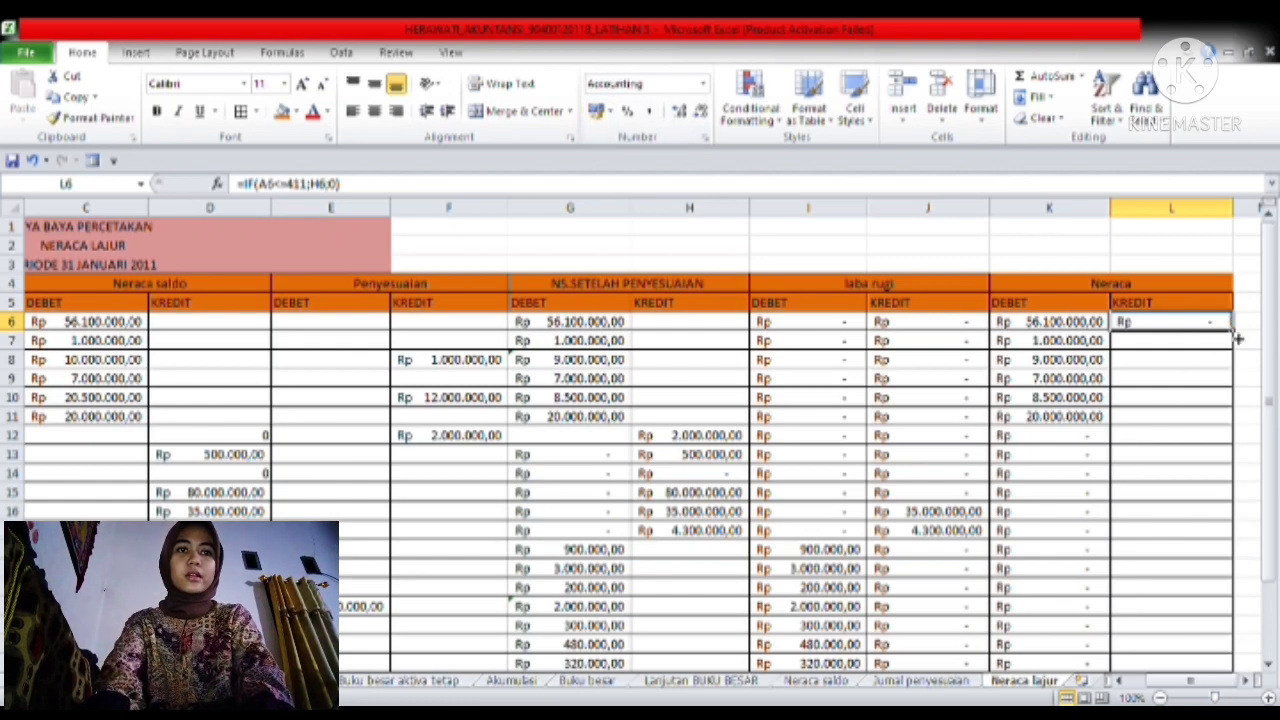
pyautogui.moveTo(1238, 340); pyautogui.dragTo(1205, 638)
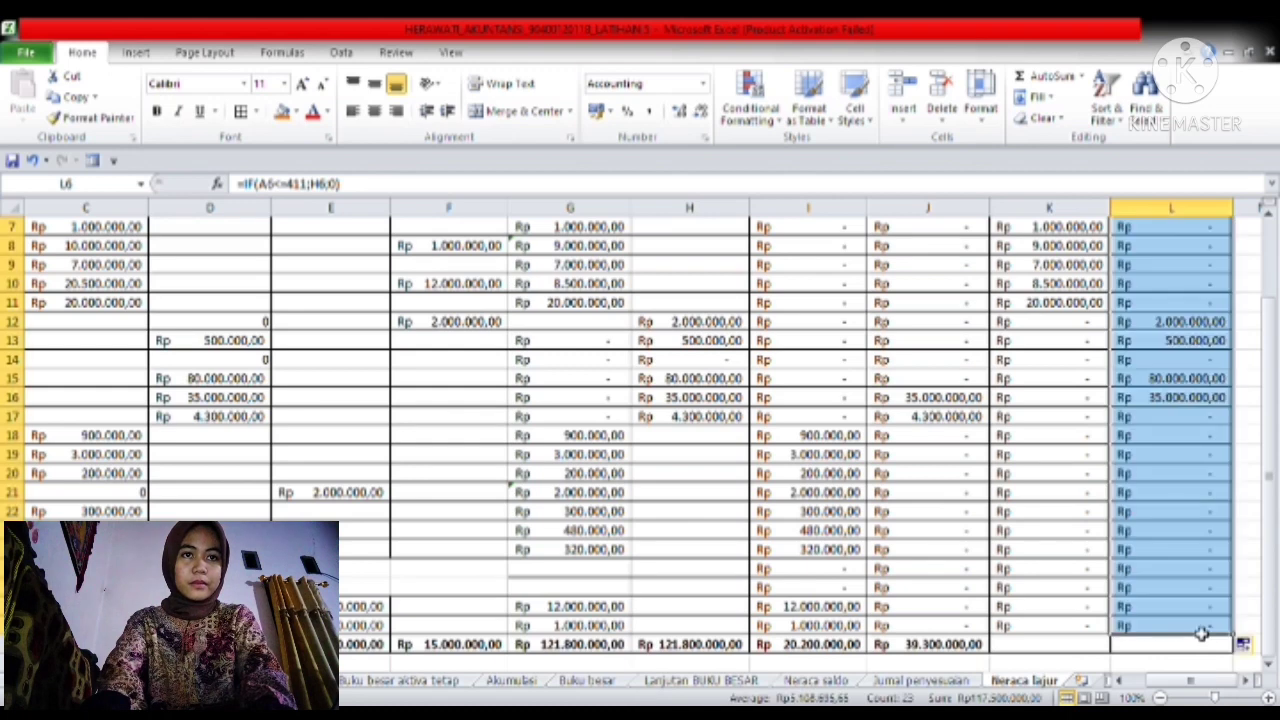
# - Total the Neraca debit column in K29 with =SUM(K6:K28)
pyautogui.click(1005, 650)
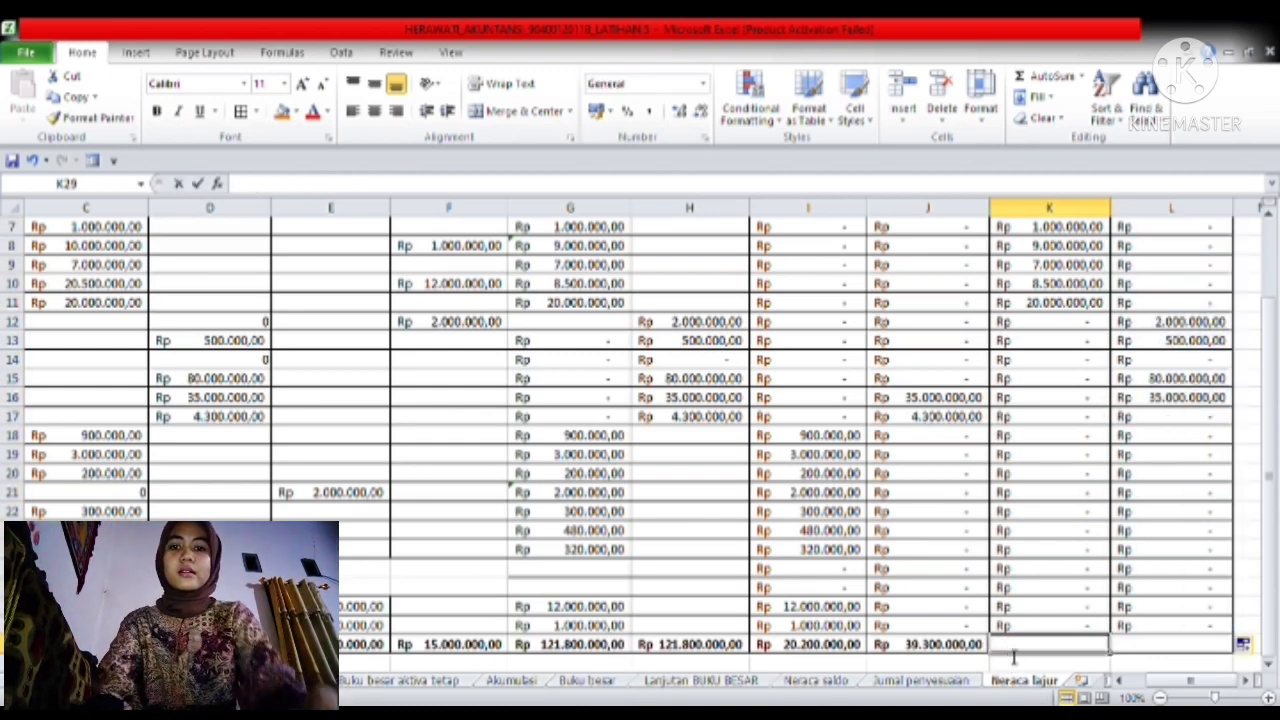
pyautogui.write('=sum')
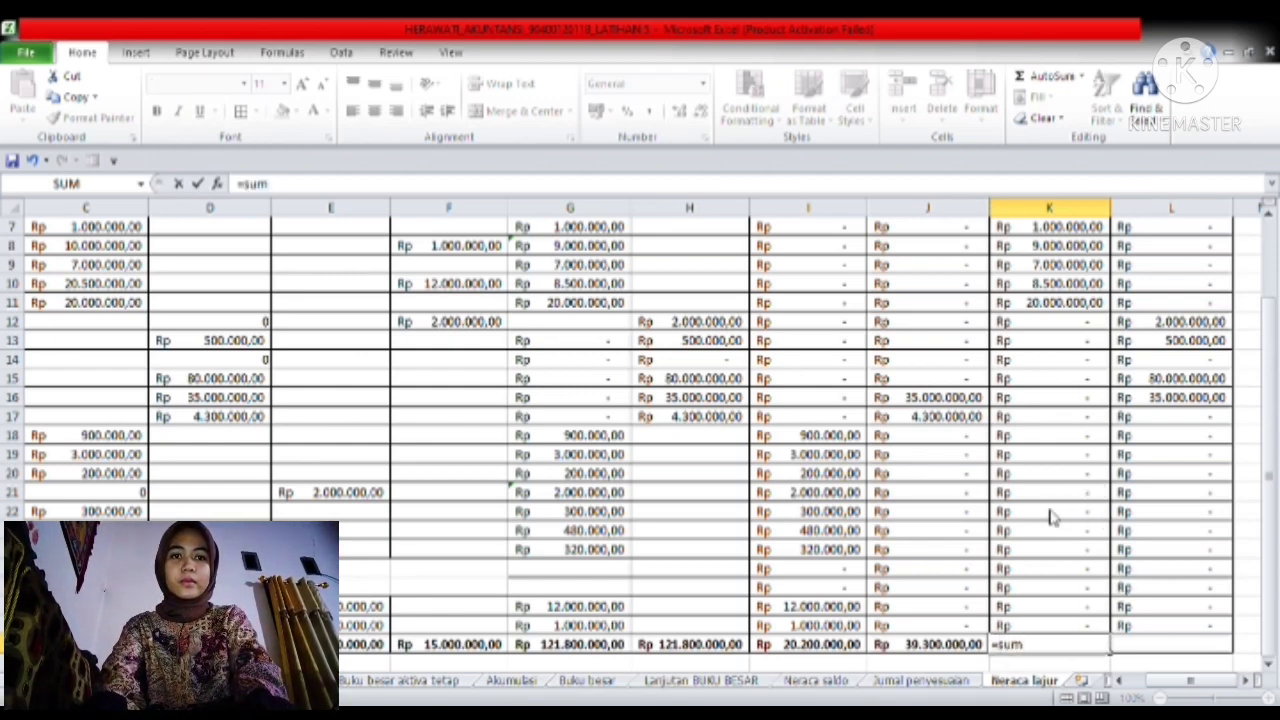
pyautogui.press('Tab')
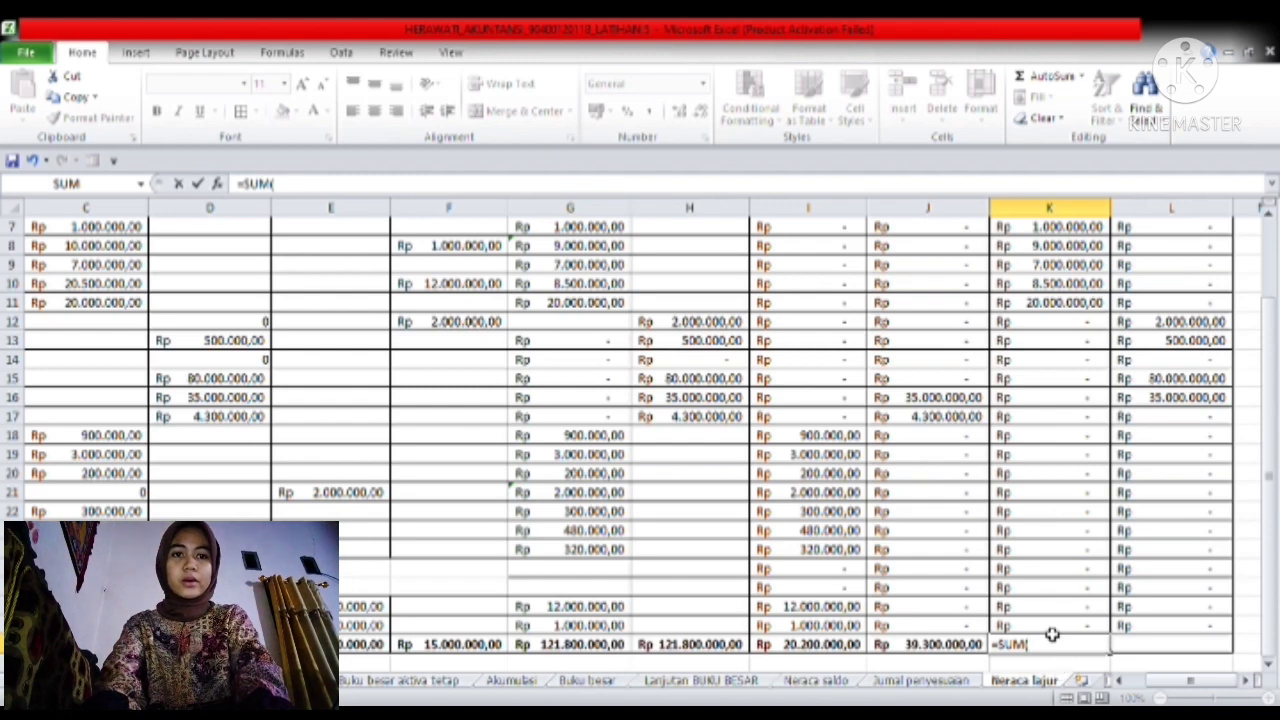
pyautogui.moveTo(1052, 630); pyautogui.dragTo(1052, 286)
pyautogui.press('Return')
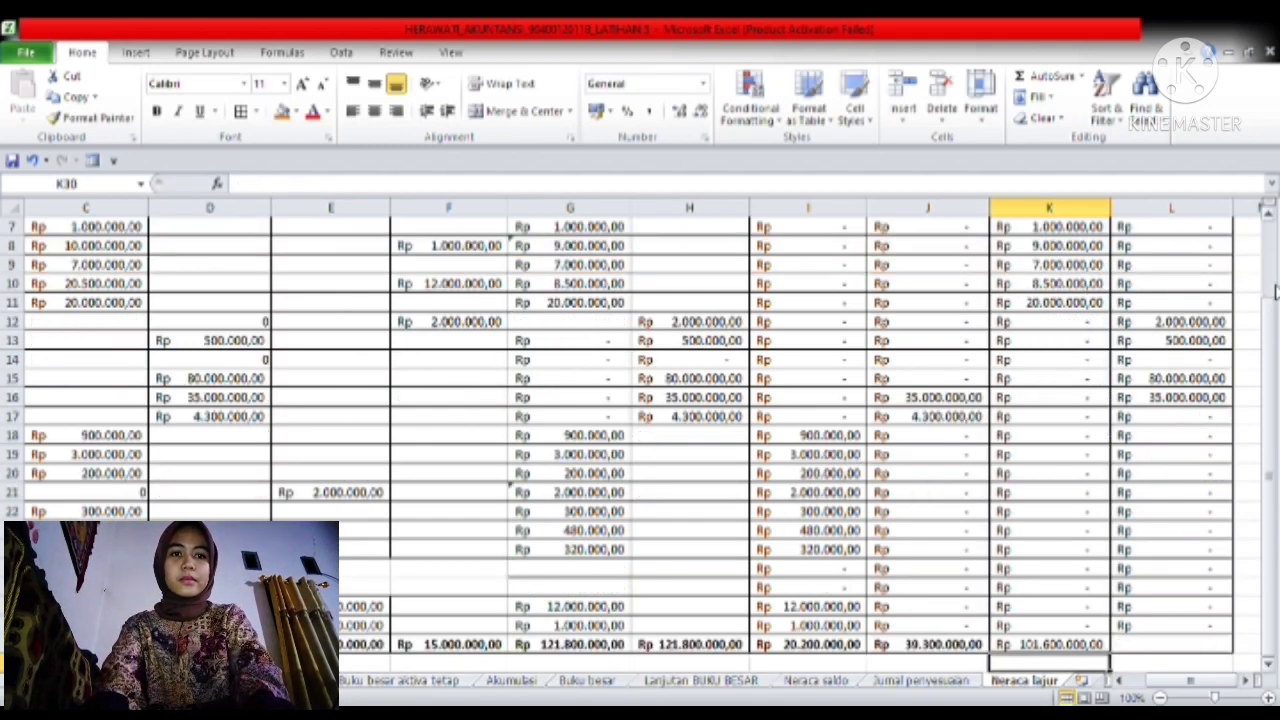
# - Copy the K29 total formula across to L29 and make both Neraca totals bold
pyautogui.click(1140, 645)
pyautogui.click(1098, 647)
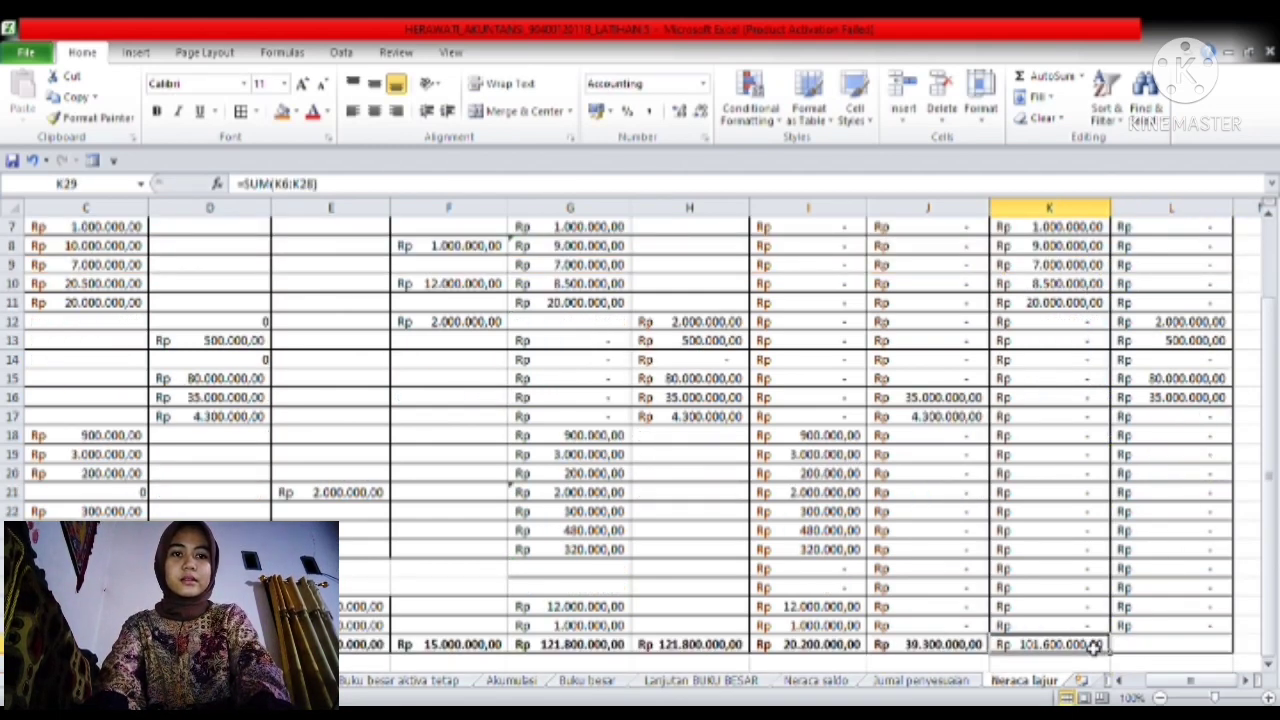
pyautogui.moveTo(1110, 652); pyautogui.dragTo(1185, 651)
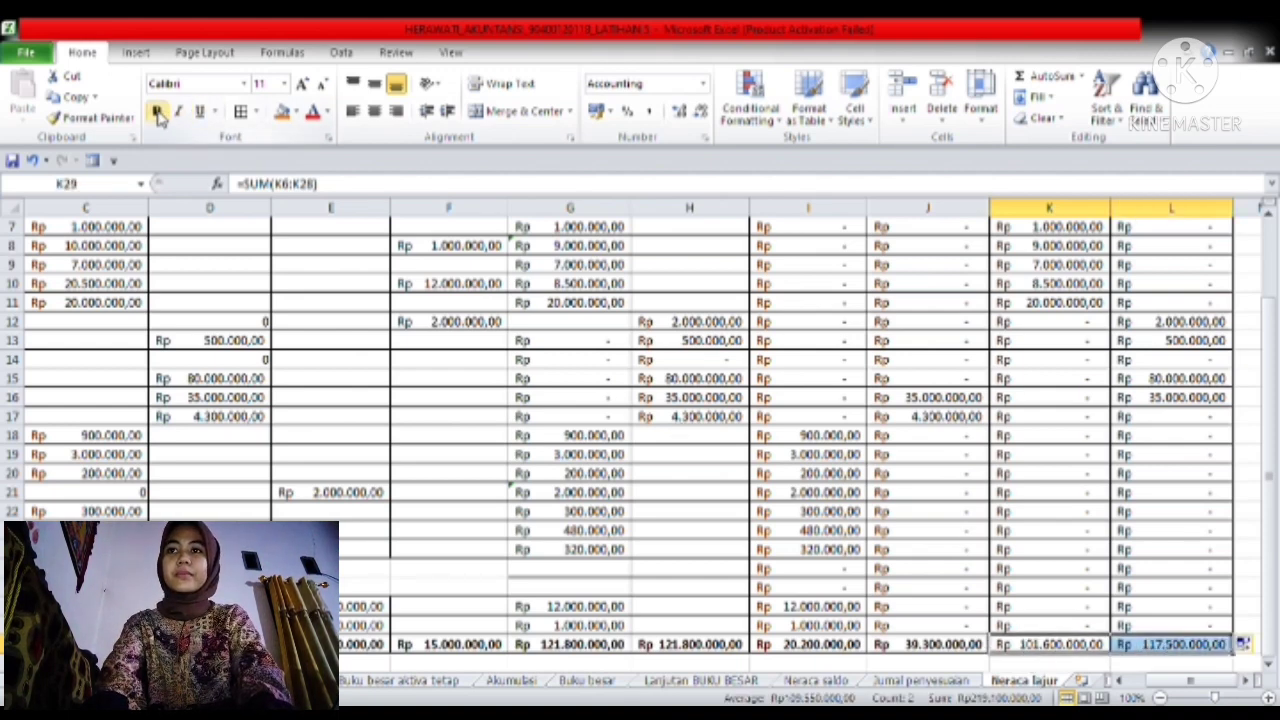
pyautogui.click(157, 112)
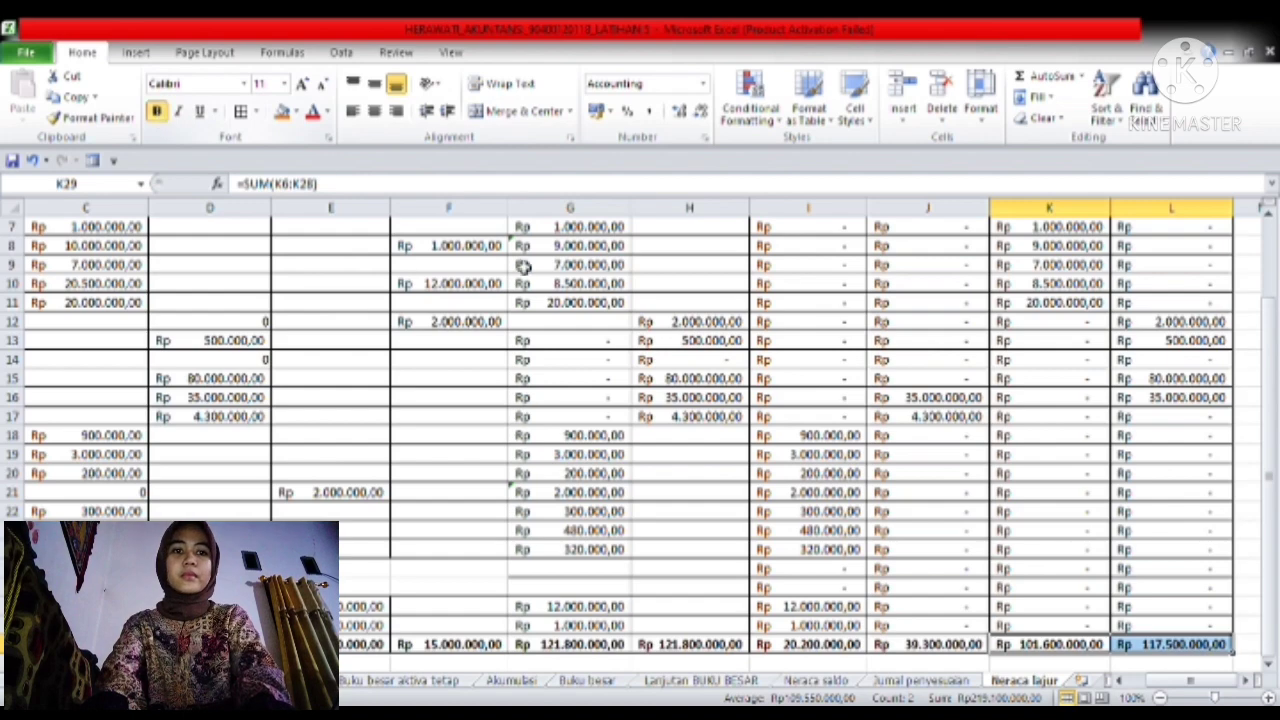
# - Apply all borders to the empty range I30:L31 beneath the laba rugi and Neraca totals
pyautogui.click(1163, 628)
pyautogui.press('Down')
pyautogui.press('Down')
pyautogui.press('Down')
pyautogui.press('Down')
pyautogui.press('Down')
pyautogui.press('Down')
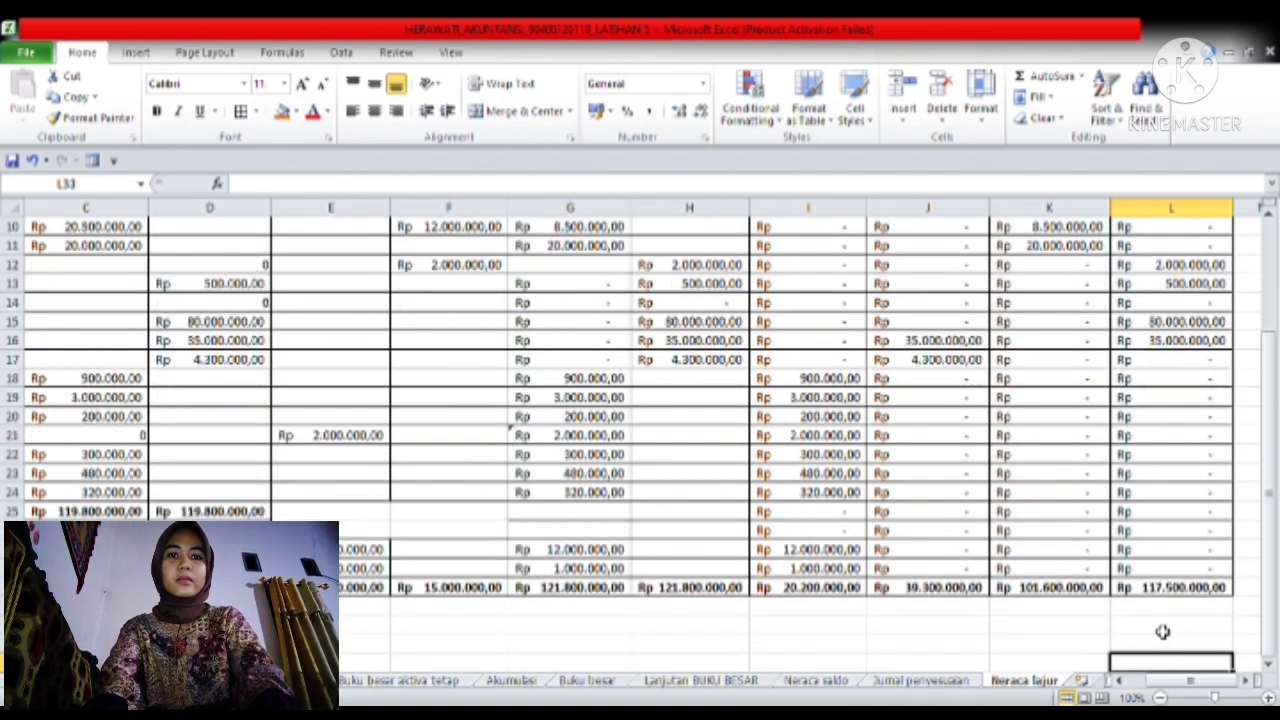
pyautogui.press('Down')
pyautogui.press('Down')
pyautogui.press('Down')
pyautogui.press('Down')
pyautogui.press('Down')
pyautogui.press('Down')
pyautogui.press('Down')
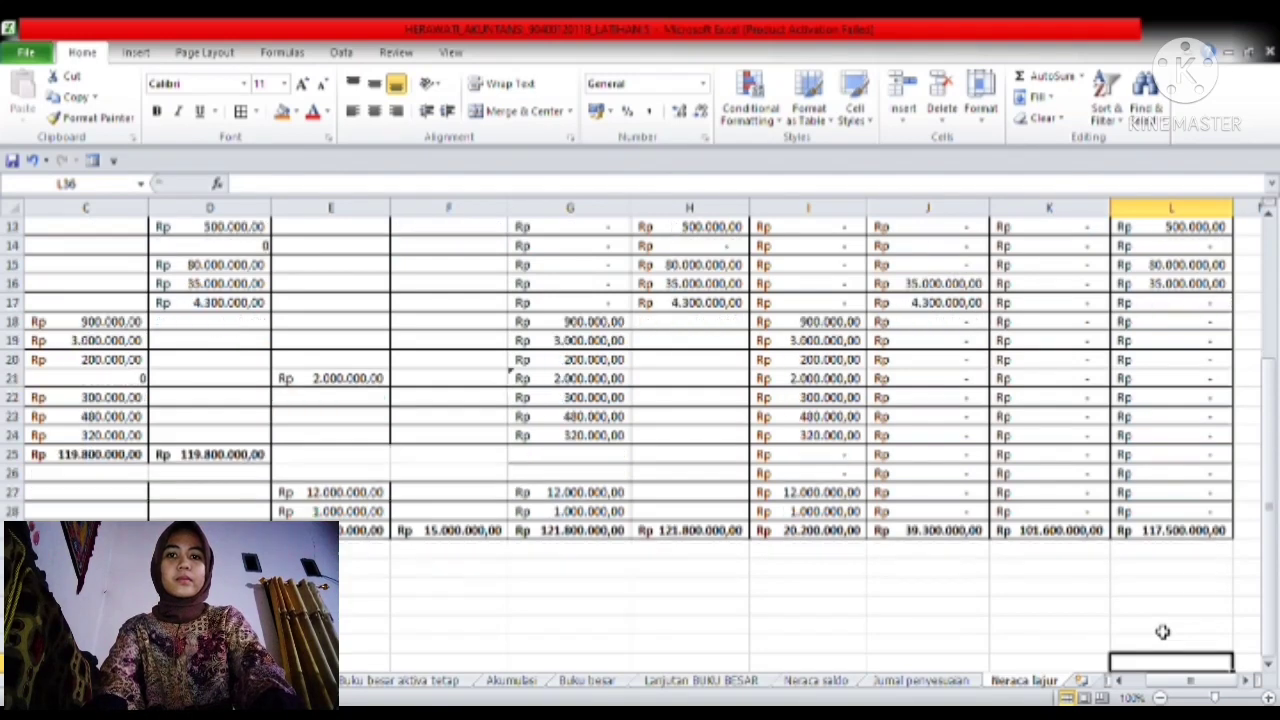
pyautogui.press('Down')
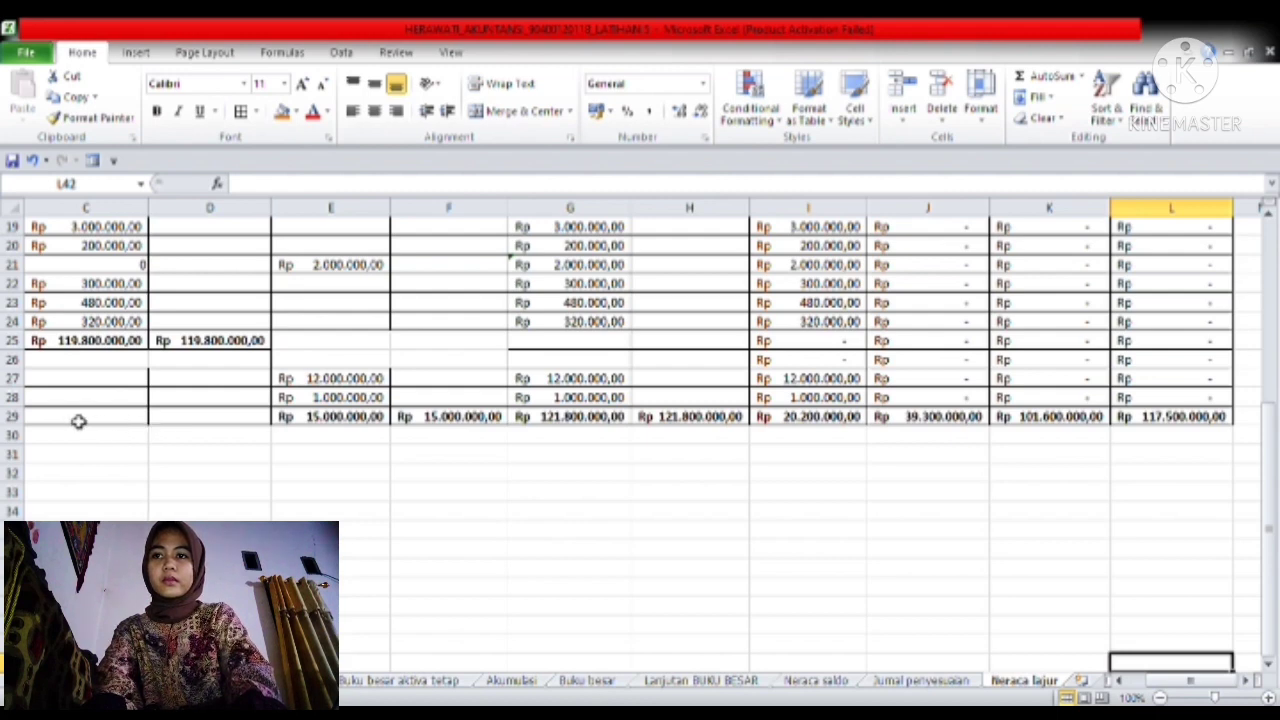
pyautogui.moveTo(78, 421); pyautogui.dragTo(214, 434)
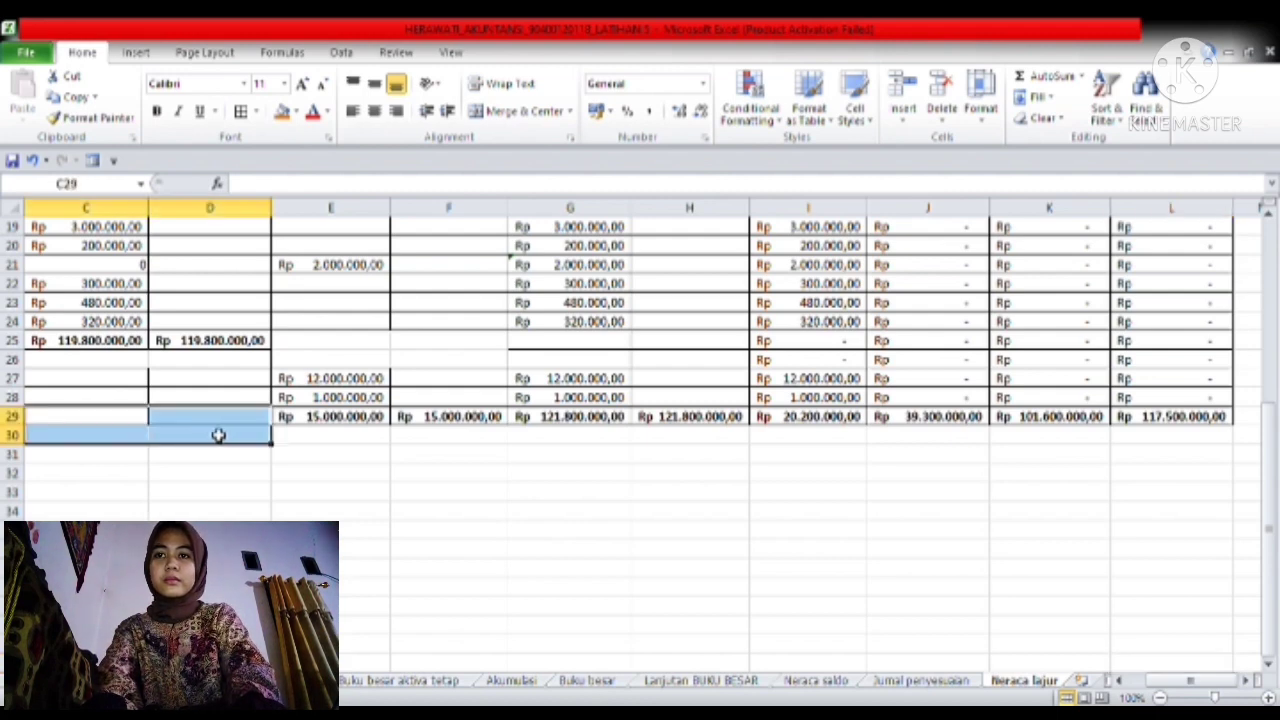
pyautogui.click(346, 475)
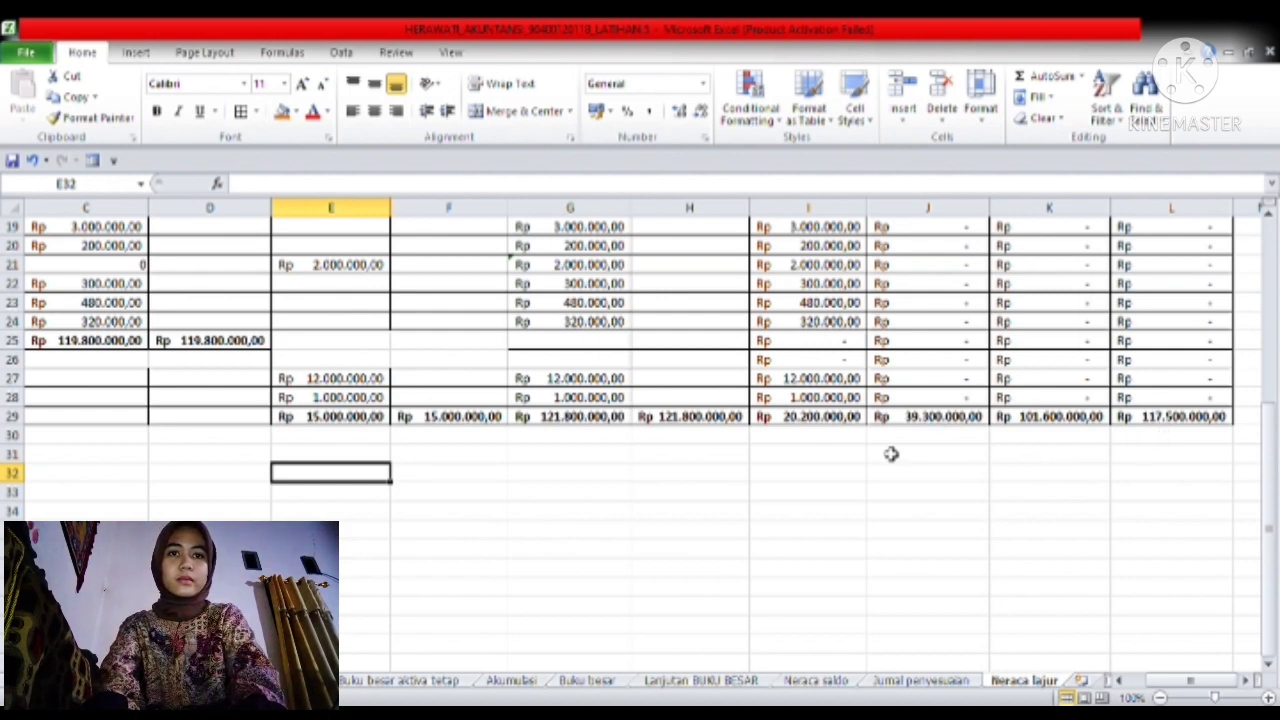
pyautogui.click(792, 437)
pyautogui.moveTo(792, 437); pyautogui.dragTo(1166, 463)
pyautogui.click(240, 112)
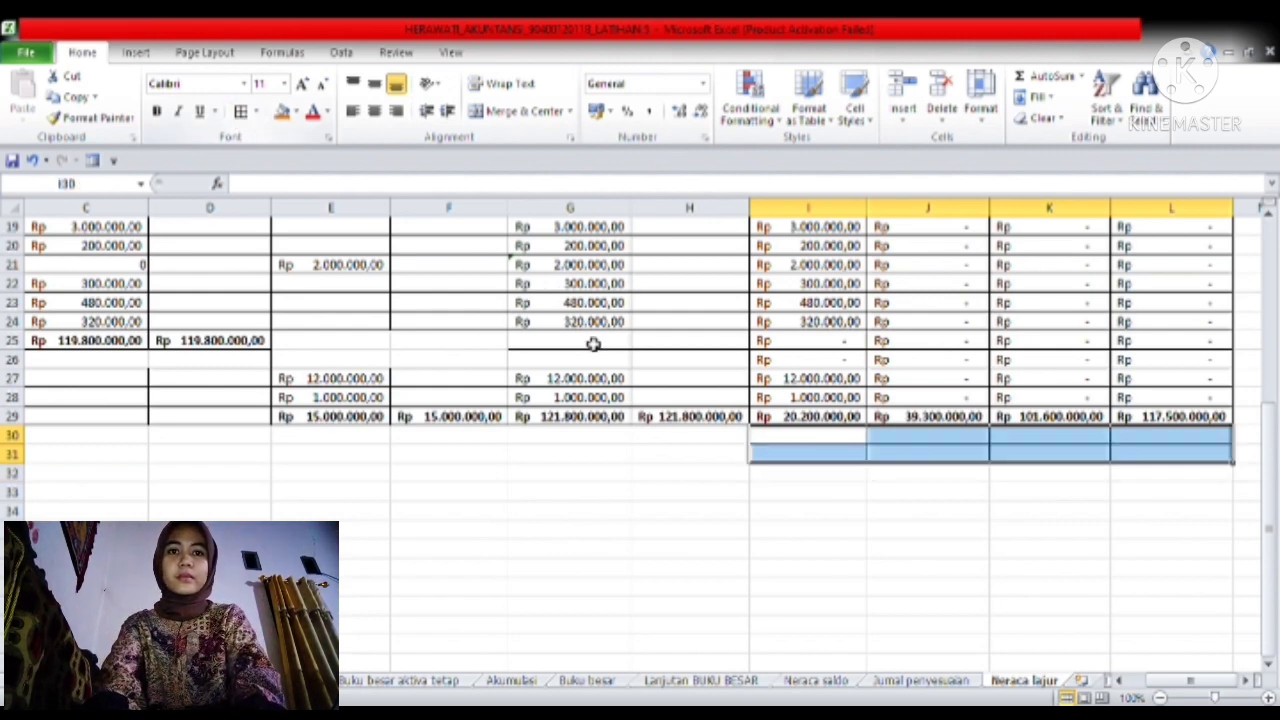
pyautogui.click(893, 512)
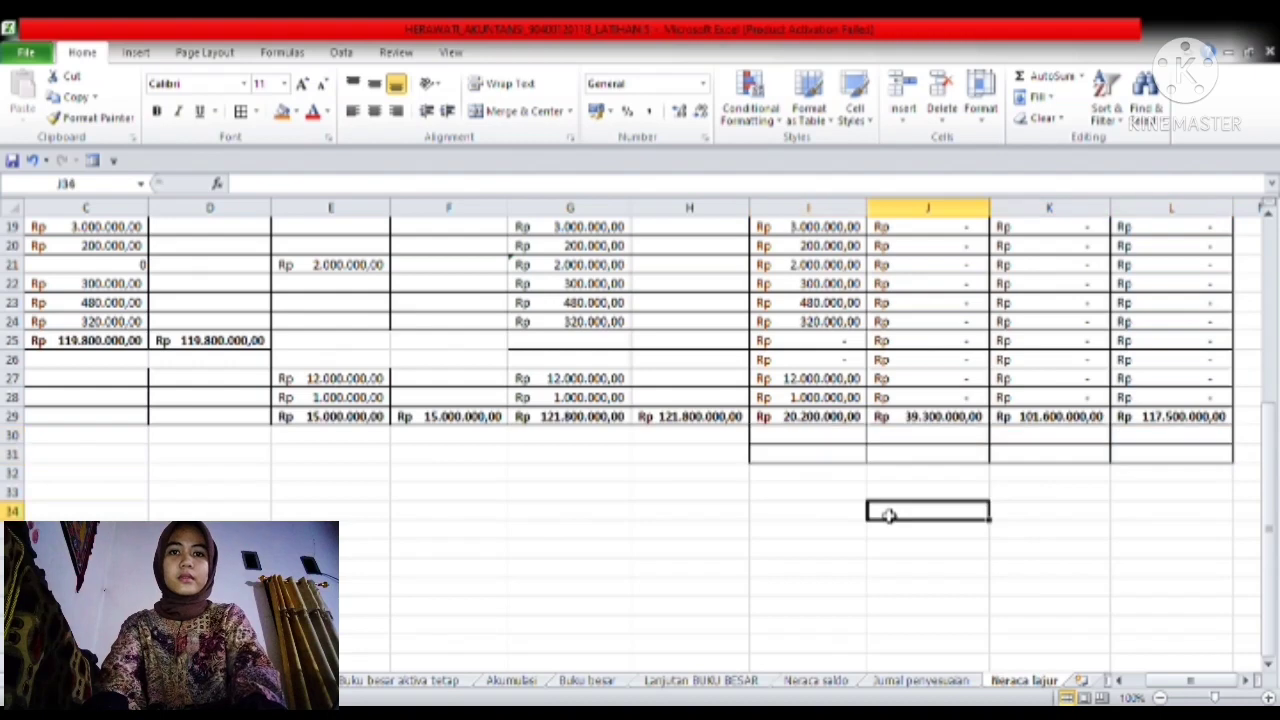
# - Calculate the profit in I30 with =SUM(J29-I29), subtracting the laba rugi debit total from the credit total
pyautogui.click(819, 439)
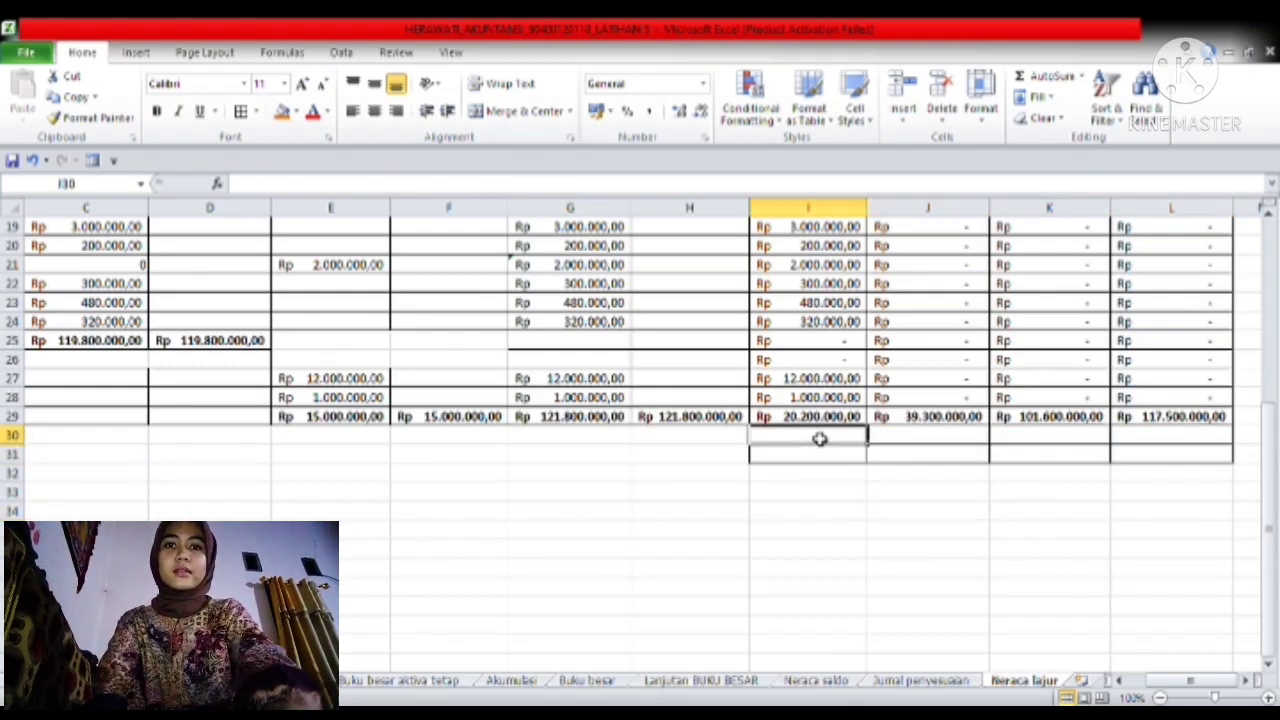
pyautogui.write('=Sum')
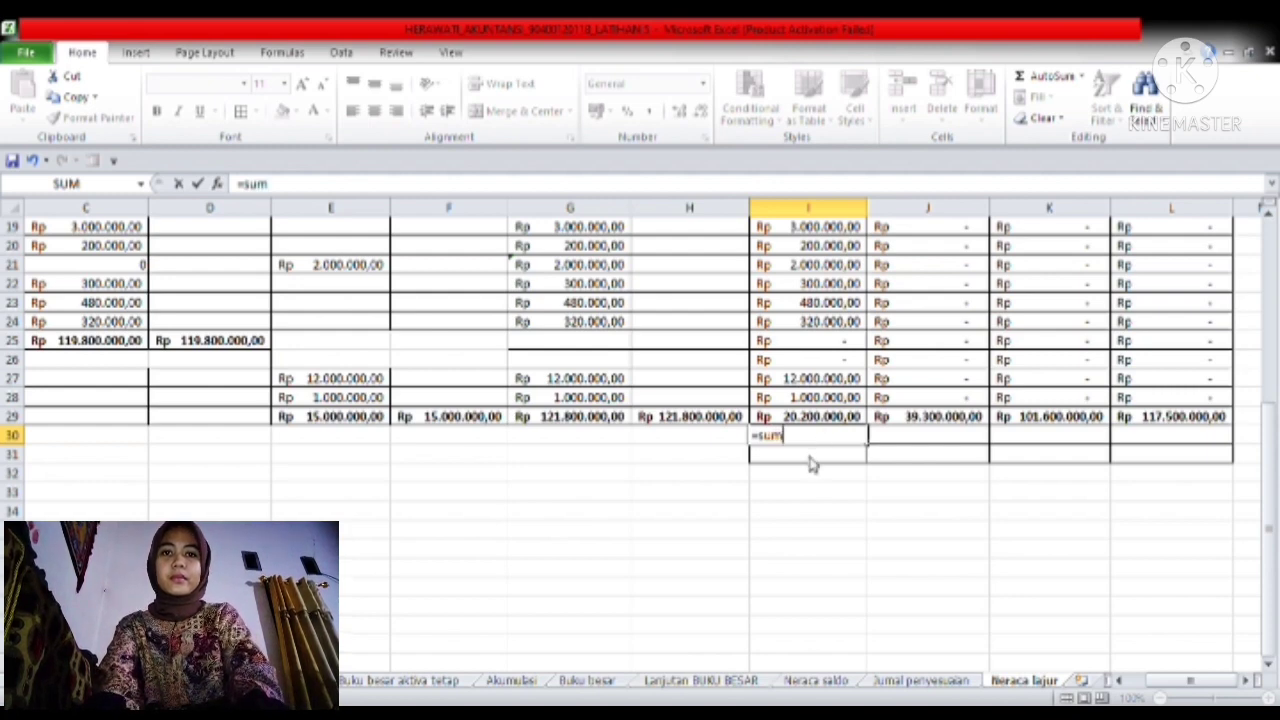
pyautogui.press('Tab')
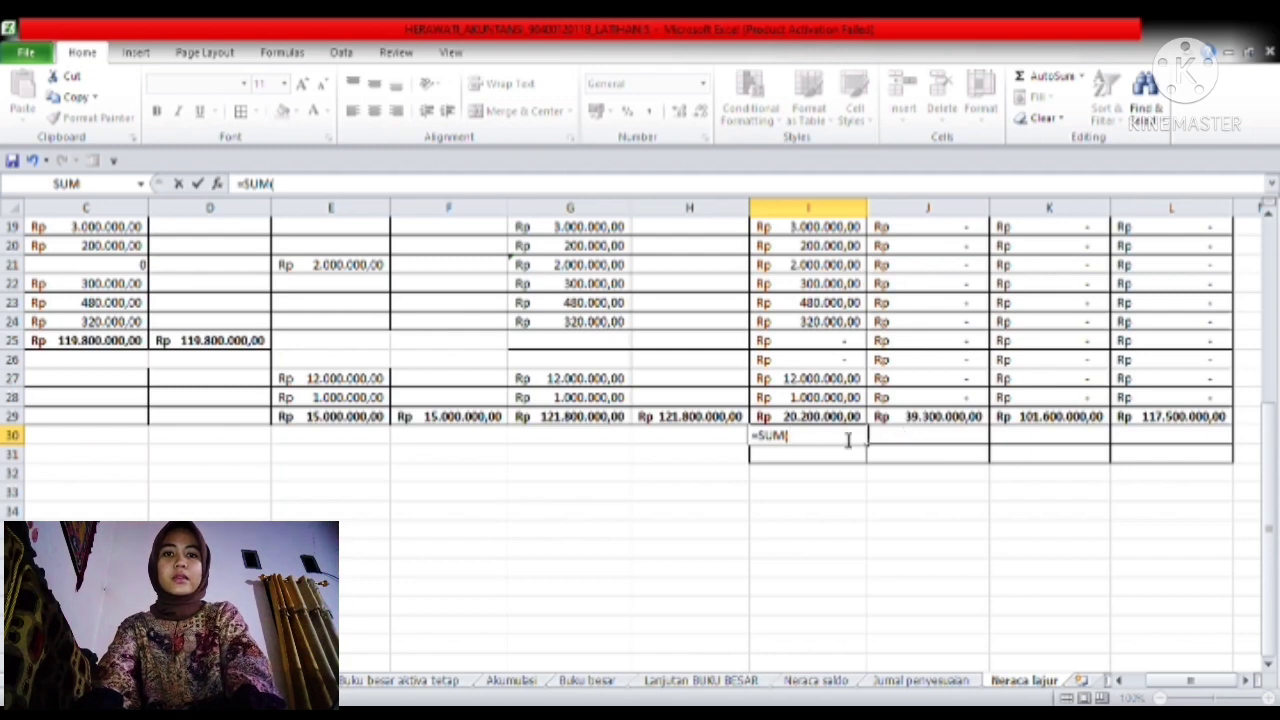
pyautogui.click(920, 420)
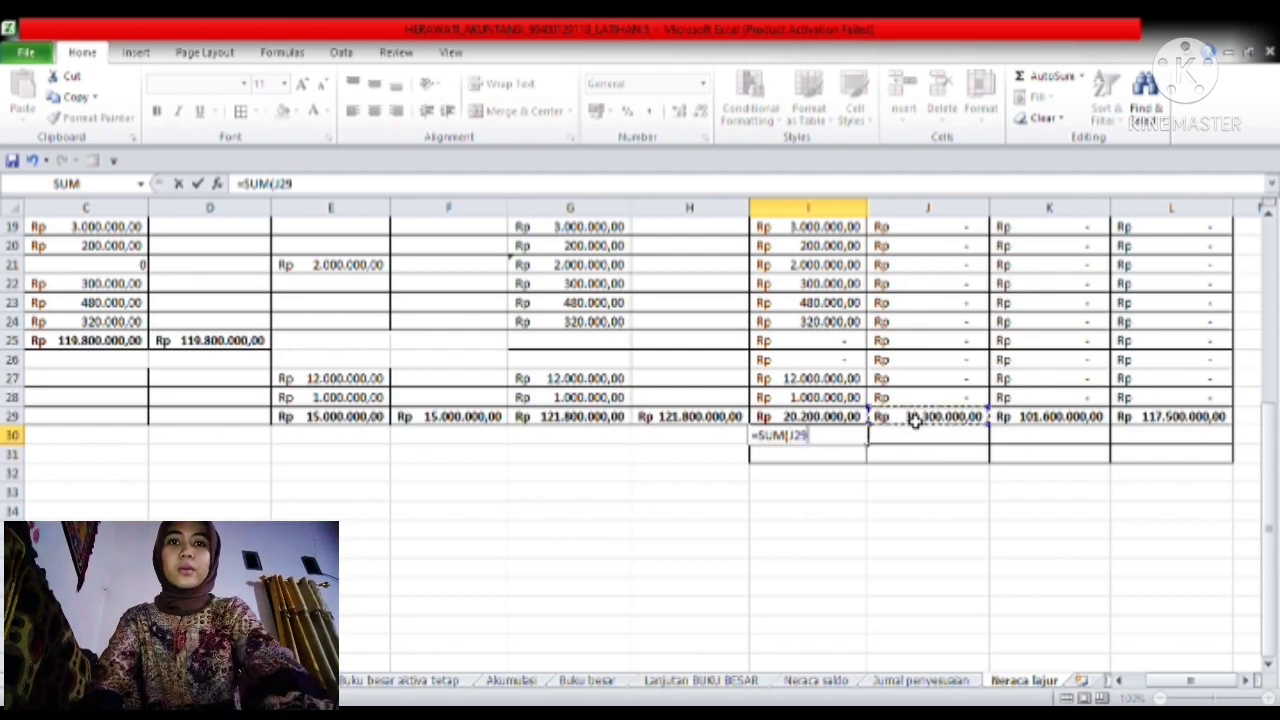
pyautogui.write('-')
pyautogui.click(851, 420)
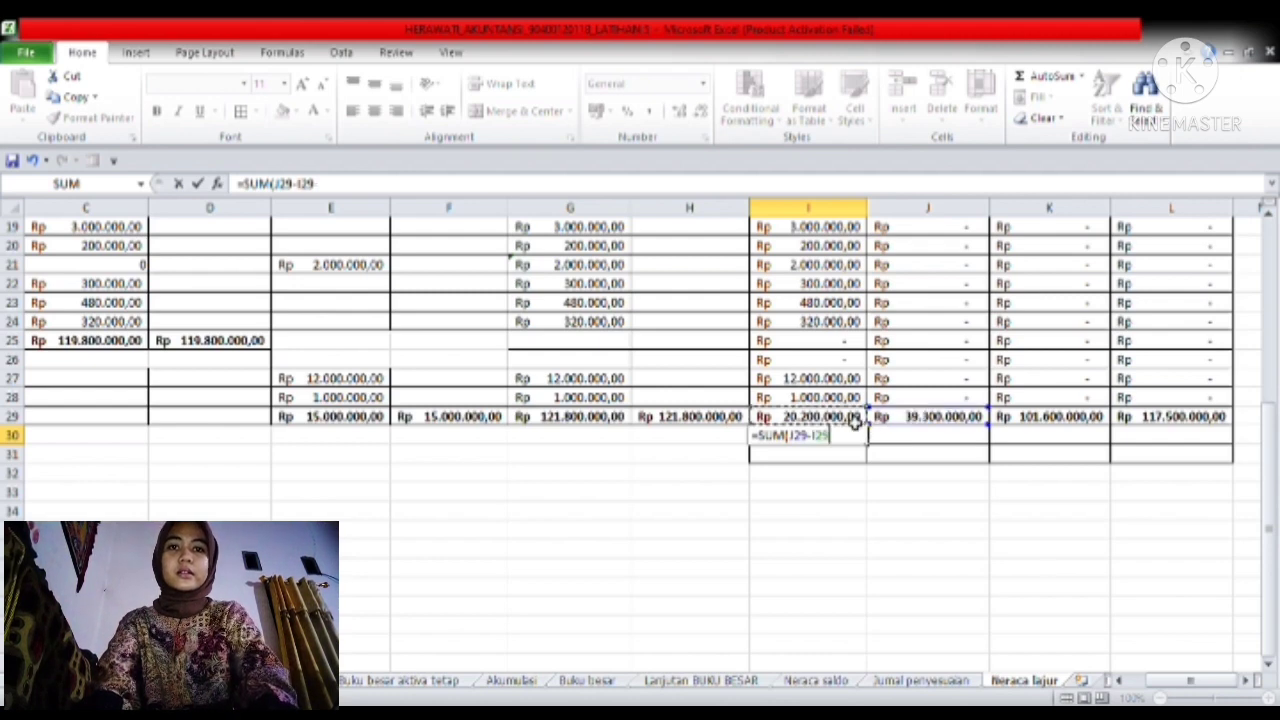
pyautogui.press('Return')
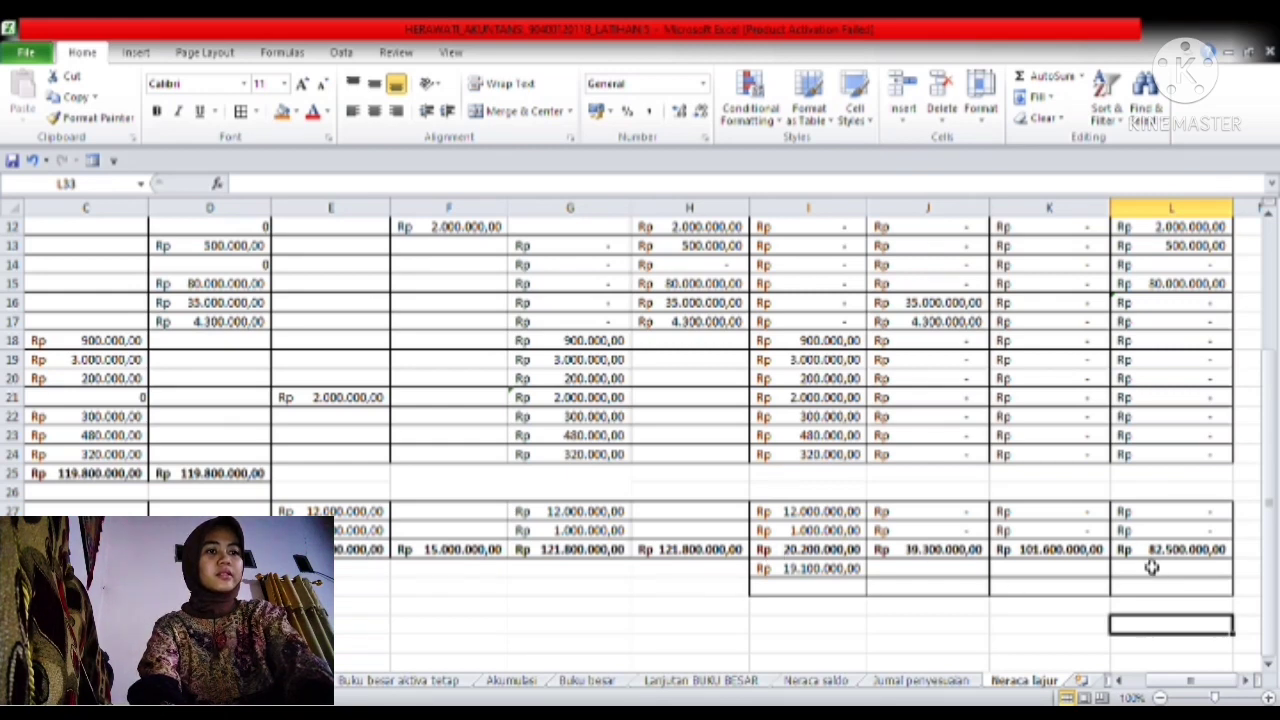
# - Calculate the balancing profit in L30 with =K29-L29, subtracting the Neraca credit total from the debit total
pyautogui.click(1149, 569)
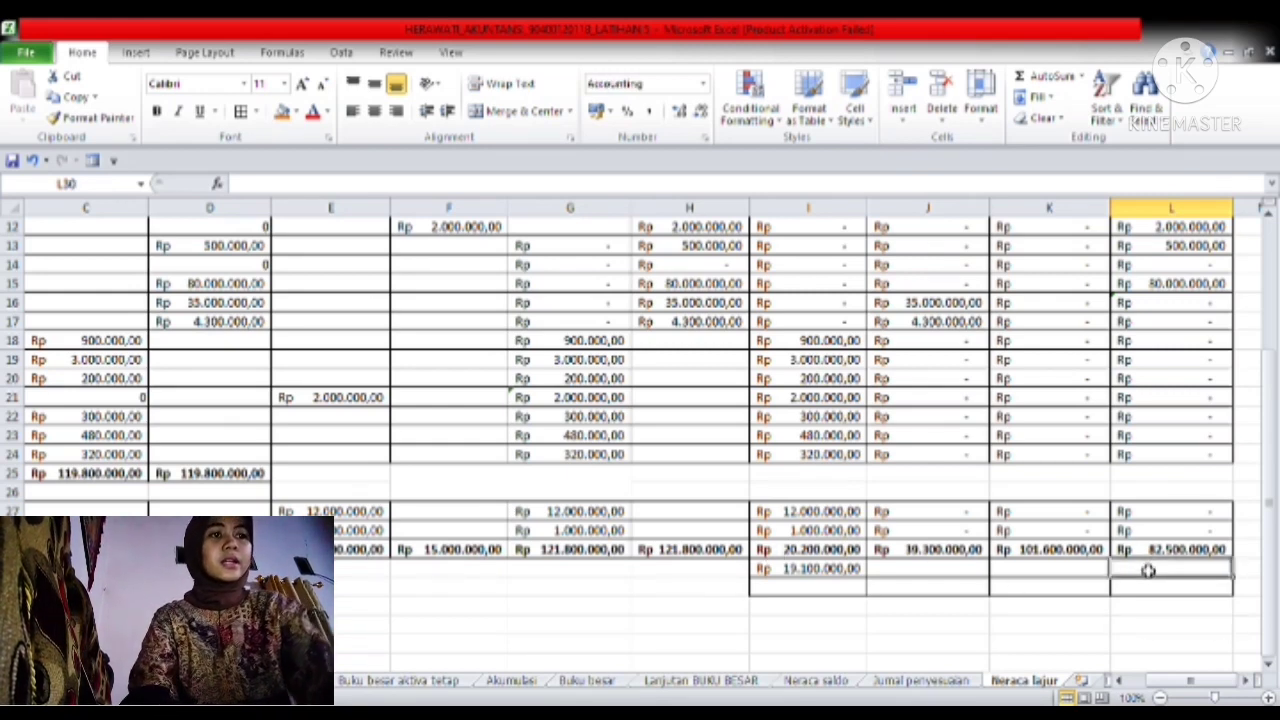
pyautogui.write('=')
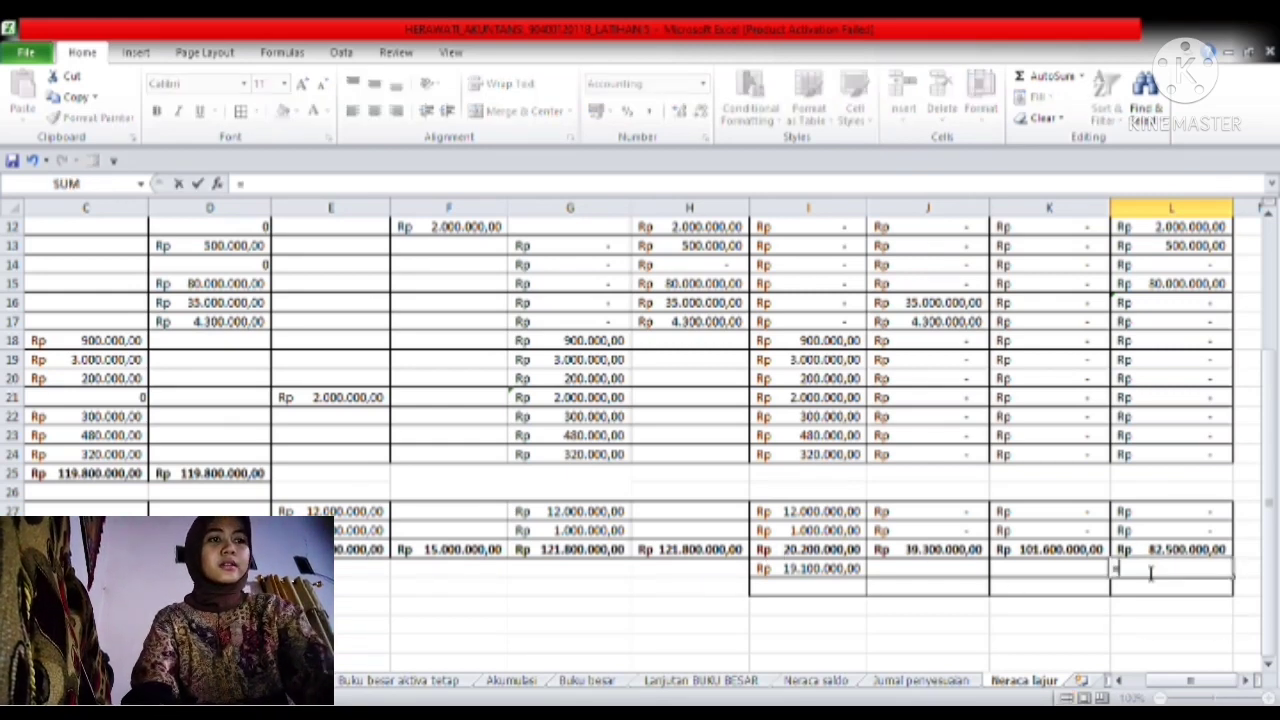
pyautogui.click(1070, 554)
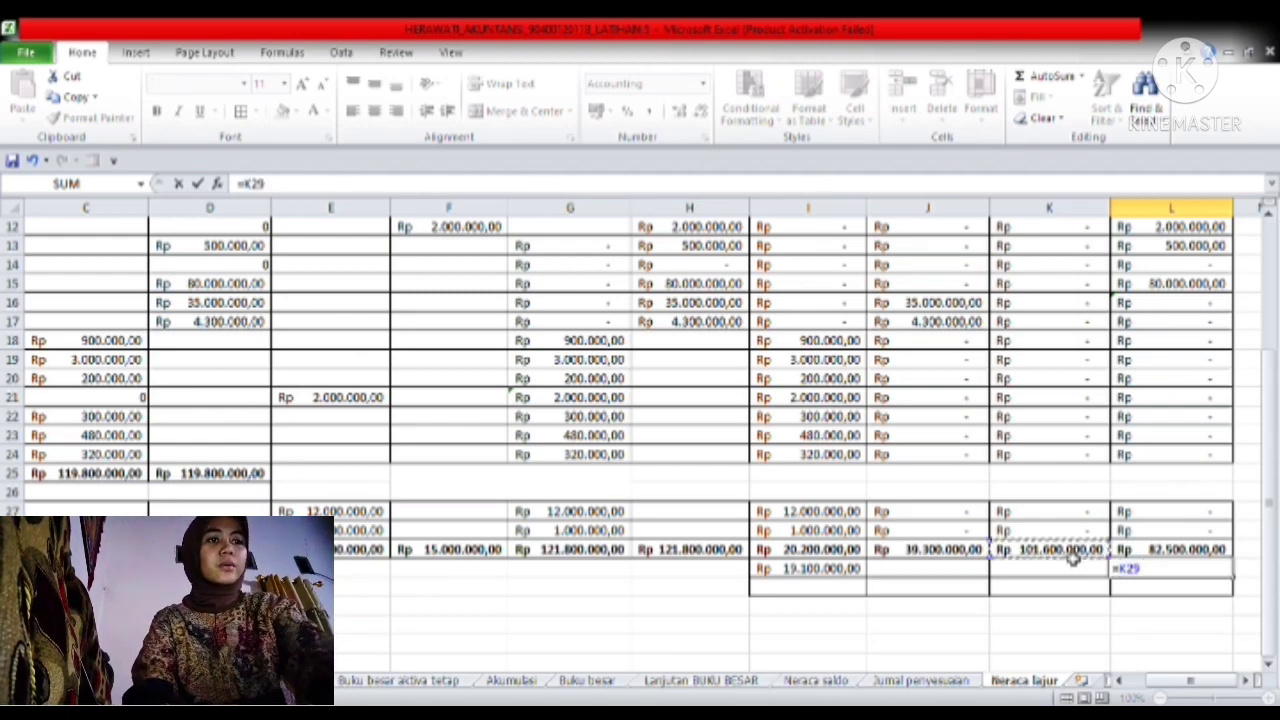
pyautogui.write('-')
pyautogui.click(1150, 552)
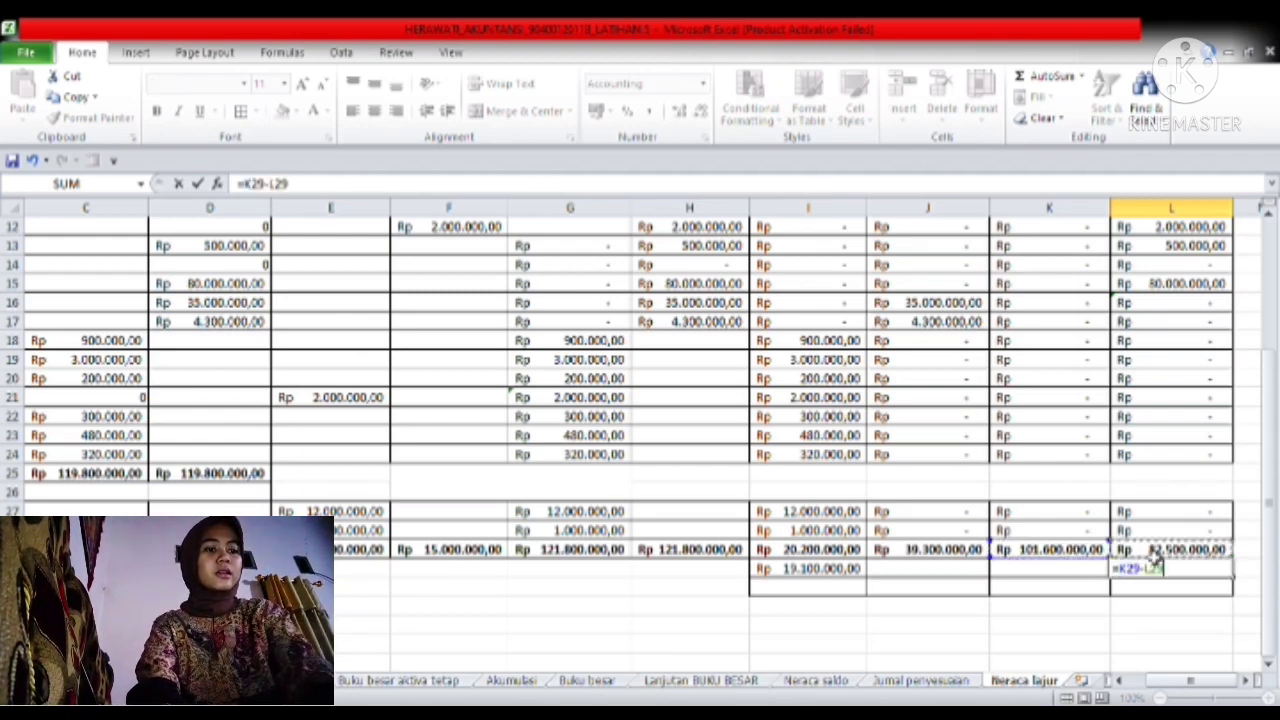
pyautogui.press('Return')
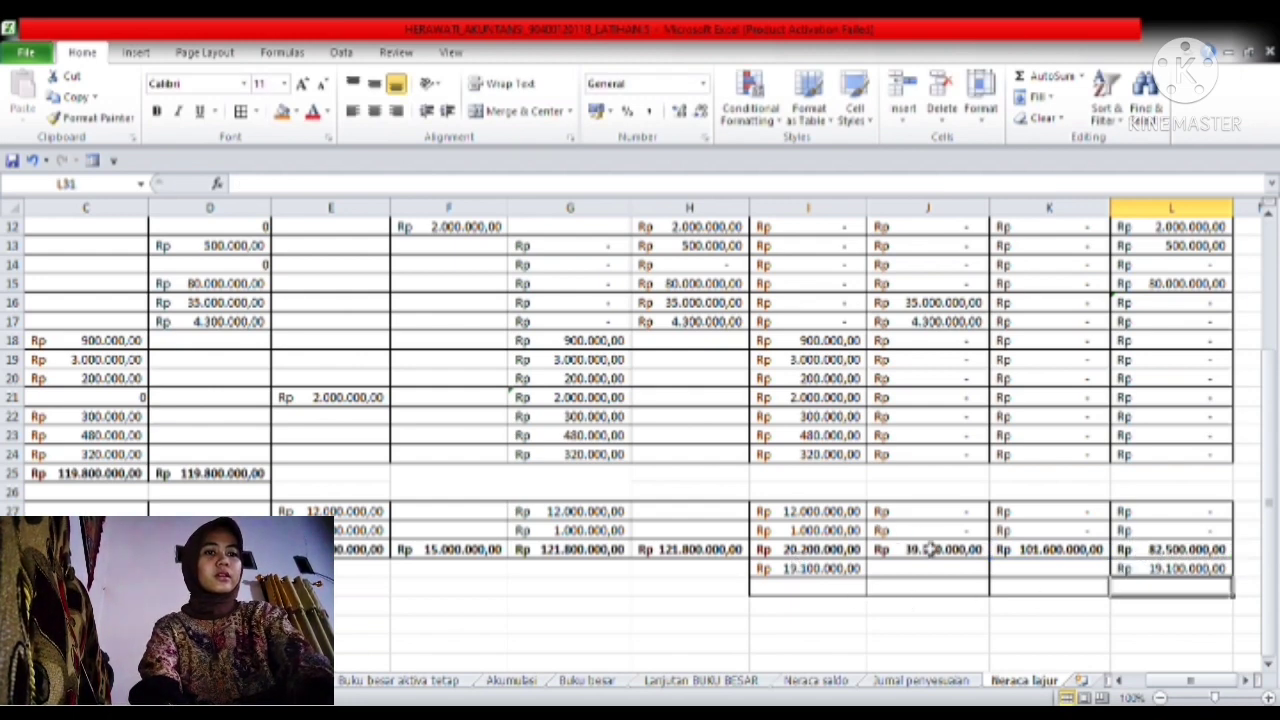
# - Add the laba rugi debit total and the profit in I31 with =SUM(I29:I30)
pyautogui.click(811, 594)
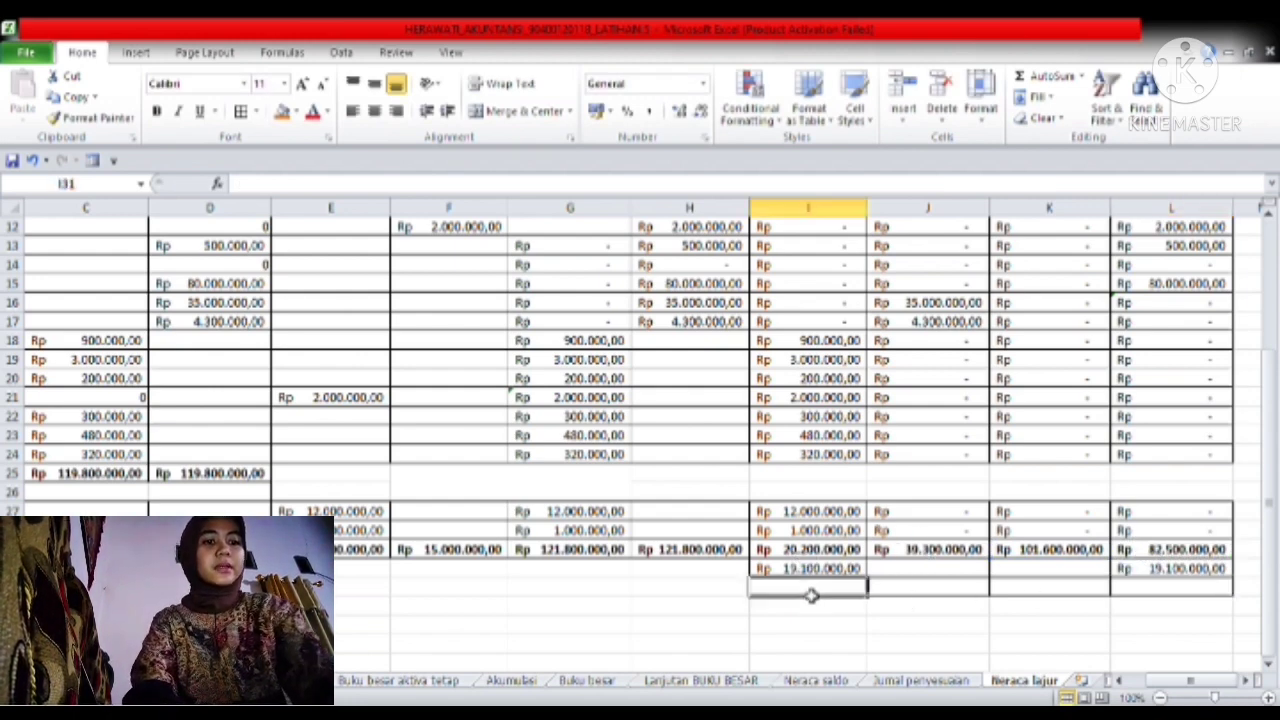
pyautogui.write('=')
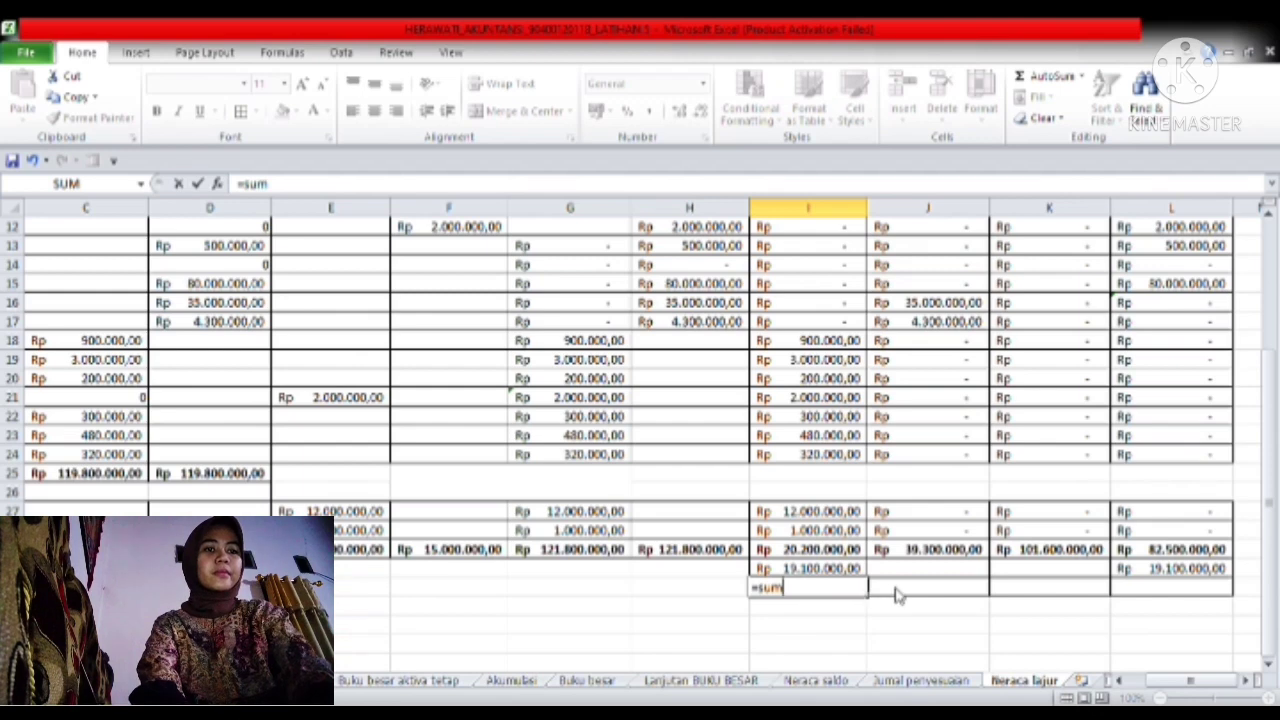
pyautogui.write('sum')
pyautogui.press('Tab')
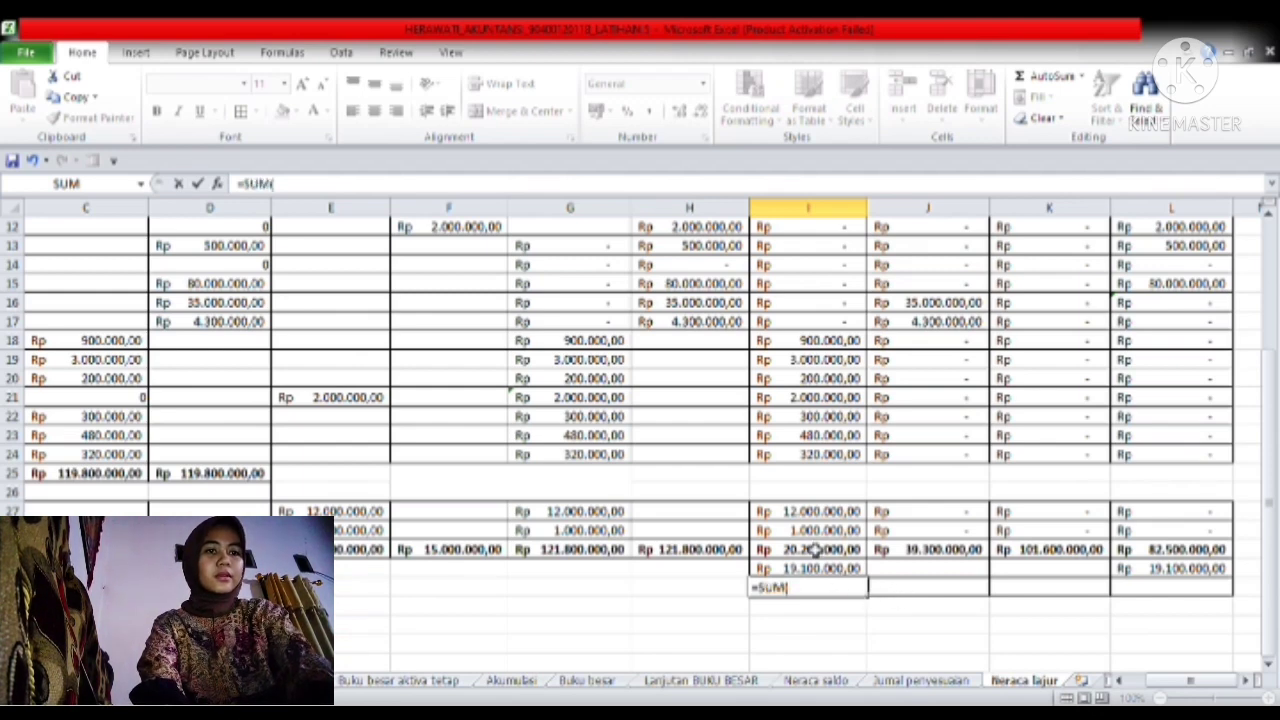
pyautogui.moveTo(815, 549); pyautogui.dragTo(822, 568)
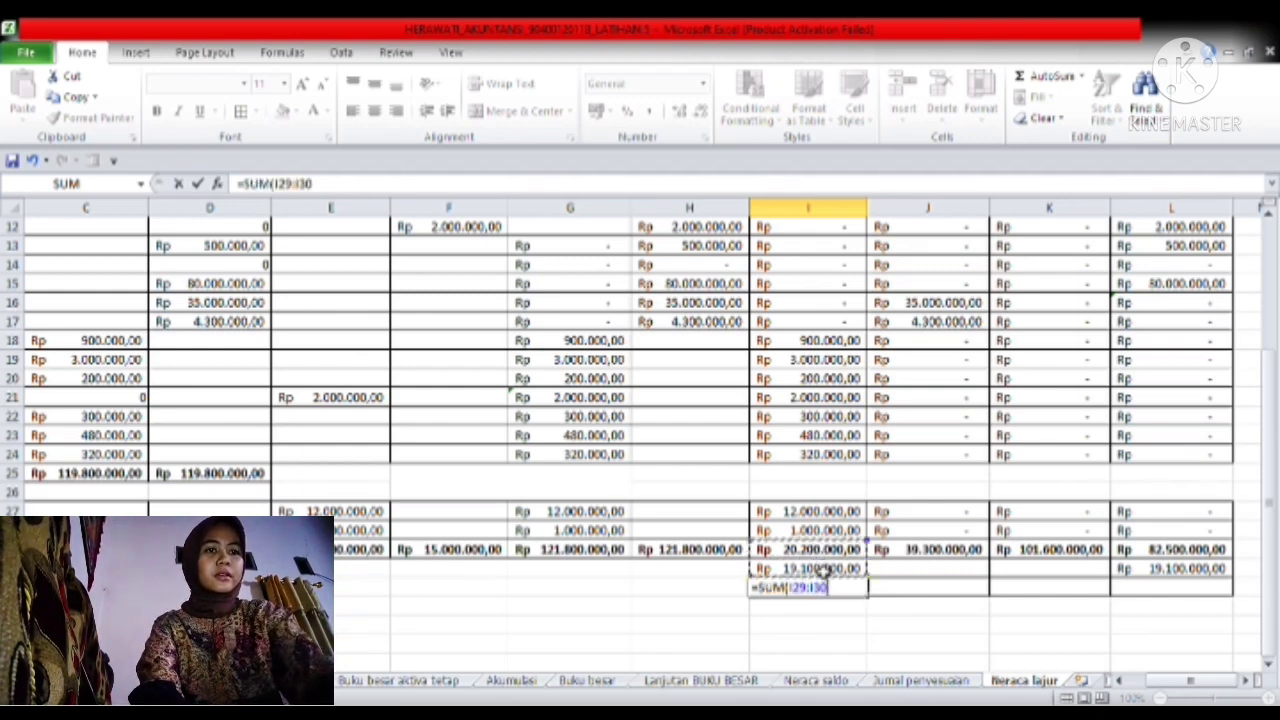
pyautogui.press('Return')
# - Add the Neraca credit total and the profit in L31 with =SUM(L29:L30)
pyautogui.click(1138, 592)
pyautogui.write('=')
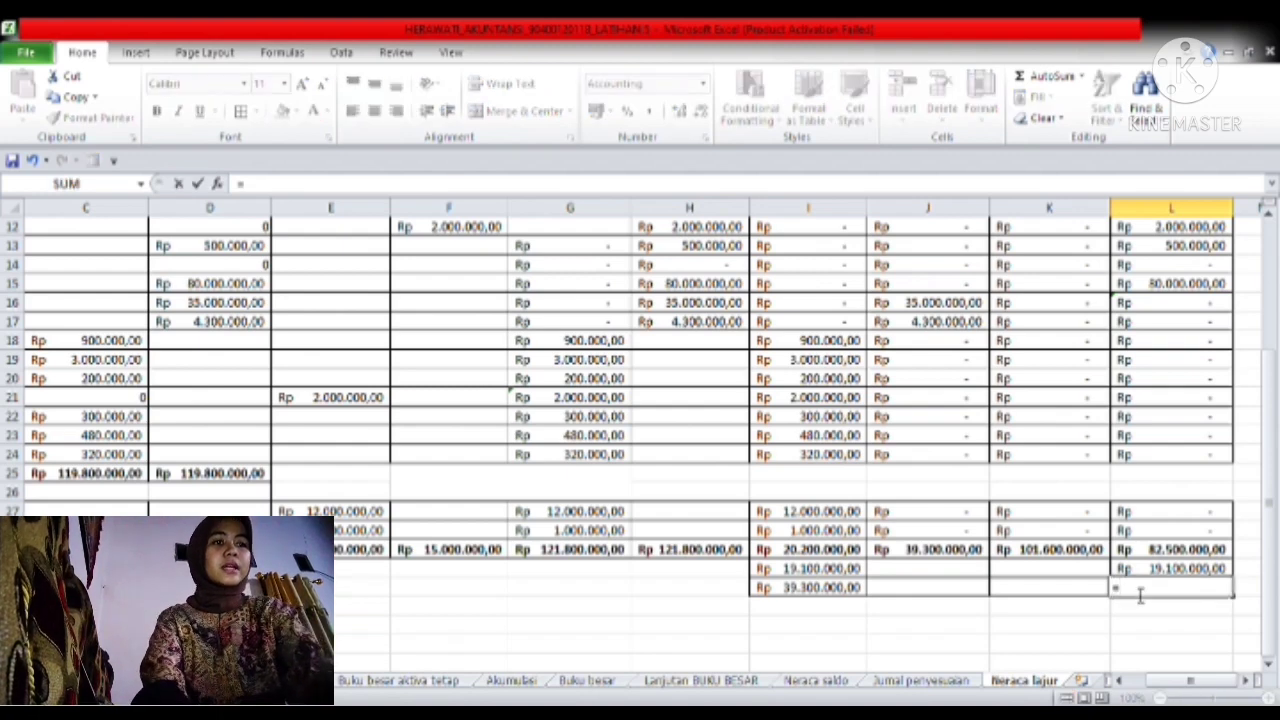
pyautogui.write('su')
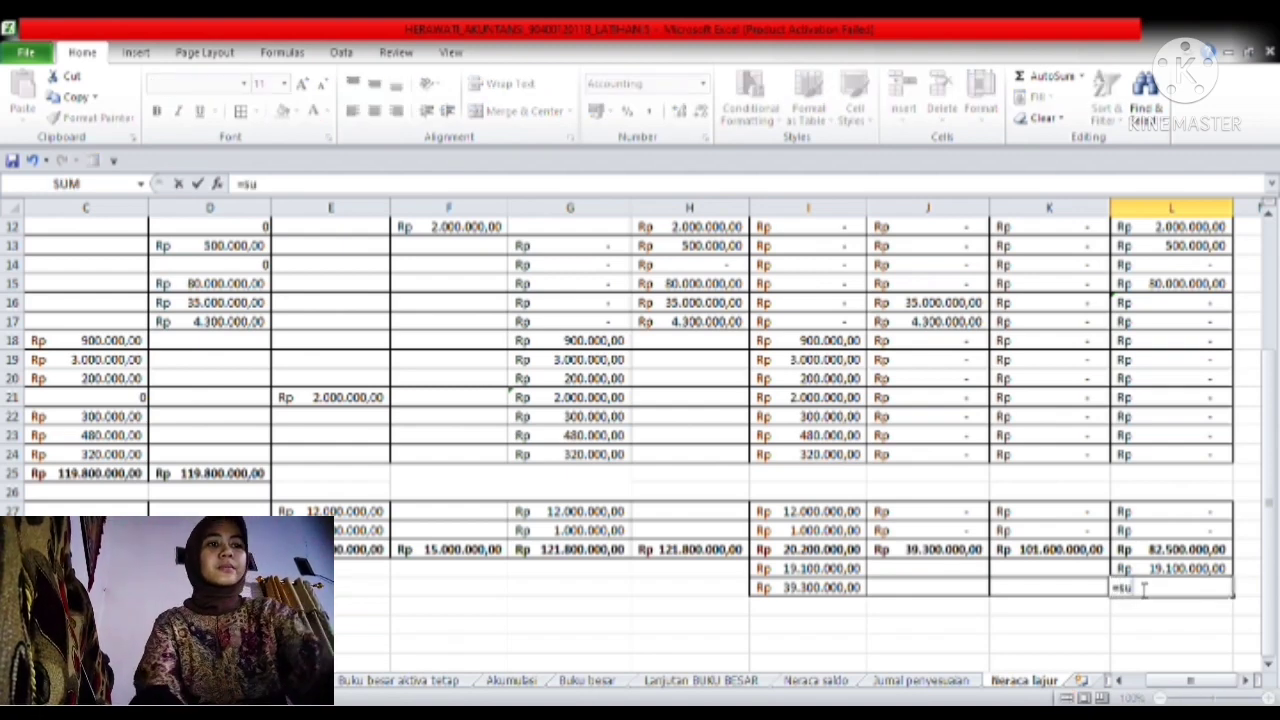
pyautogui.write('m')
pyautogui.press('Tab')
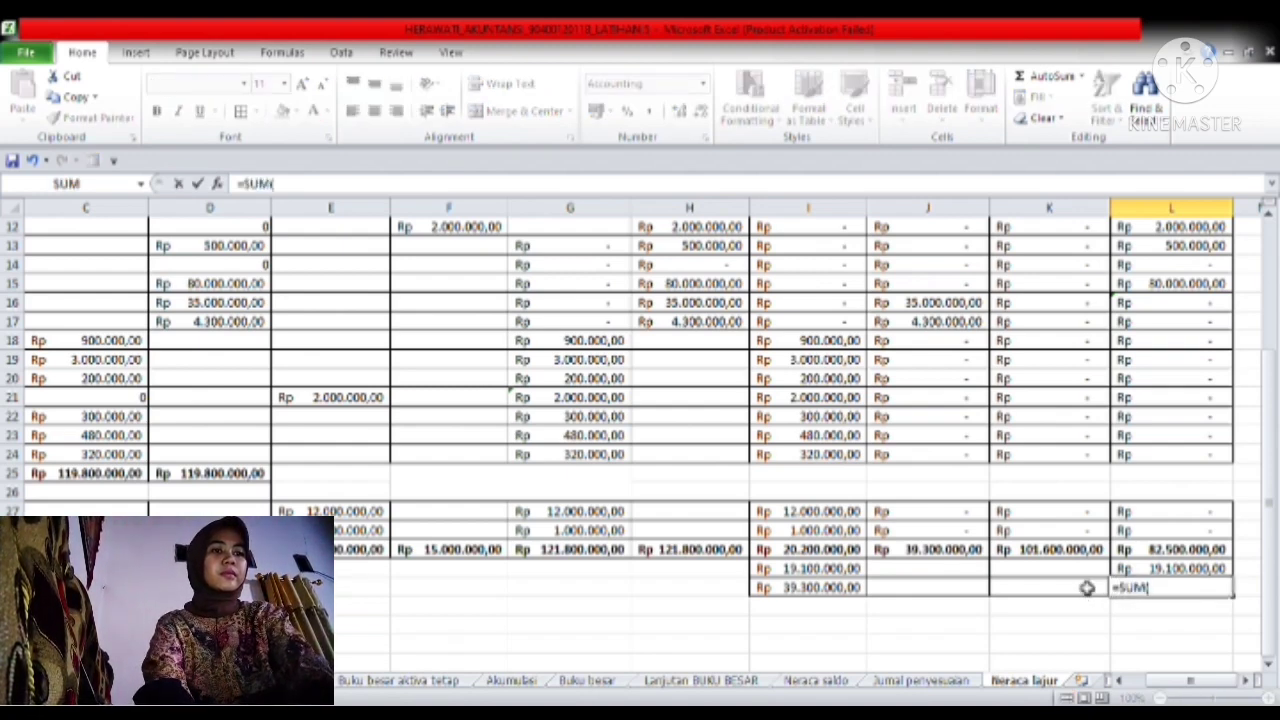
pyautogui.moveTo(1158, 553); pyautogui.dragTo(1161, 566)
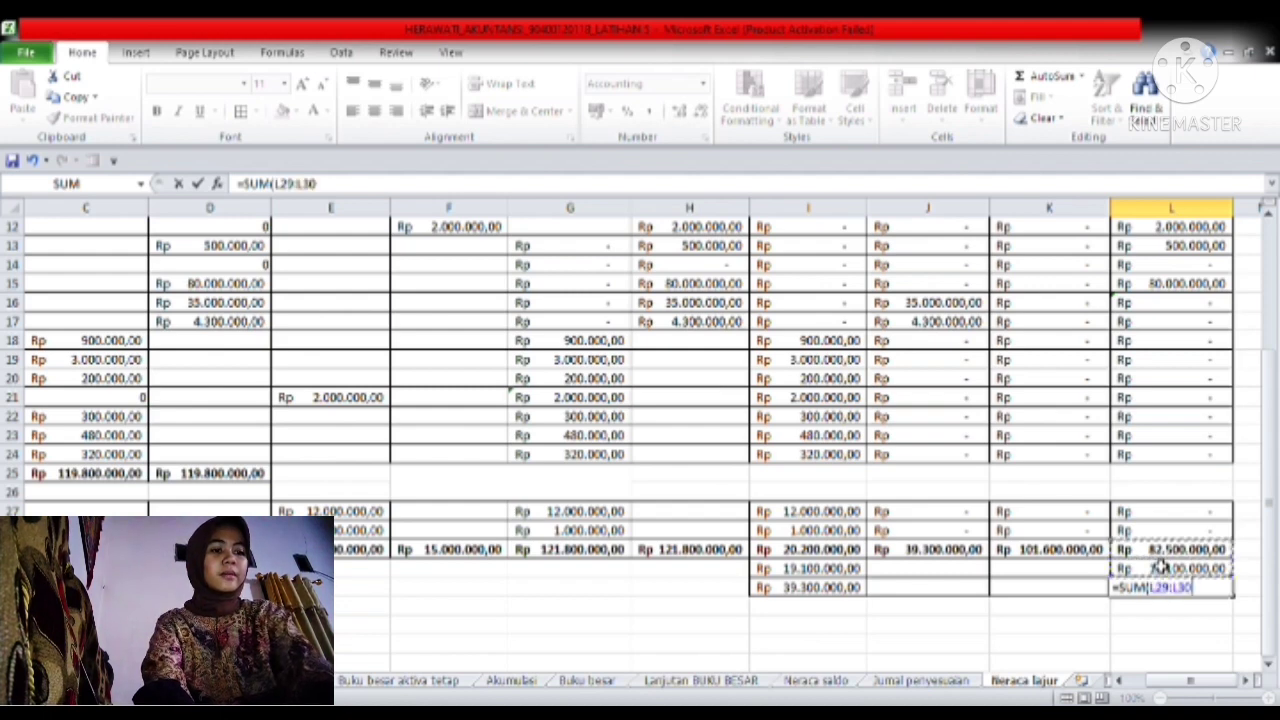
pyautogui.press('Return')
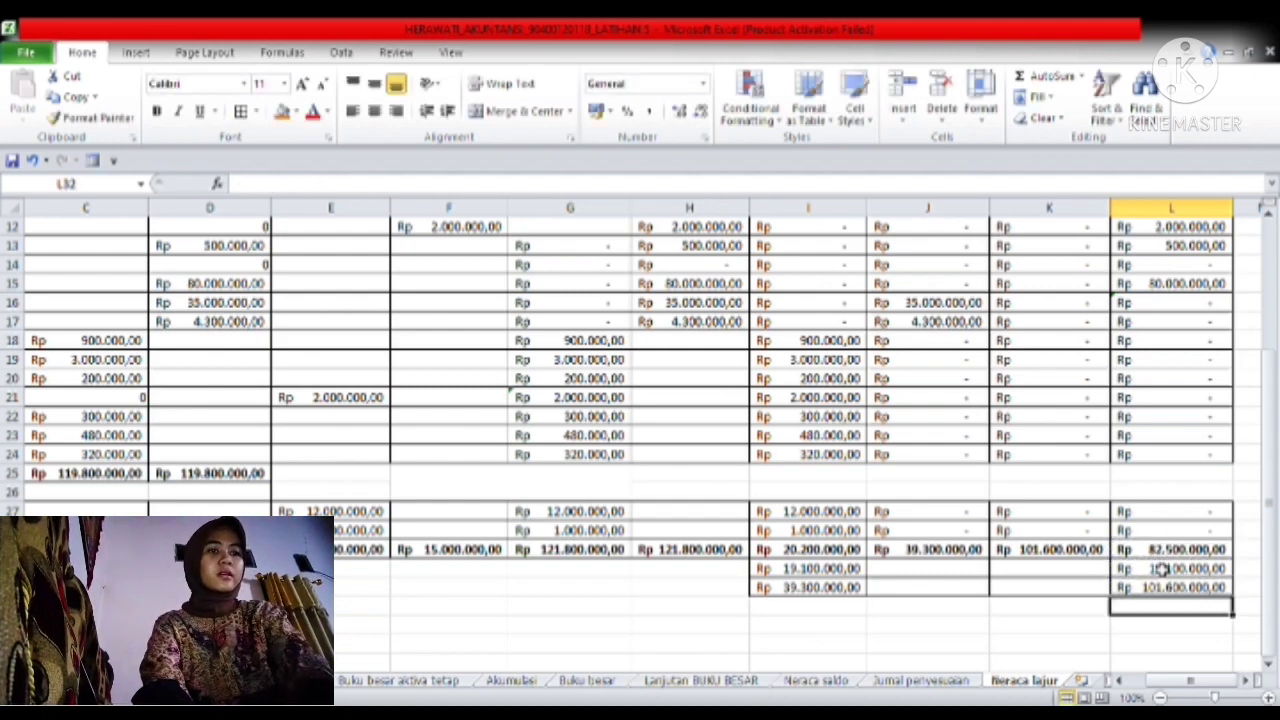
pyautogui.click(955, 640)
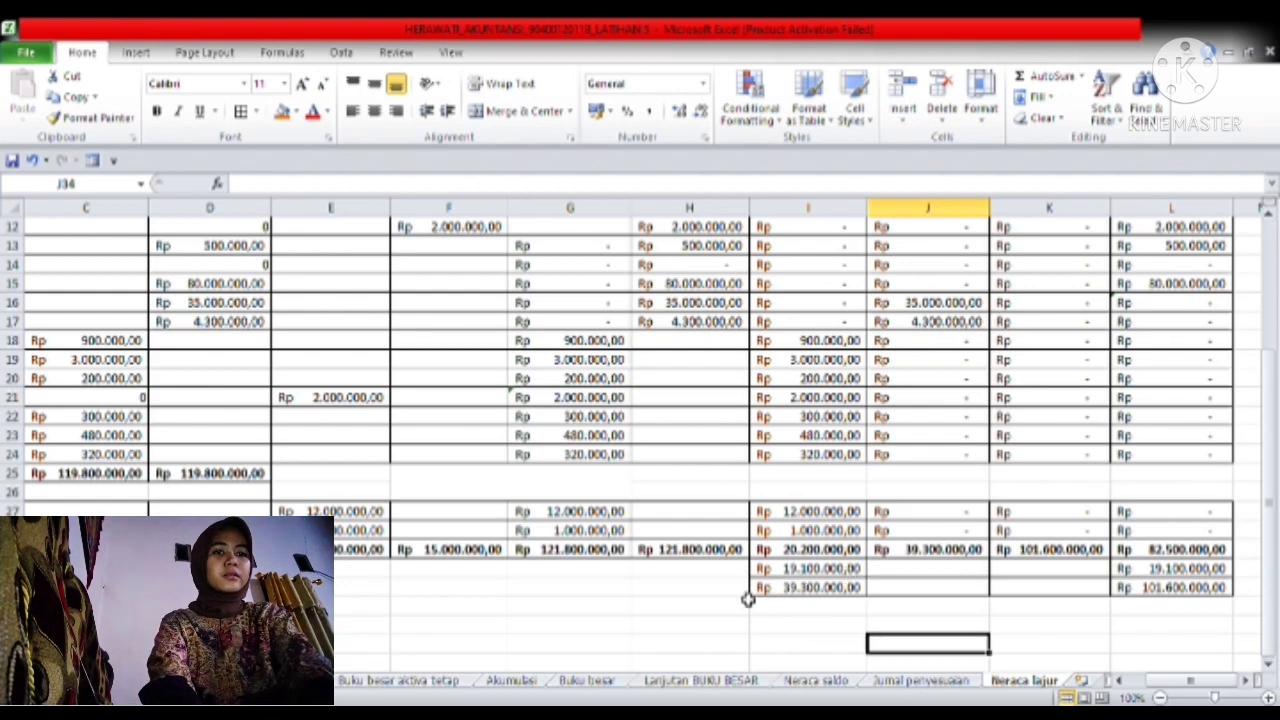
# - Make the profit and final balance values in I30:I31 and L30:L31 bold
pyautogui.moveTo(845, 571); pyautogui.dragTo(857, 591)
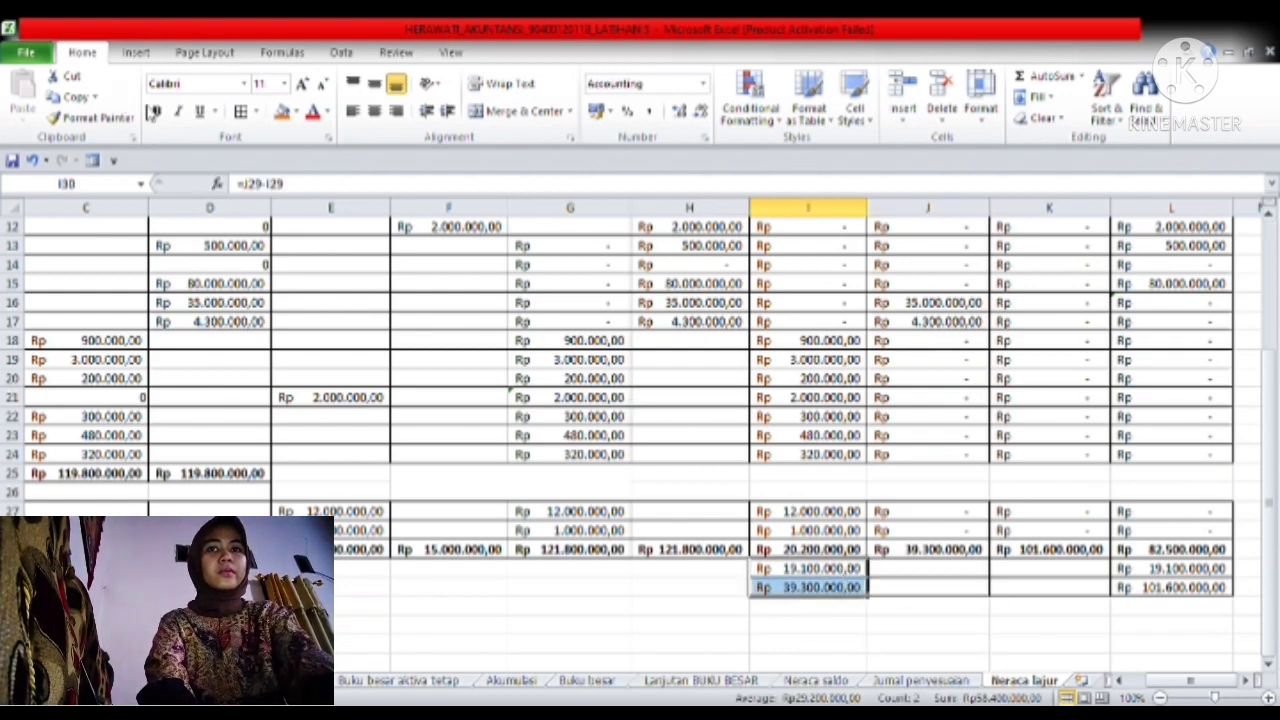
pyautogui.click(157, 112)
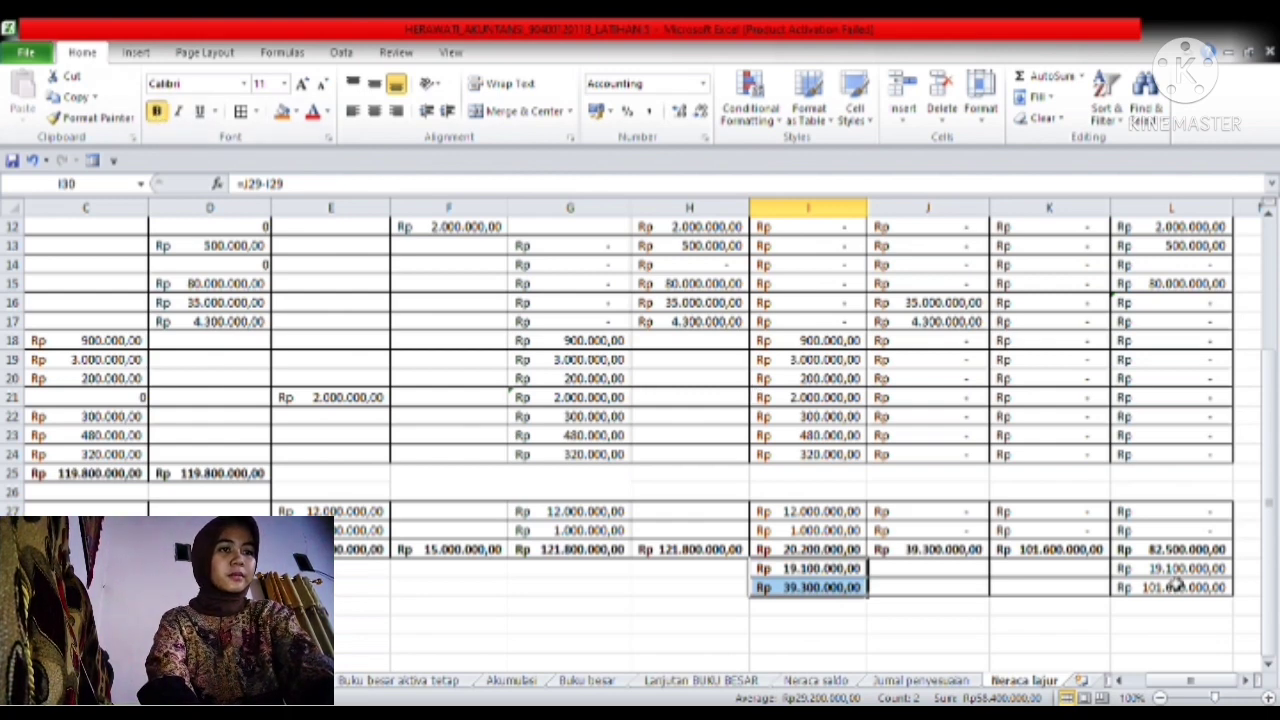
pyautogui.moveTo(1177, 576); pyautogui.dragTo(1178, 590)
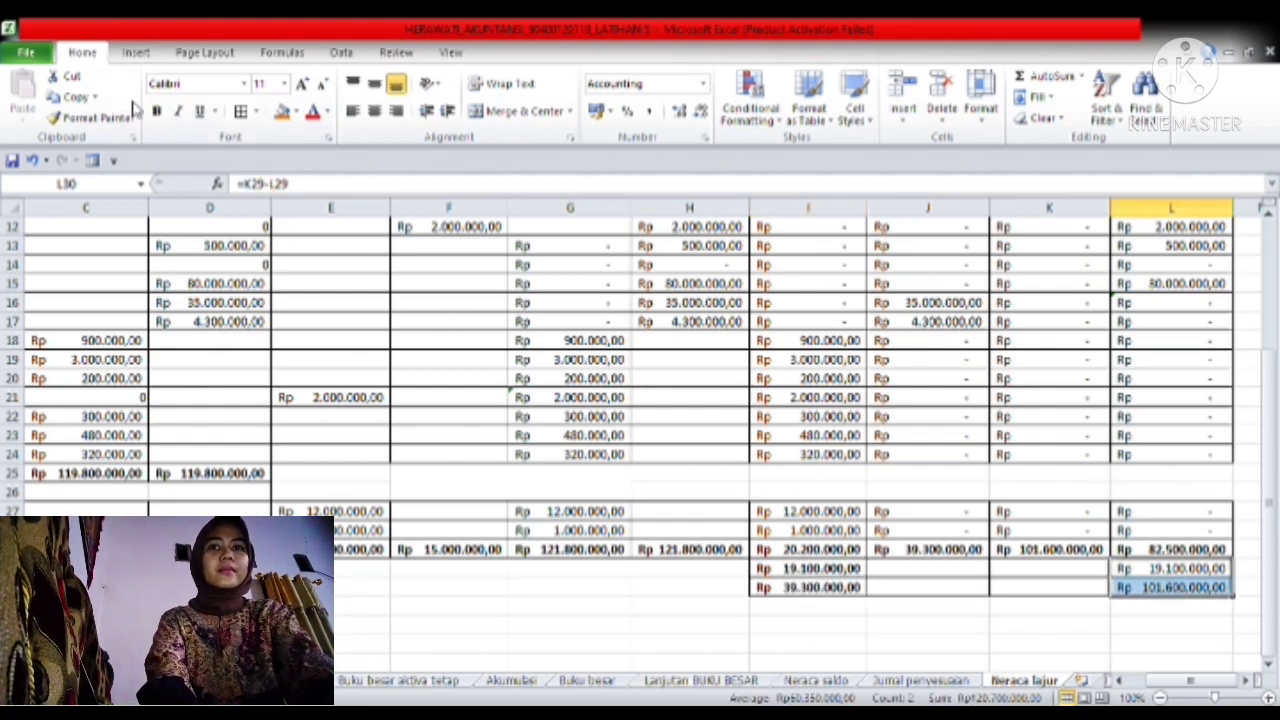
pyautogui.click(154, 112)
pyautogui.click(887, 605)
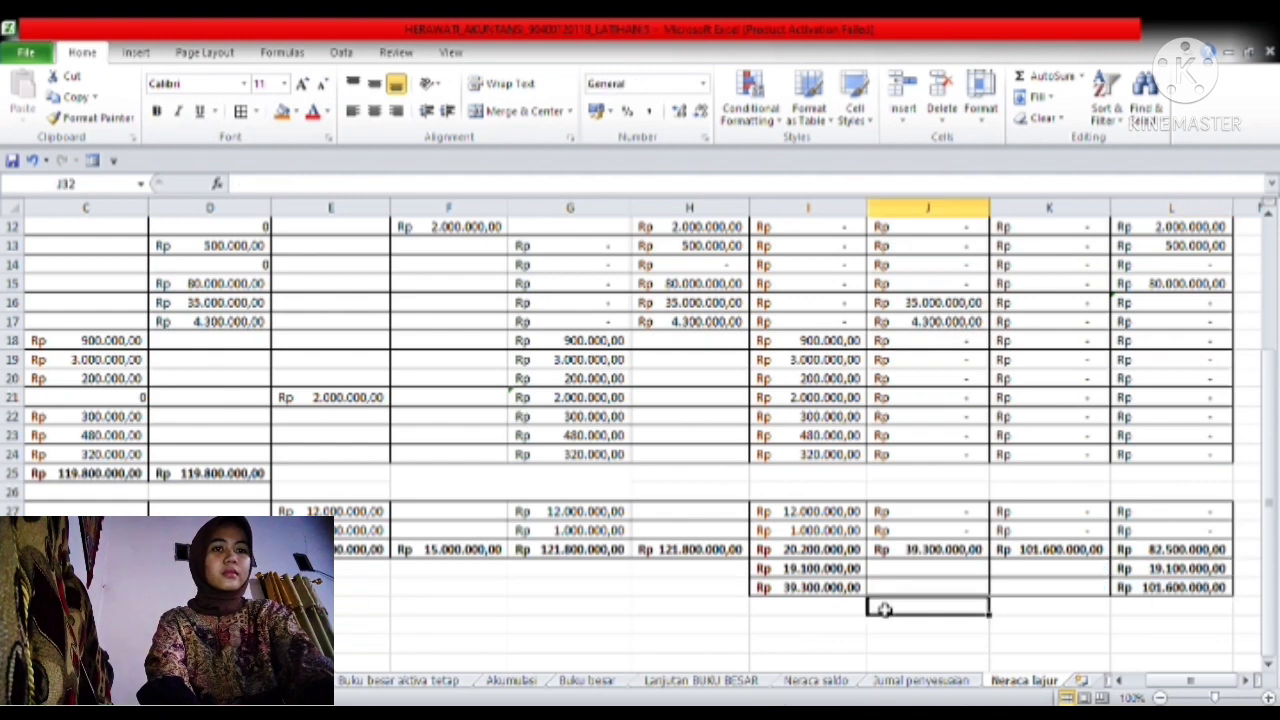
# - Fill the profit row I30:L30 with aqua blue and the final balance row I31:L31 with light blue
pyautogui.moveTo(1135, 556); pyautogui.dragTo(1113, 558)
pyautogui.moveTo(808, 570); pyautogui.dragTo(1170, 569)
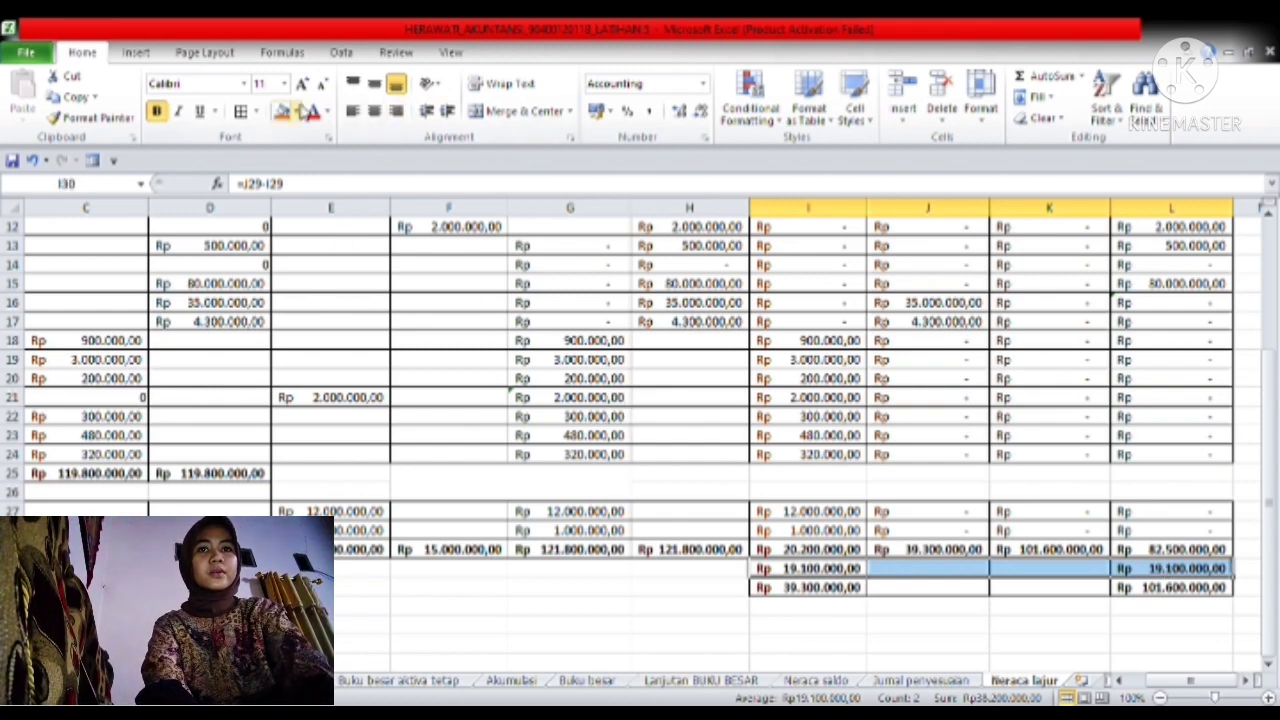
pyautogui.click(286, 112)
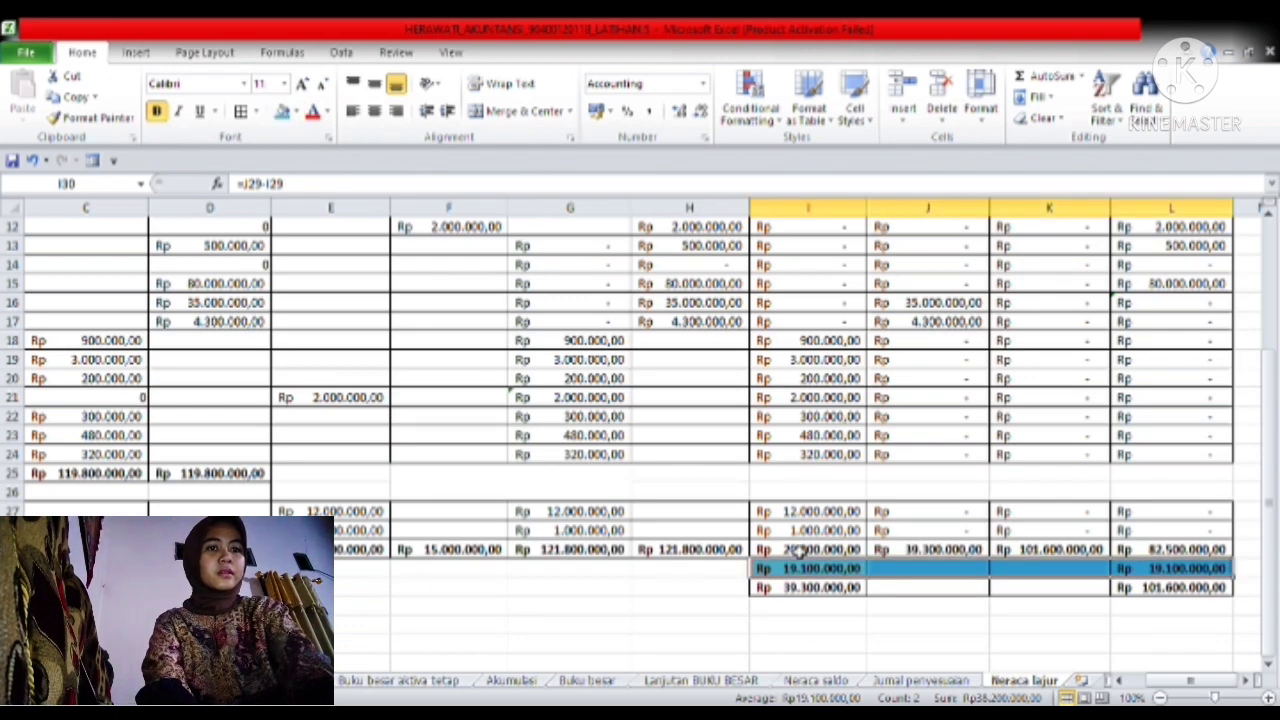
pyautogui.moveTo(798, 592); pyautogui.dragTo(1122, 590)
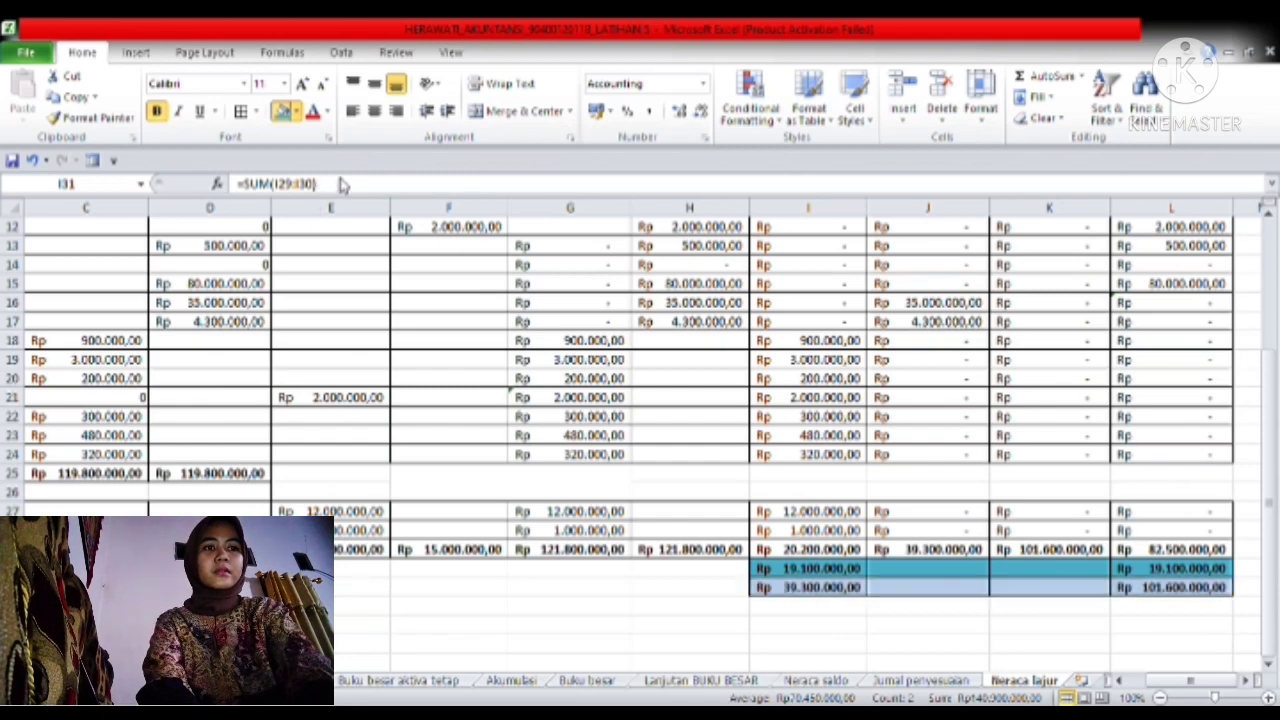
pyautogui.click(863, 646)
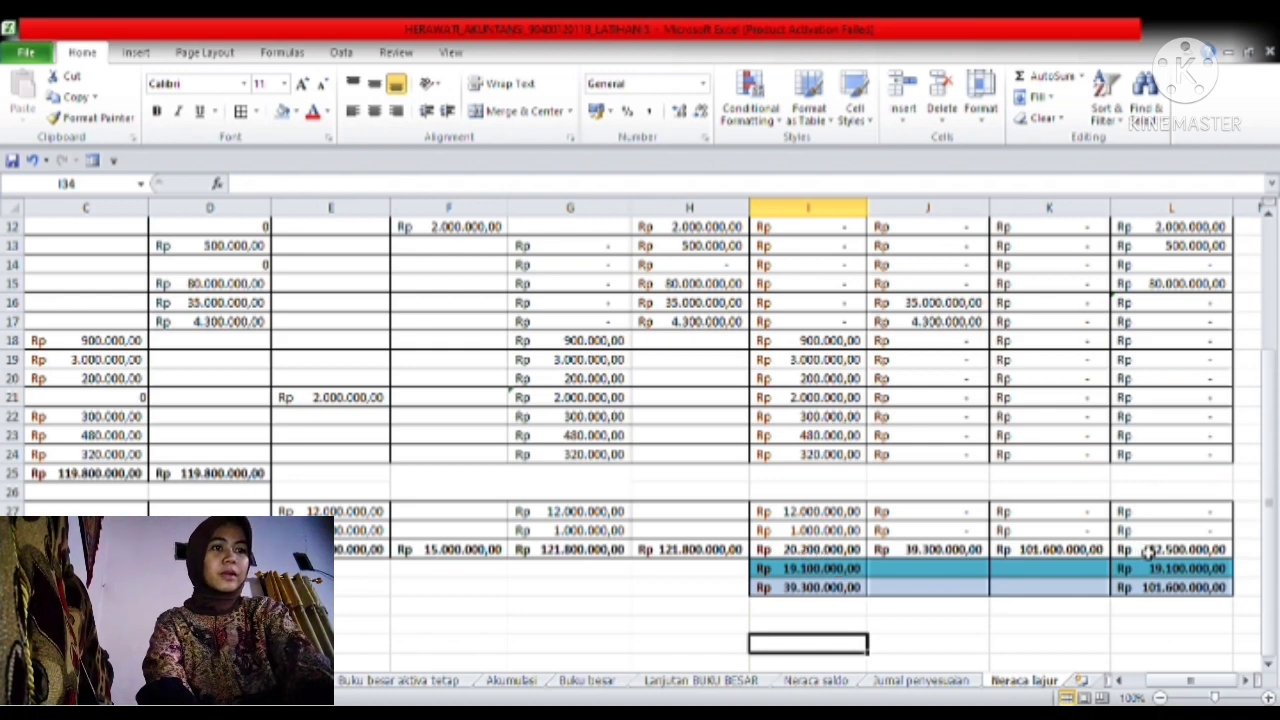
pyautogui.moveTo(1141, 551); pyautogui.dragTo(369, 551)
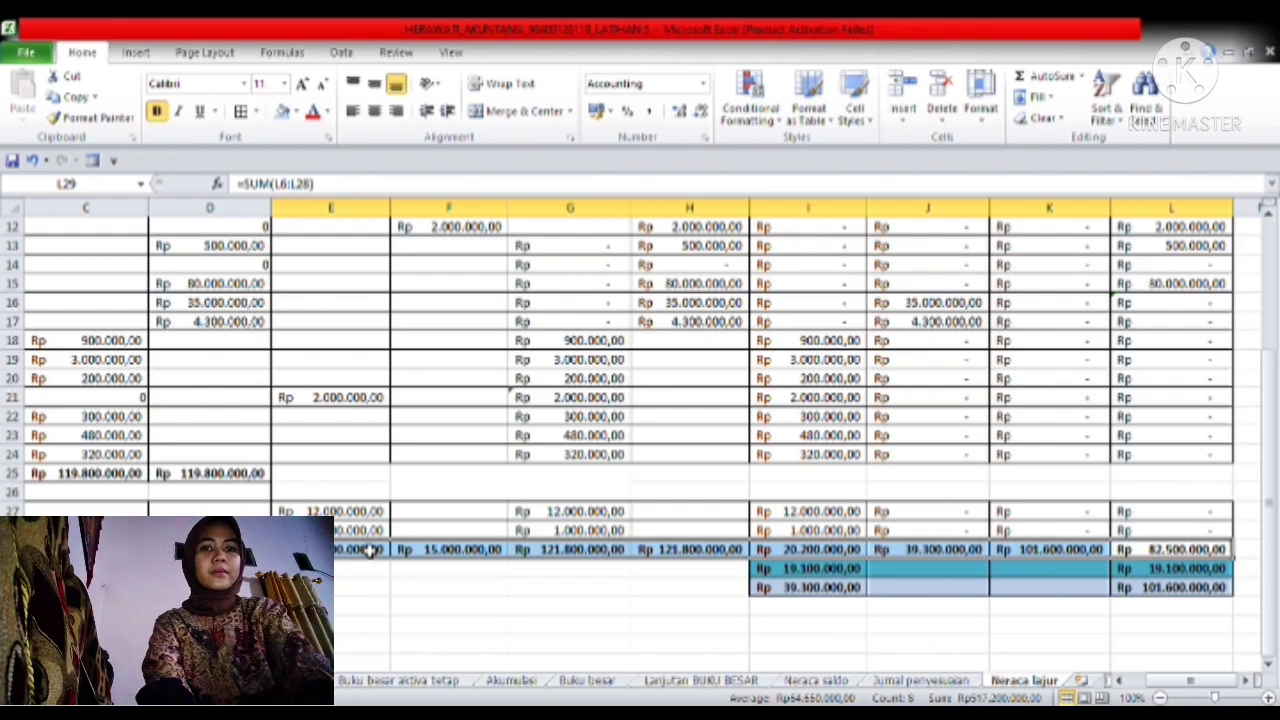
pyautogui.click(1037, 645)
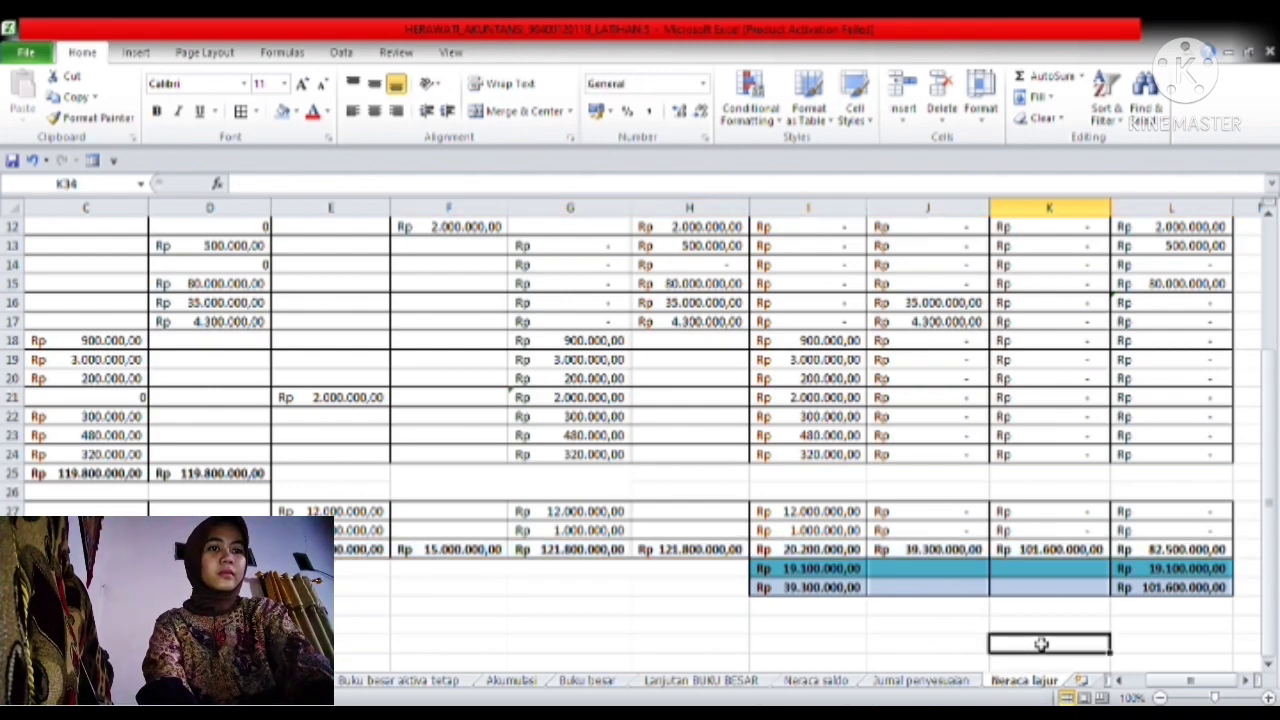
pyautogui.click(940, 645)
pyautogui.press('Down')
pyautogui.press('Down')
pyautogui.press('Down')
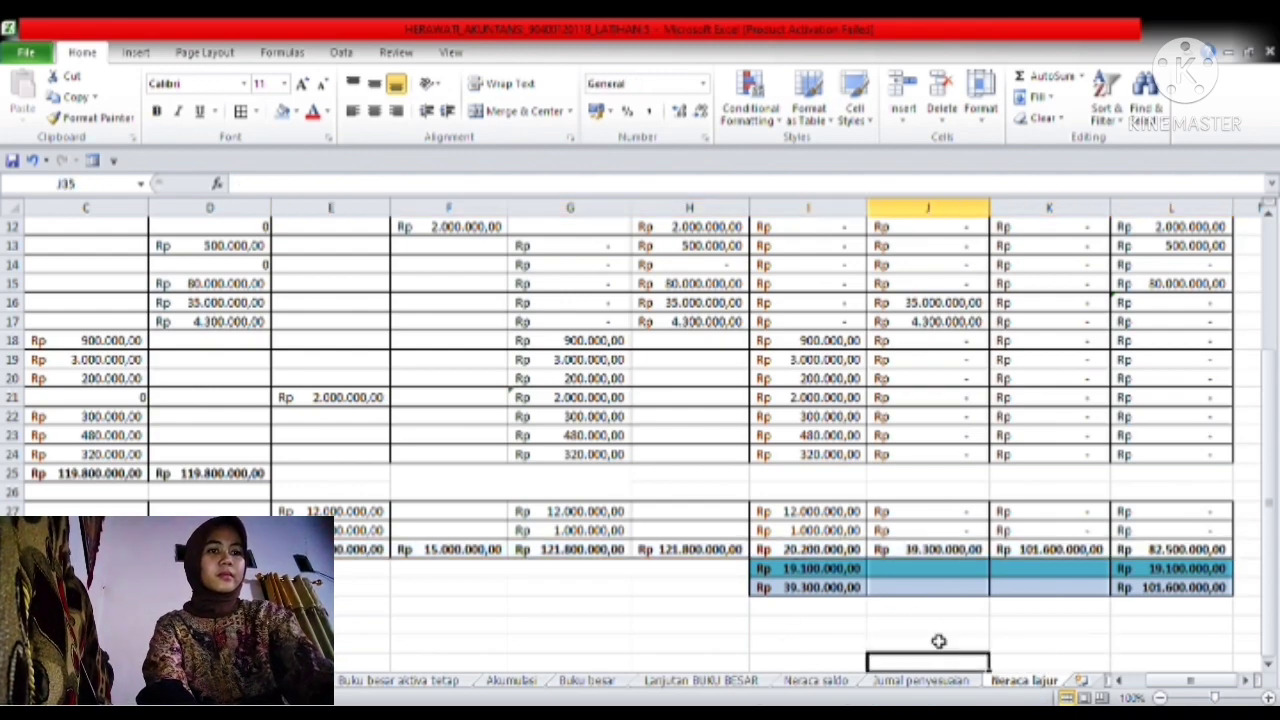
pyautogui.press('Down')
pyautogui.press('Down')
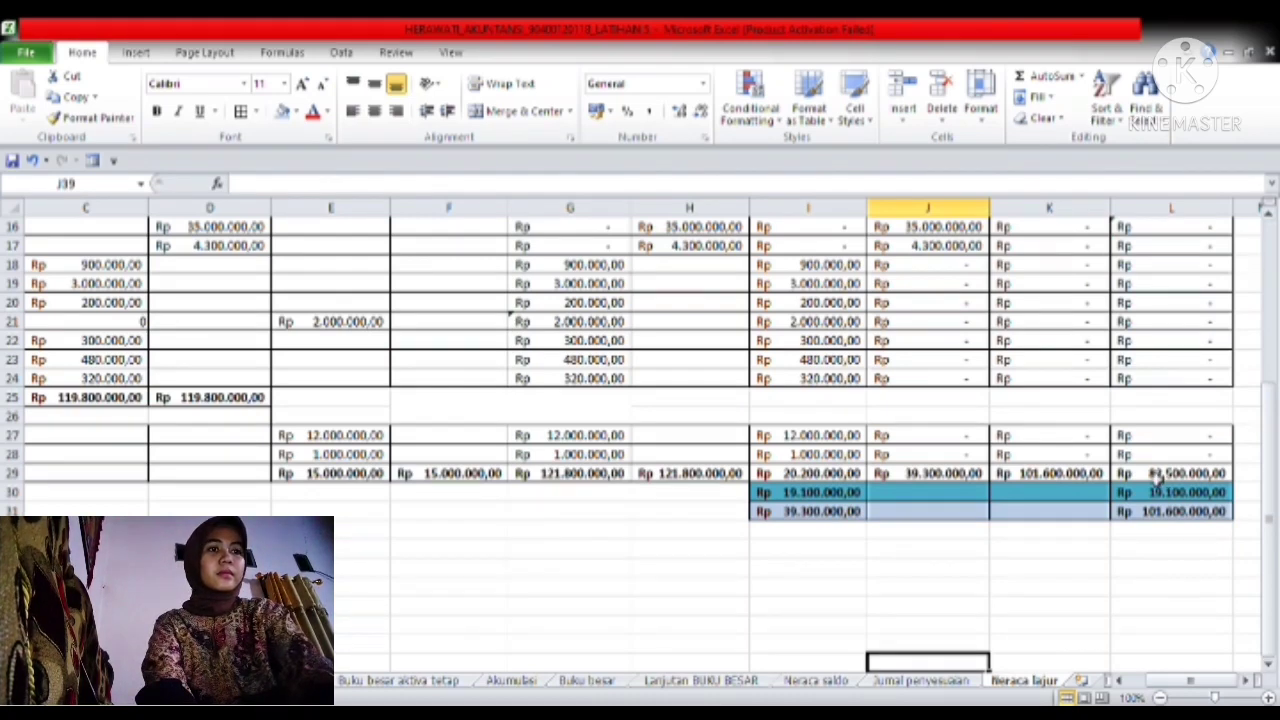
# - Fill the whole Jumlah row, A29:L29, with a dark teal colour
pyautogui.click(1123, 476)
pyautogui.moveTo(1123, 480); pyautogui.dragTo(8, 478)
pyautogui.moveTo(284, 485)
pyautogui.mouseDown()
pyautogui.moveTo(346, 491)
pyautogui.moveTo(278, 475)
pyautogui.mouseUp()
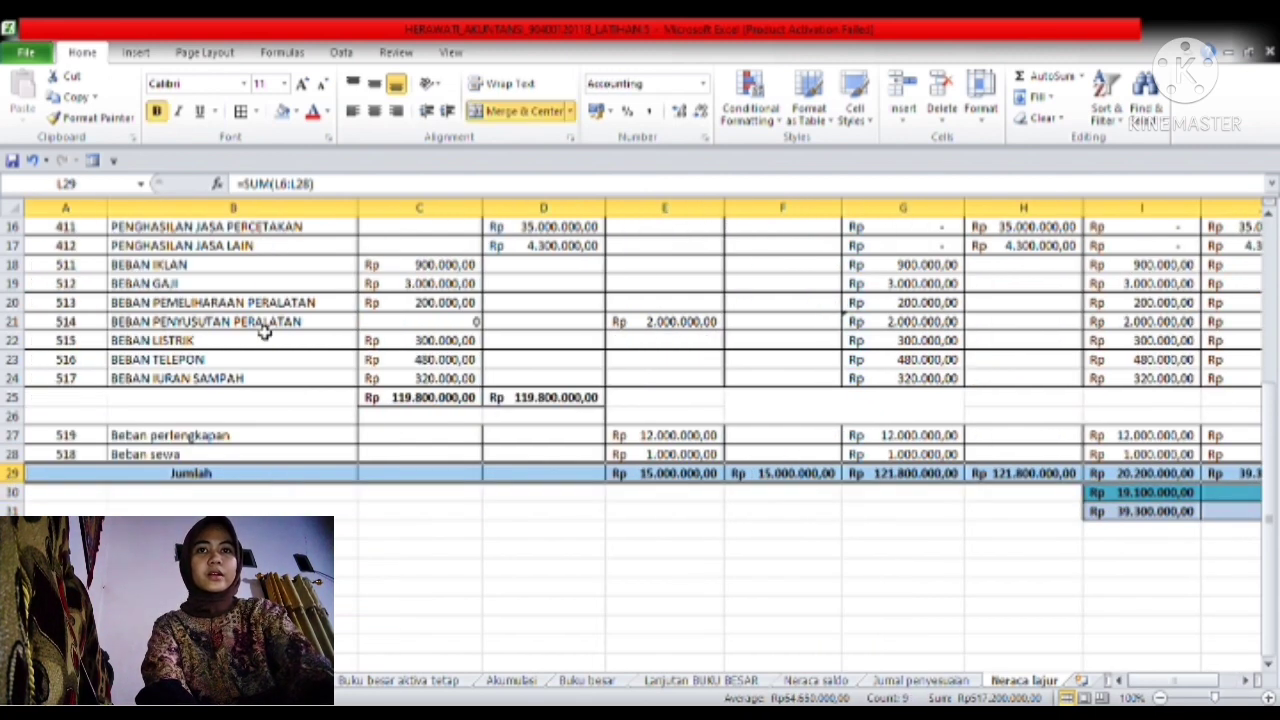
pyautogui.click(297, 116)
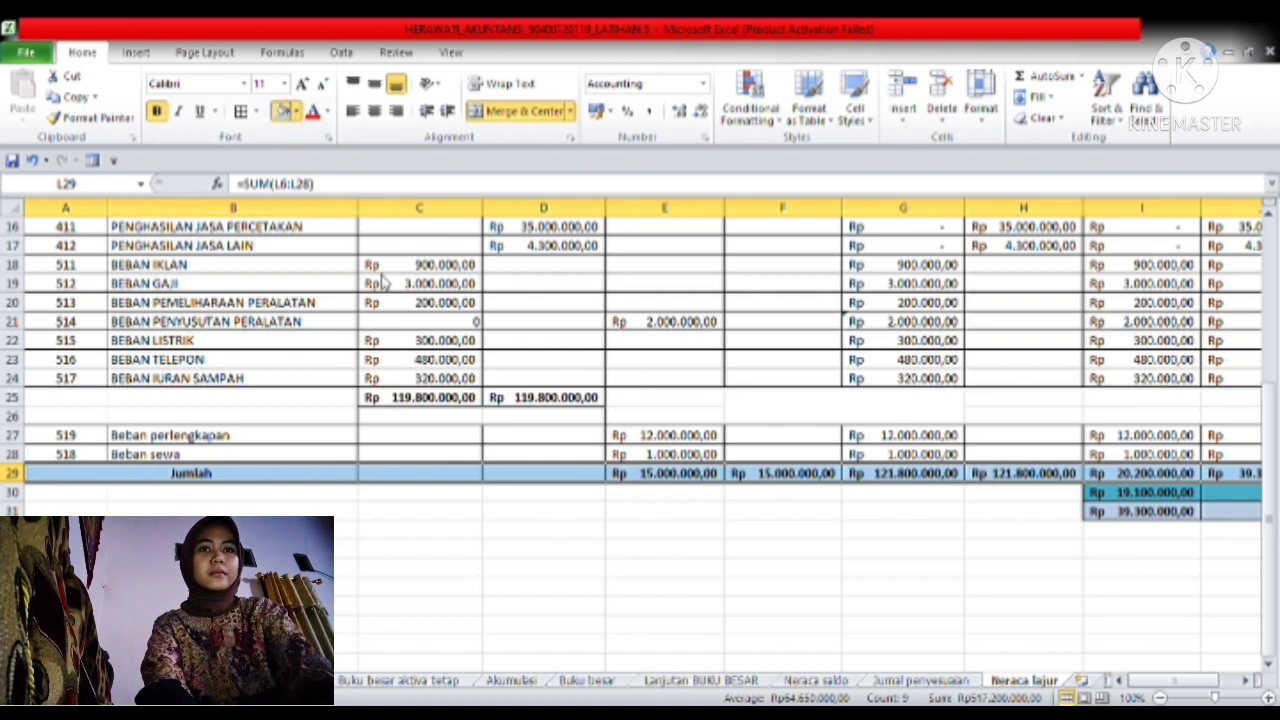
pyautogui.click(418, 220)
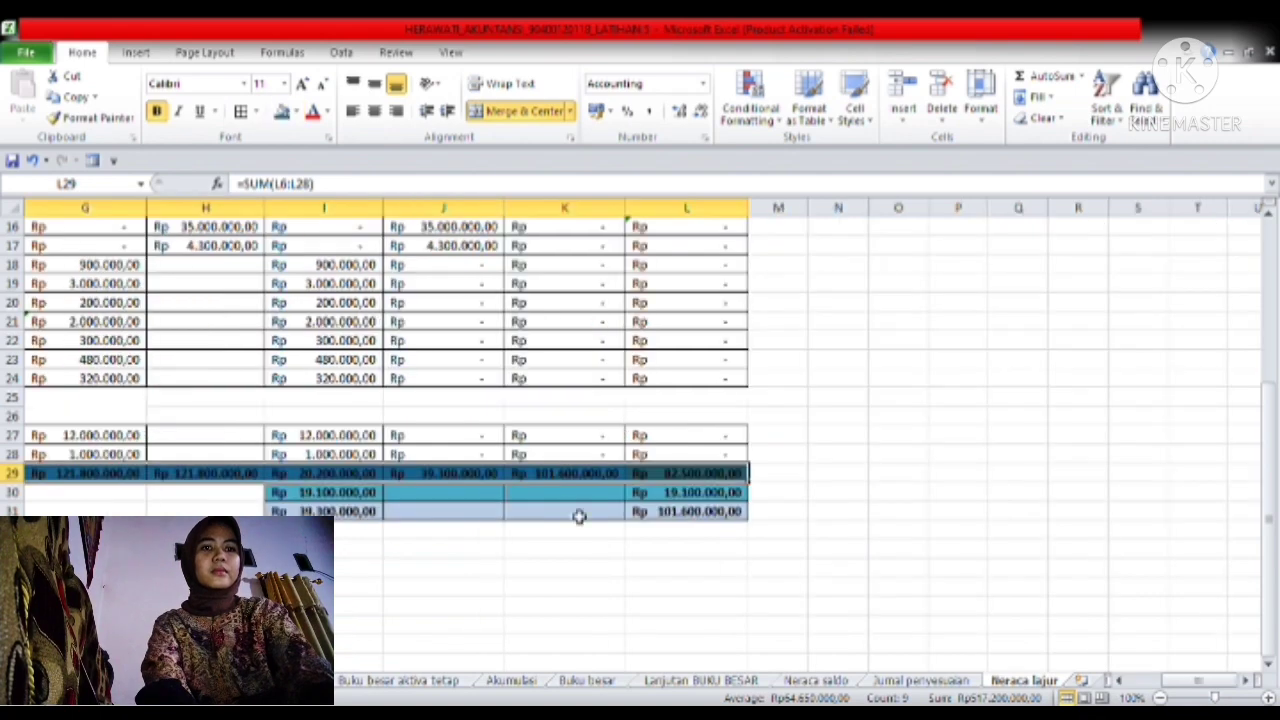
pyautogui.click(782, 552)
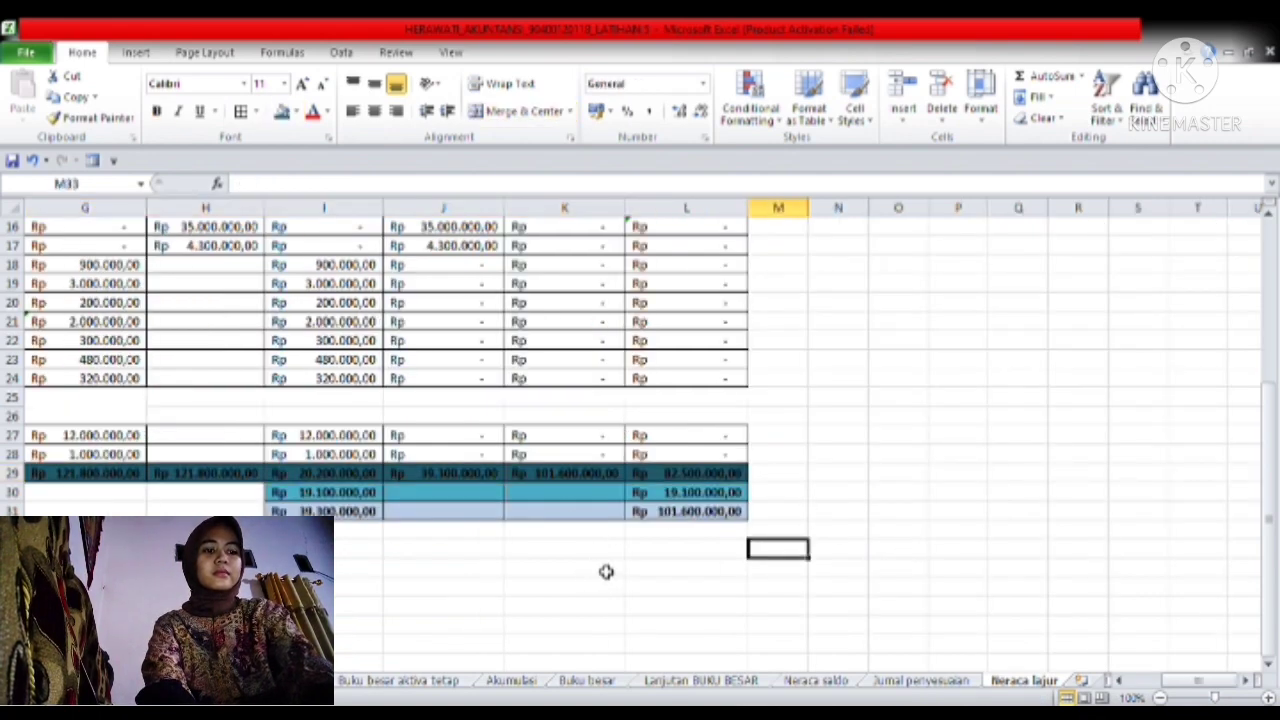
# - Fill the neraca saldo totals in C25:D25 with the same dark teal as the Jumlah row
pyautogui.click(719, 562)
pyautogui.press('Home')
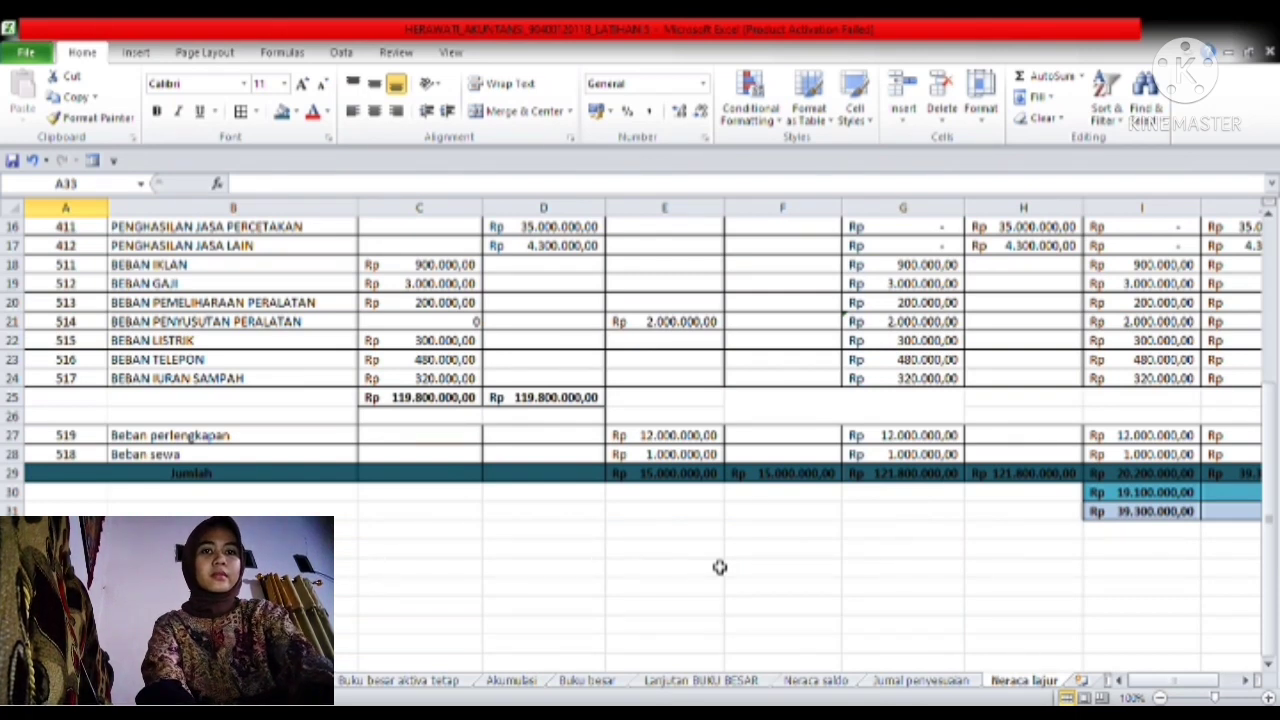
pyautogui.click(478, 400)
pyautogui.moveTo(480, 403); pyautogui.dragTo(505, 405)
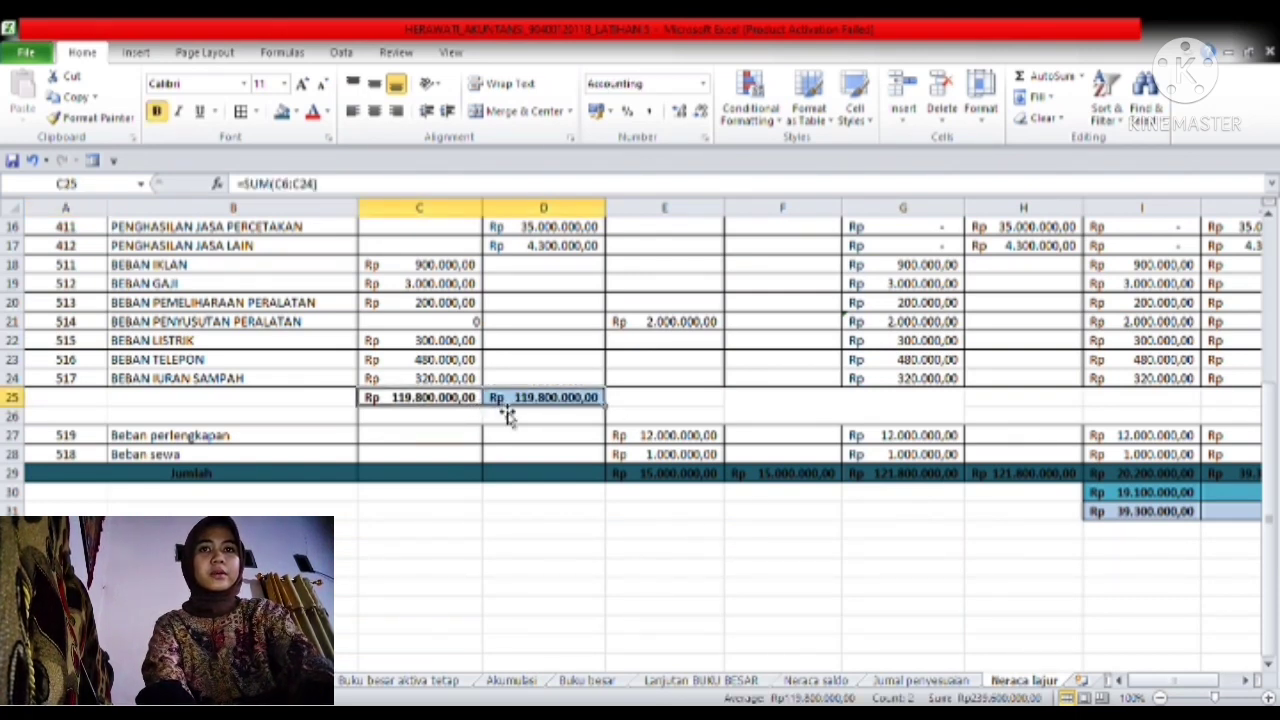
pyautogui.click(283, 113)
pyautogui.click(717, 568)
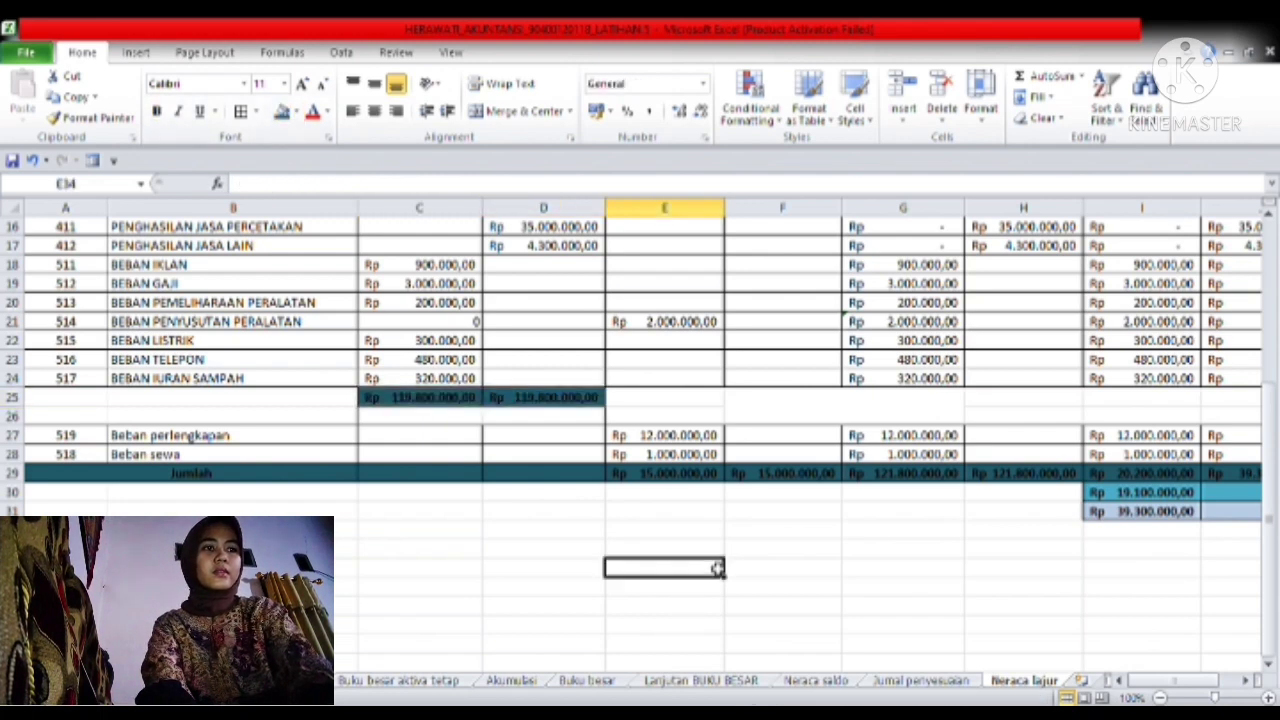
pyautogui.moveTo(1271, 574); pyautogui.dragTo(1270, 568)
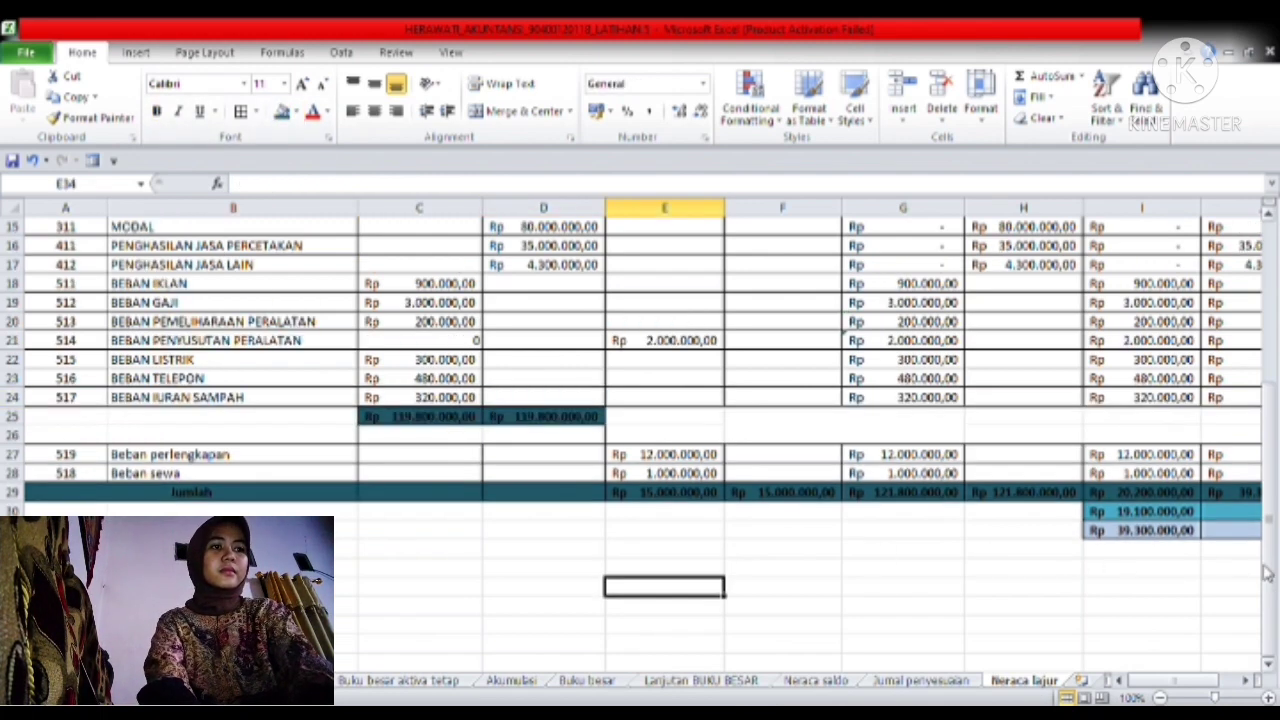
# - Review the neraca lajur from the coloured total rows through the laba rugi and final columns back up to the heading
pyautogui.press('Right')
pyautogui.press('Right')
pyautogui.press('Right')
pyautogui.press('Right')
pyautogui.press('Right')
pyautogui.press('Right')
pyautogui.press('Right')
pyautogui.press('Right')
pyautogui.press('Right')
pyautogui.press('Right')
pyautogui.press('Right')
pyautogui.press('Right')
pyautogui.press('Right')
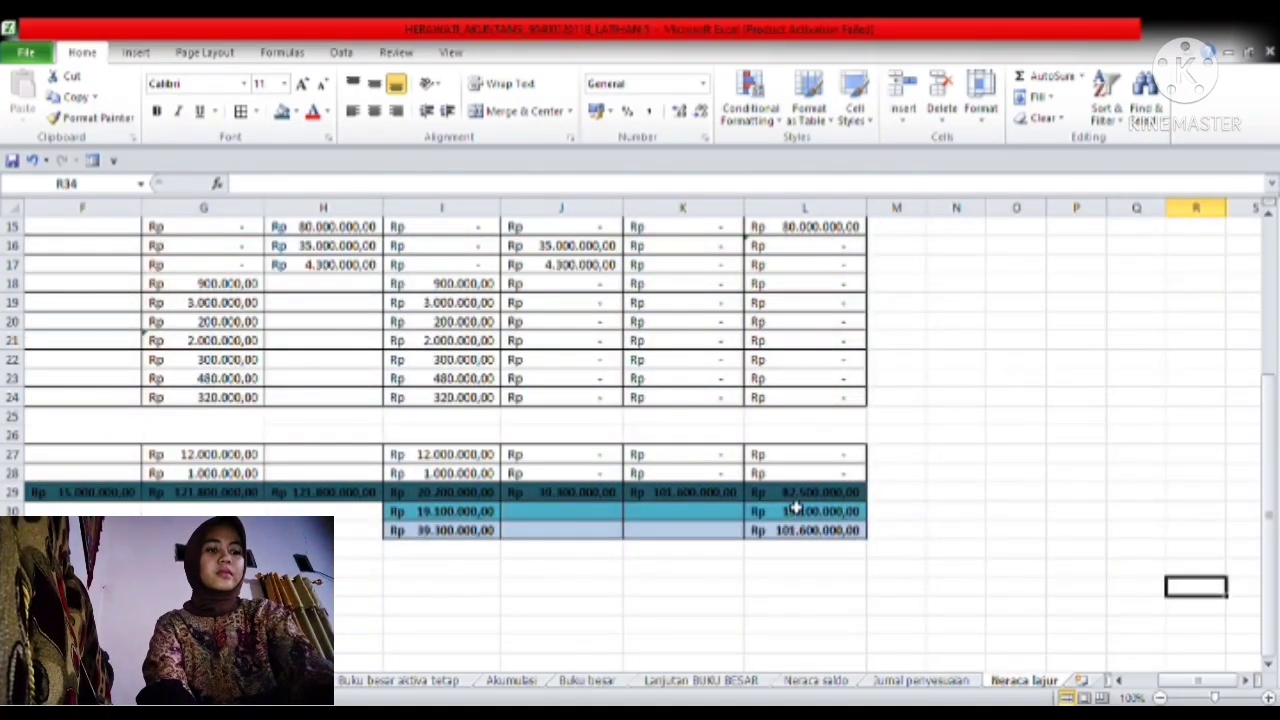
pyautogui.press('Up')
pyautogui.press('Up')
pyautogui.press('Up')
pyautogui.press('Up')
pyautogui.press('Up')
pyautogui.press('Up')
pyautogui.press('Up')
pyautogui.press('Up')
pyautogui.press('Up')
pyautogui.press('Up')
pyautogui.press('Up')
pyautogui.press('Up')
pyautogui.press('Up')
pyautogui.press('Up')
pyautogui.press('Up')
pyautogui.press('Up')
pyautogui.press('Up')
pyautogui.press('Up')
pyautogui.press('Up')
pyautogui.press('Up')
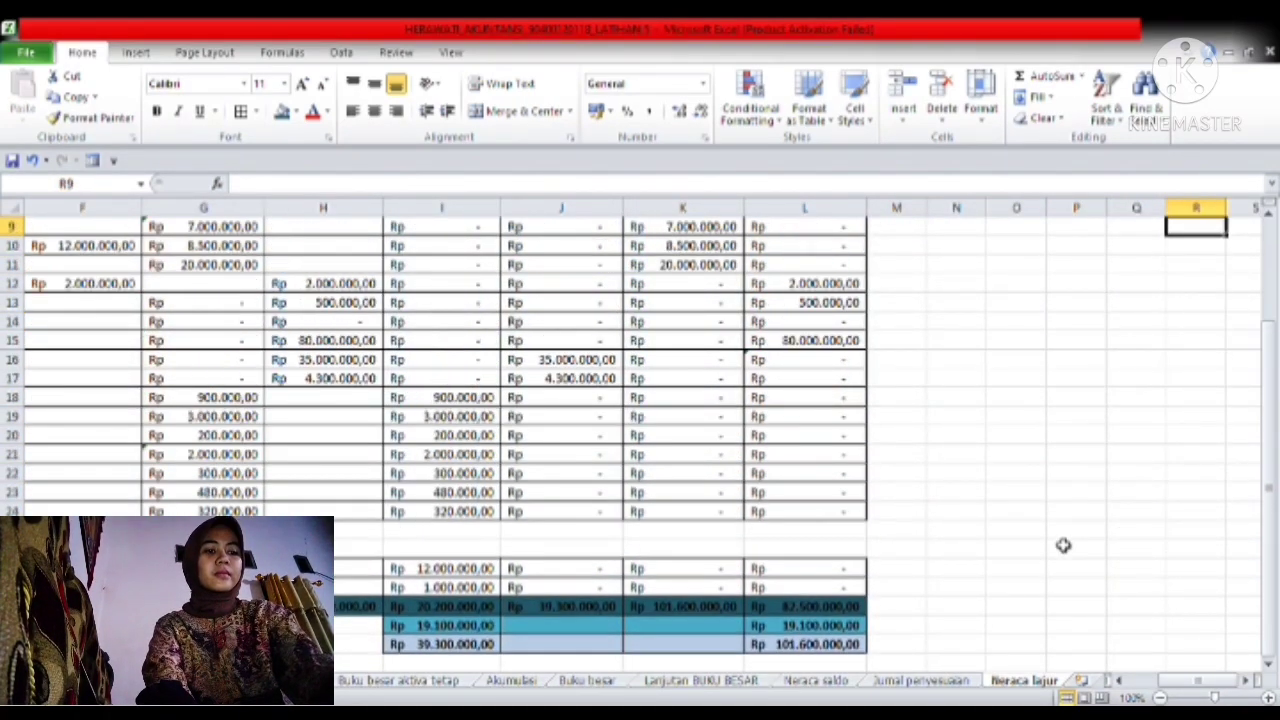
pyautogui.press('Left')
pyautogui.press('Left')
pyautogui.press('Left')
pyautogui.press('Left')
pyautogui.press('Left')
pyautogui.press('Left')
pyautogui.press('Left')
pyautogui.press('Left')
pyautogui.press('Left')
pyautogui.press('Left')
pyautogui.press('Left')
pyautogui.press('Left')
pyautogui.press('Left')
pyautogui.press('Left')
pyautogui.press('Left')
pyautogui.press('Left')
pyautogui.press('Left')
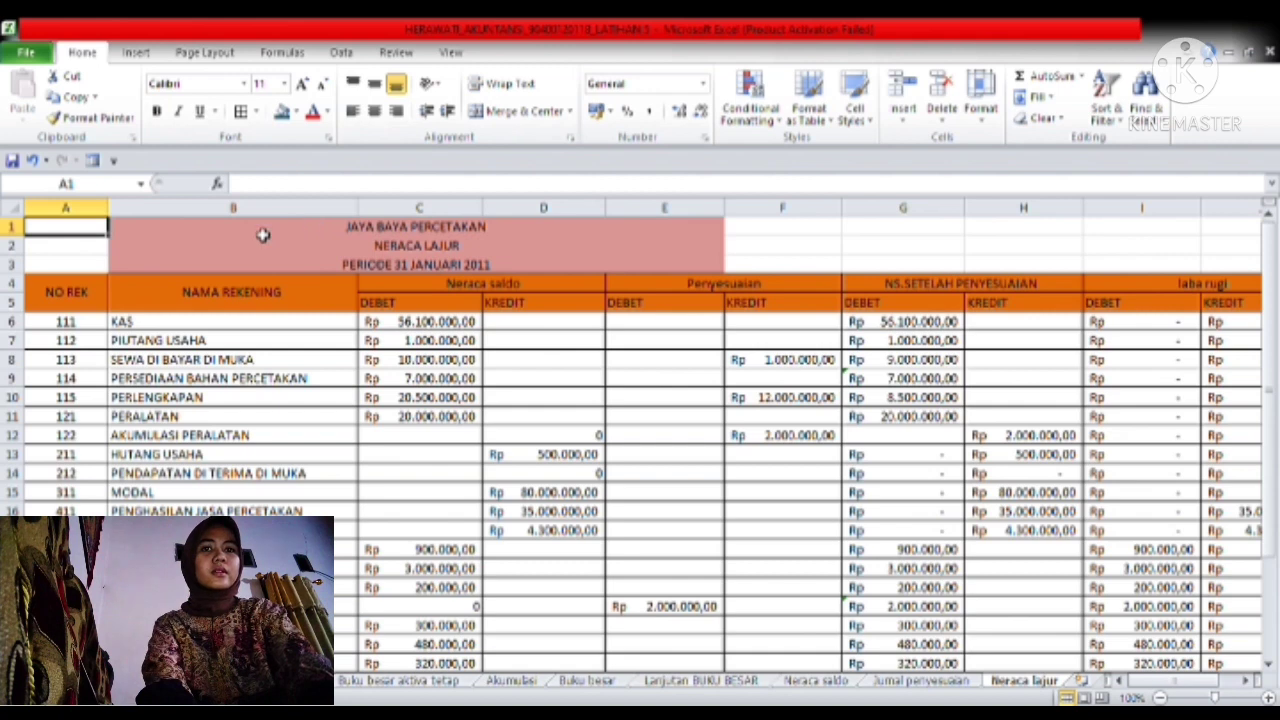
# - Fill the three-line worksheet title block, B1:E3, with a light orange colour
pyautogui.moveTo(262, 234); pyautogui.dragTo(609, 263)
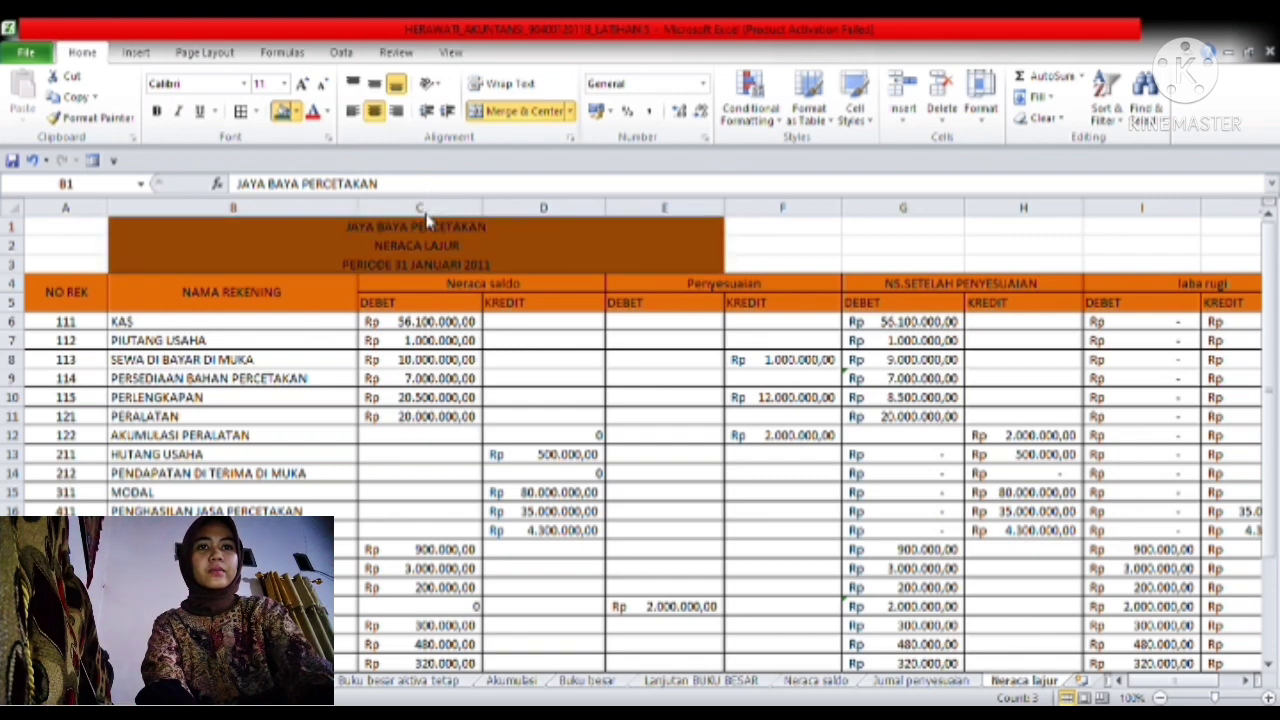
pyautogui.click(432, 200)
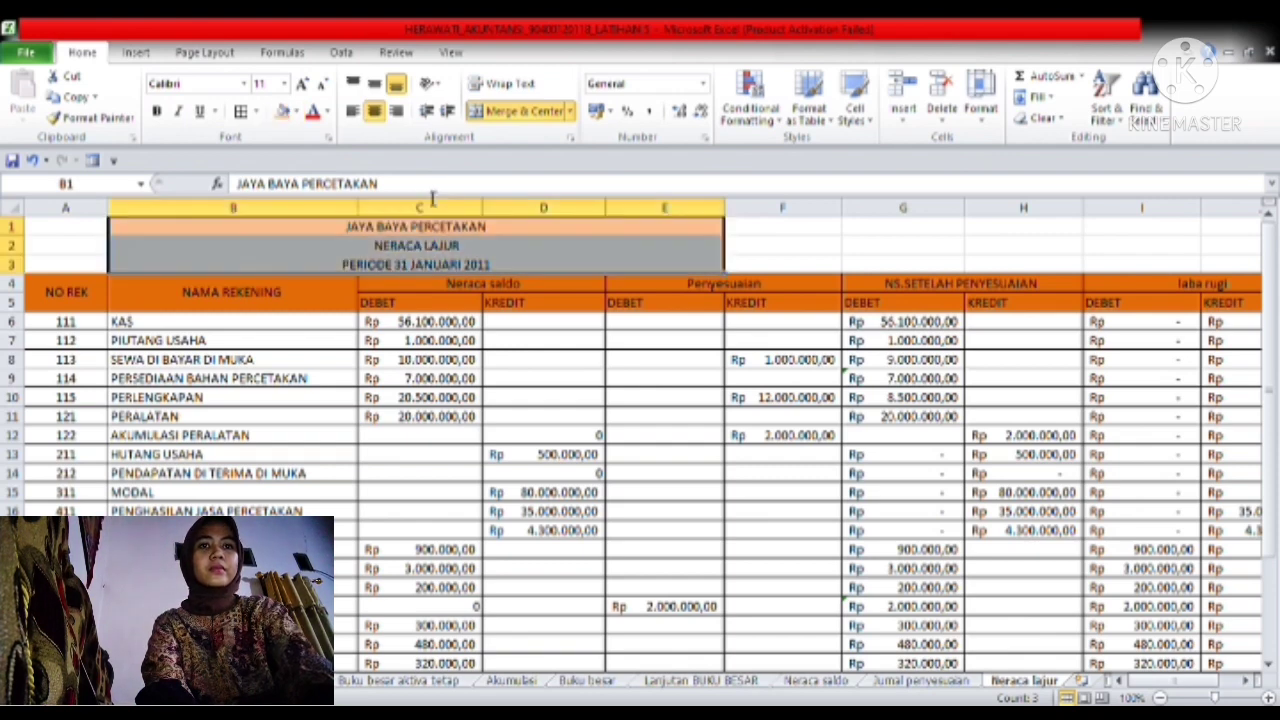
pyautogui.click(780, 360)
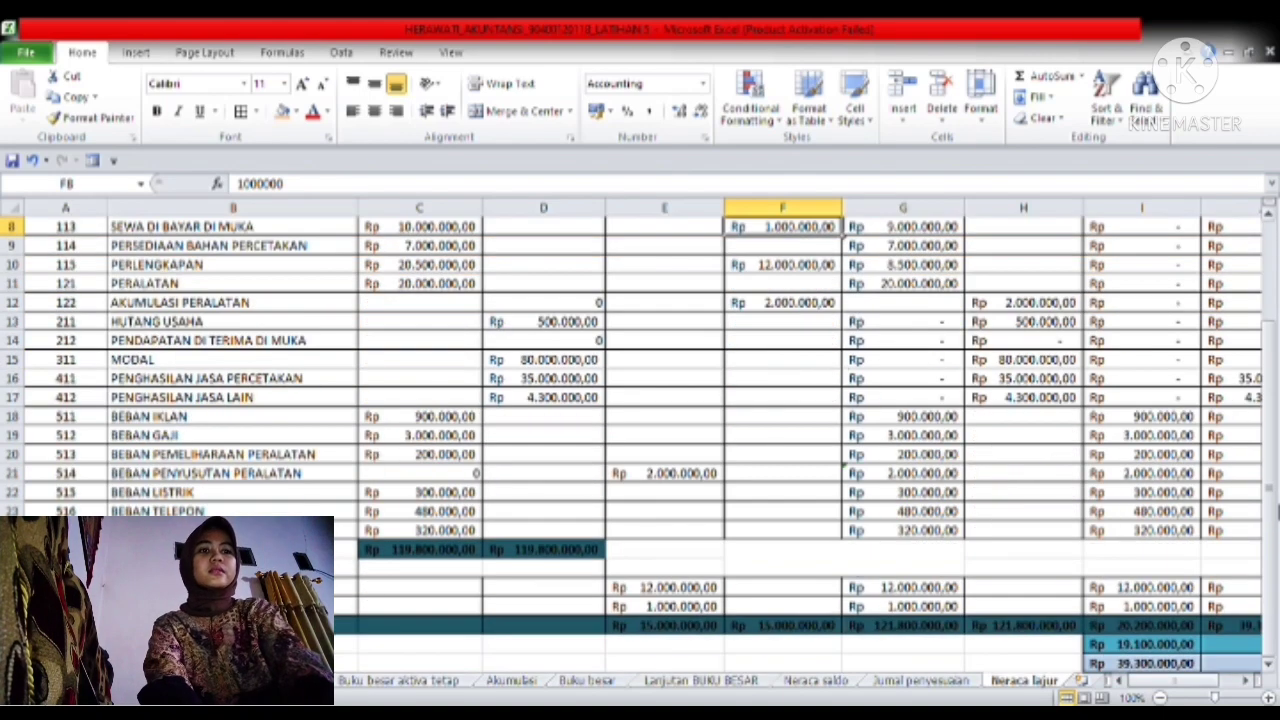
pyautogui.scroll(-2, 640, 420)
pyautogui.scroll(2, 640, 450)
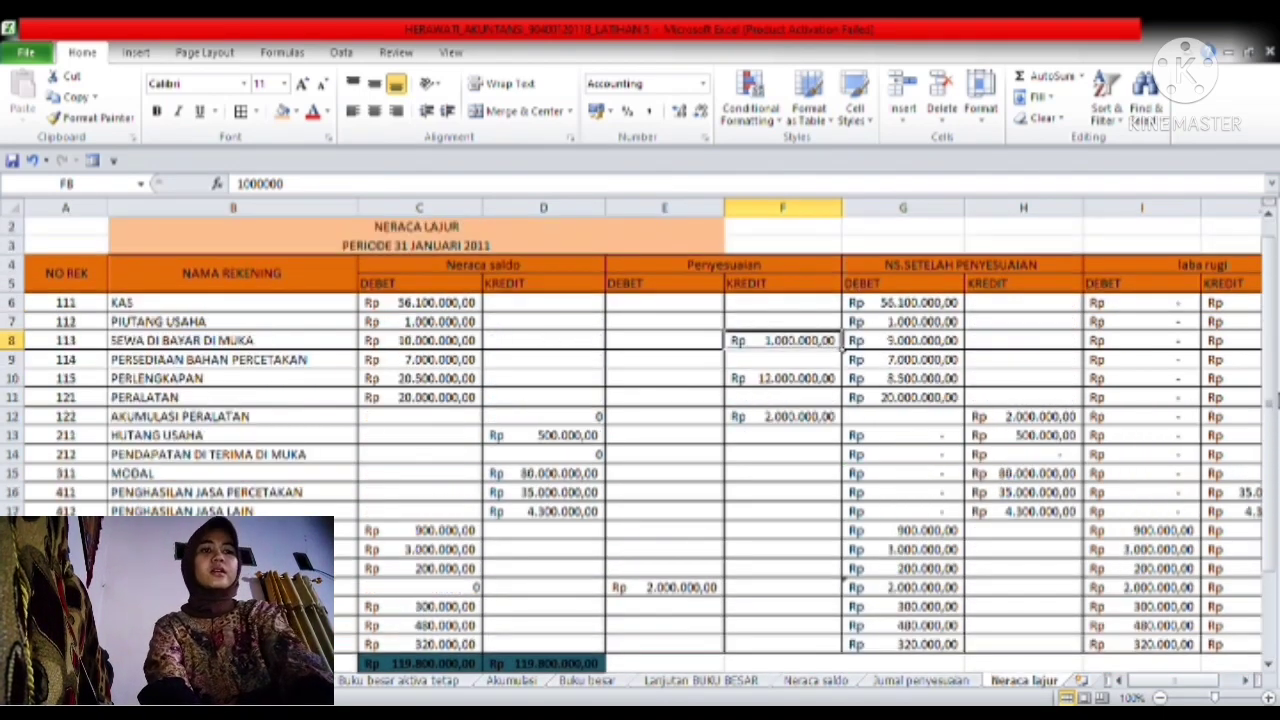